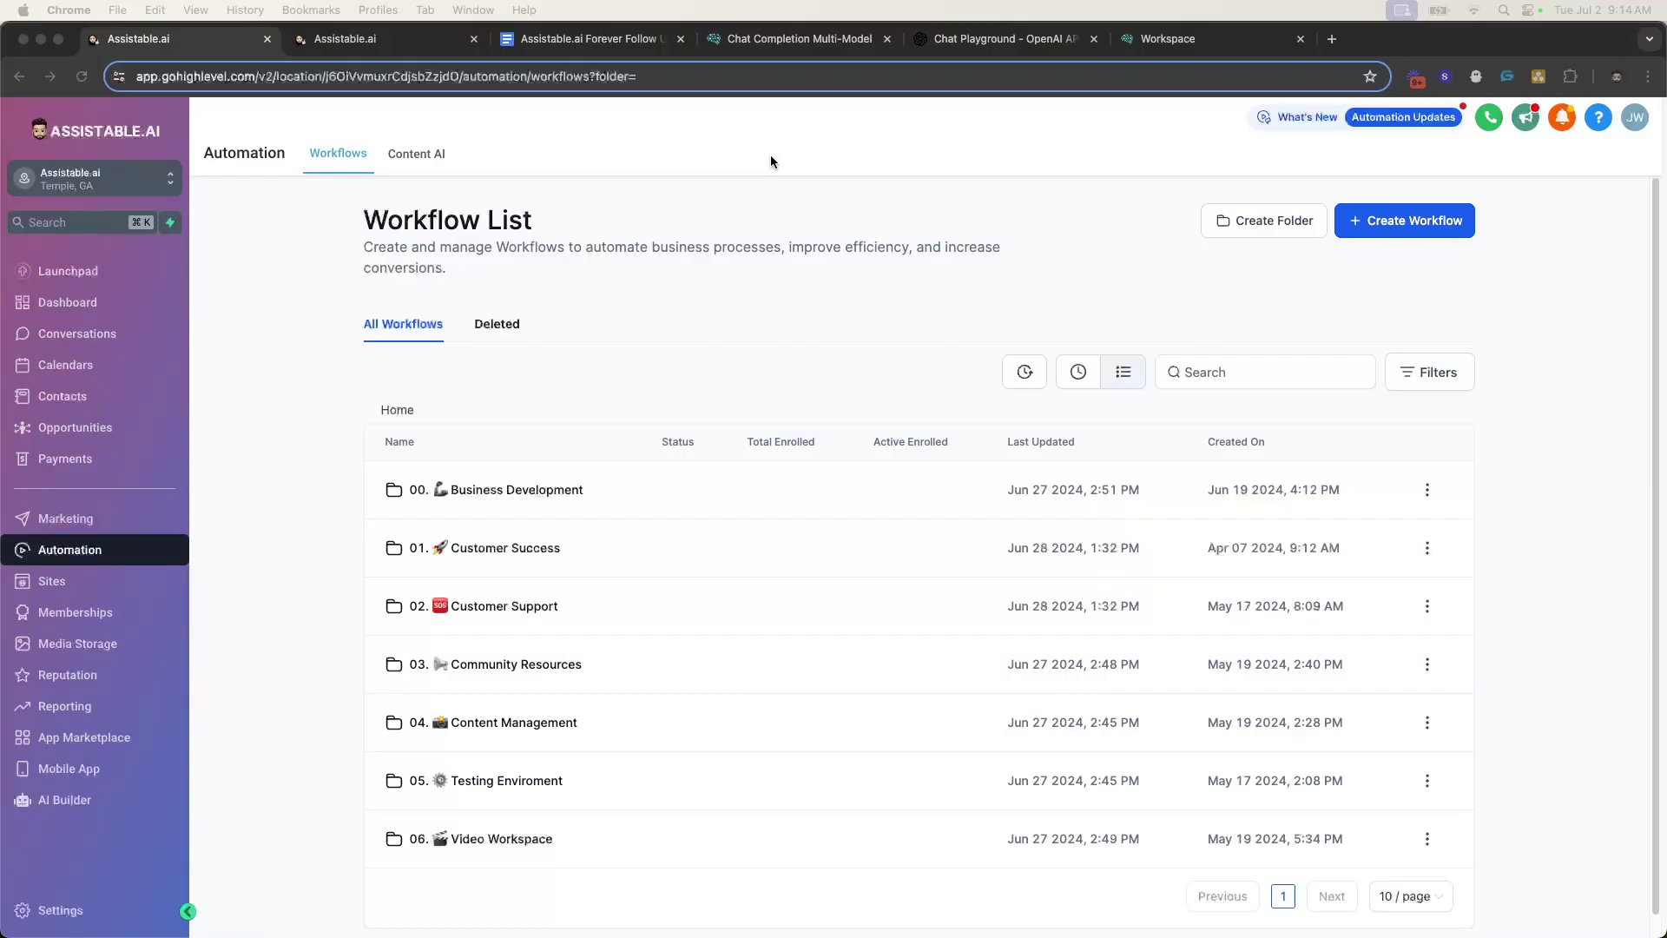
- In the other sub-account, peek into 00. Chat Assistant Follow Up, then return to the top-level workflow list
left_click(388, 42)
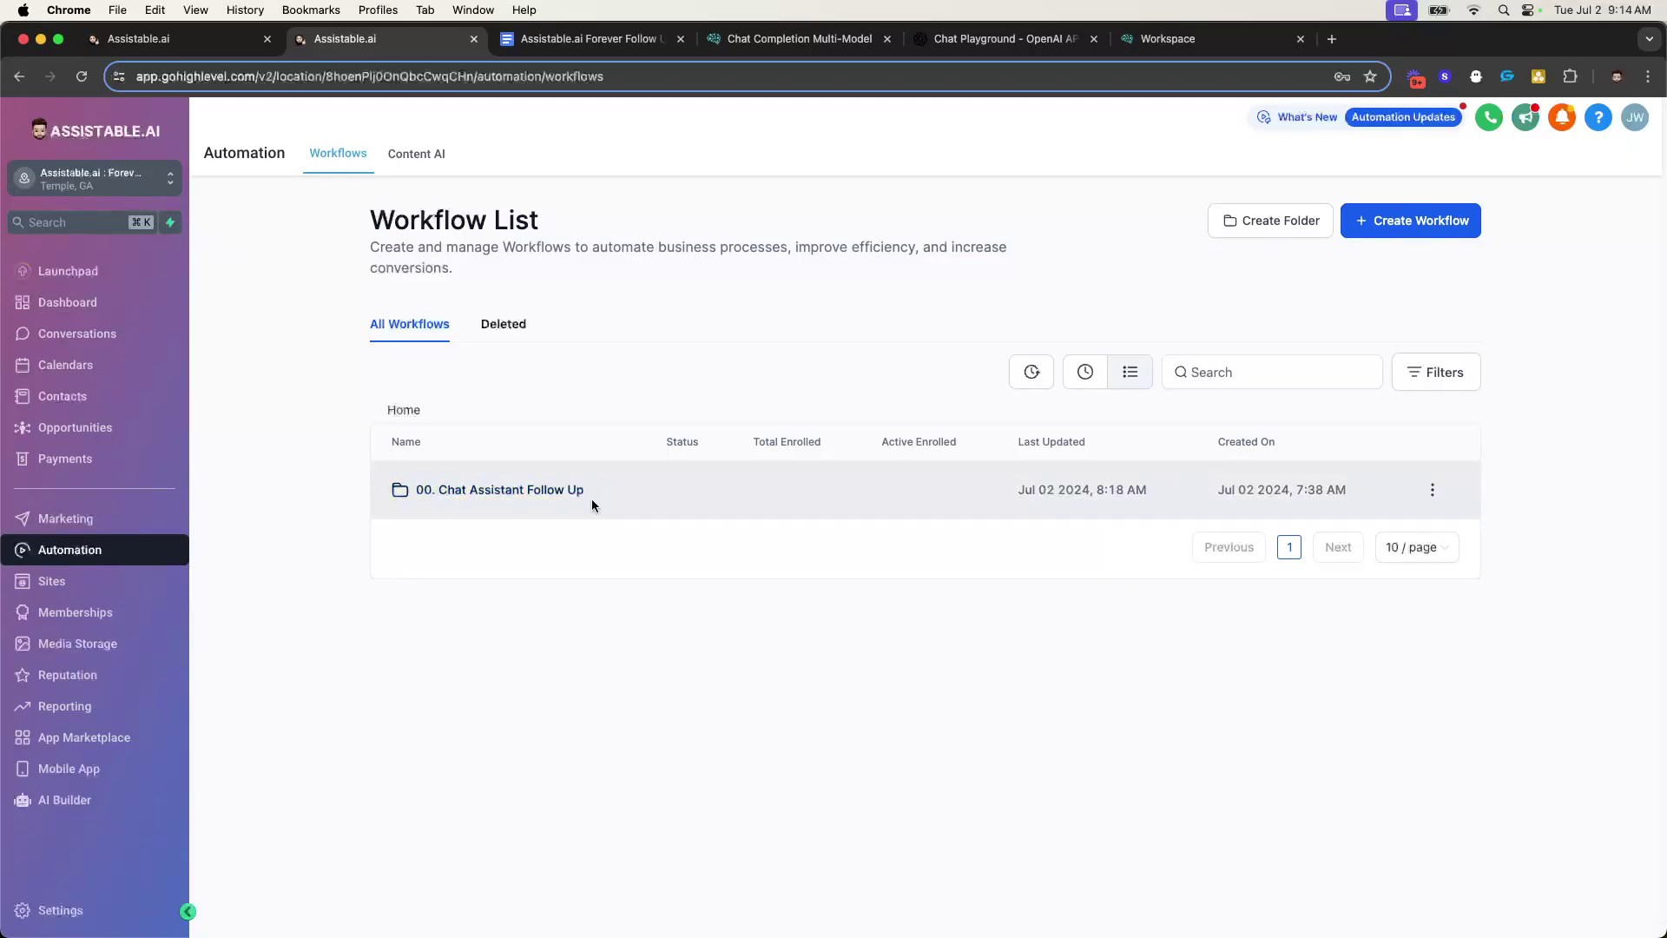
left_click(528, 489)
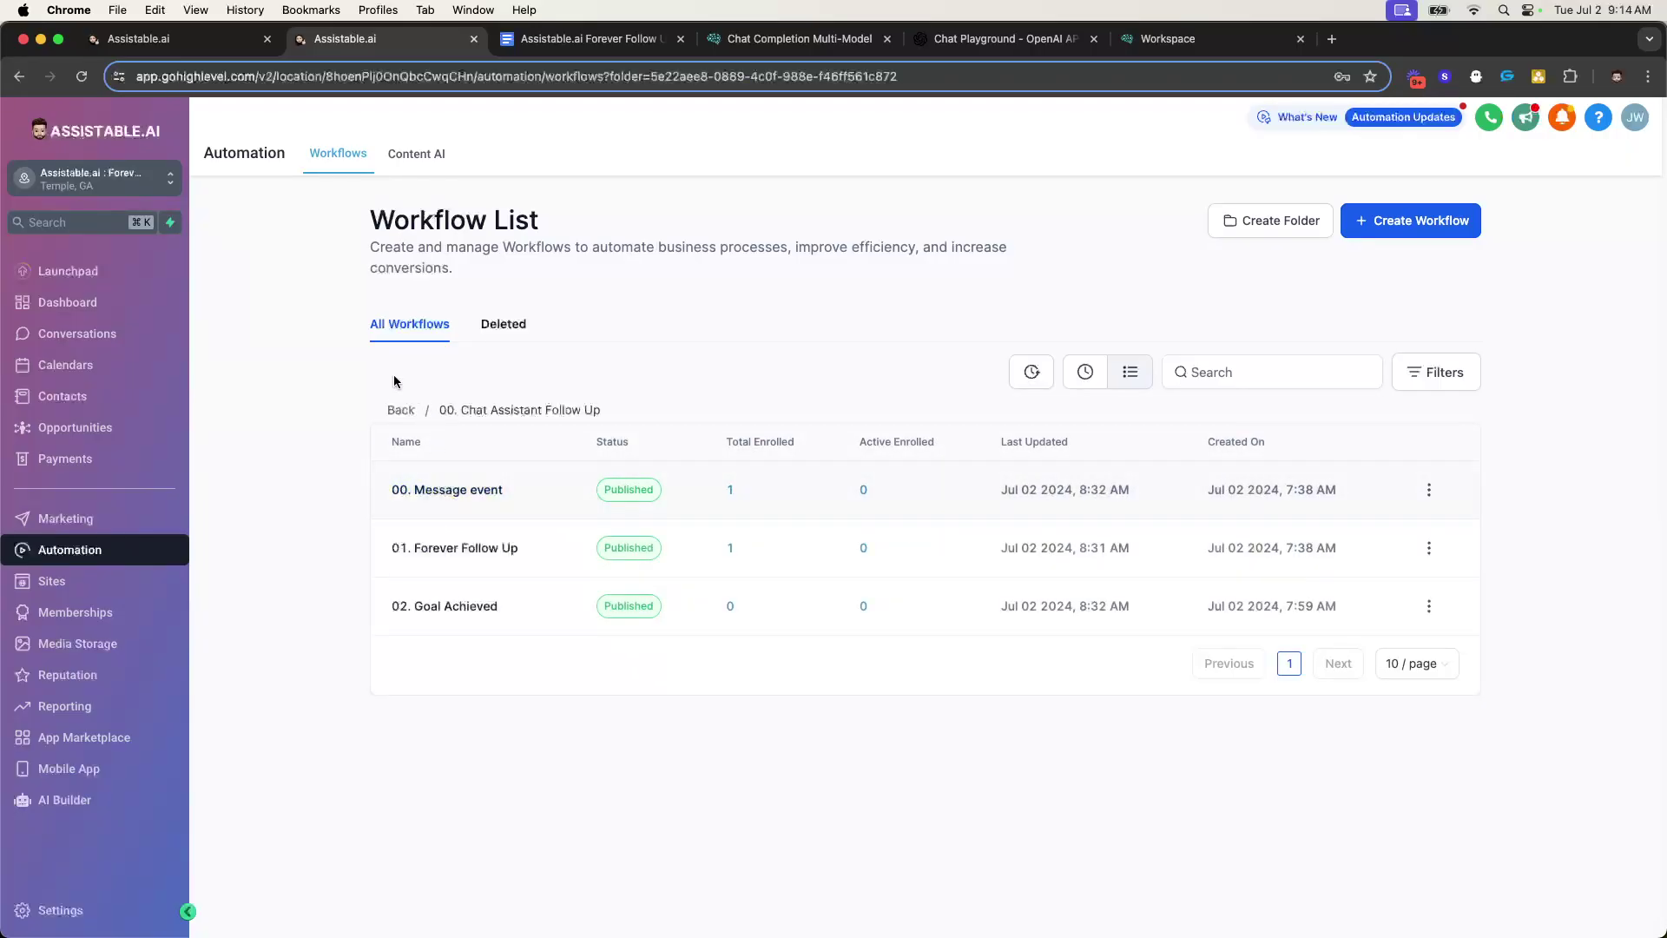
left_click(389, 414)
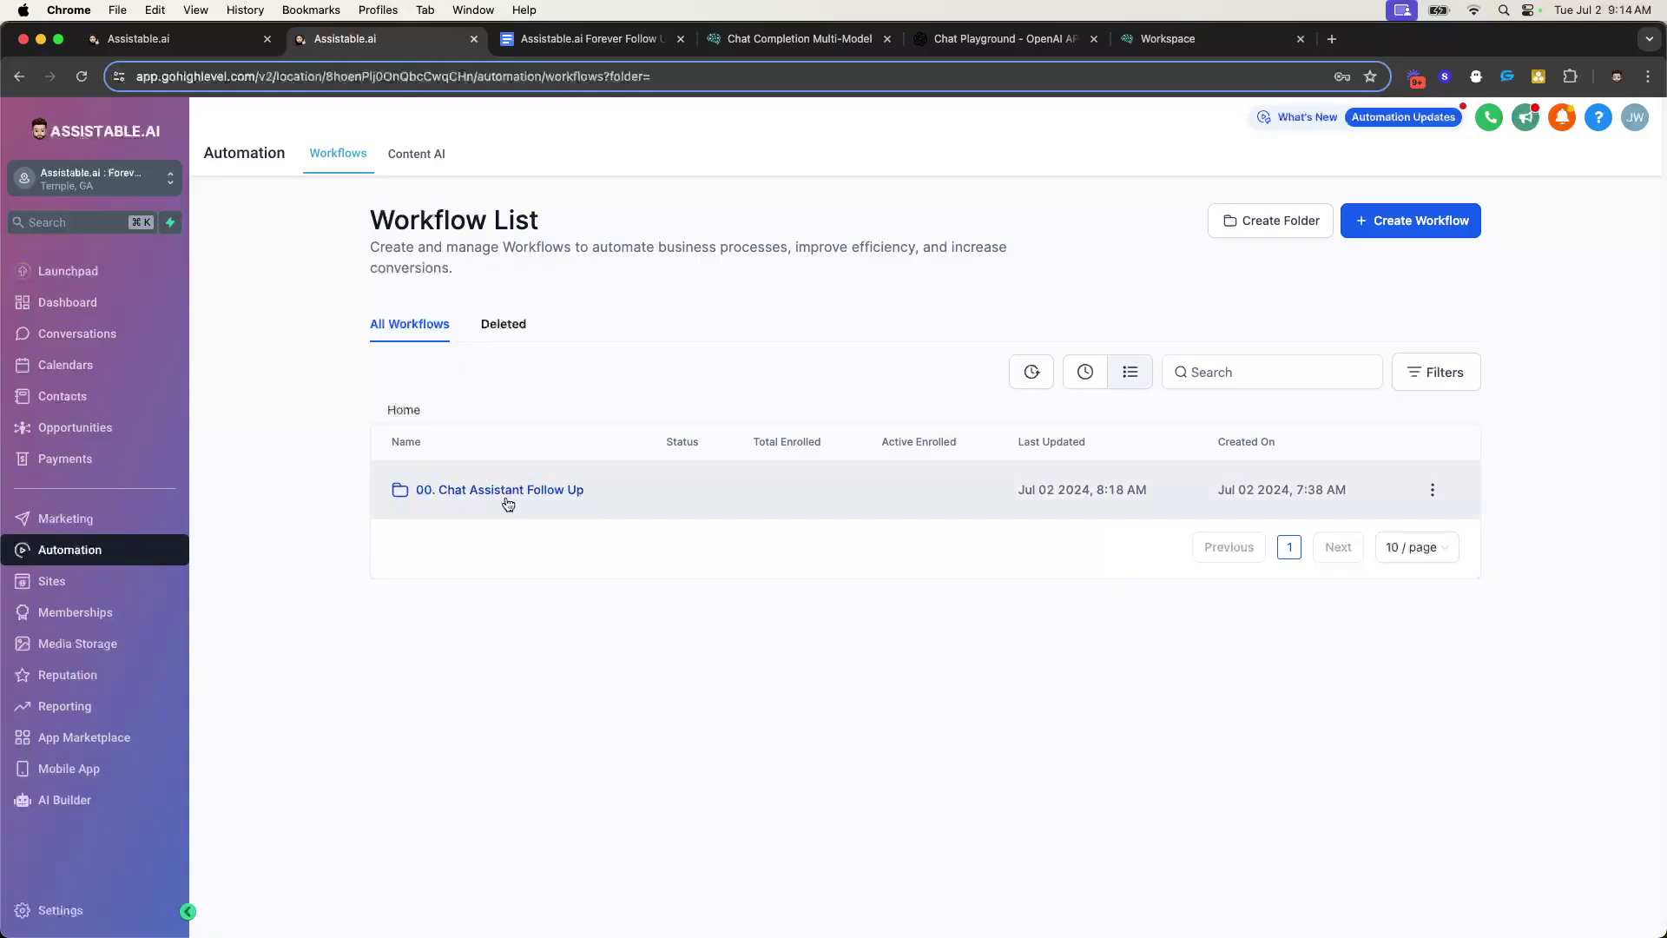
- Open 00. Chat Assistant Follow Up to list Message event, Forever Follow Up and Goal Achieved
left_click(456, 492)
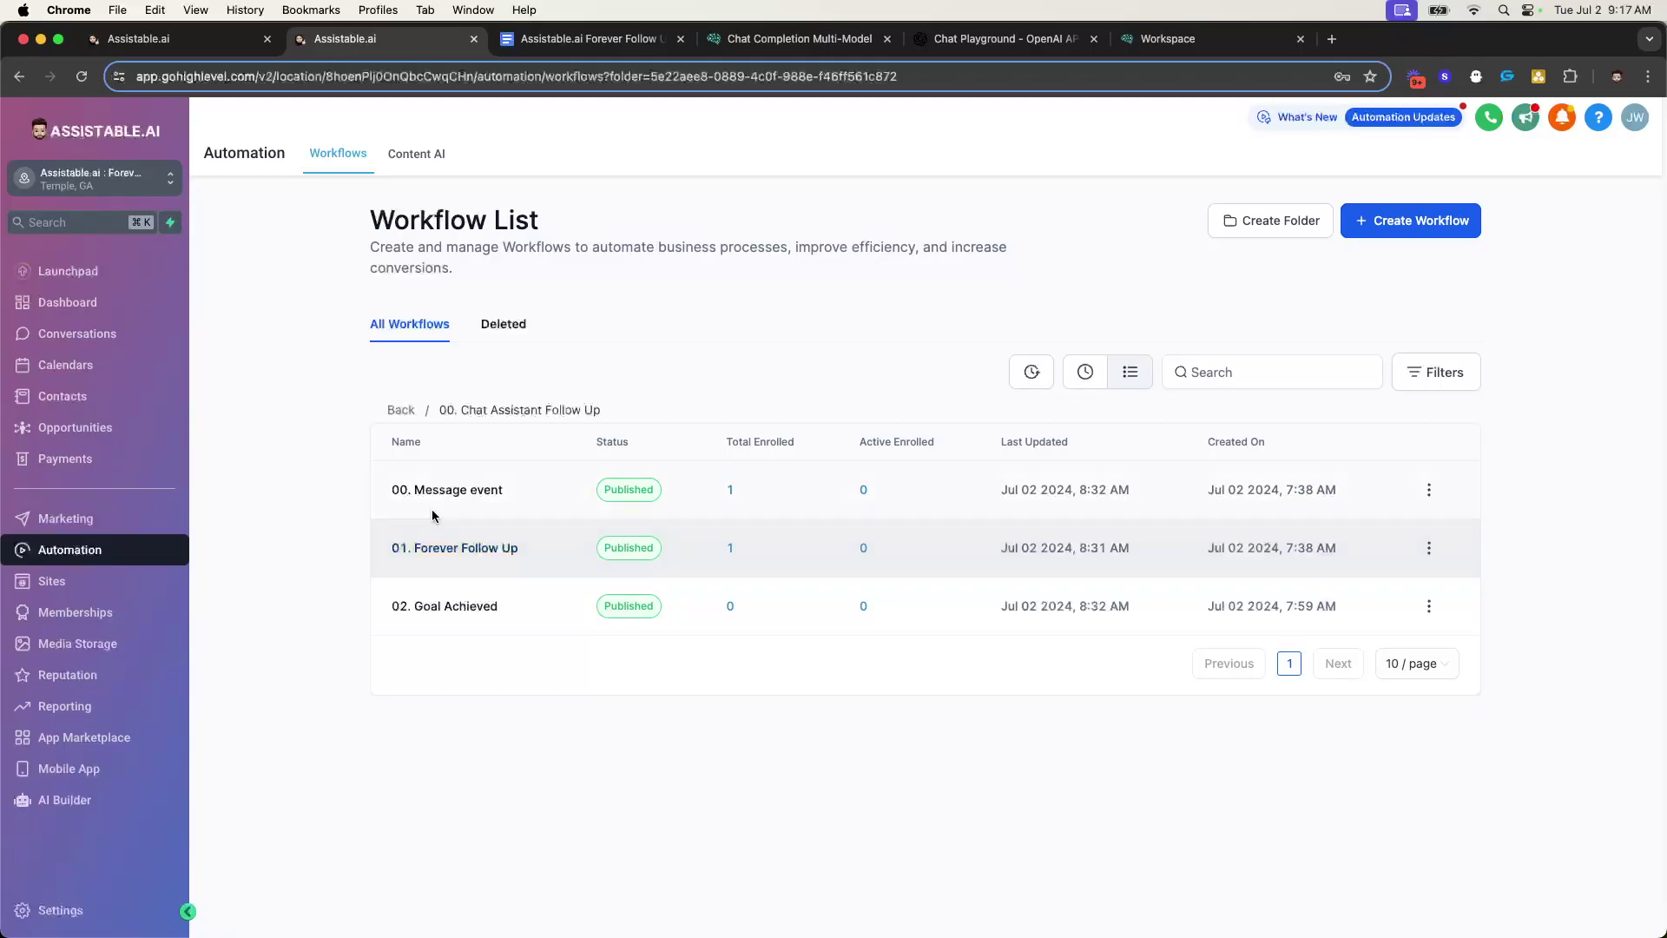
left_click(470, 489)
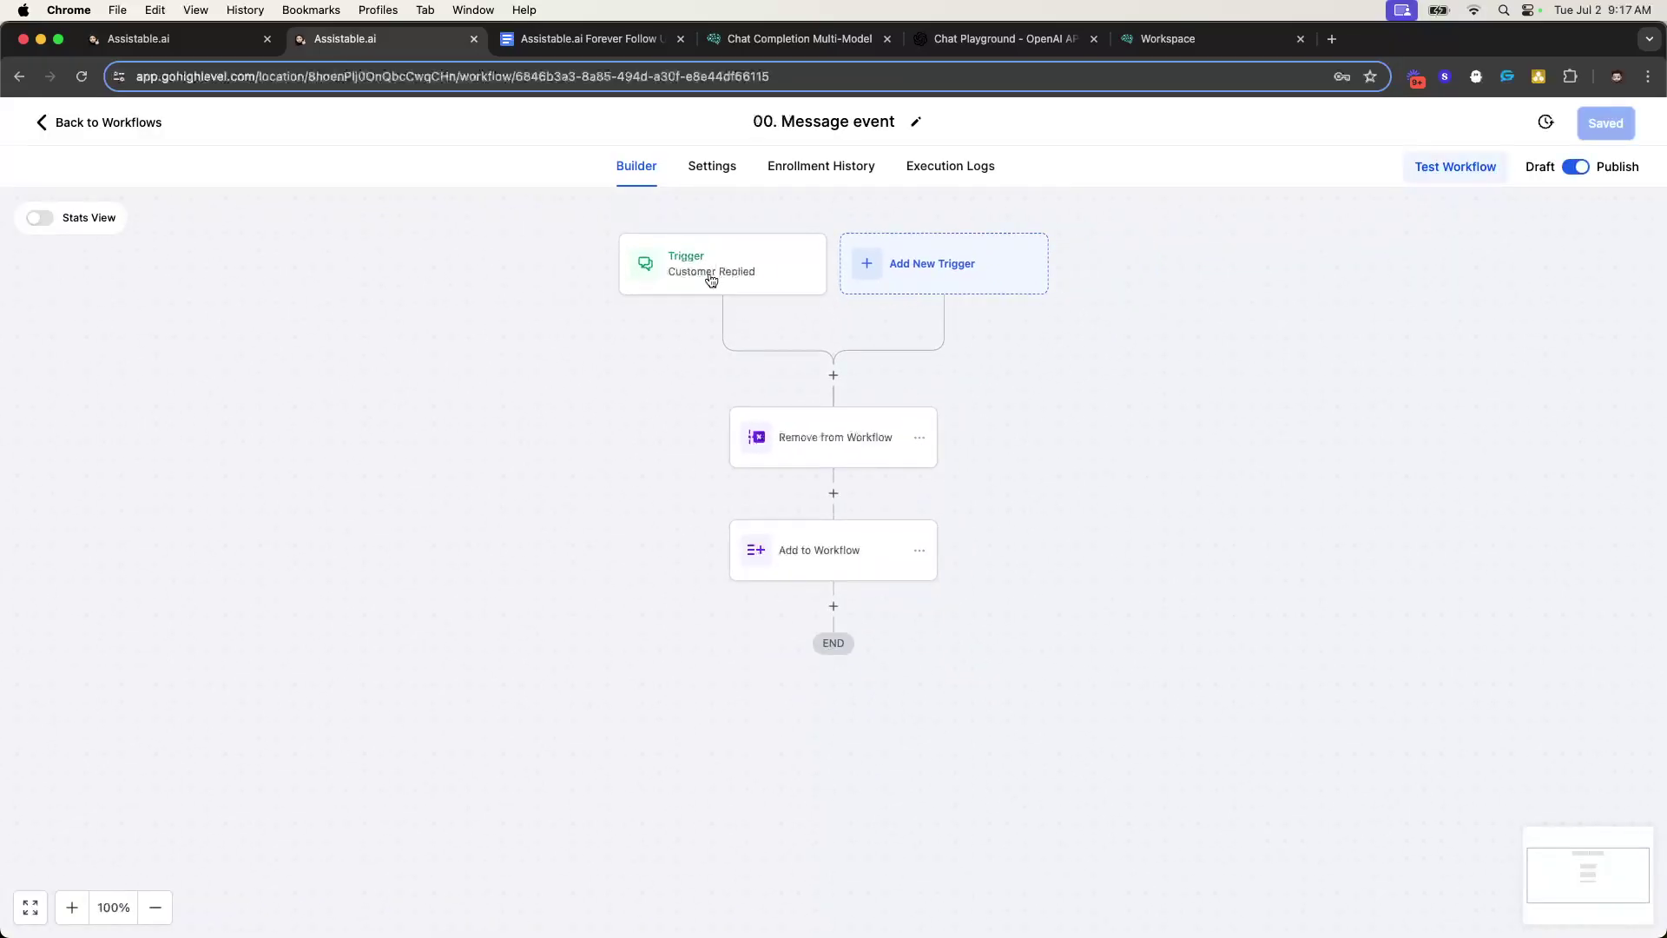
left_click(711, 278)
left_click(1627, 220)
left_click(814, 445)
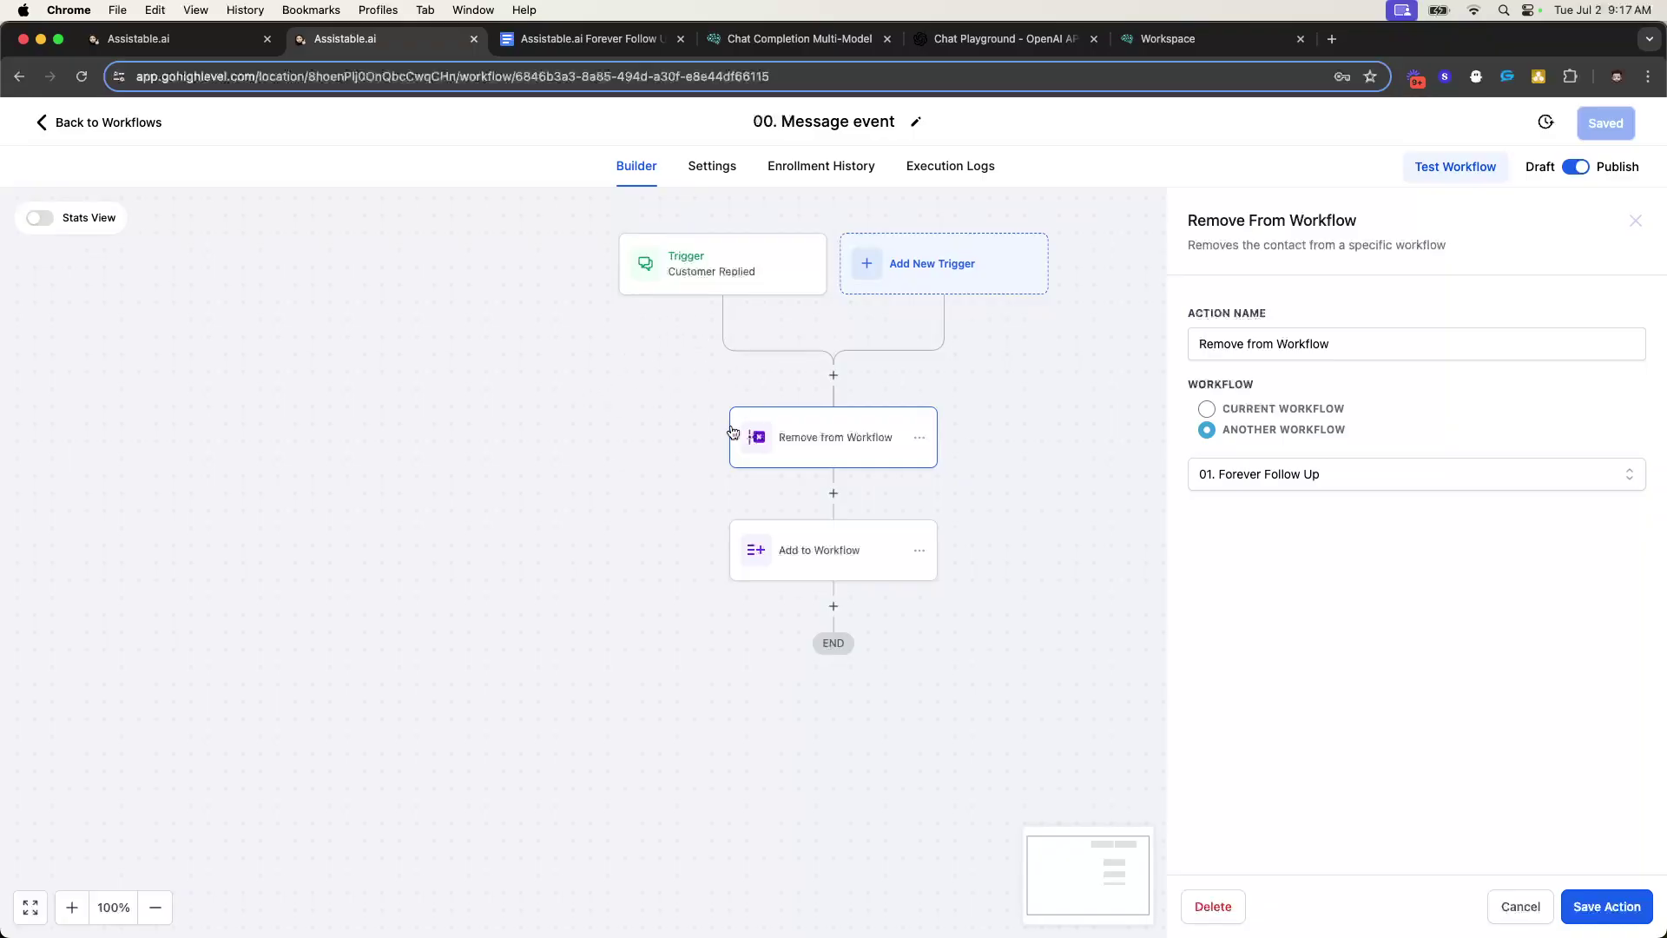
left_click(1637, 217)
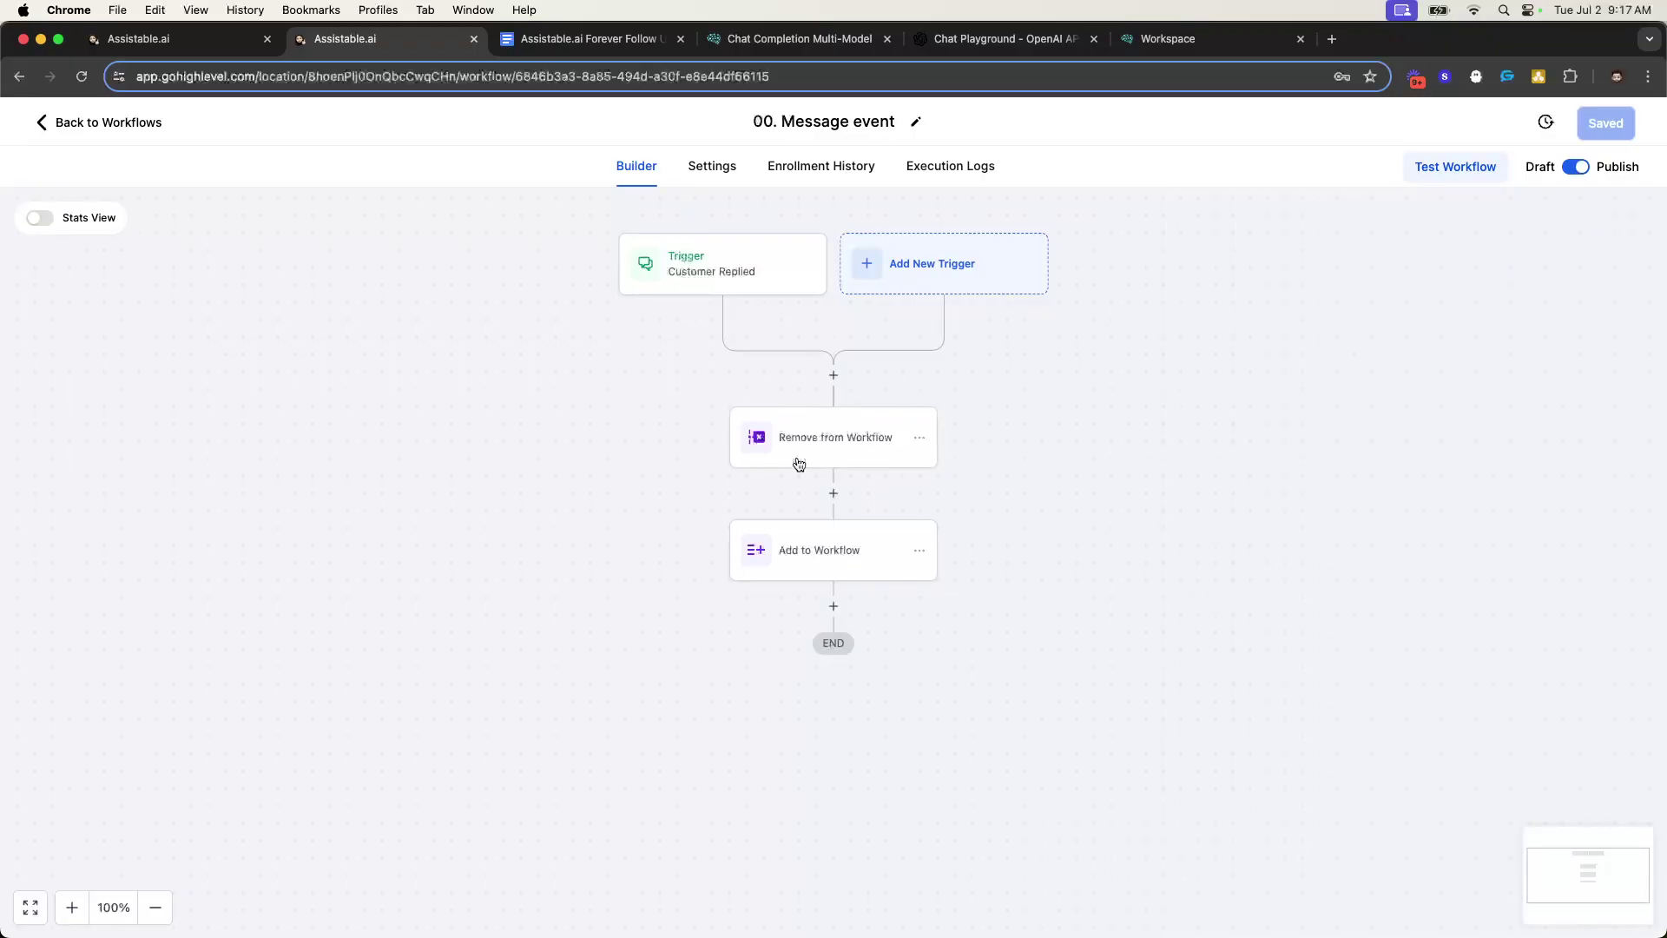
left_click(804, 562)
left_click(838, 458)
left_click(839, 533)
left_click(817, 463)
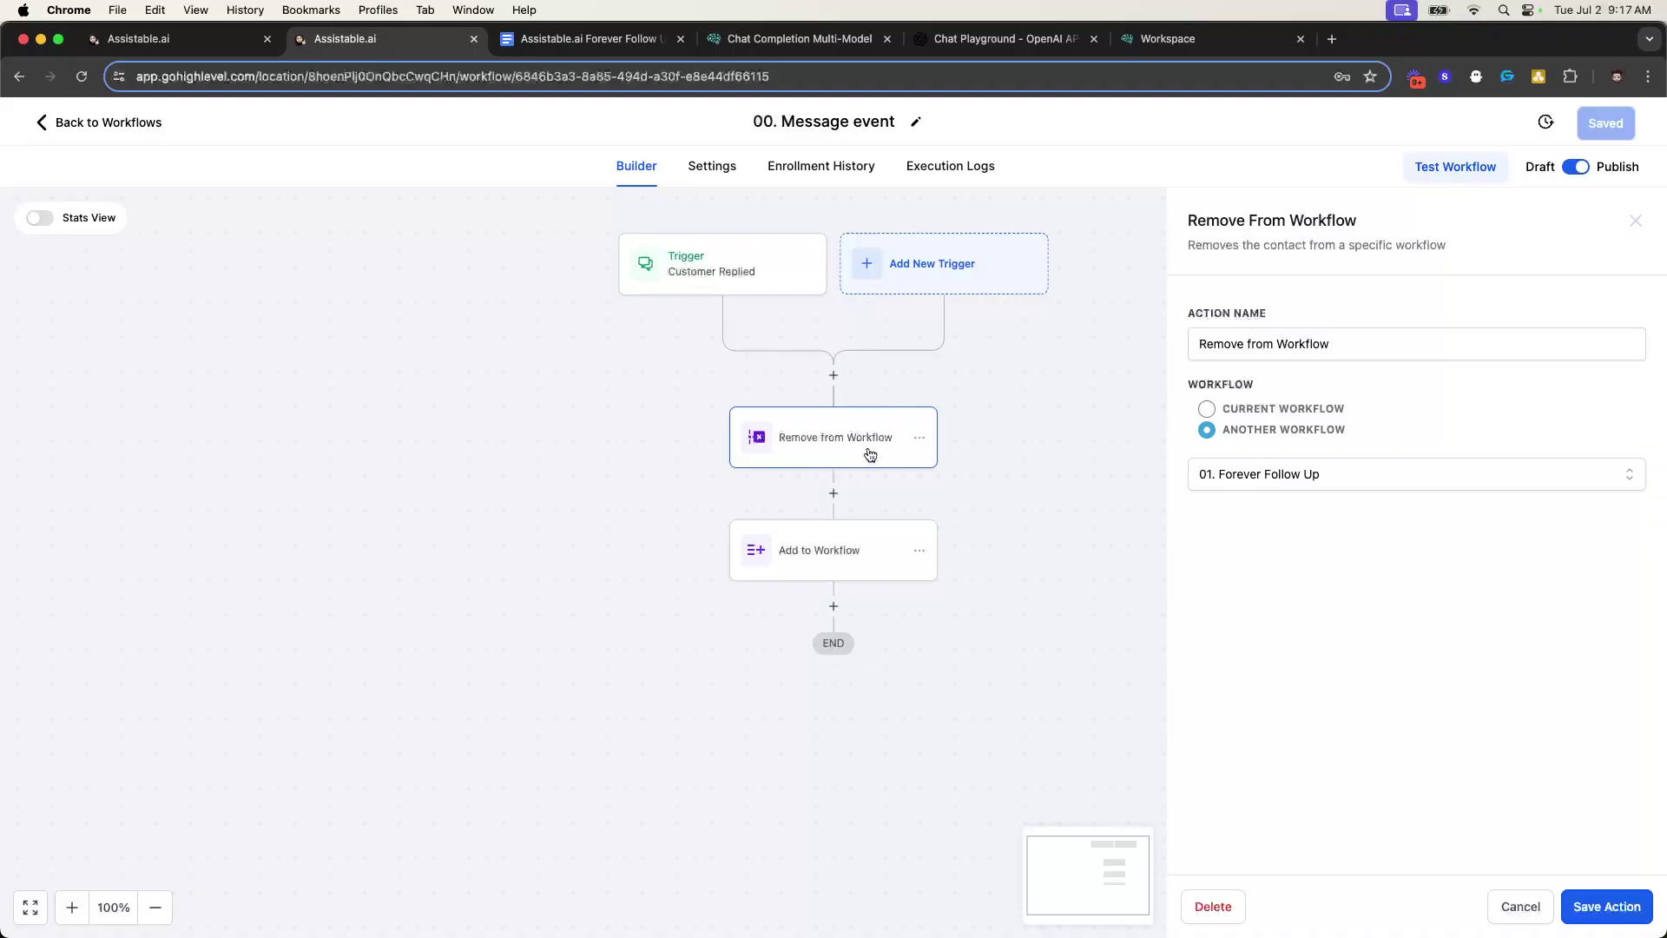
left_click(91, 125)
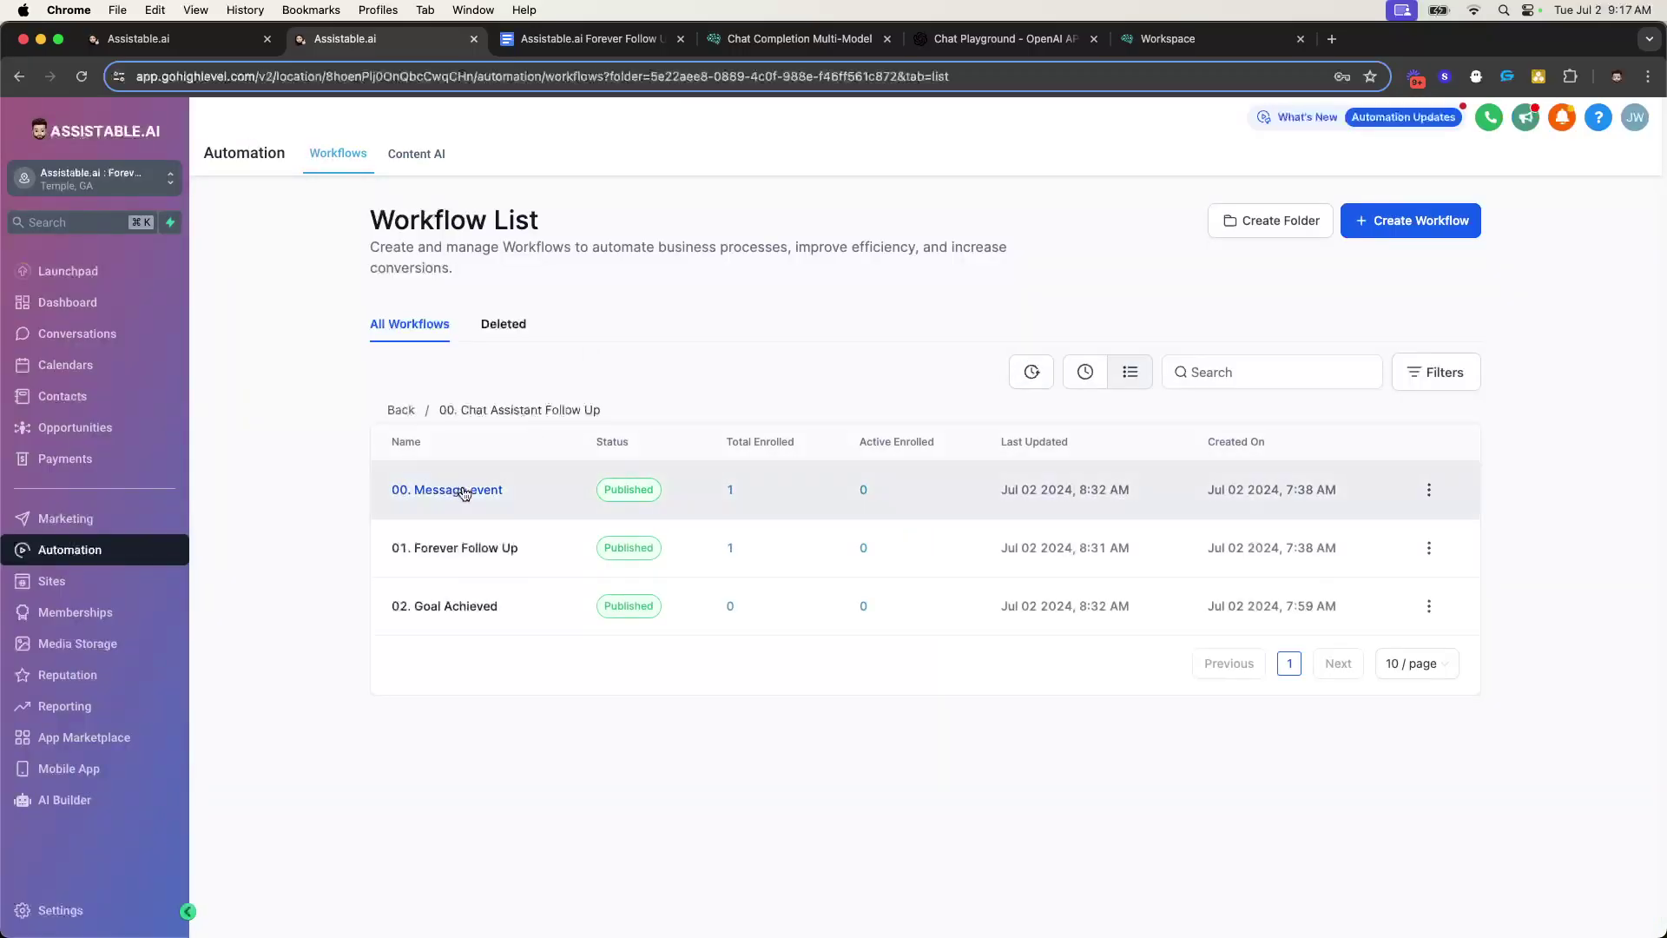
- Open the 01. Forever Follow Up workflow and zoom out to survey its flowchart
left_click(475, 548)
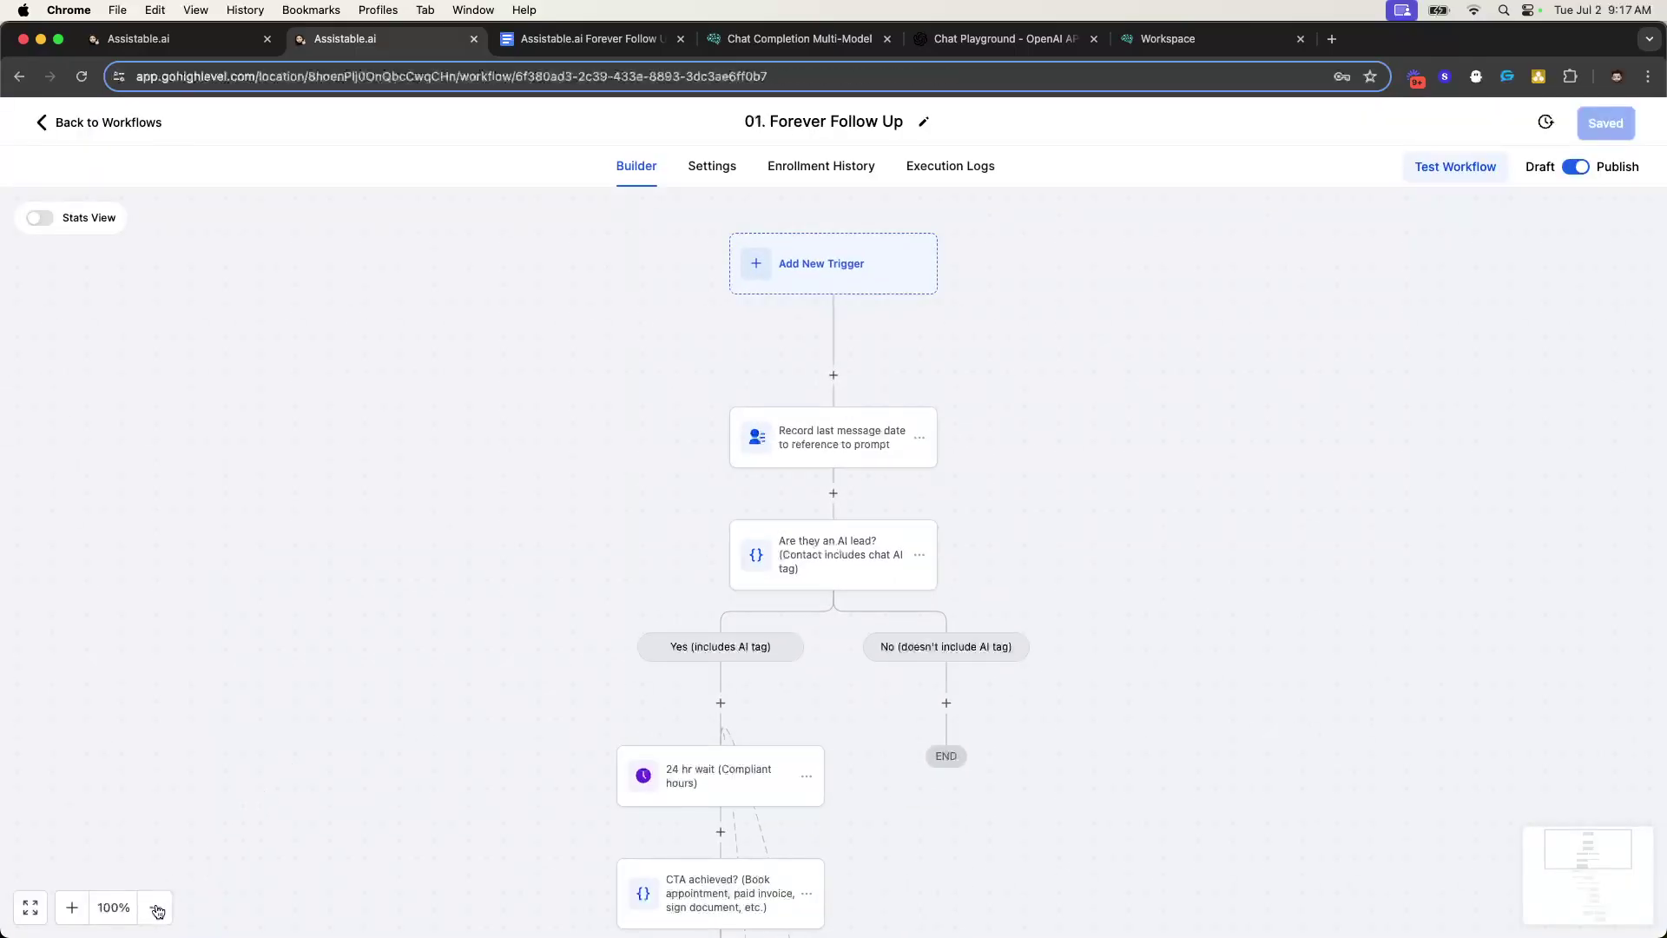
left_click(156, 908)
left_click(155, 907)
scroll(477, 693, "down", 5)
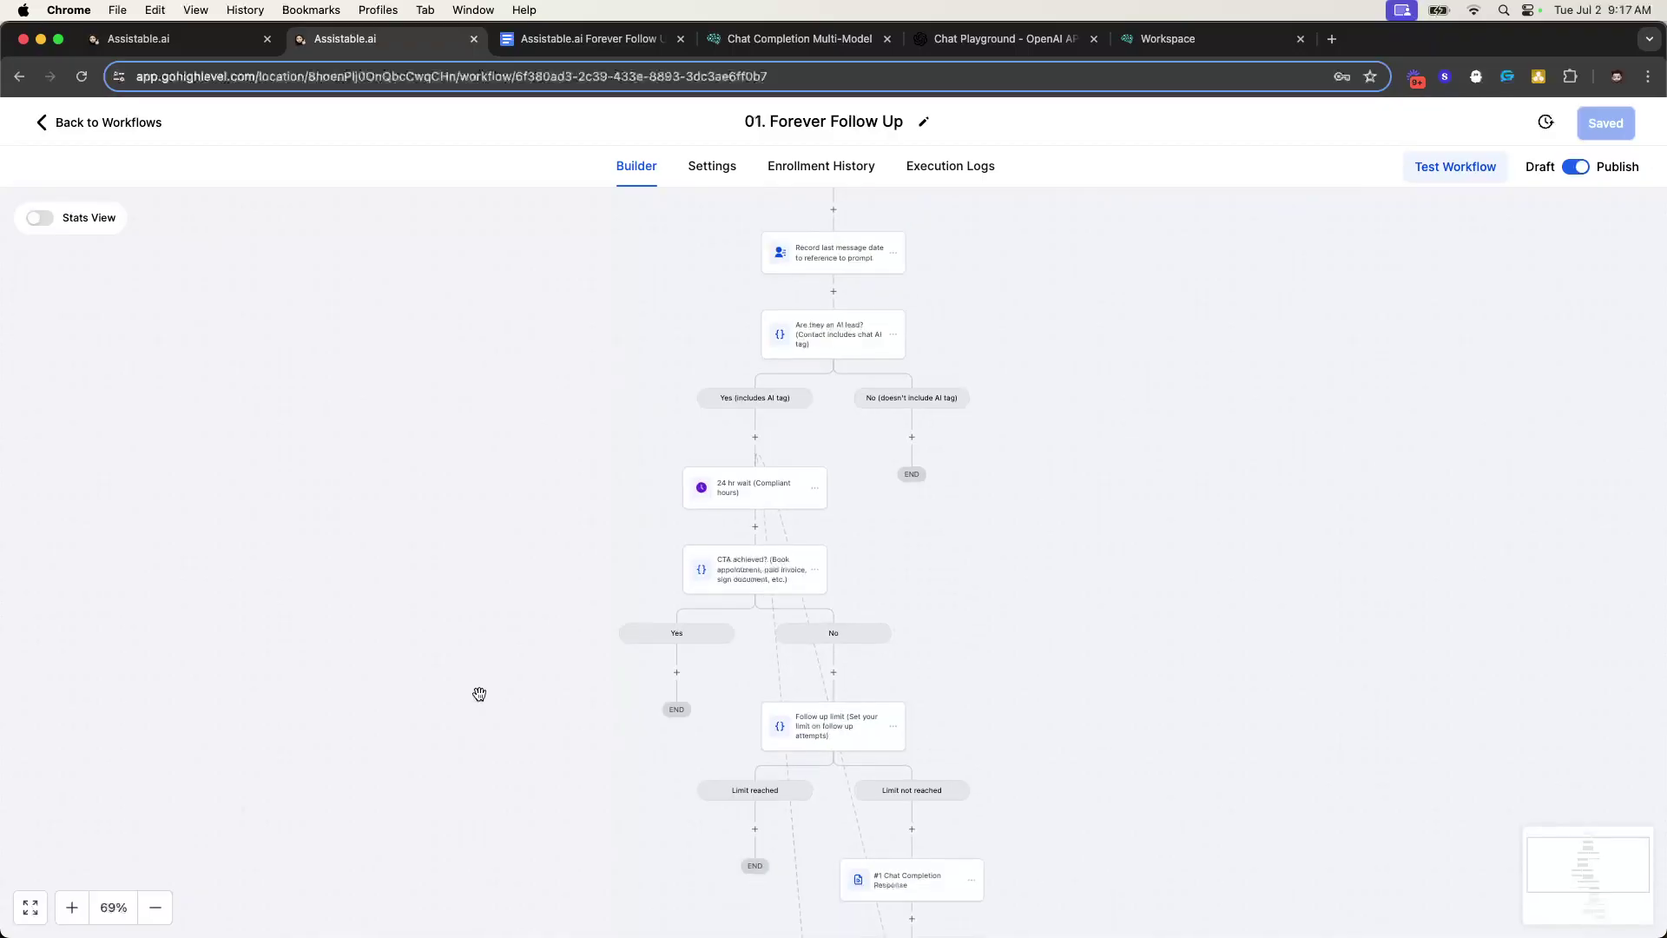
scroll(521, 660, "up", 1)
scroll(782, 374, "up", 2)
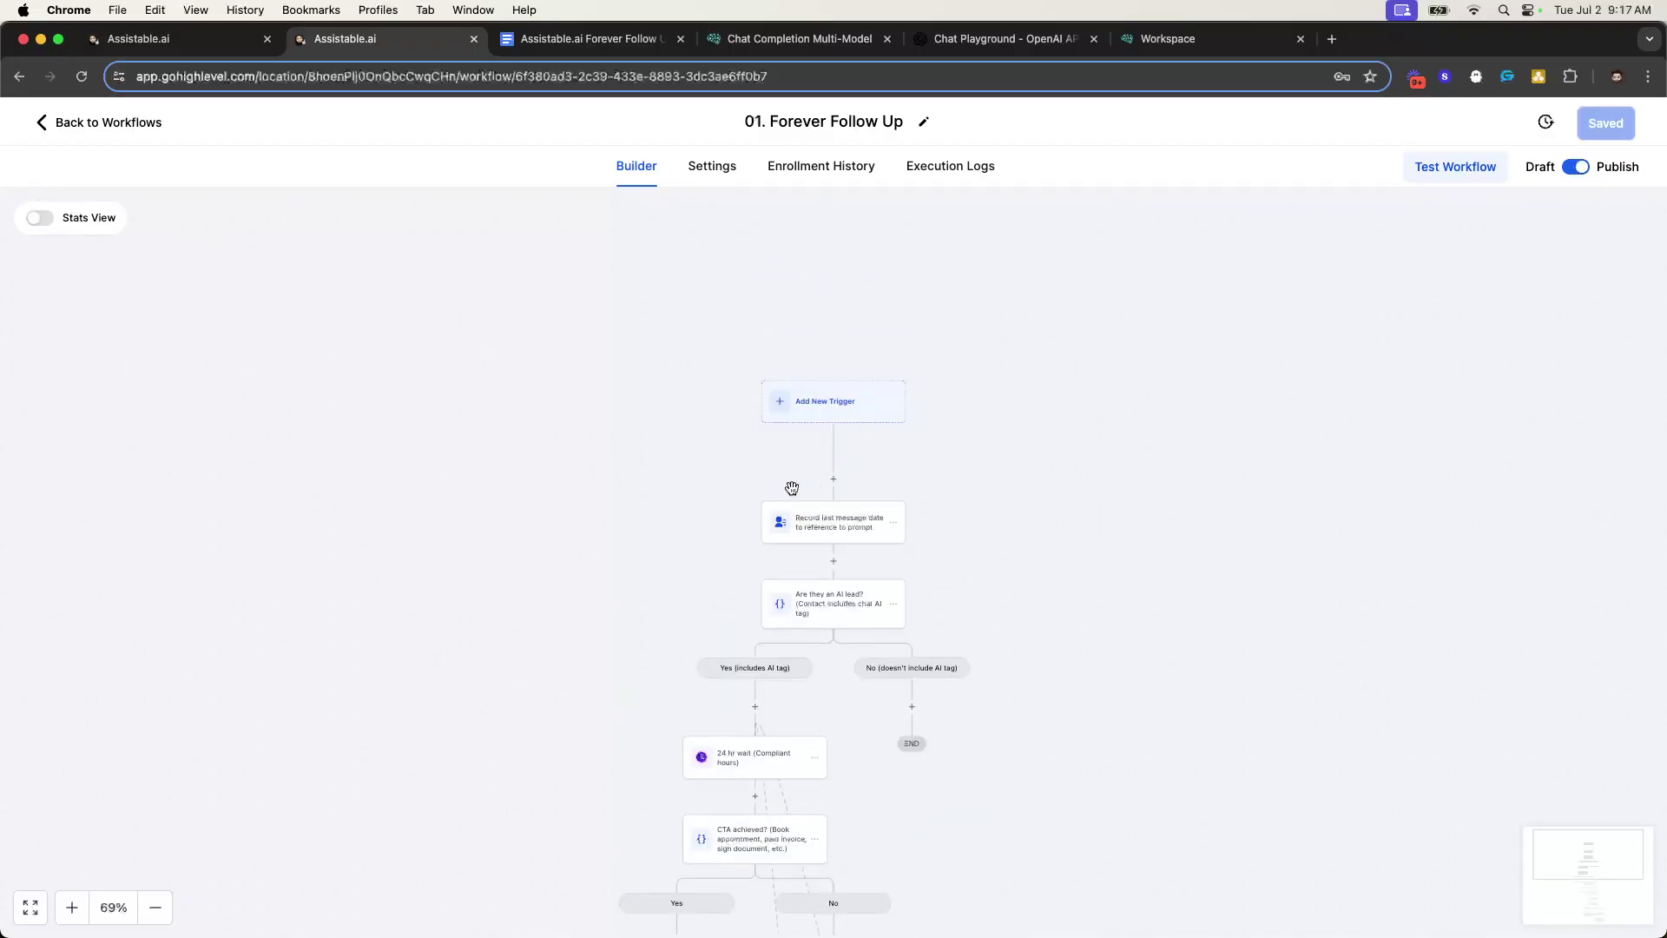
scroll(792, 487, "down", 1)
- Reset the zoom to 100% and inspect the 'Are they an AI lead?' tag-check condition
left_click(71, 908)
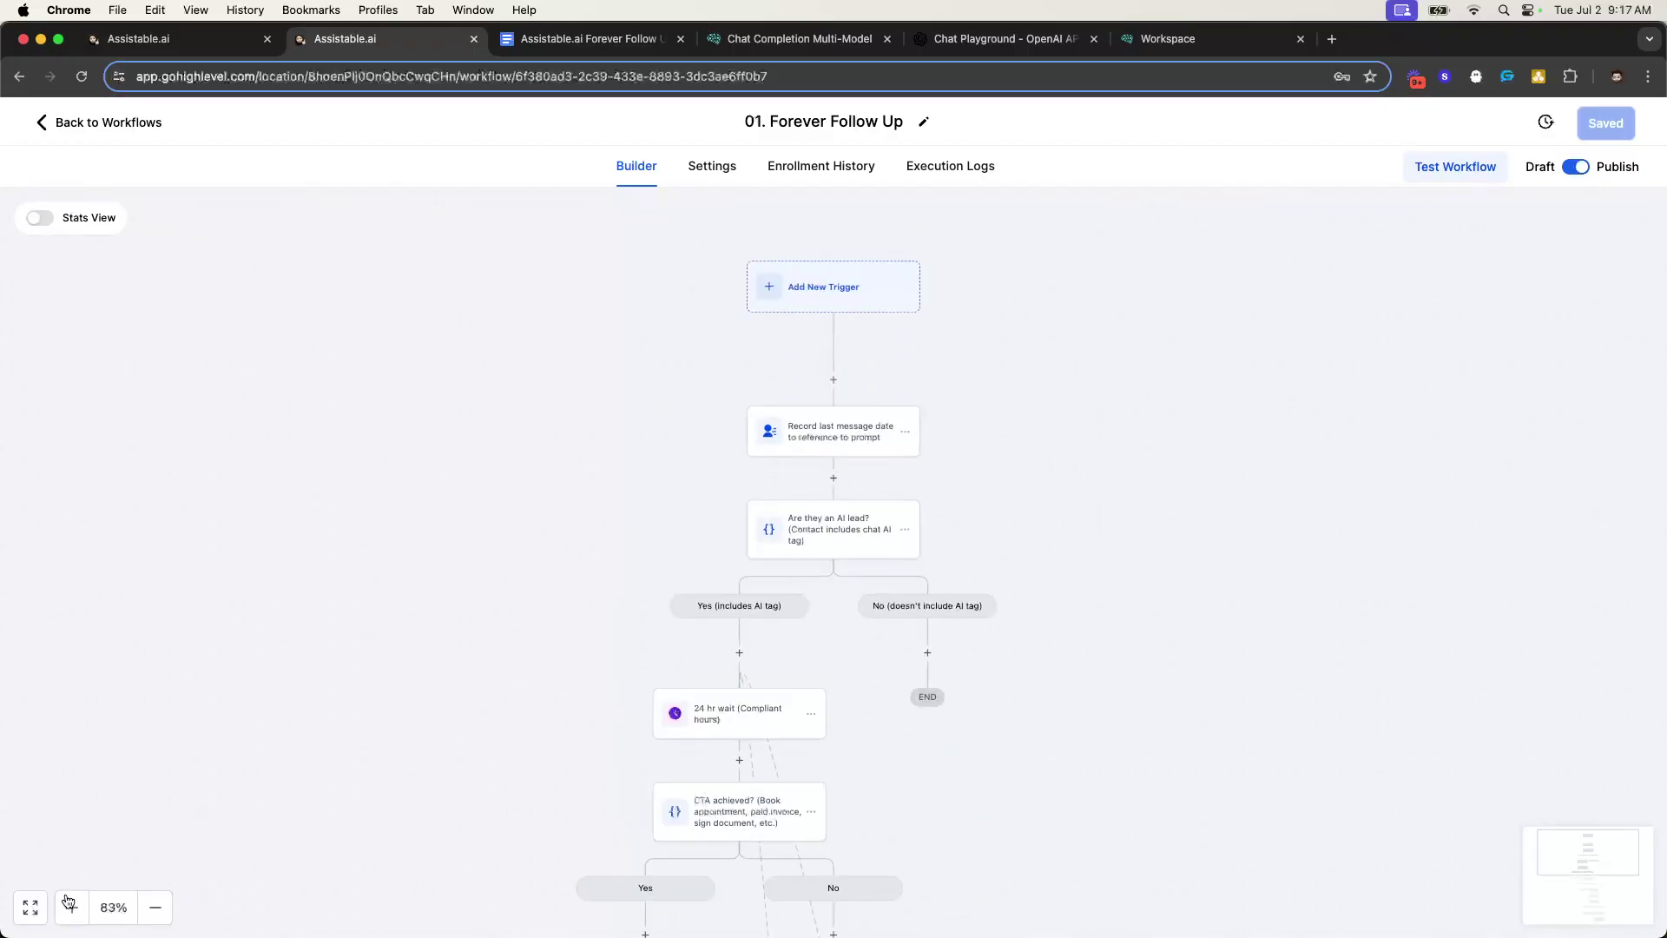
left_click(70, 905)
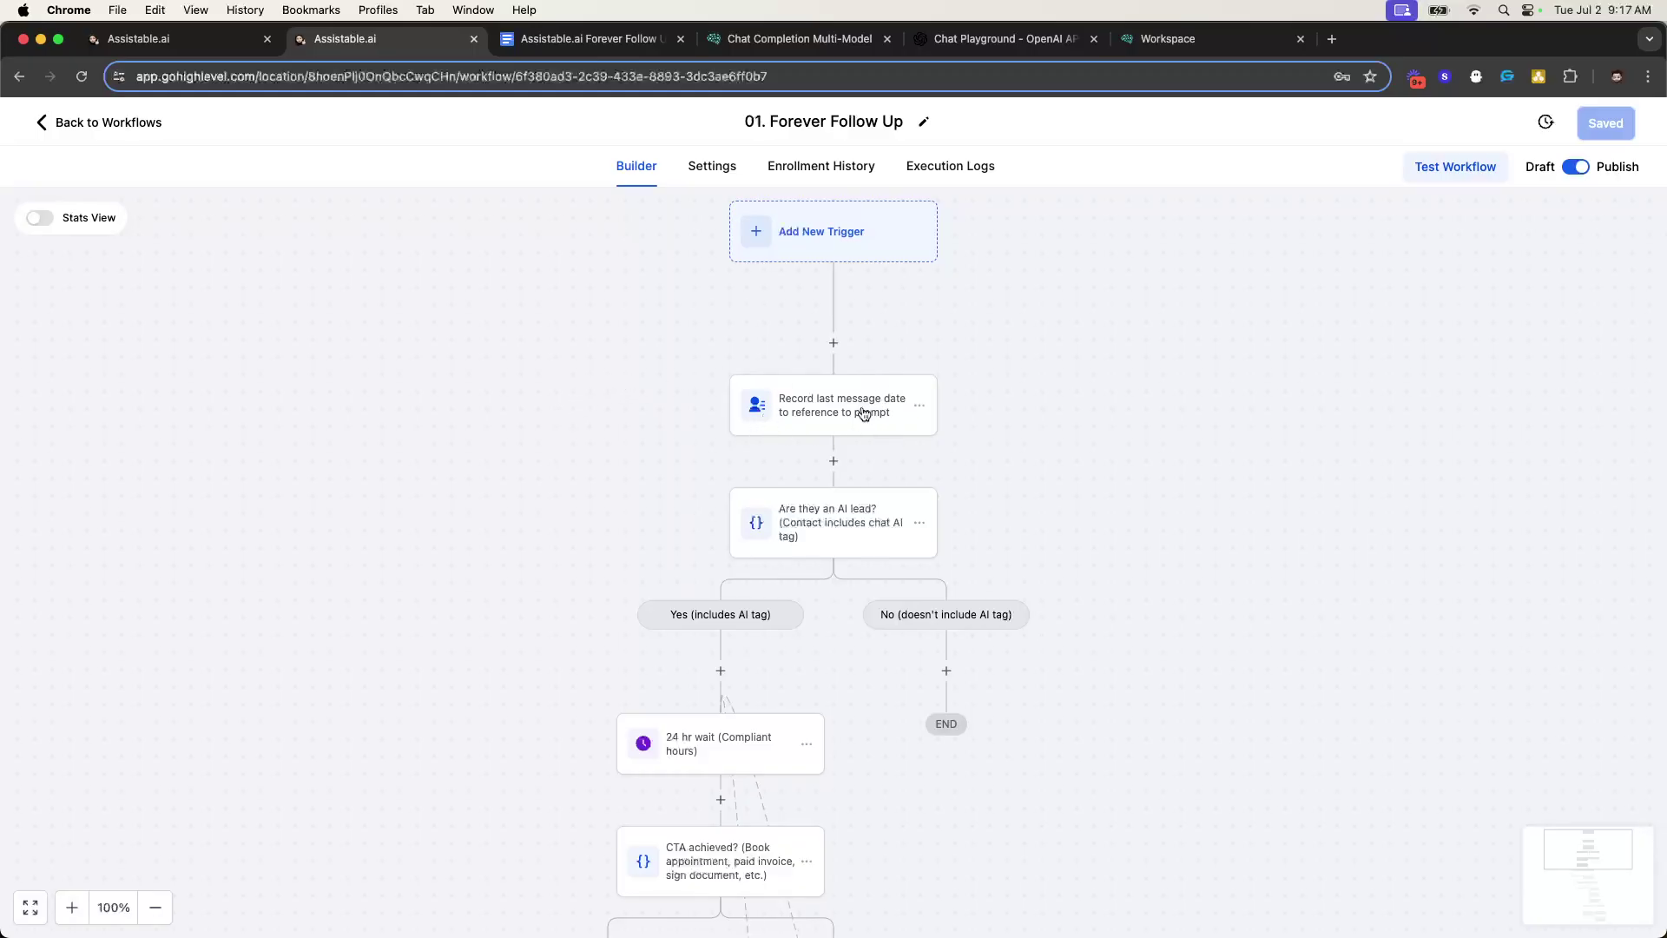
scroll(863, 411, "down", 2)
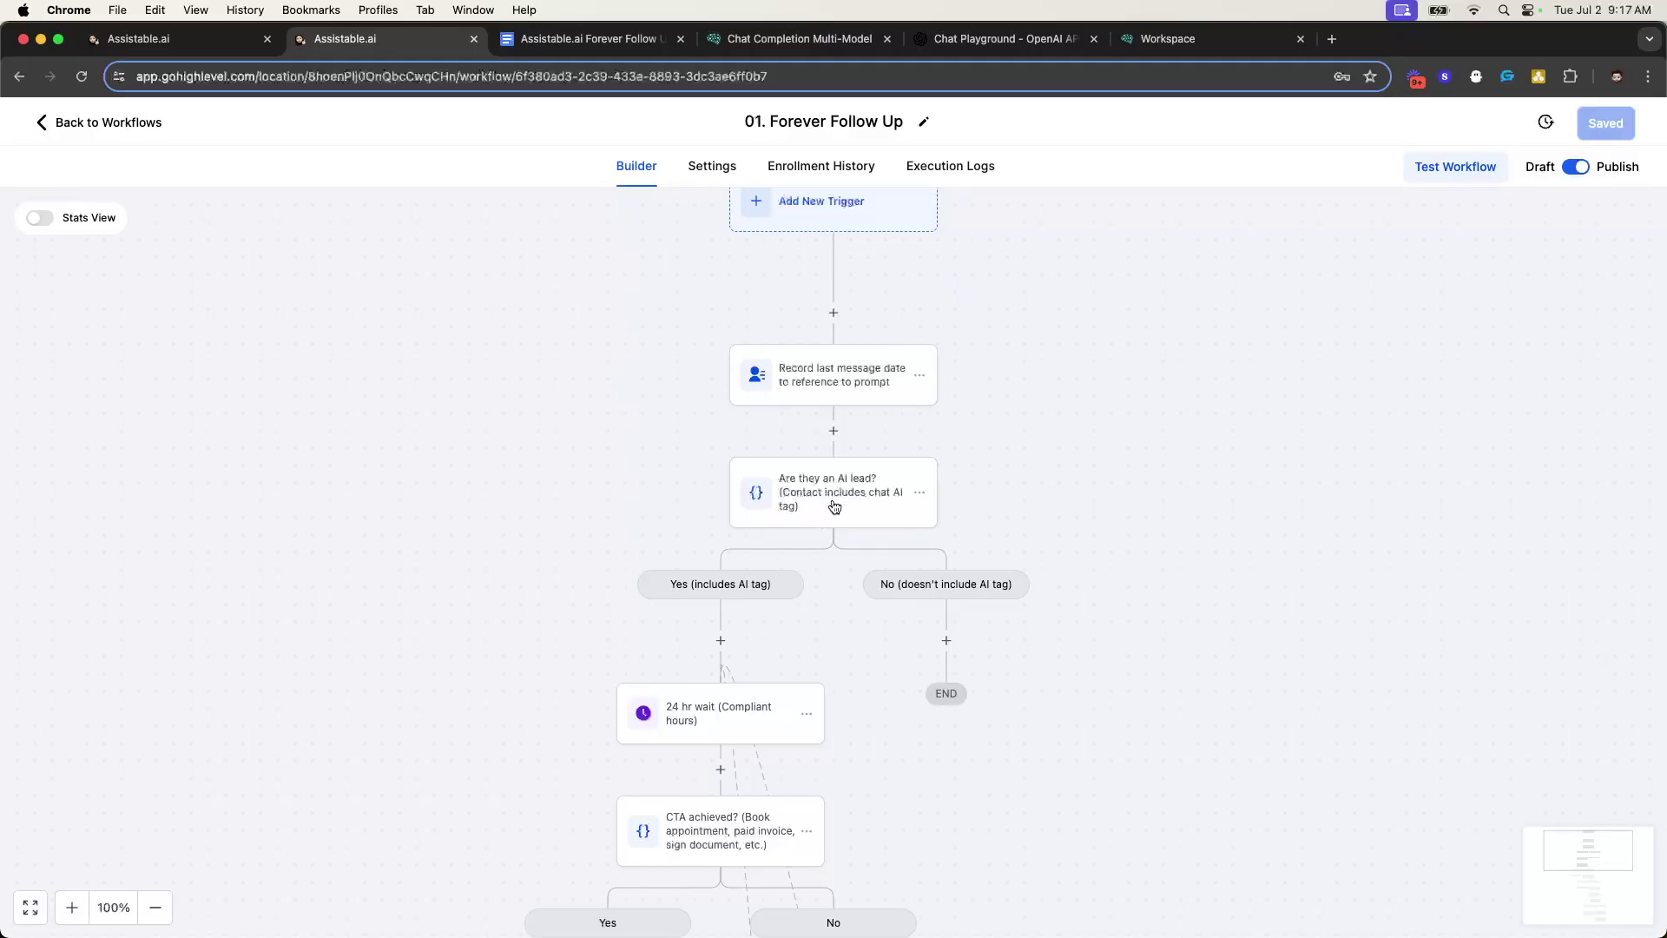
left_click(834, 508)
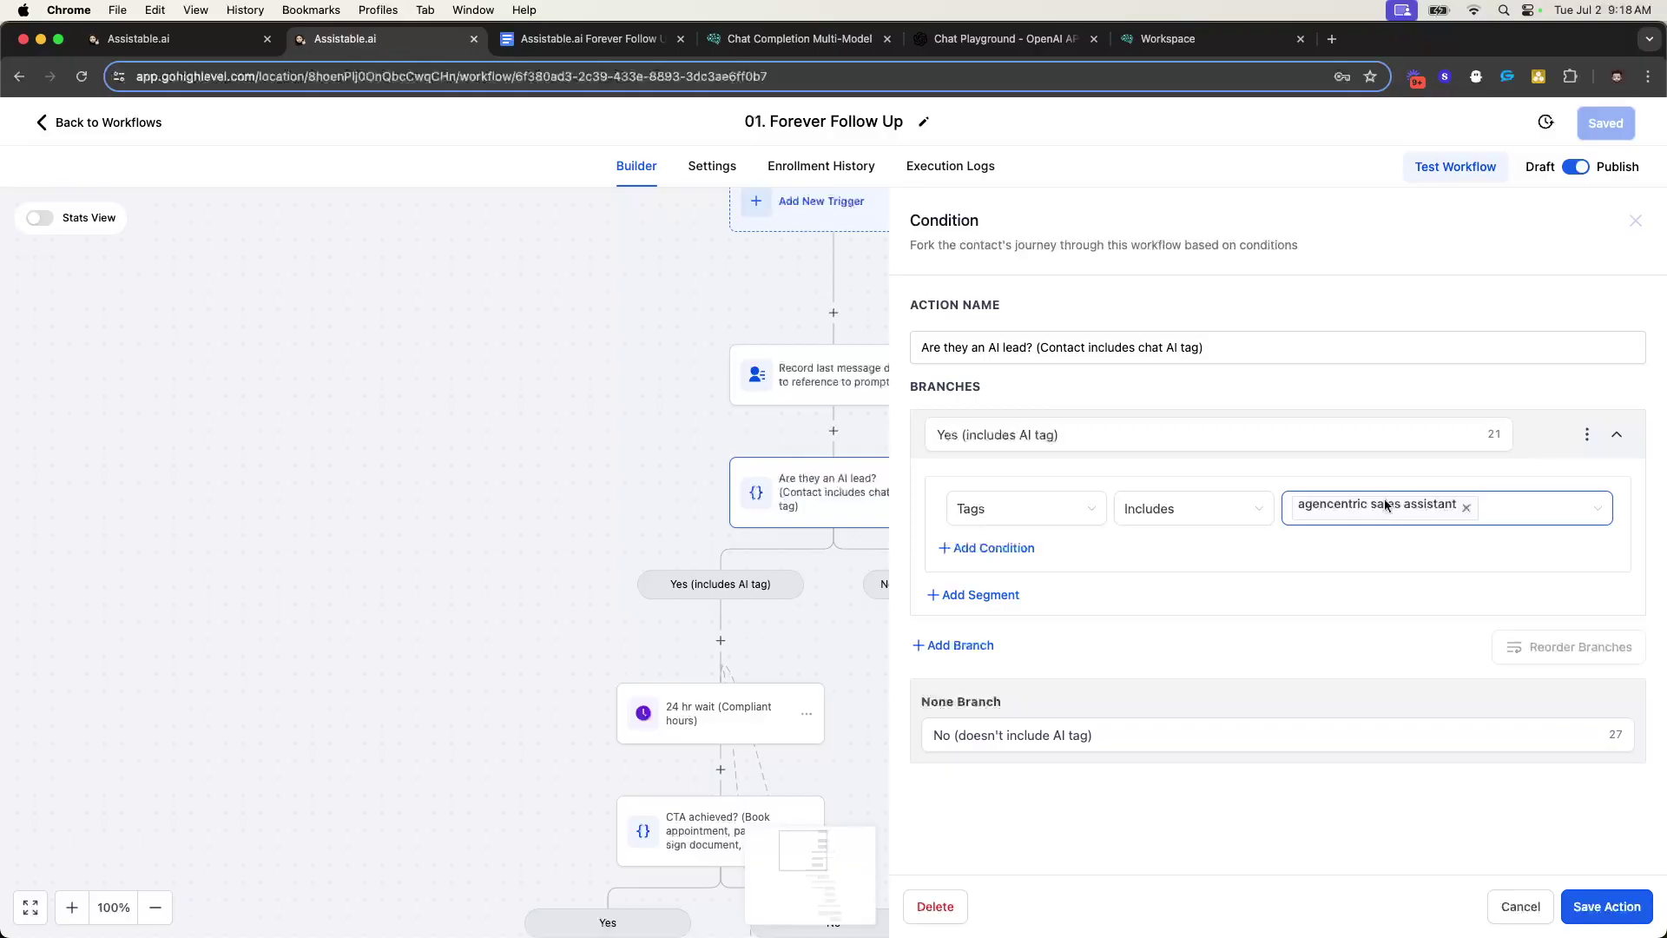
- Close the AI-lead condition and move down to the 24 hr wait and CTA-achieved steps
left_click(1636, 221)
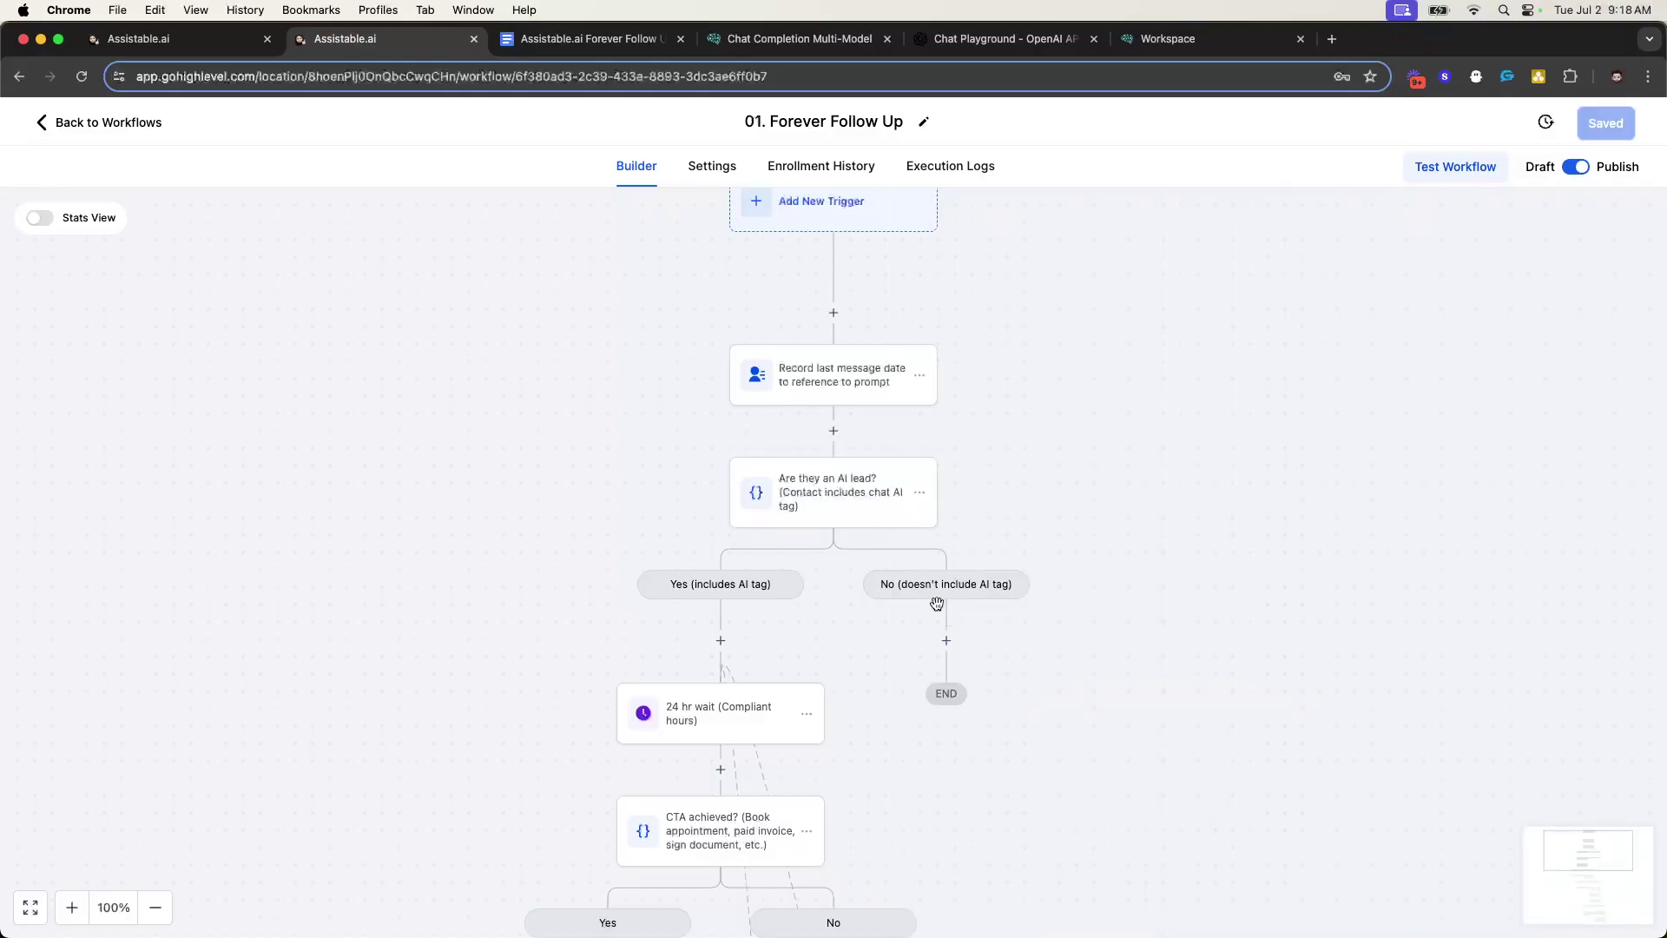
scroll(822, 401, "down", 1)
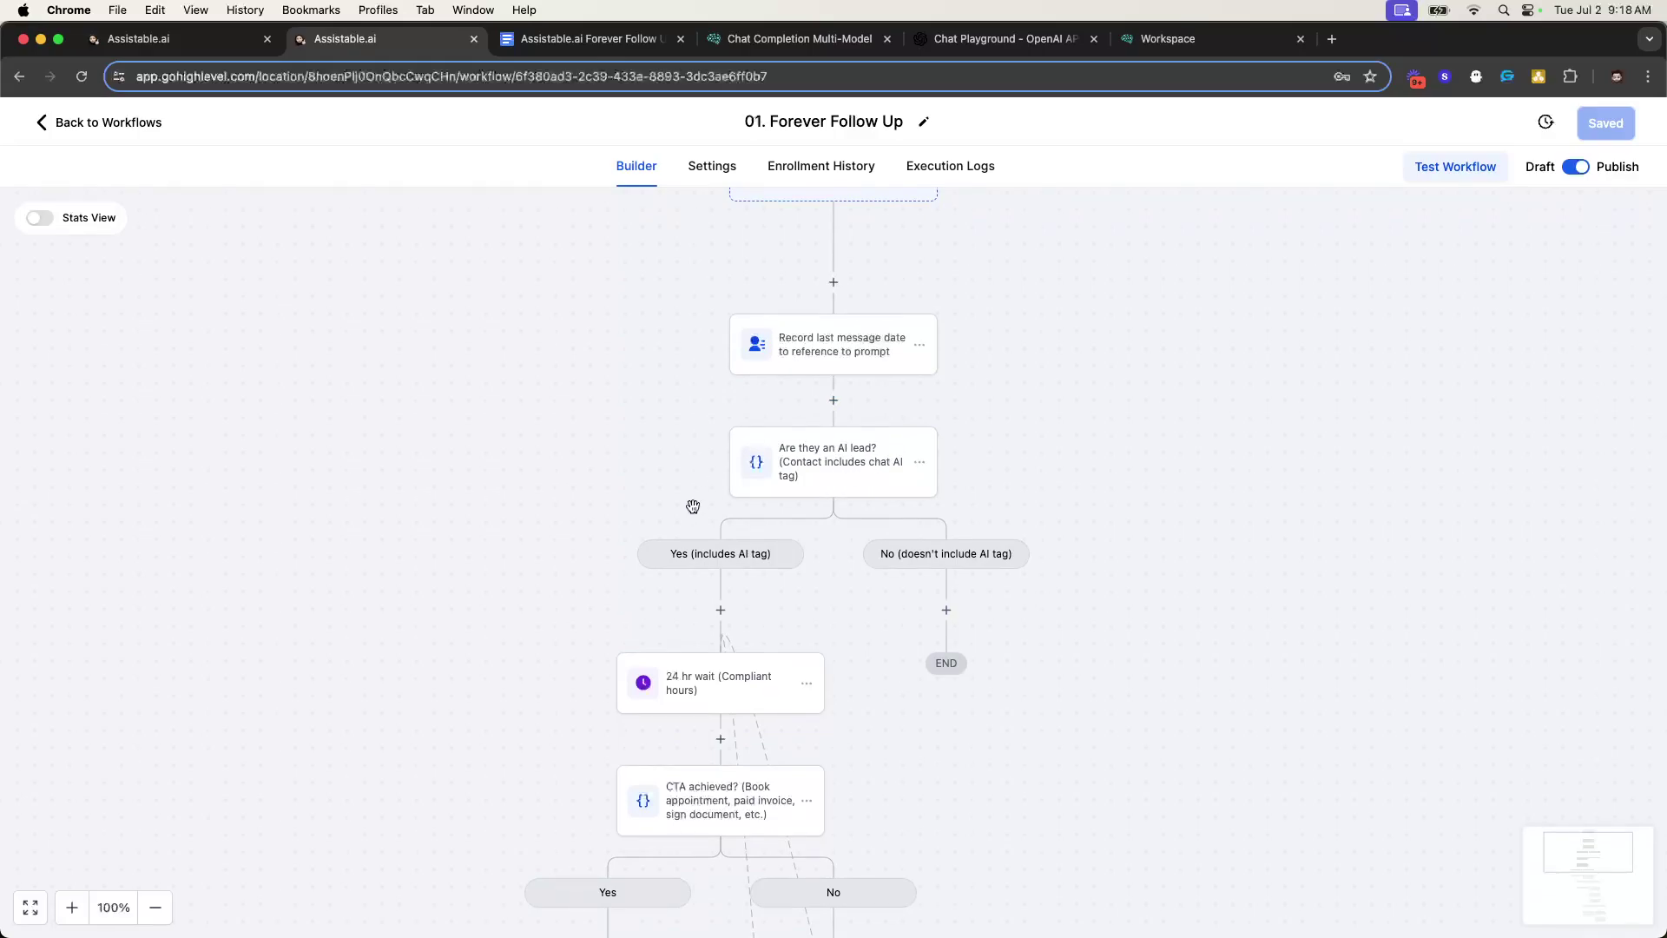
scroll(706, 634, "down", 3)
scroll(745, 597, "up", 6)
scroll(782, 554, "down", 7)
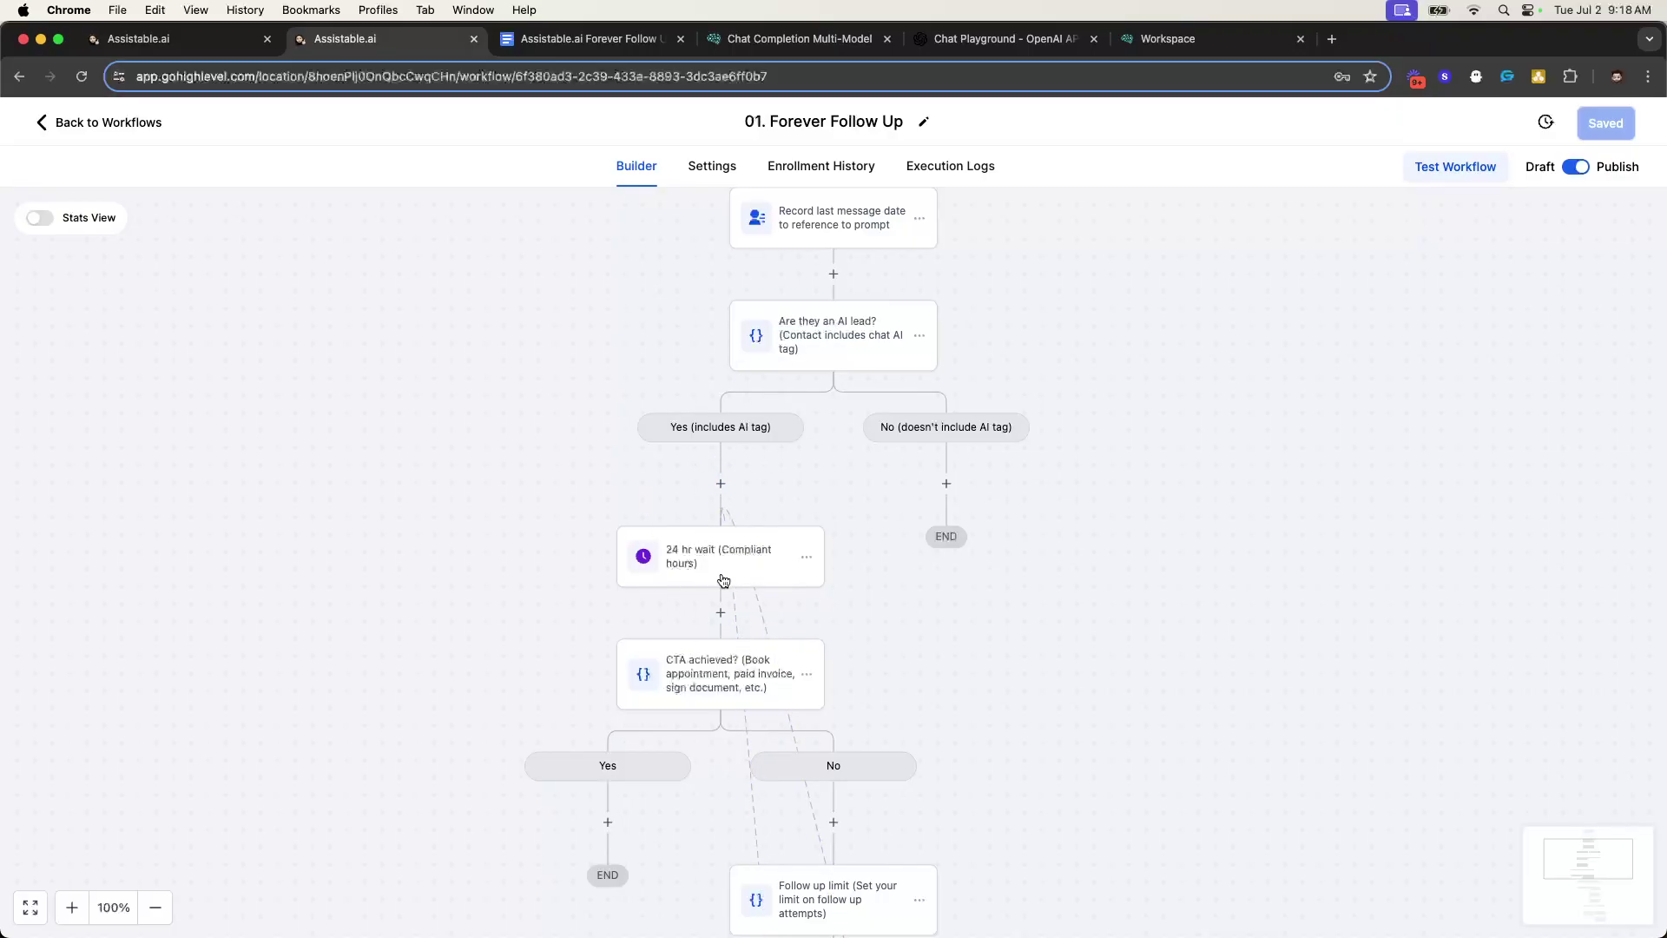
scroll(758, 568, "down", 3)
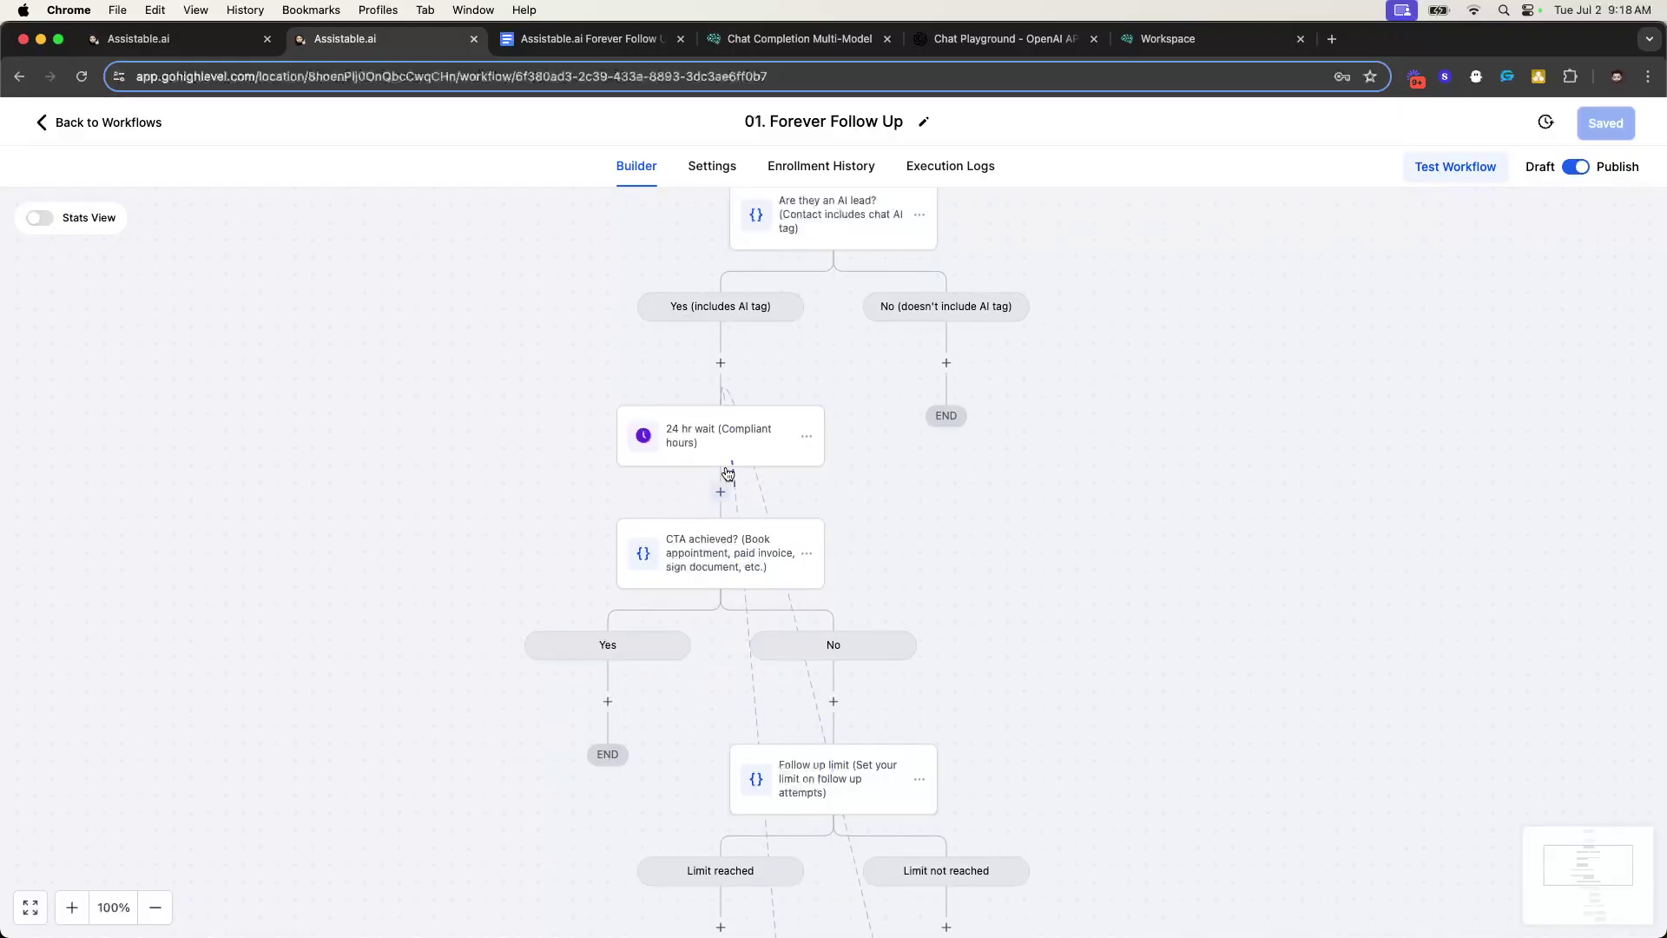
- Inspect the CTA achieved? condition settings and close them
left_click(709, 554)
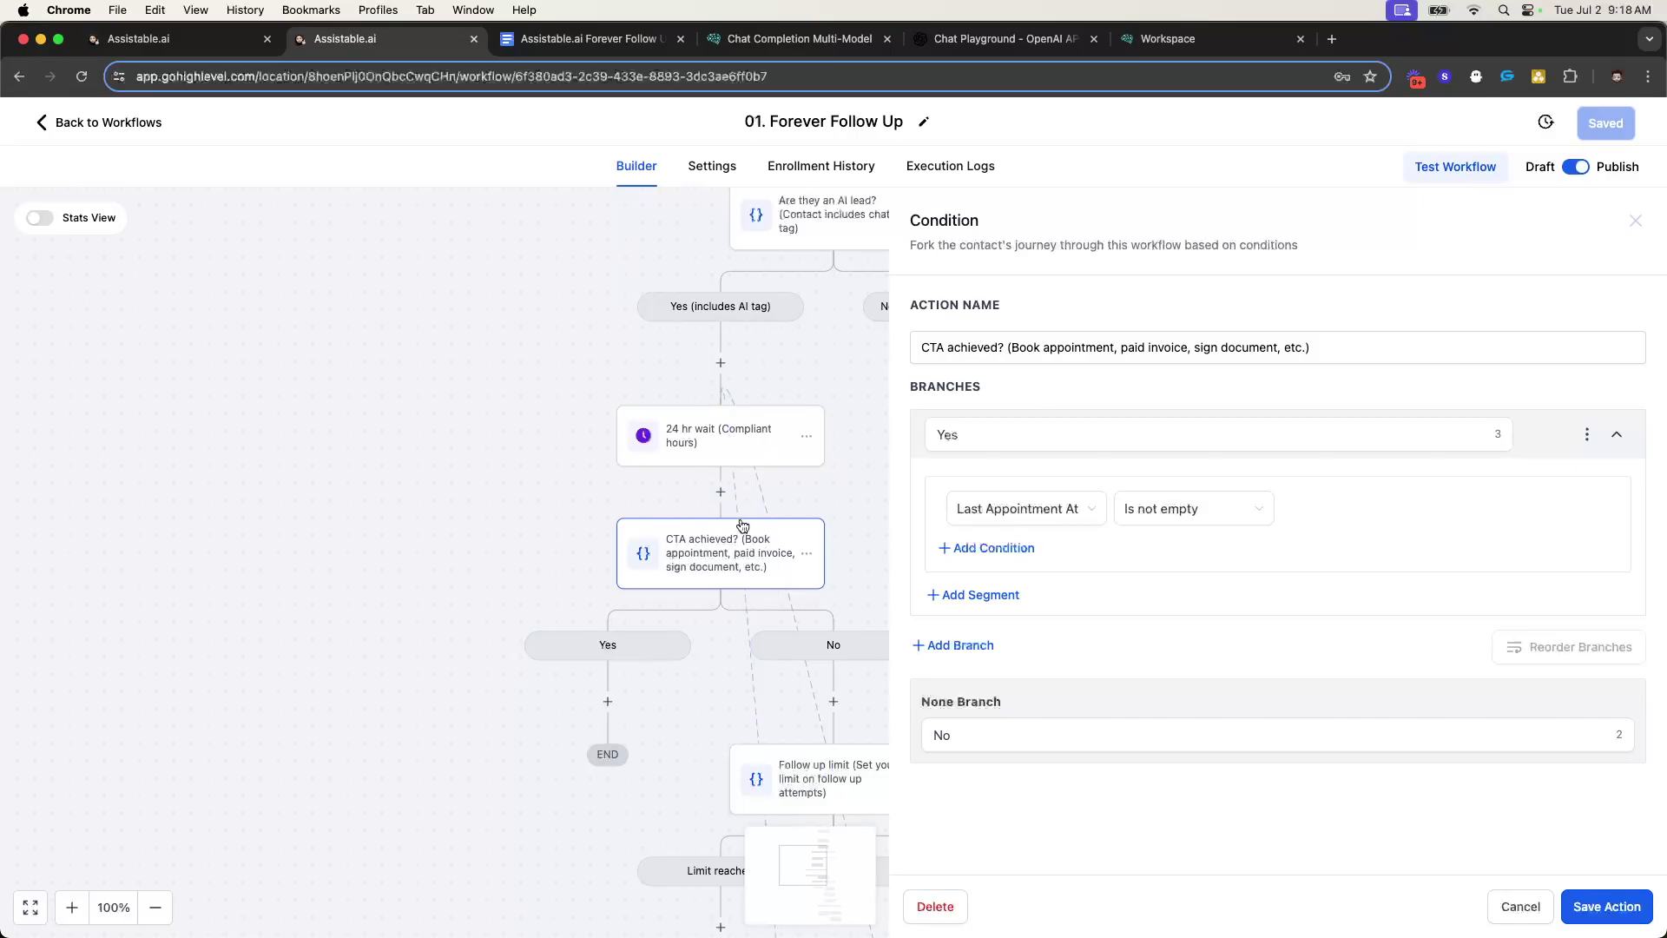
left_click(1636, 220)
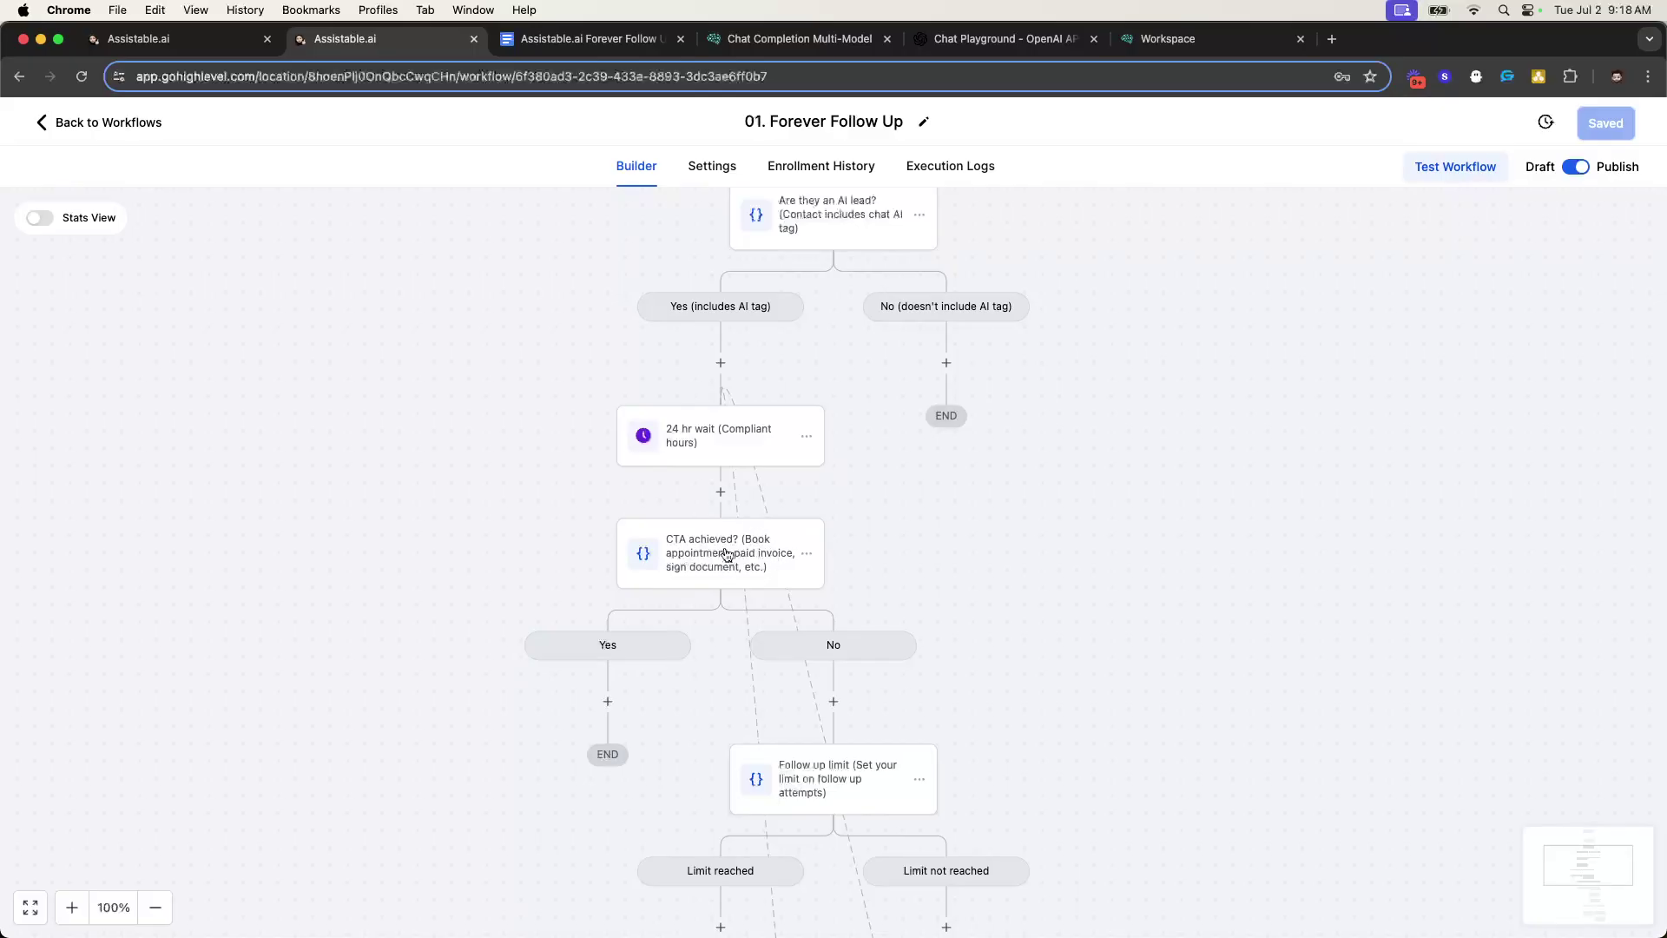
scroll(738, 565, "up", 1)
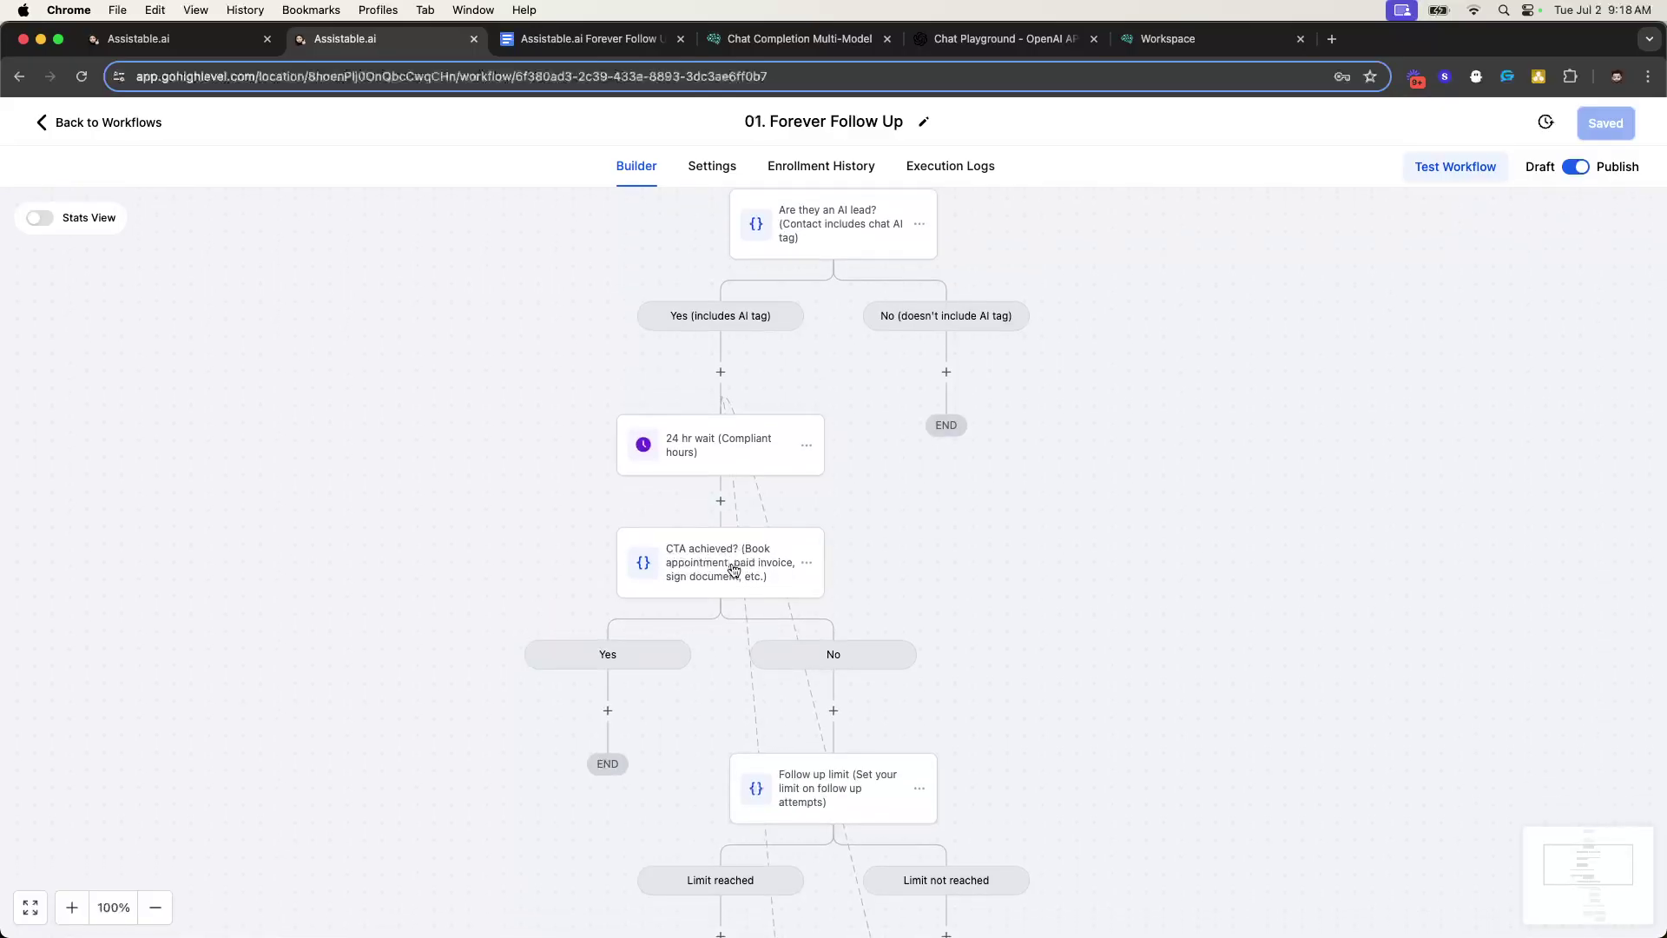
scroll(767, 571, "down", 5)
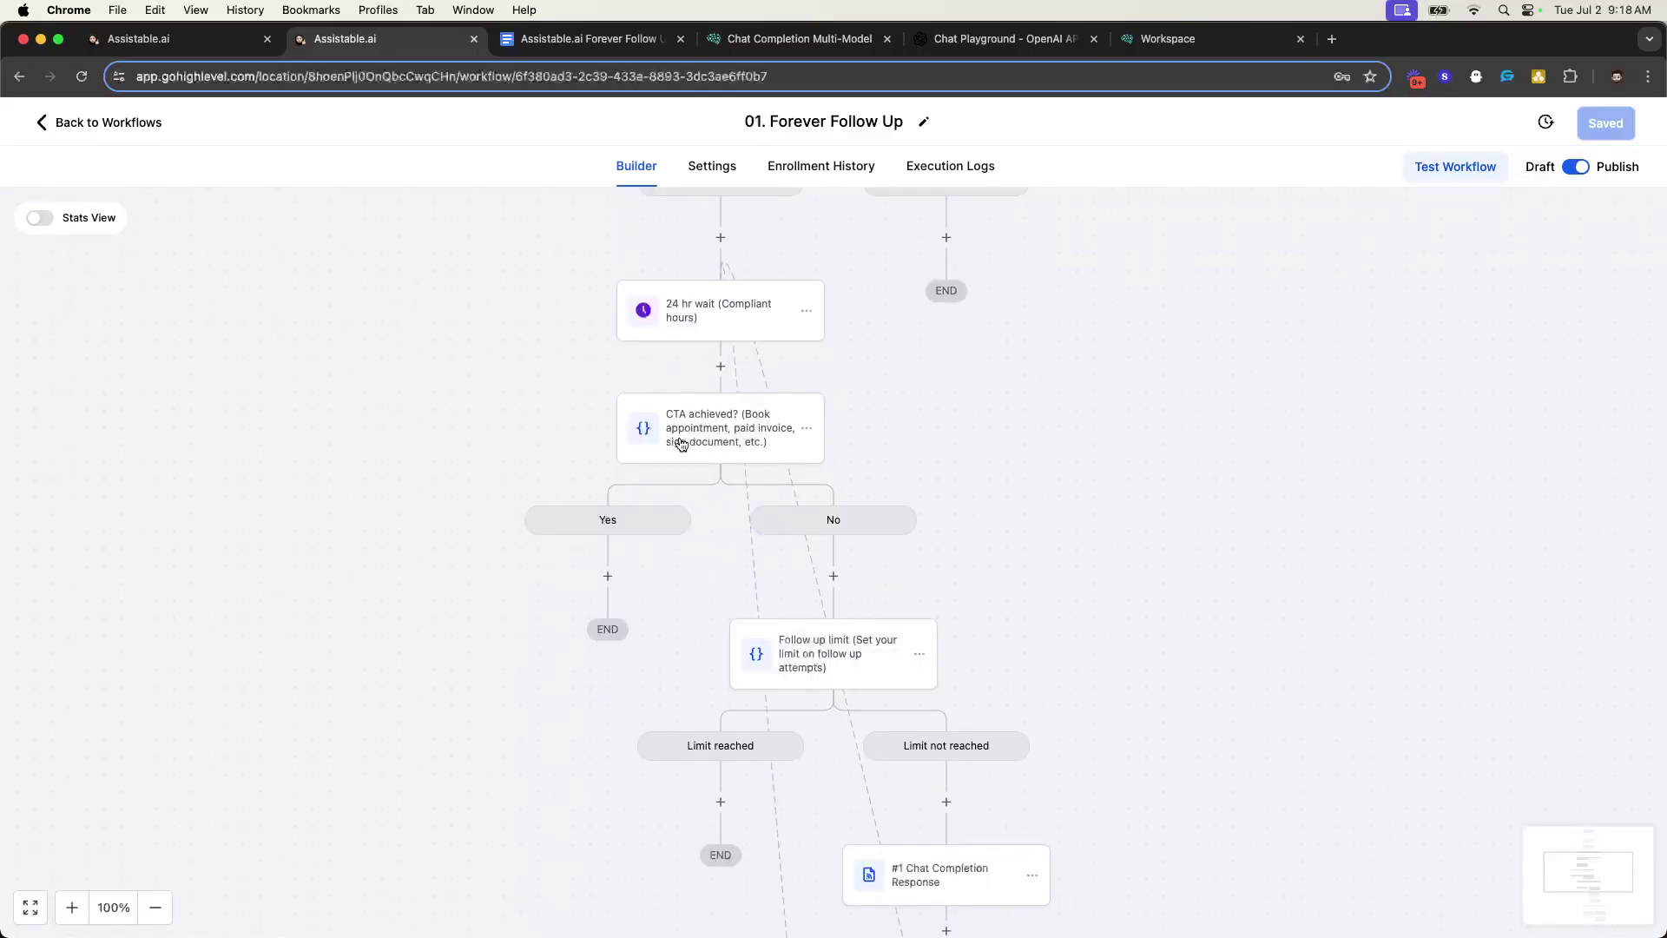
- Inspect the Follow up limit condition: limit reached when the counter is 5 or more
scroll(886, 588, "down", 1)
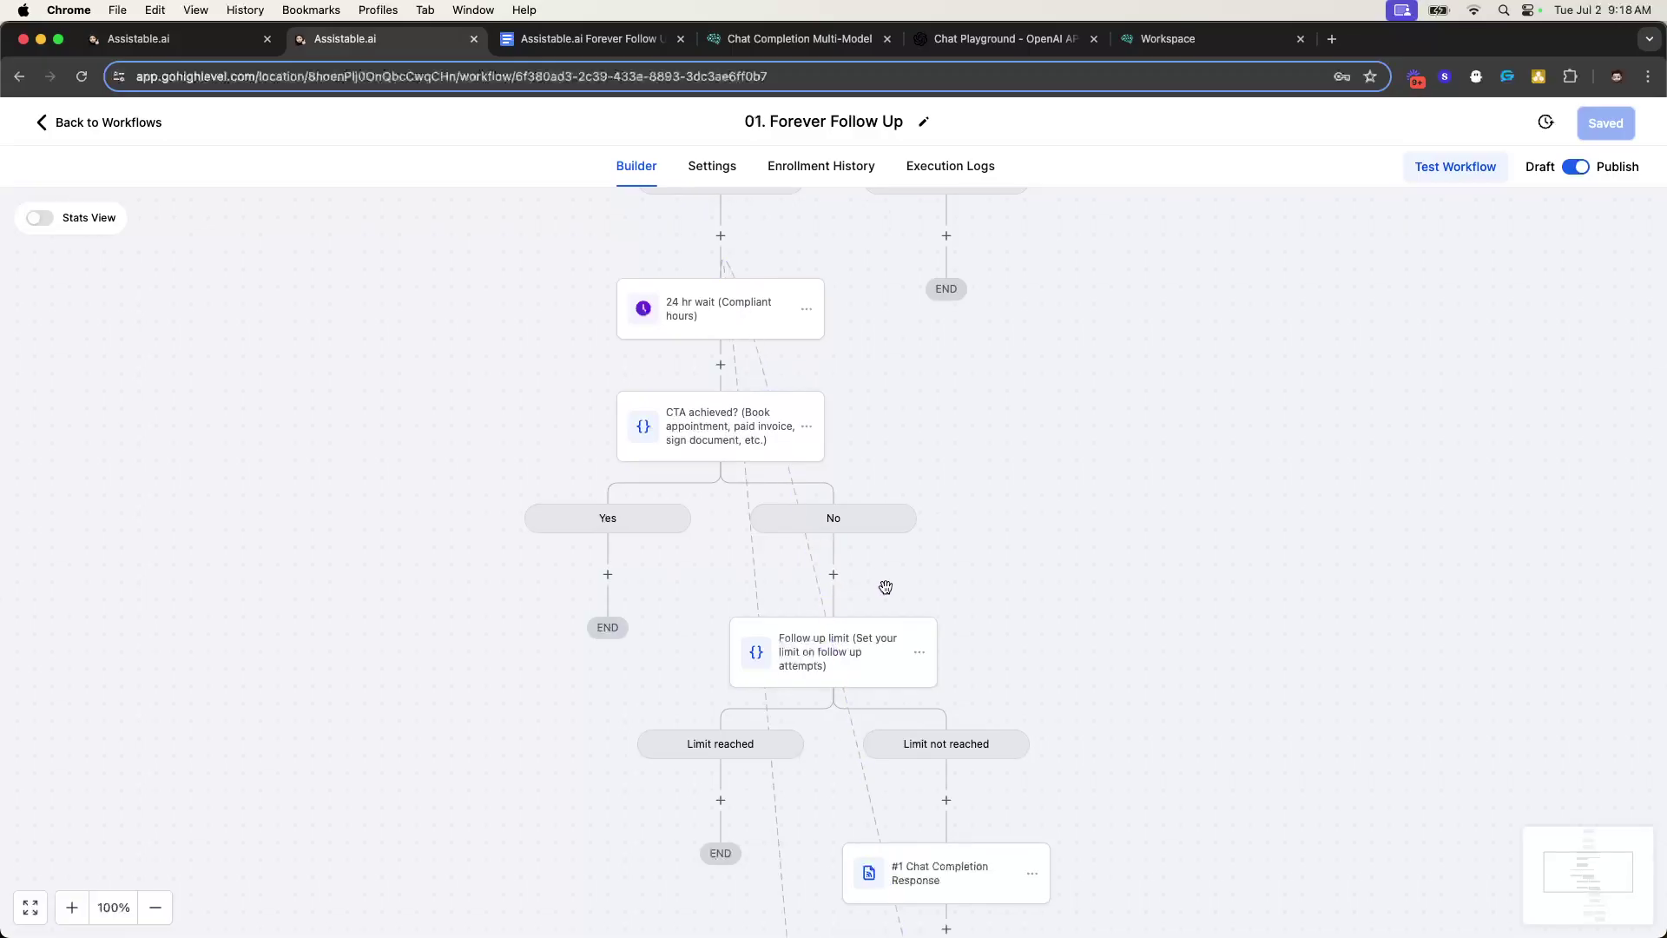
scroll(885, 588, "down", 1)
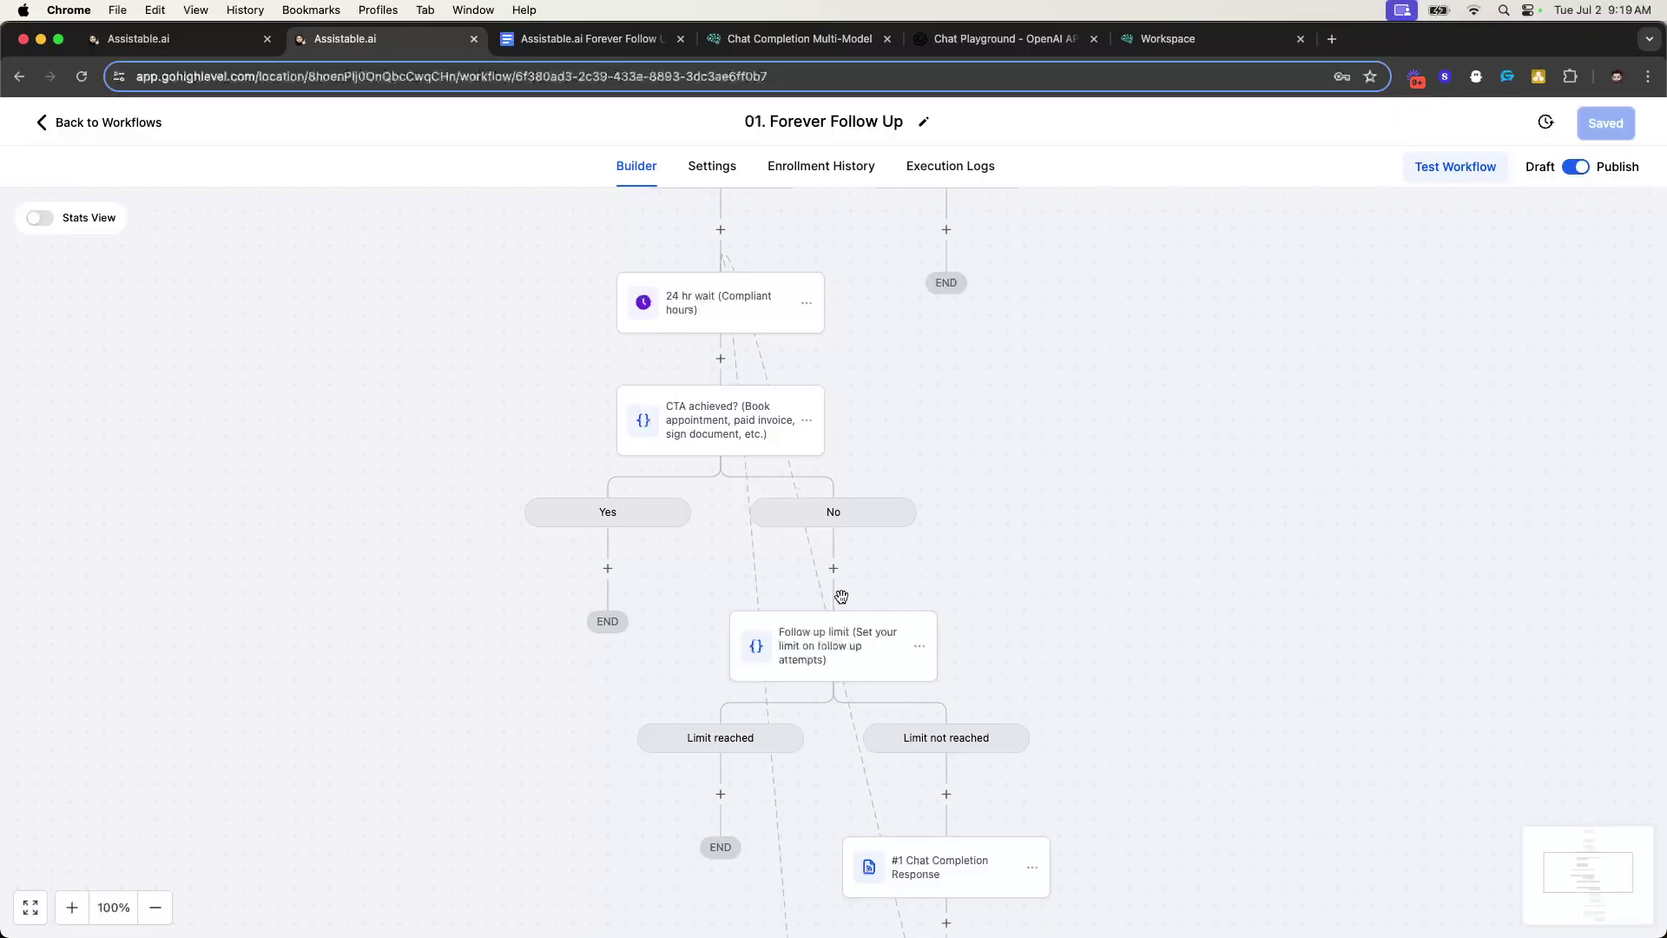
scroll(843, 596, "down", 5)
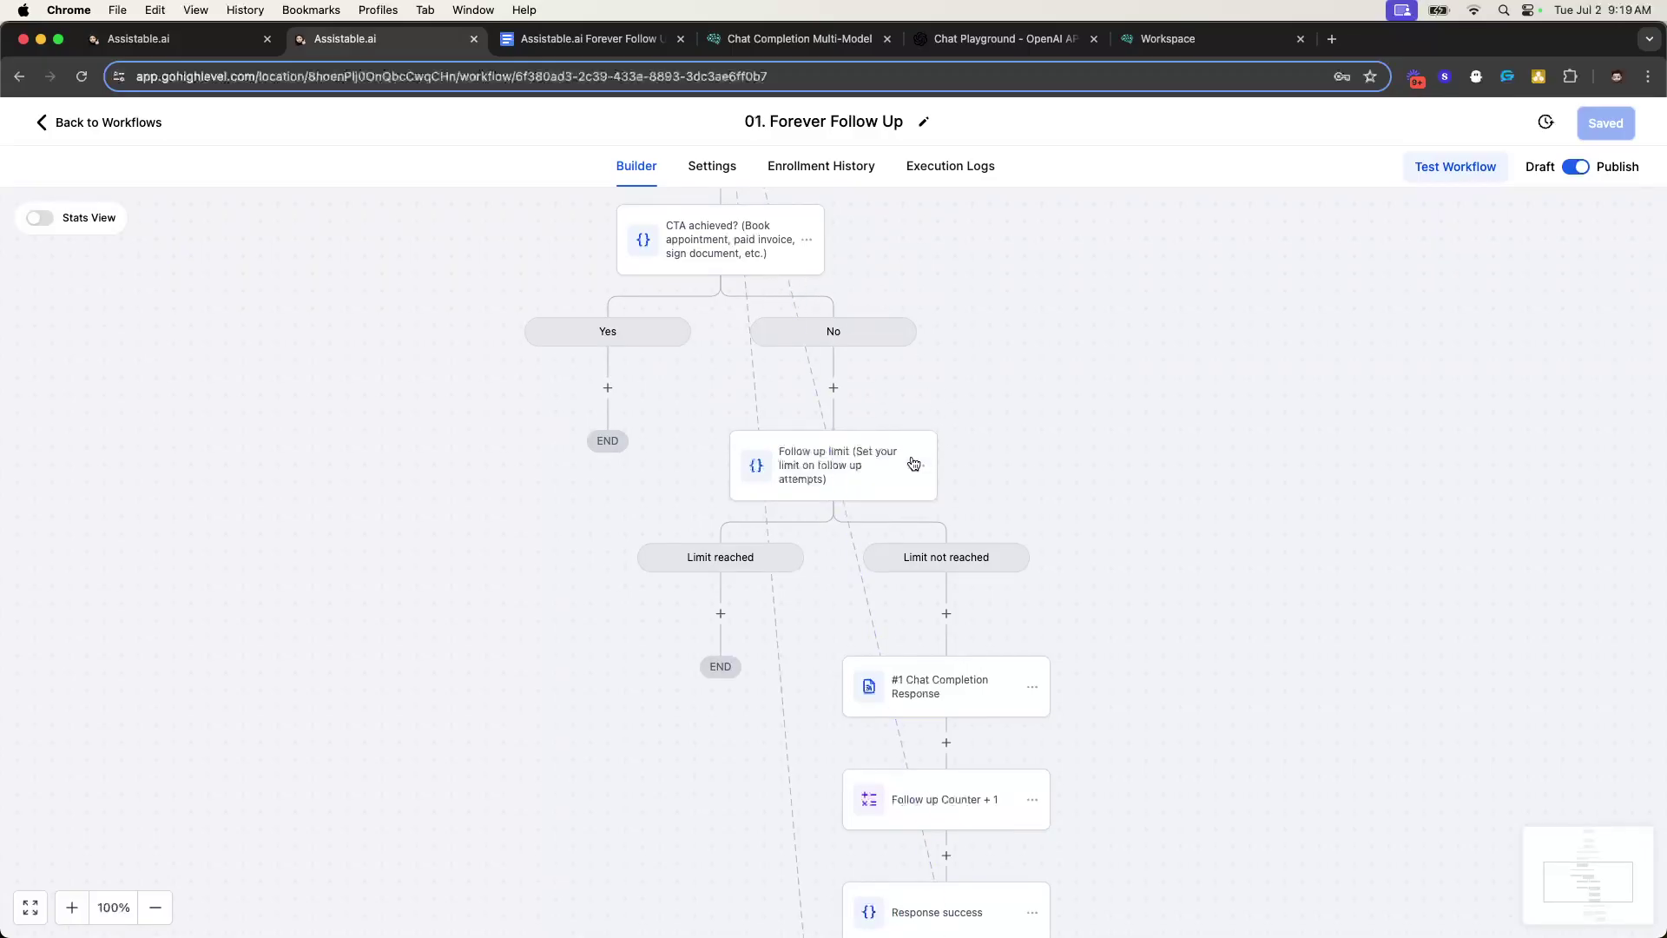
scroll(836, 452, "down", 3)
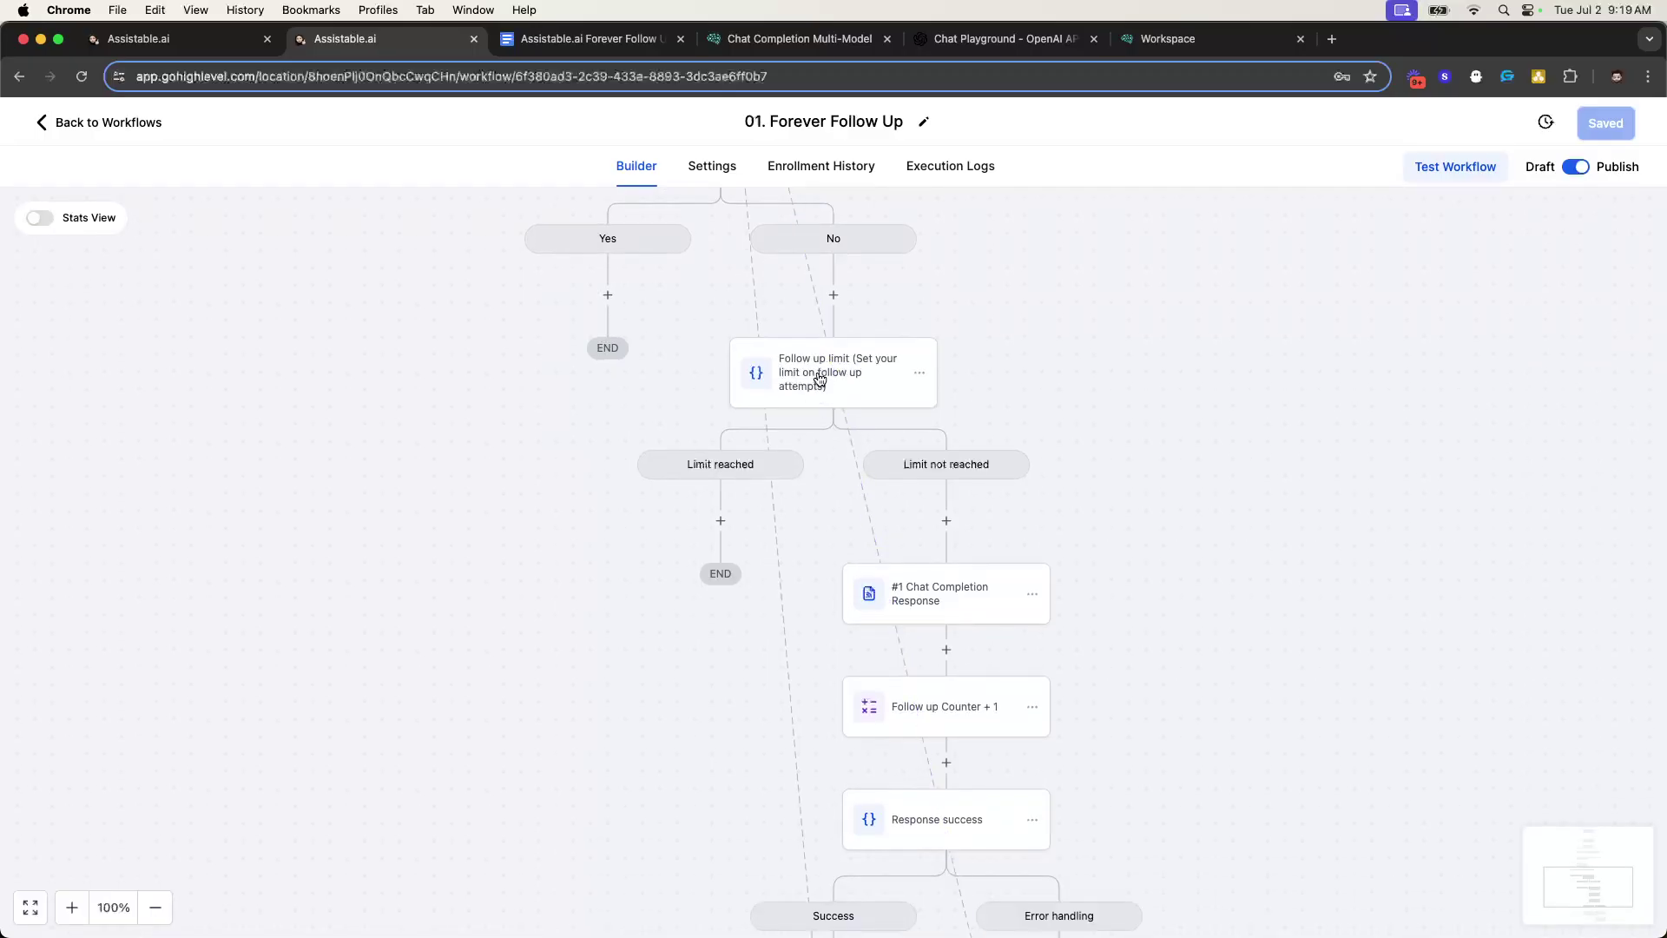
left_click(819, 378)
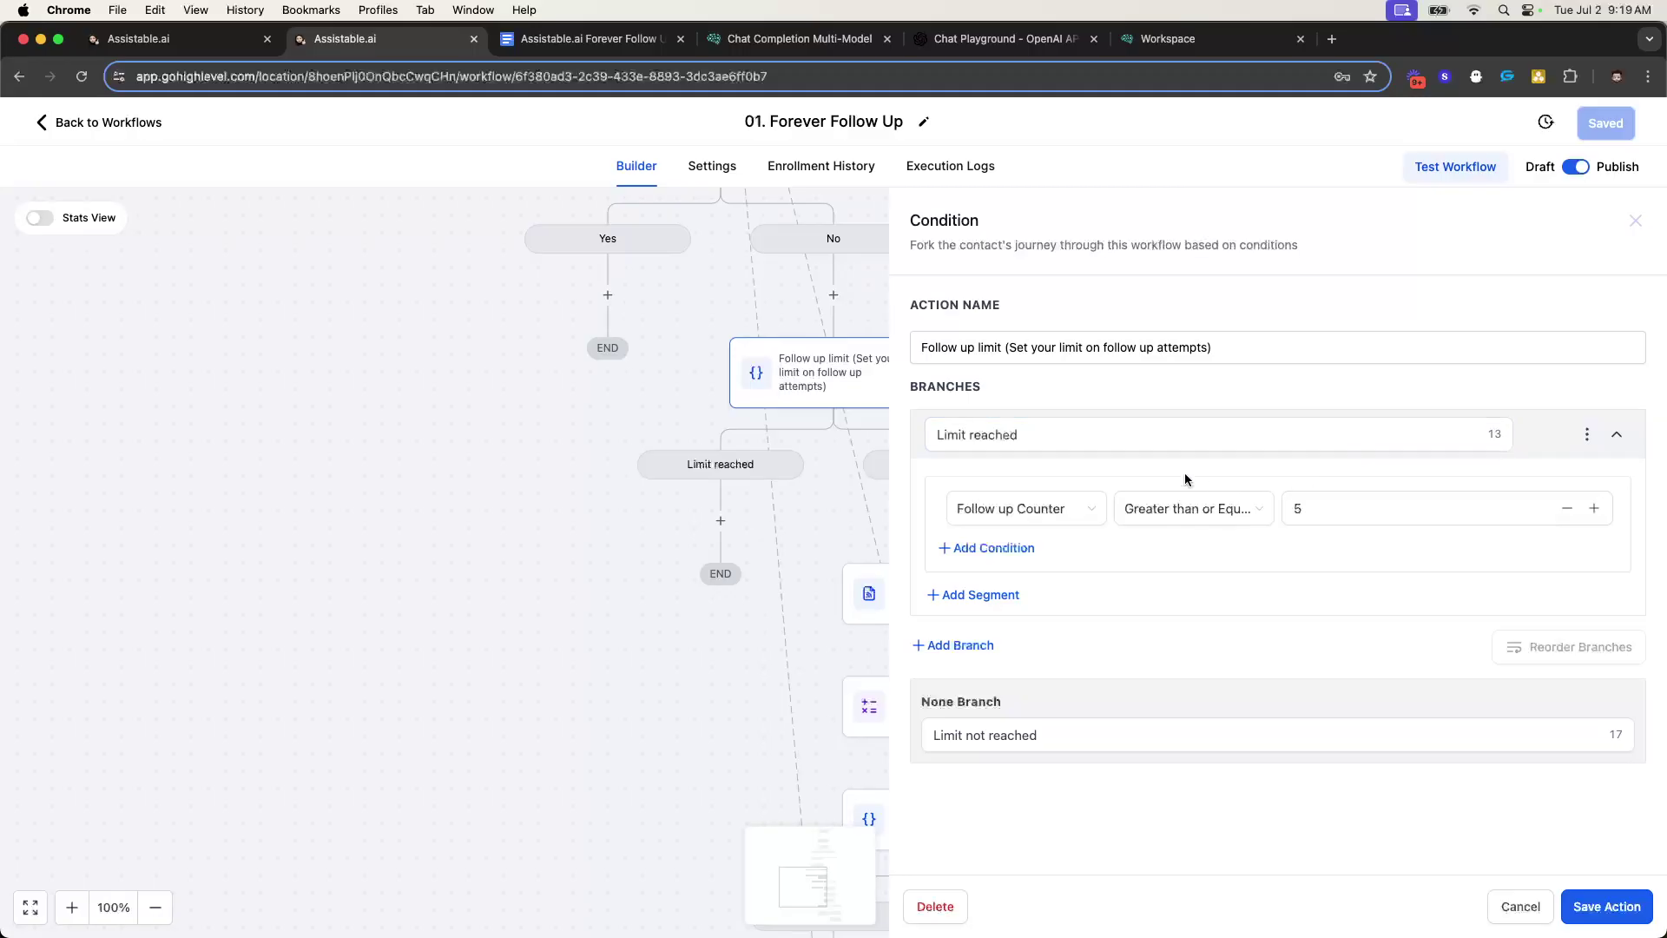
left_click(1635, 221)
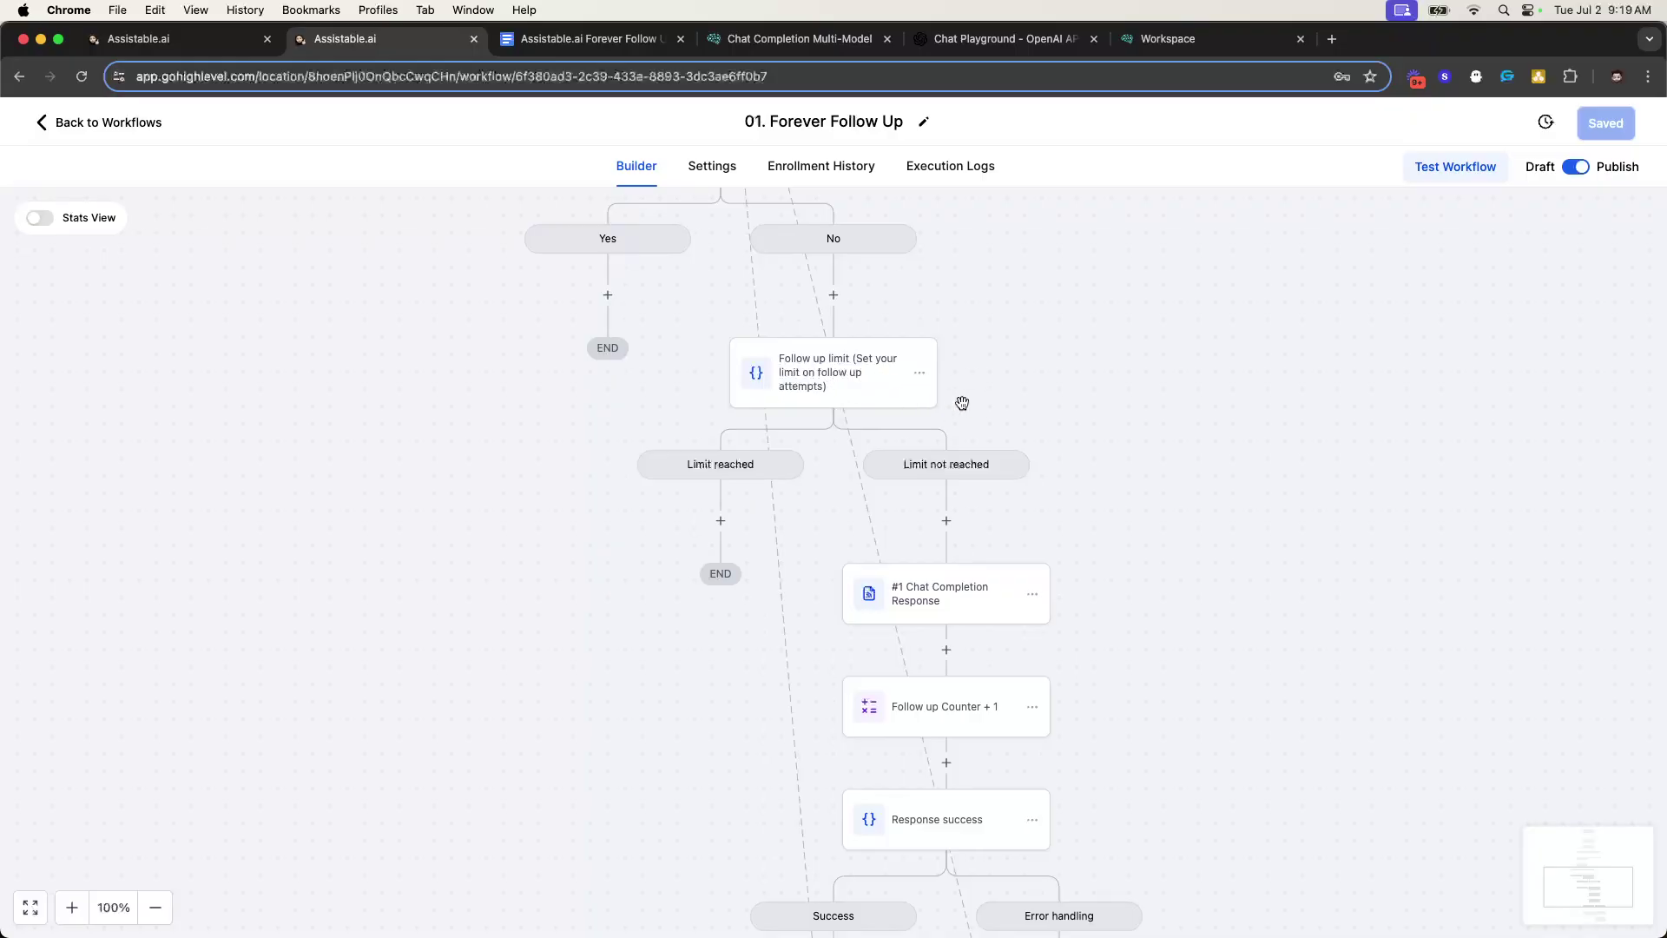
scroll(941, 387, "down", 2)
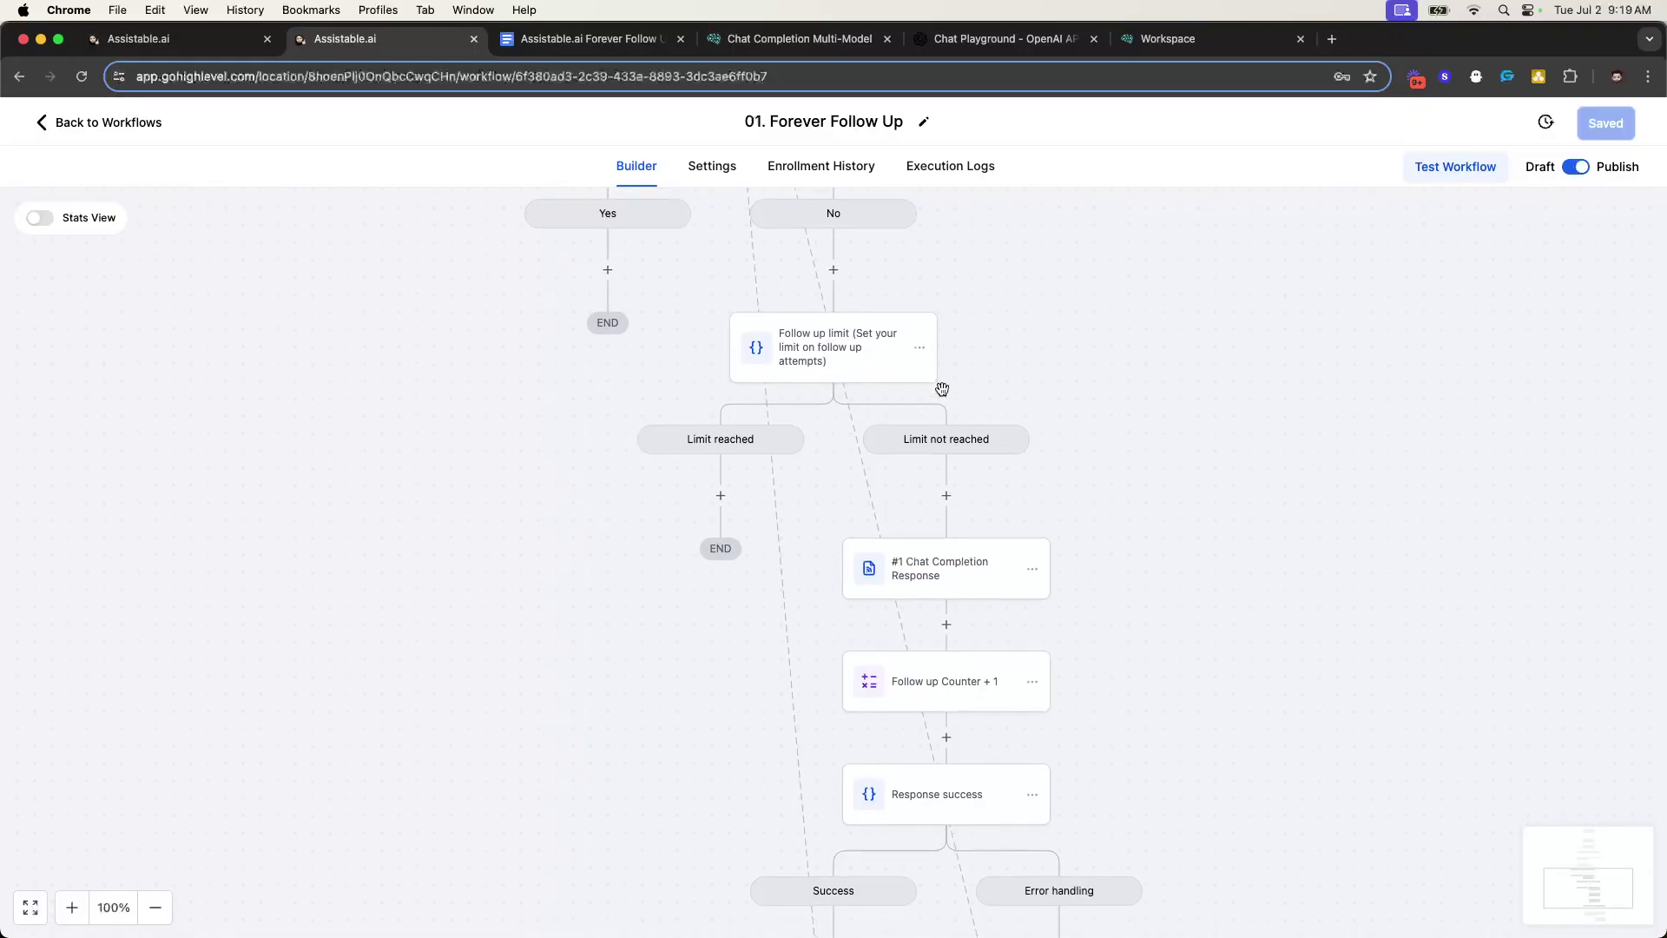
scroll(1012, 538, "down", 1)
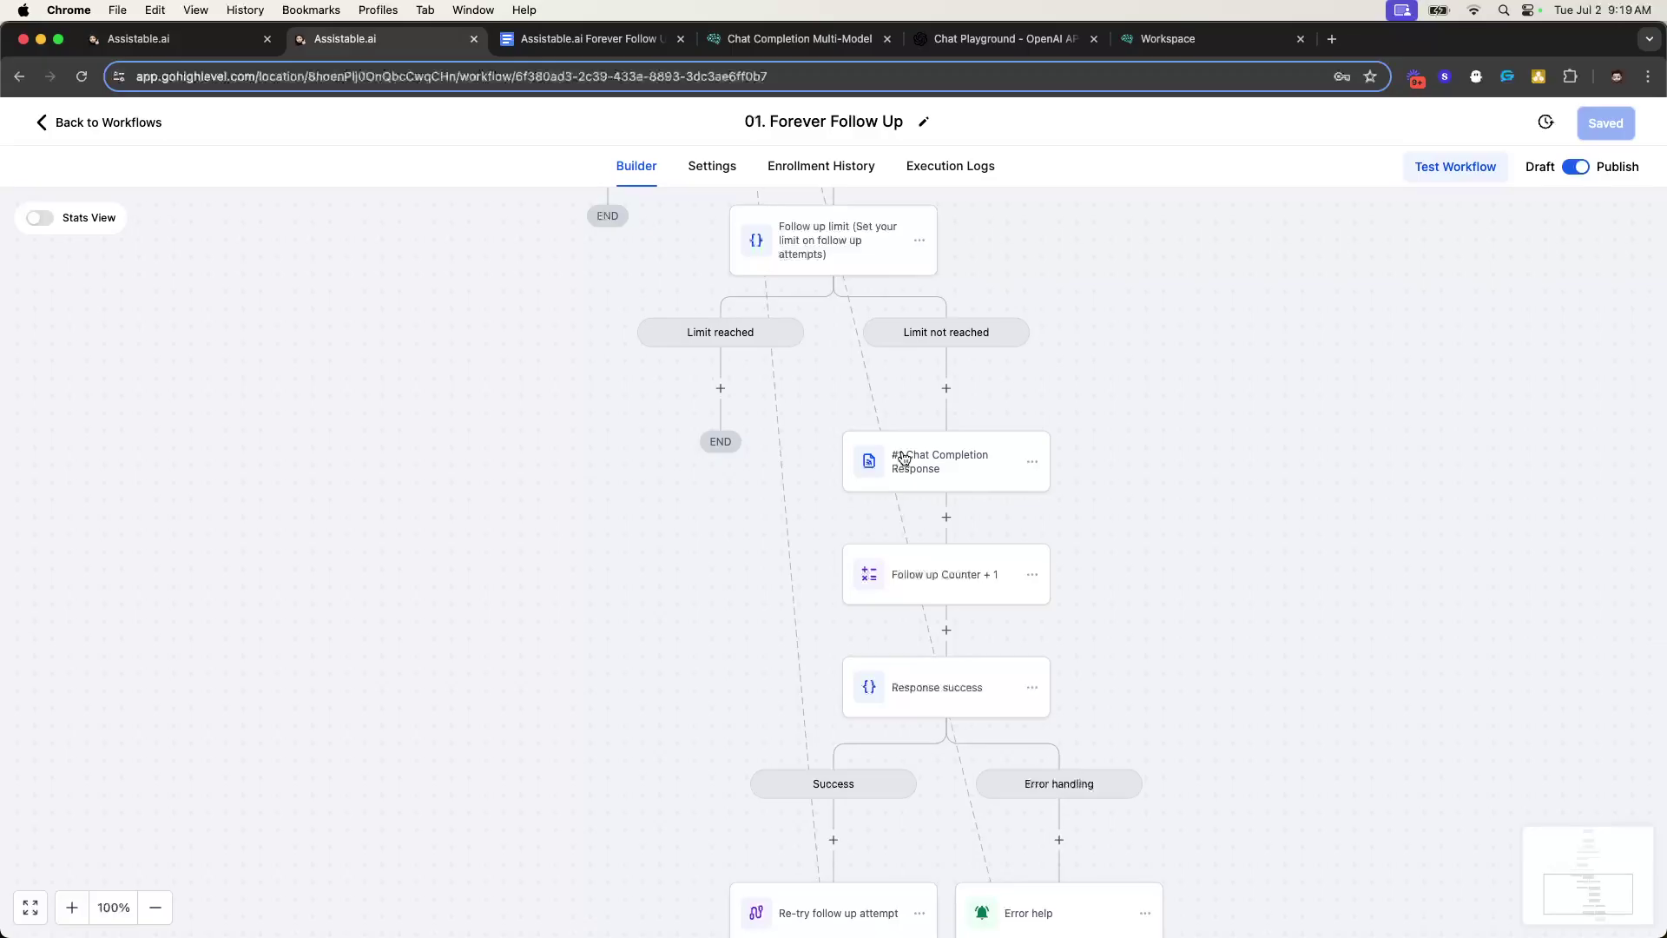
- Review the #1 Chat Completion Response webhook body: prompt, GPT-4o model and SMS type
left_click(956, 461)
scroll(1285, 521, "down", 3)
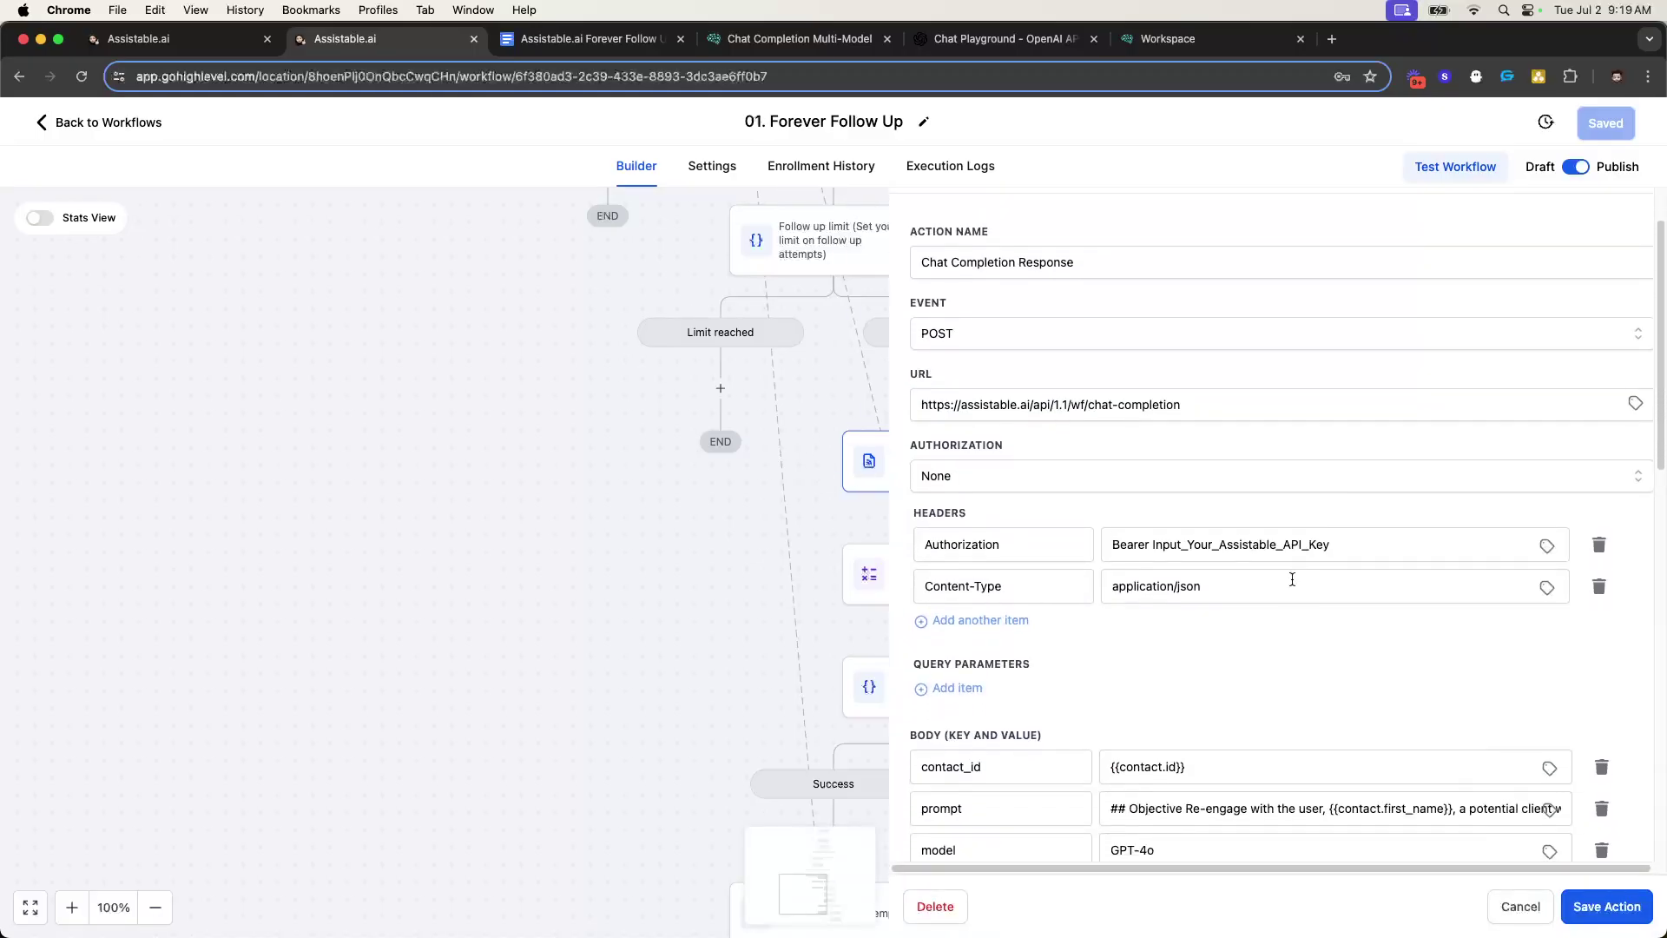
scroll(800, 473, "down", 2)
scroll(803, 478, "up", 4)
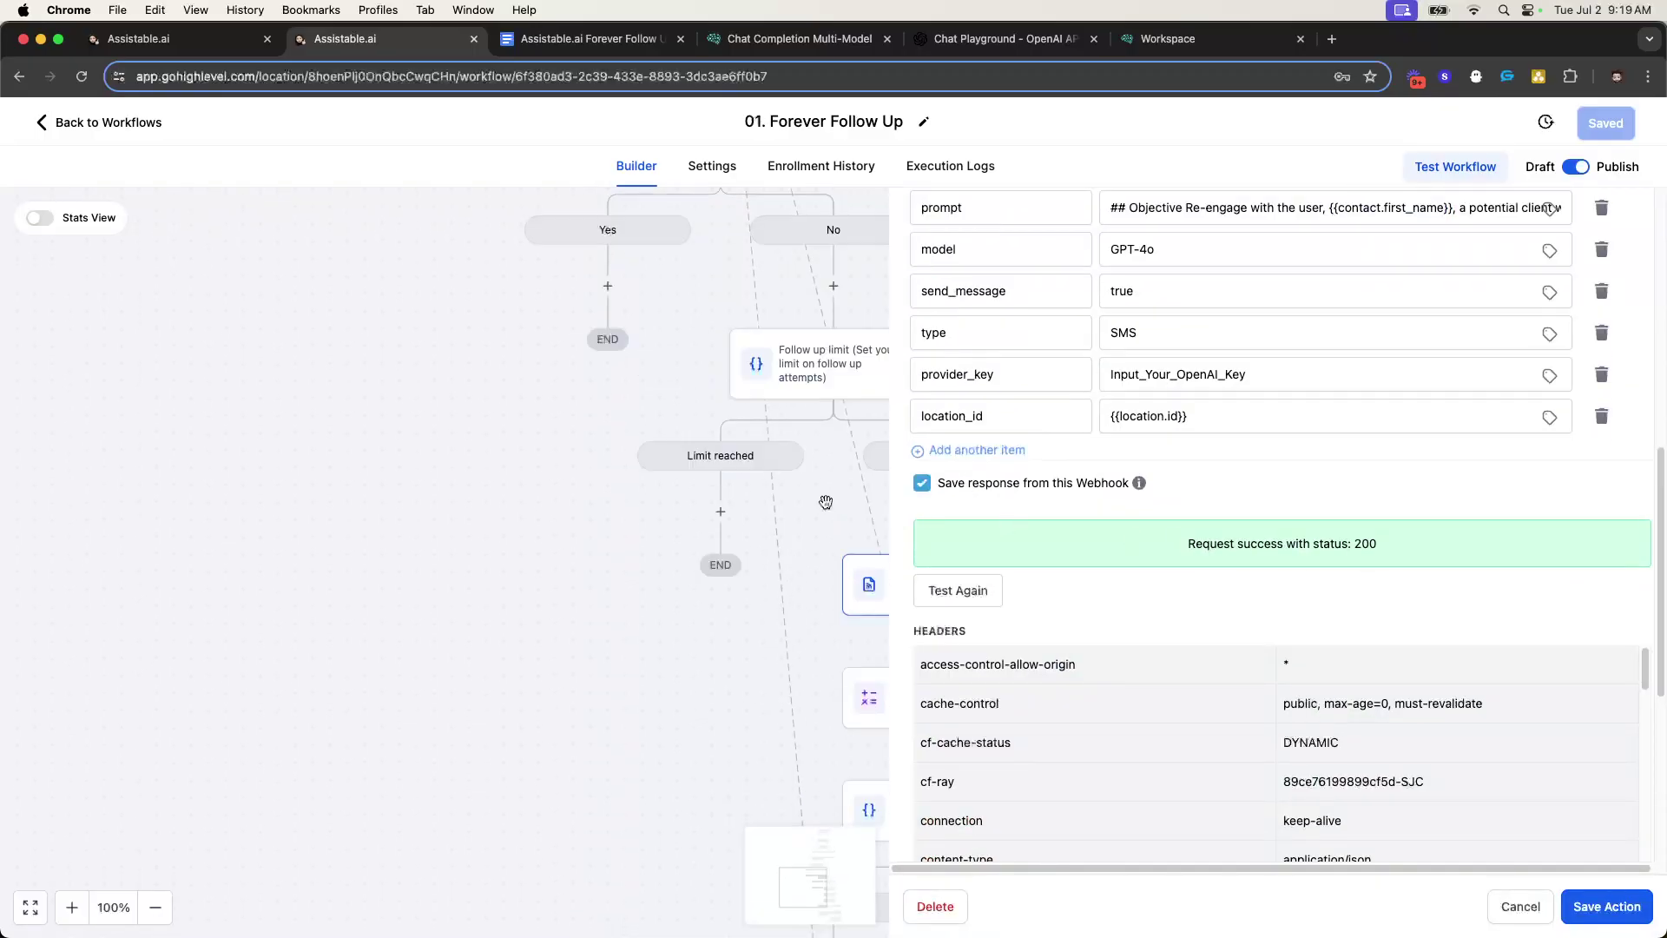
scroll(823, 496, "up", 1)
scroll(1370, 549, "up", 6)
scroll(1370, 549, "down", 3)
scroll(1370, 549, "down", 10)
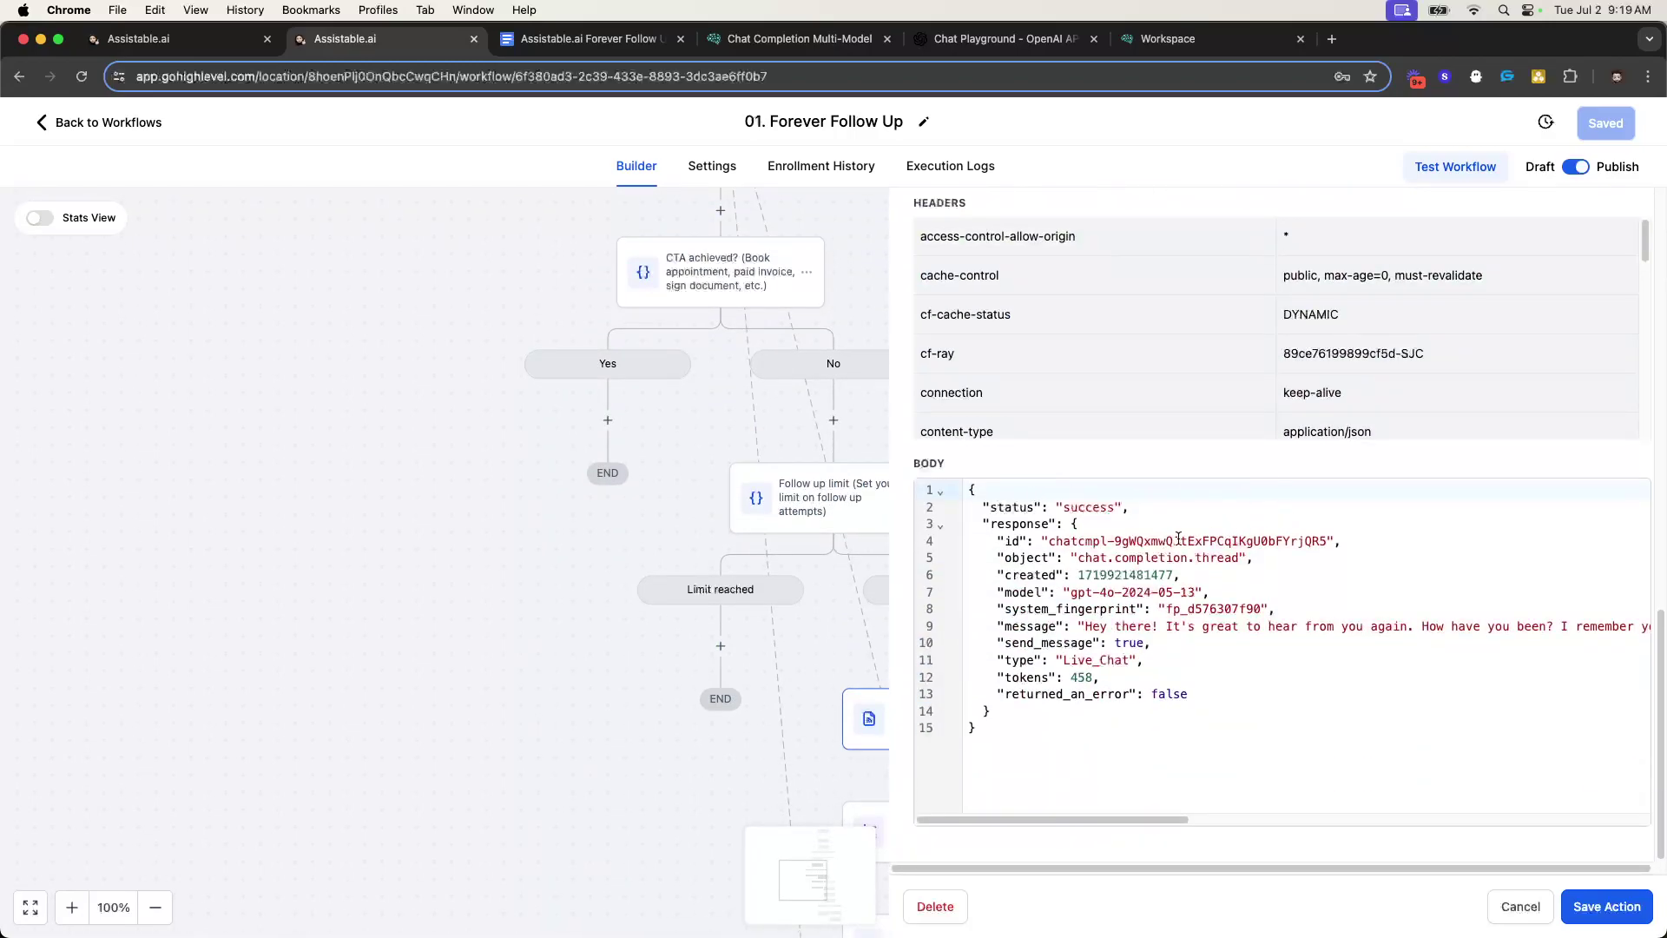
- Read the full prompt text and confirm the last webhook test returned status 200
scroll(1182, 532, "up", 5)
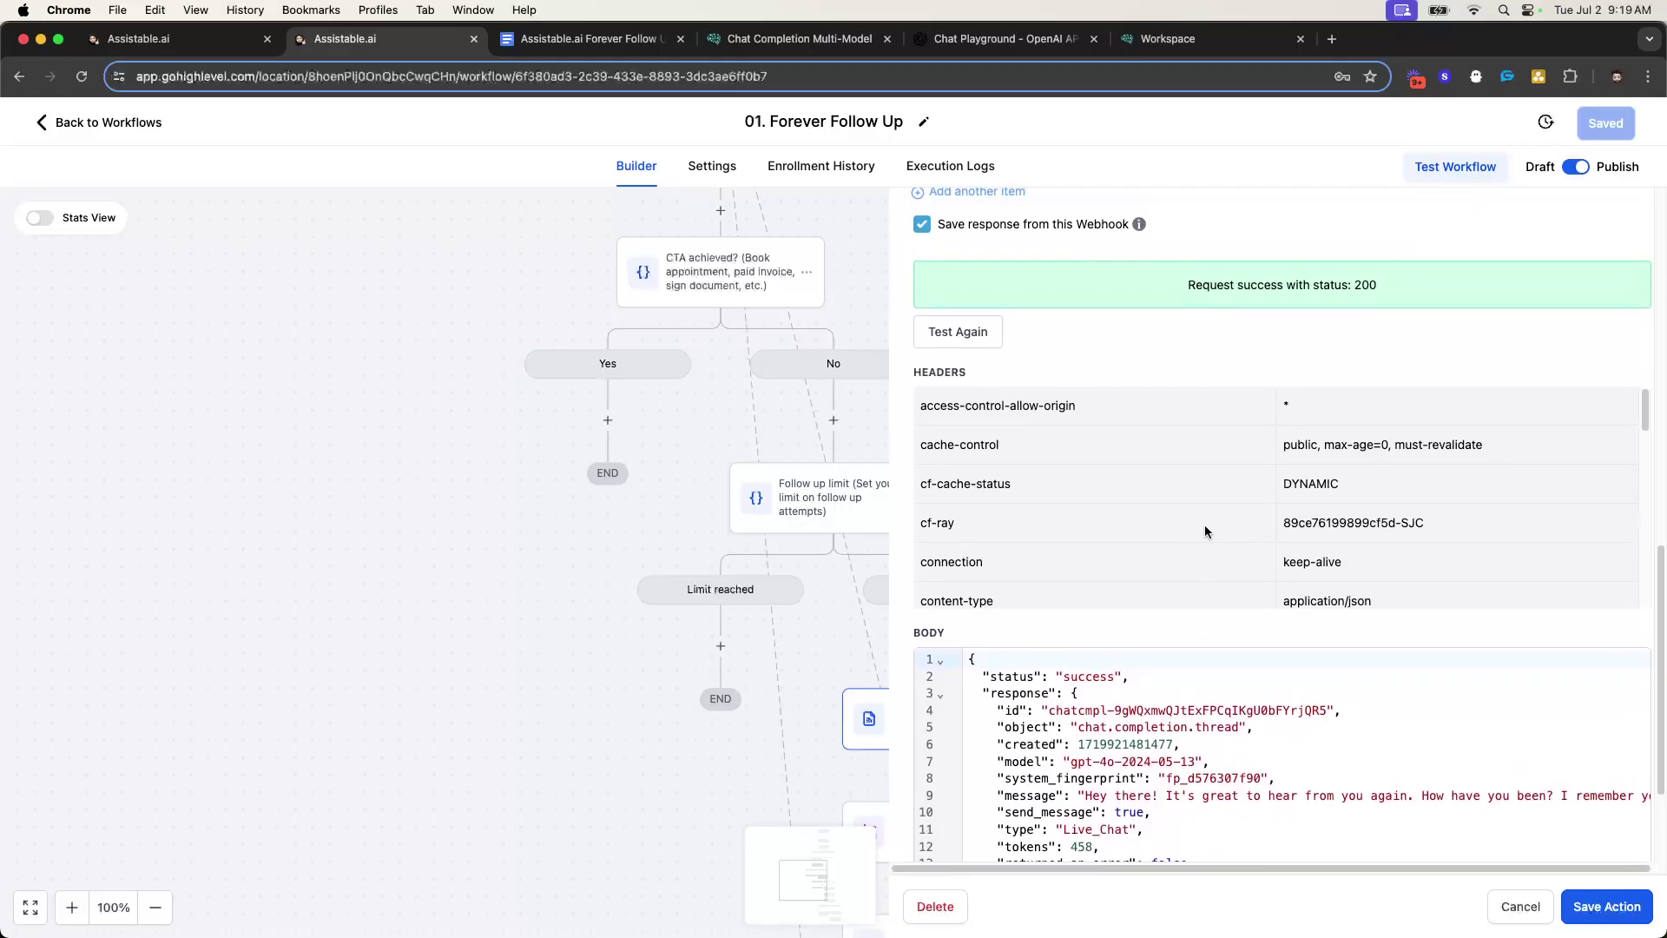
scroll(1136, 518, "up", 6)
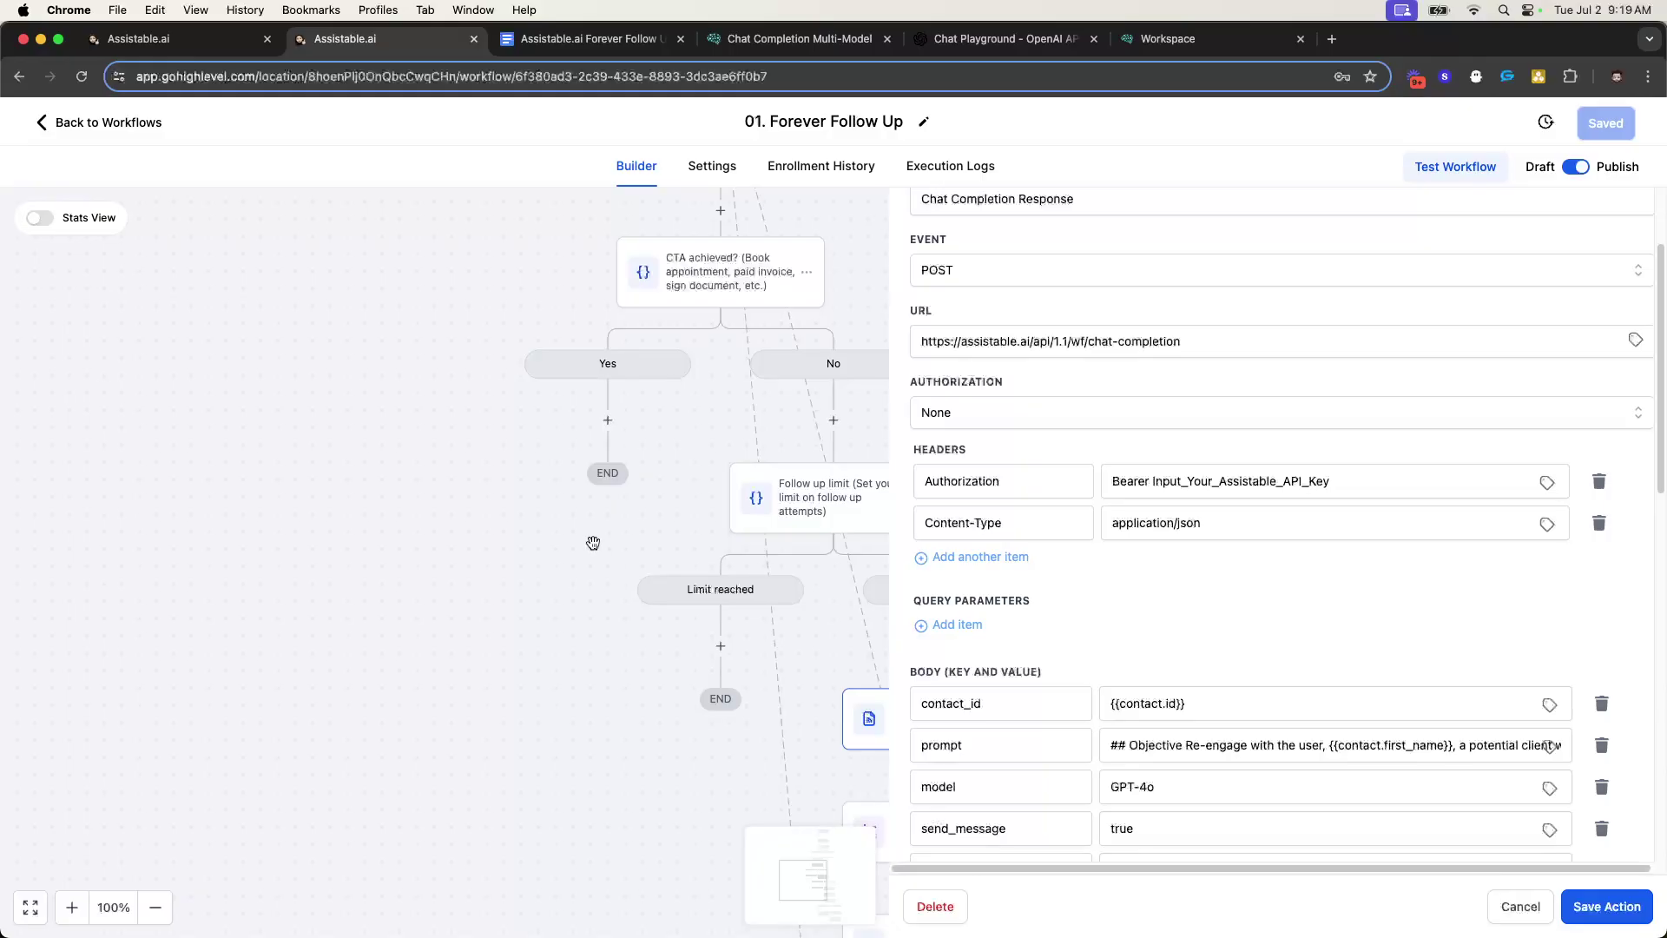
scroll(1196, 533, "down", 3)
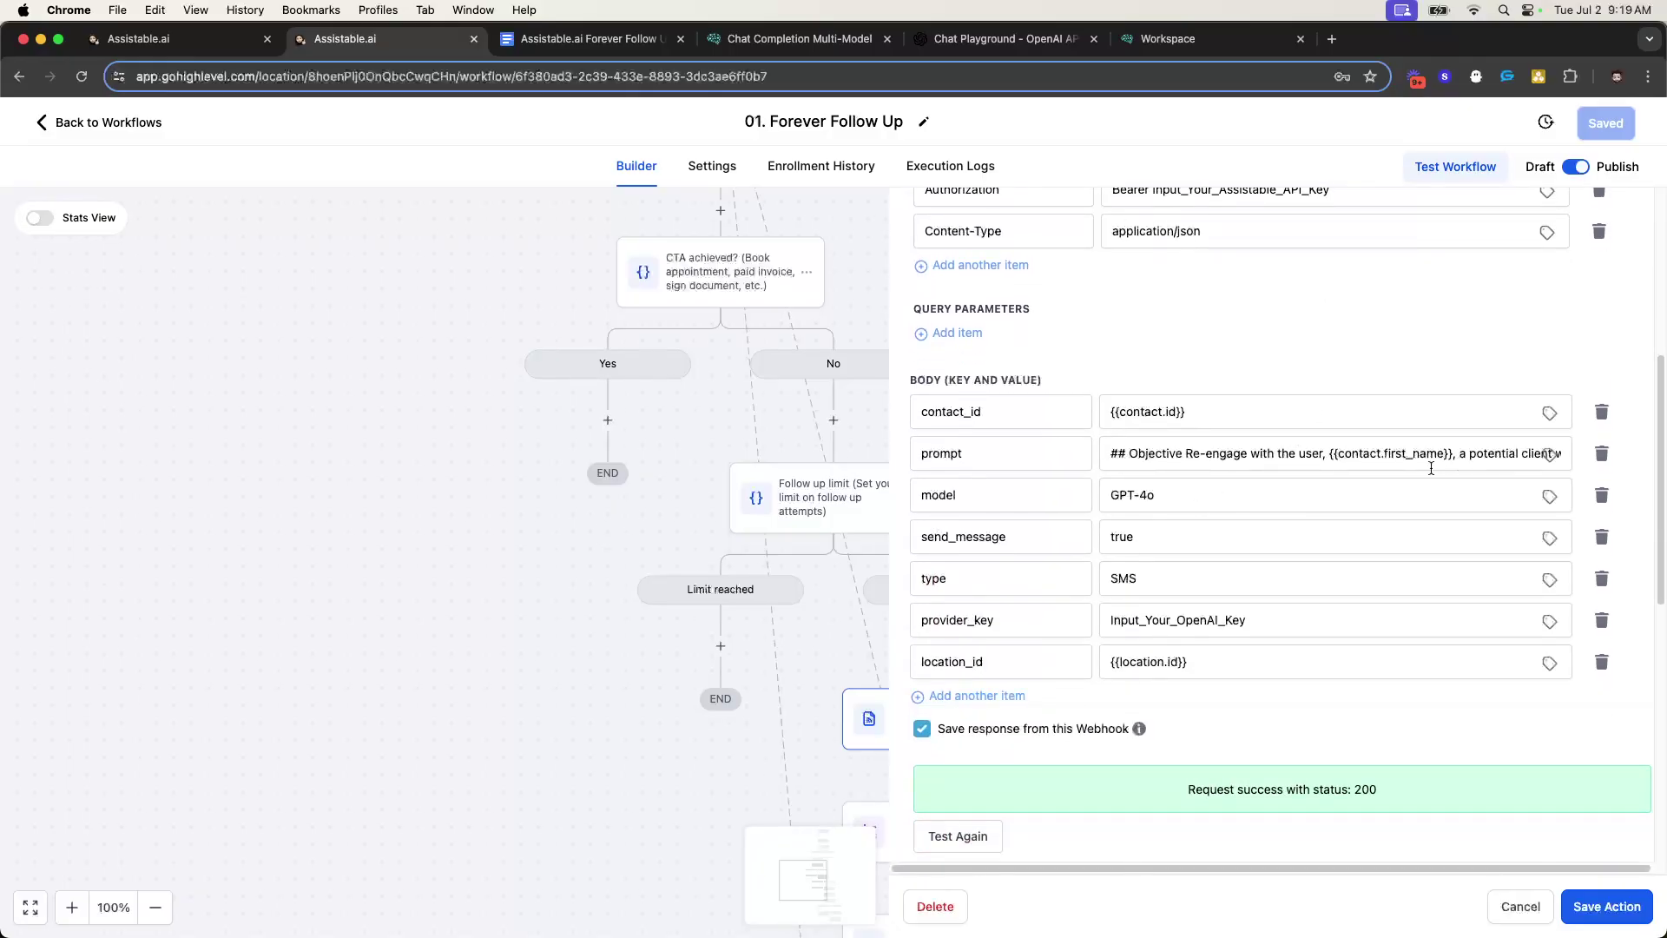
left_click_drag(1107, 456, 1589, 474)
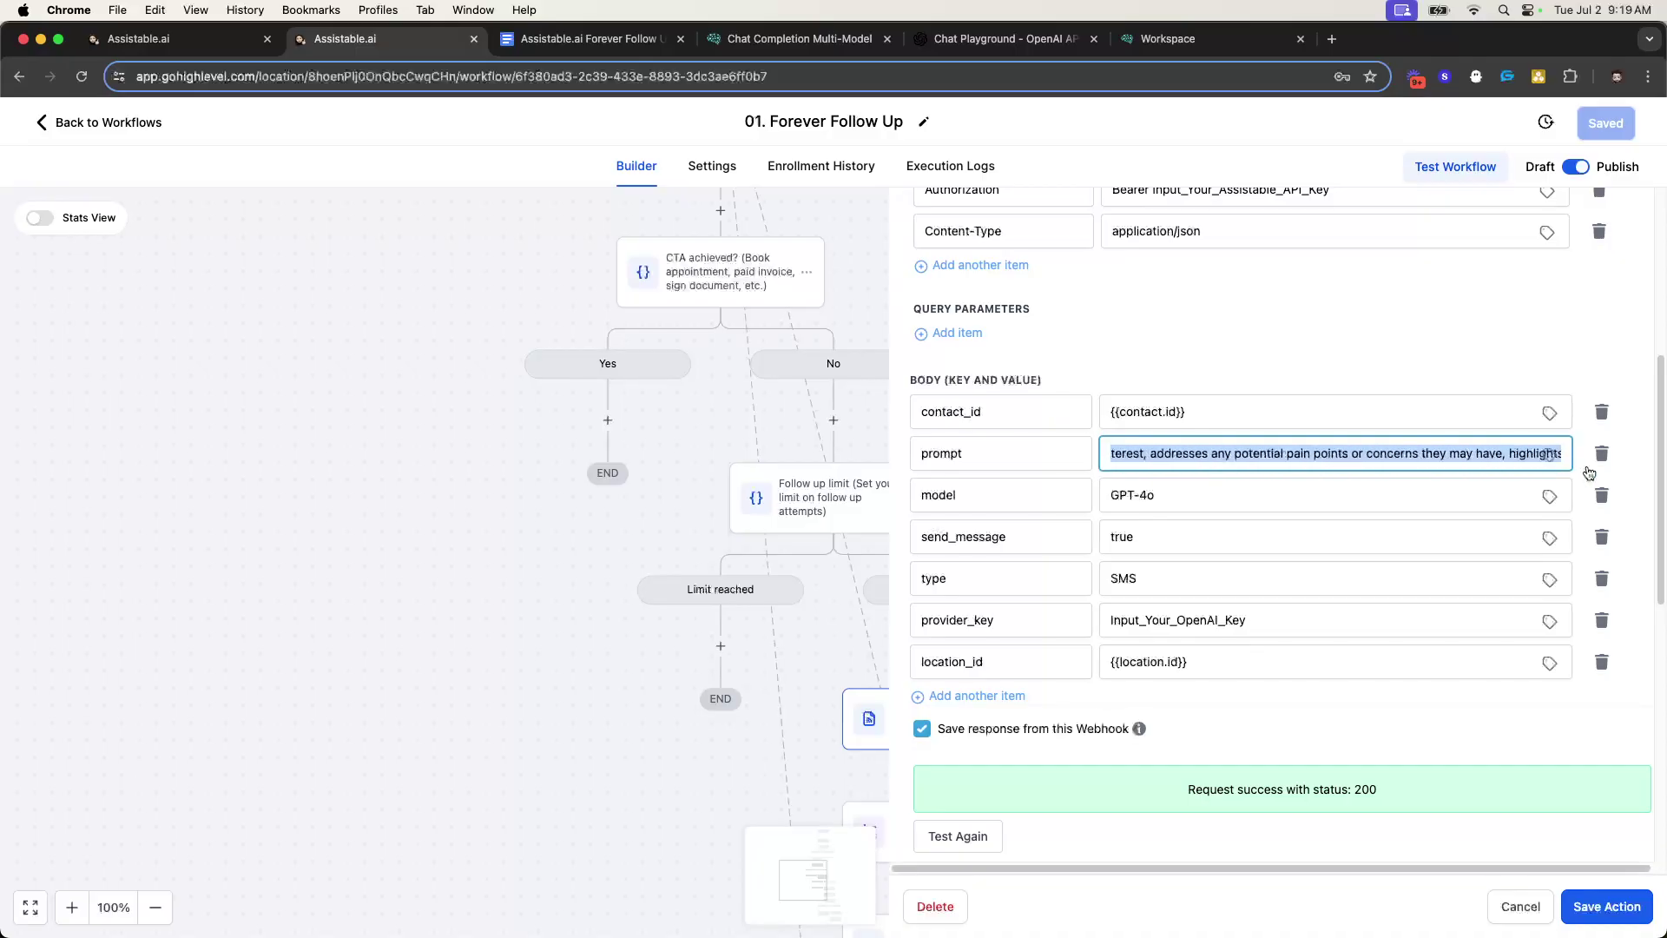
left_click(1303, 332)
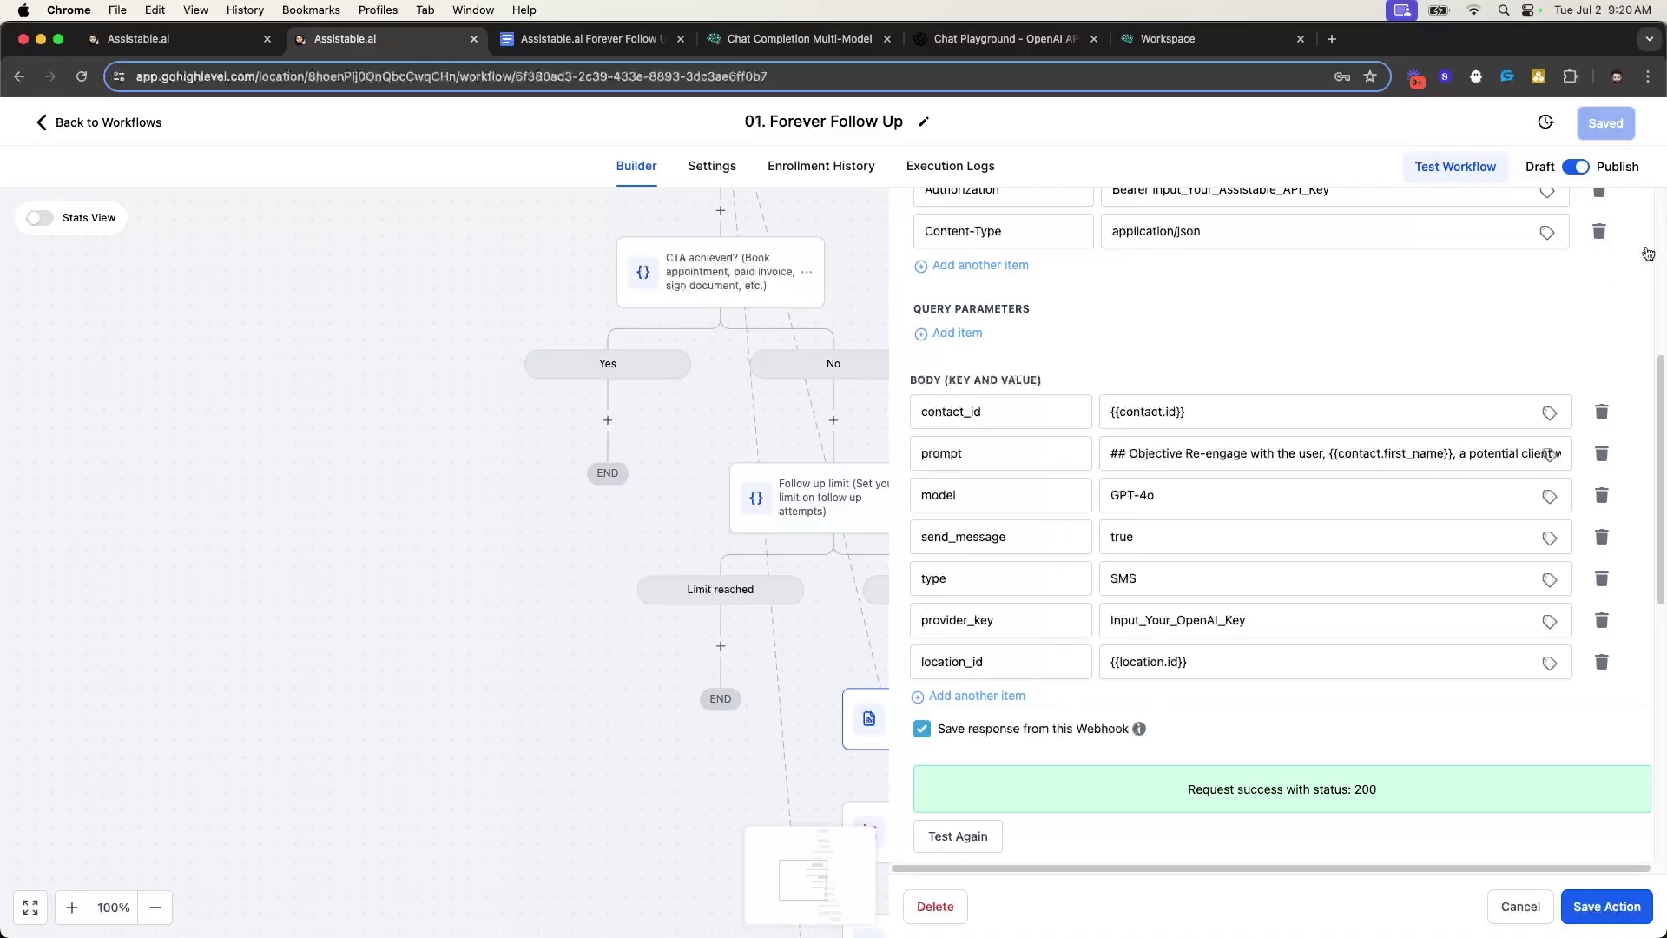
scroll(1641, 253, "up", 10)
- Close the webhook panel and review the Success and Error handling branches
left_click(1620, 222)
scroll(837, 562, "down", 3)
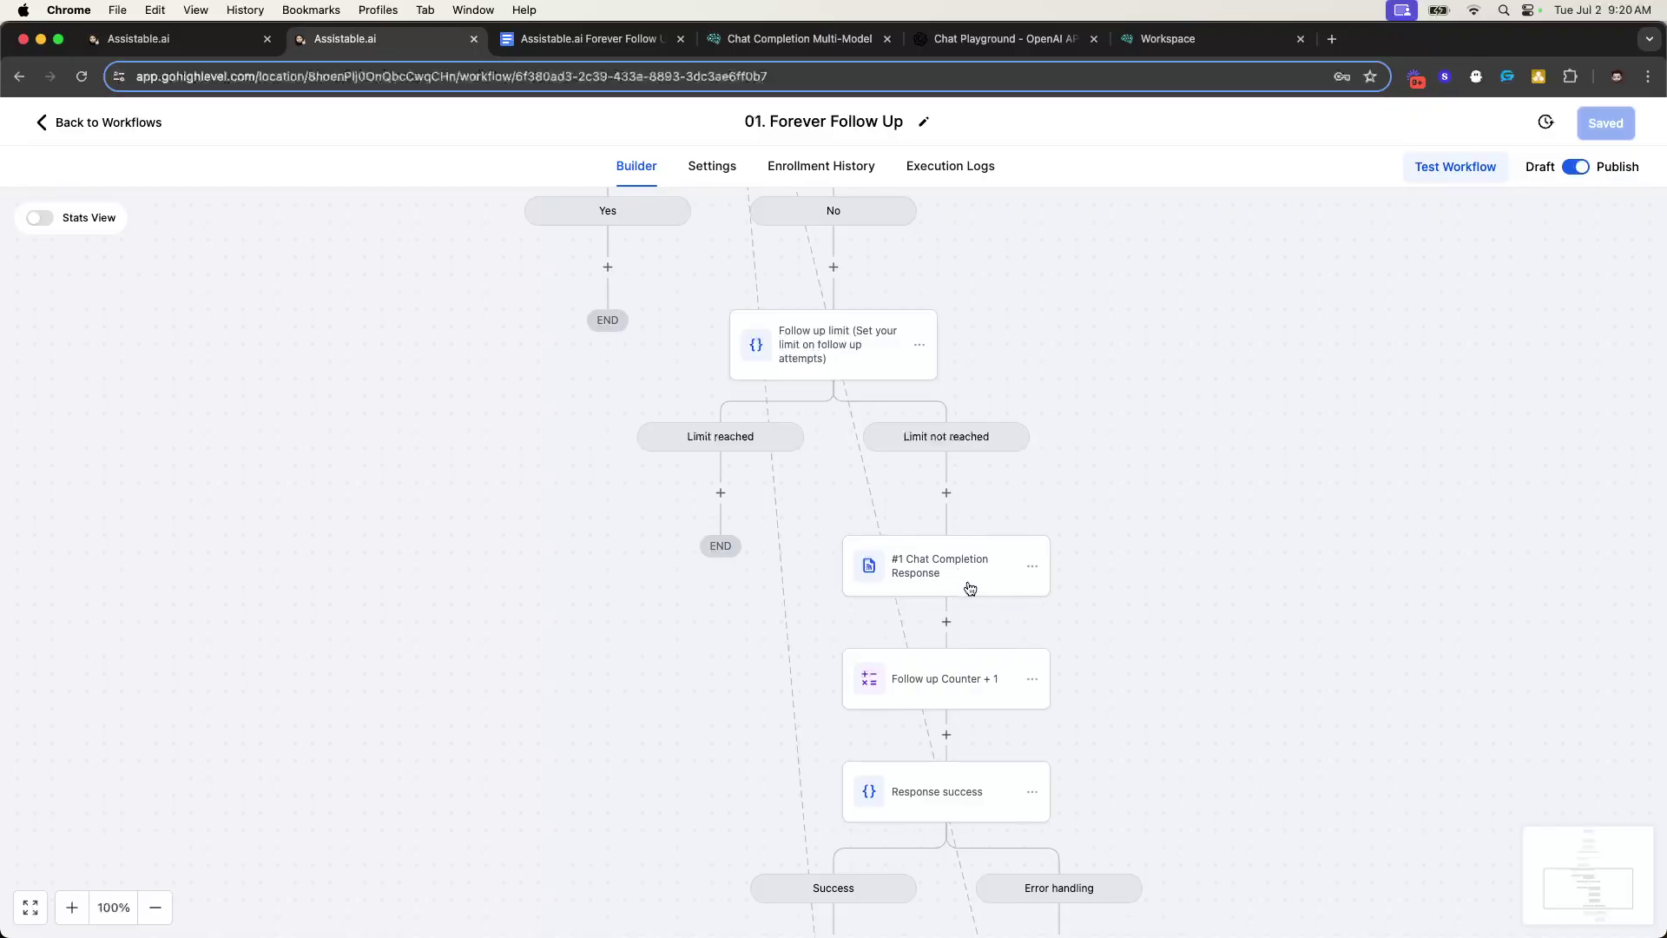
scroll(951, 595, "down", 1)
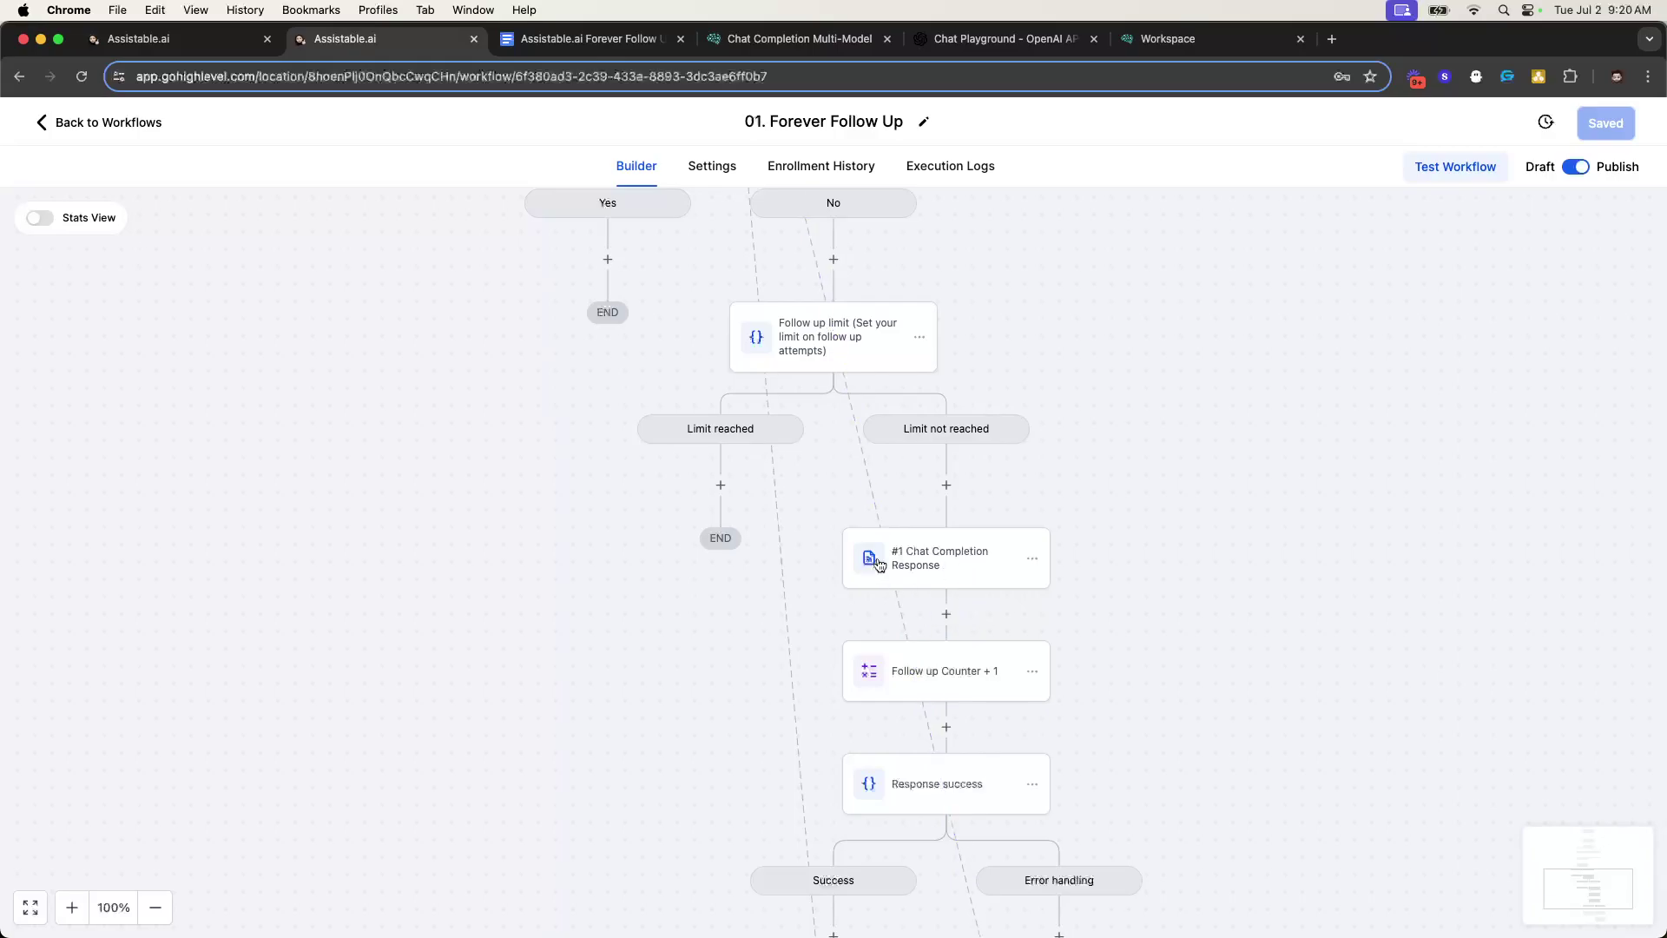
scroll(955, 556, "down", 5)
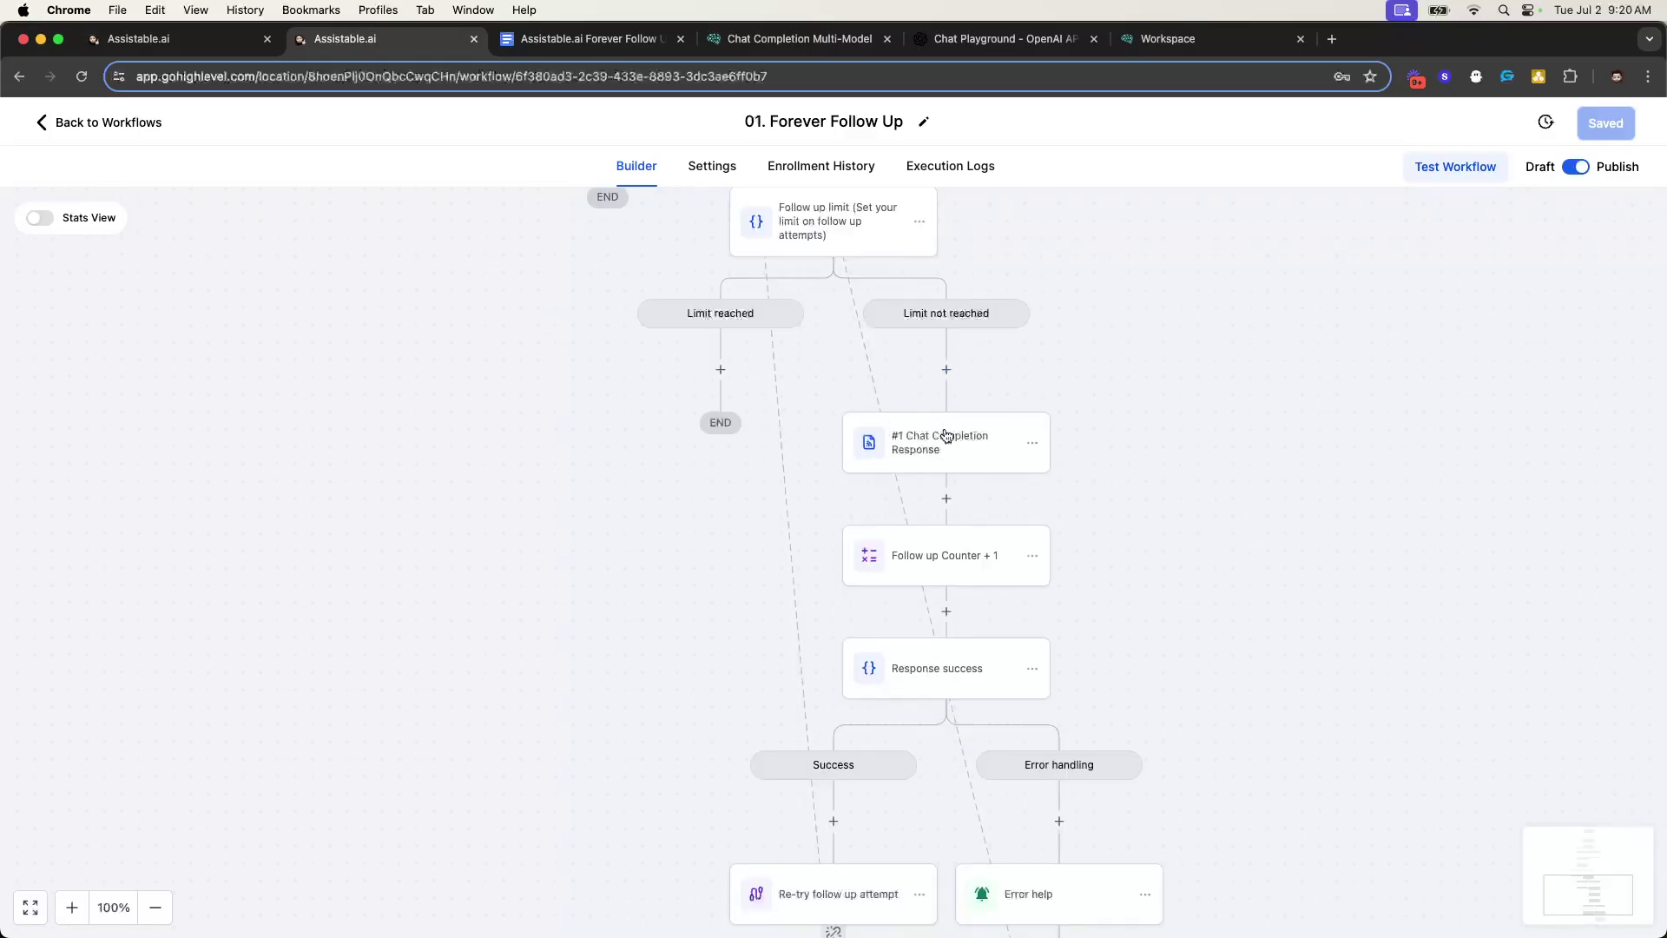
scroll(960, 474, "down", 6)
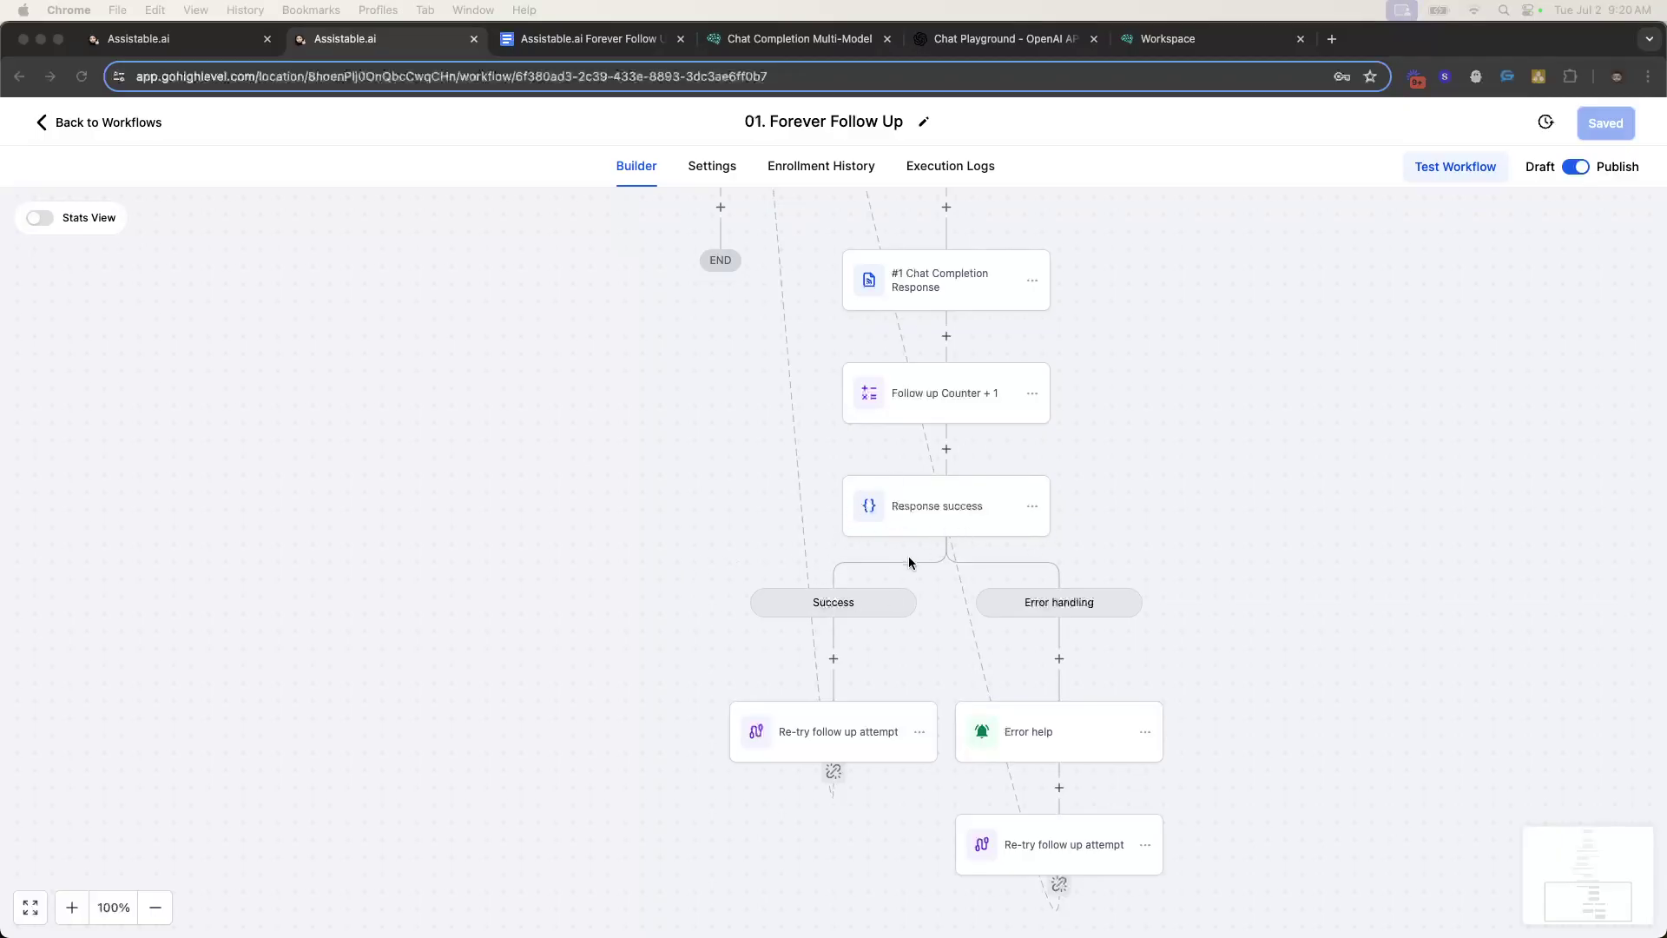
scroll(919, 290, "up", 1)
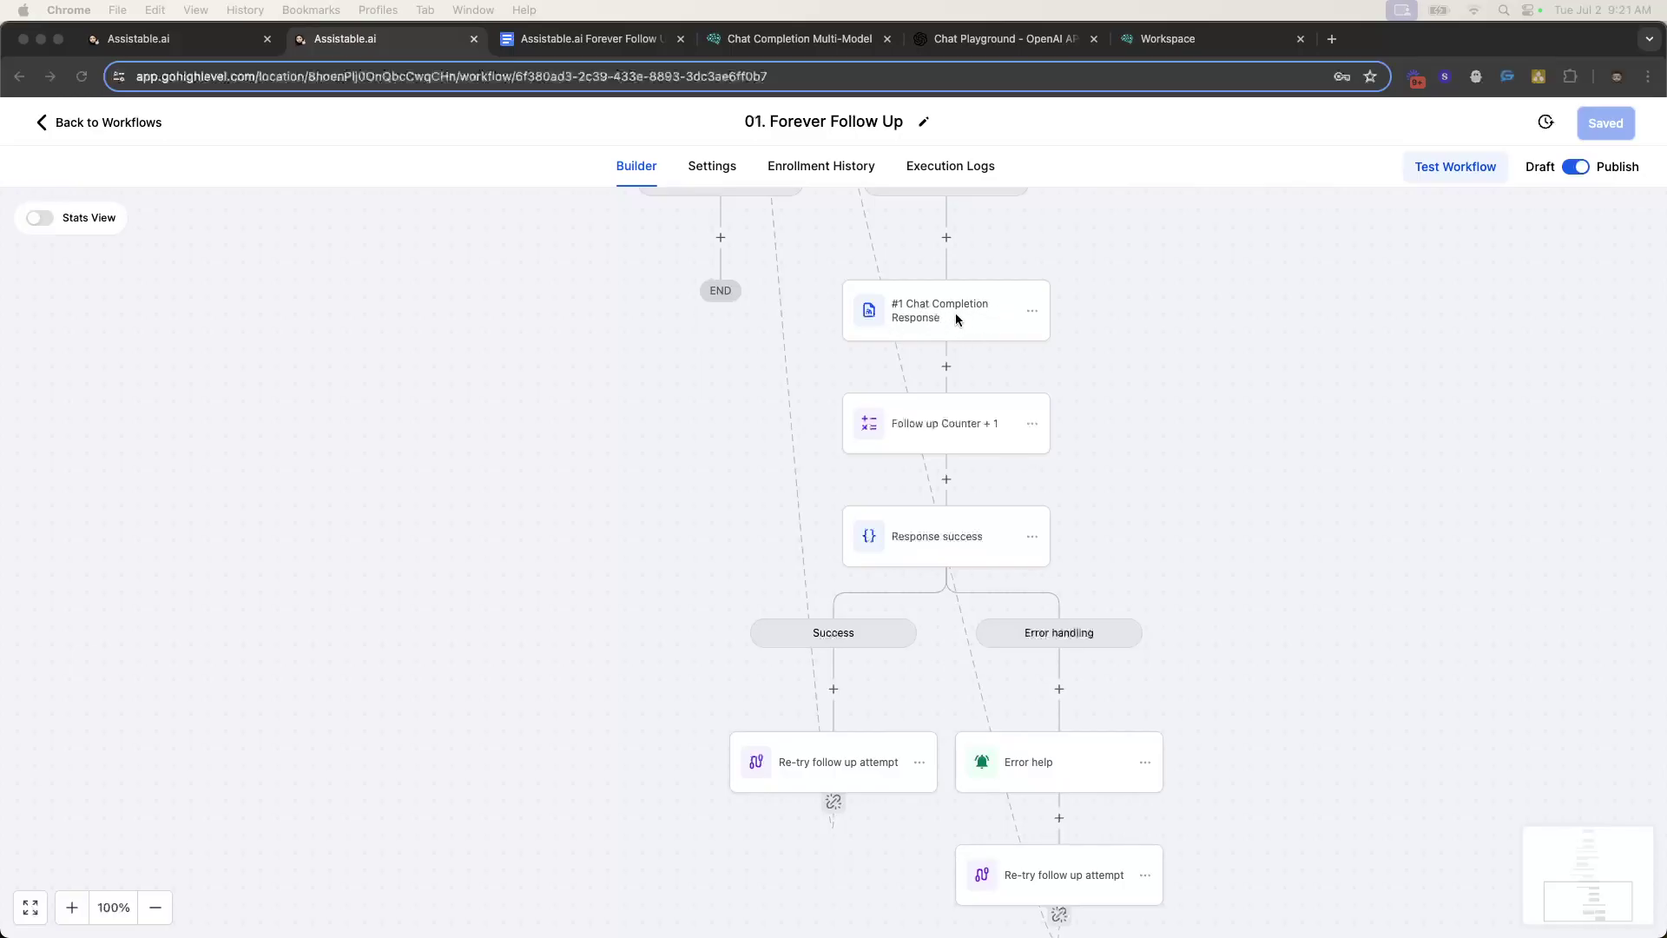
scroll(941, 324, "up", 1)
scroll(932, 349, "up", 3)
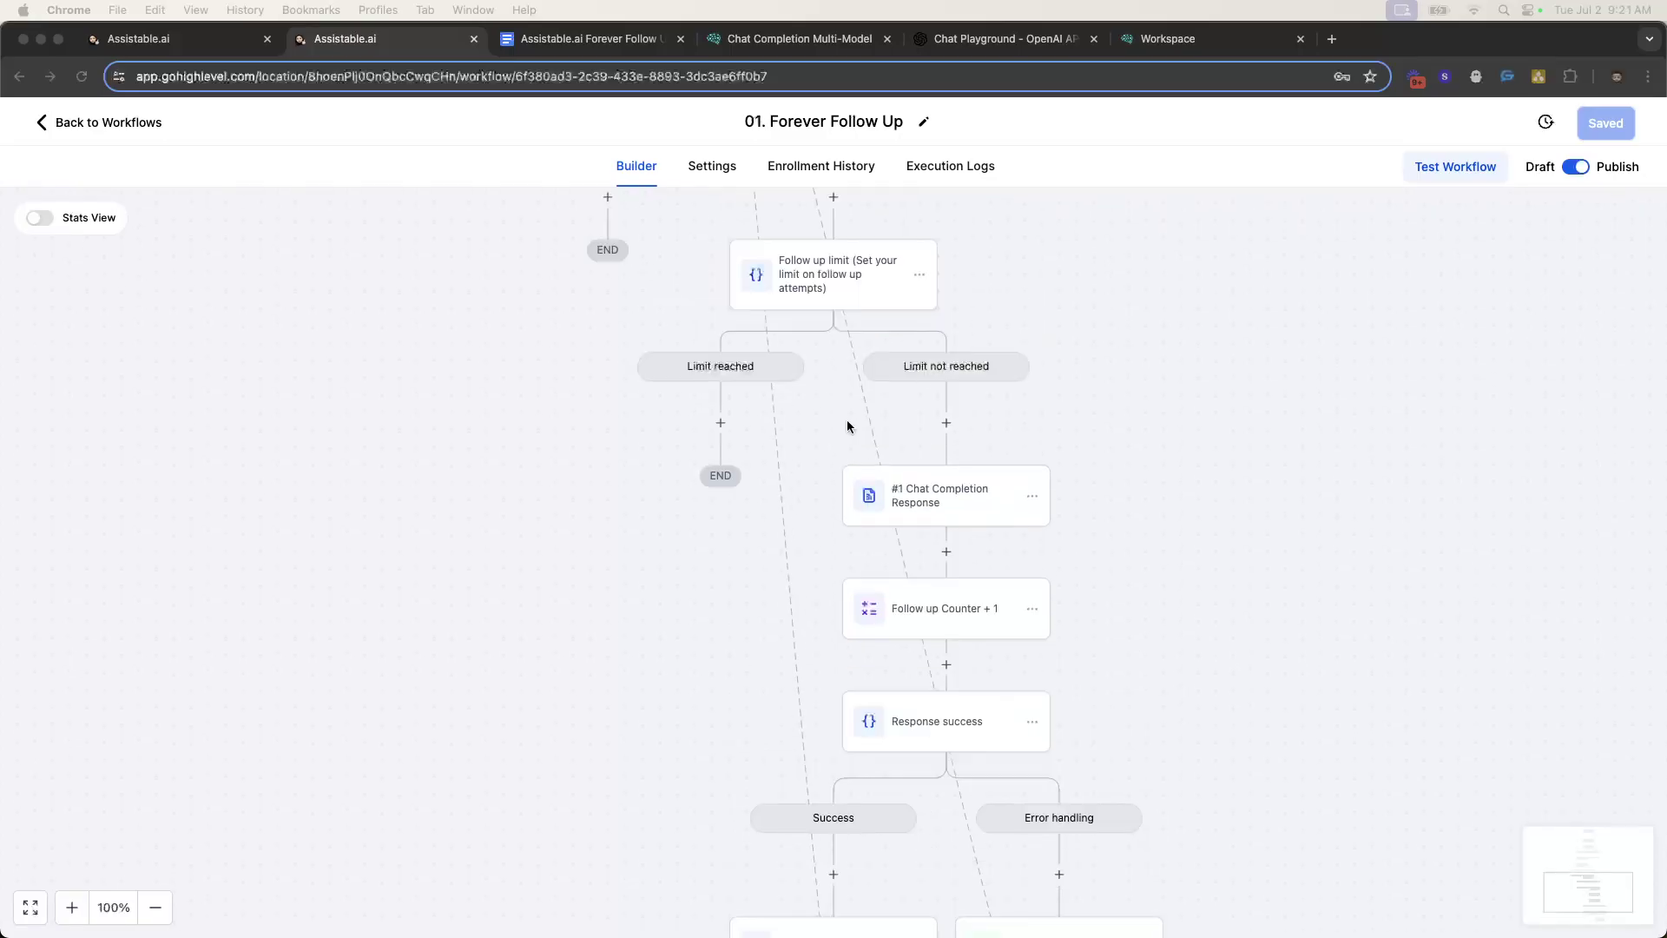
scroll(951, 491, "down", 1)
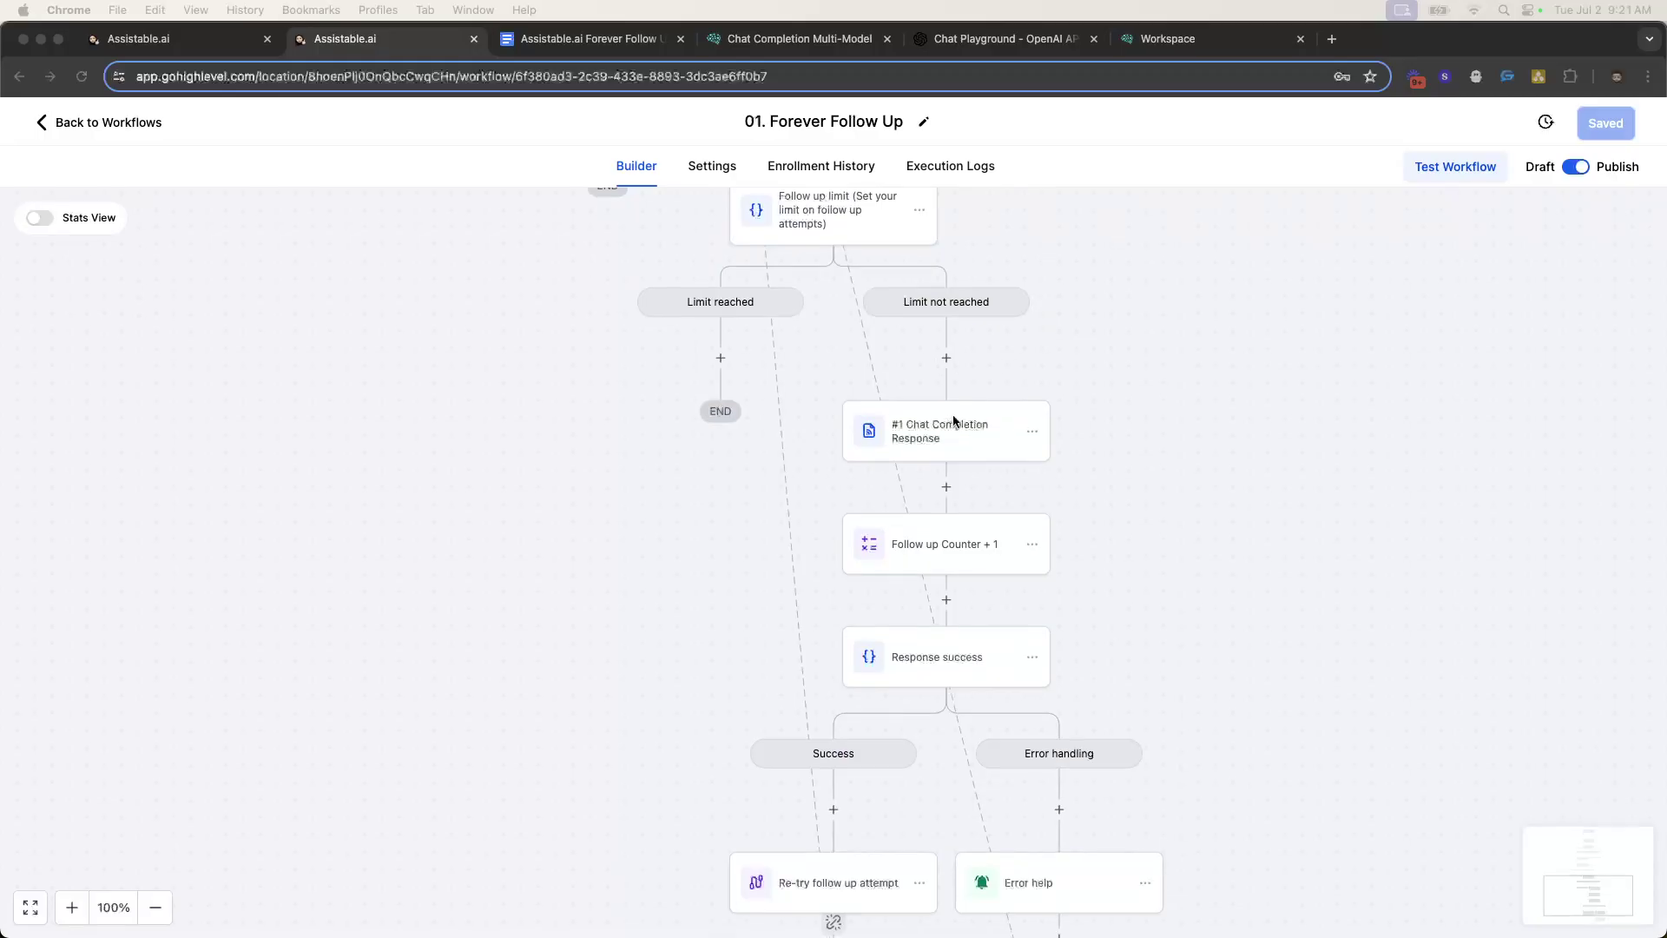
scroll(946, 426, "down", 2)
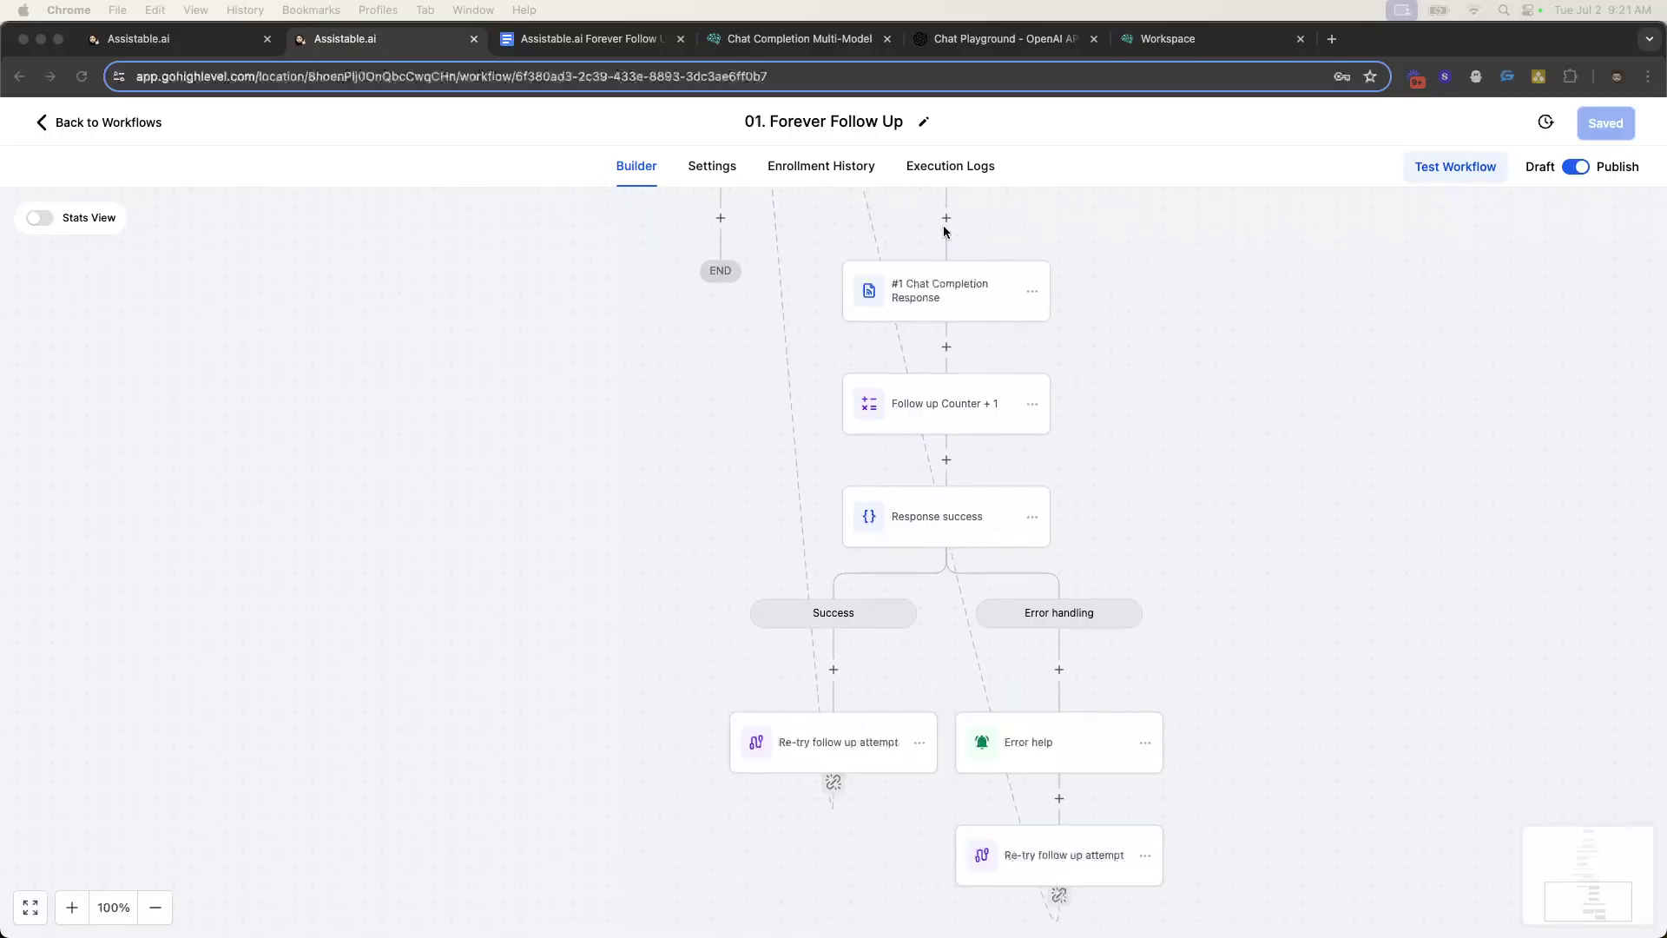
scroll(810, 253, "up", 3)
scroll(886, 365, "down", 2)
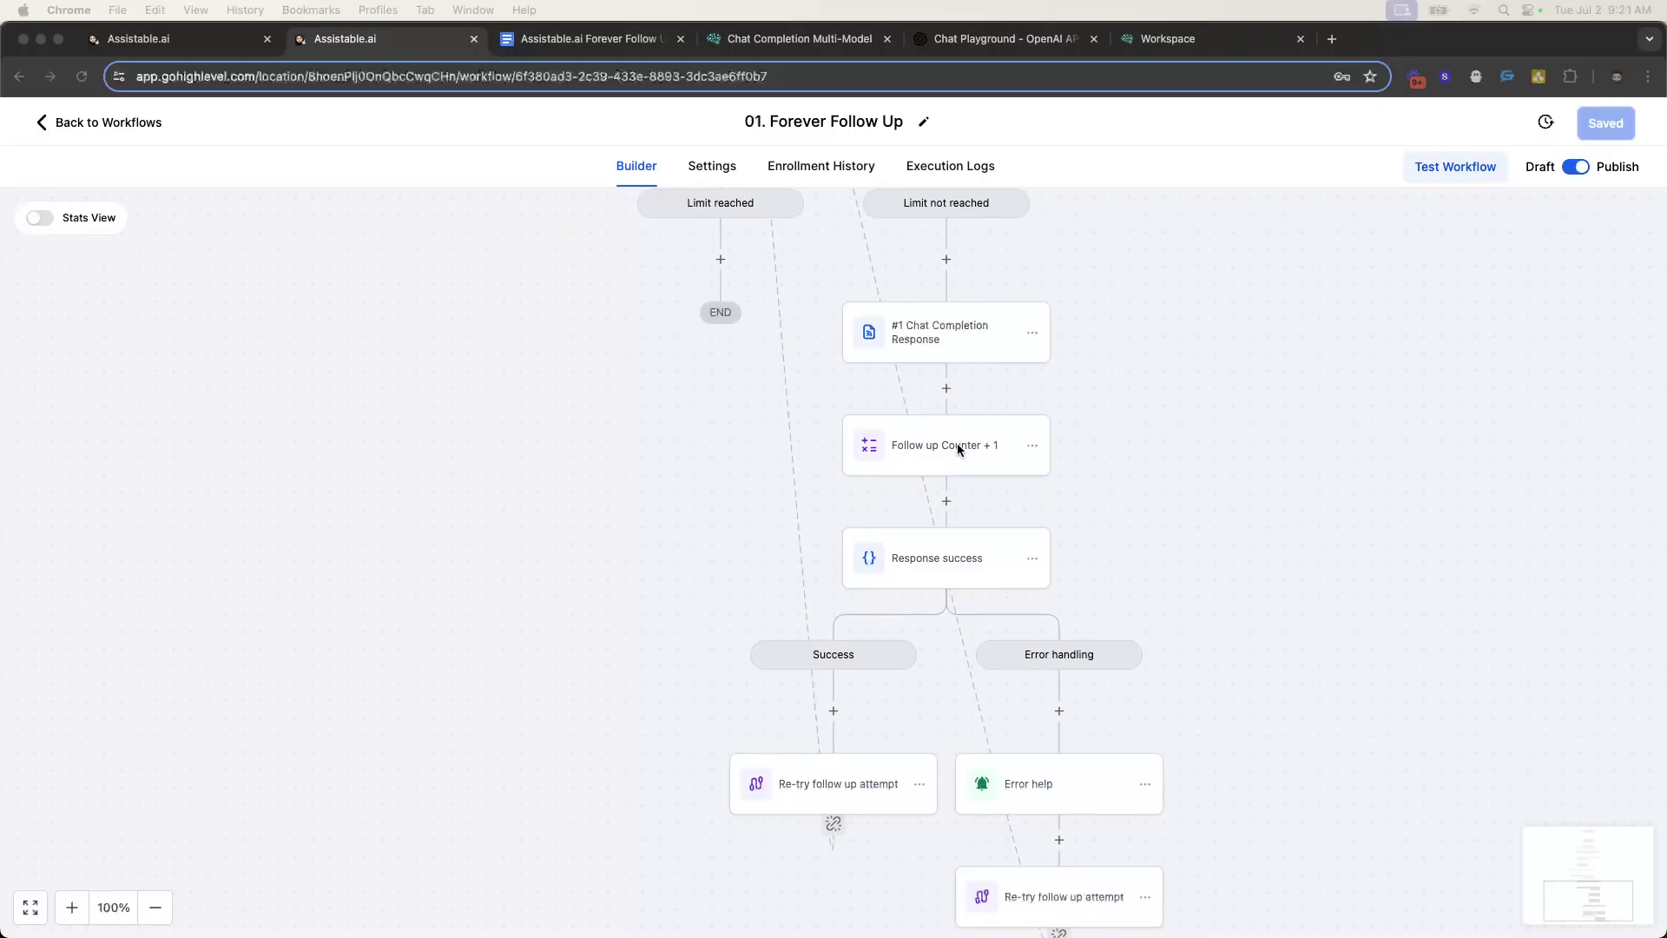
left_click(912, 444)
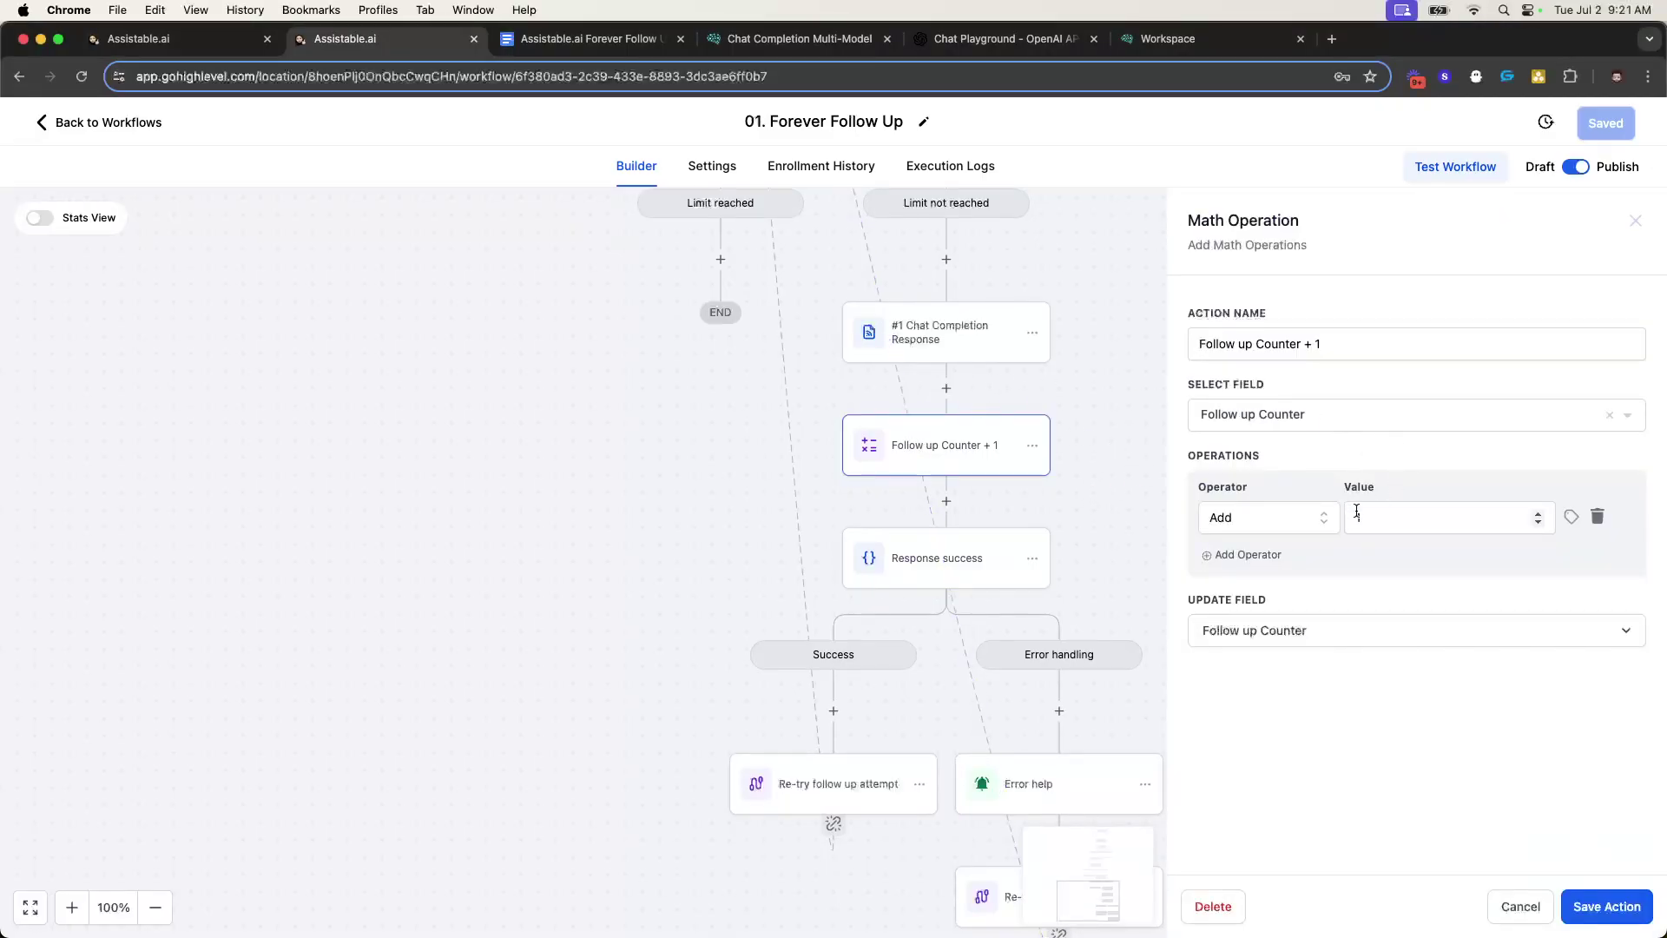
left_click(1637, 223)
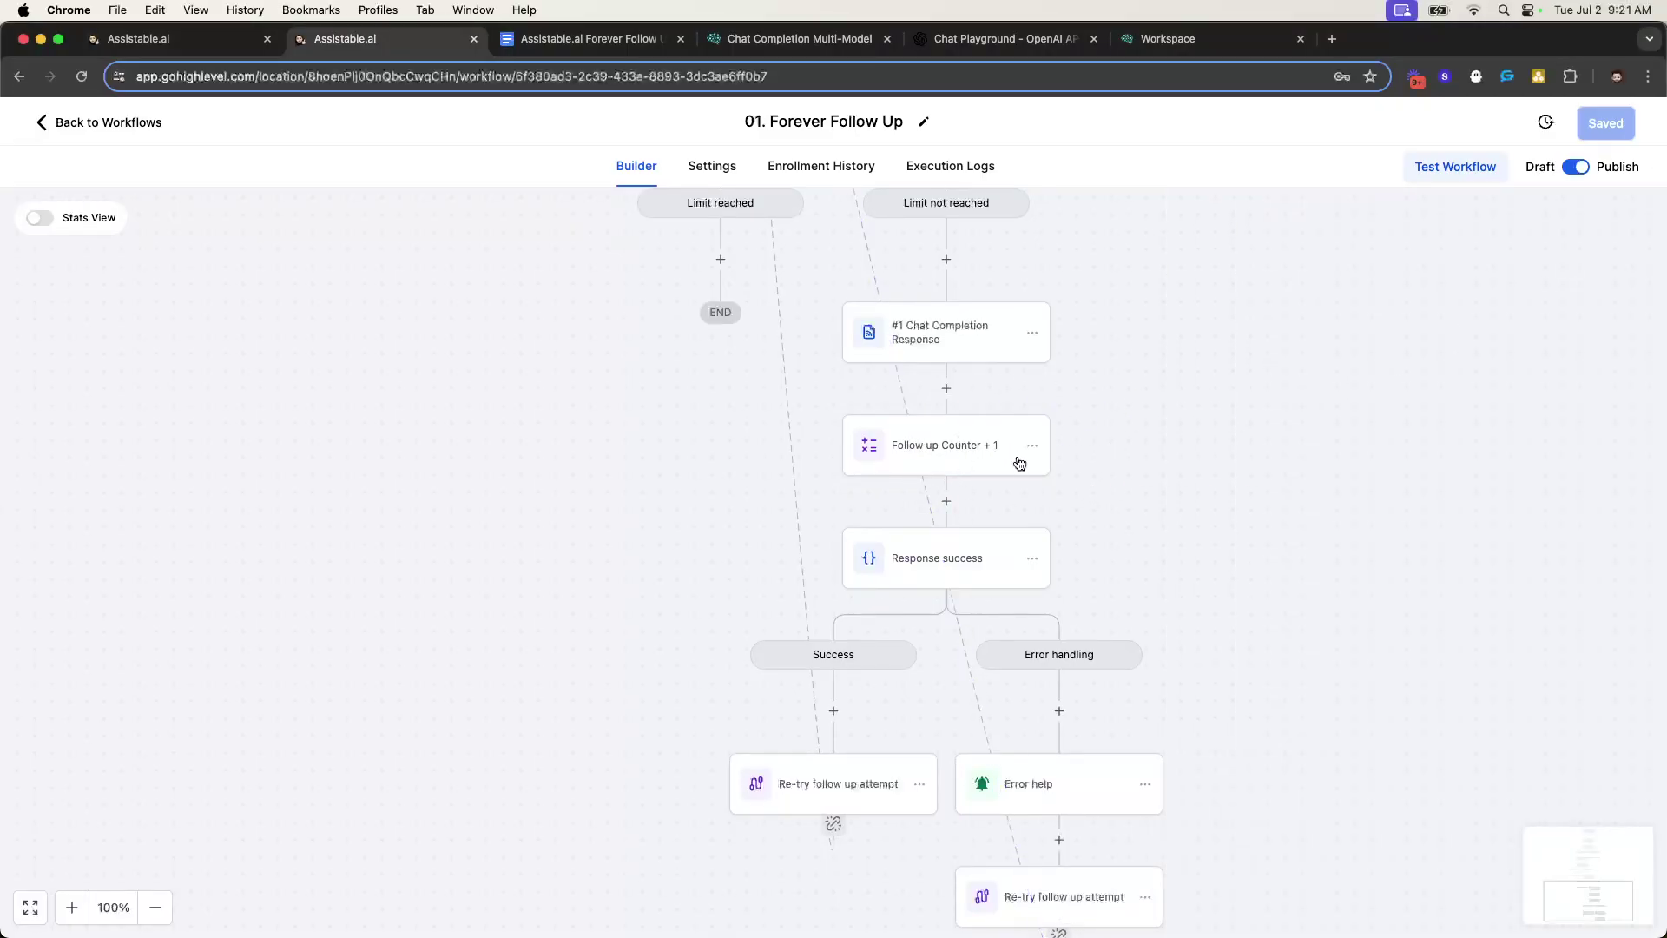
scroll(990, 434, "down", 1)
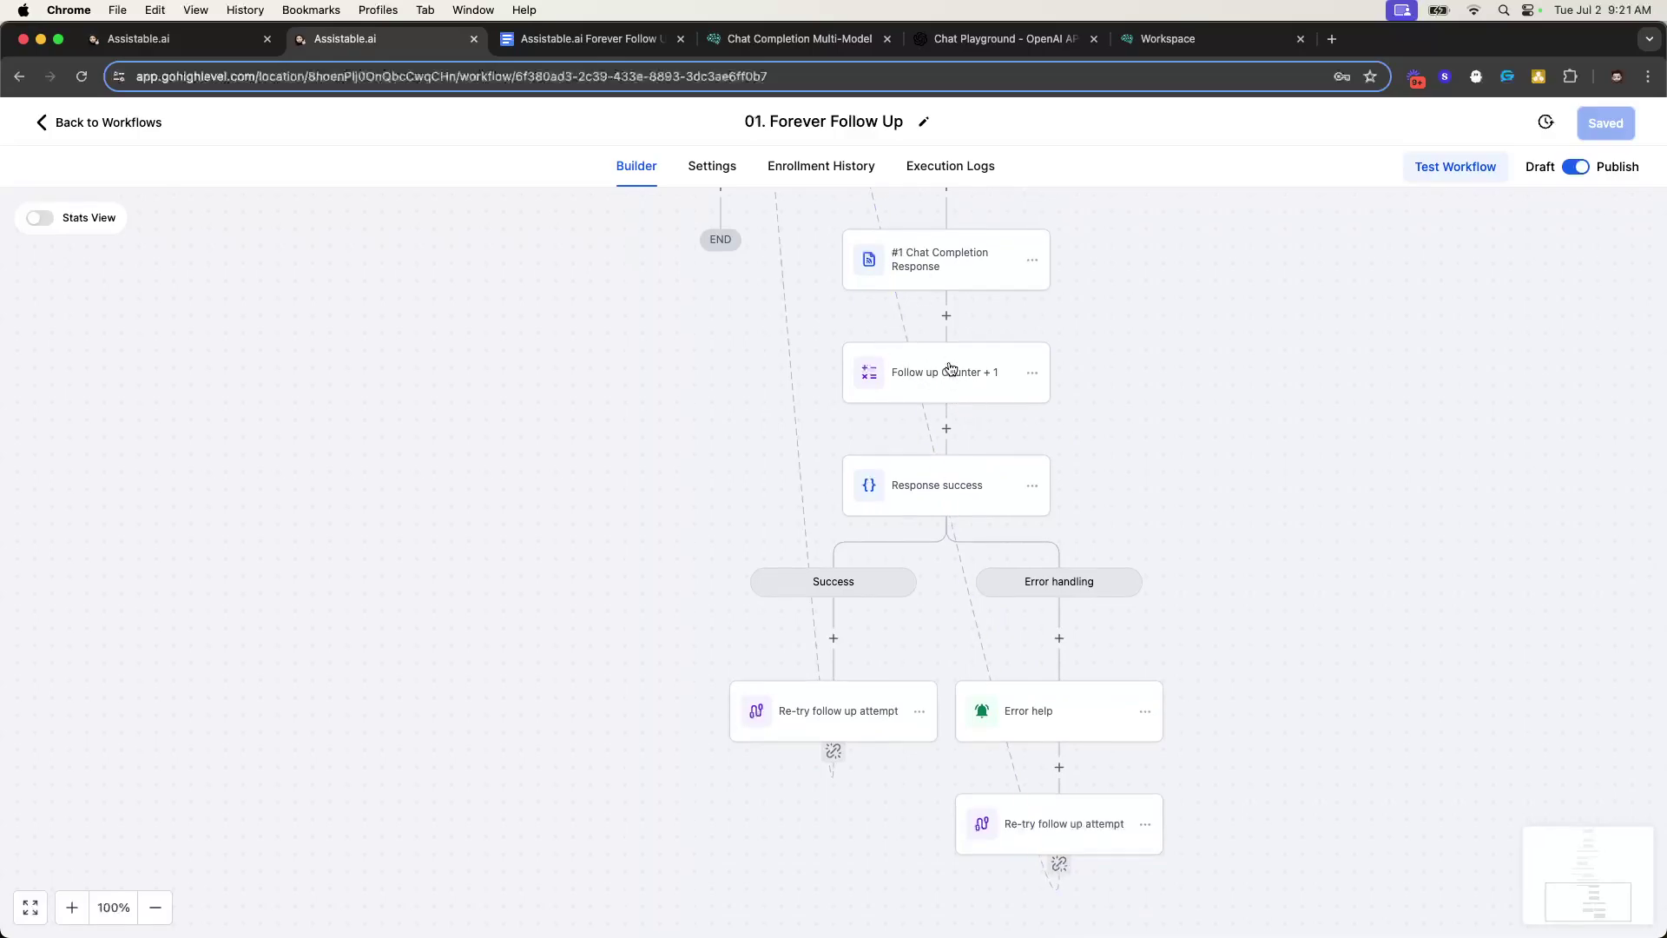
scroll(951, 371, "up", 5)
scroll(868, 408, "down", 1)
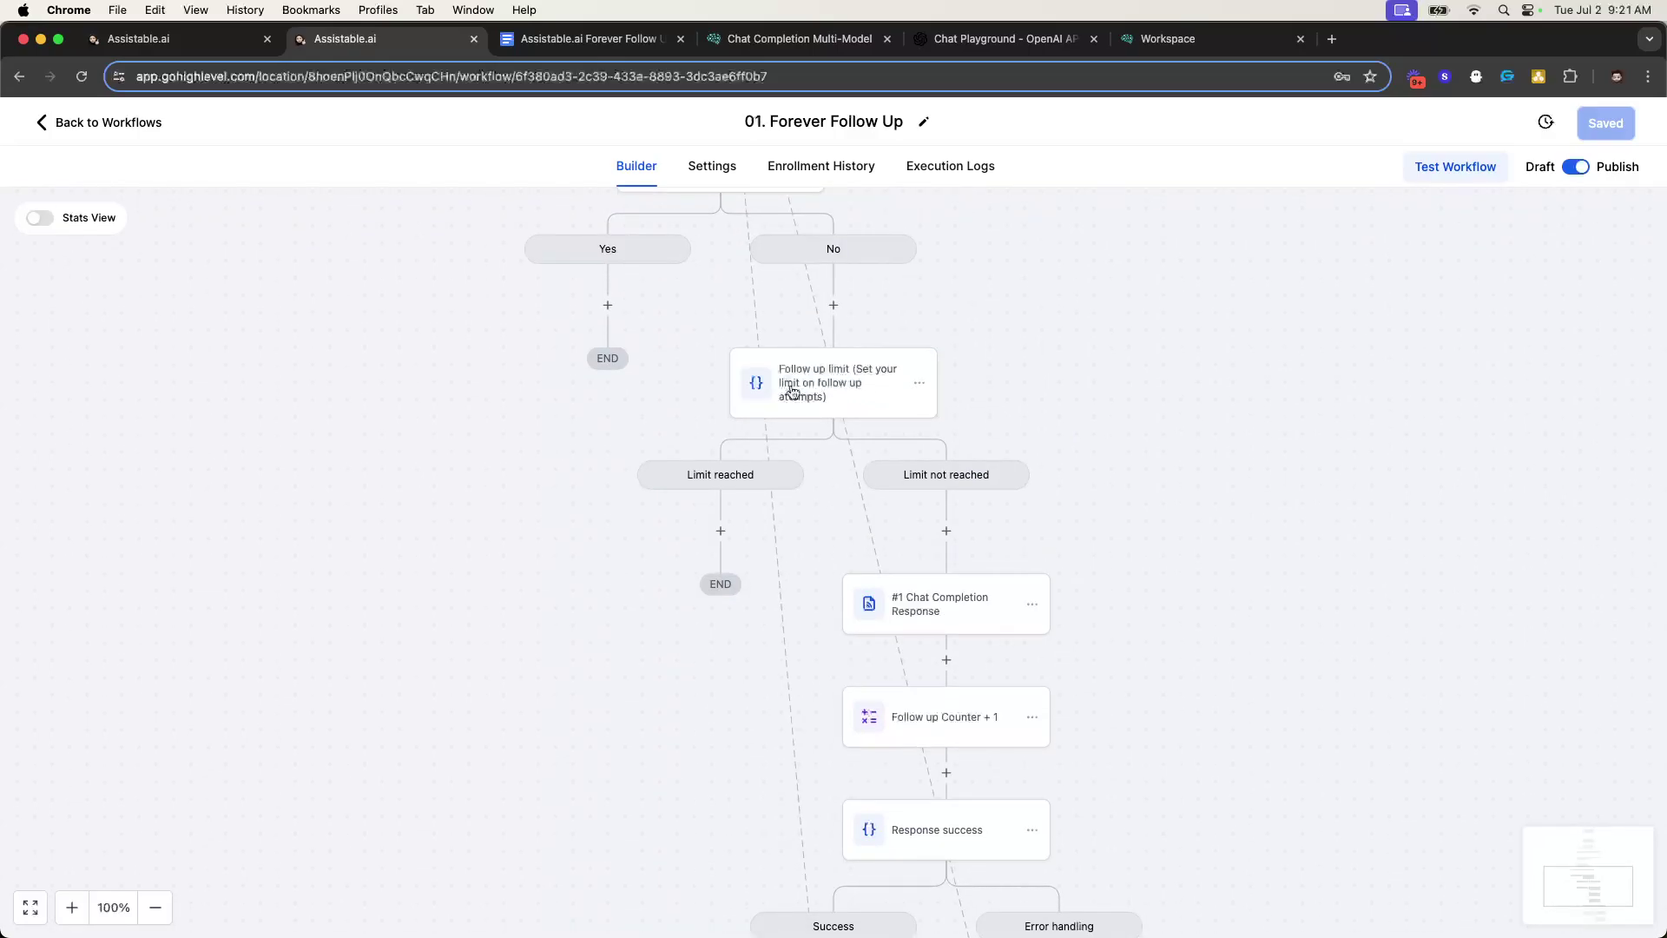
scroll(726, 425, "down", 1)
scroll(897, 425, "down", 2)
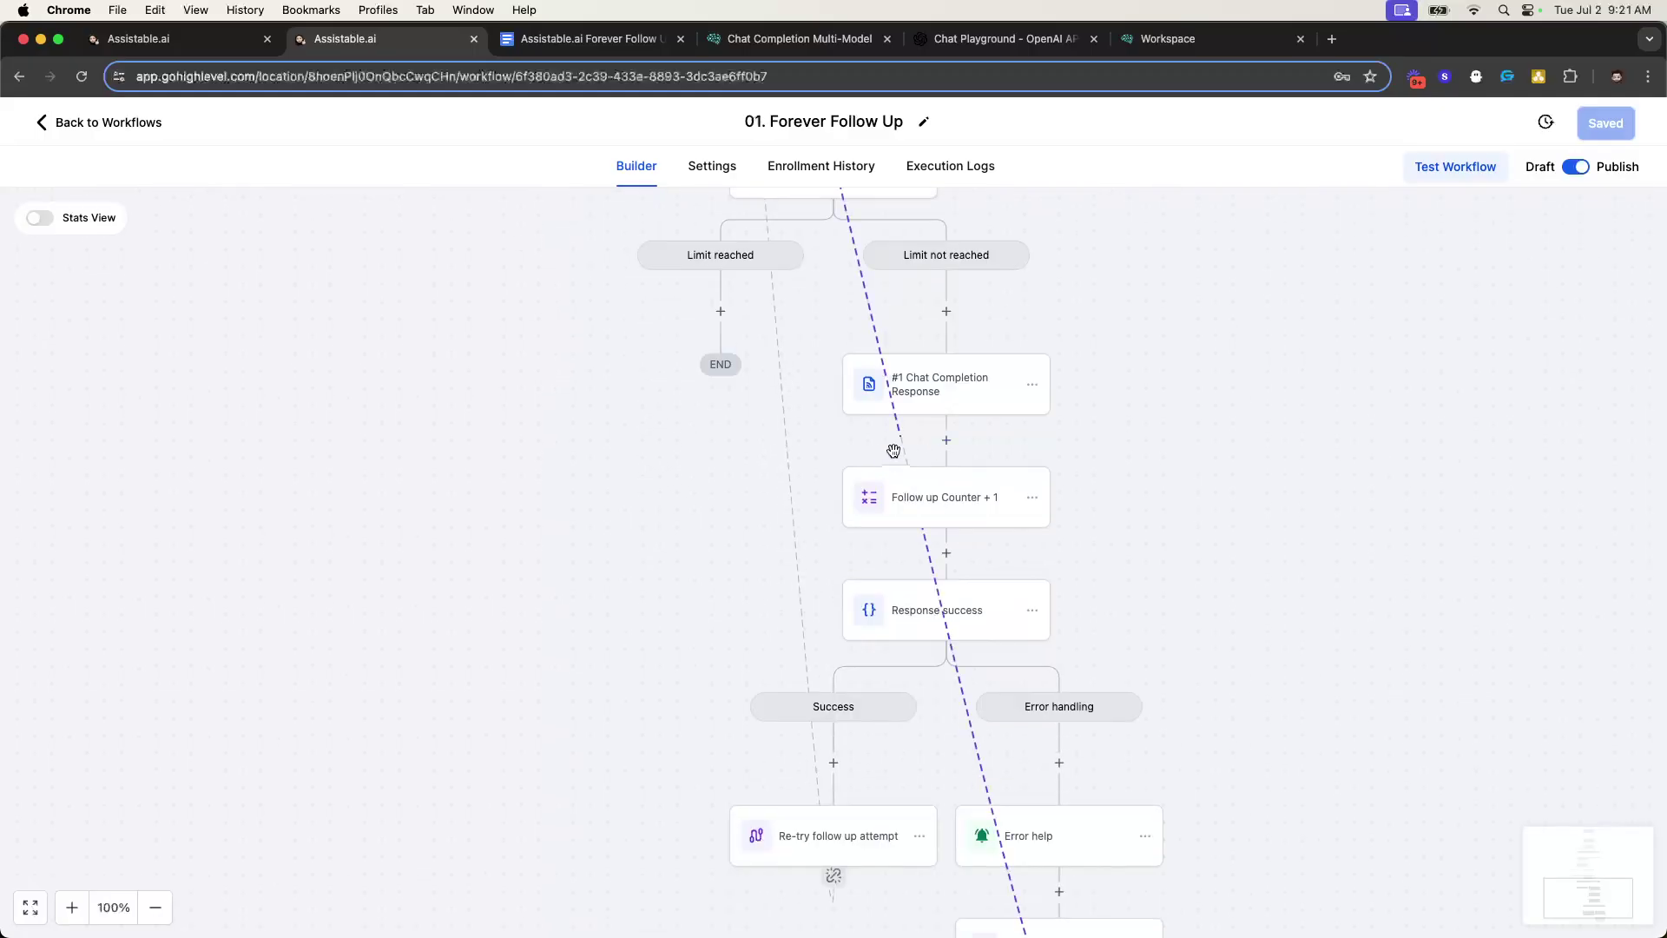
scroll(908, 460, "down", 2)
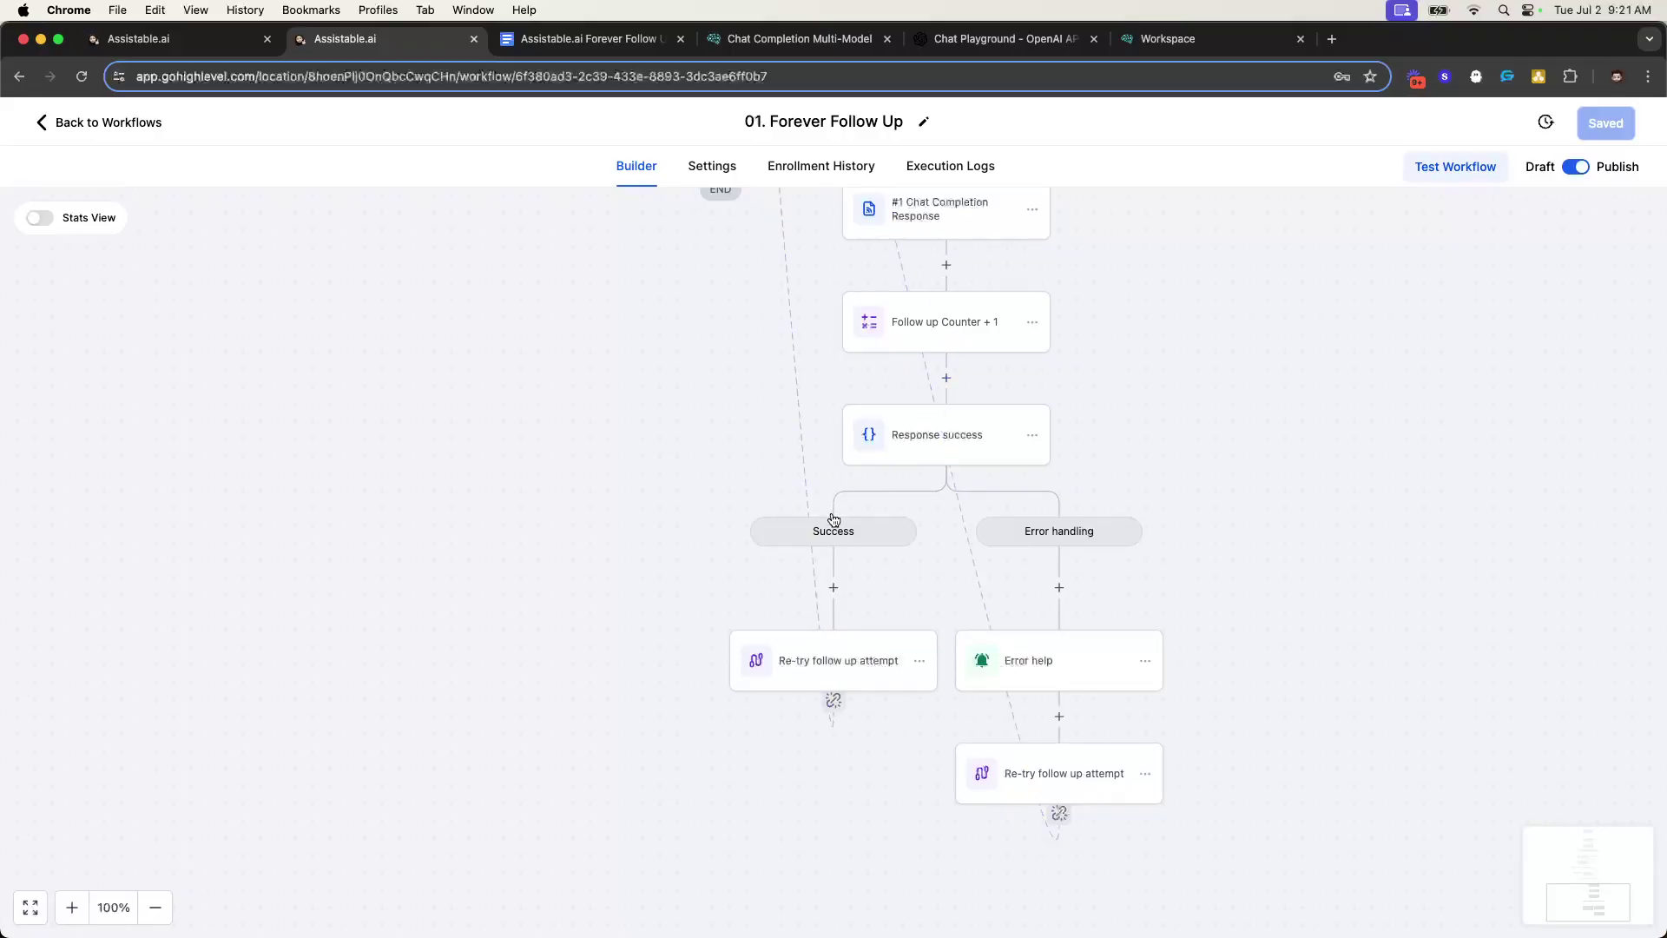
scroll(886, 644, "up", 8)
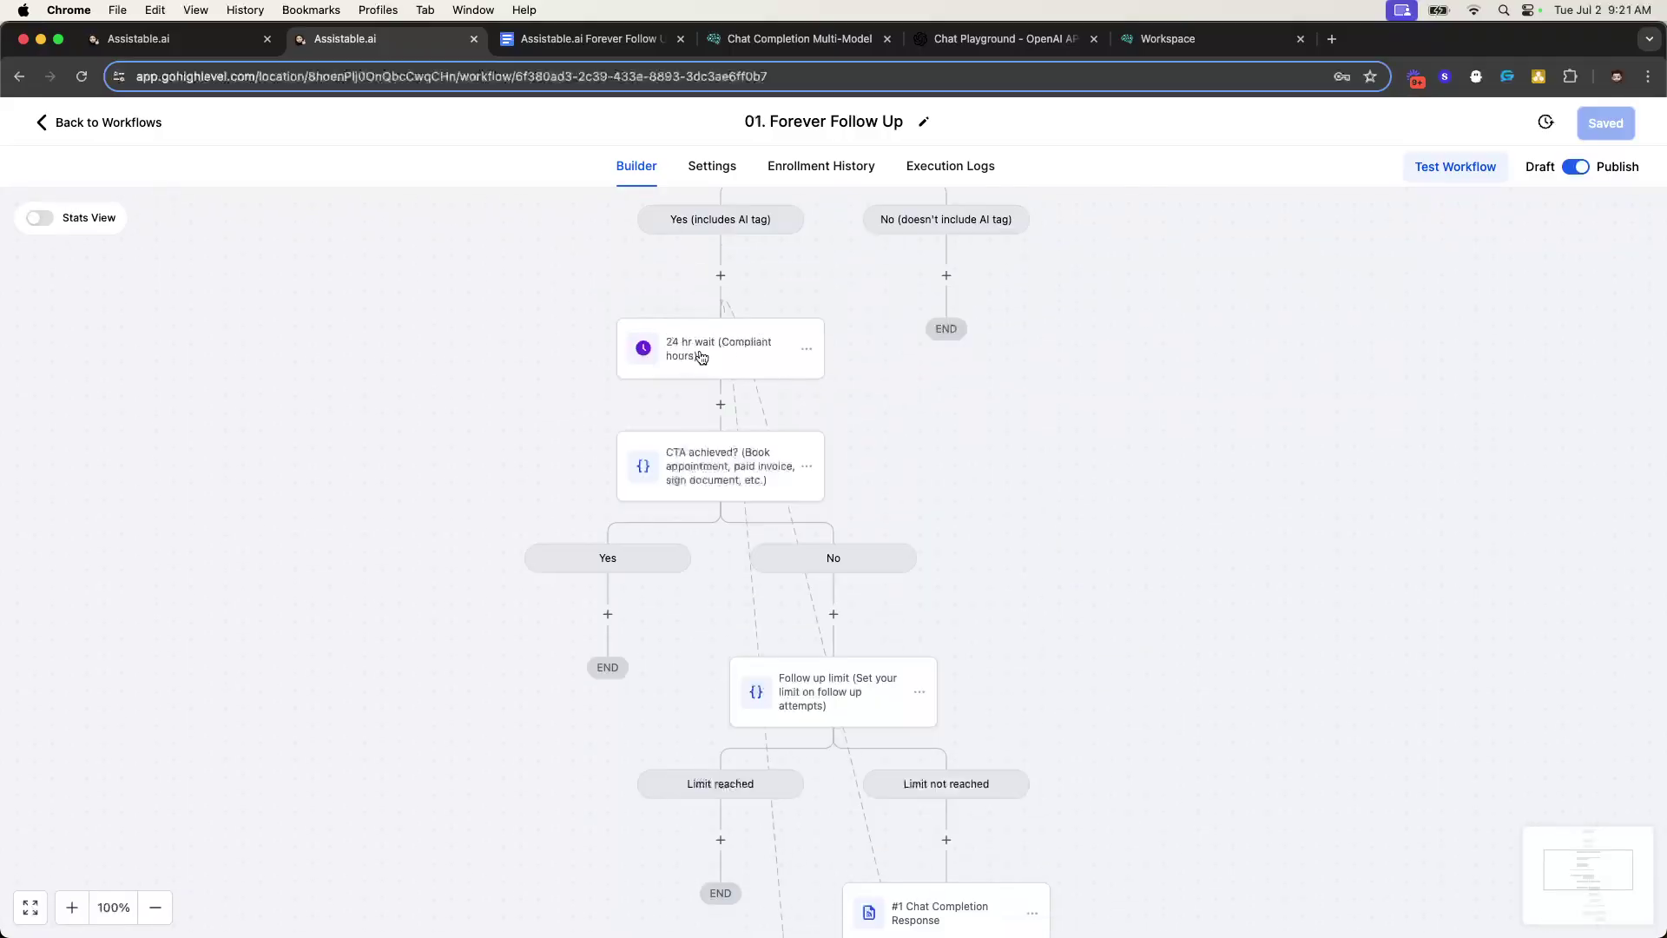
scroll(721, 374, "down", 8)
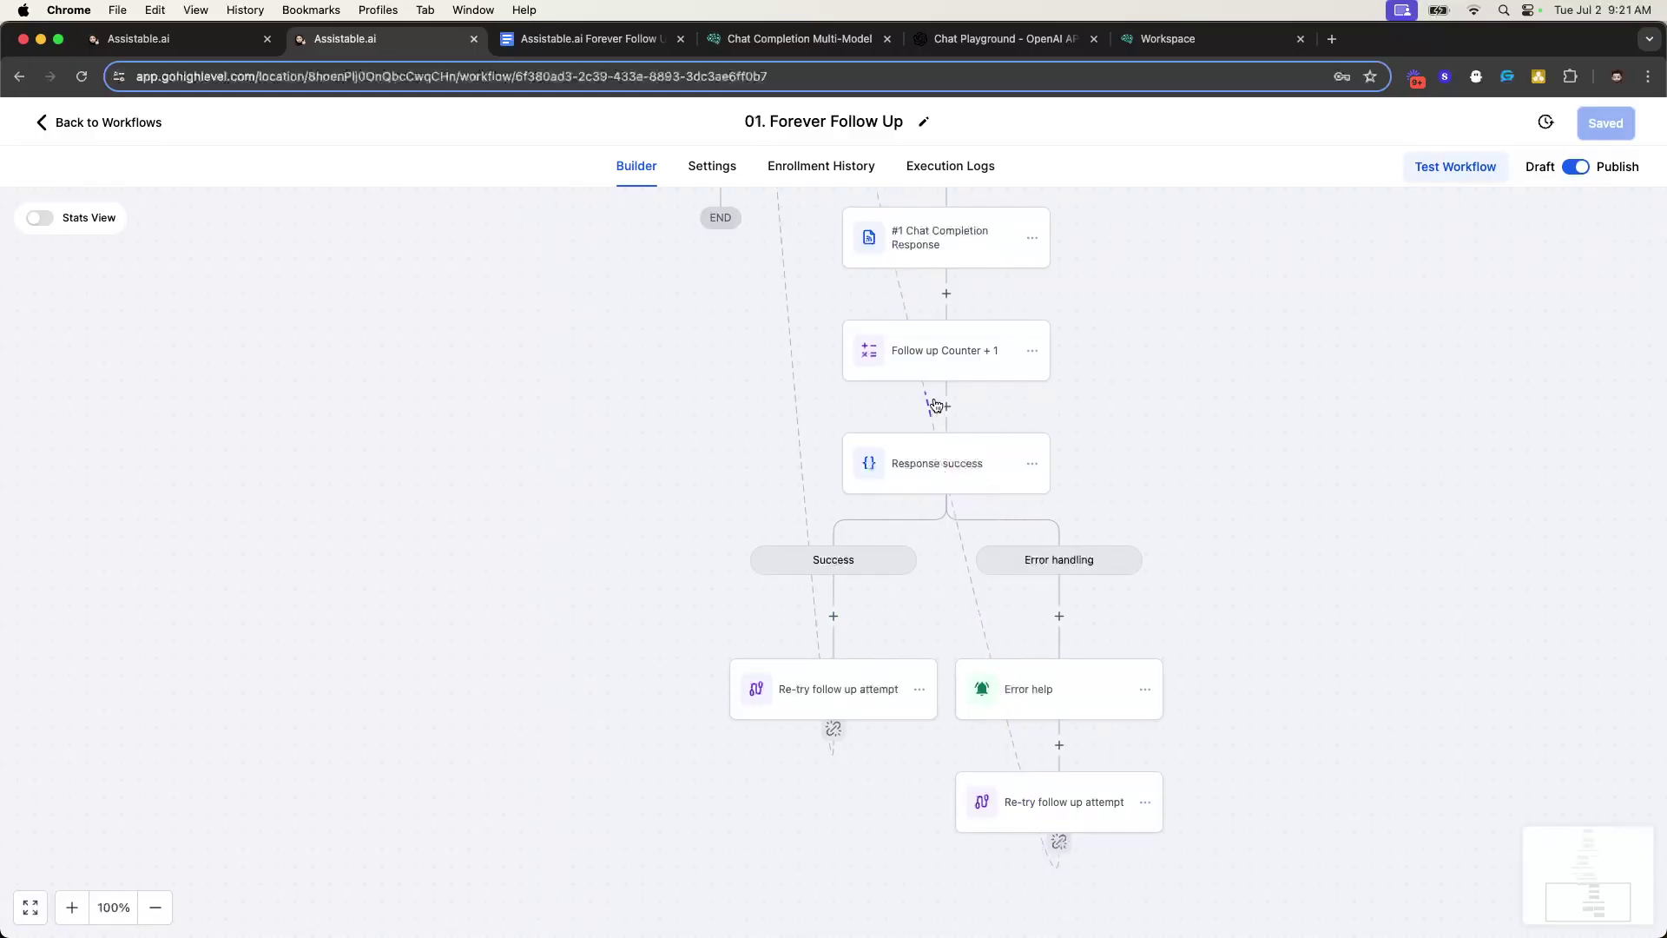
- Review the Error help internal notification settings, then close them
left_click(1018, 691)
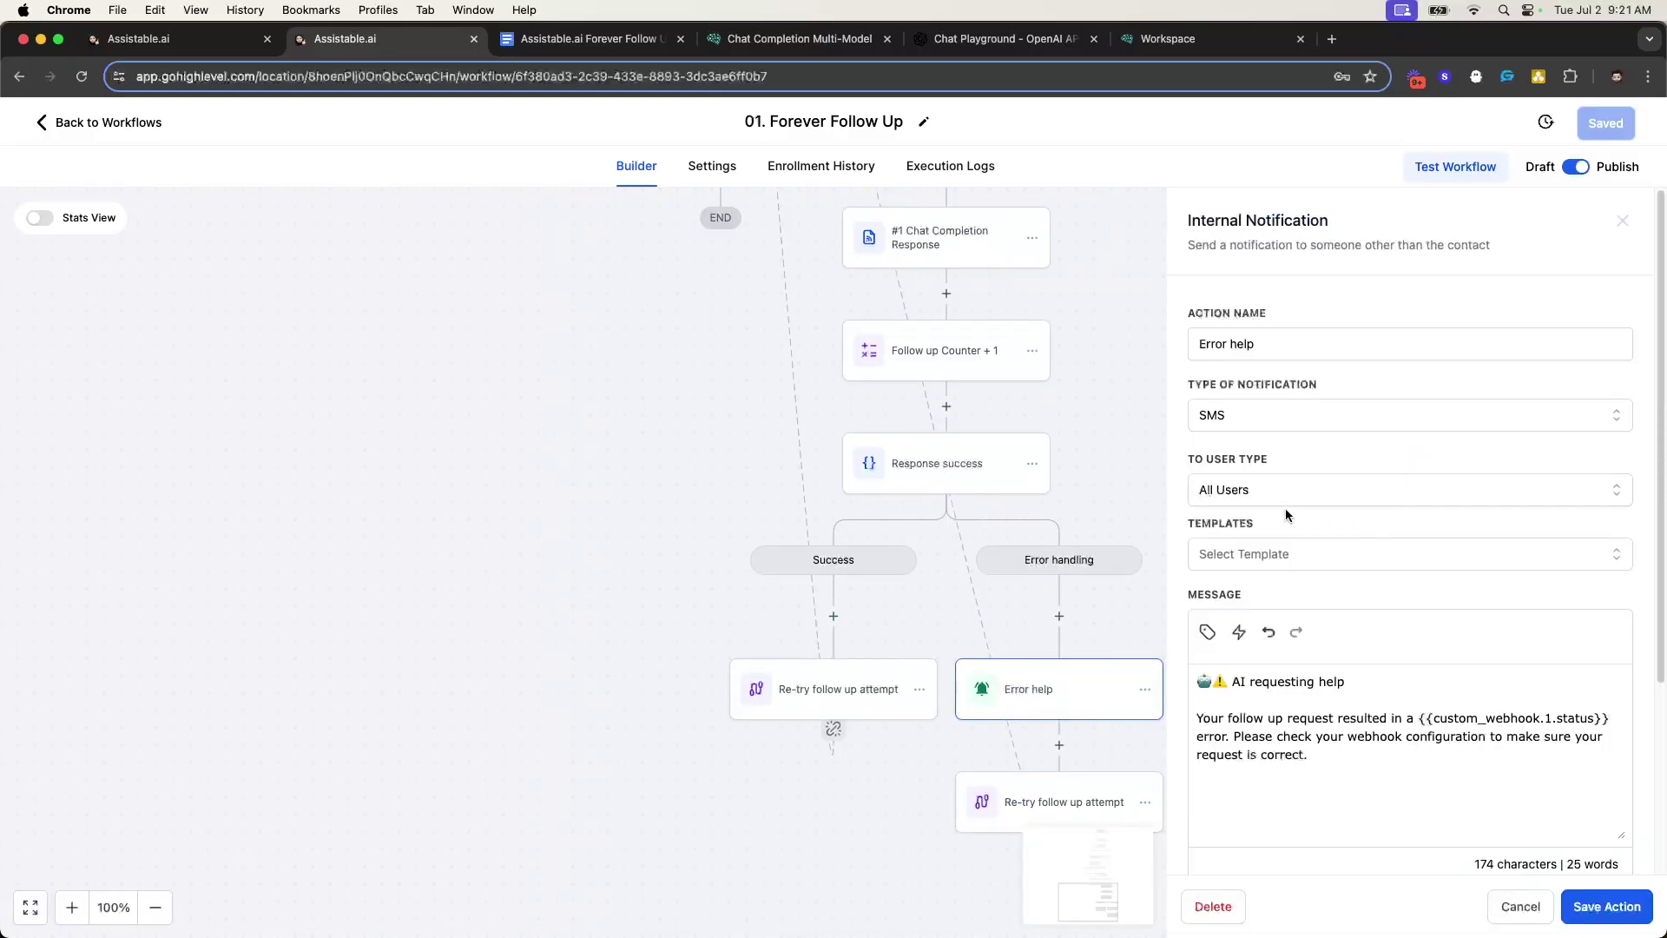
scroll(1214, 674, "down", 1)
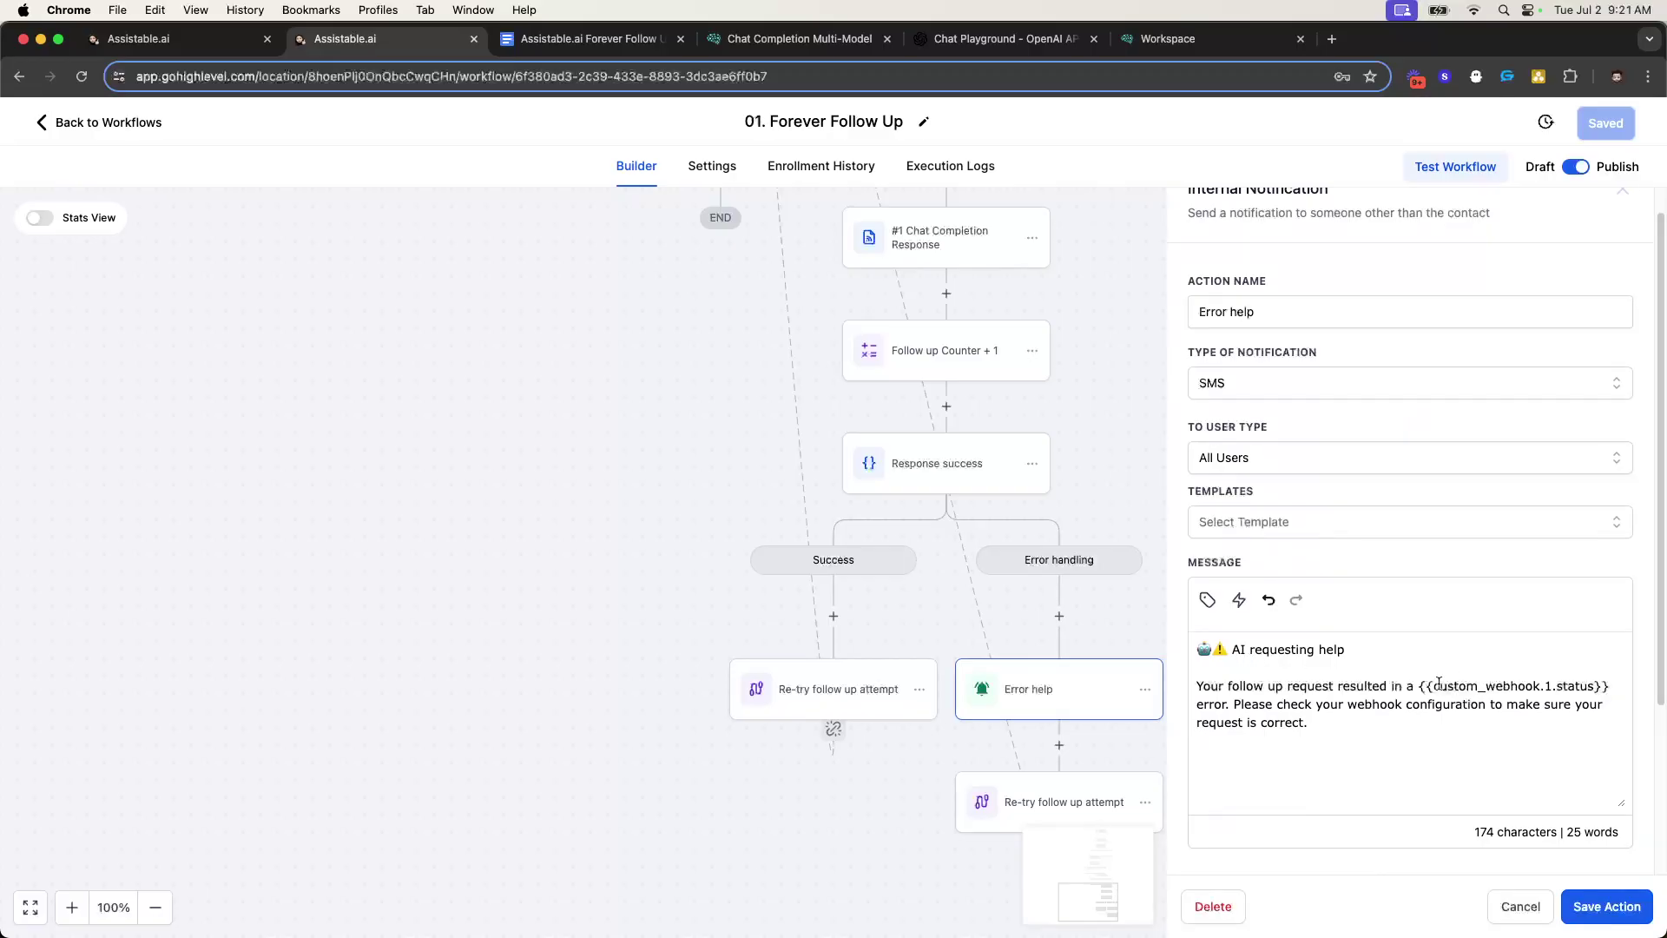
scroll(931, 362, "up", 2)
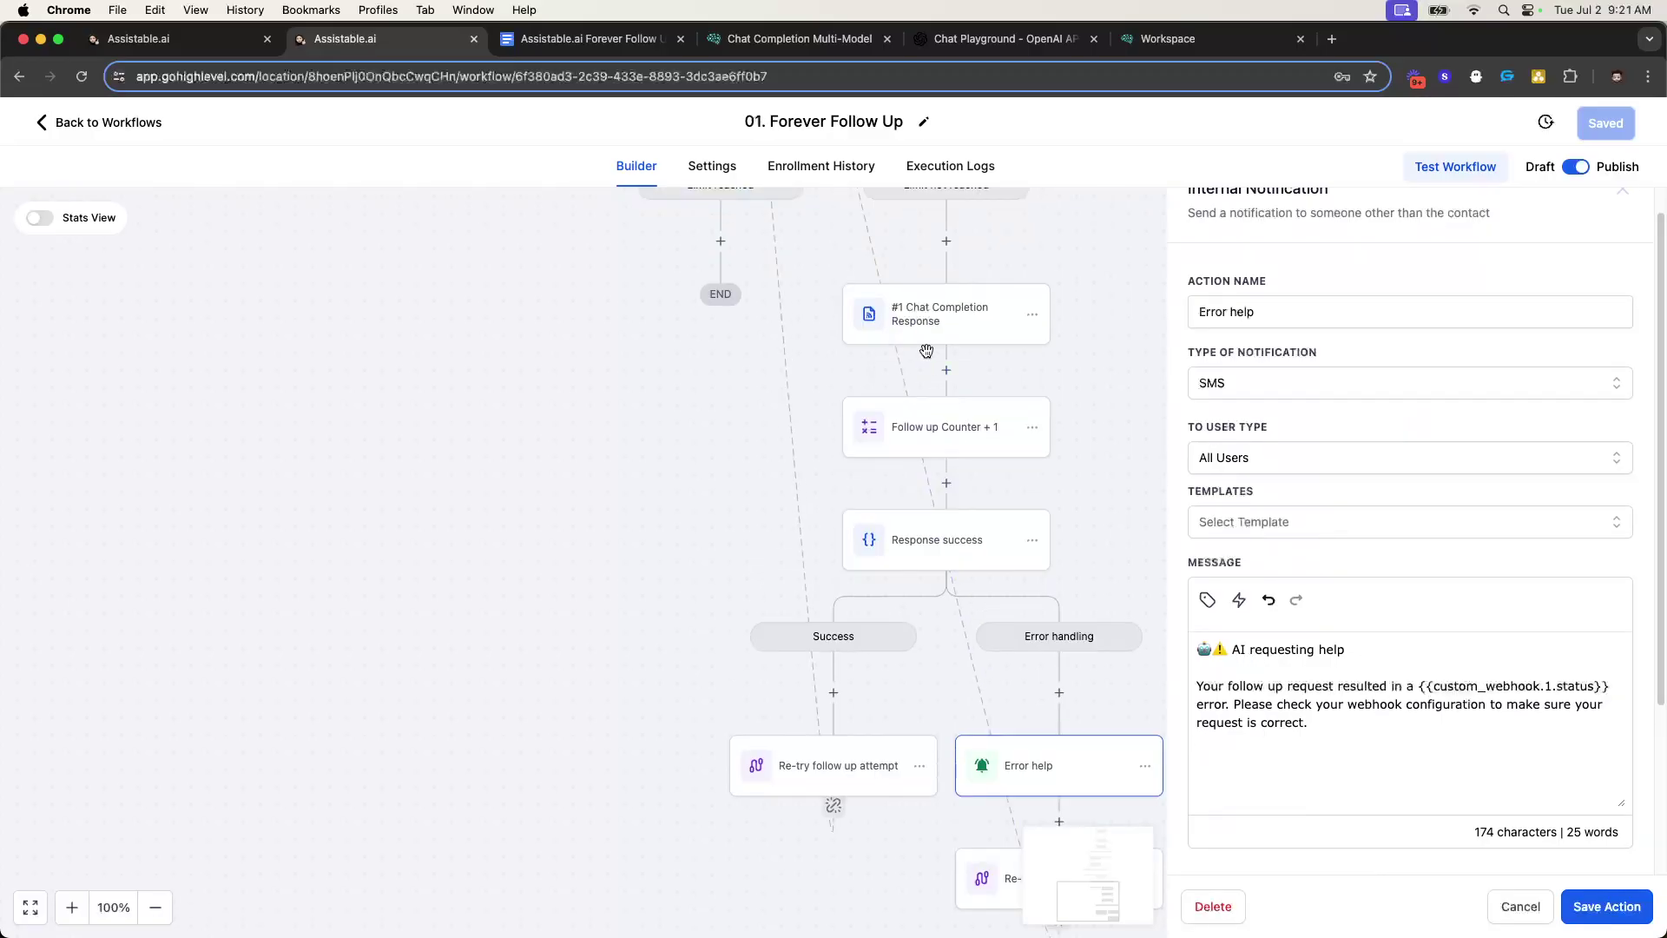
left_click(1617, 200)
- Scroll through the entire 01. Forever Follow Up canvas to review every branch
scroll(975, 625, "down", 3)
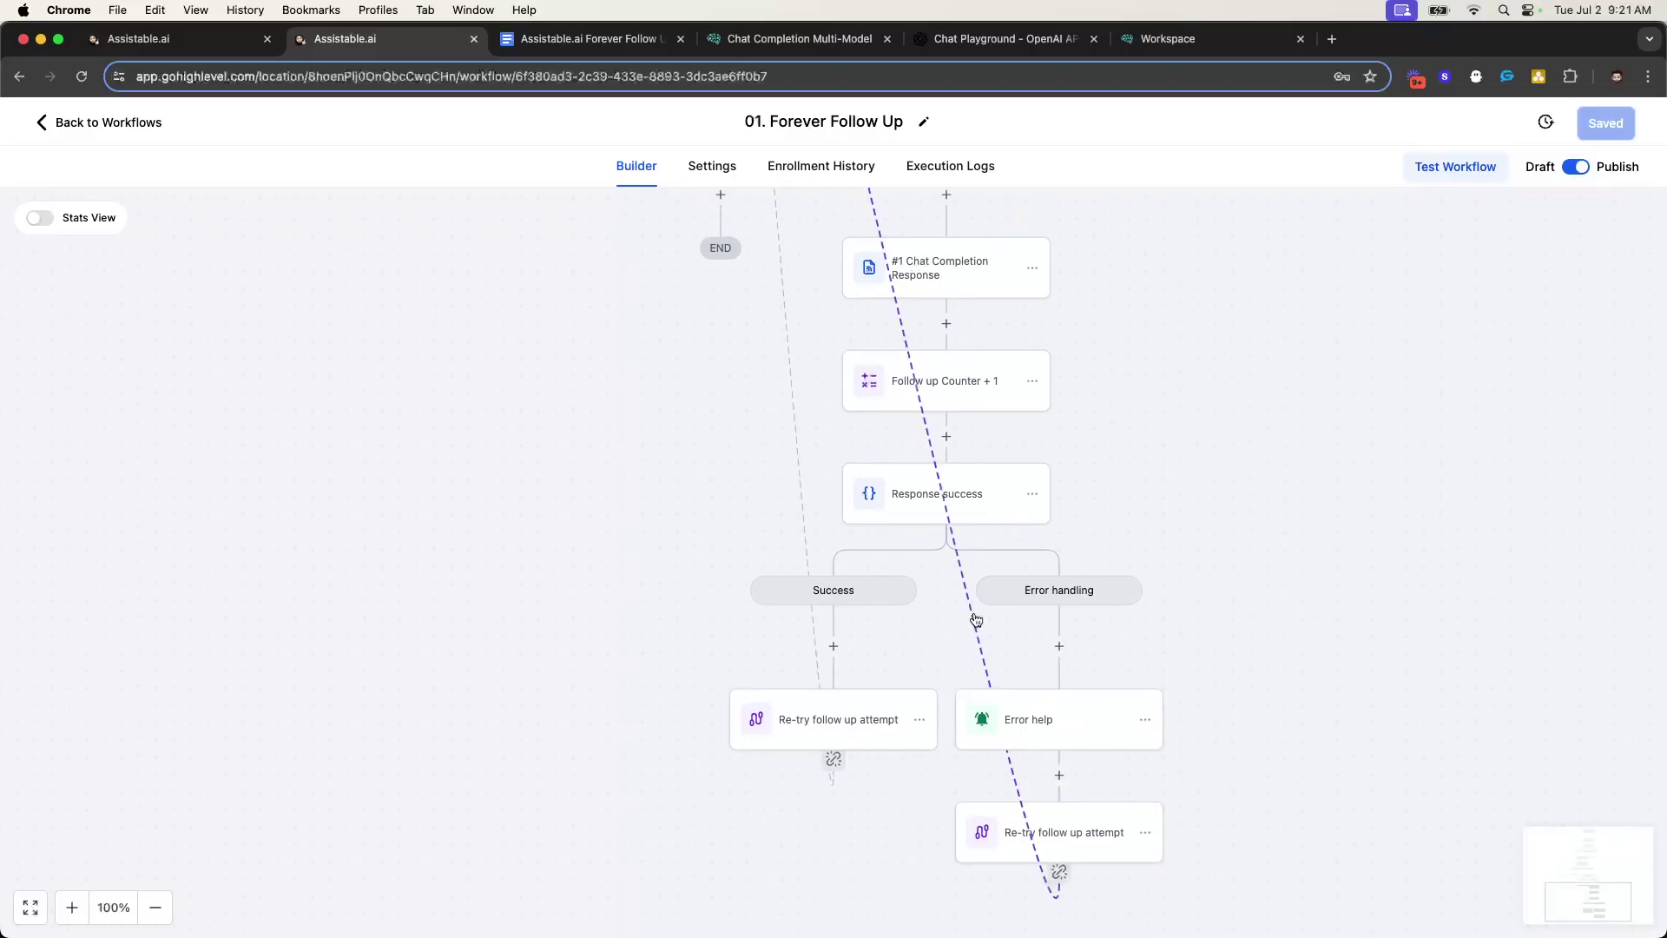
scroll(1153, 680, "up", 15)
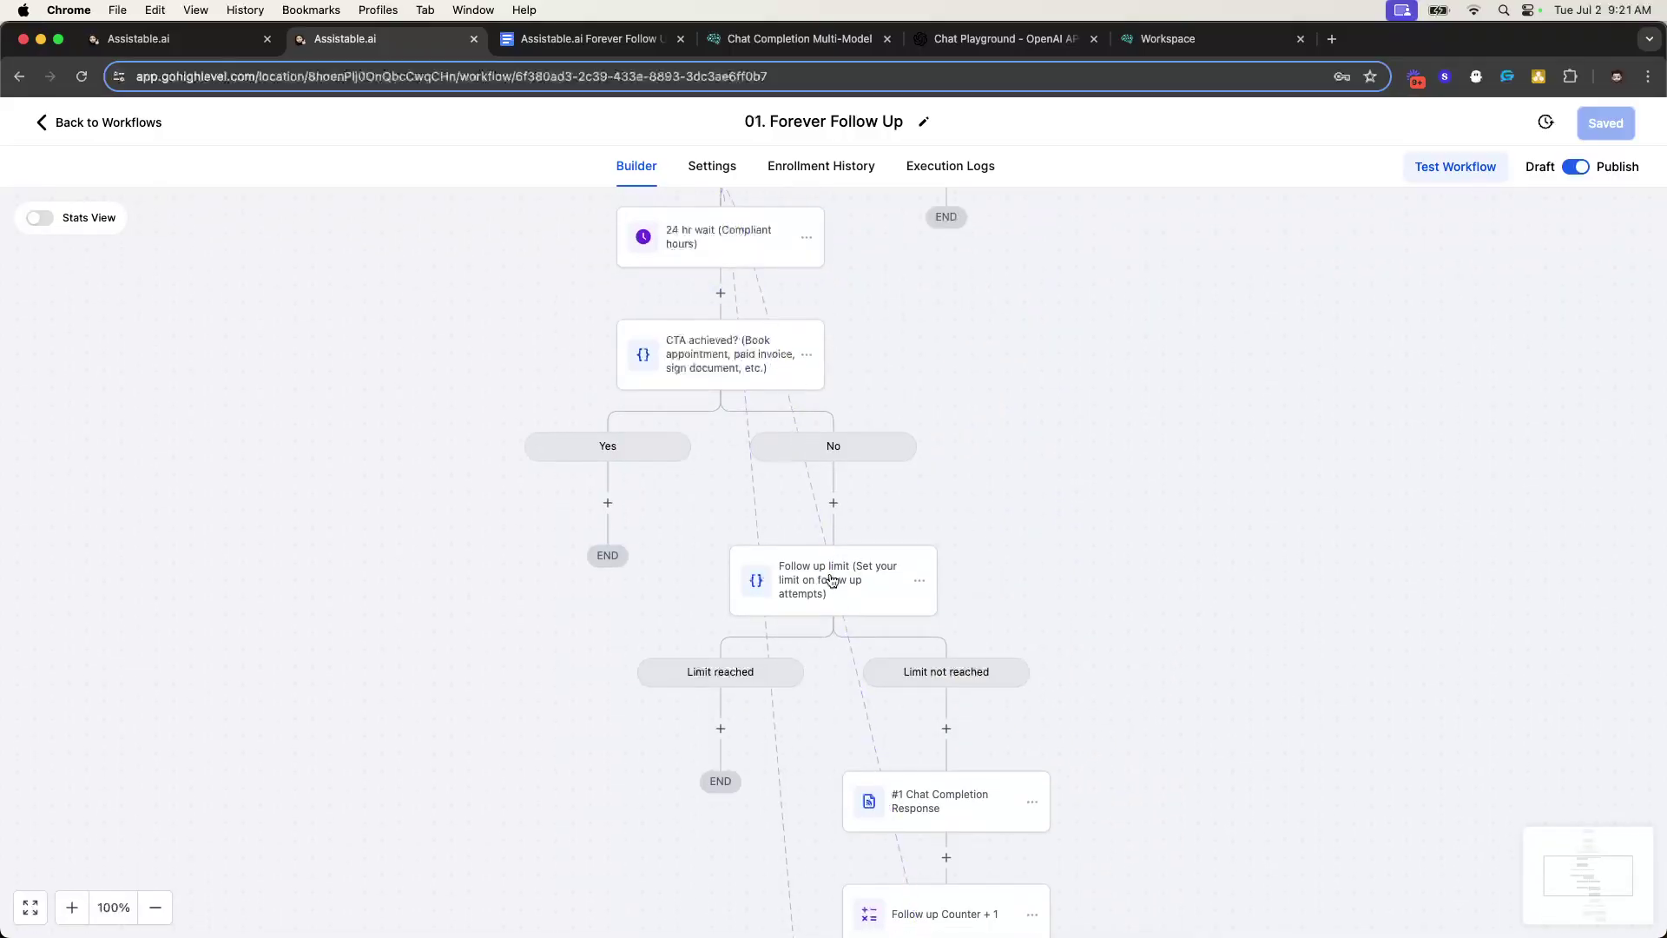
scroll(927, 618, "down", 4)
scroll(989, 685, "down", 10)
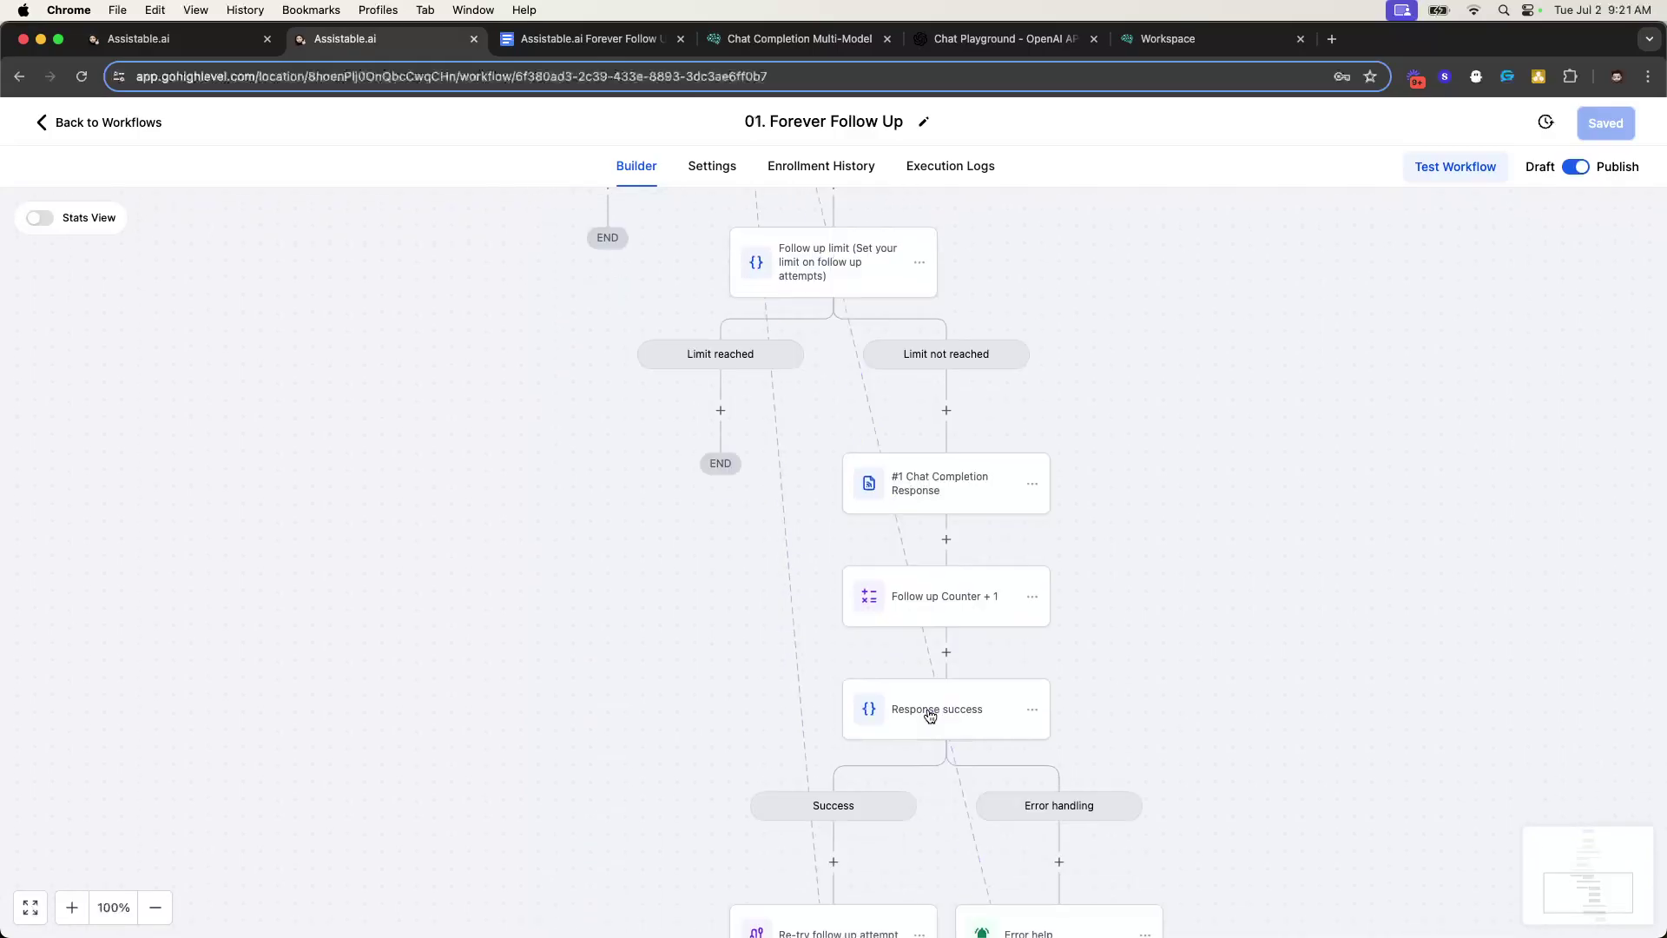
scroll(893, 660, "up", 16)
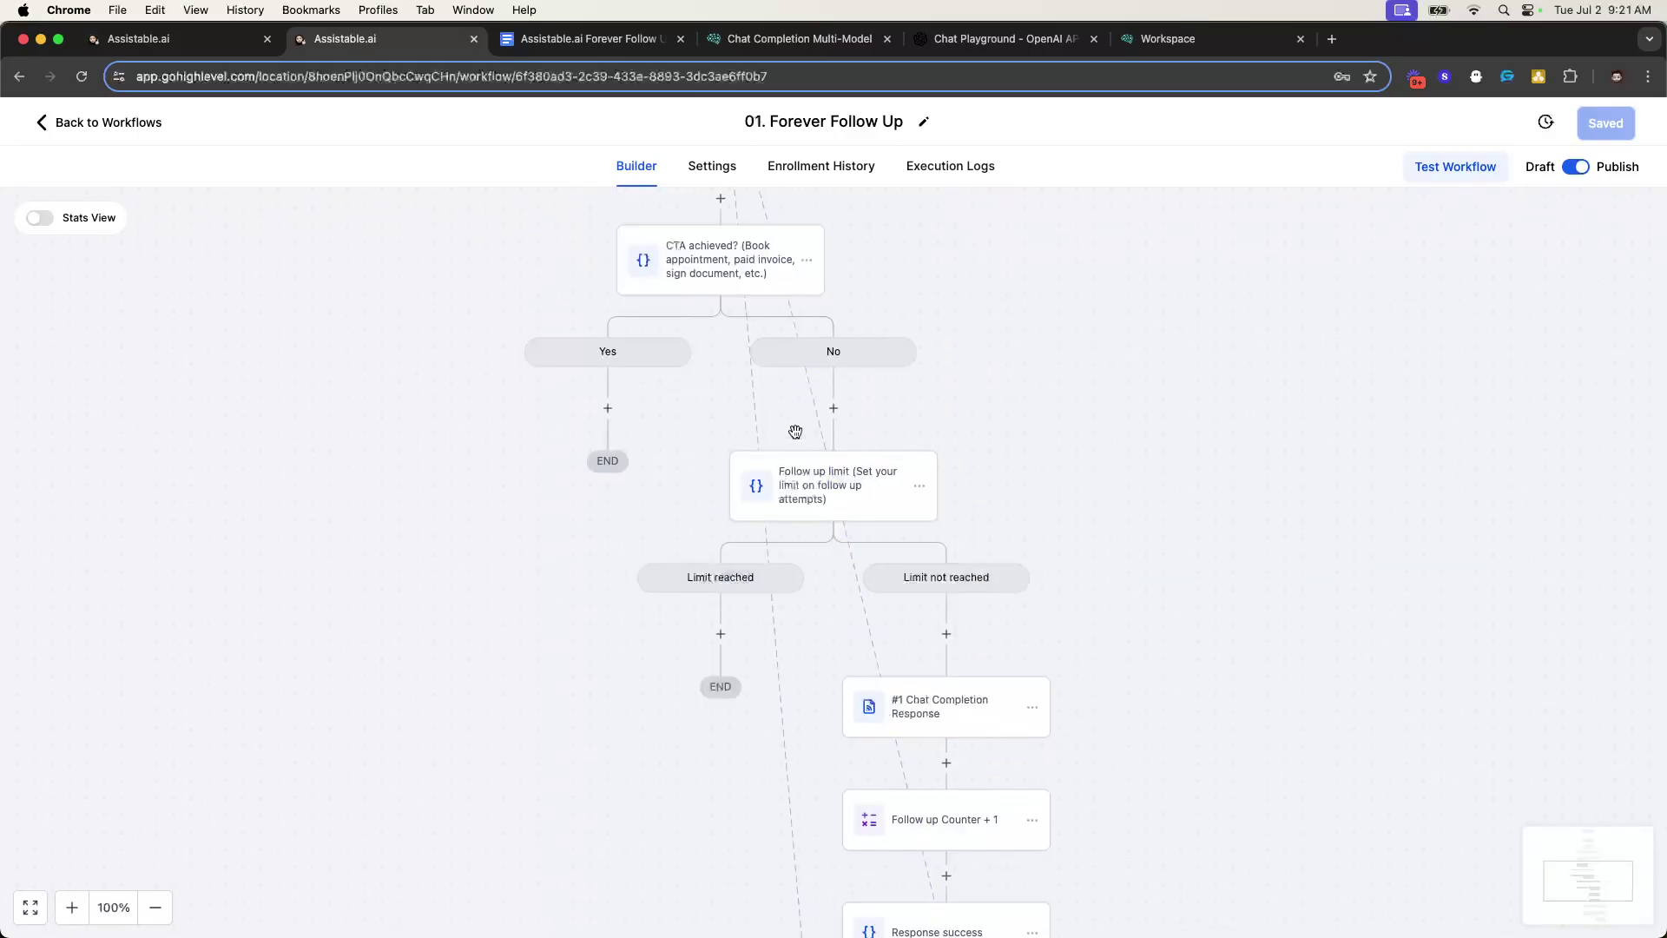
scroll(780, 681, "down", 7)
scroll(780, 680, "down", 7)
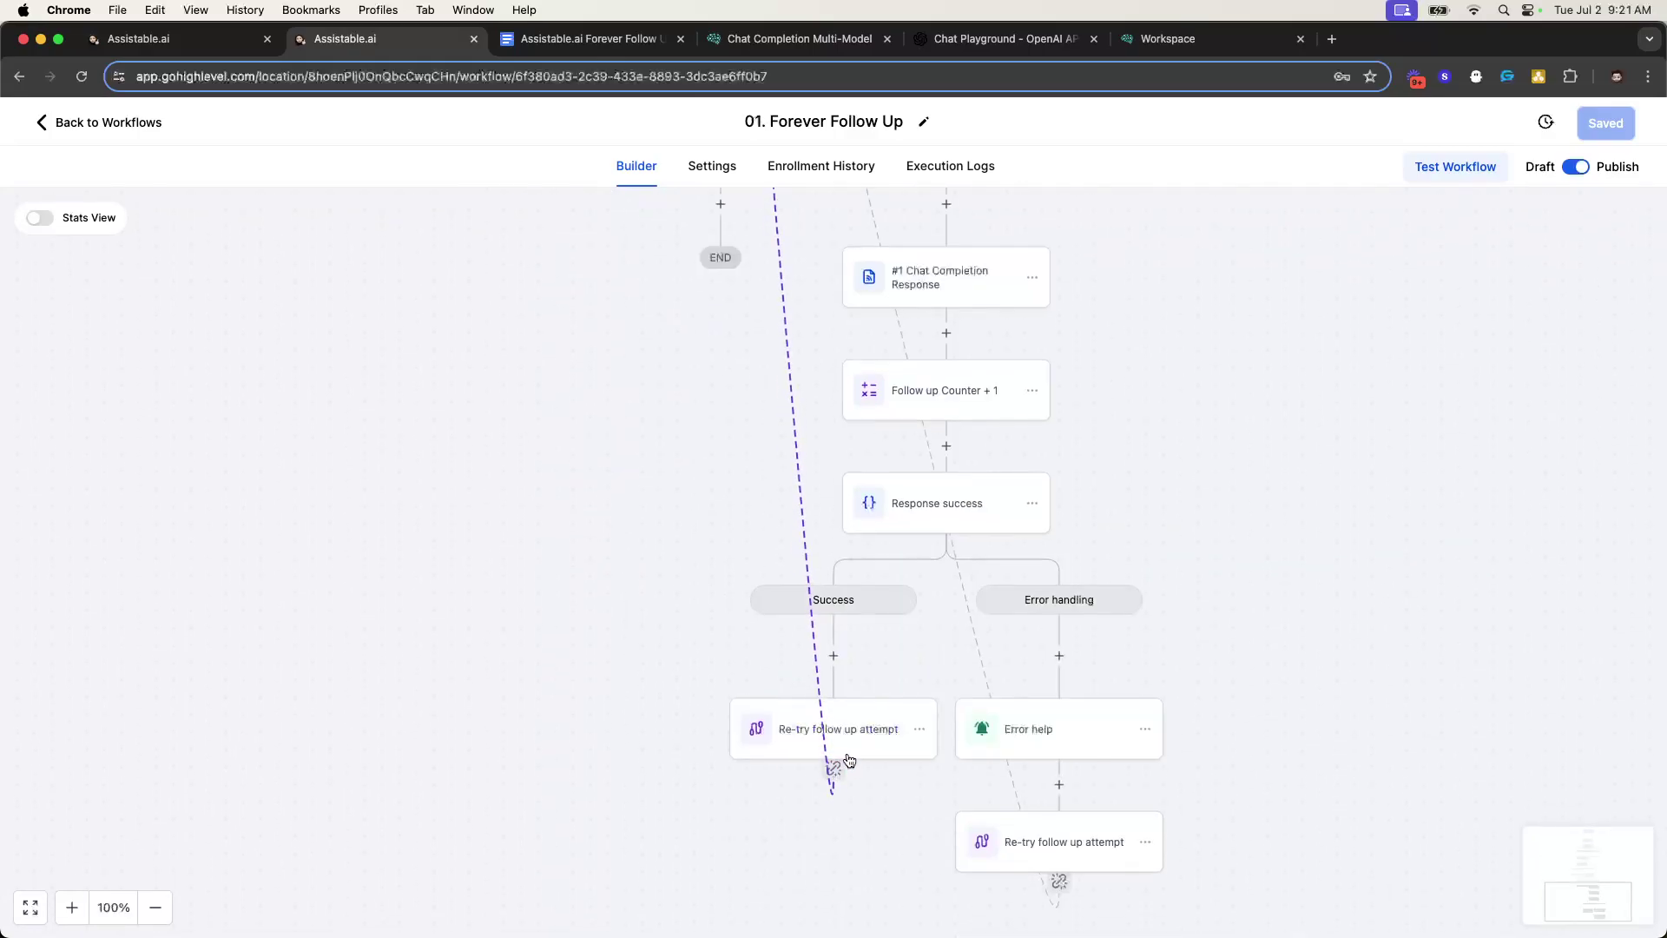
scroll(838, 765, "up", 16)
scroll(806, 480, "down", 17)
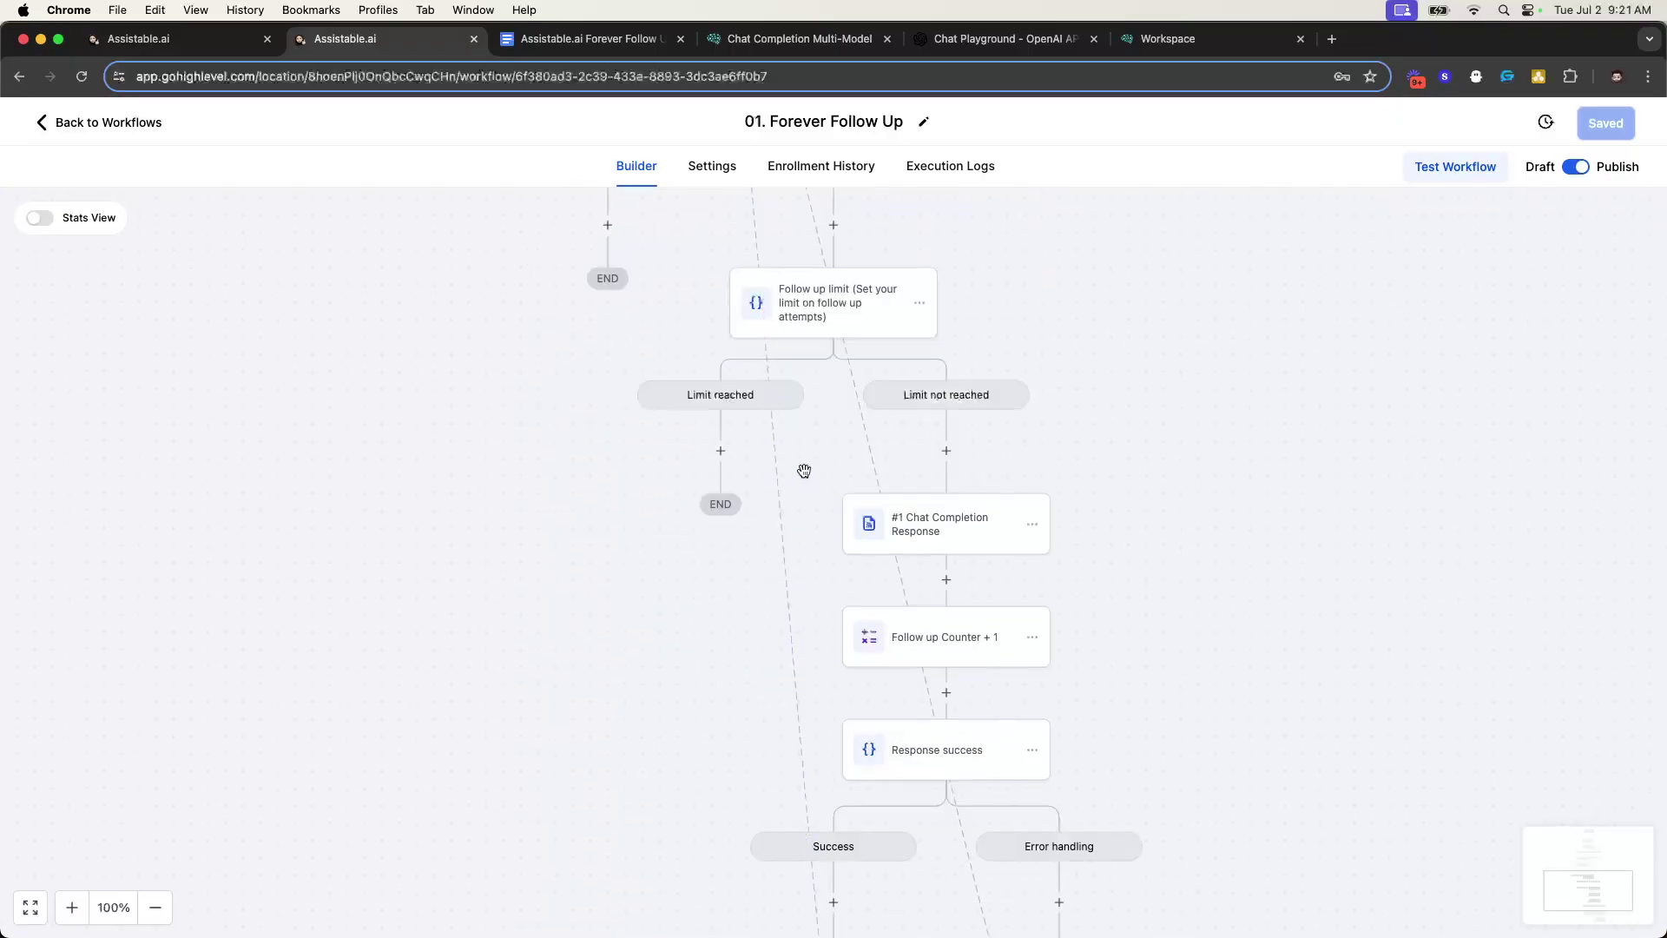
scroll(838, 373, "up", 12)
scroll(845, 421, "down", 4)
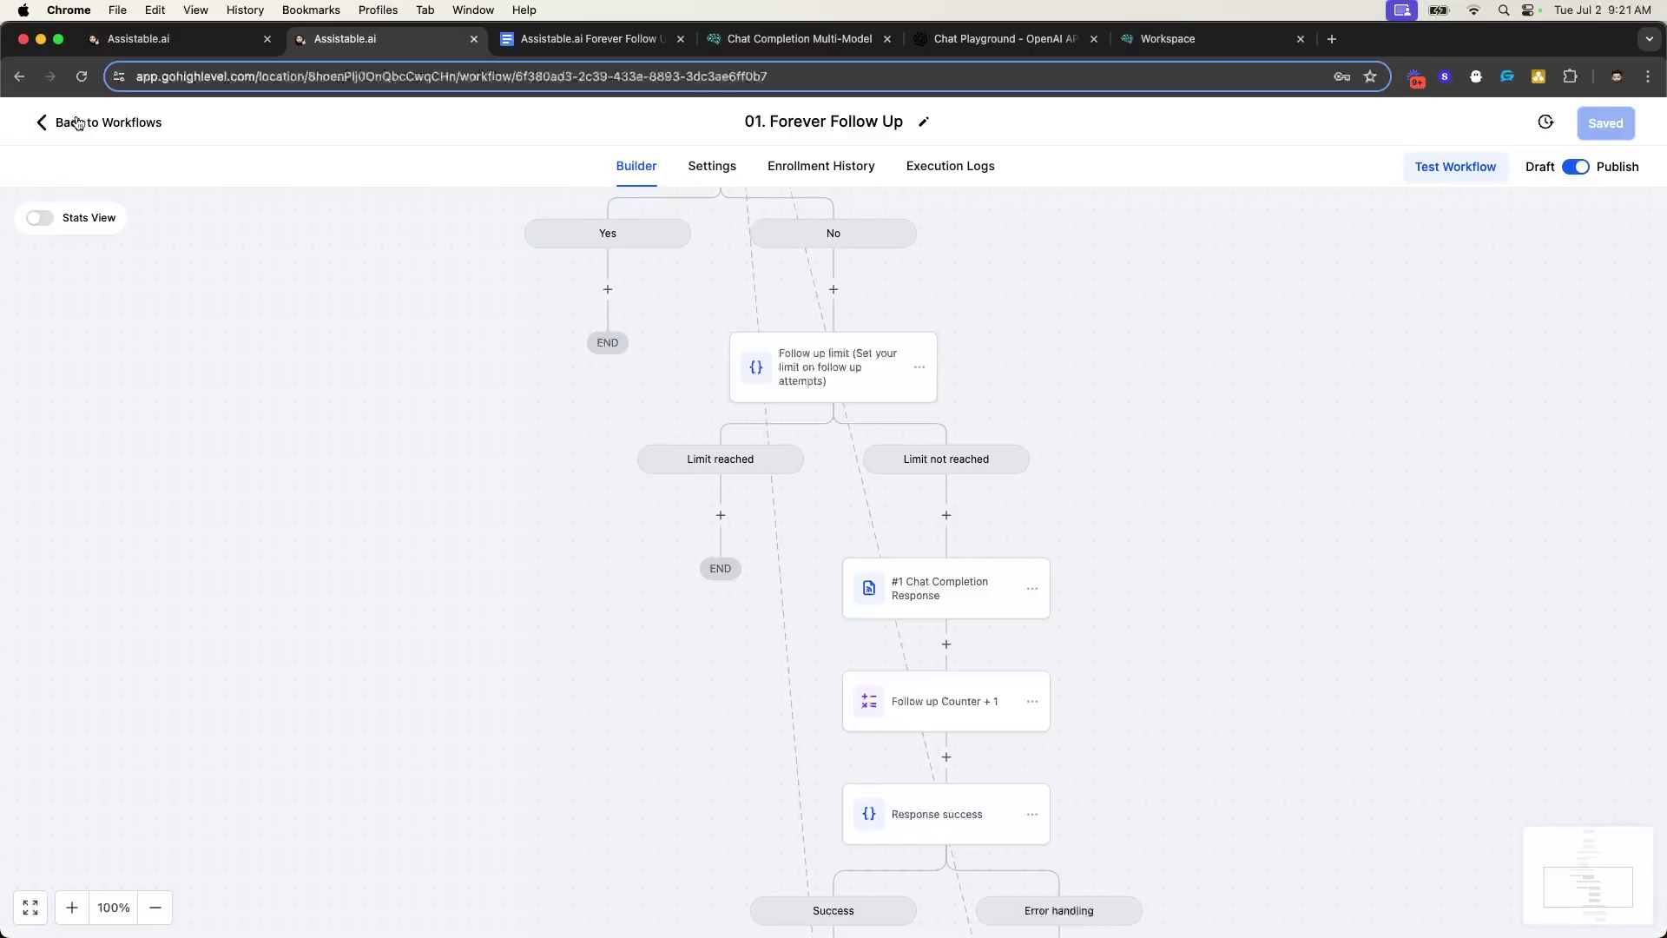
scroll(760, 396, "down", 6)
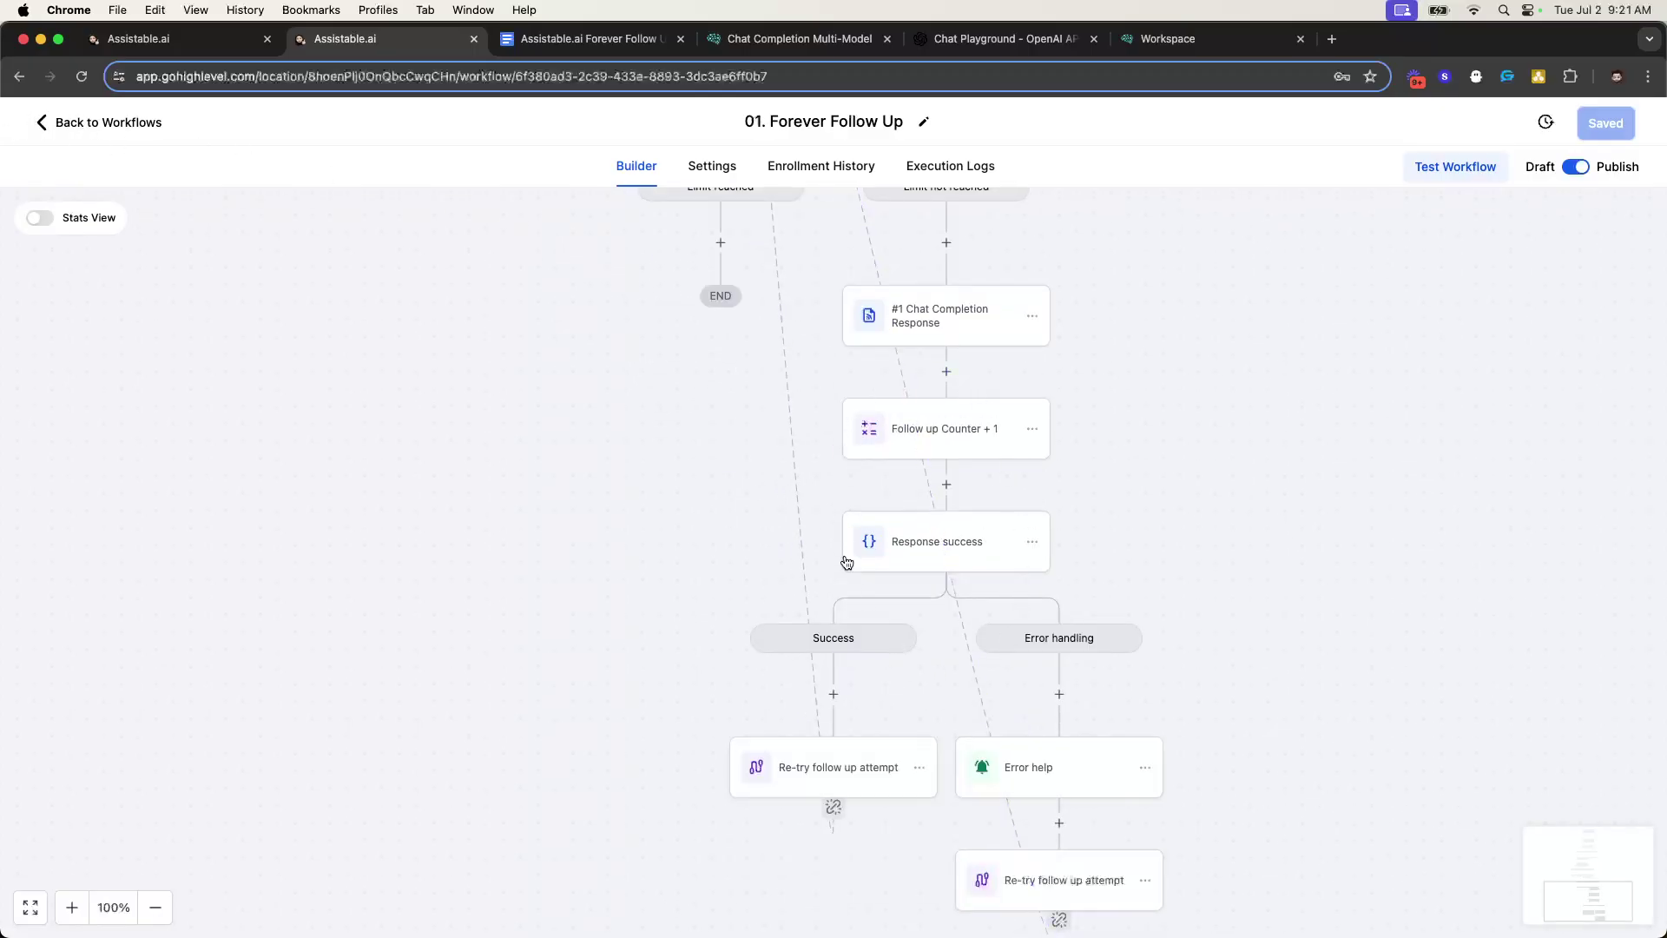
scroll(848, 435, "up", 10)
scroll(949, 431, "down", 6)
scroll(826, 398, "up", 8)
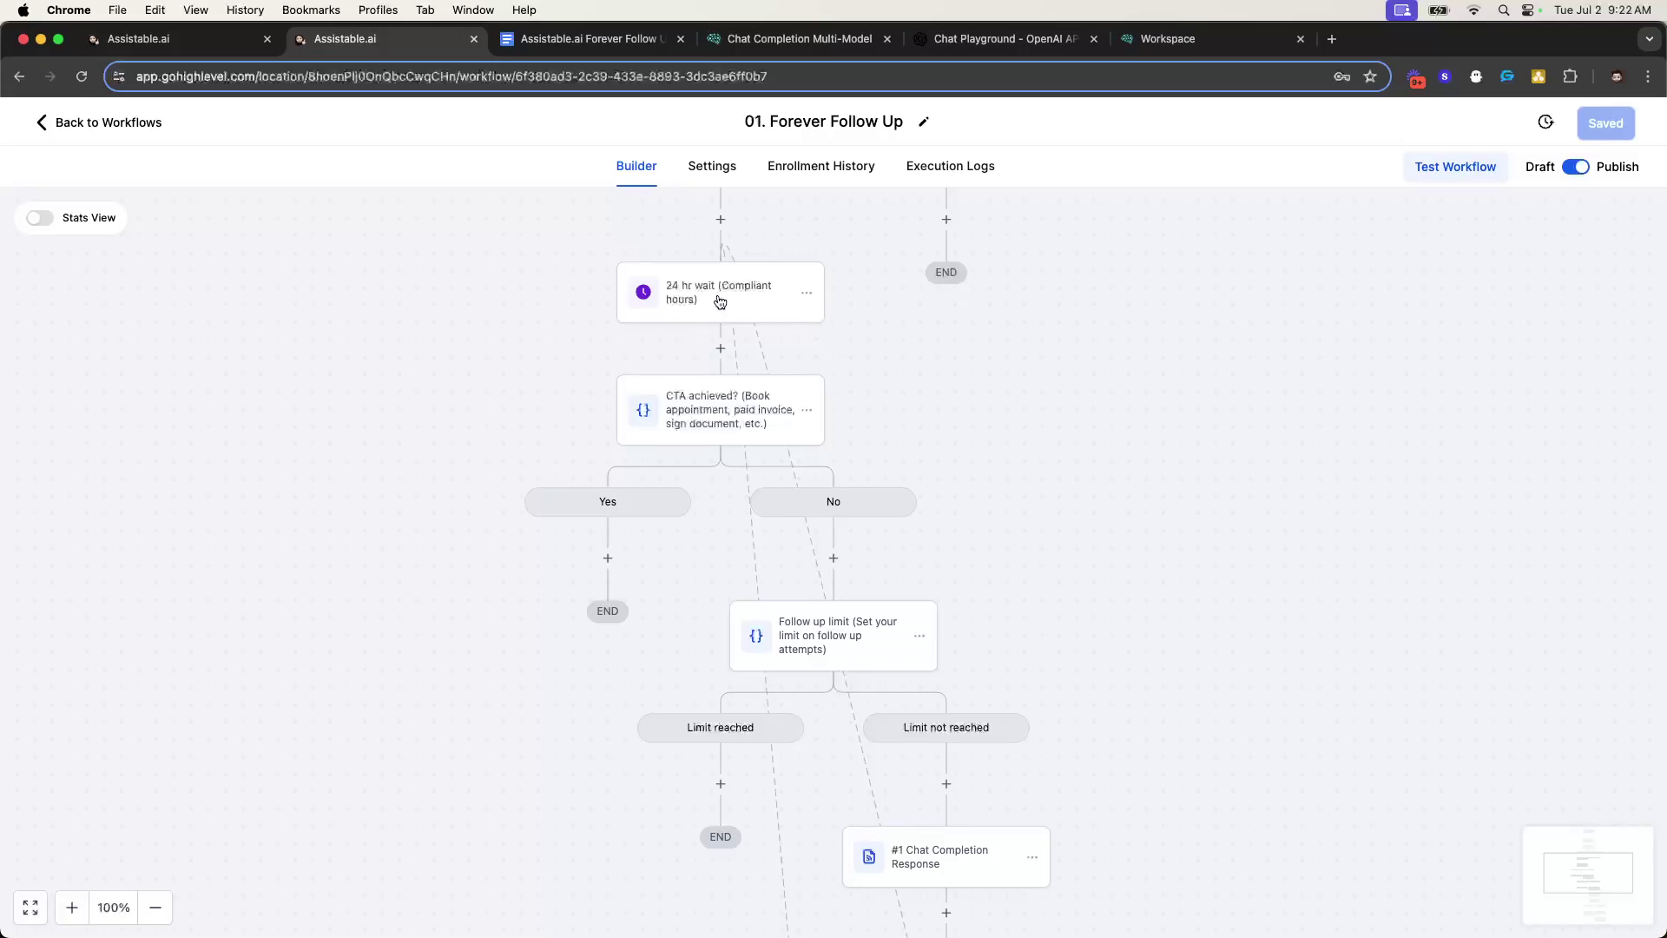
scroll(804, 331, "down", 6)
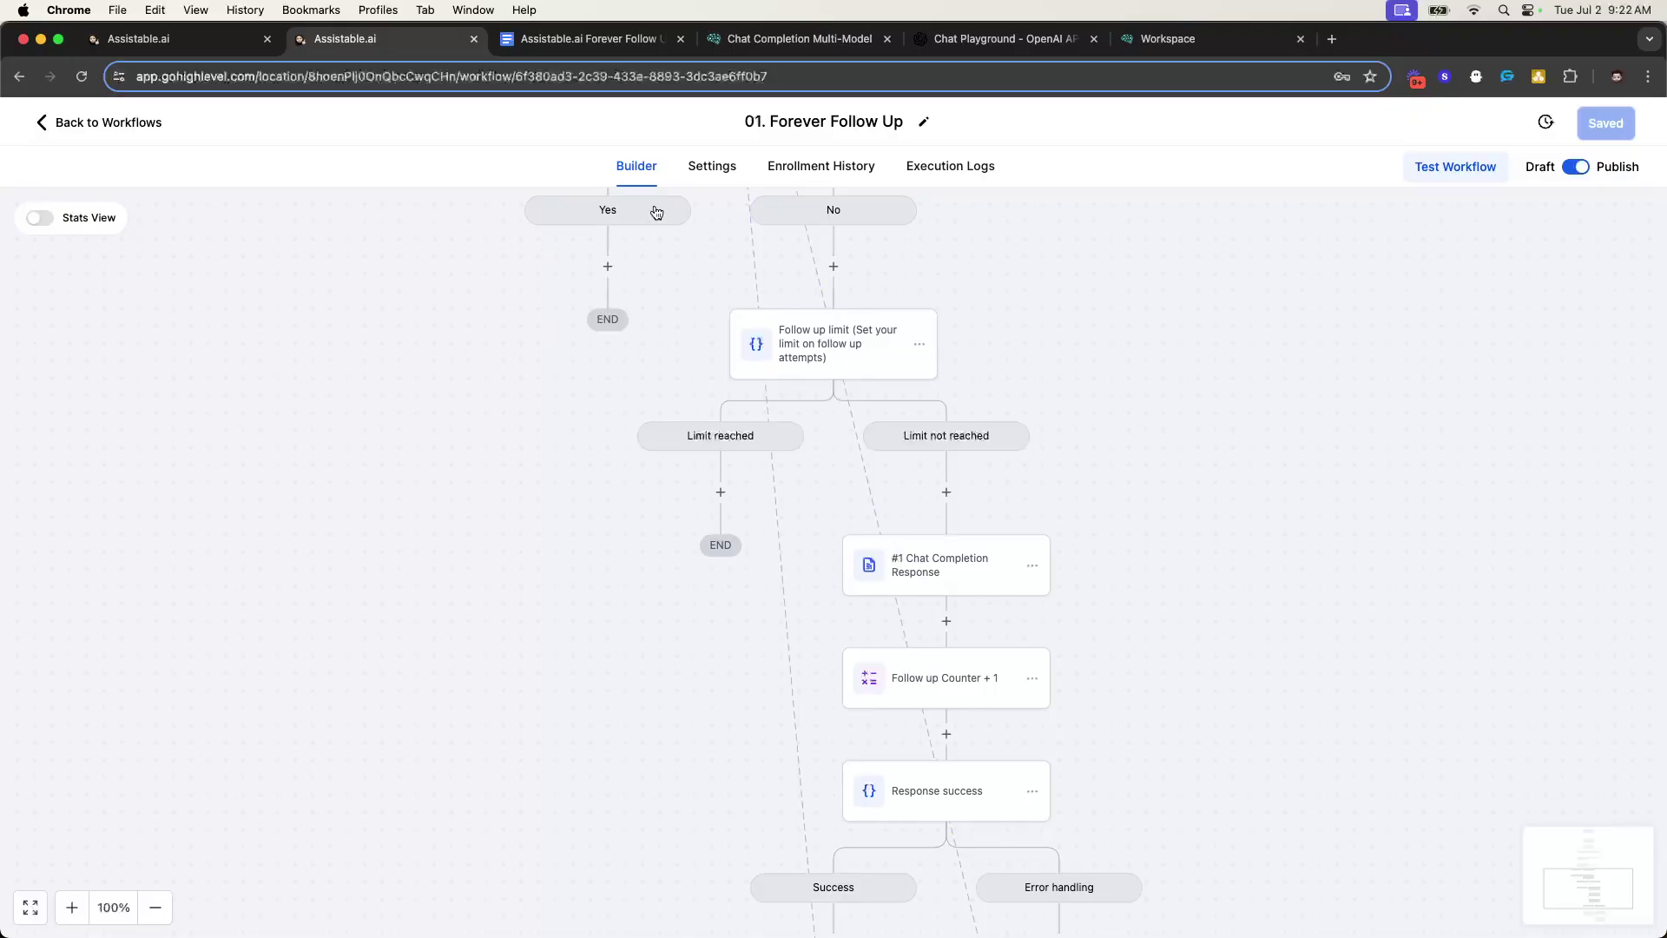
scroll(656, 213, "up", 3)
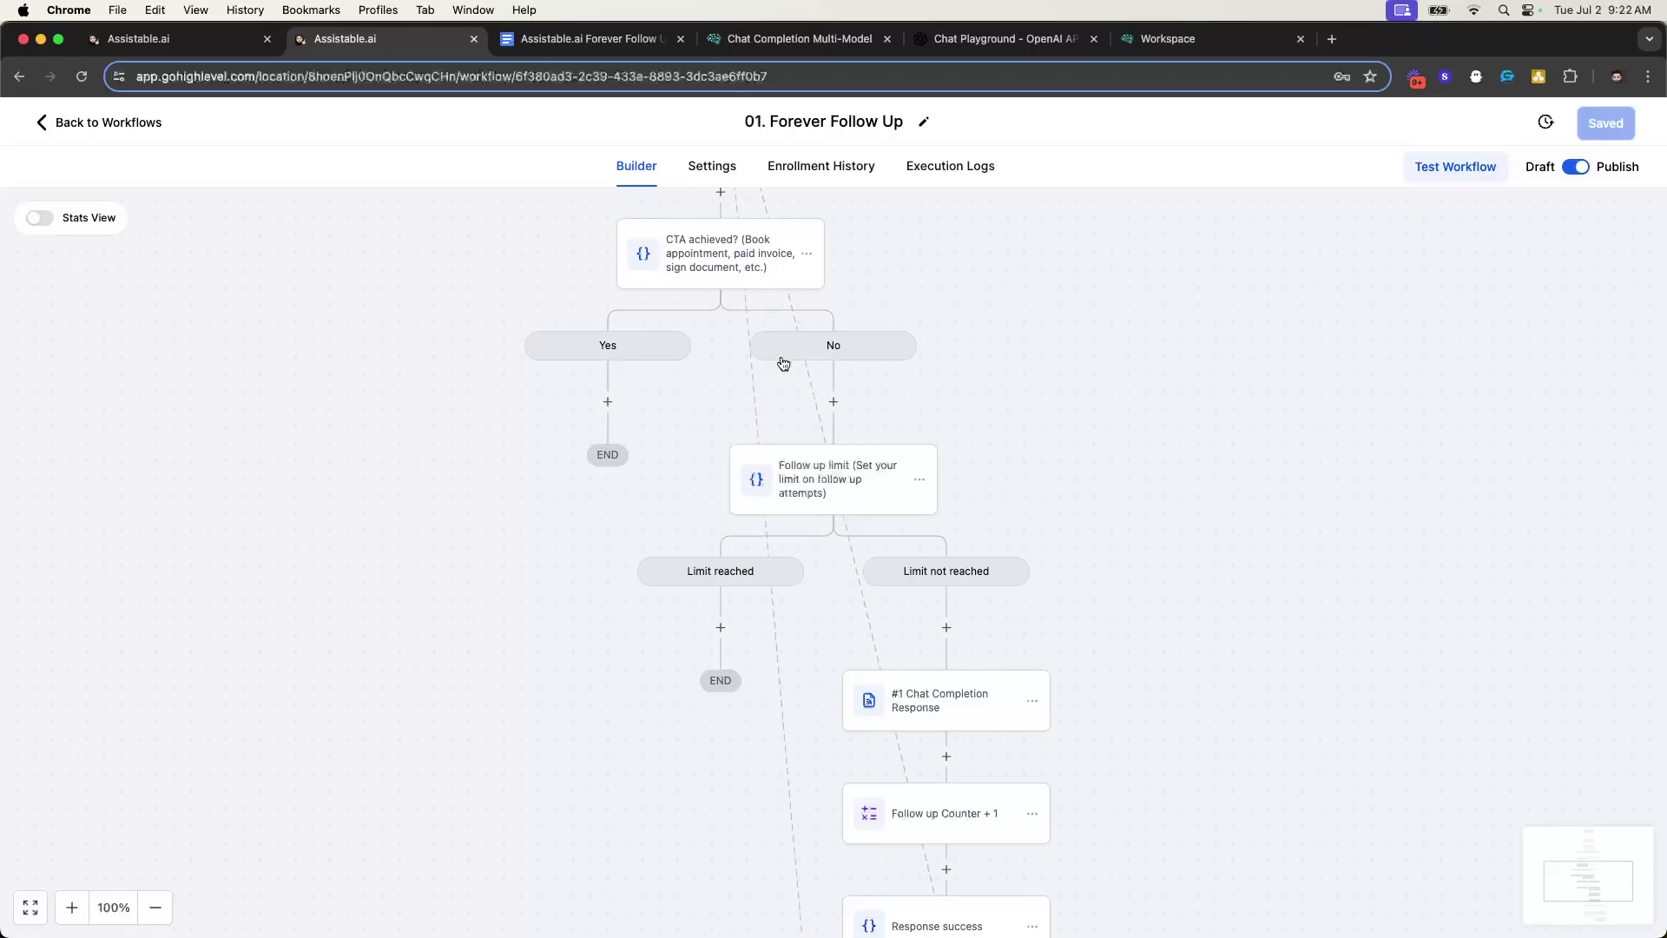
scroll(783, 360, "down", 4)
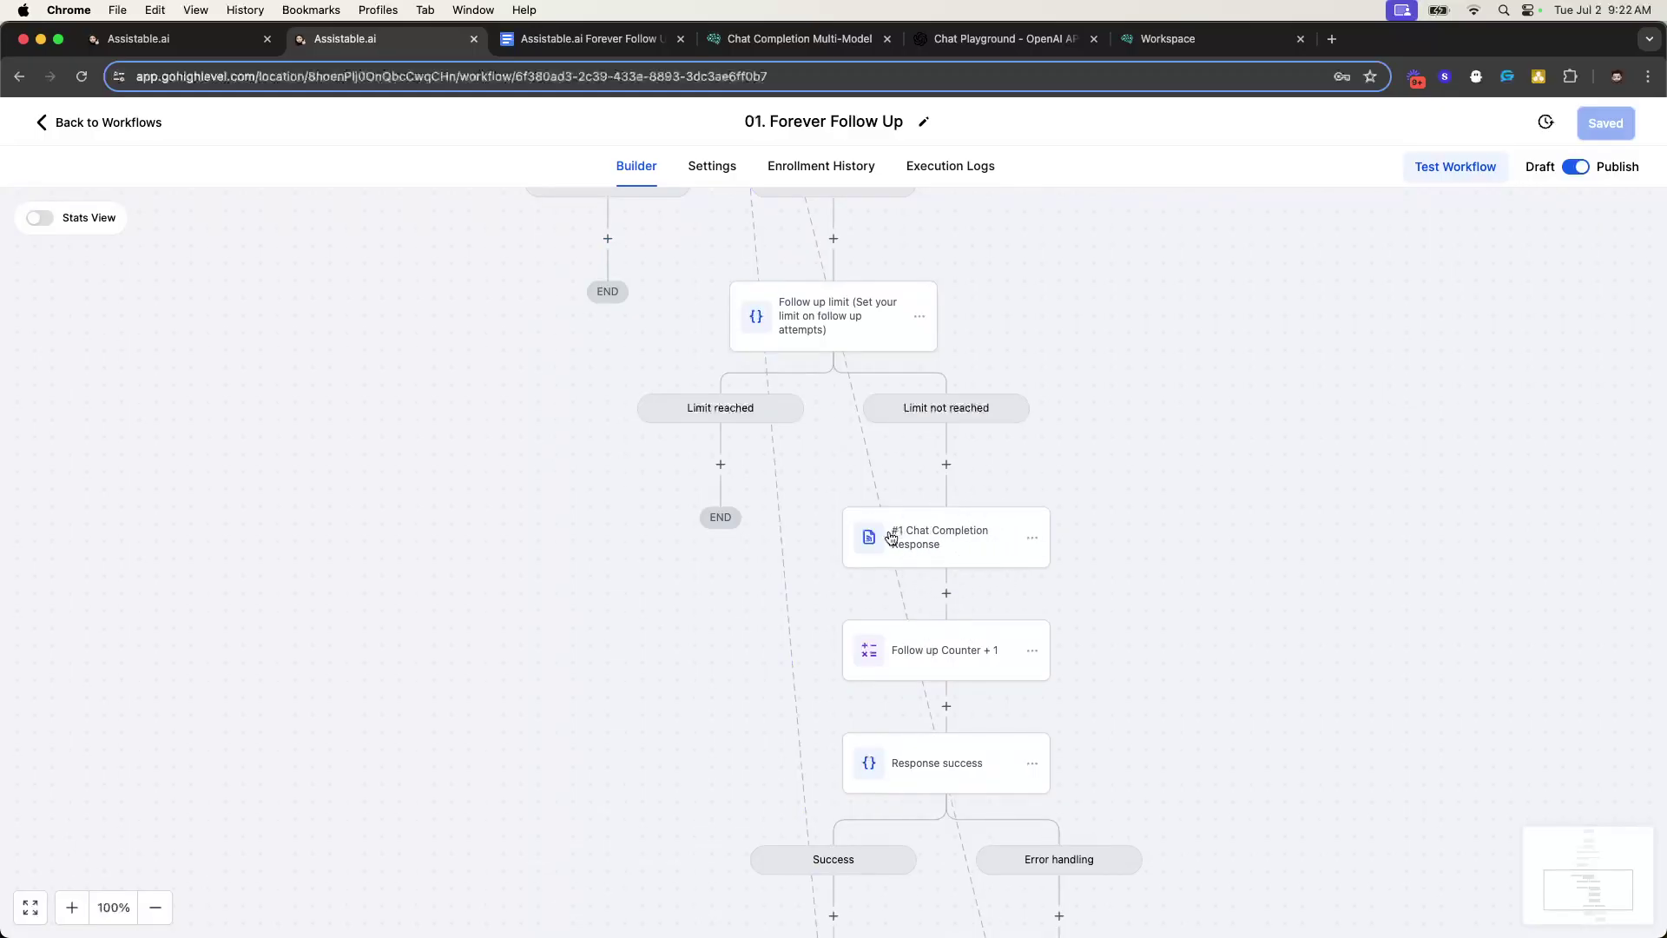
scroll(960, 521, "up", 5)
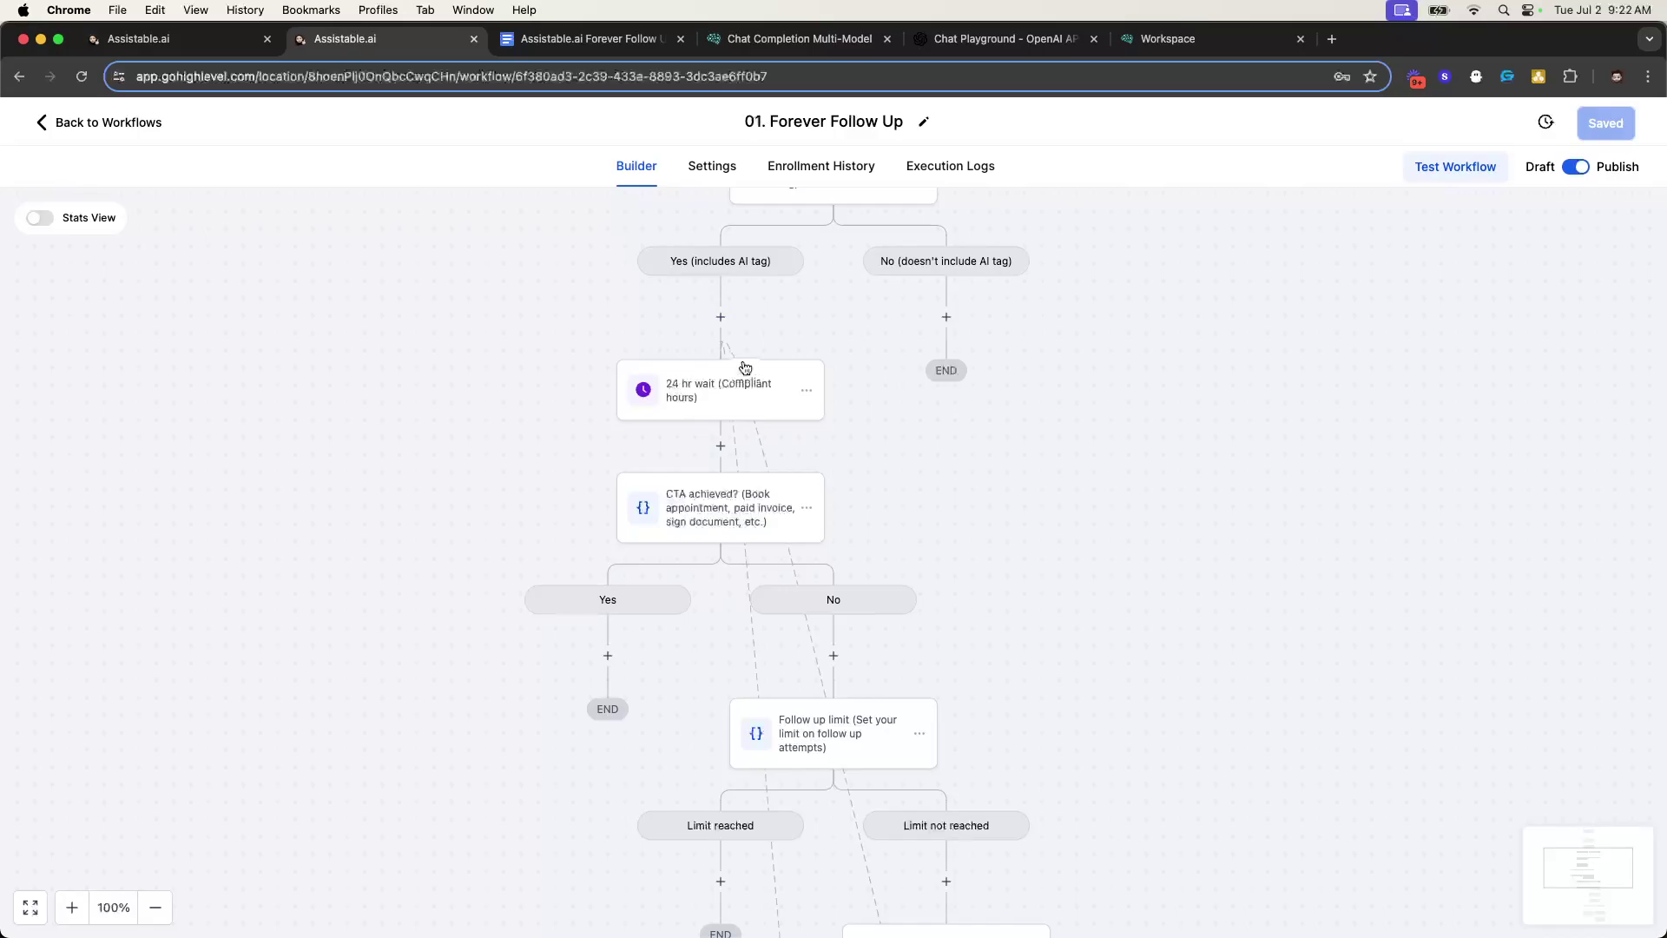
scroll(747, 335, "down", 1)
scroll(765, 364, "down", 5)
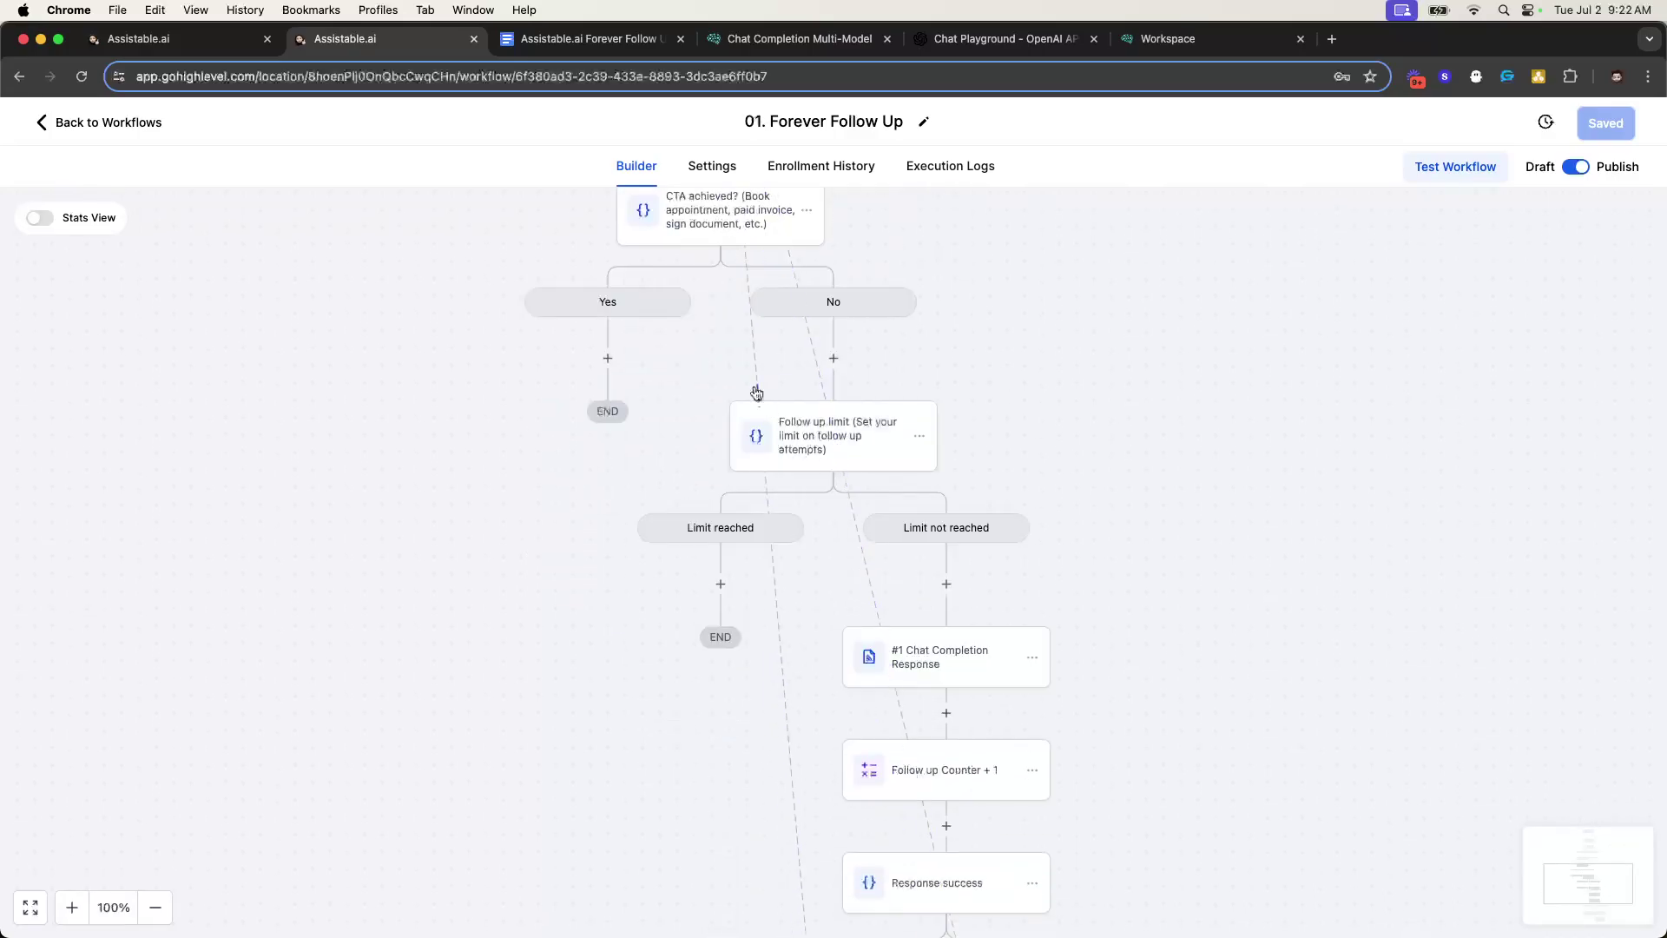
scroll(948, 465, "down", 6)
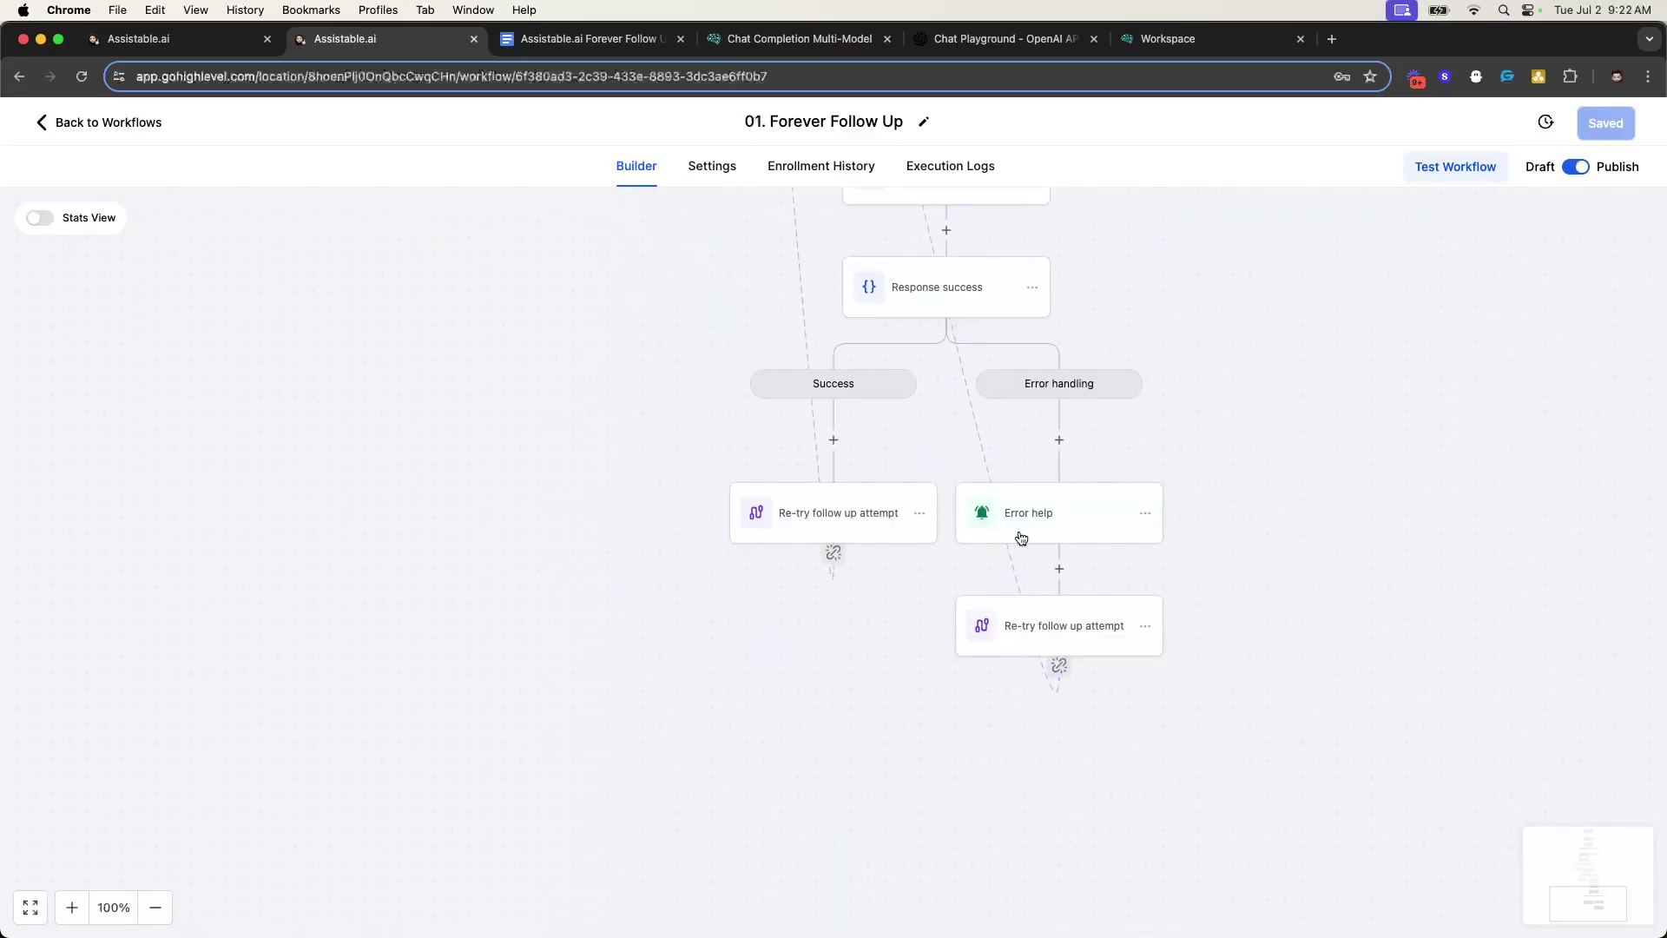
scroll(999, 486, "down", 3)
scroll(972, 373, "up", 6)
- Check that 02. Goal Achieved's Remove from Workflow step targets 01. Forever Follow Up
left_click(110, 123)
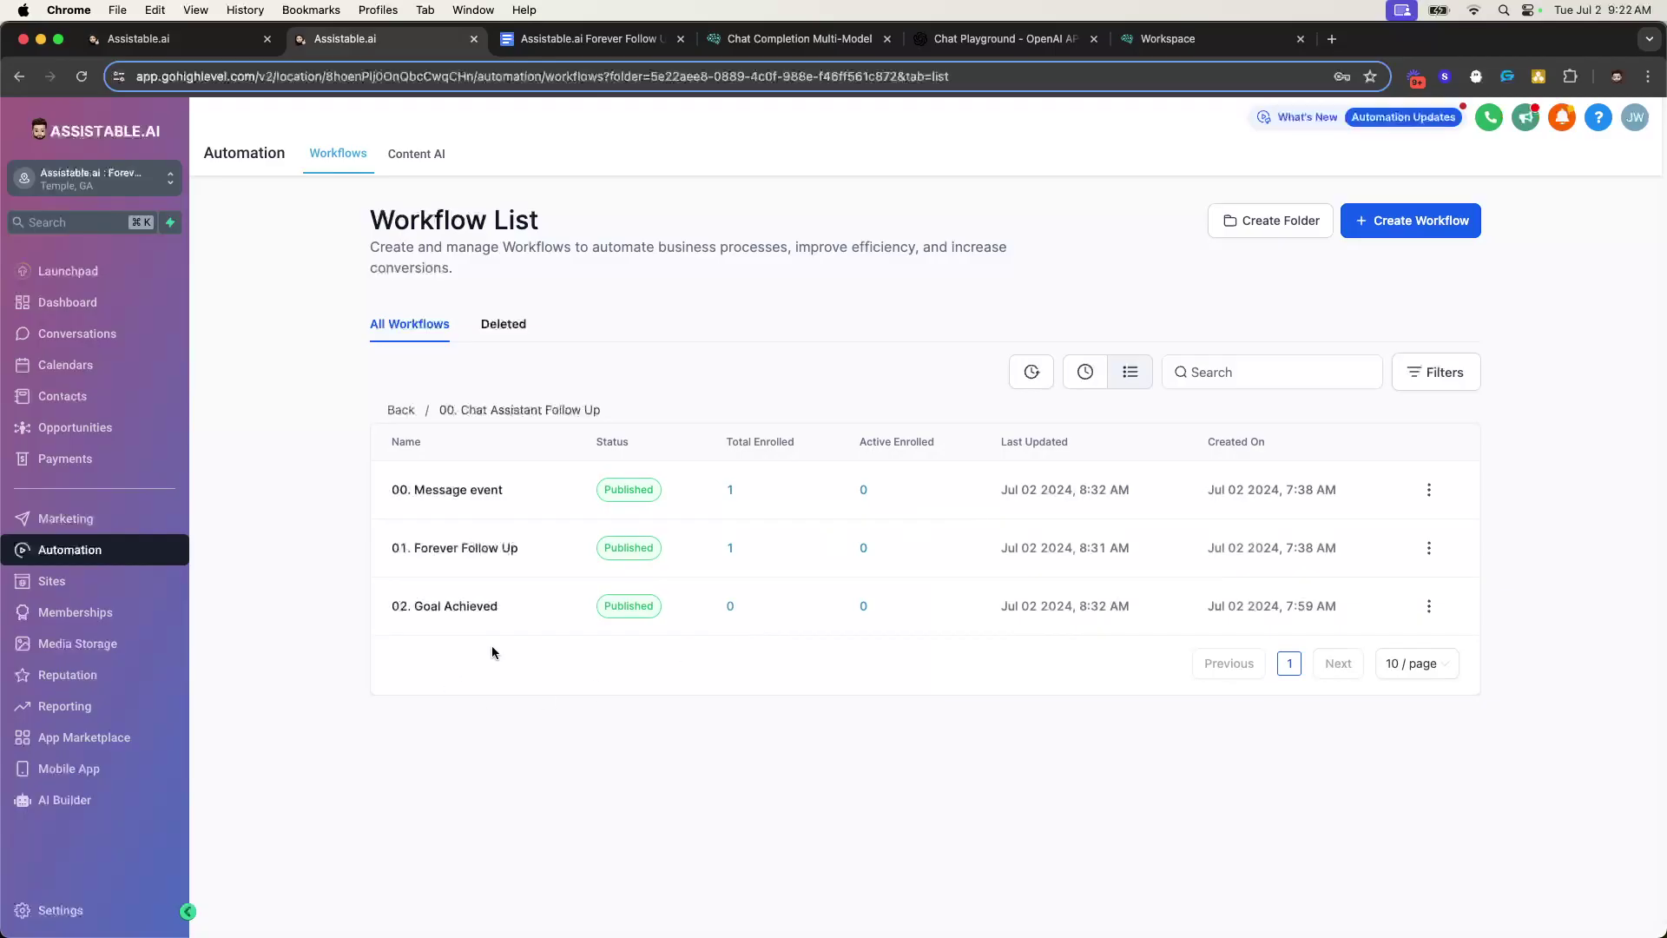
left_click(441, 603)
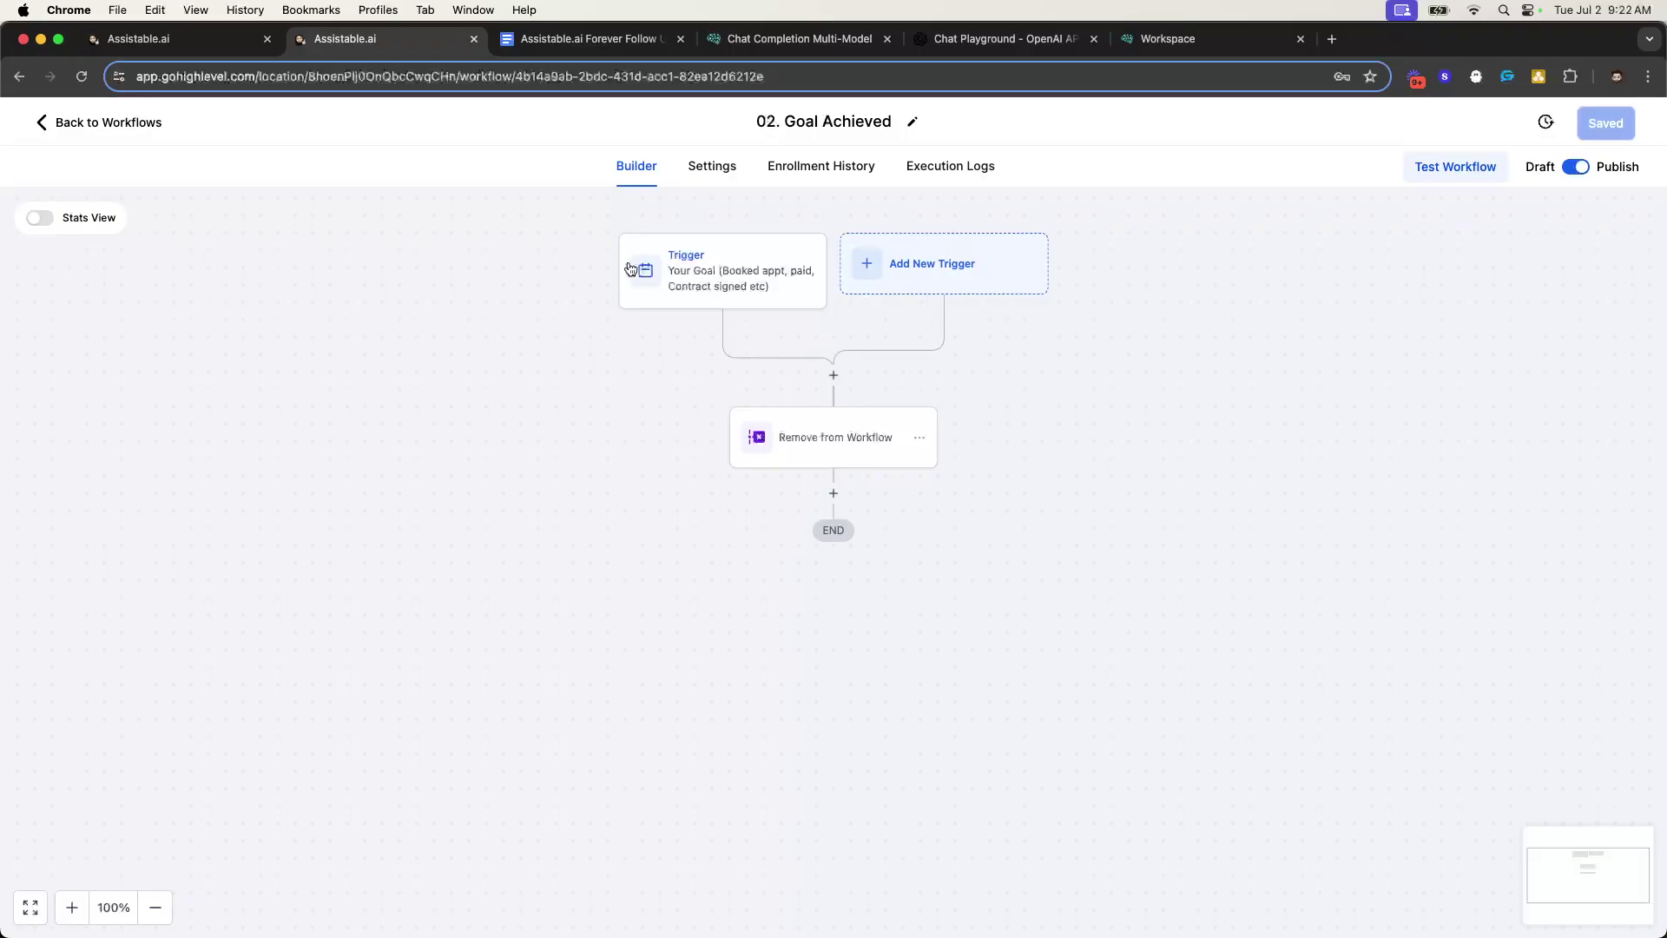
left_click(848, 435)
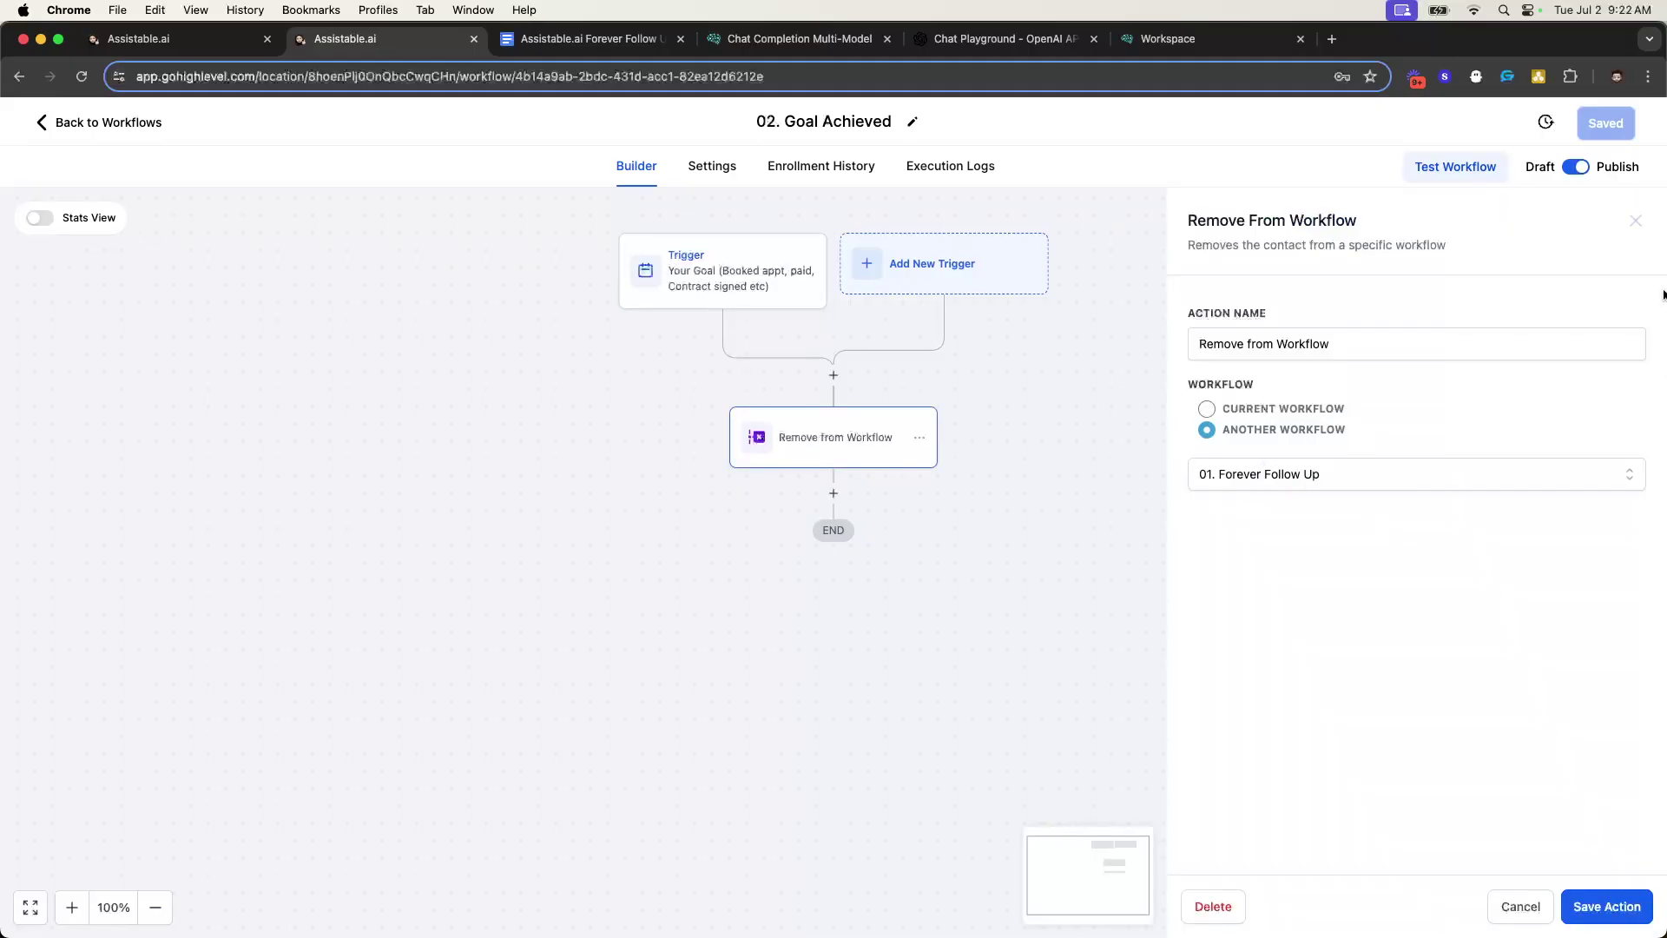
left_click(1636, 220)
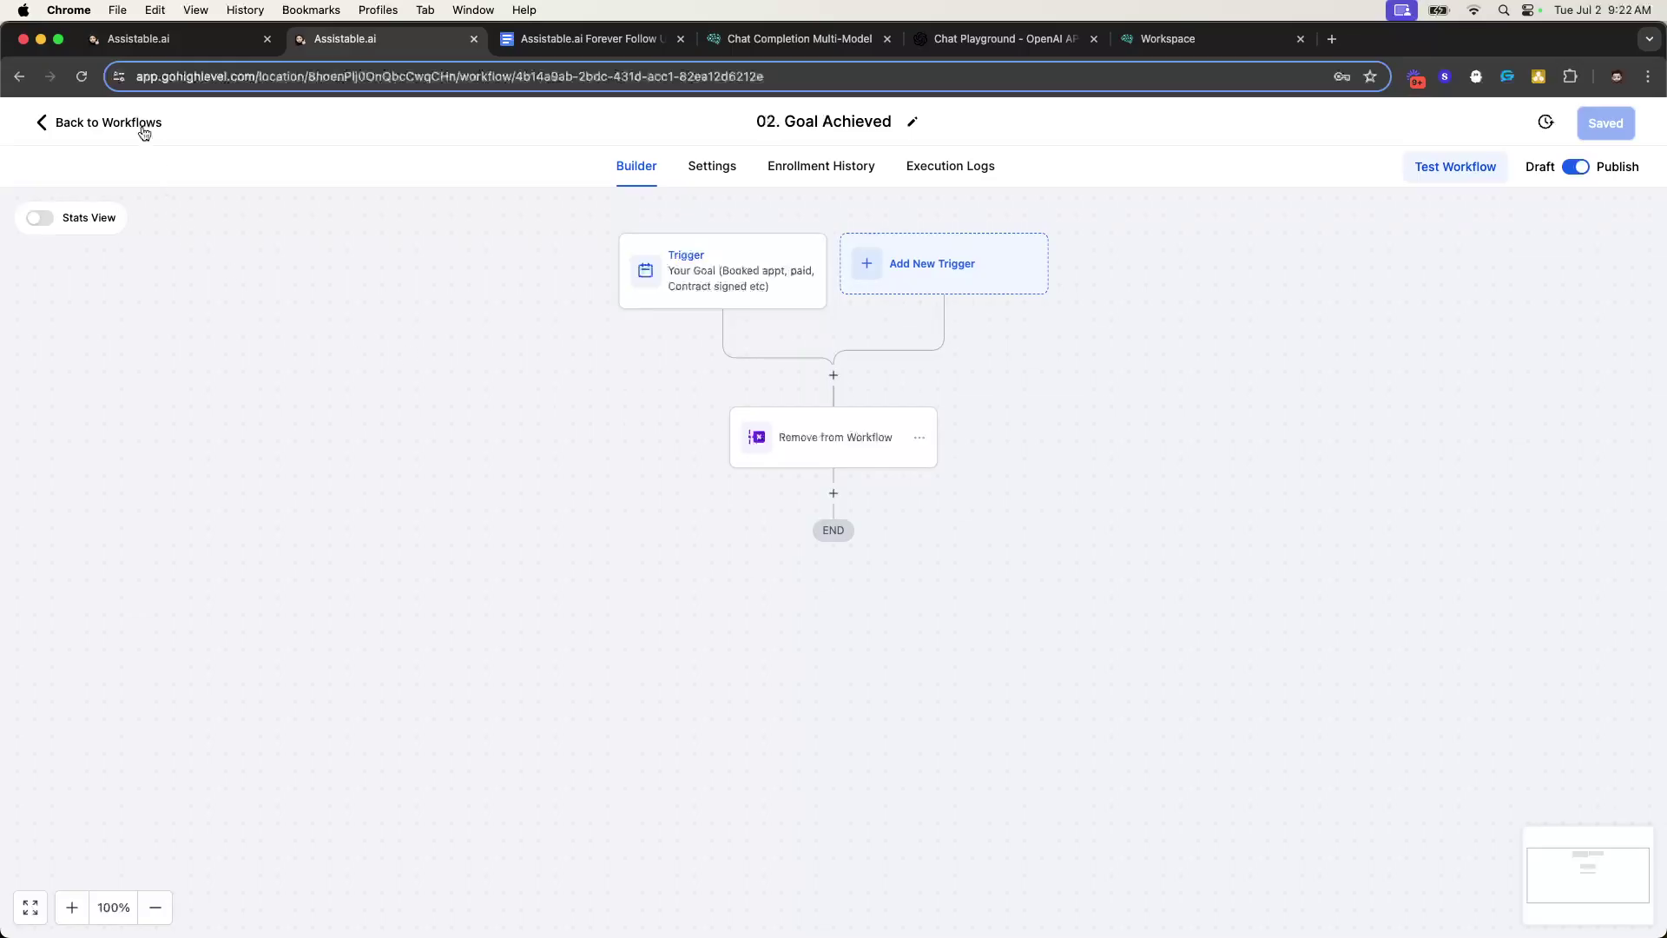
left_click(143, 131)
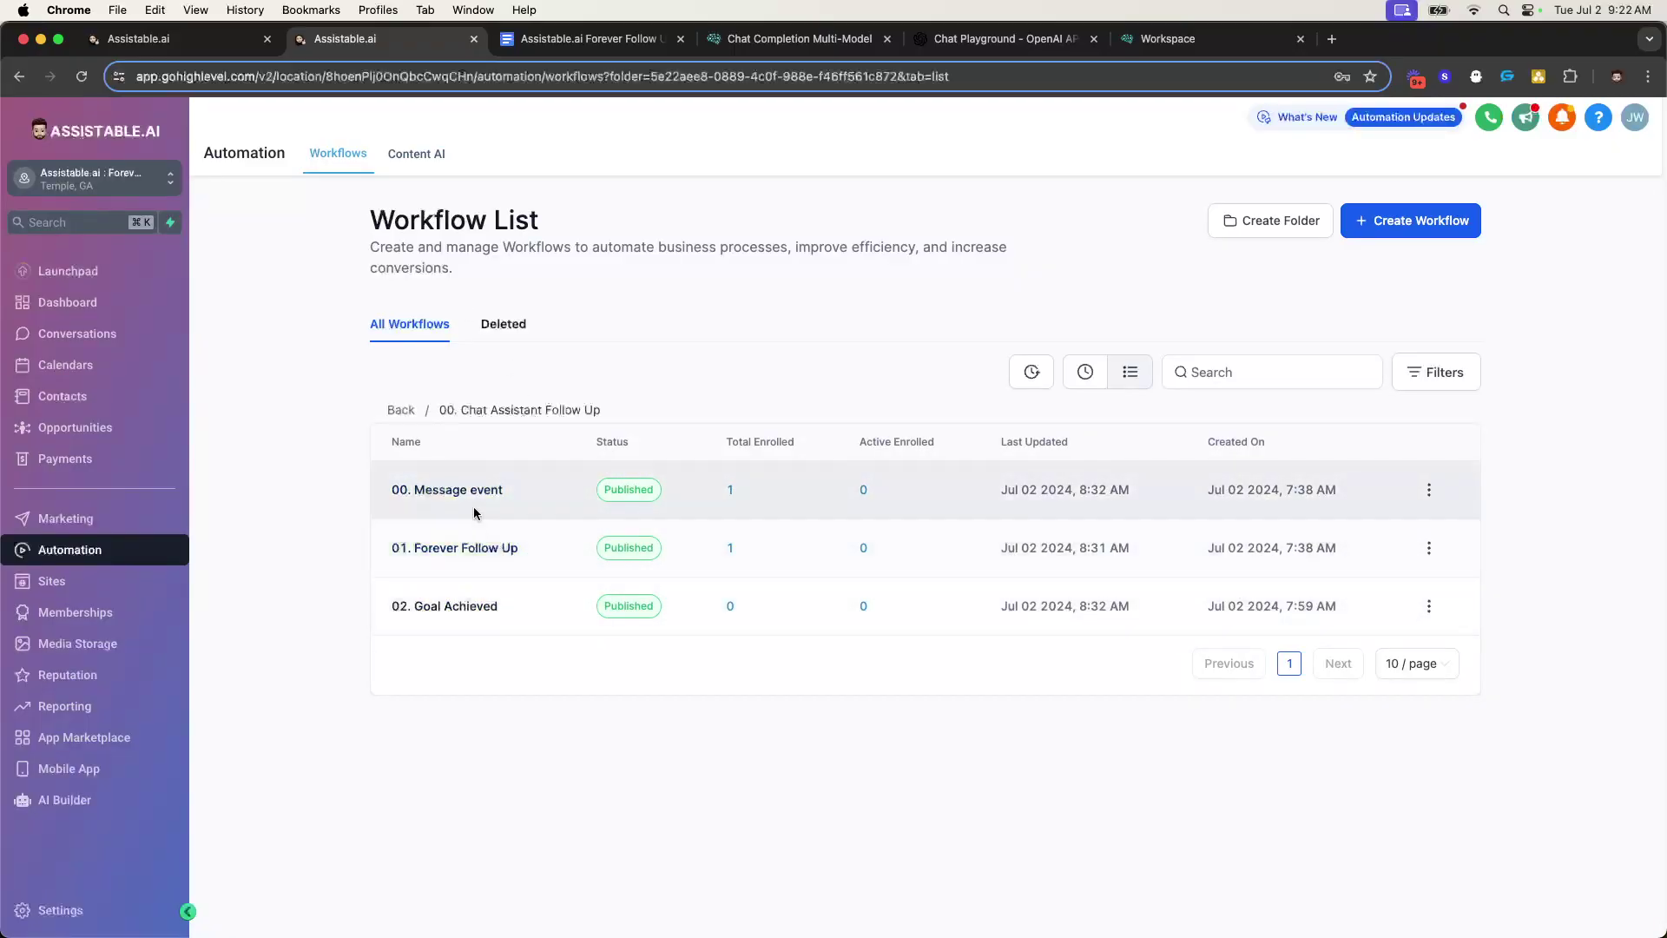
- Return to the top-level workflow folders and bring up the Forever Follow Up Walkthrough document
left_click(399, 410)
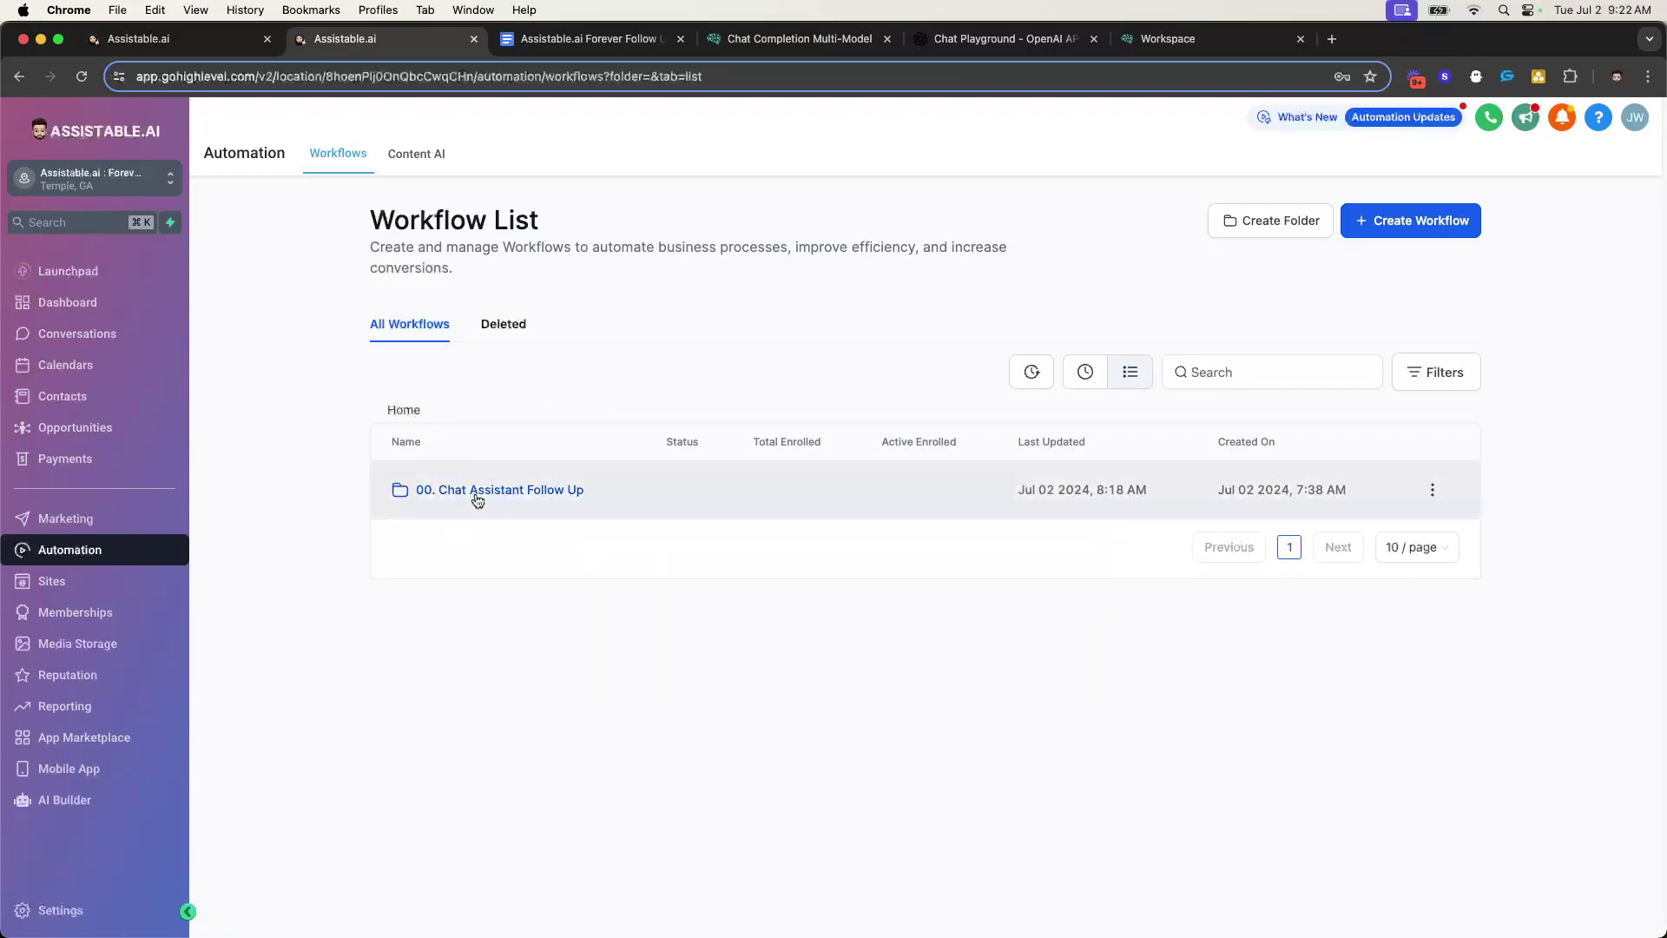
left_click(475, 492)
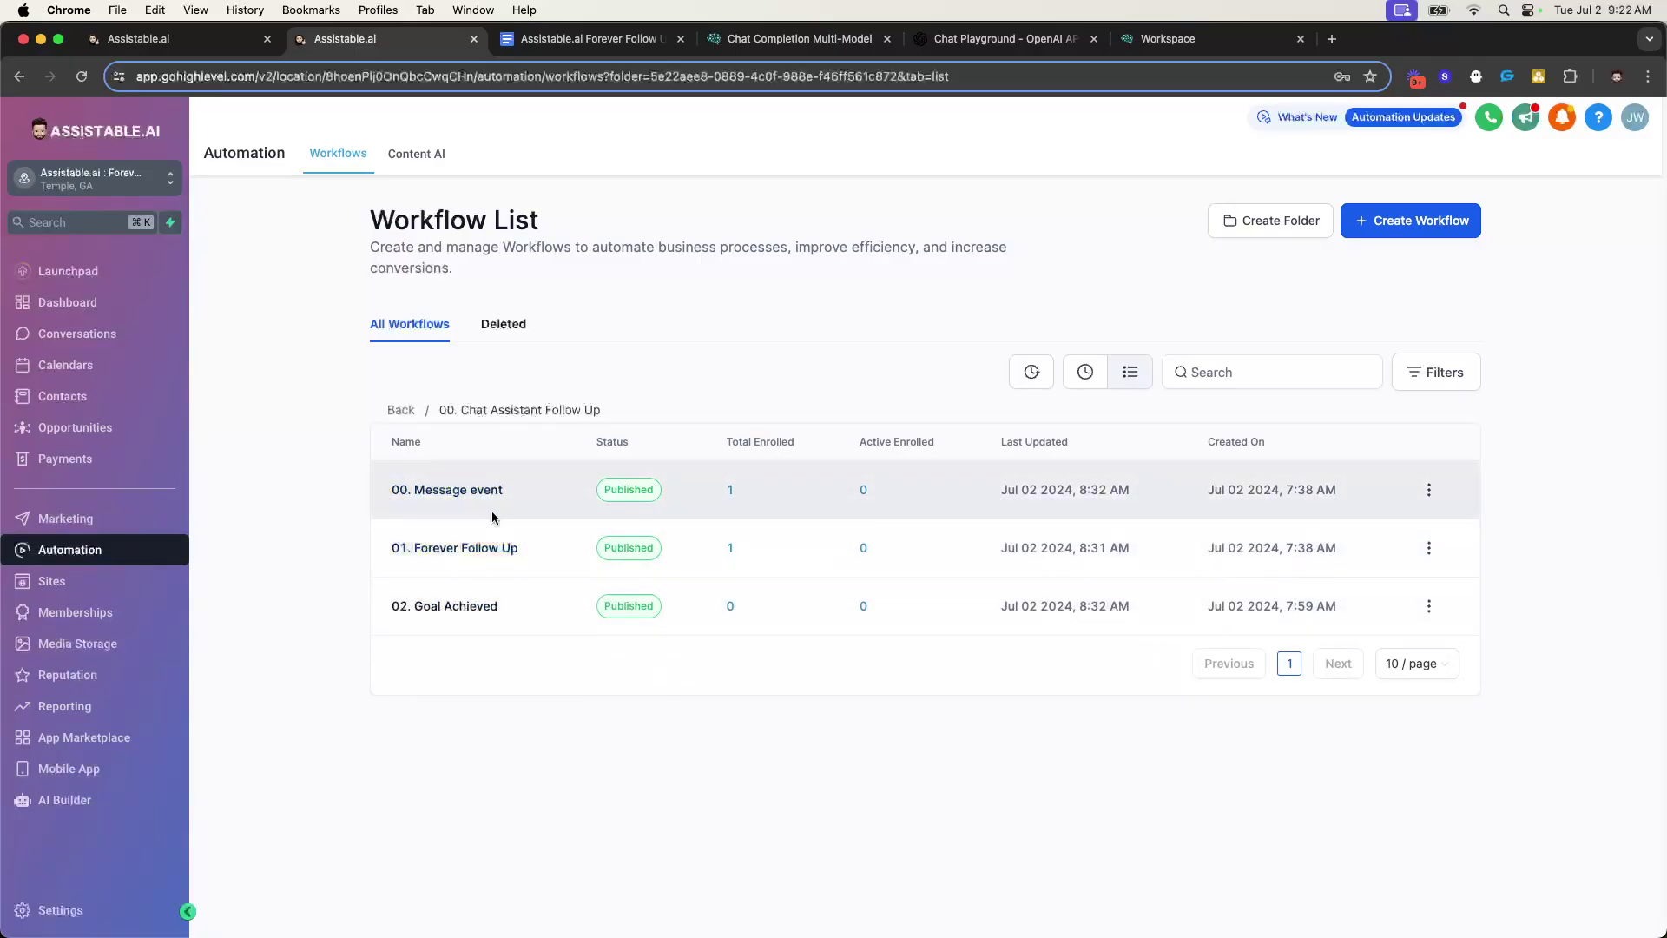
left_click(402, 411)
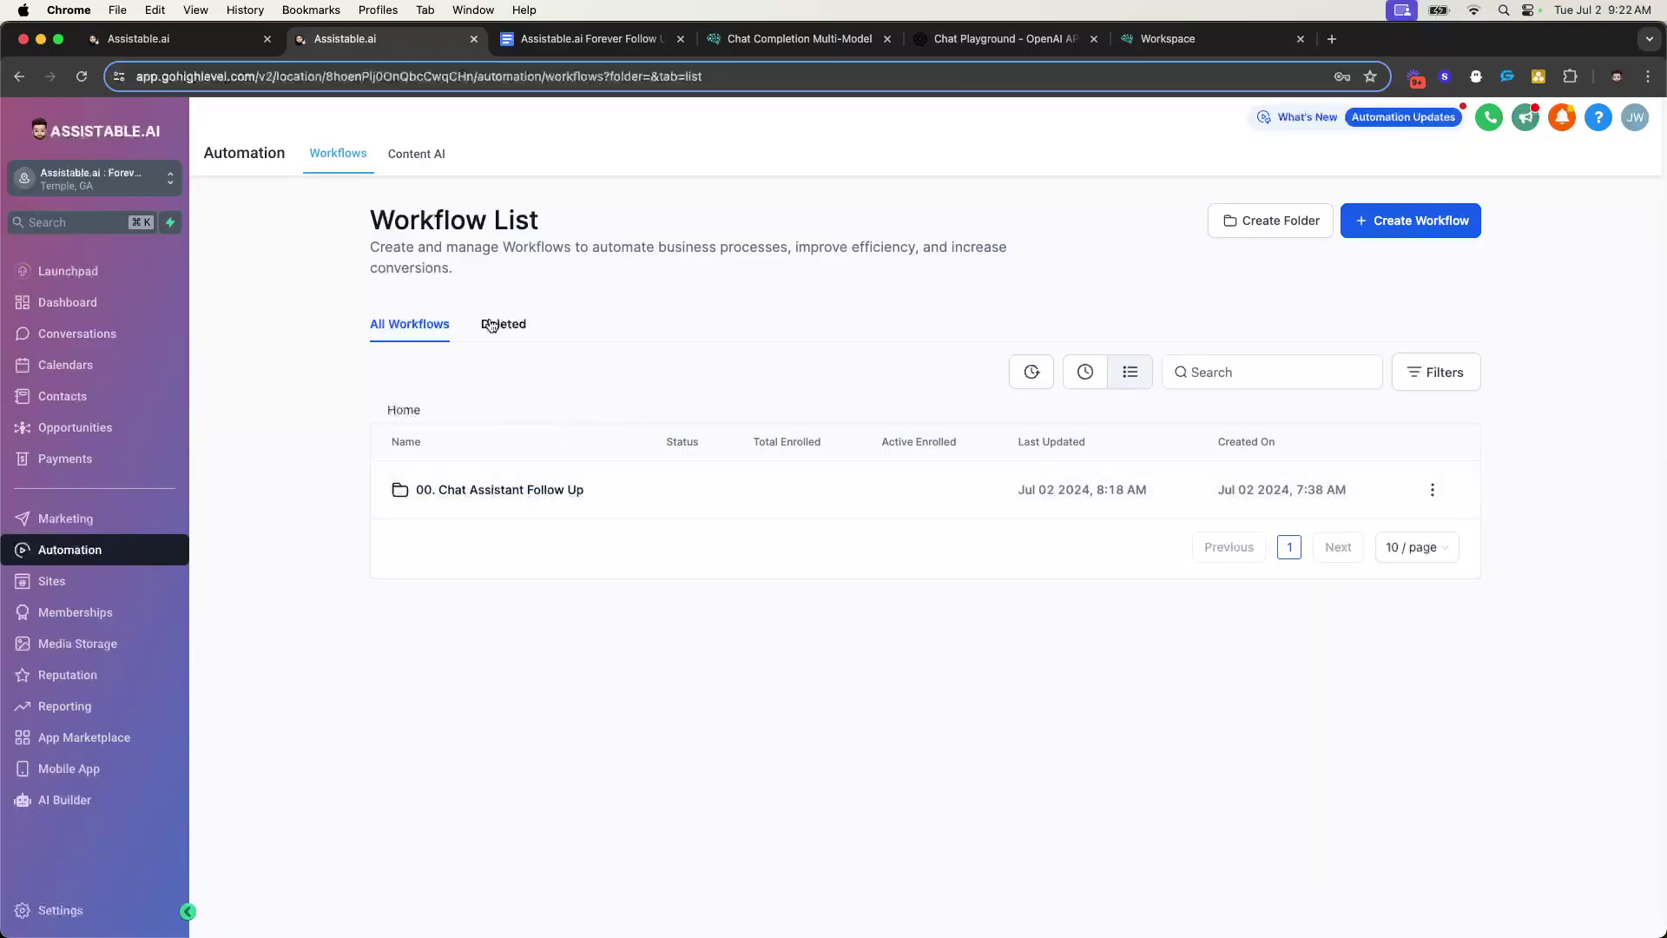
left_click(580, 38)
- Scroll the walkthrough doc, then glance at the workflow list and the agency Sub-Accounts page
scroll(673, 457, "down", 10)
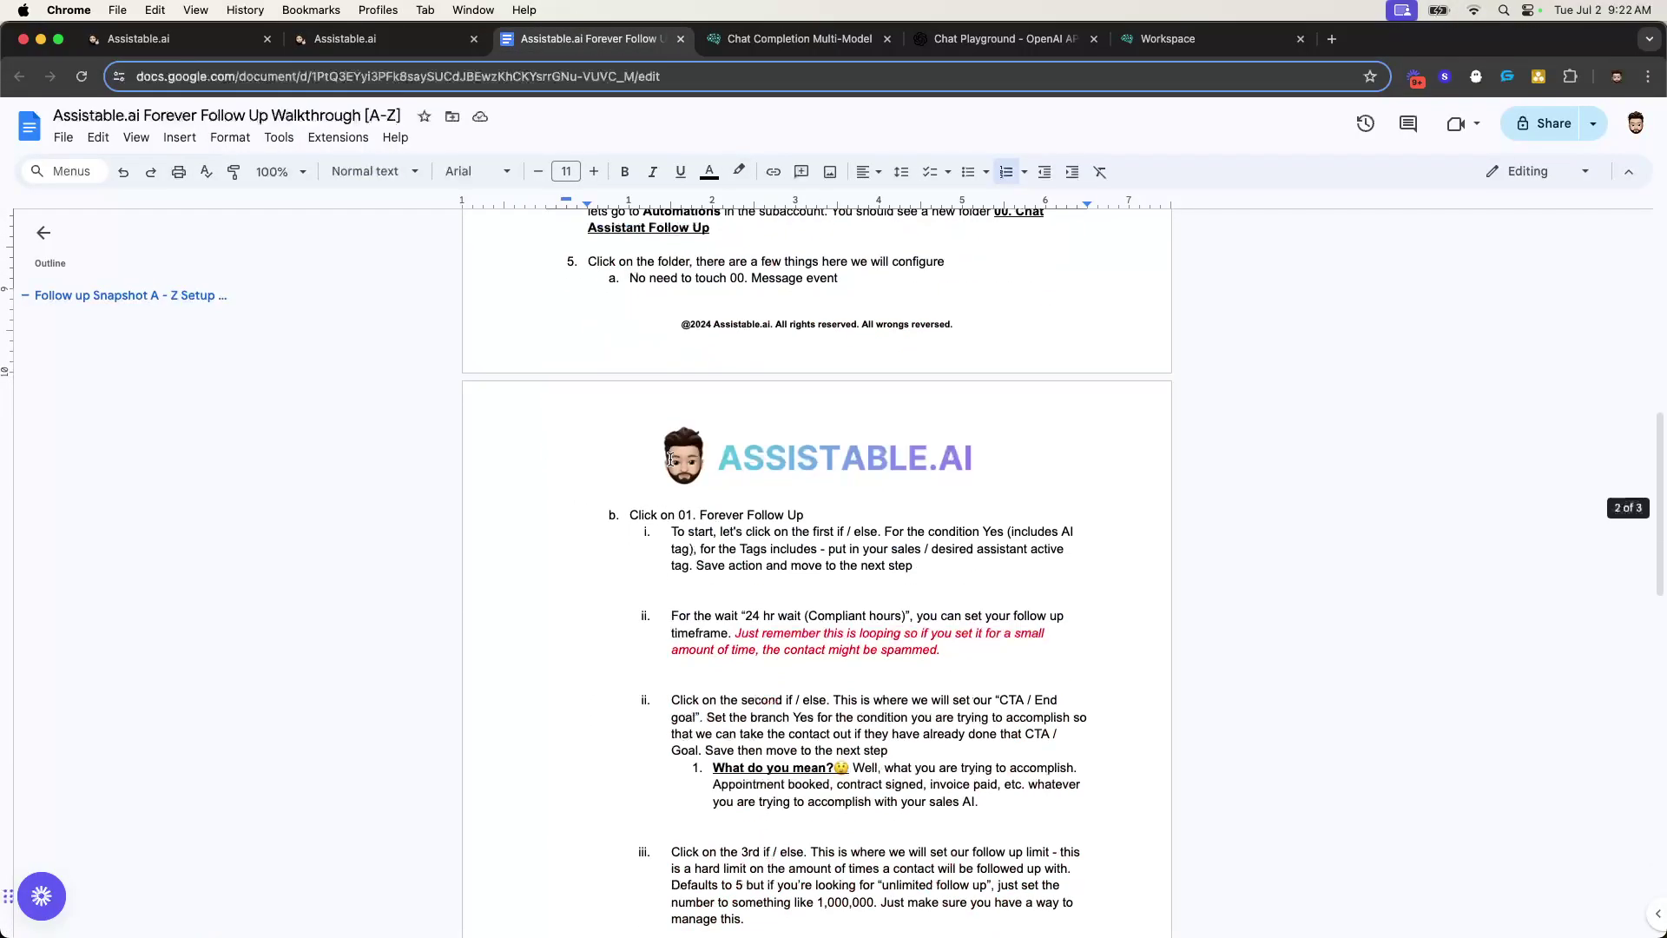
scroll(673, 458, "down", 10)
scroll(699, 458, "up", 20)
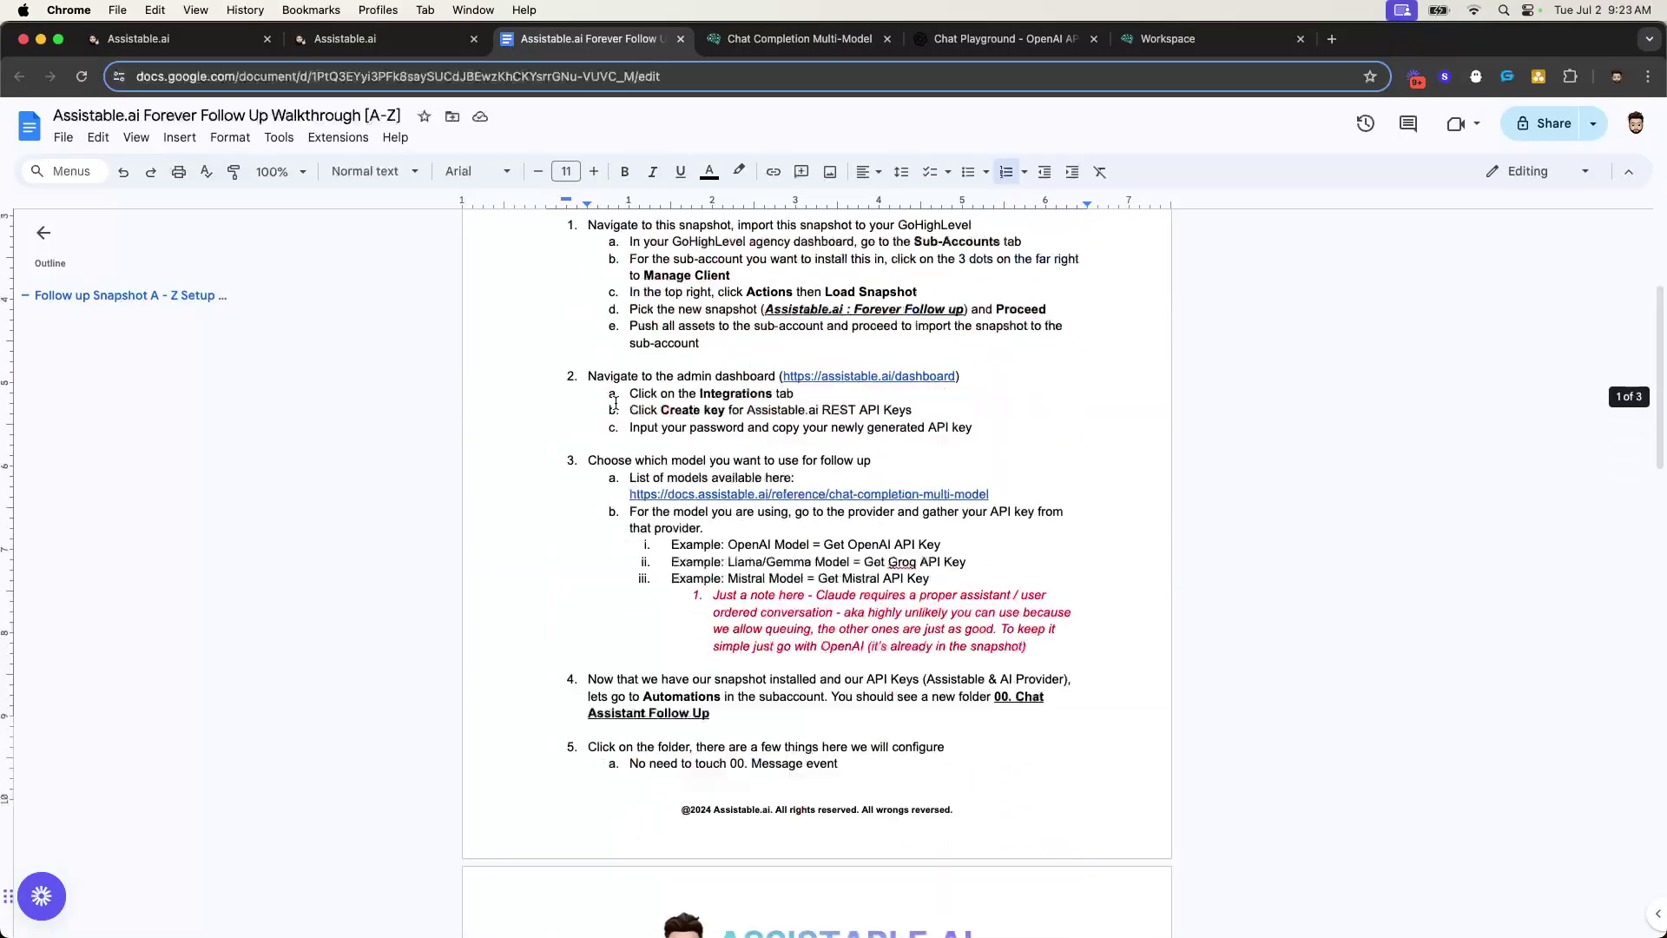
left_click(382, 38)
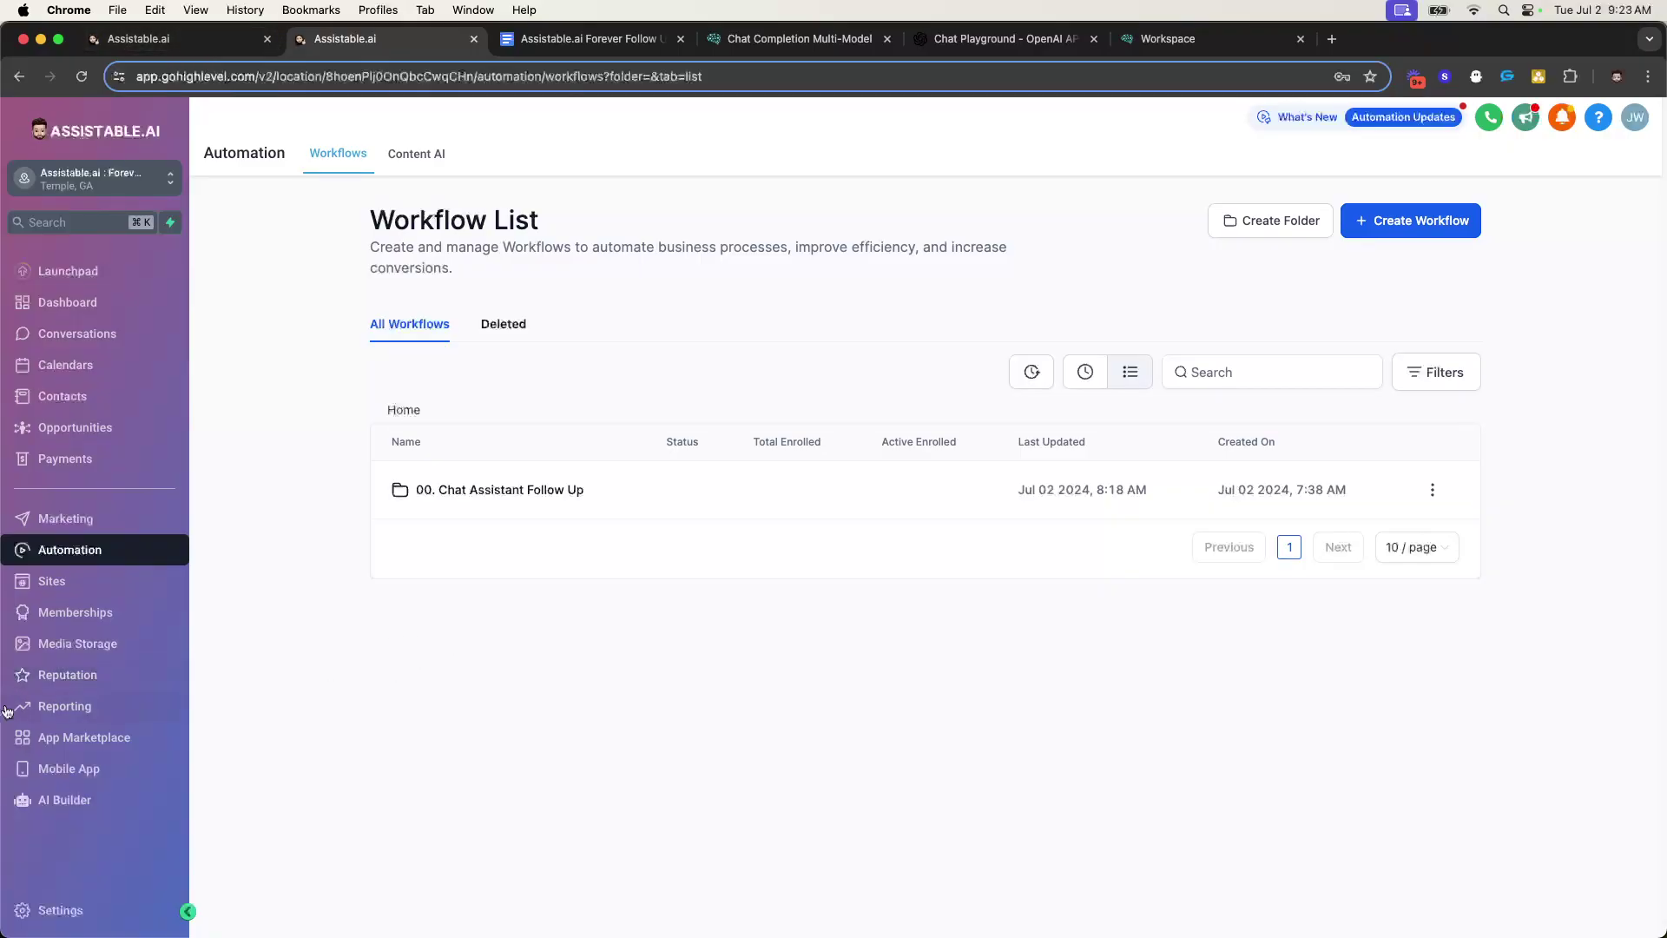
key("super+1")
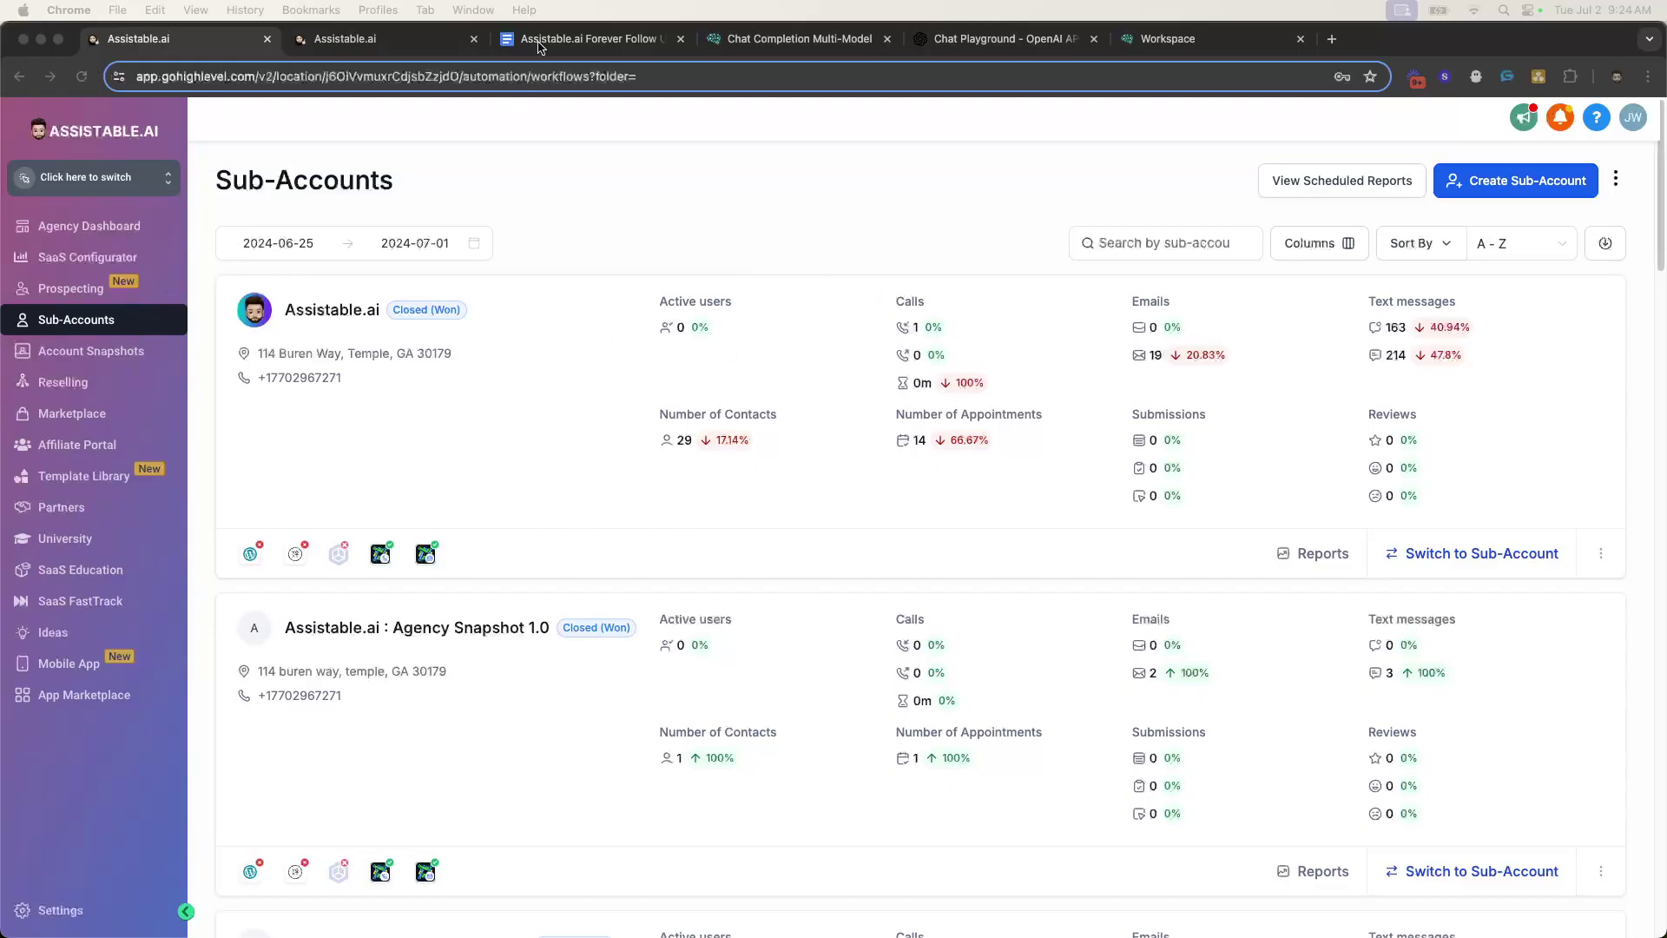
- Check where the walkthrough's 'this snapshot' link points, then return to the Sub-Accounts list
left_click(573, 39)
left_click(694, 508)
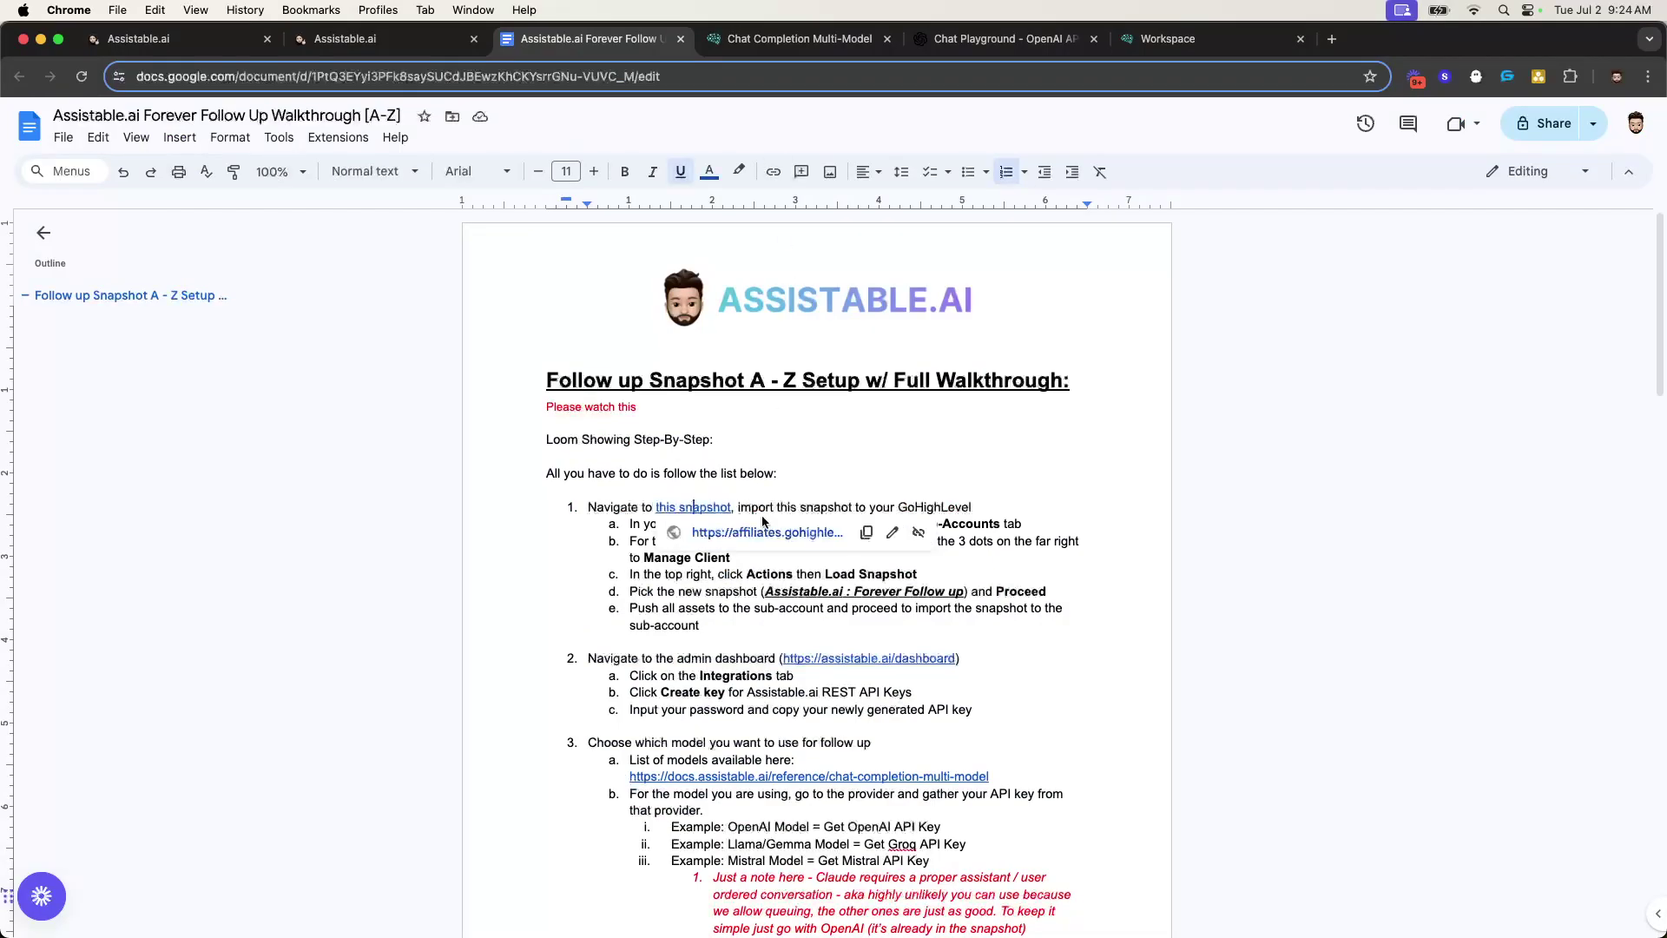
left_click(877, 473)
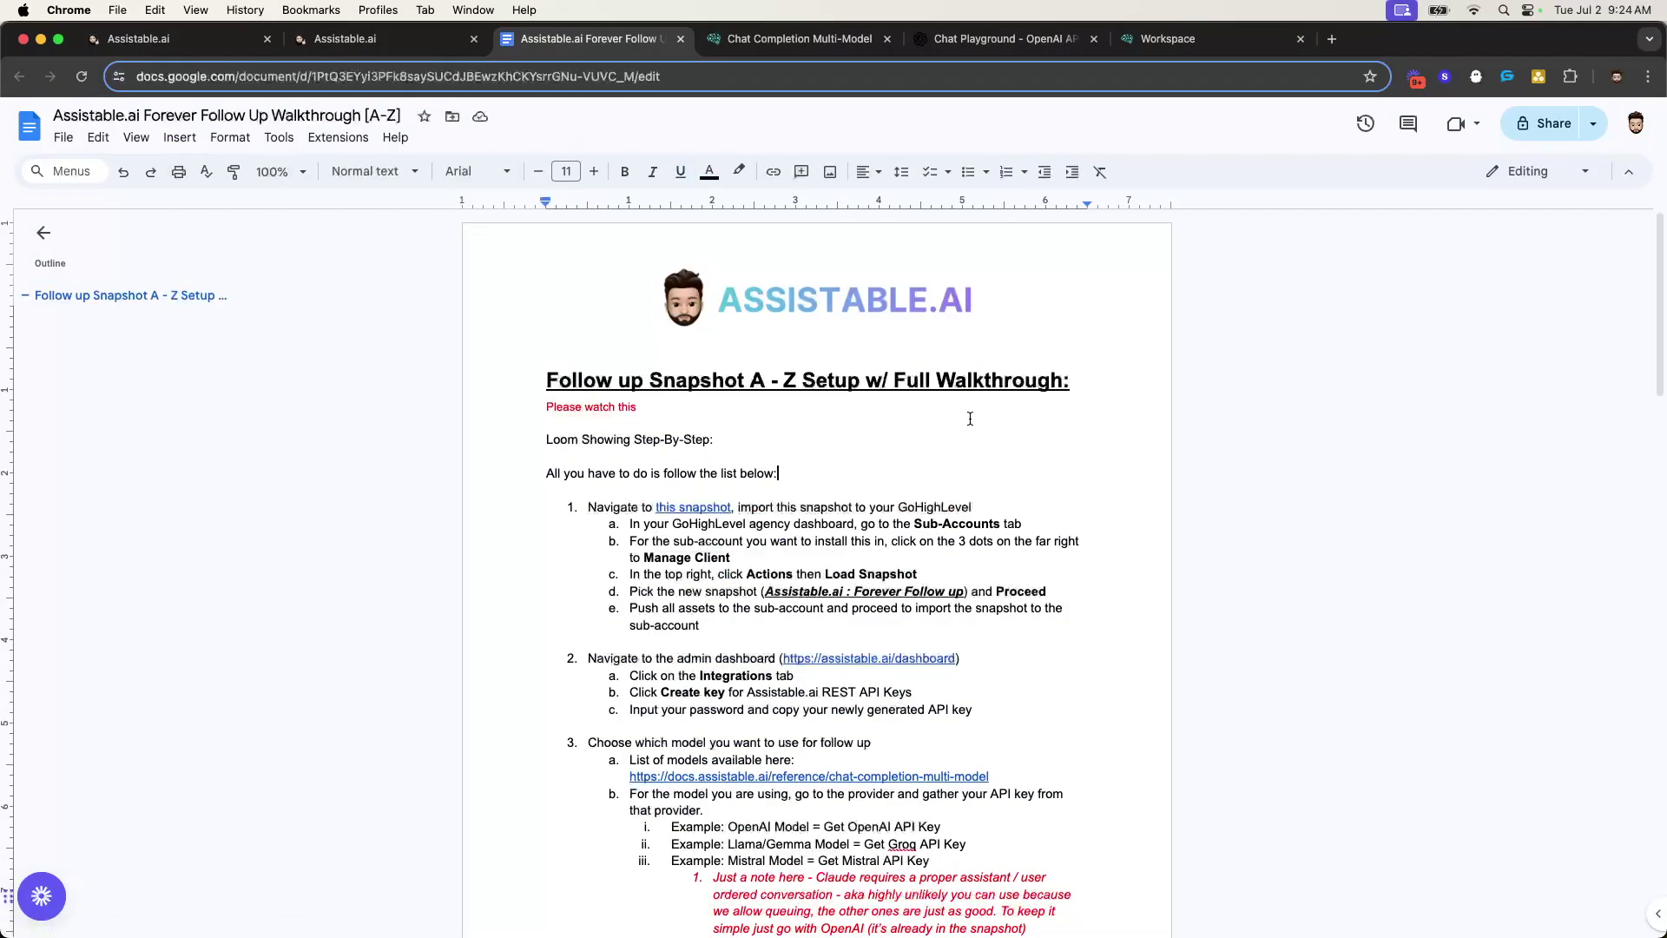
left_click(139, 39)
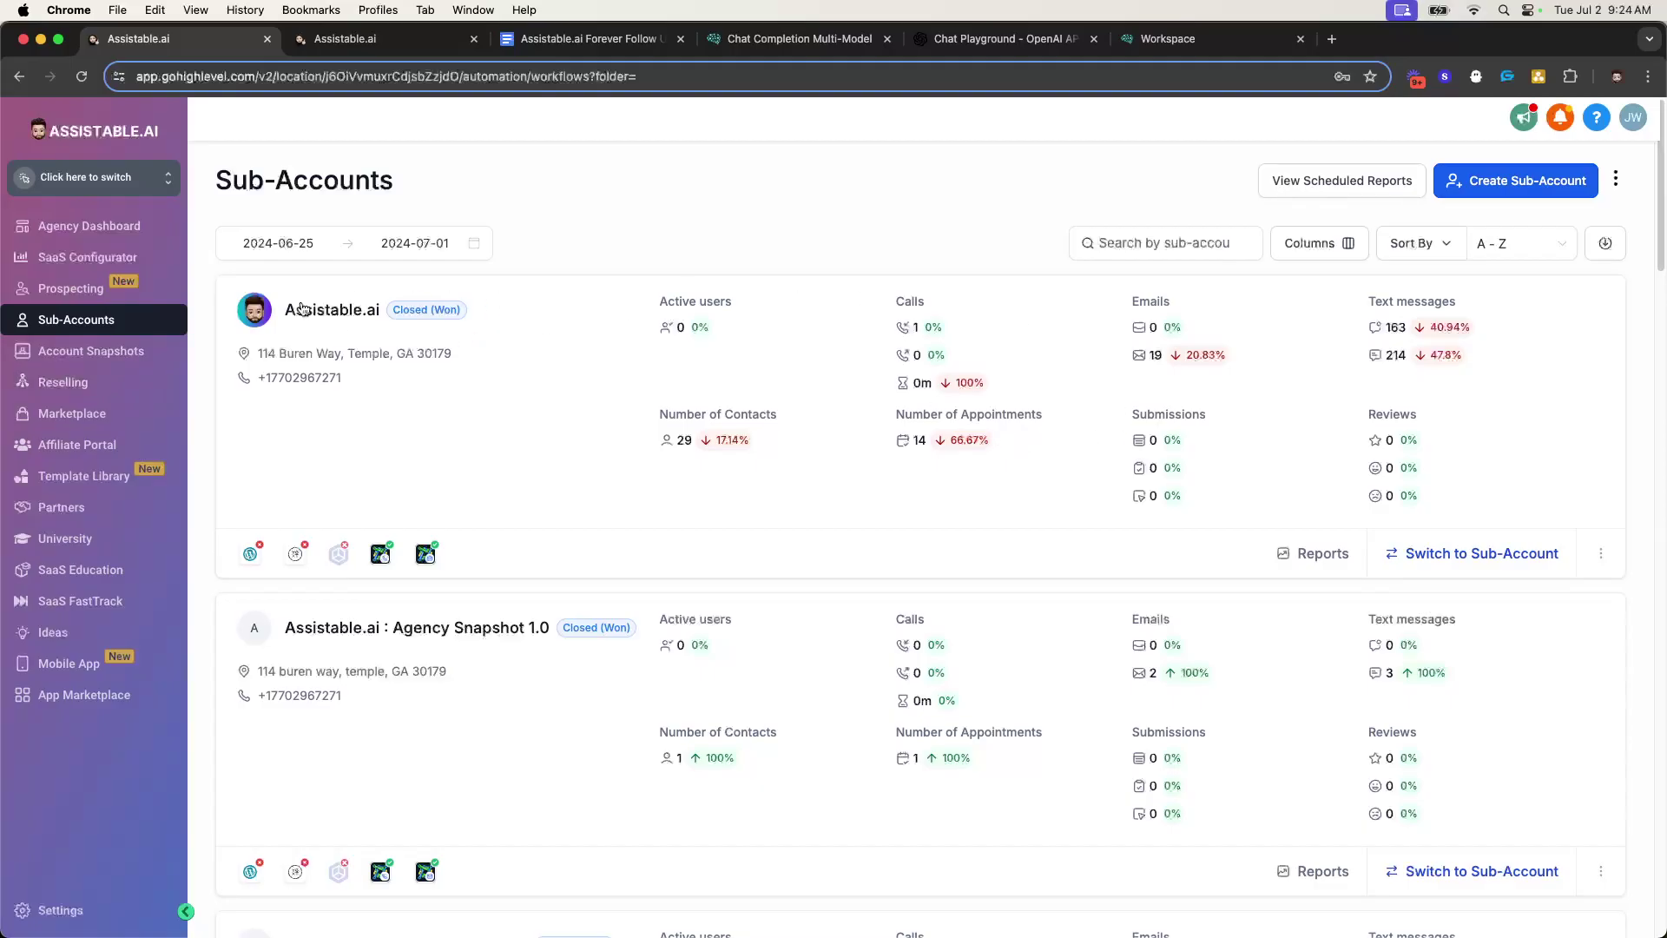
- Start loading the Forever Follow up snapshot into the Assistable.ai sub-account via Manage Client
left_click(1601, 556)
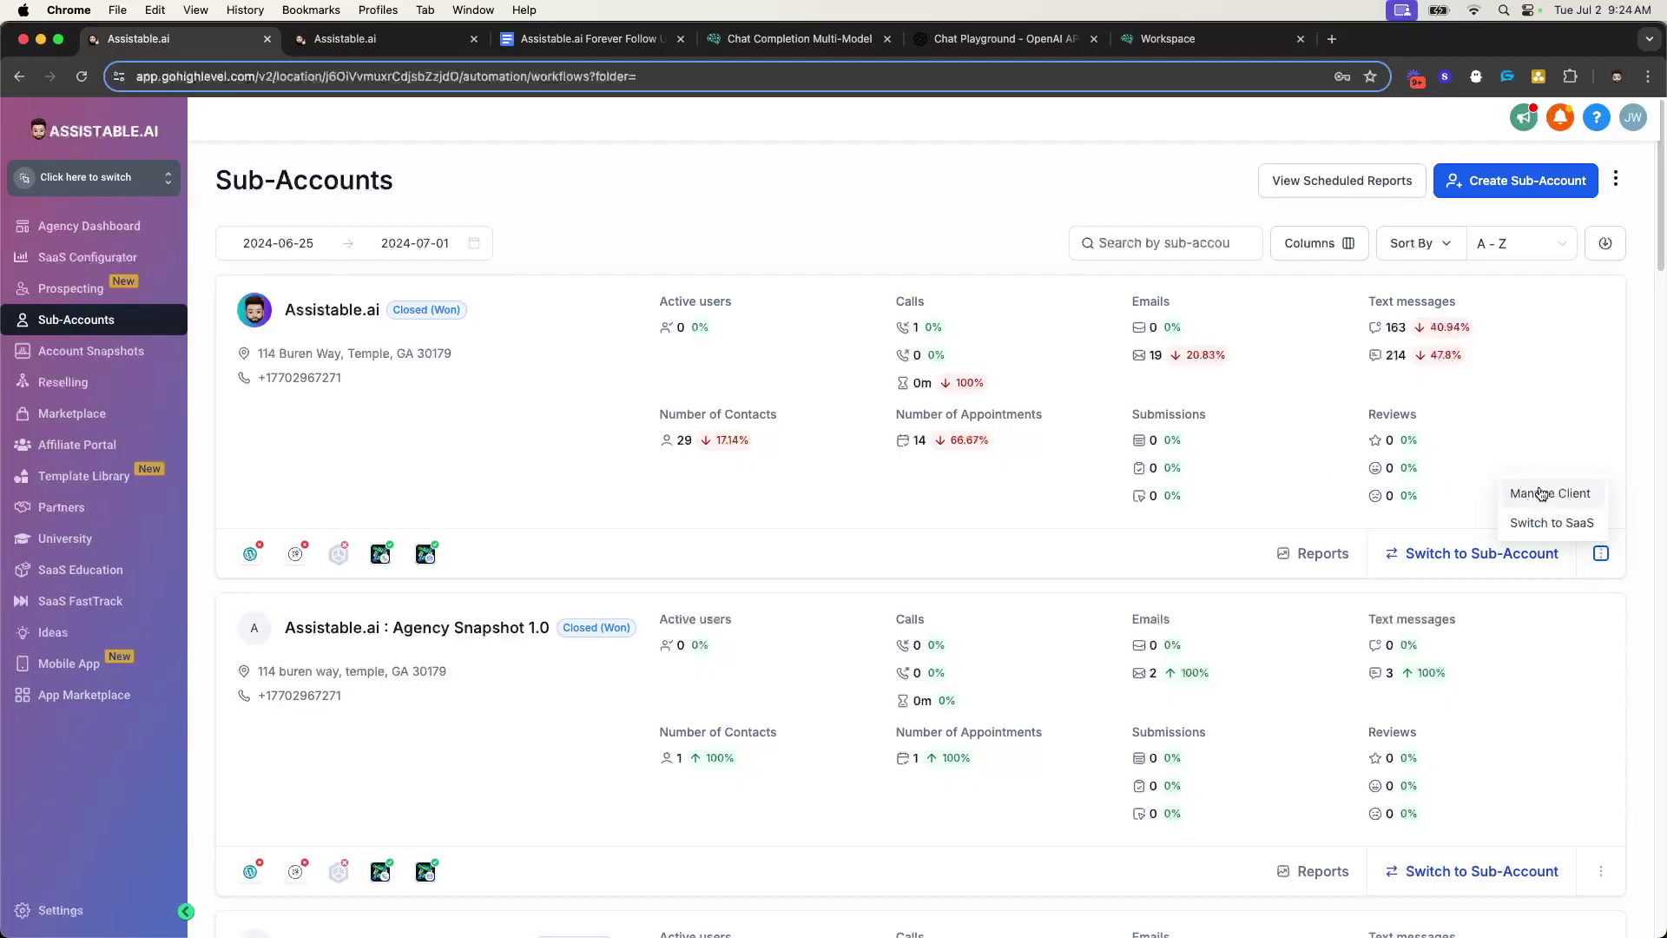
left_click(1535, 493)
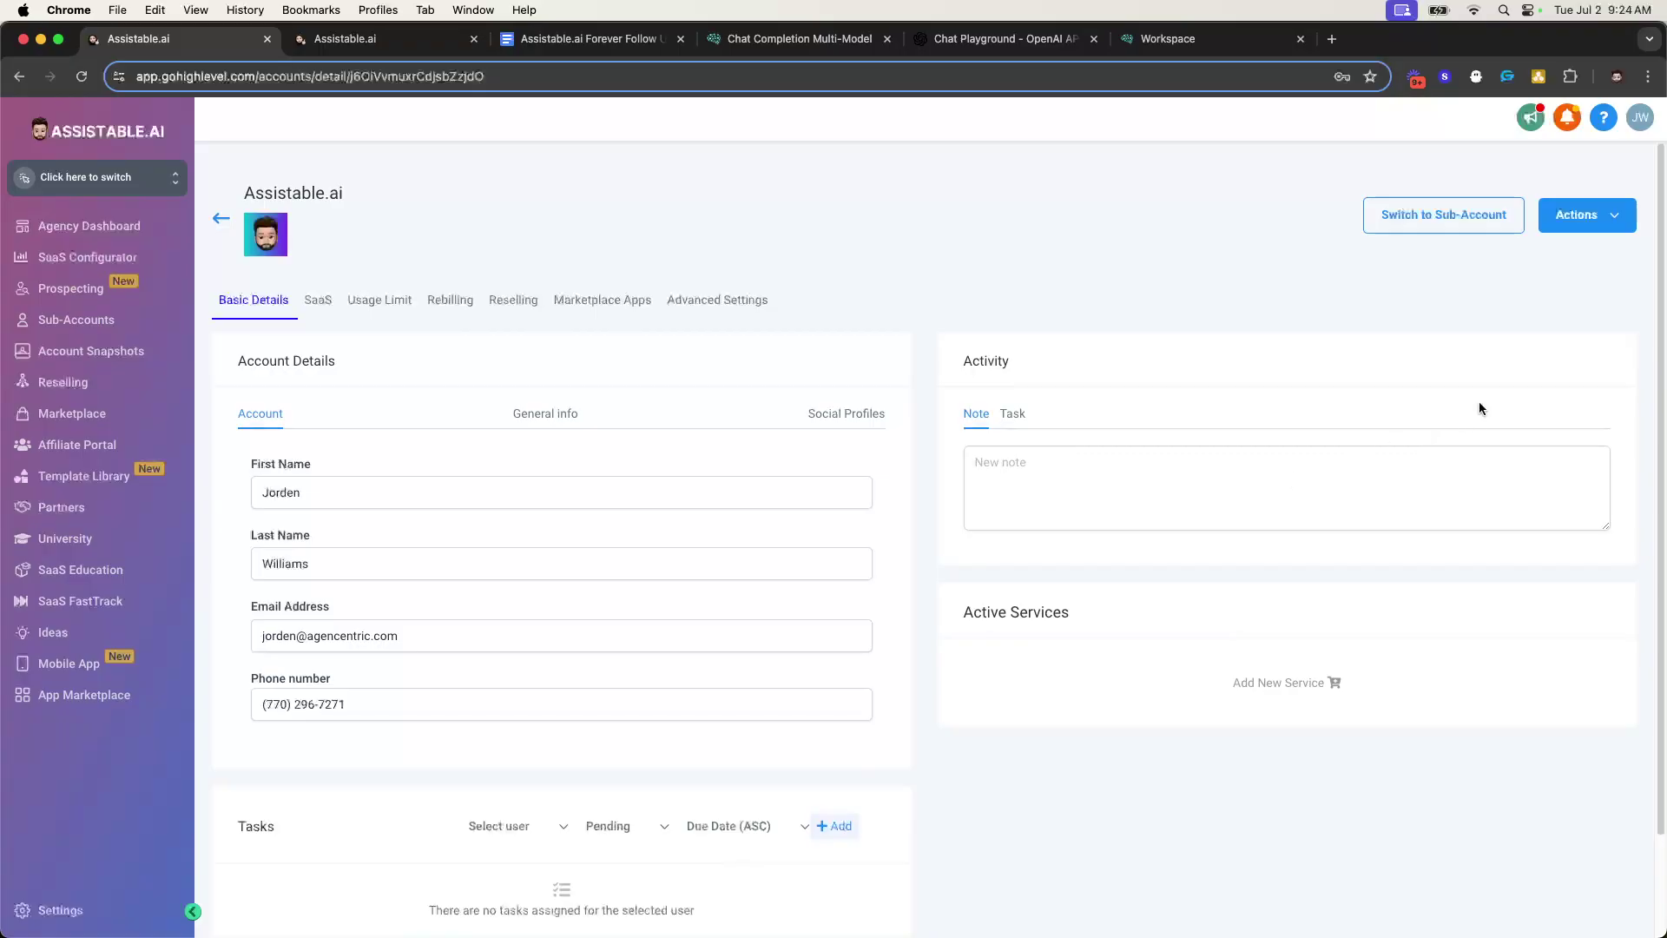
left_click(1593, 223)
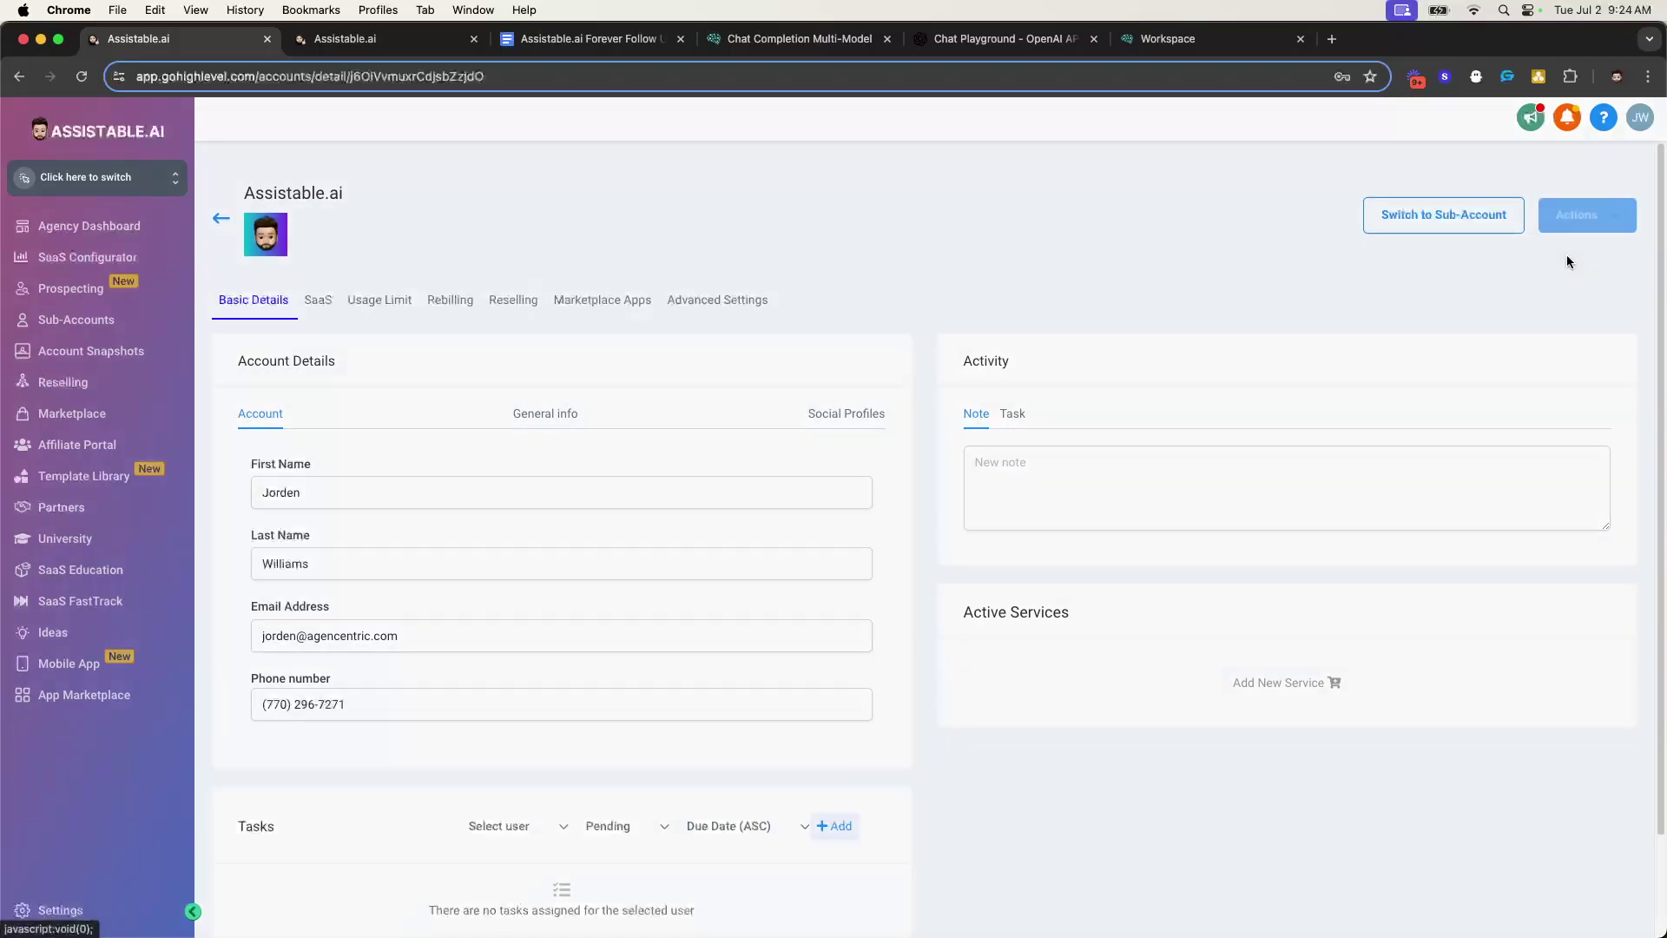
left_click(1536, 251)
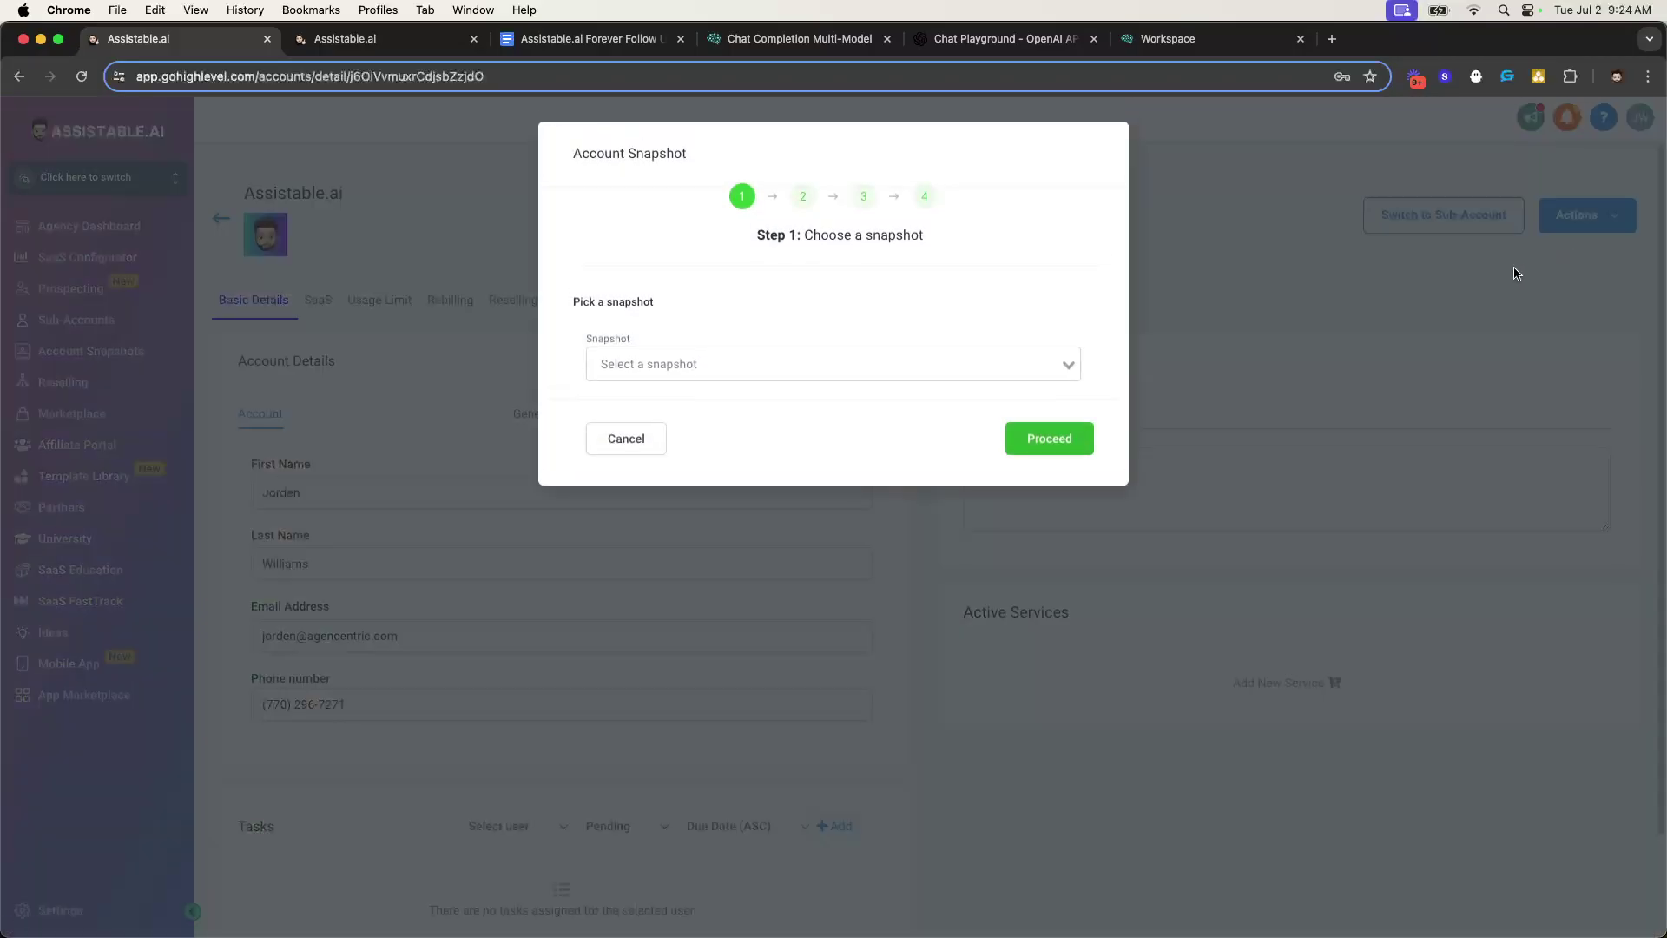
left_click(1050, 357)
type("assis")
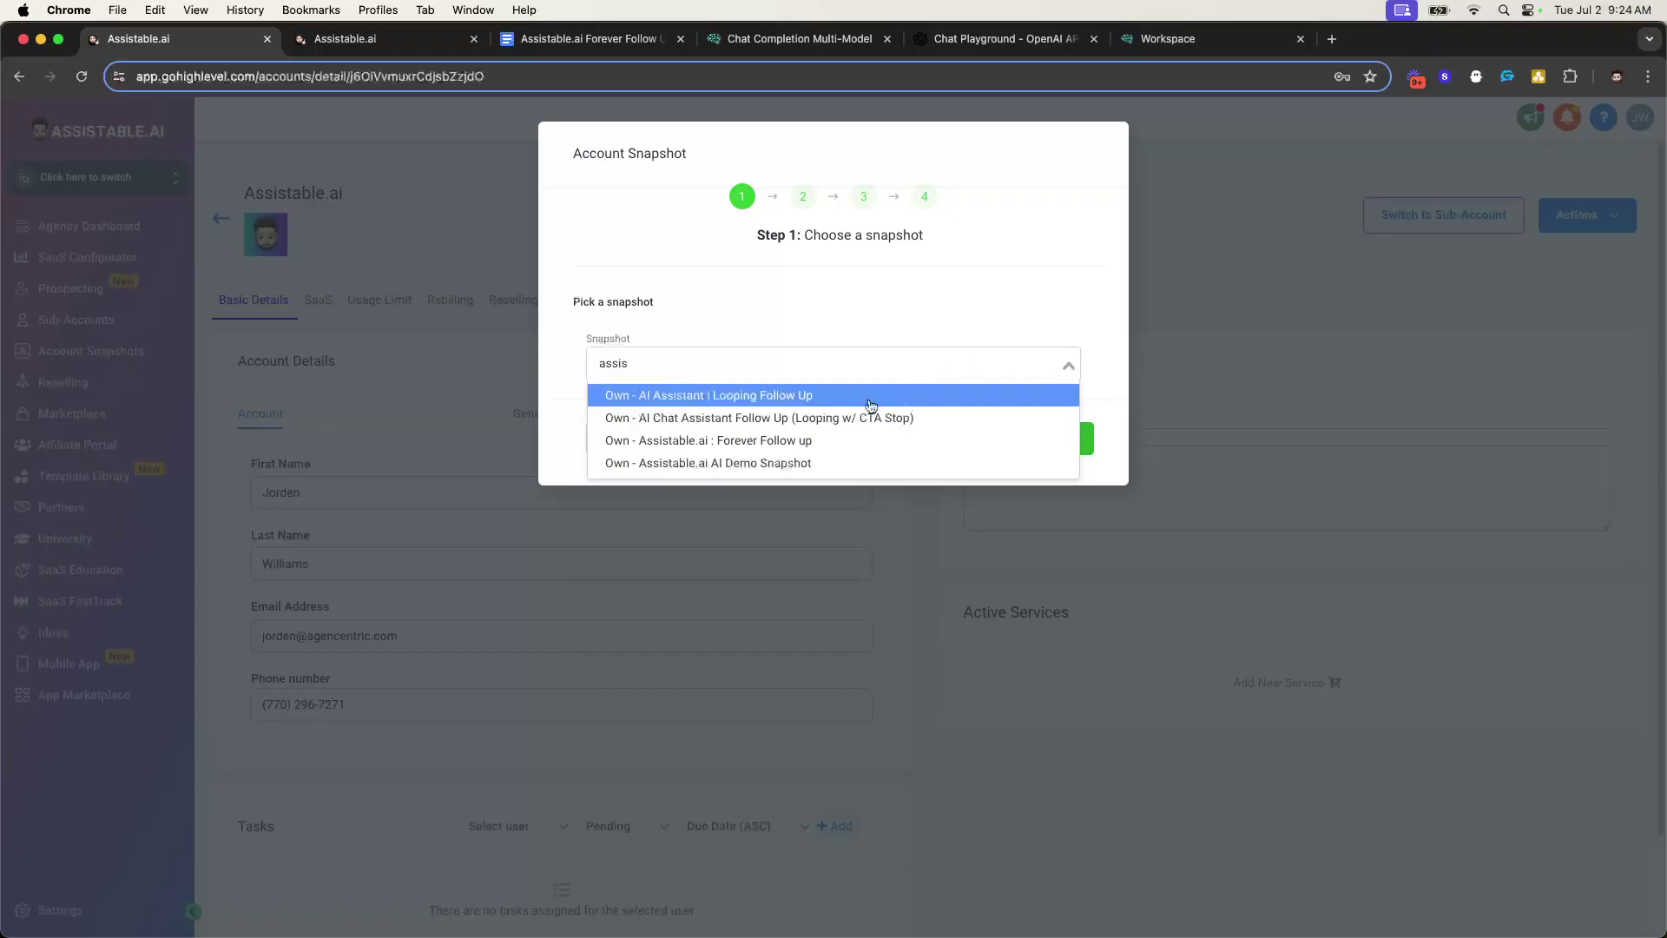
left_click(795, 441)
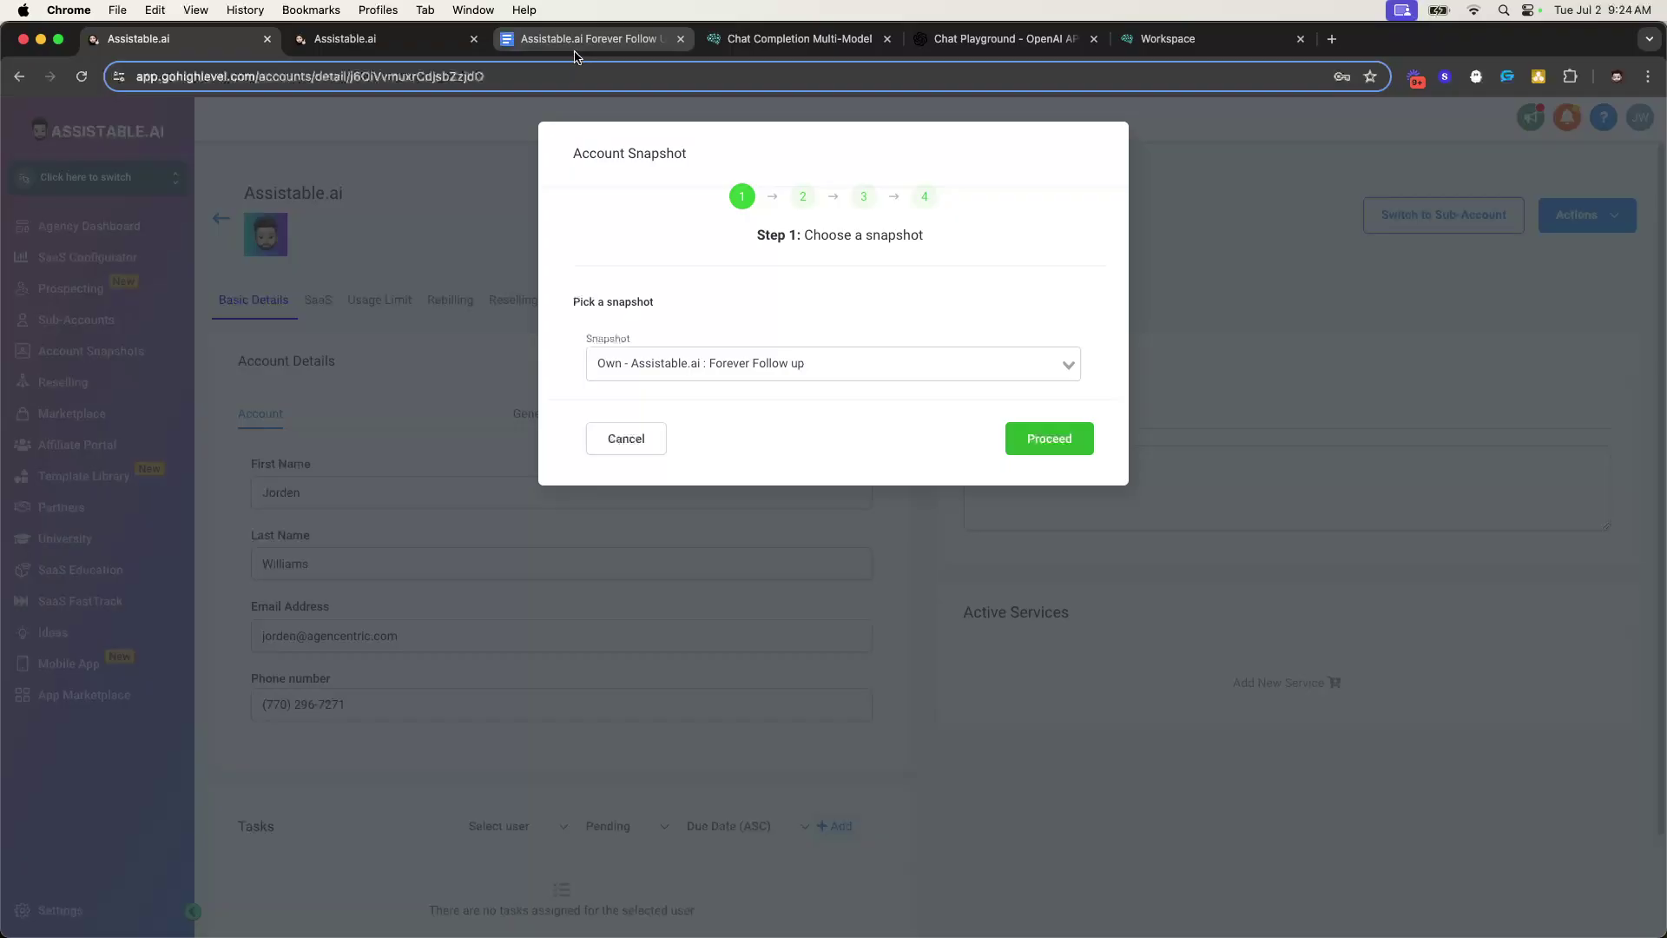
- Review the snapshot's custom fields and exclude Dashboards and Review Settings from the import
left_click(1035, 442)
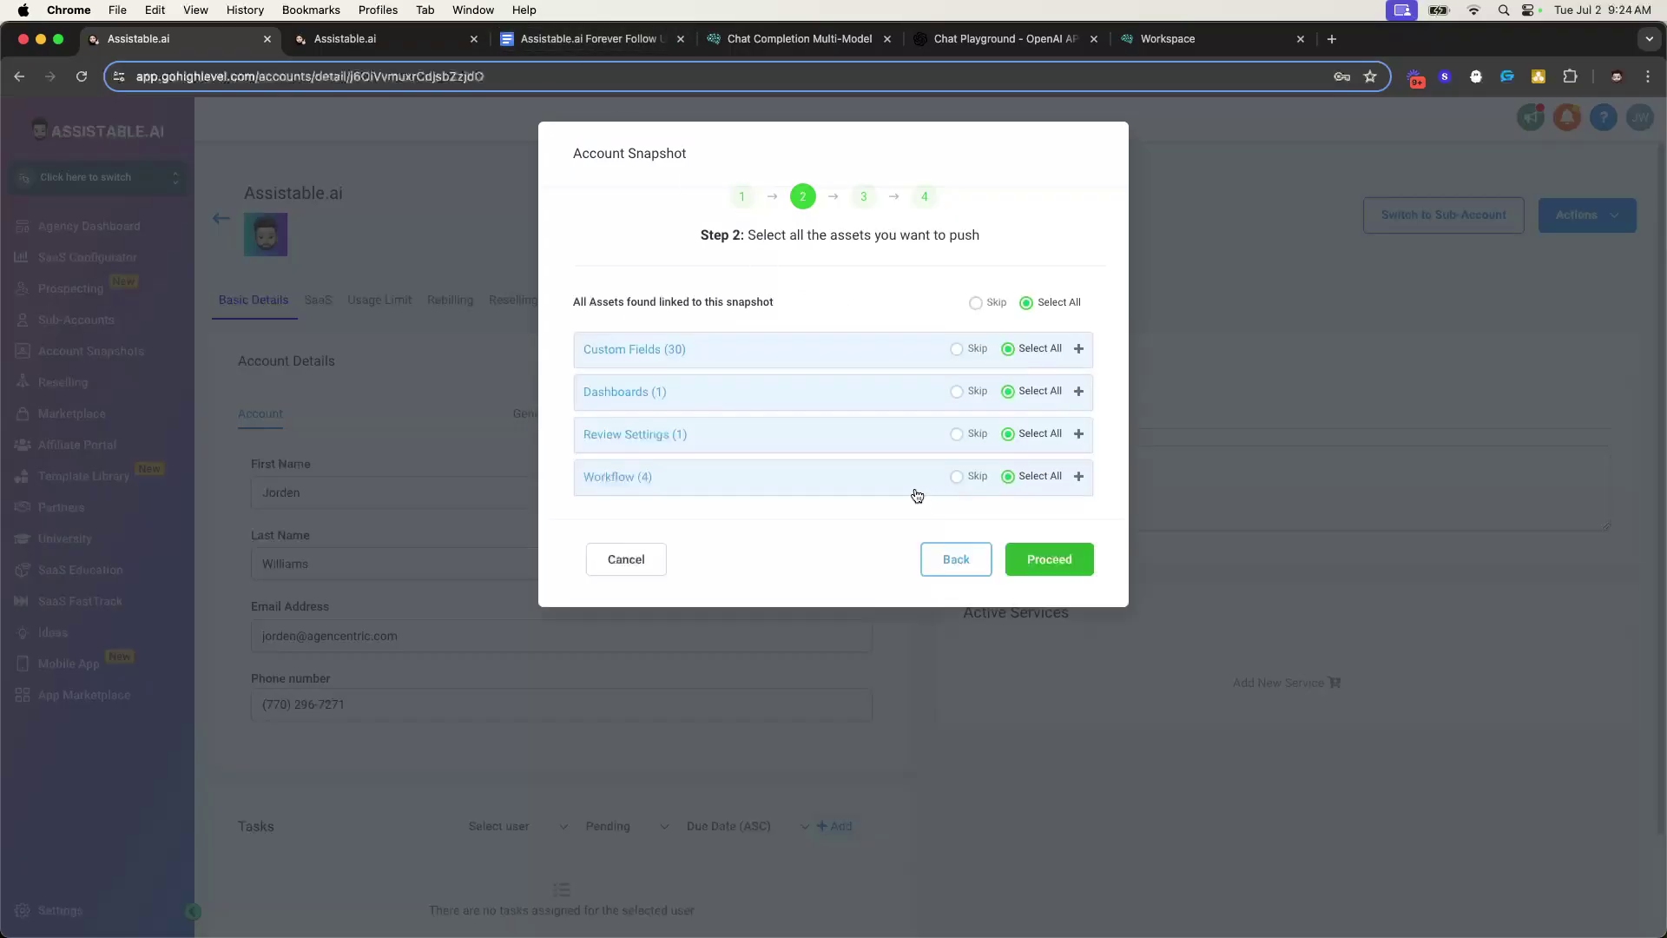
left_click(846, 358)
scroll(692, 473, "down", 10)
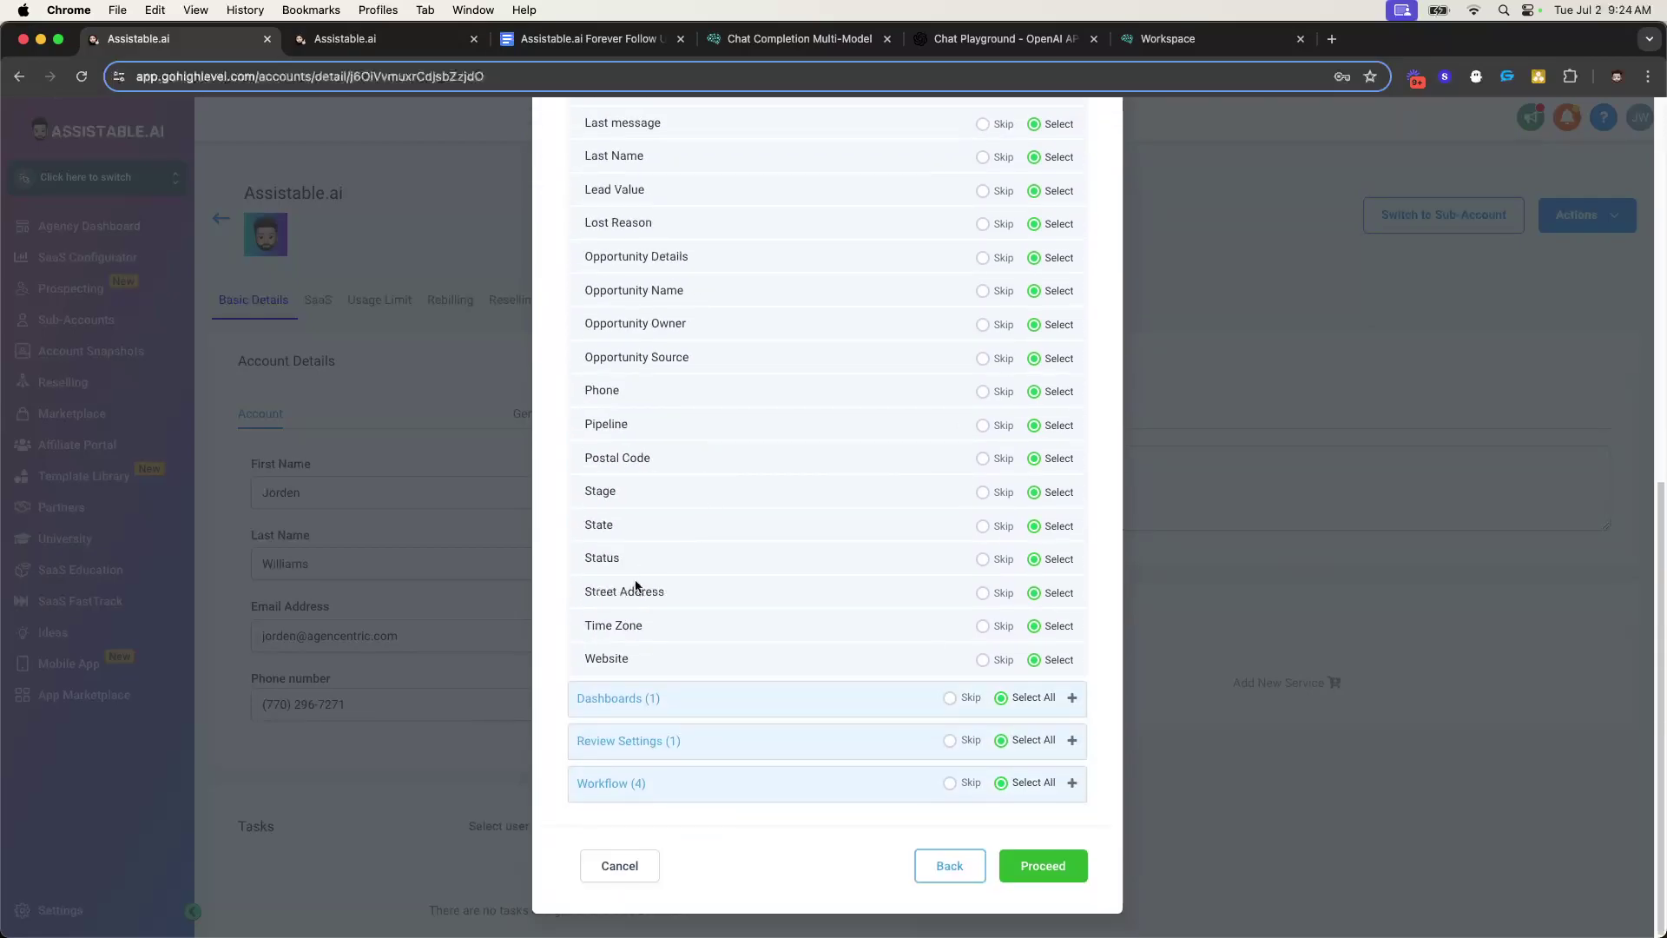
scroll(607, 617, "up", 8)
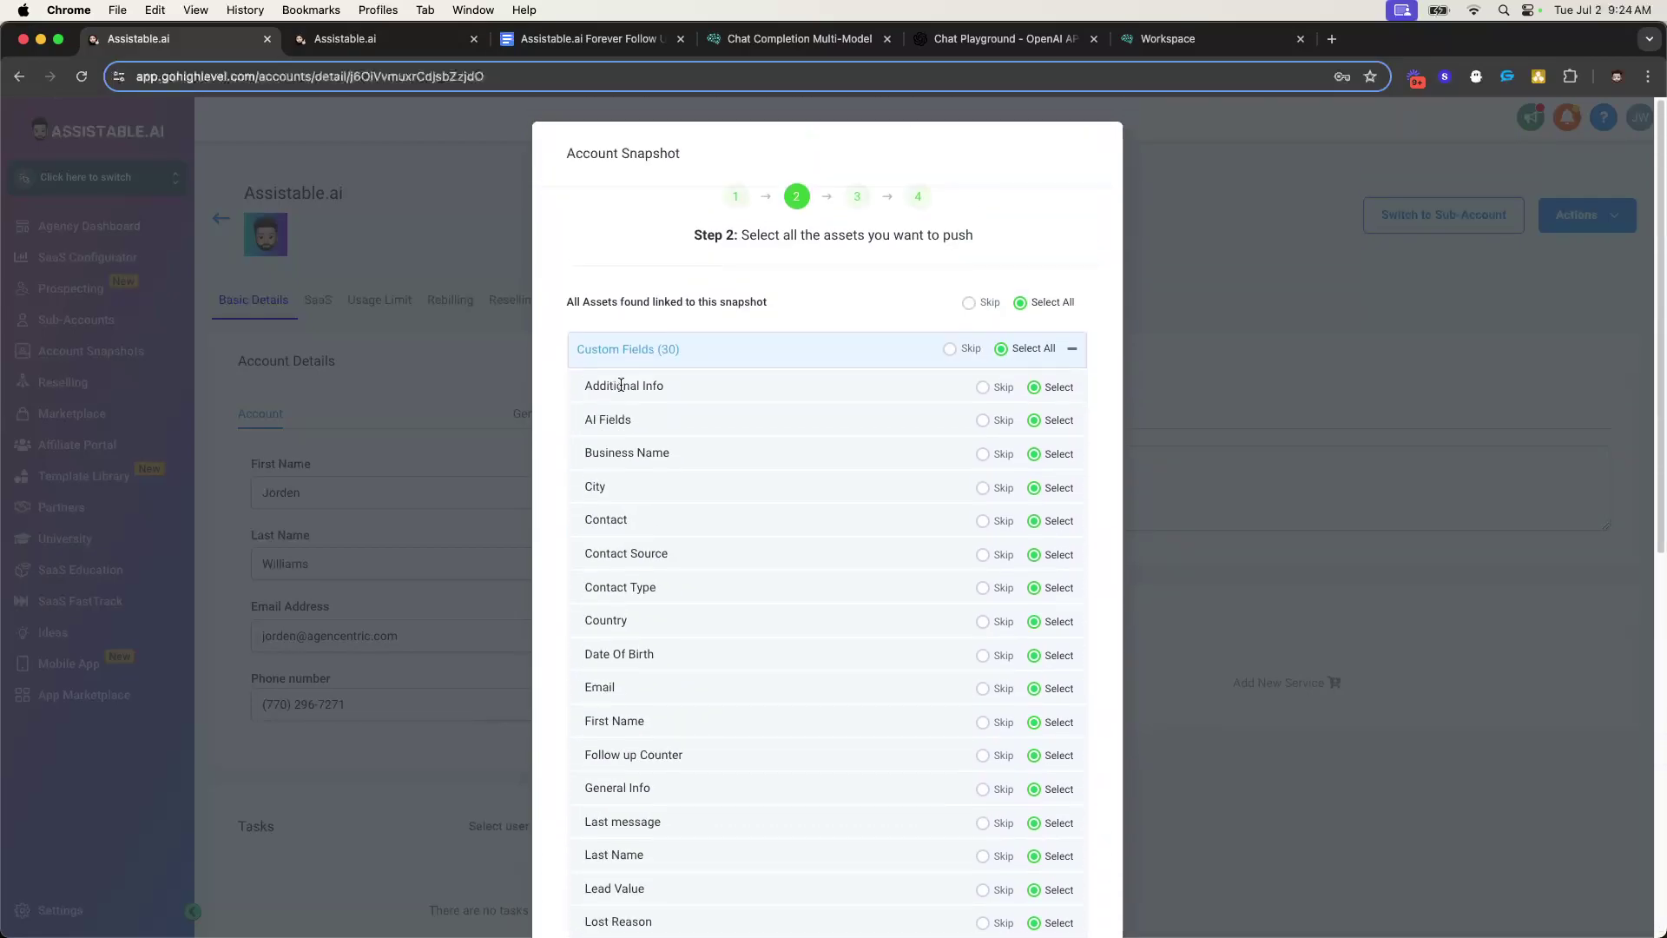
left_click(707, 318)
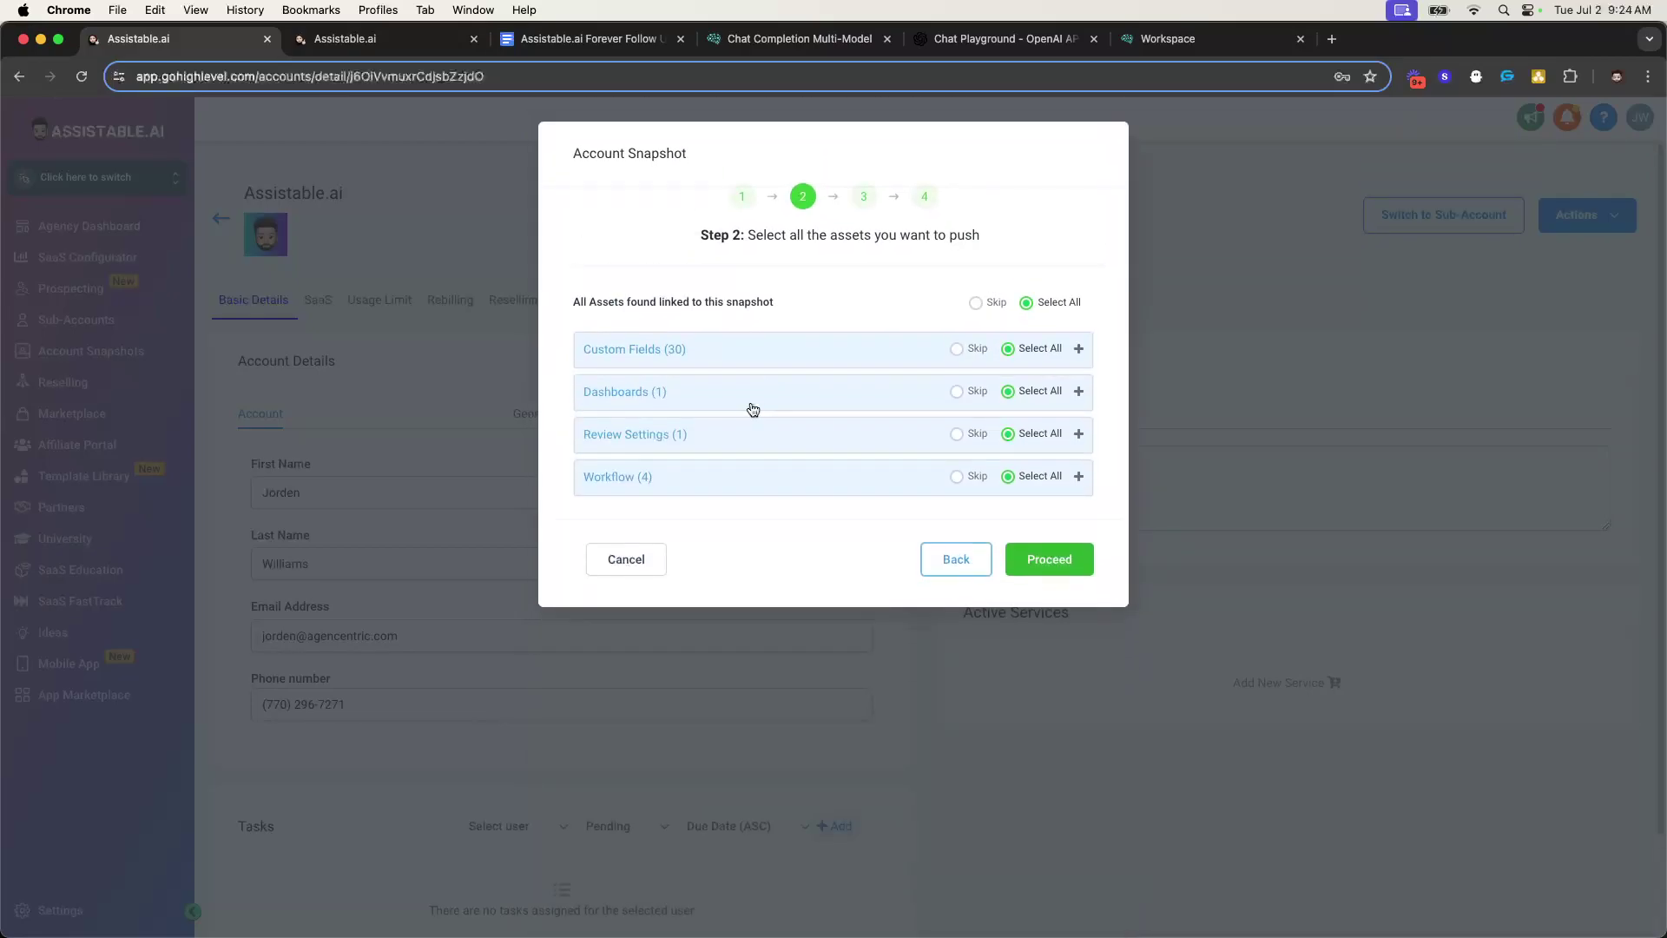
left_click(698, 396)
left_click(805, 395)
left_click(958, 392)
left_click(896, 436)
left_click(959, 435)
left_click(881, 446)
double_click(870, 402)
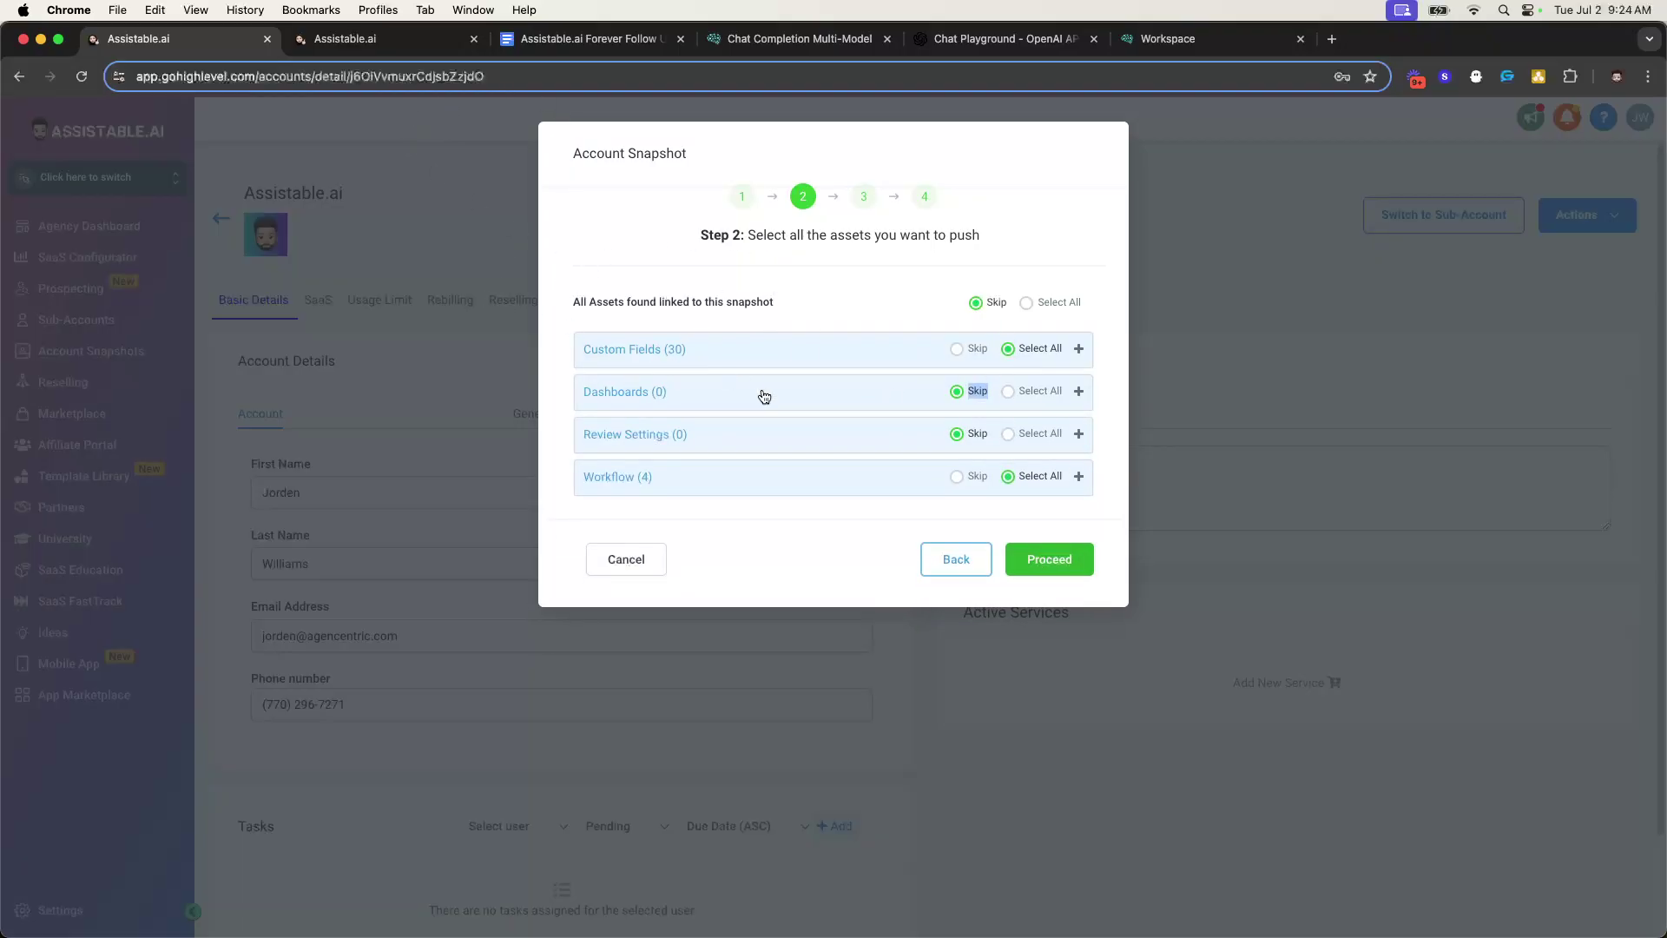
- Review the four workflows and custom fields being imported, then continue to the conflict check
left_click(882, 466)
left_click(767, 352)
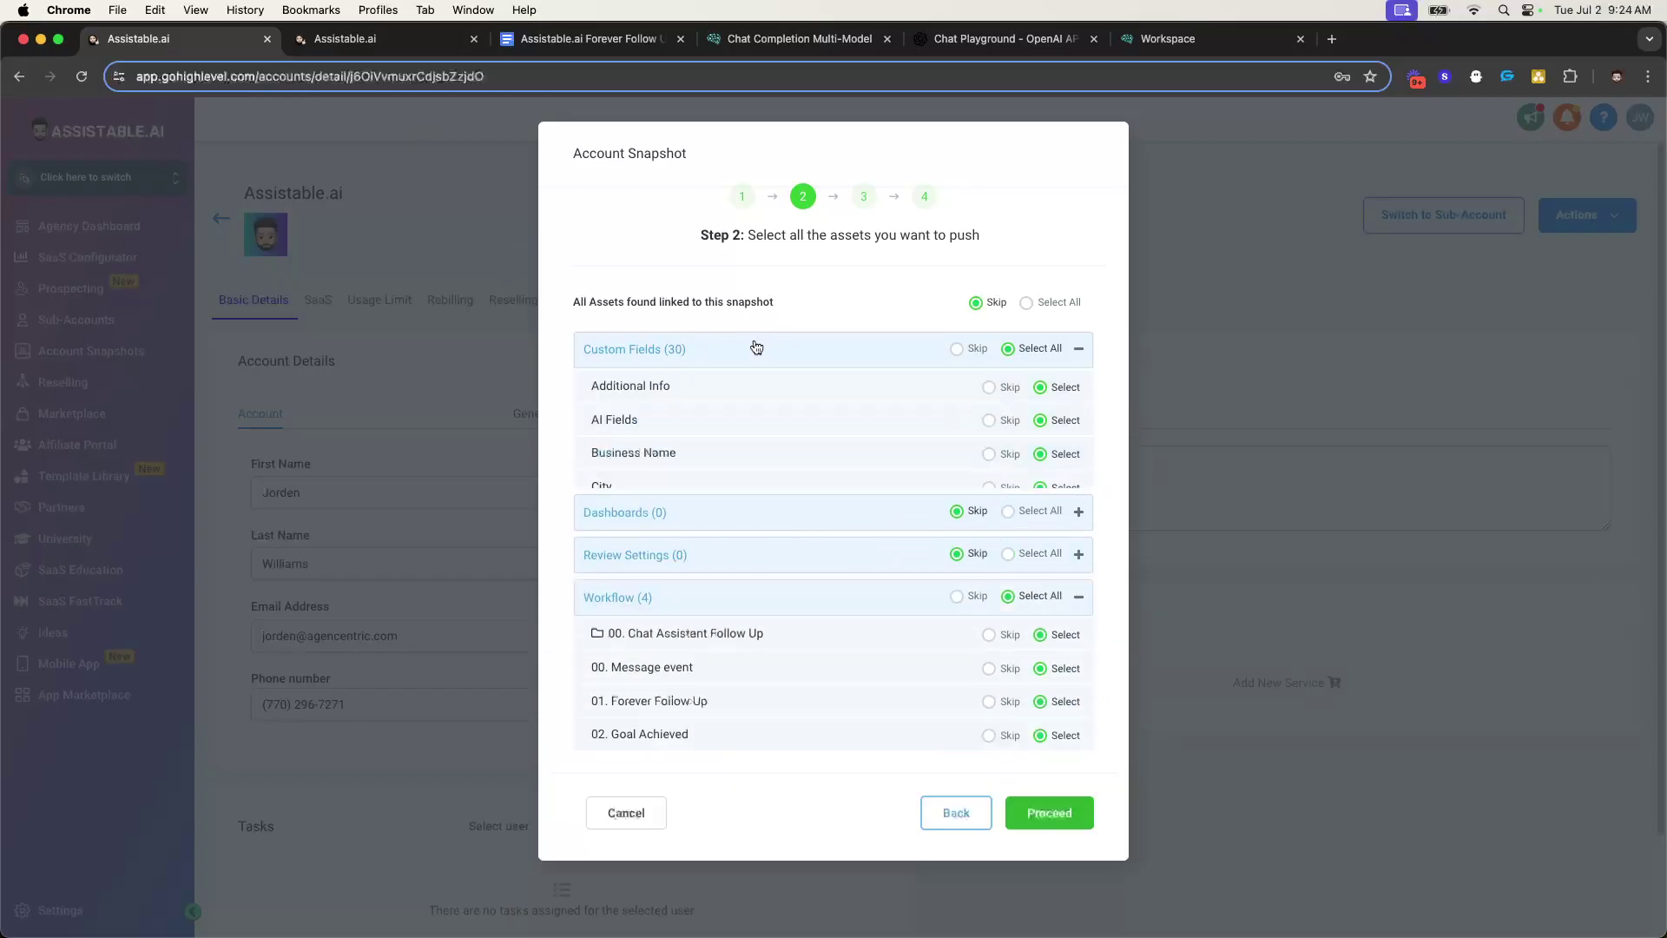
scroll(779, 527, "down", 7)
scroll(648, 570, "up", 8)
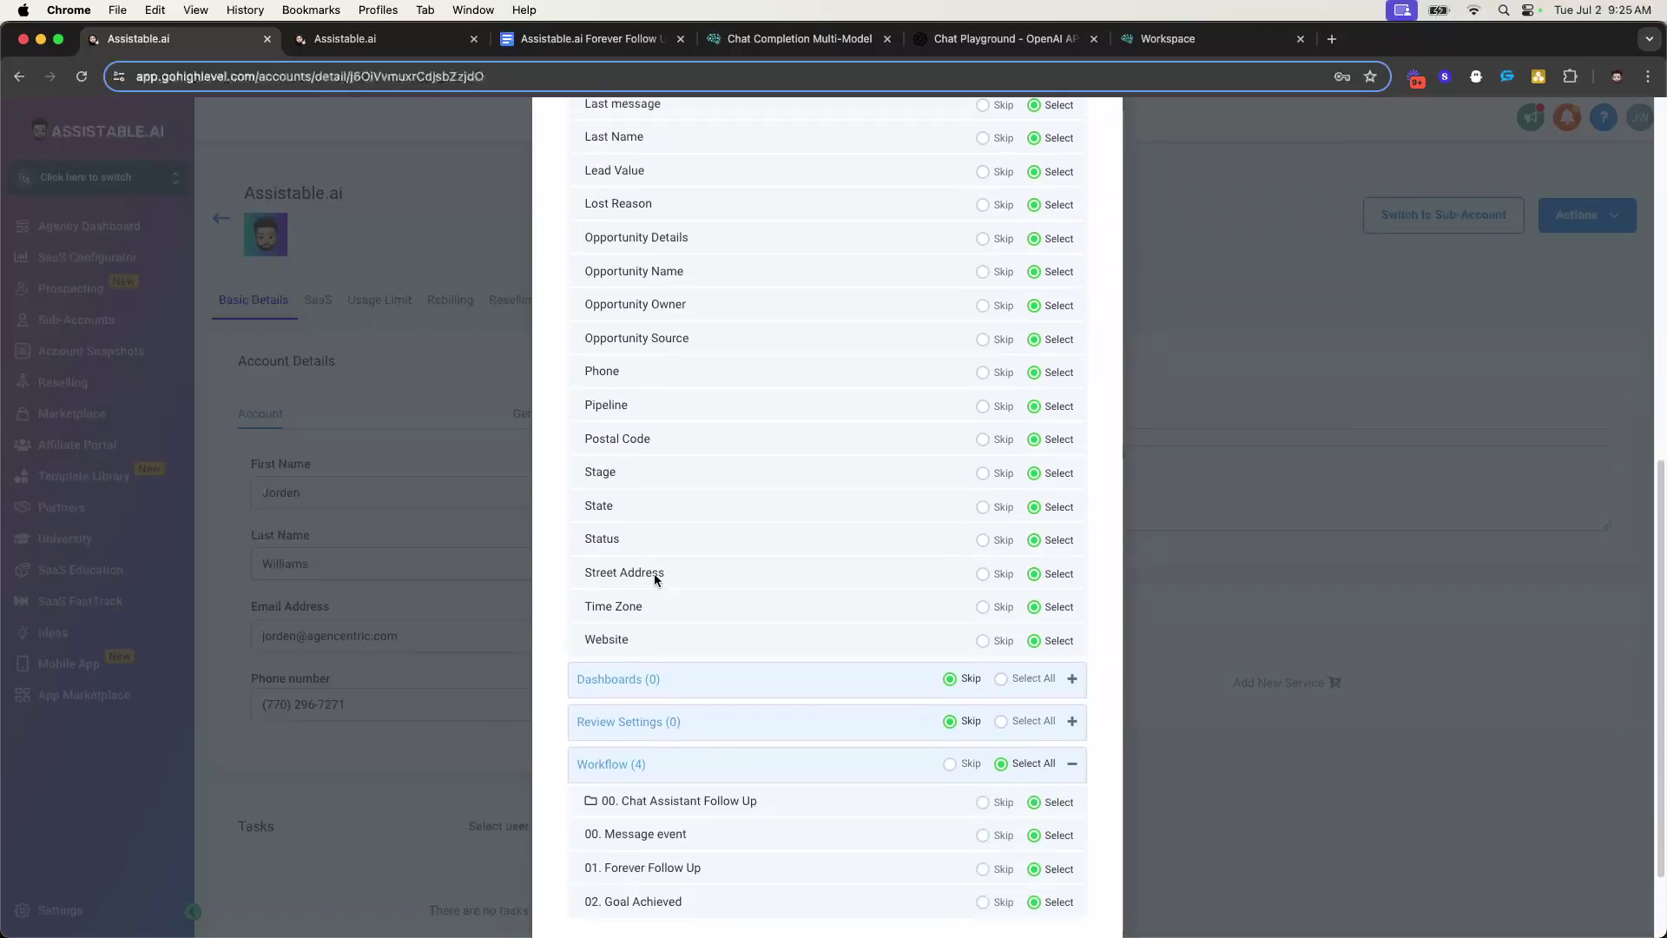
scroll(733, 497, "up", 1)
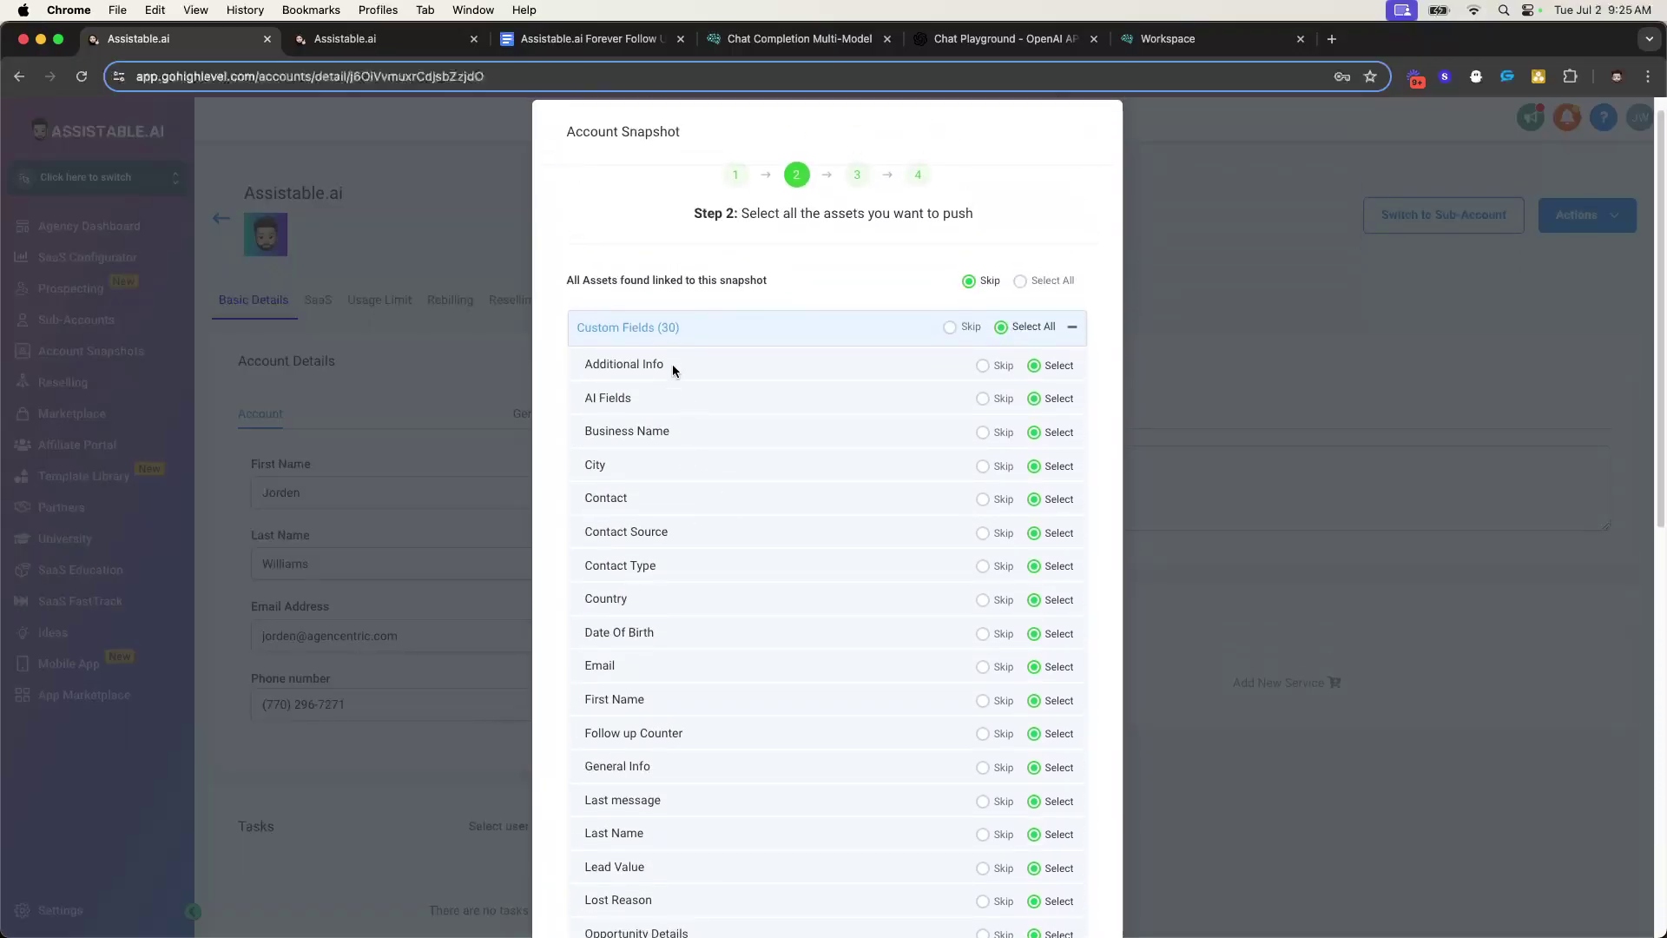
double_click(606, 400)
left_click(686, 330)
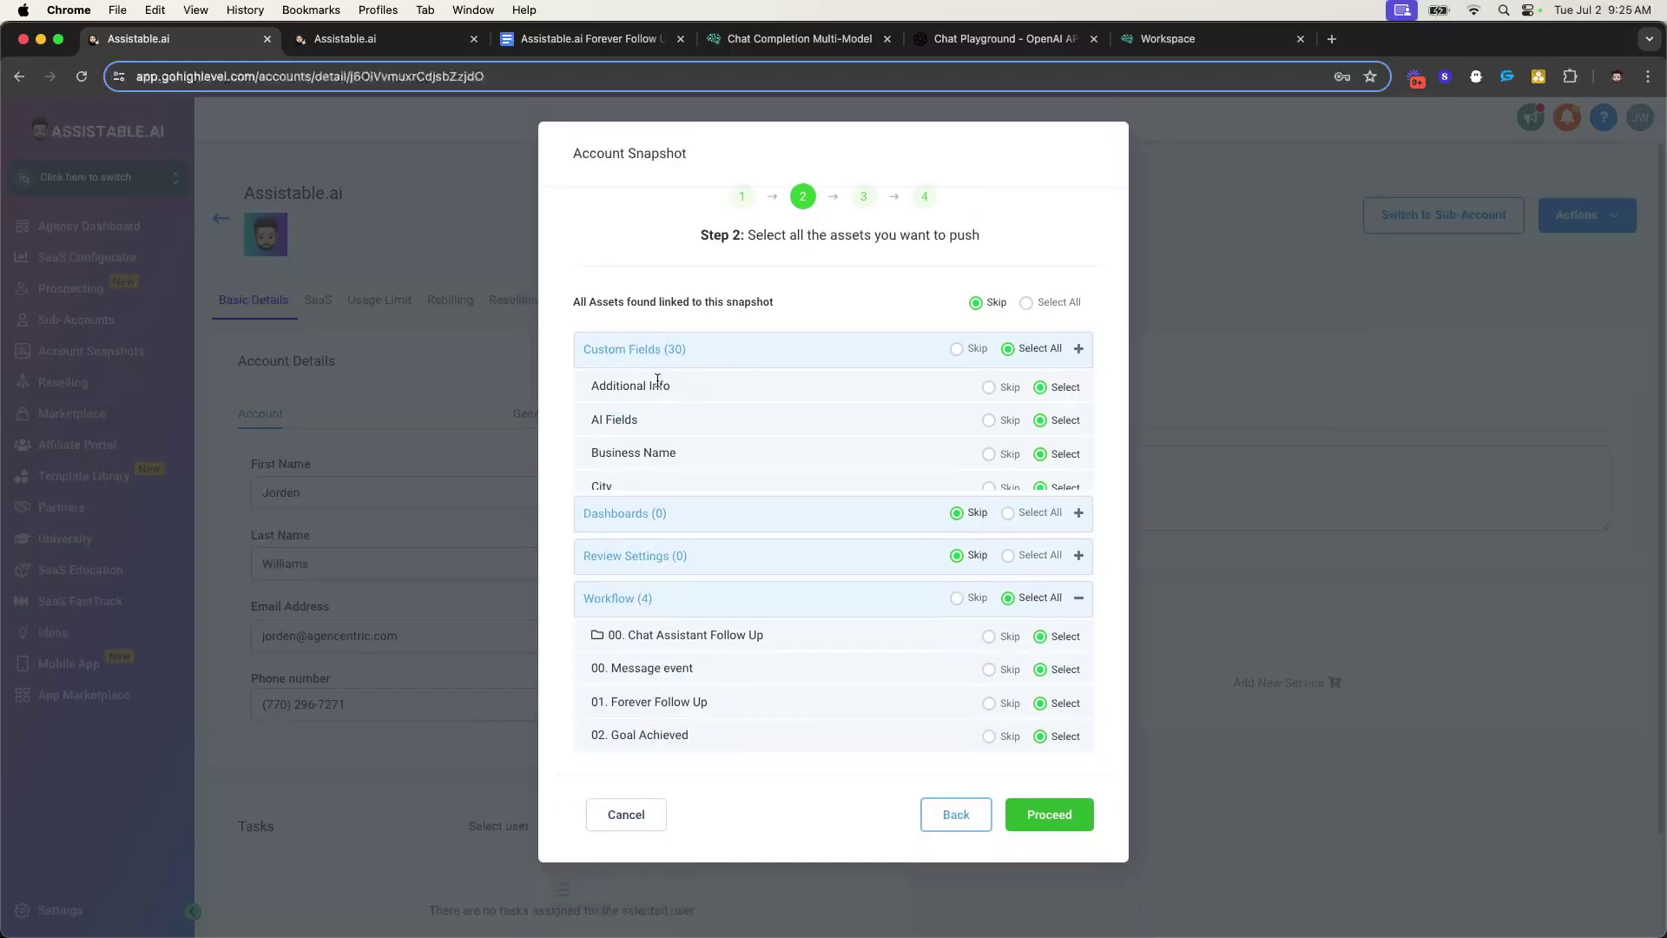
left_click(738, 477)
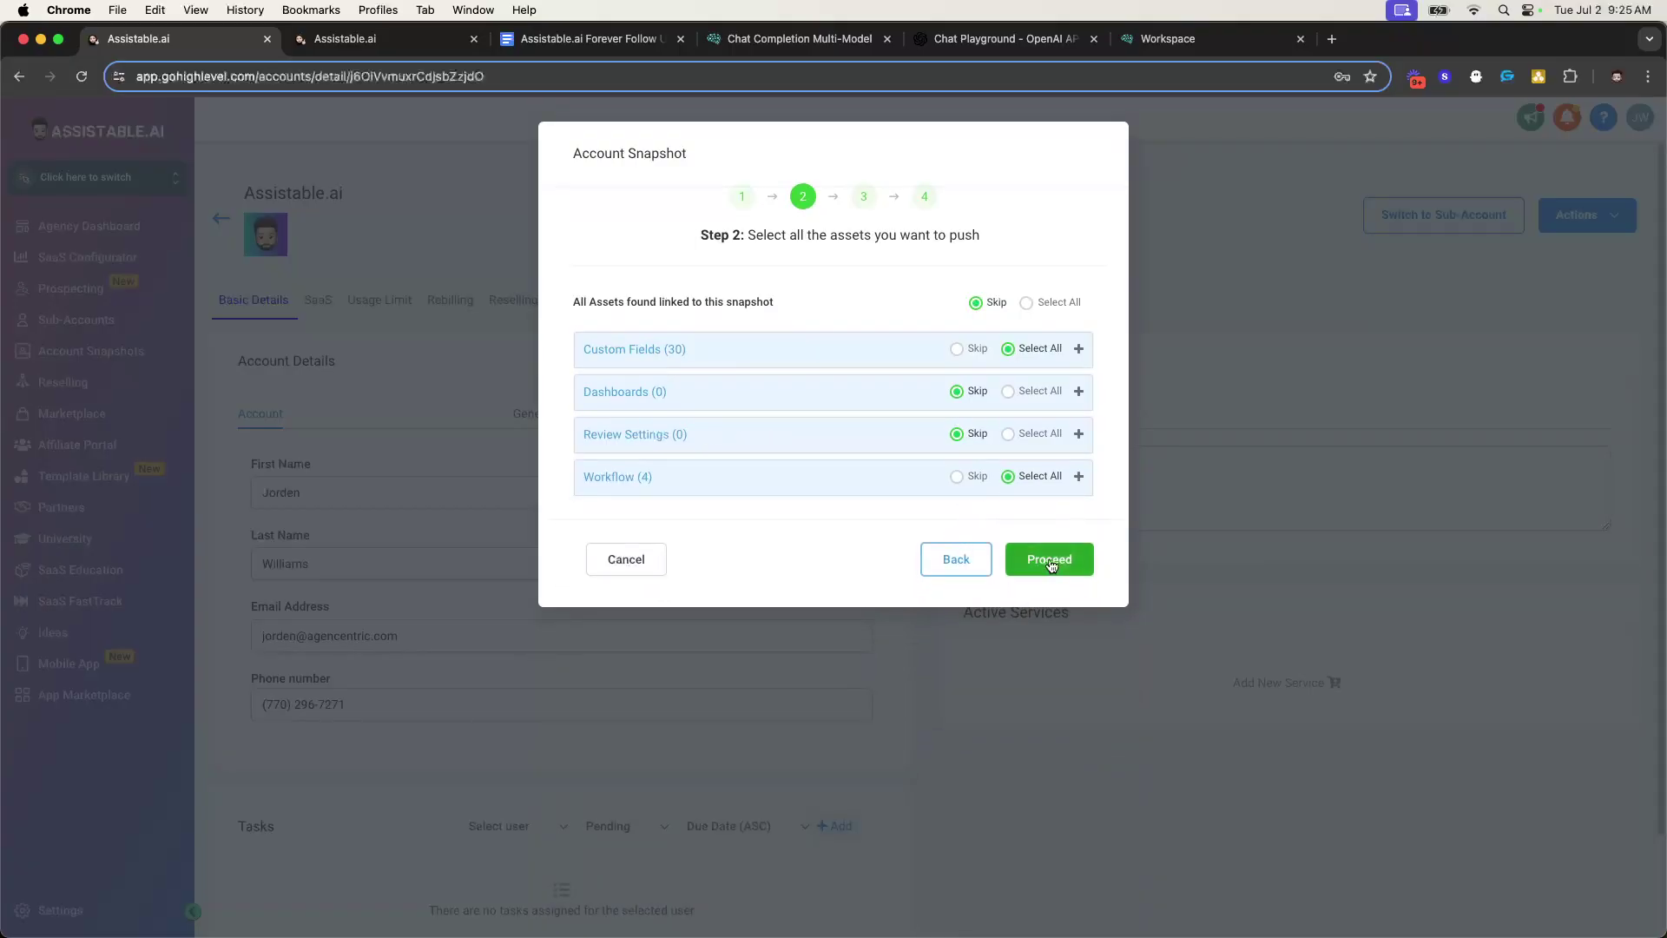
left_click(1052, 566)
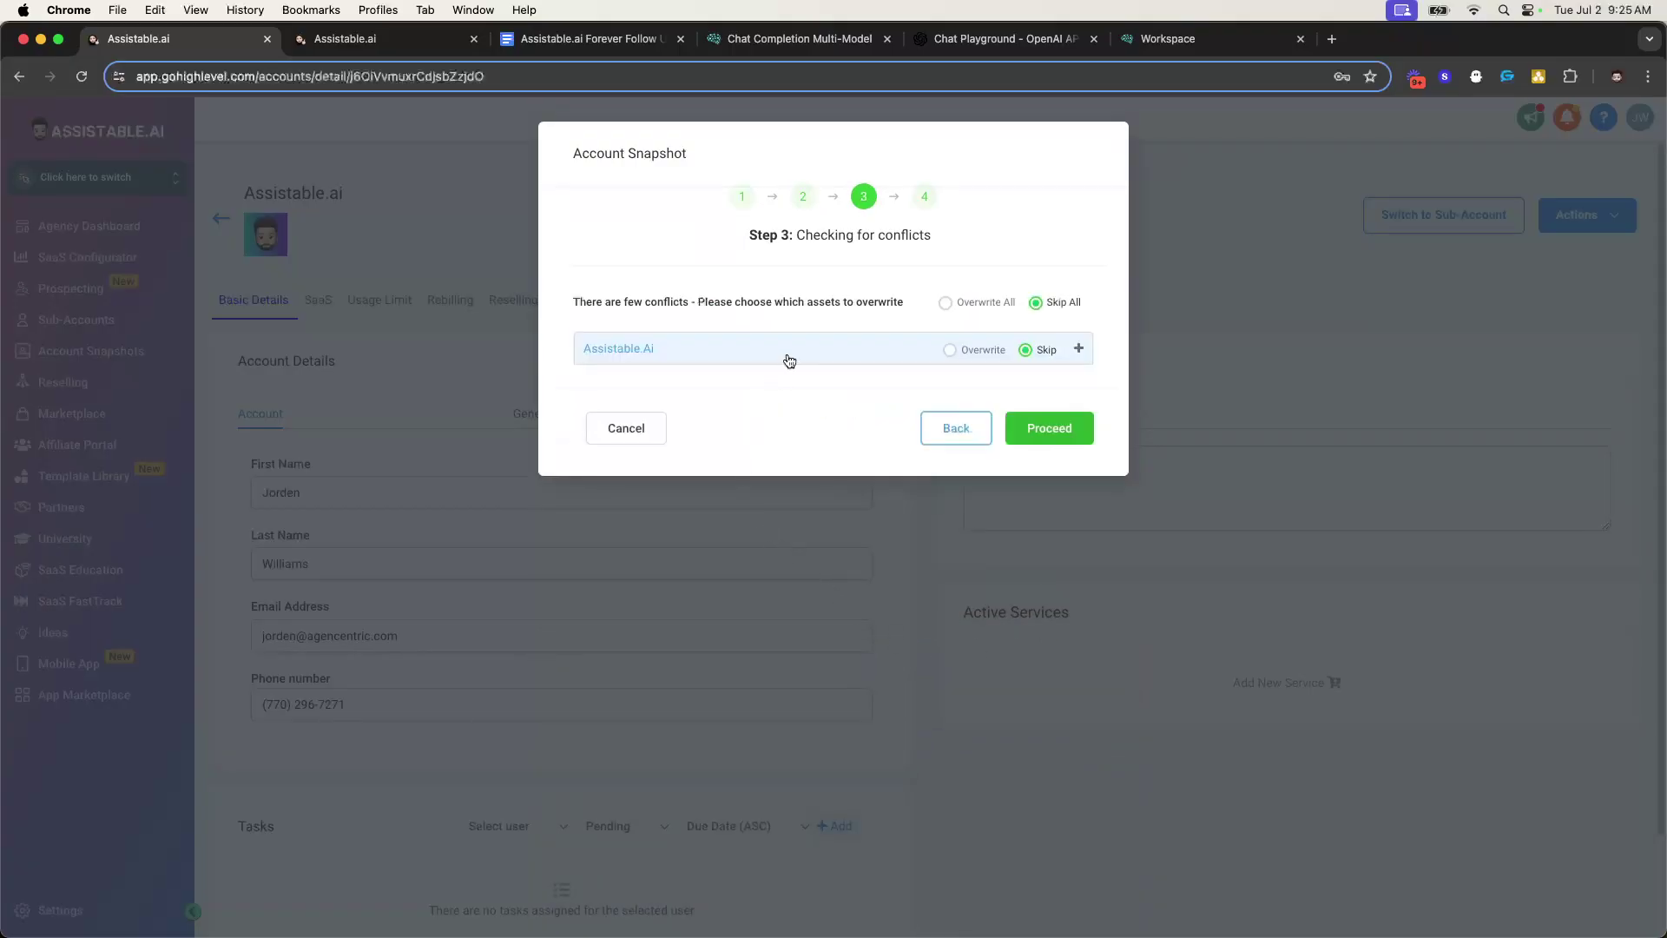
- Overwrite all conflicting custom fields, typing 'Confirm' to approve the overwrite
left_click(789, 361)
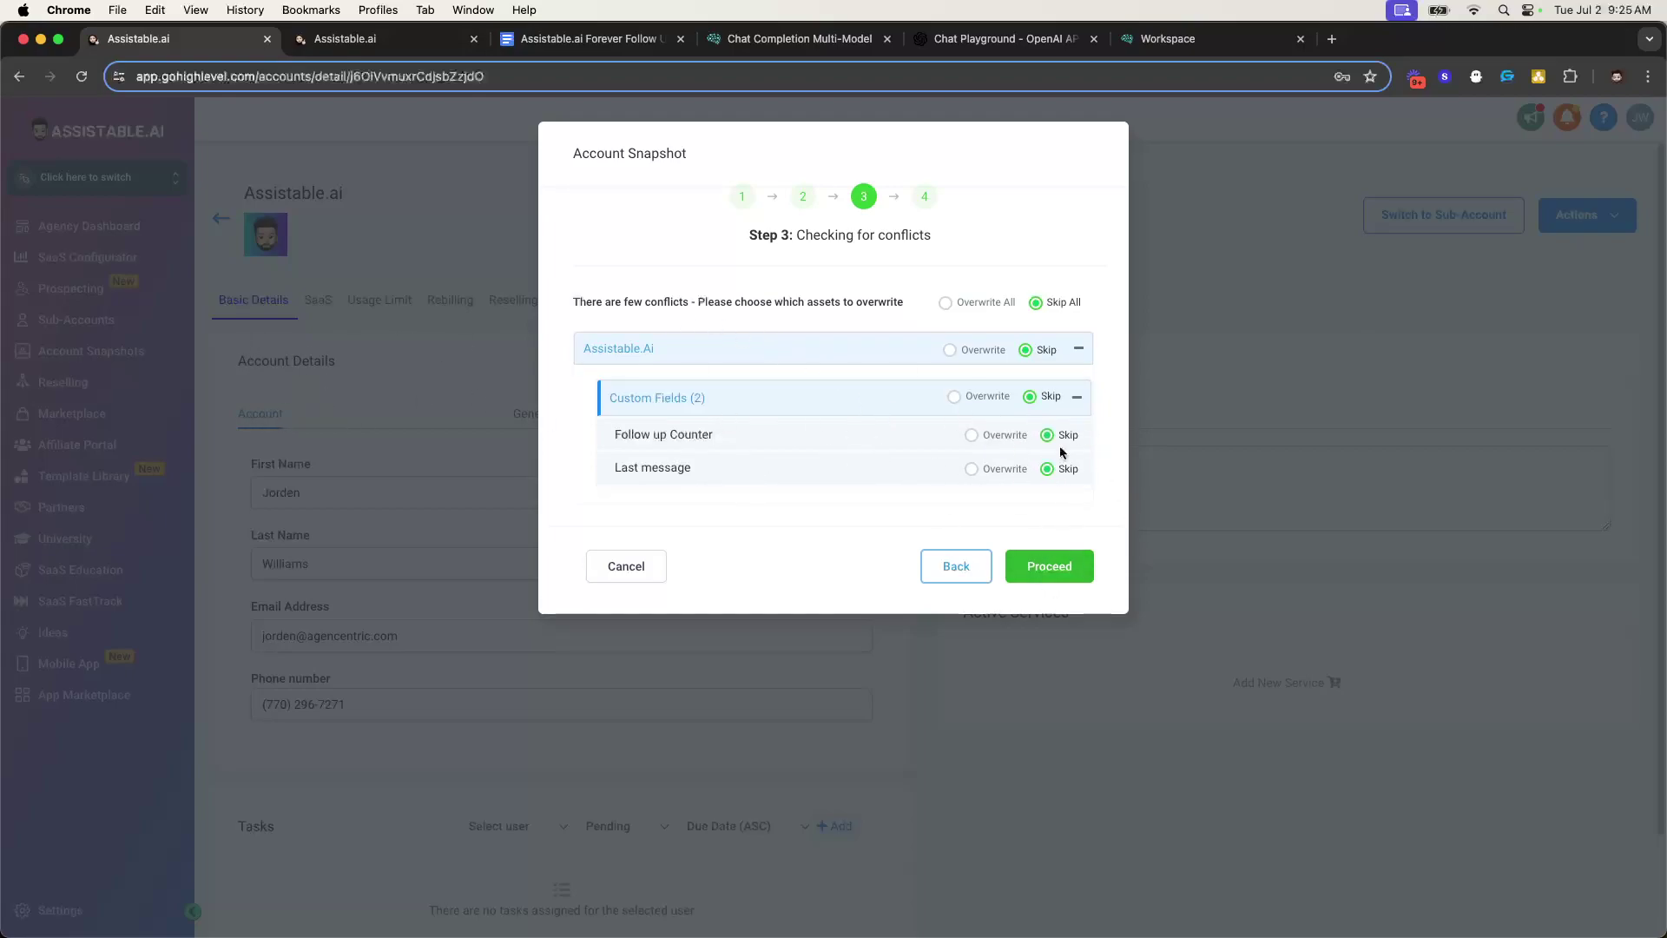
left_click(946, 303)
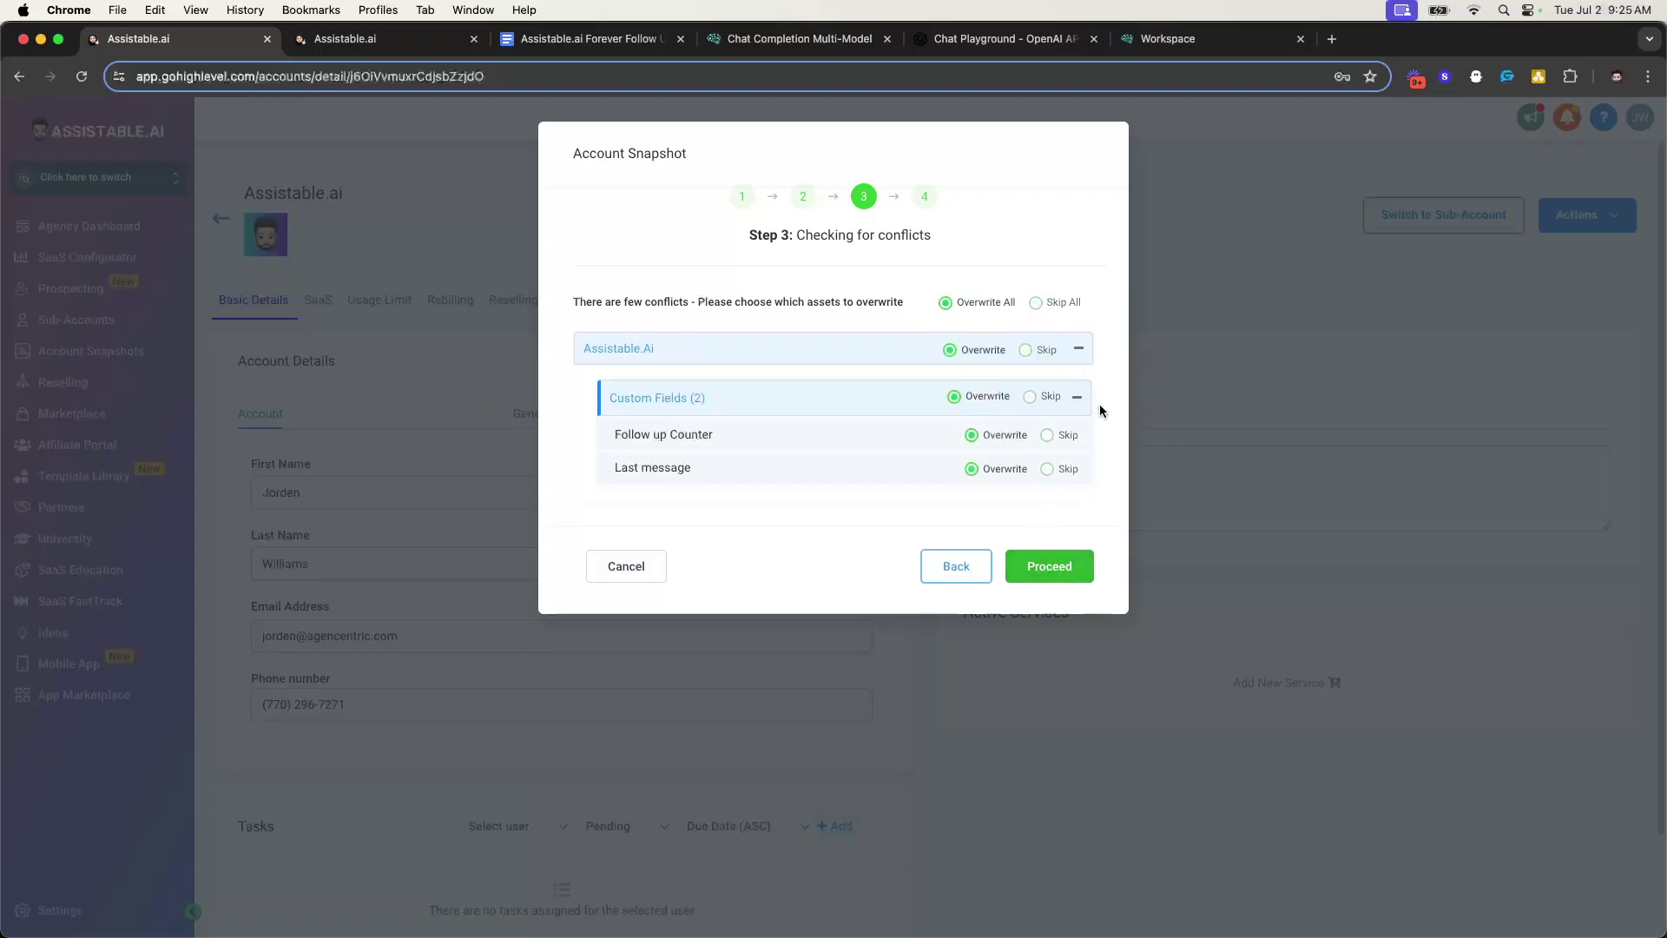
left_click(1041, 570)
left_click(744, 379)
type("Confirm")
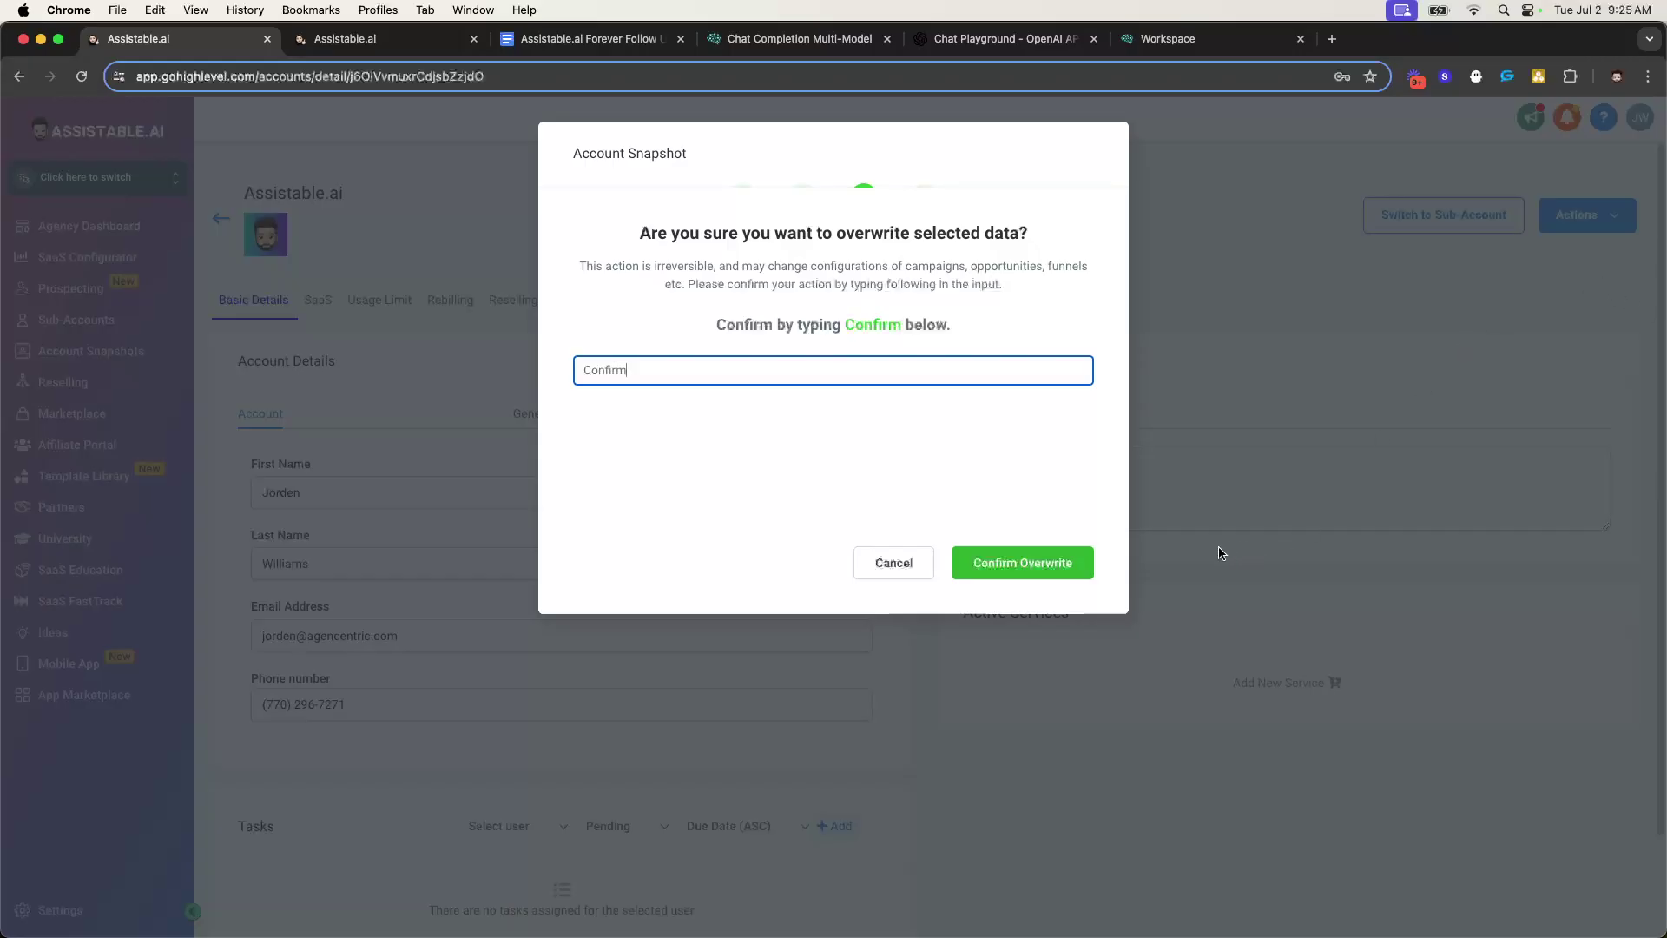
left_click(1038, 561)
left_click(1054, 367)
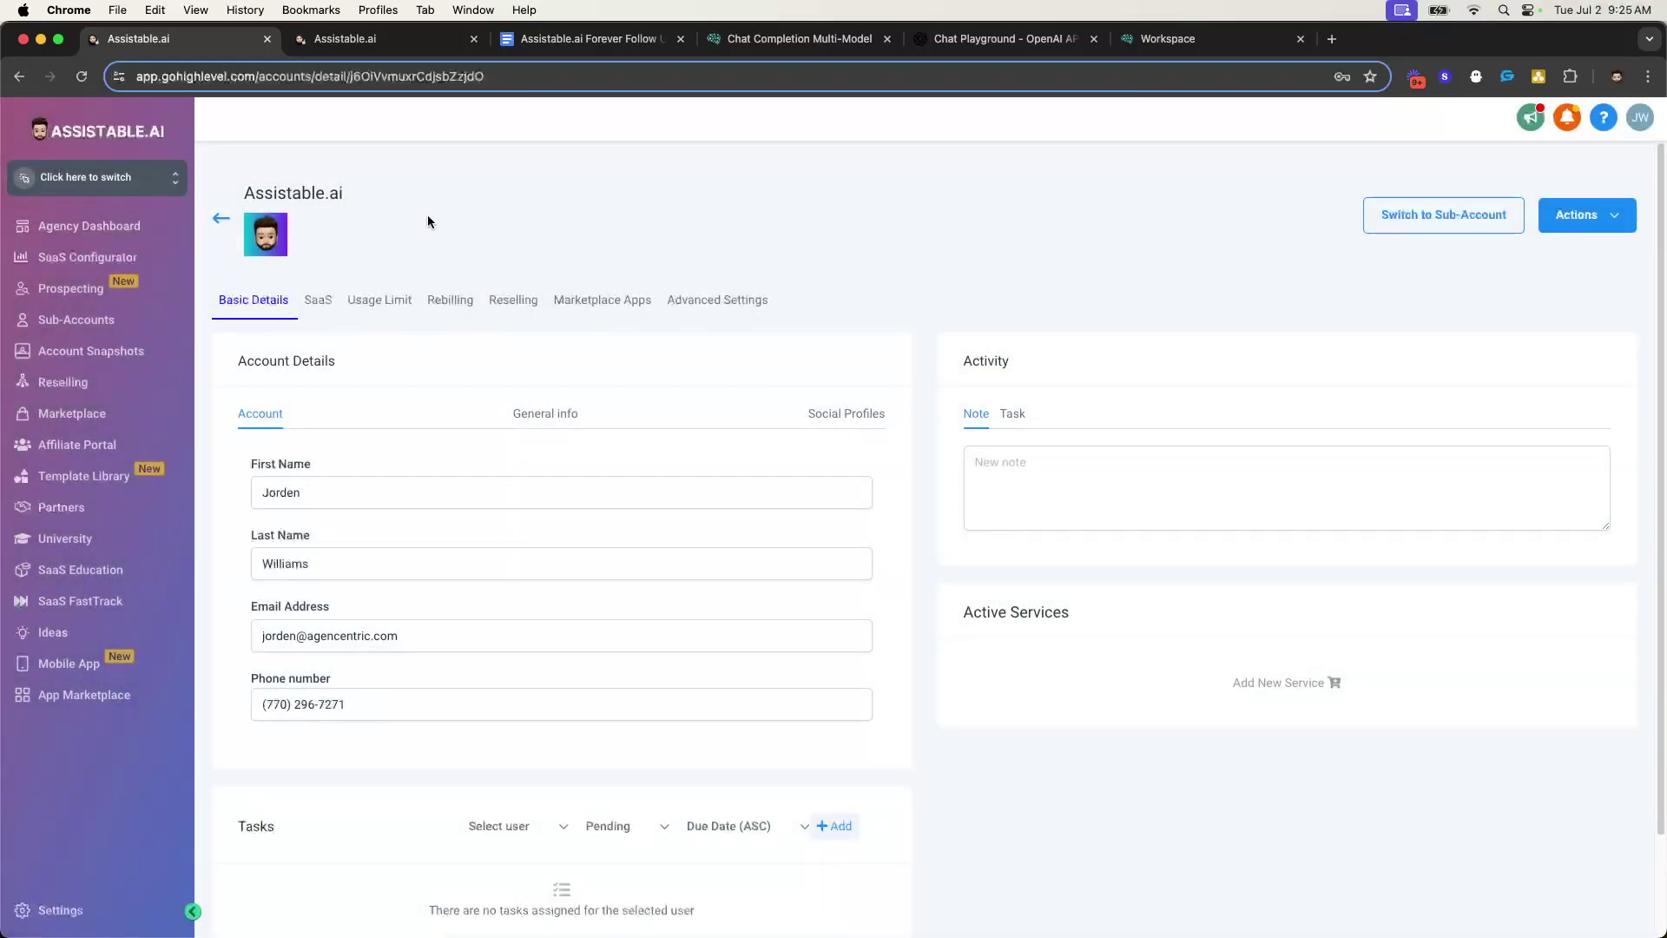
- Enter the Assistable.ai sub-account and open the 00. Chat Assistant Follow Up workflow folder
left_click(1454, 224)
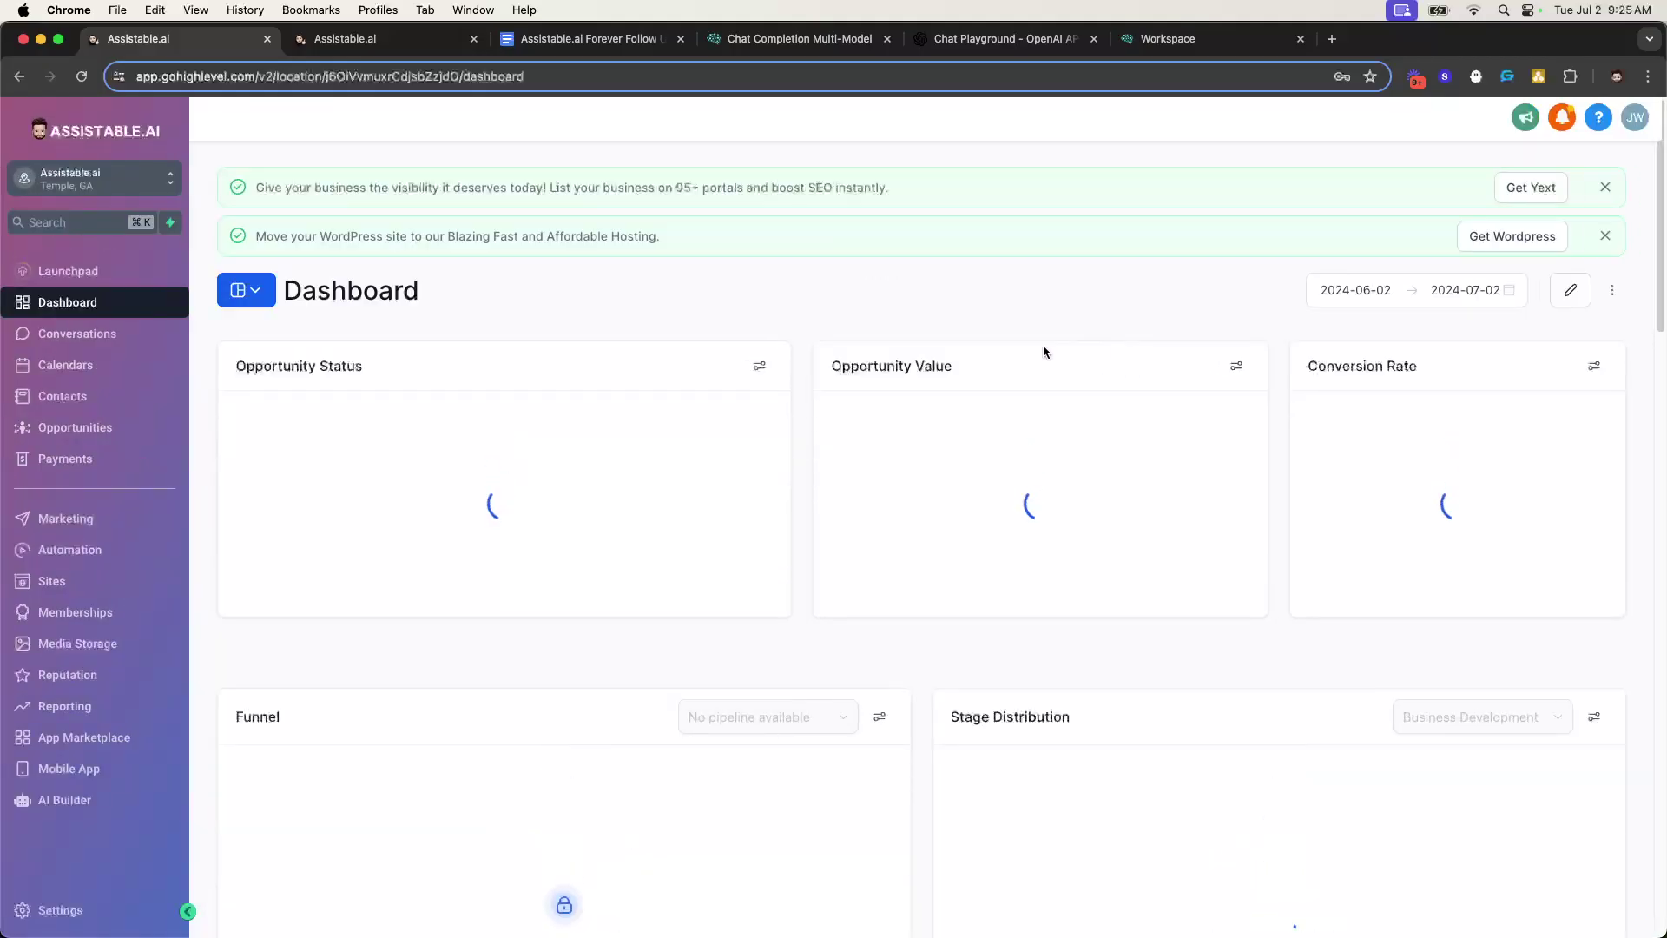
left_click(86, 550)
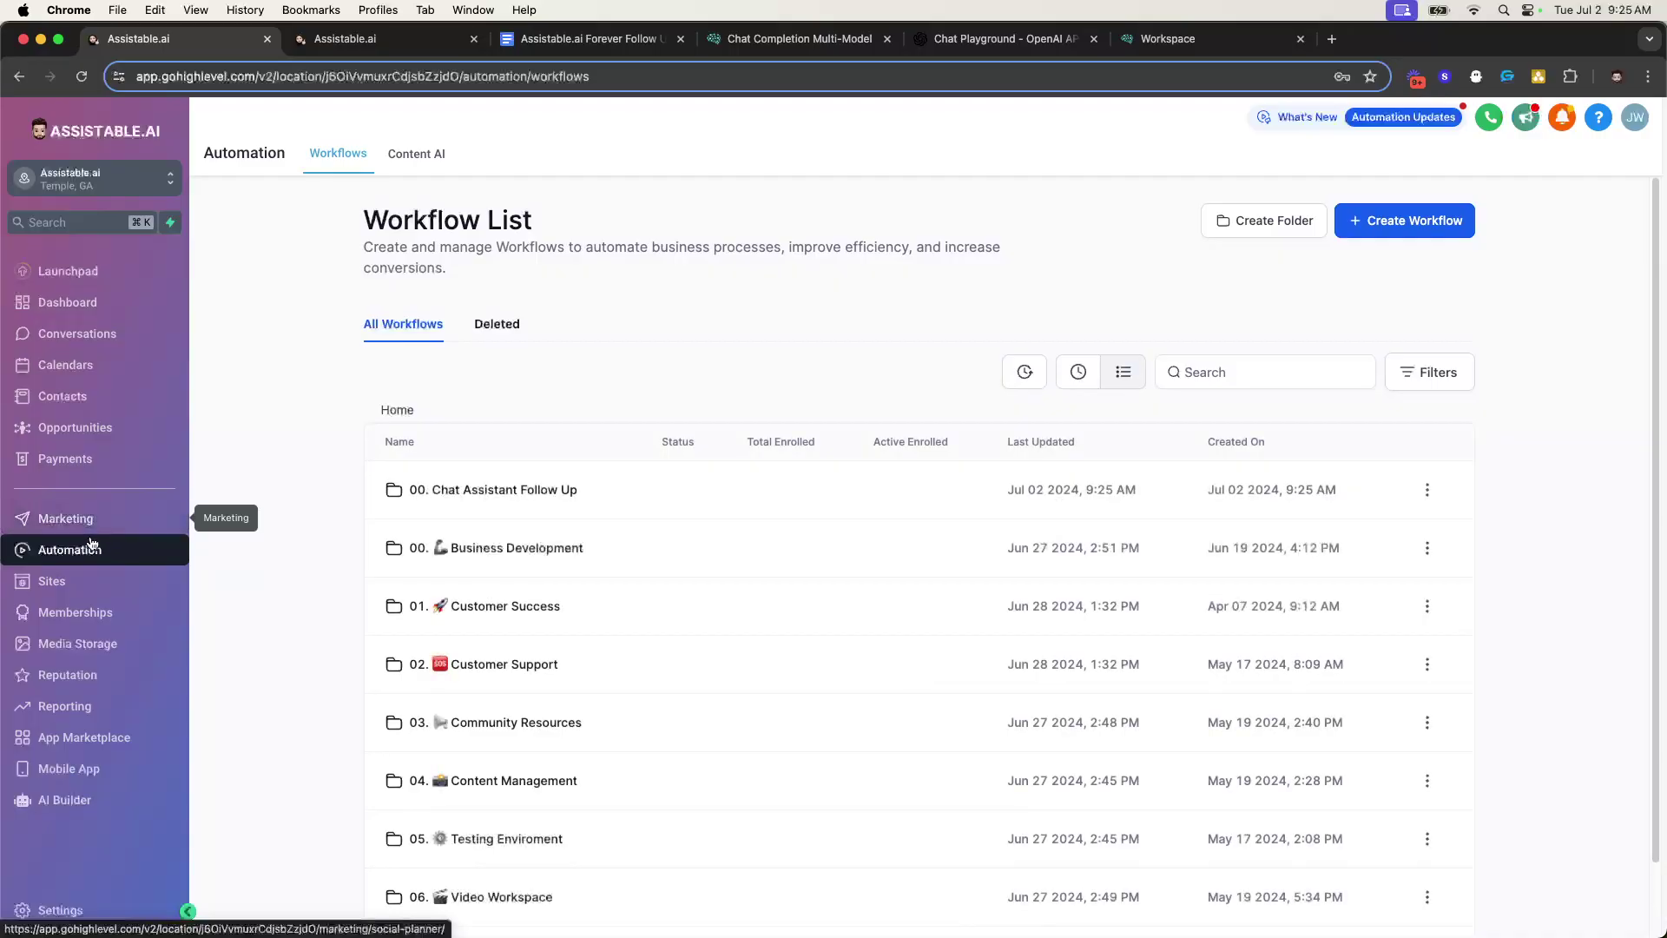
left_click_drag(373, 488, 623, 492)
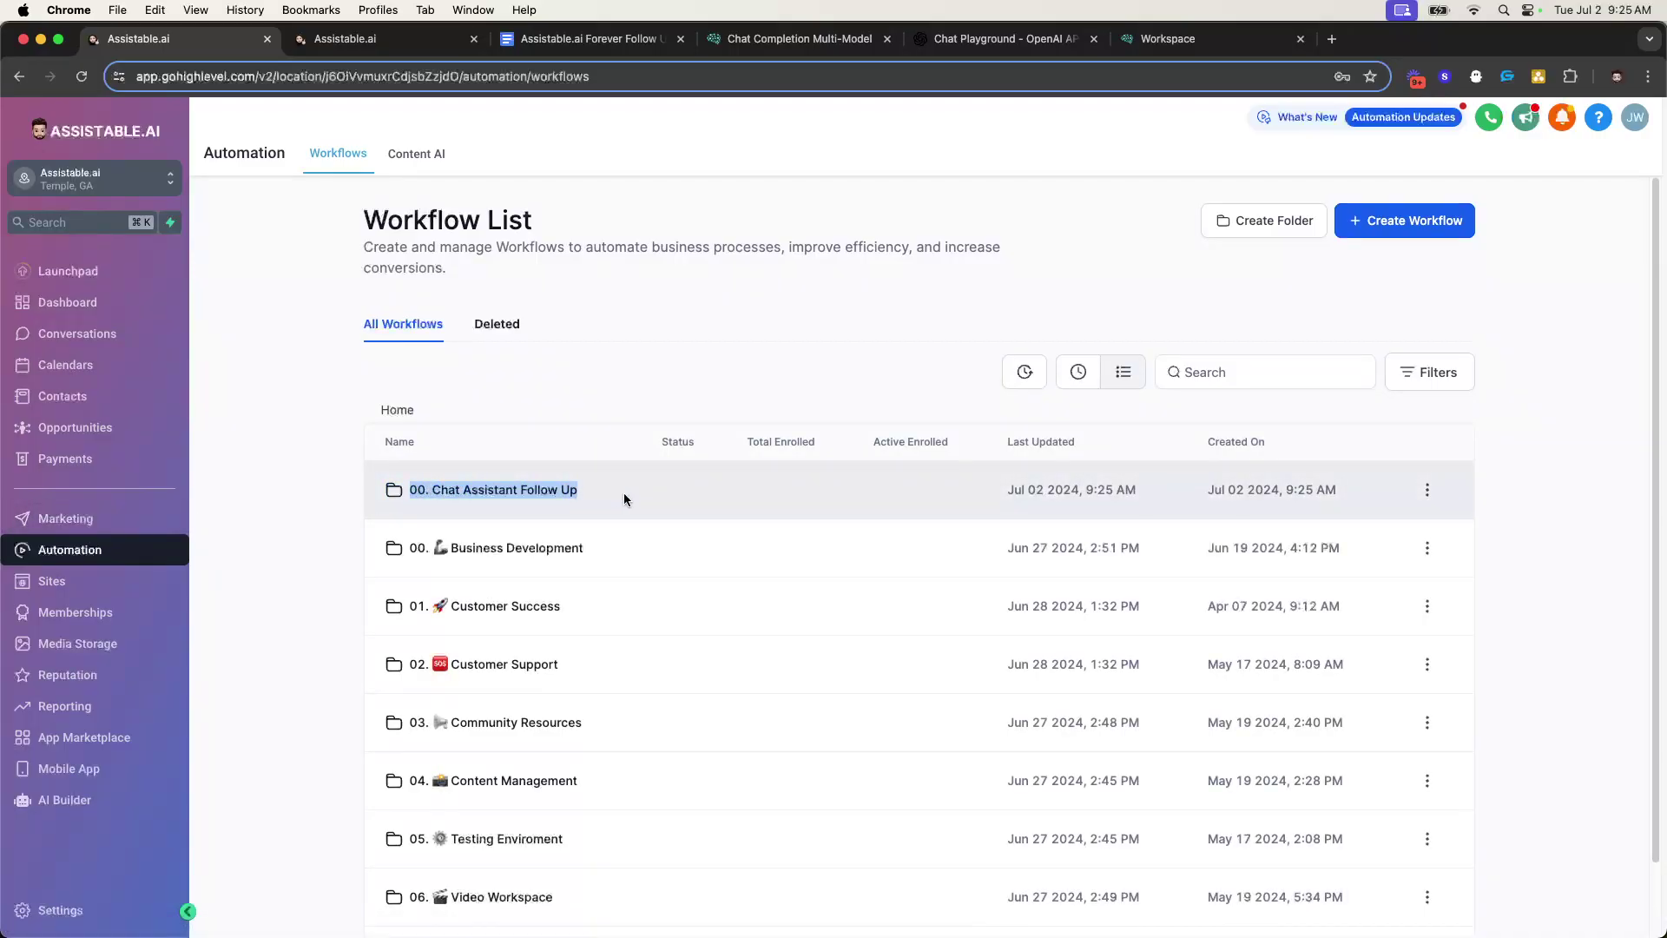
left_click(538, 504)
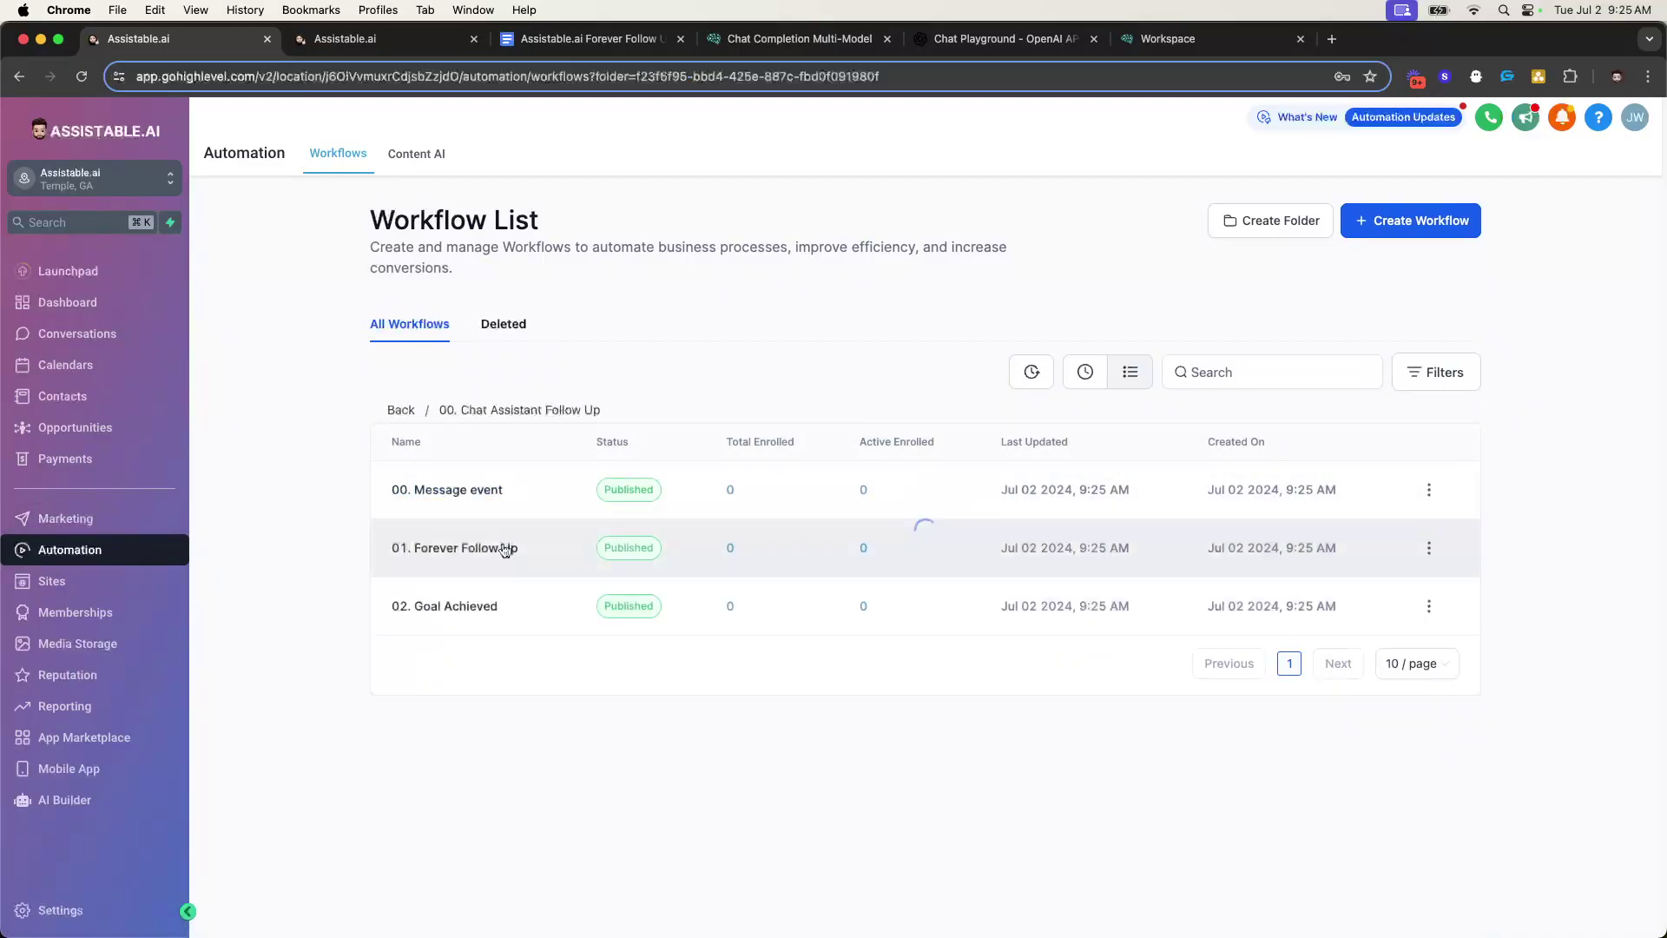
- Close the extra Assistable.ai tab and return to the imported workflows folder
left_click(382, 43)
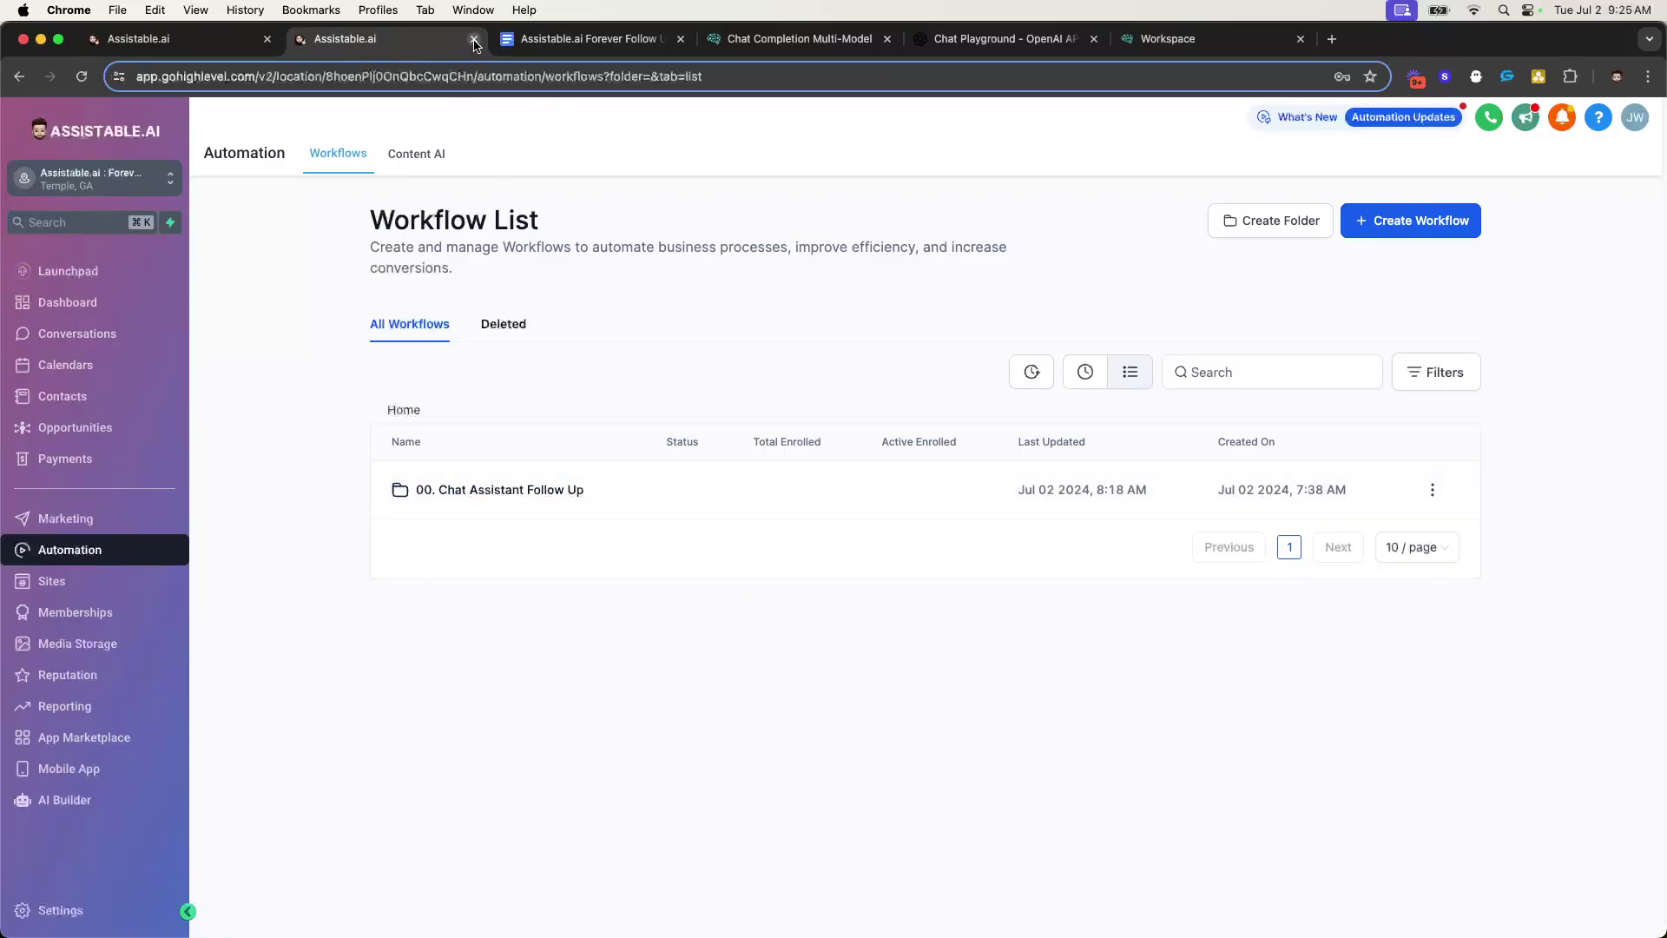
left_click(474, 39)
left_click(174, 39)
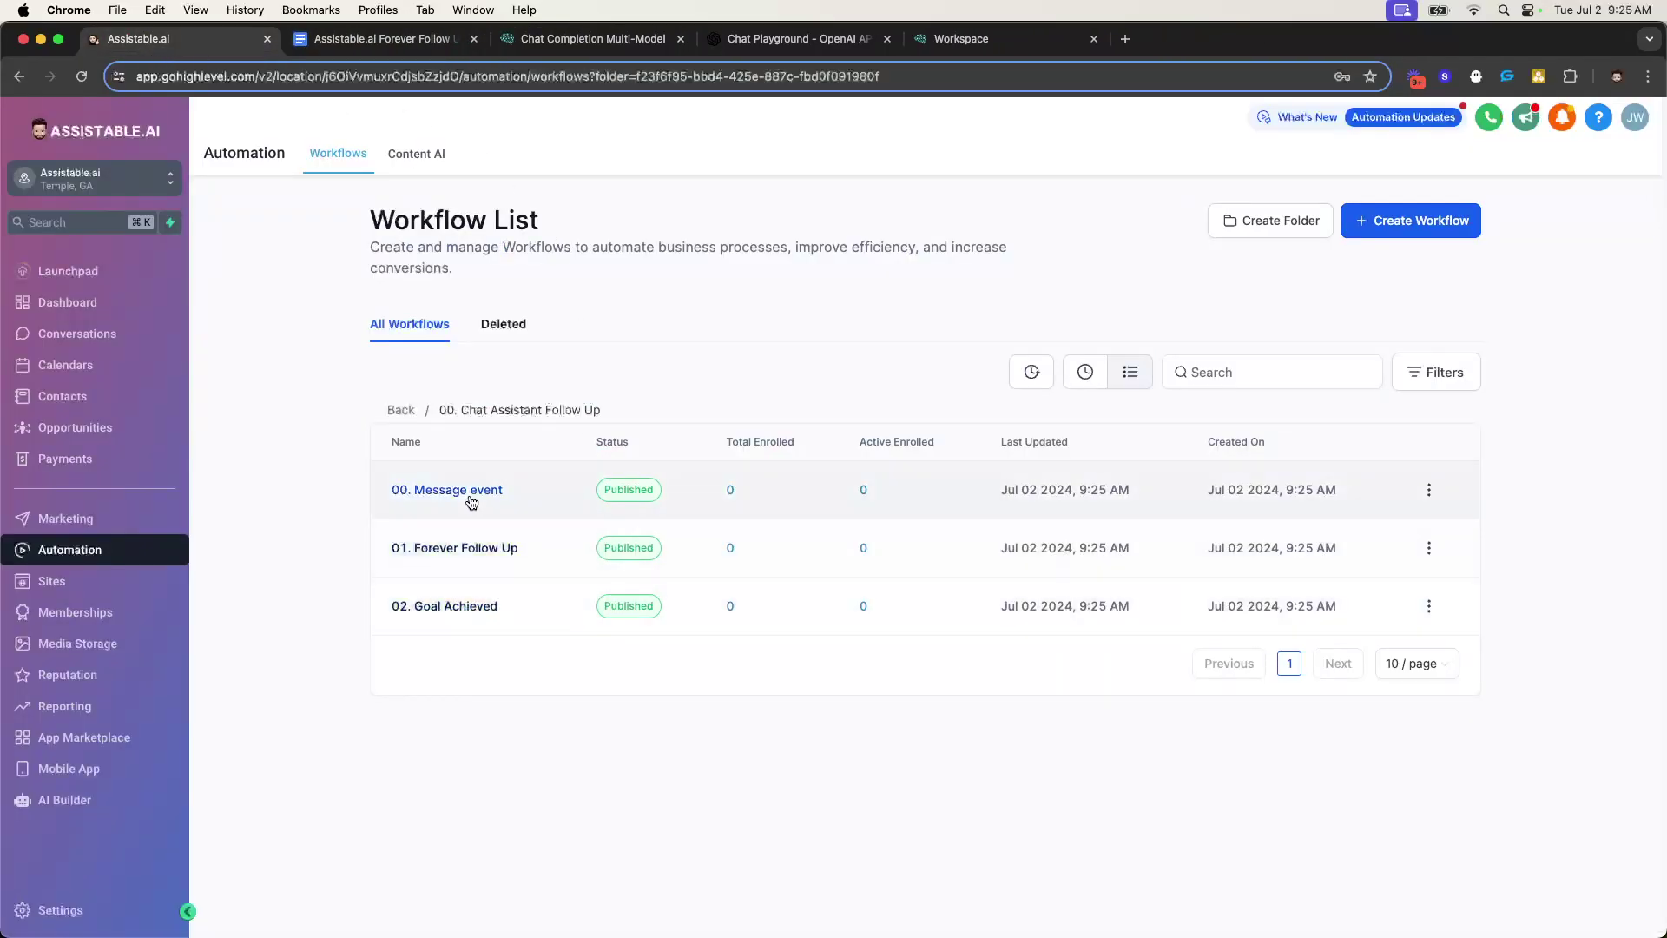
- Scroll the Forever Follow Up walkthrough and highlight the API key steps
left_click(376, 52)
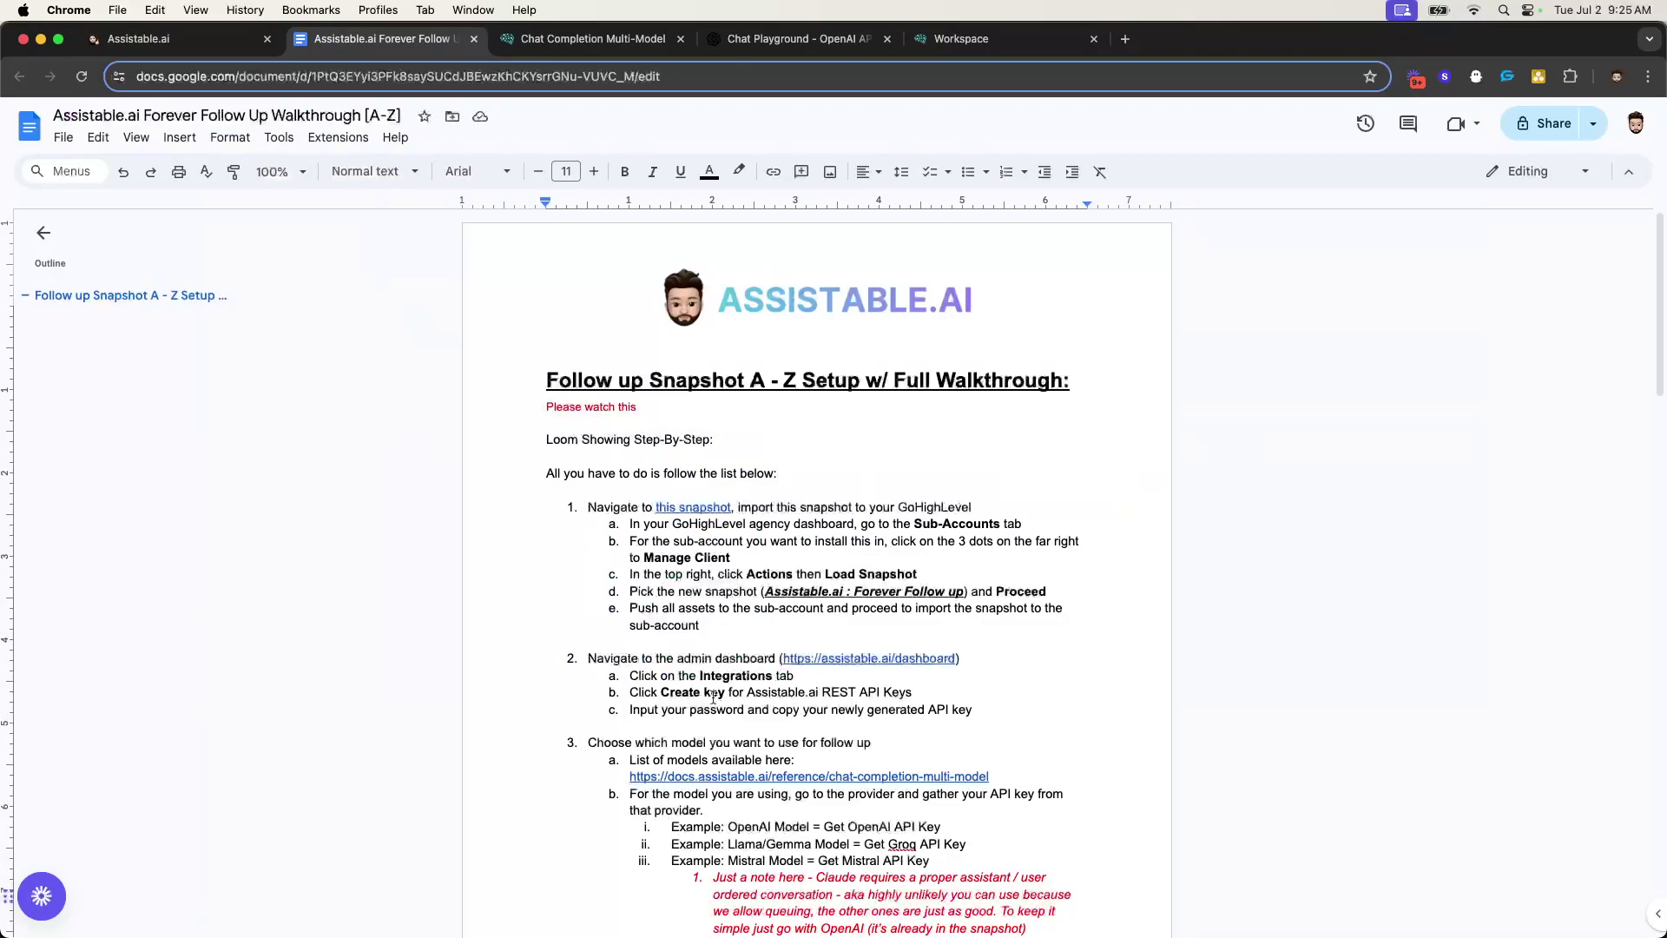
scroll(723, 706, "down", 1)
left_click_drag(587, 476, 756, 601)
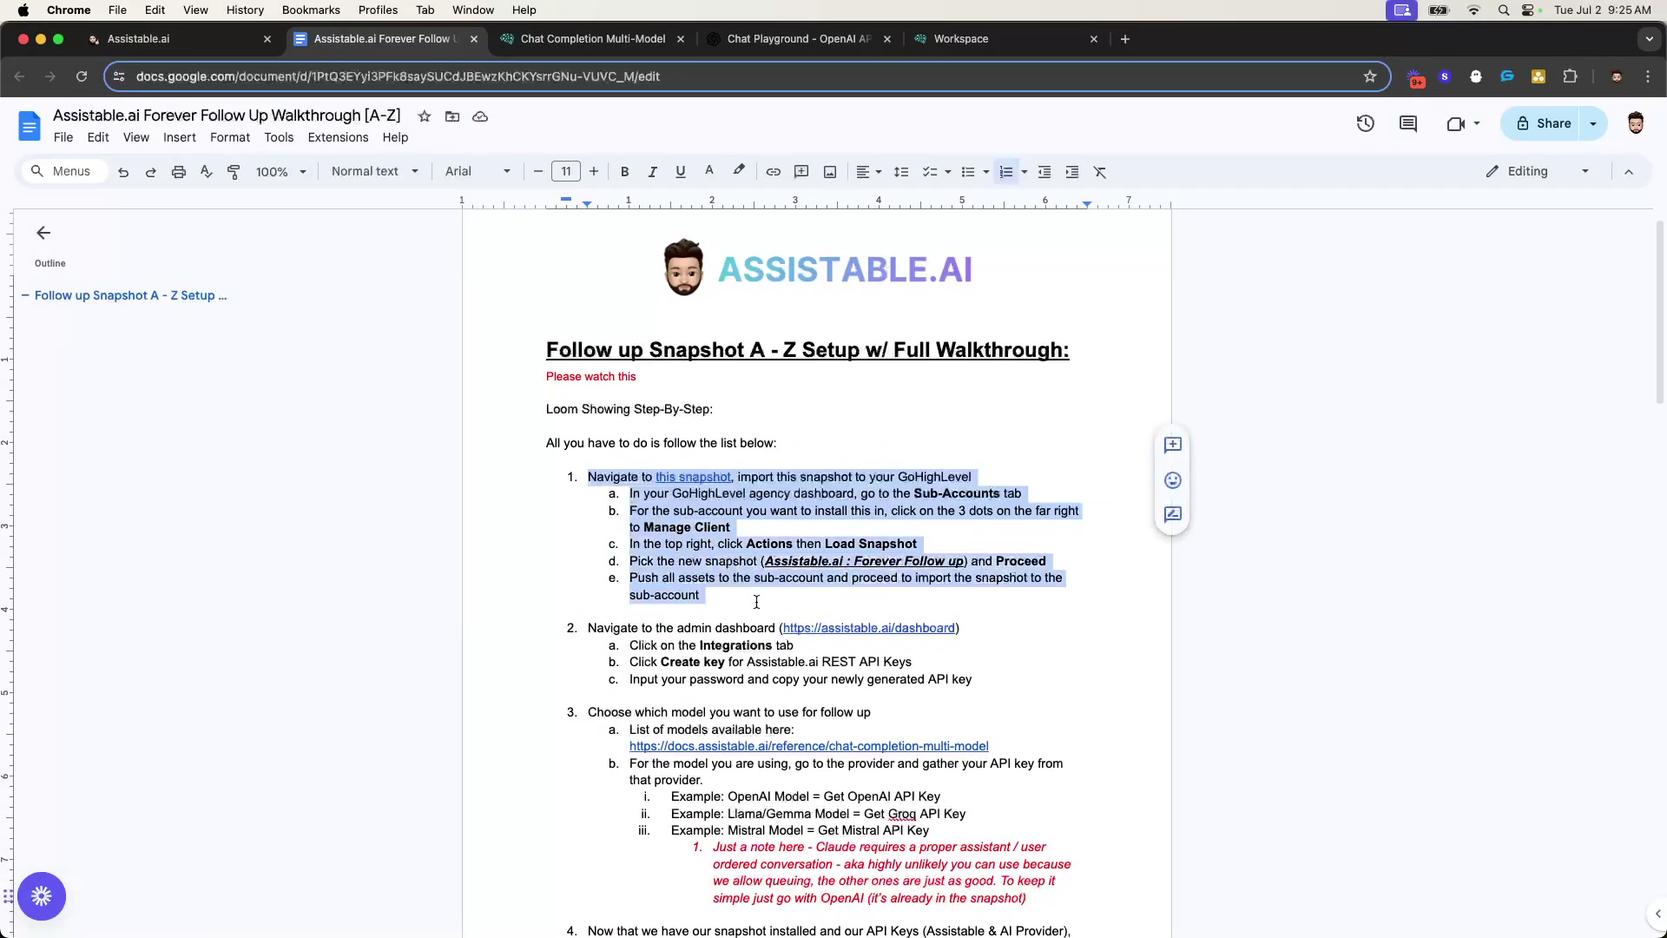
scroll(760, 597, "down", 3)
left_click_drag(591, 474, 823, 623)
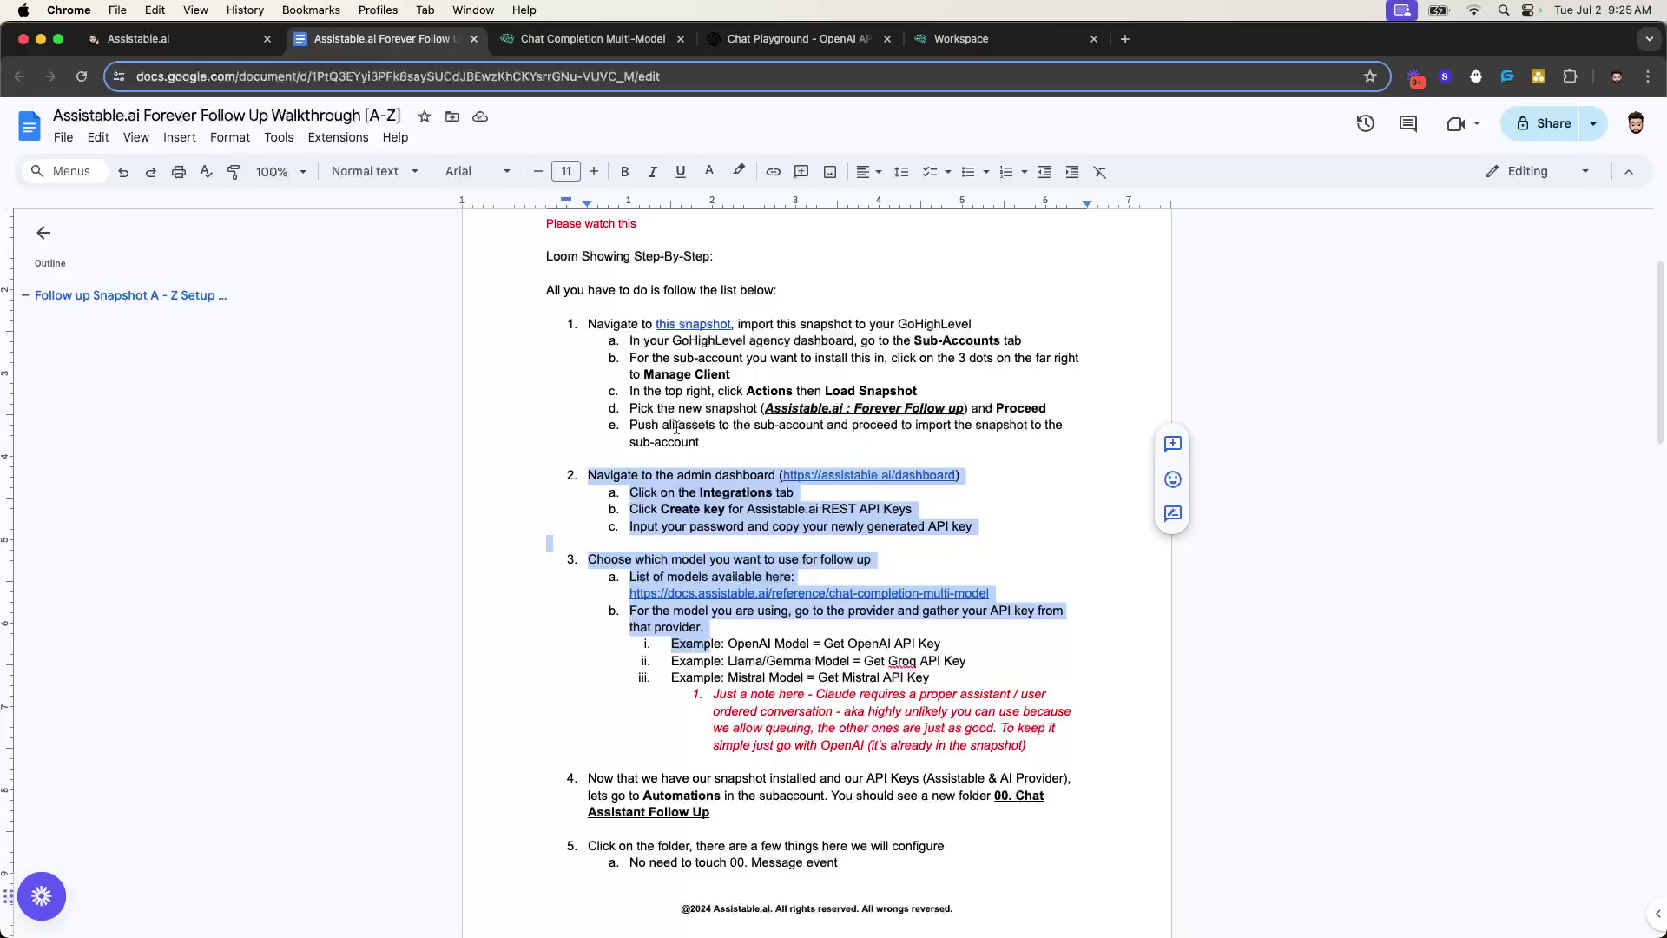
- Check the imported workflow list, then return to the walkthrough and clear the selection
left_click(139, 38)
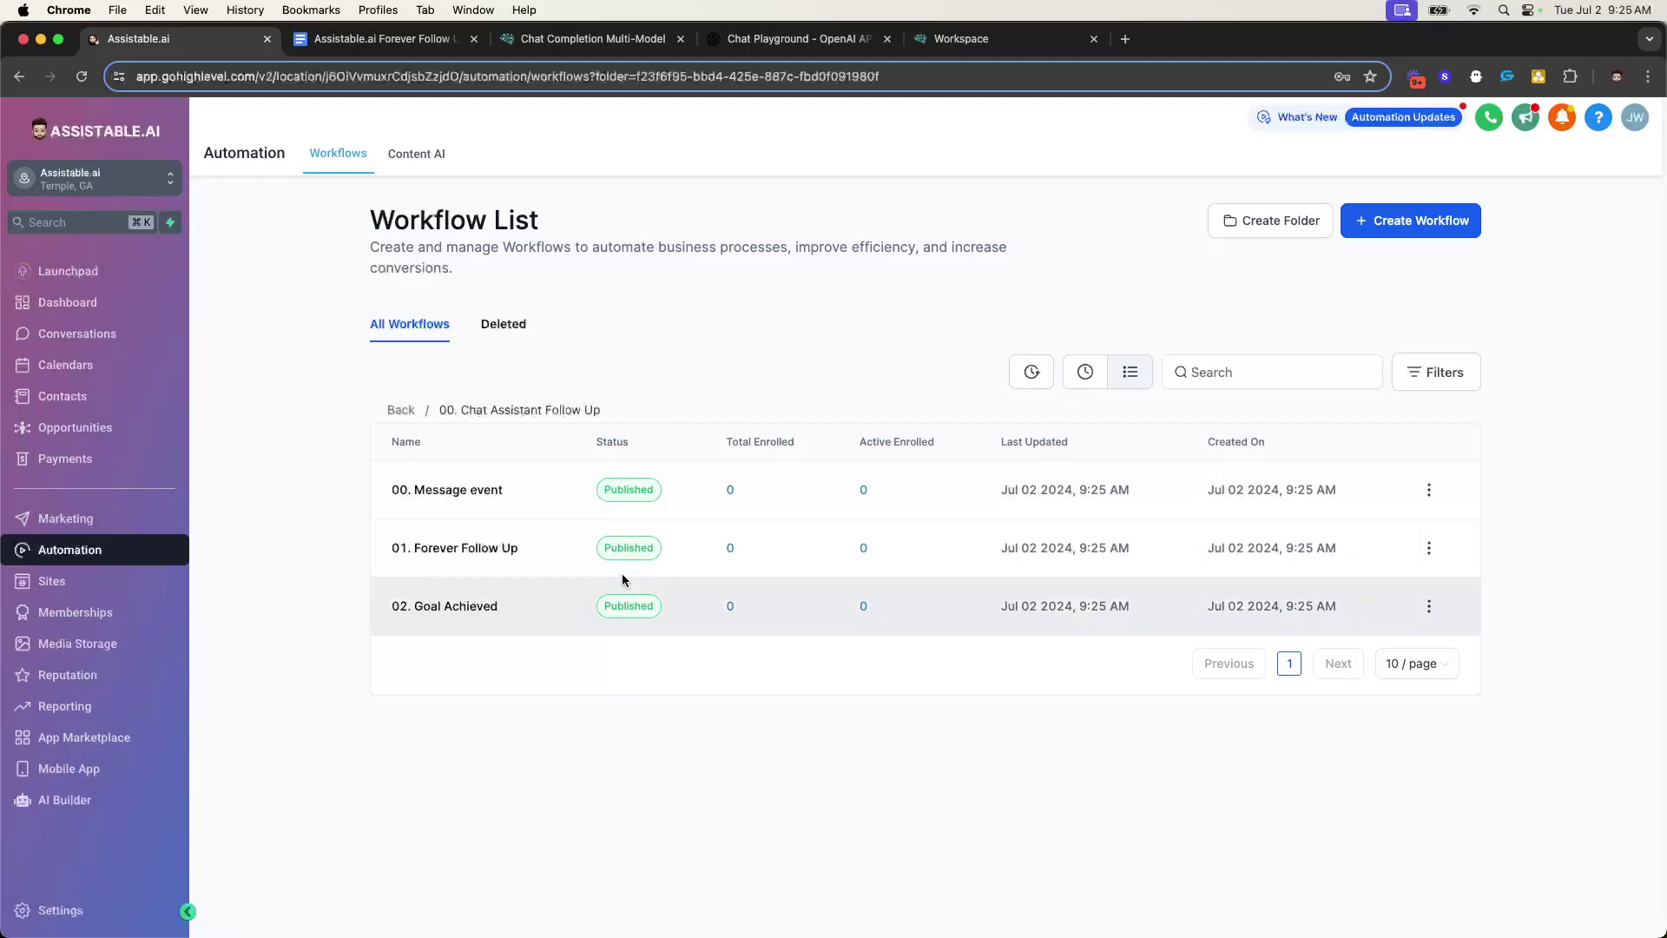
left_click(382, 38)
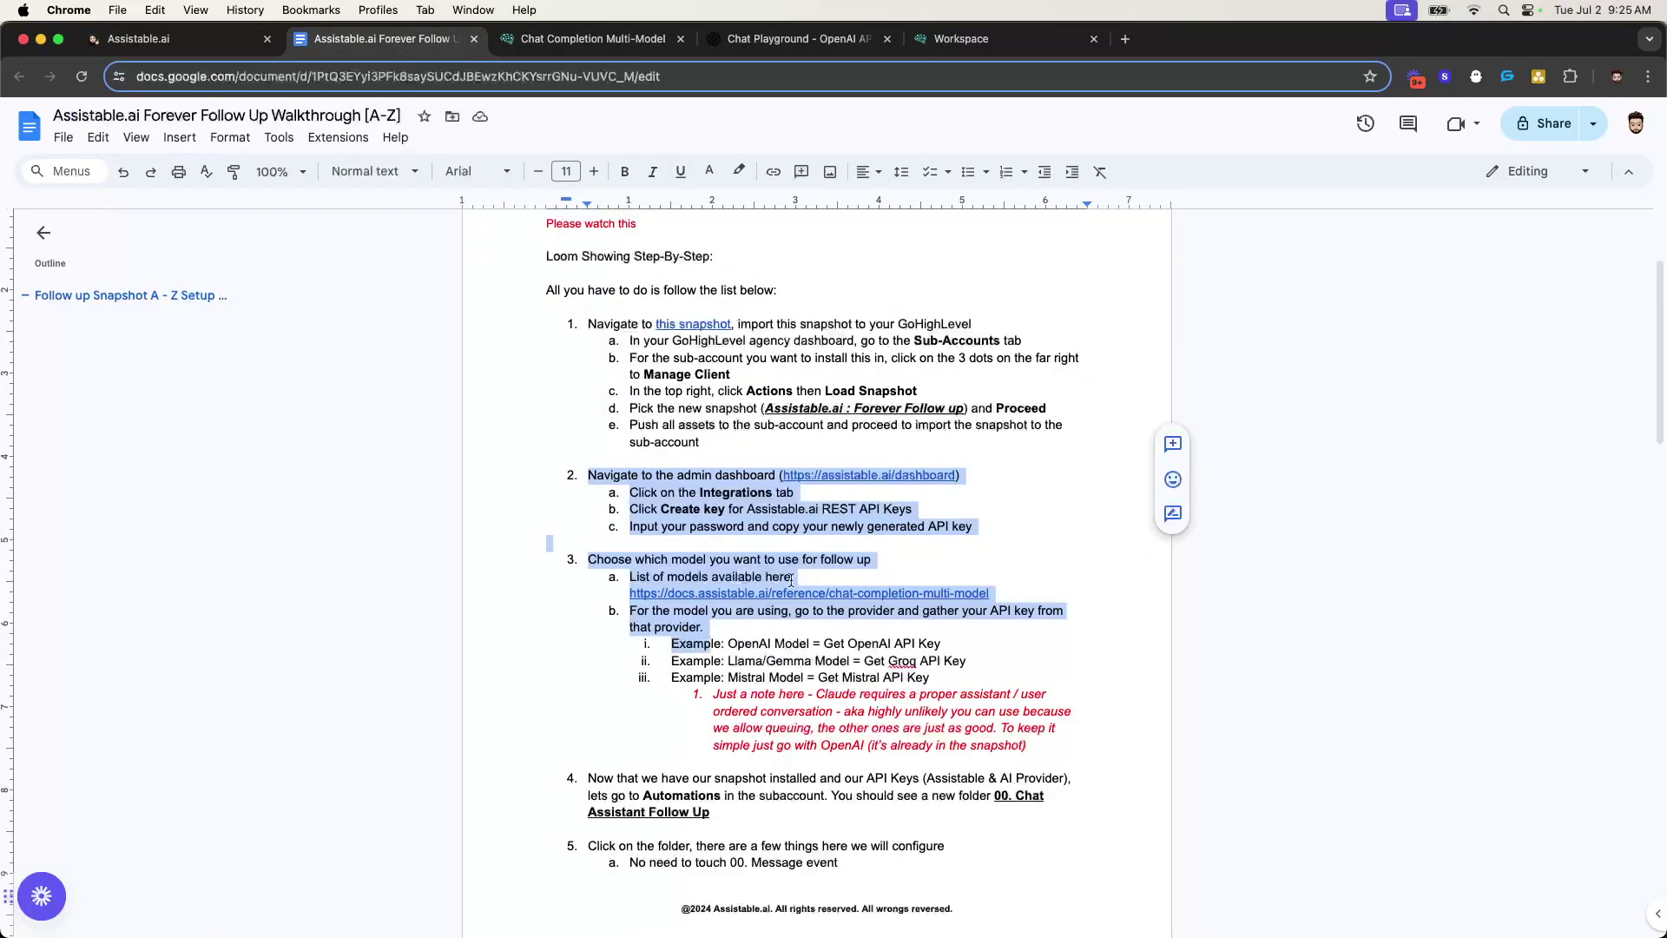
left_click(664, 495)
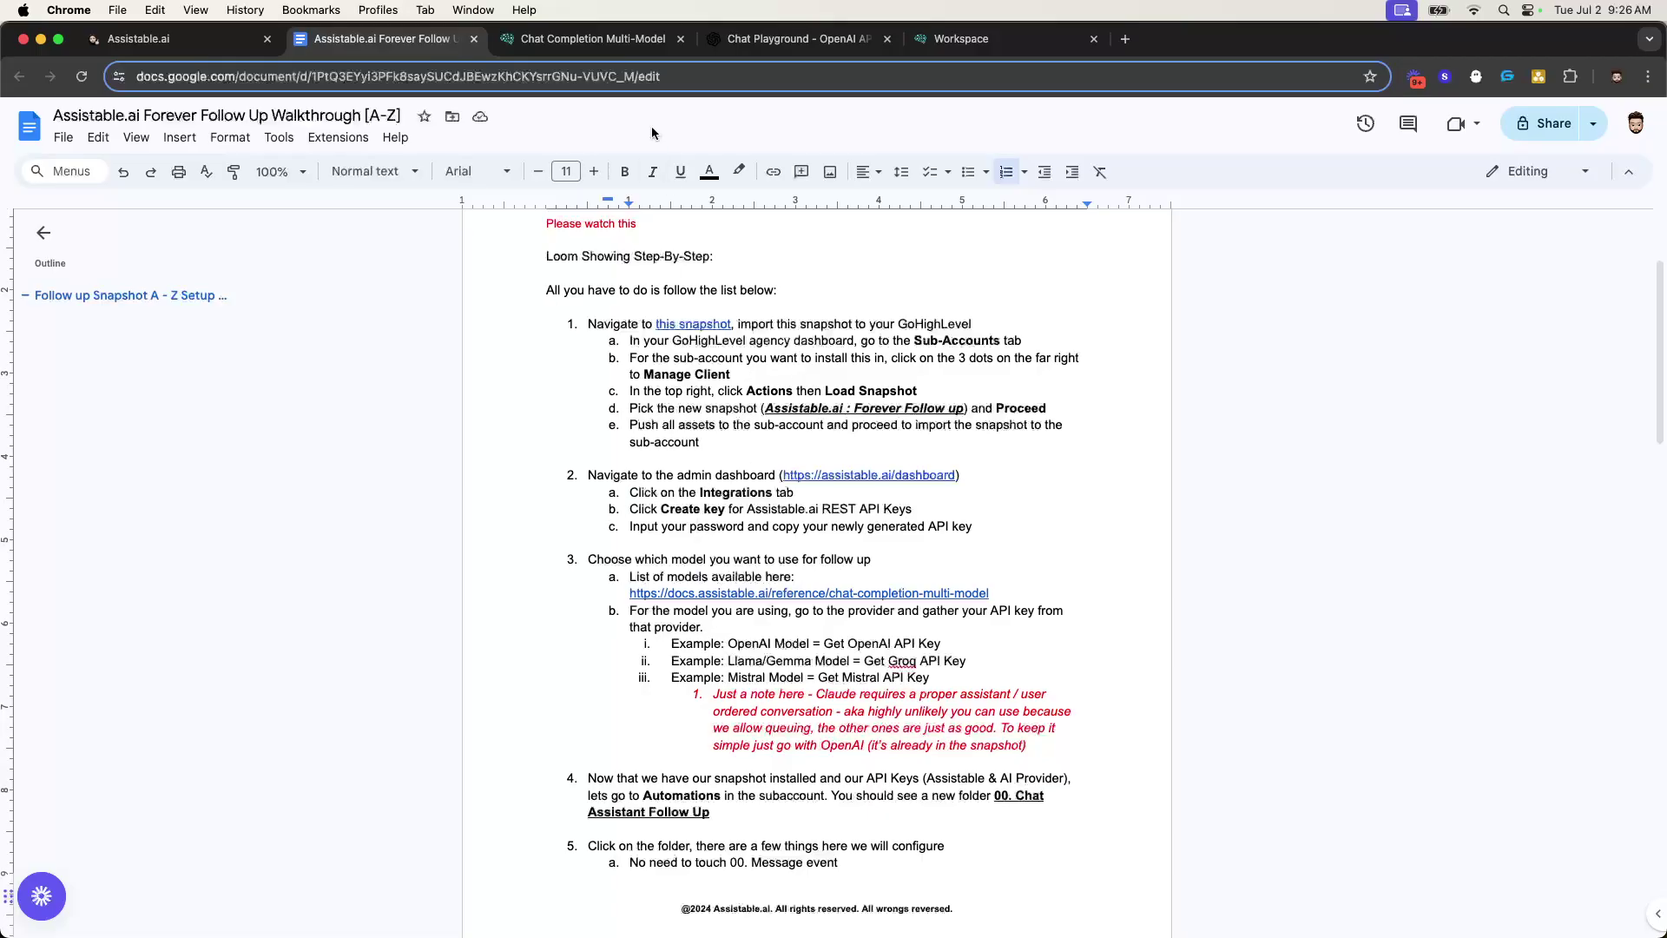
left_click(593, 38)
scroll(612, 432, "down", 3)
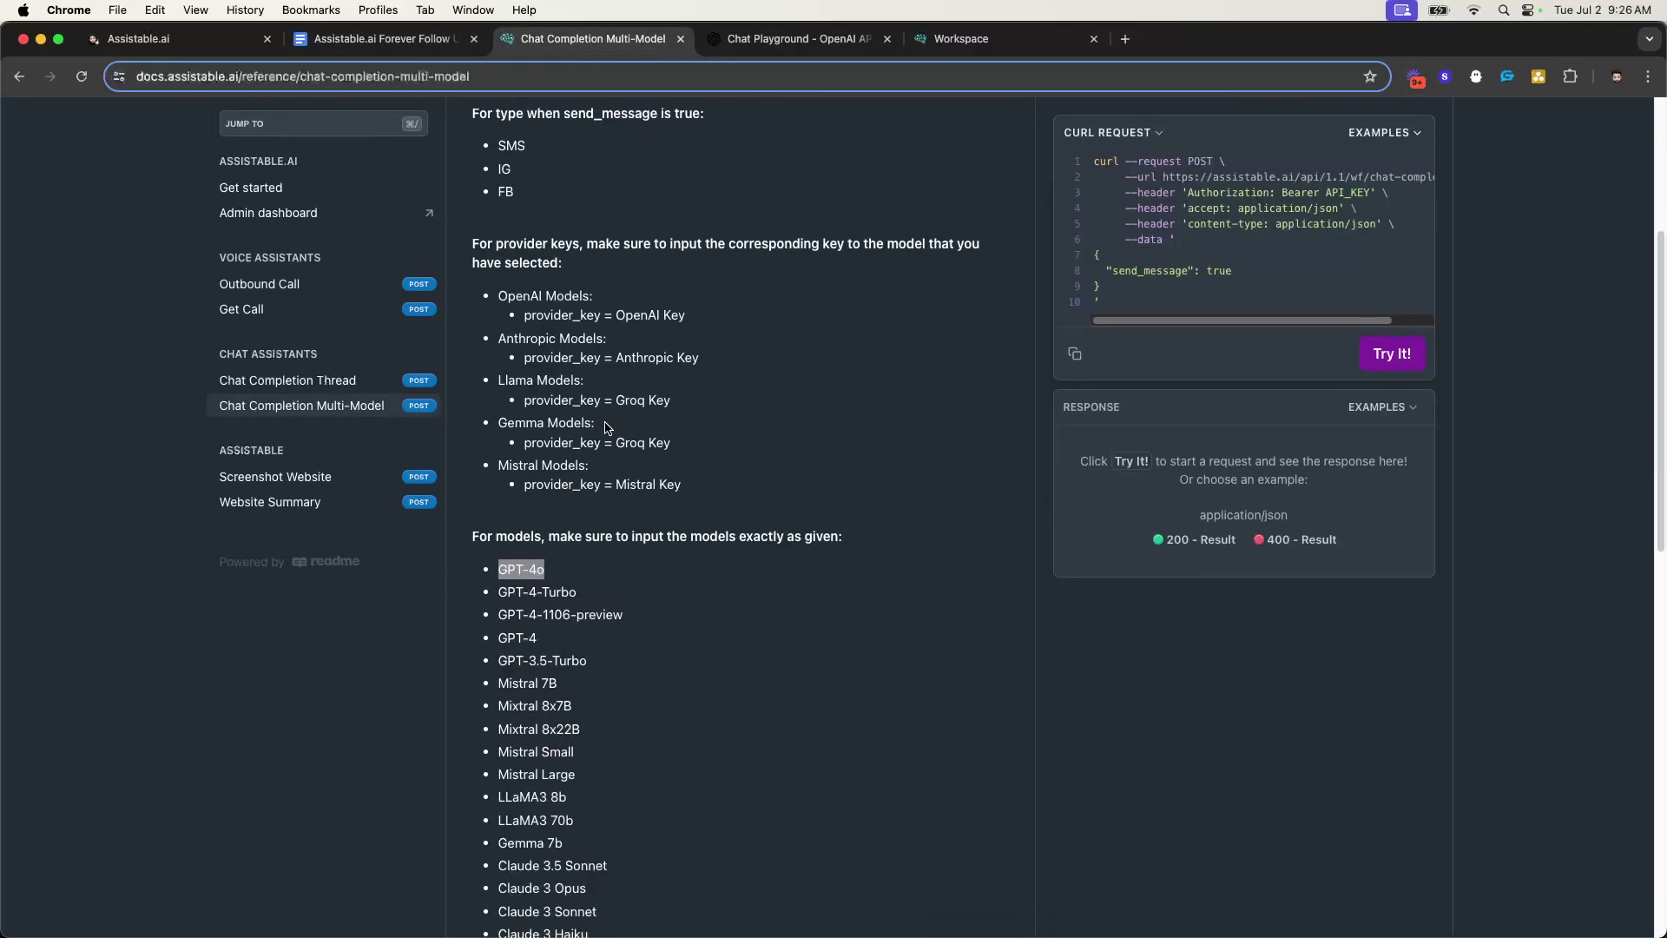
scroll(613, 432, "up", 3)
left_click(386, 38)
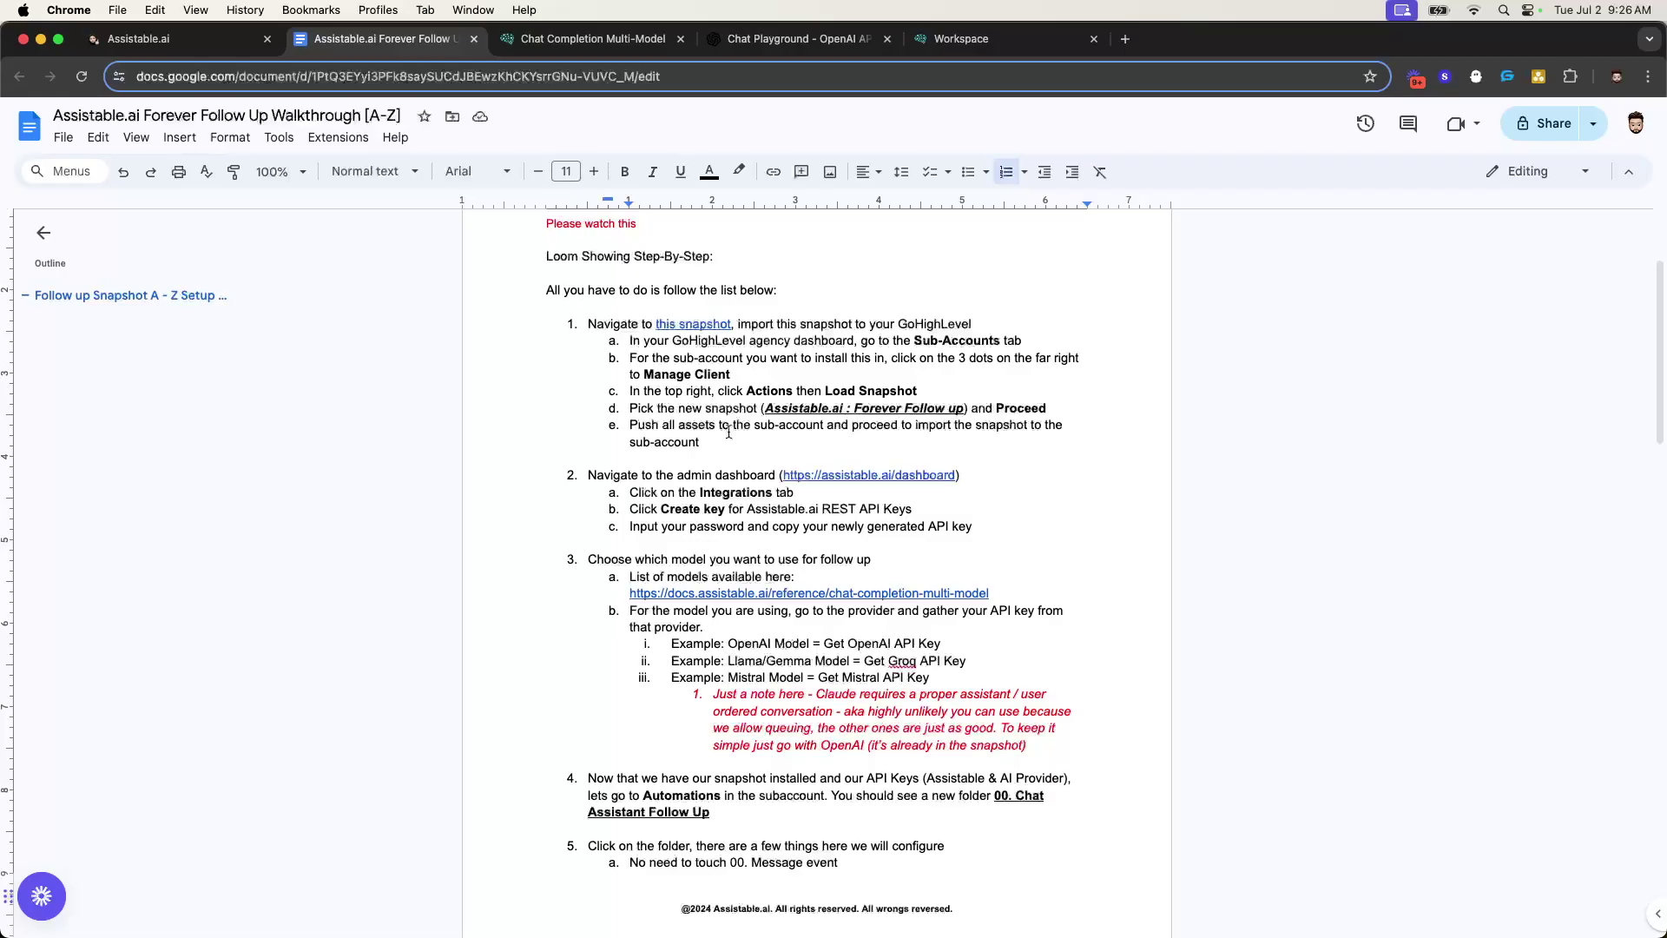
left_click(593, 38)
scroll(625, 477, "down", 2)
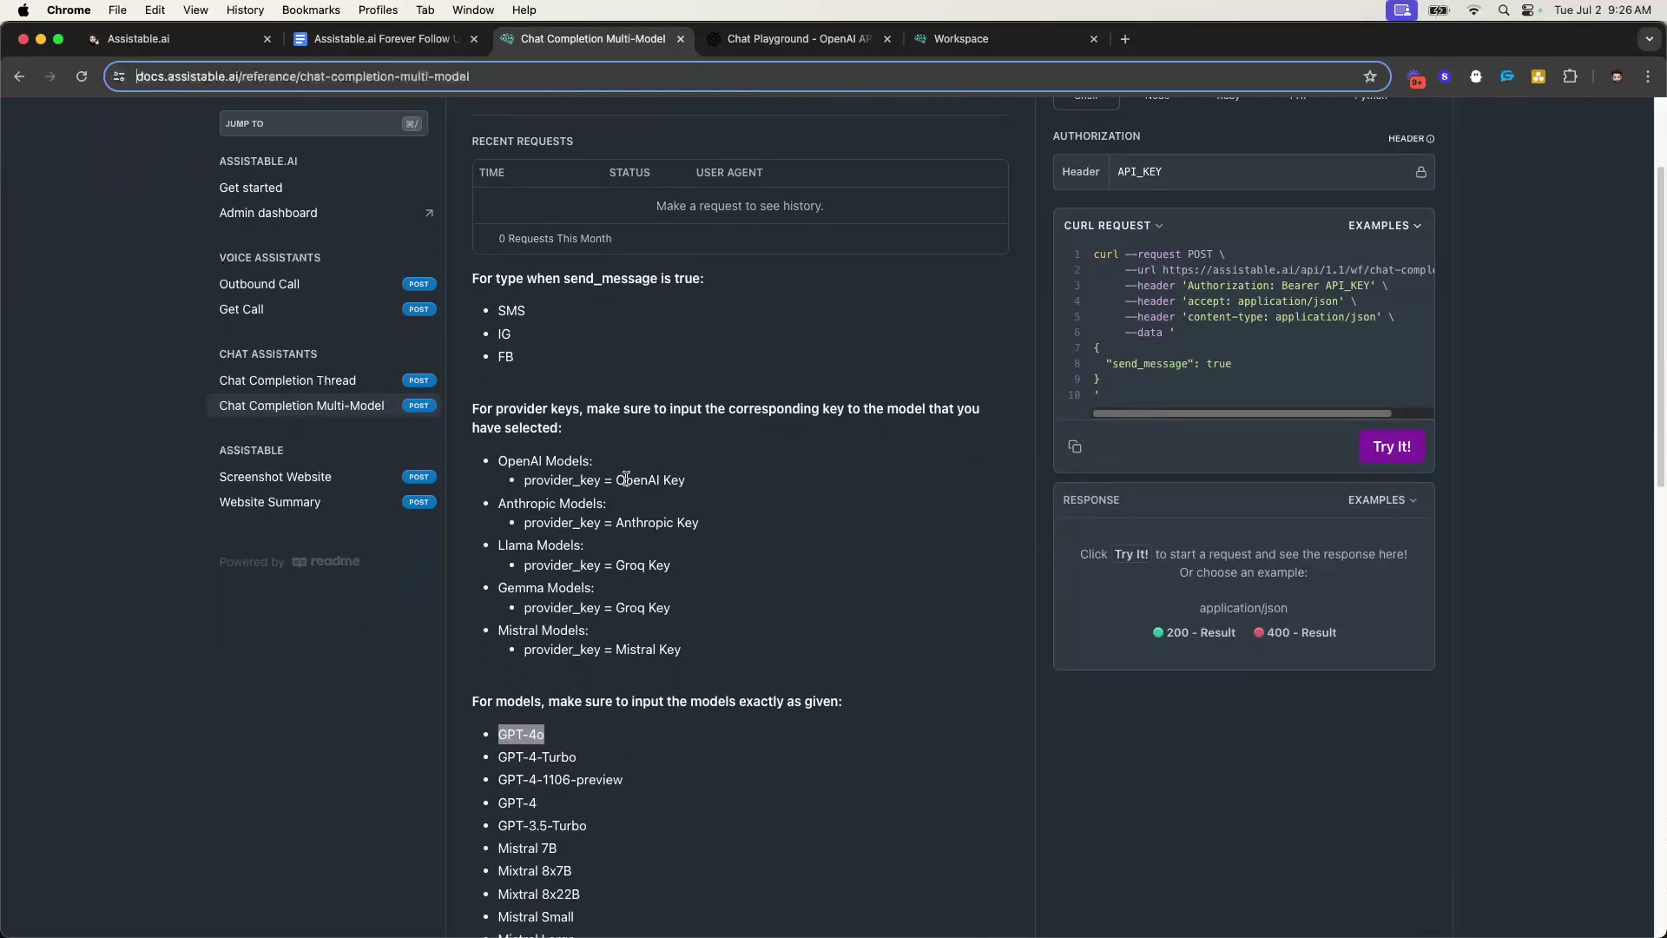
scroll(626, 478, "down", 5)
left_click(502, 251)
left_click_drag(500, 247, 608, 624)
left_click(545, 583)
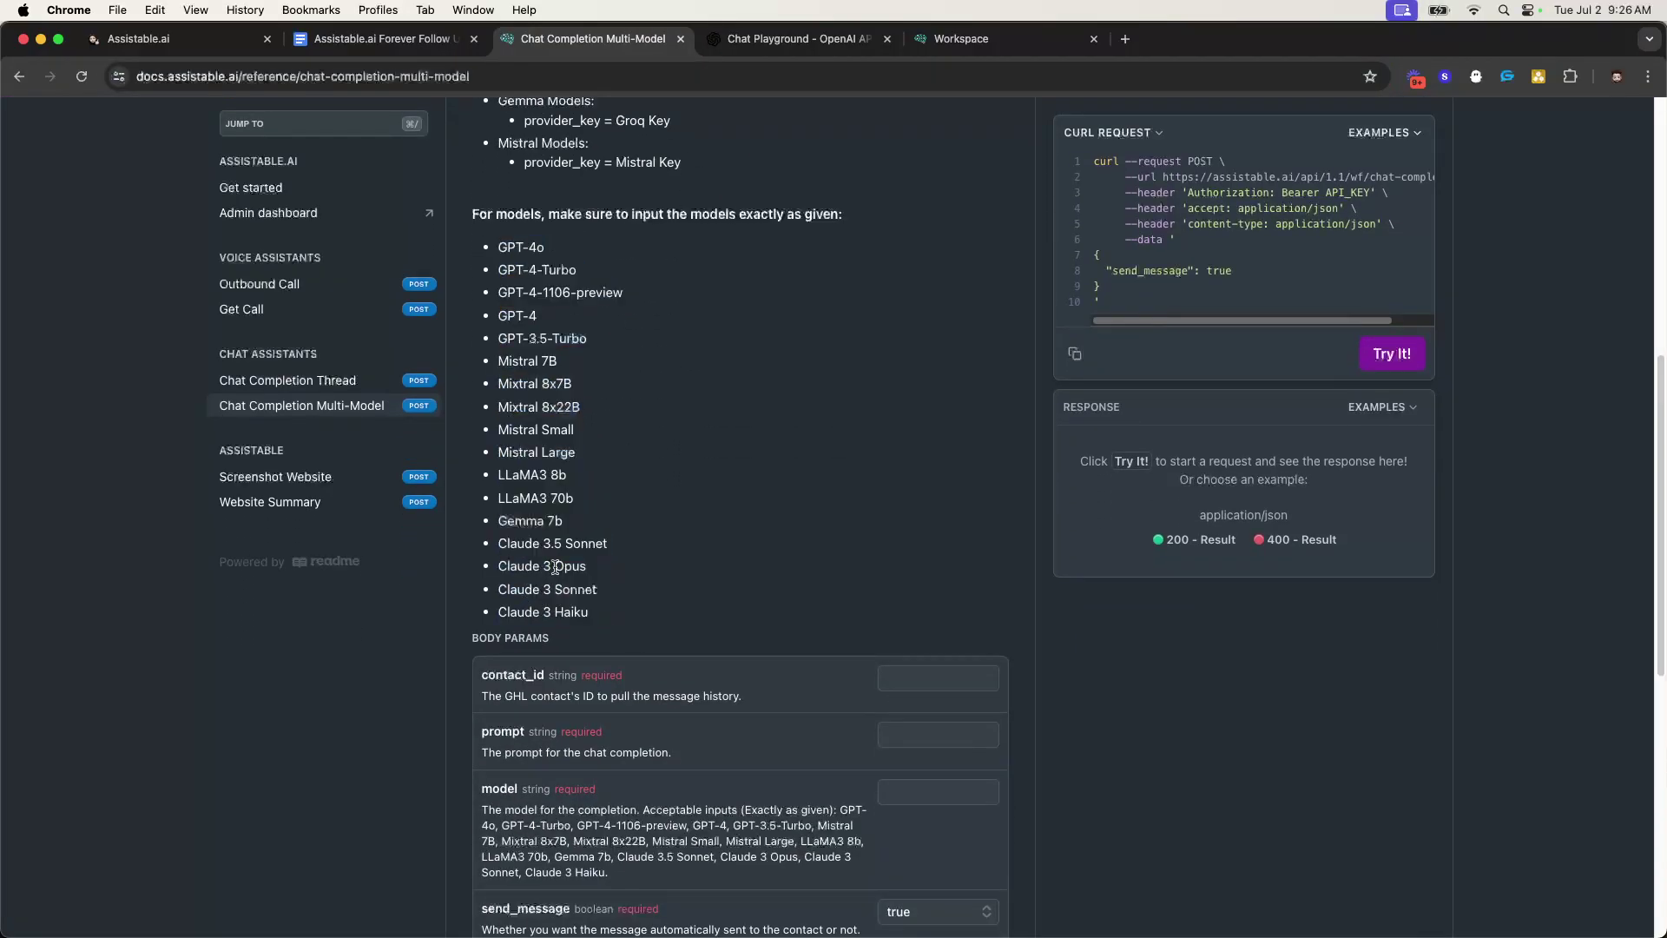
triple_click(550, 520)
triple_click(526, 498)
double_click(521, 429)
double_click(521, 360)
double_click(521, 337)
scroll(633, 456, "up", 4)
scroll(626, 499, "down", 6)
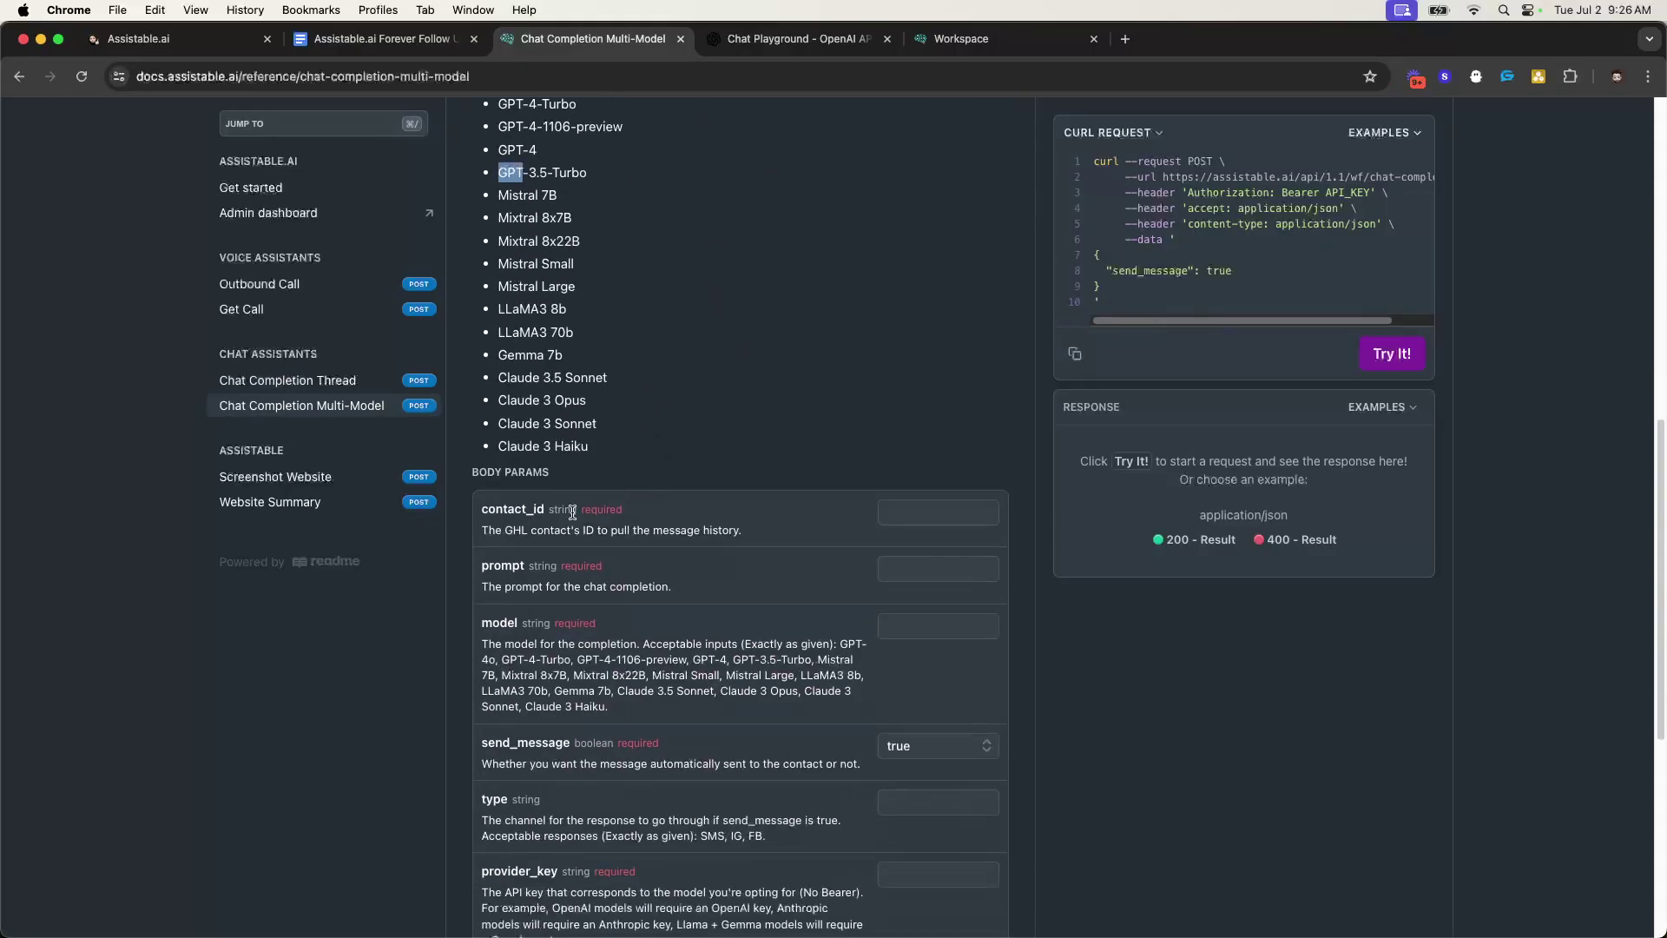
scroll(599, 608, "up", 4)
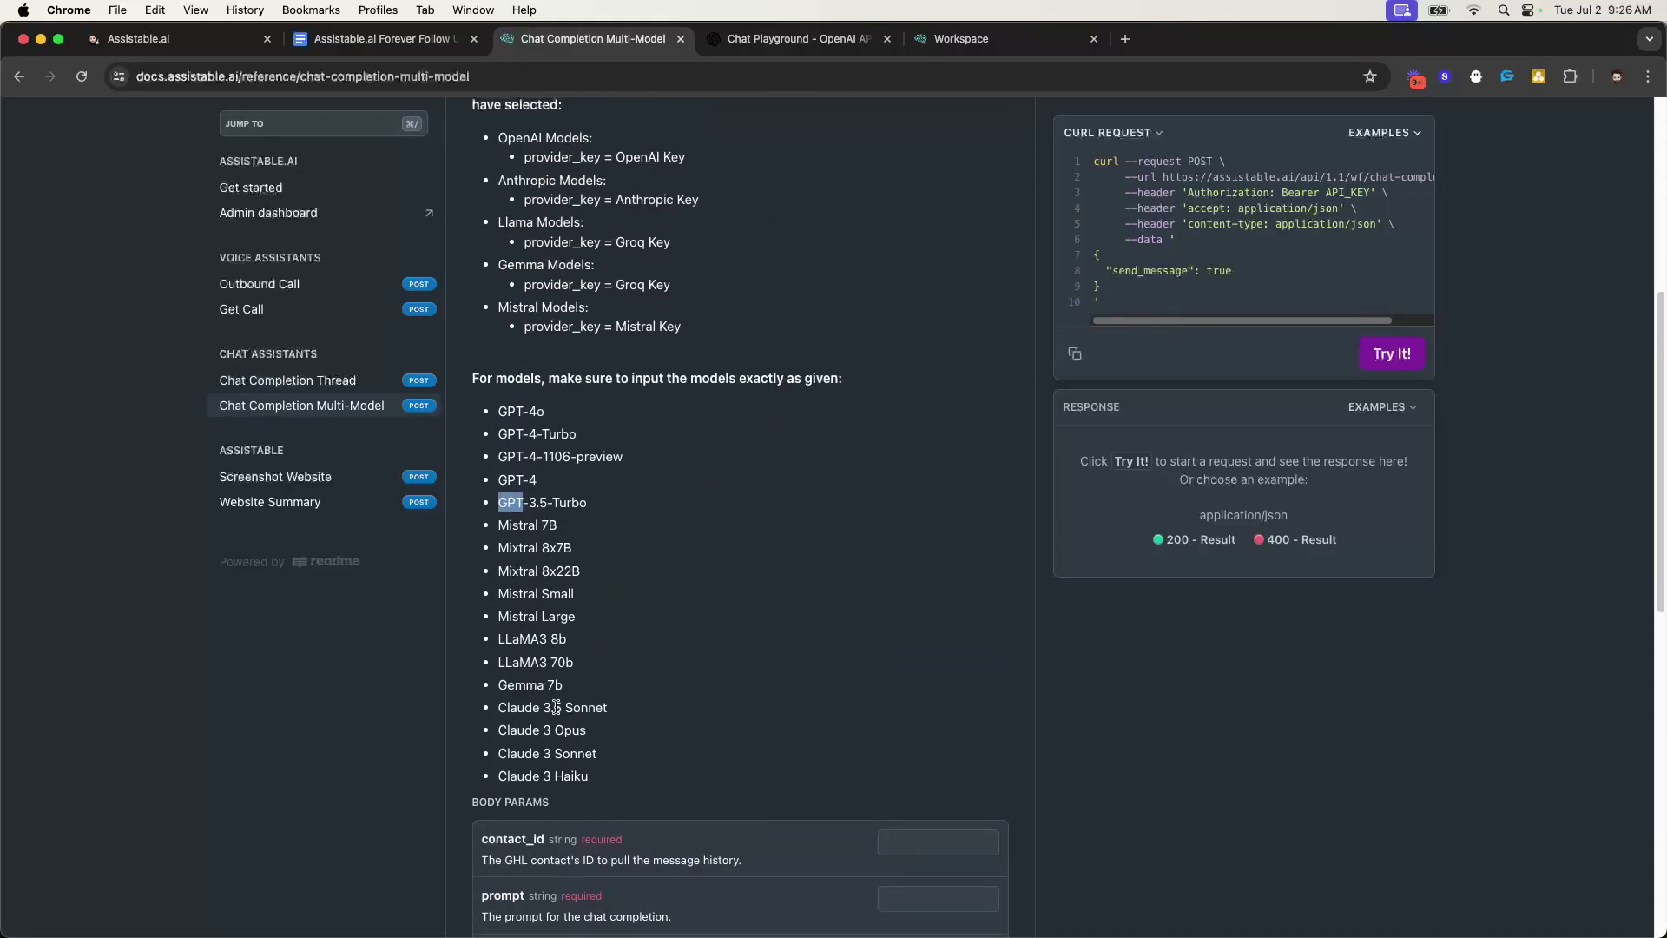
left_click_drag(499, 705, 610, 786)
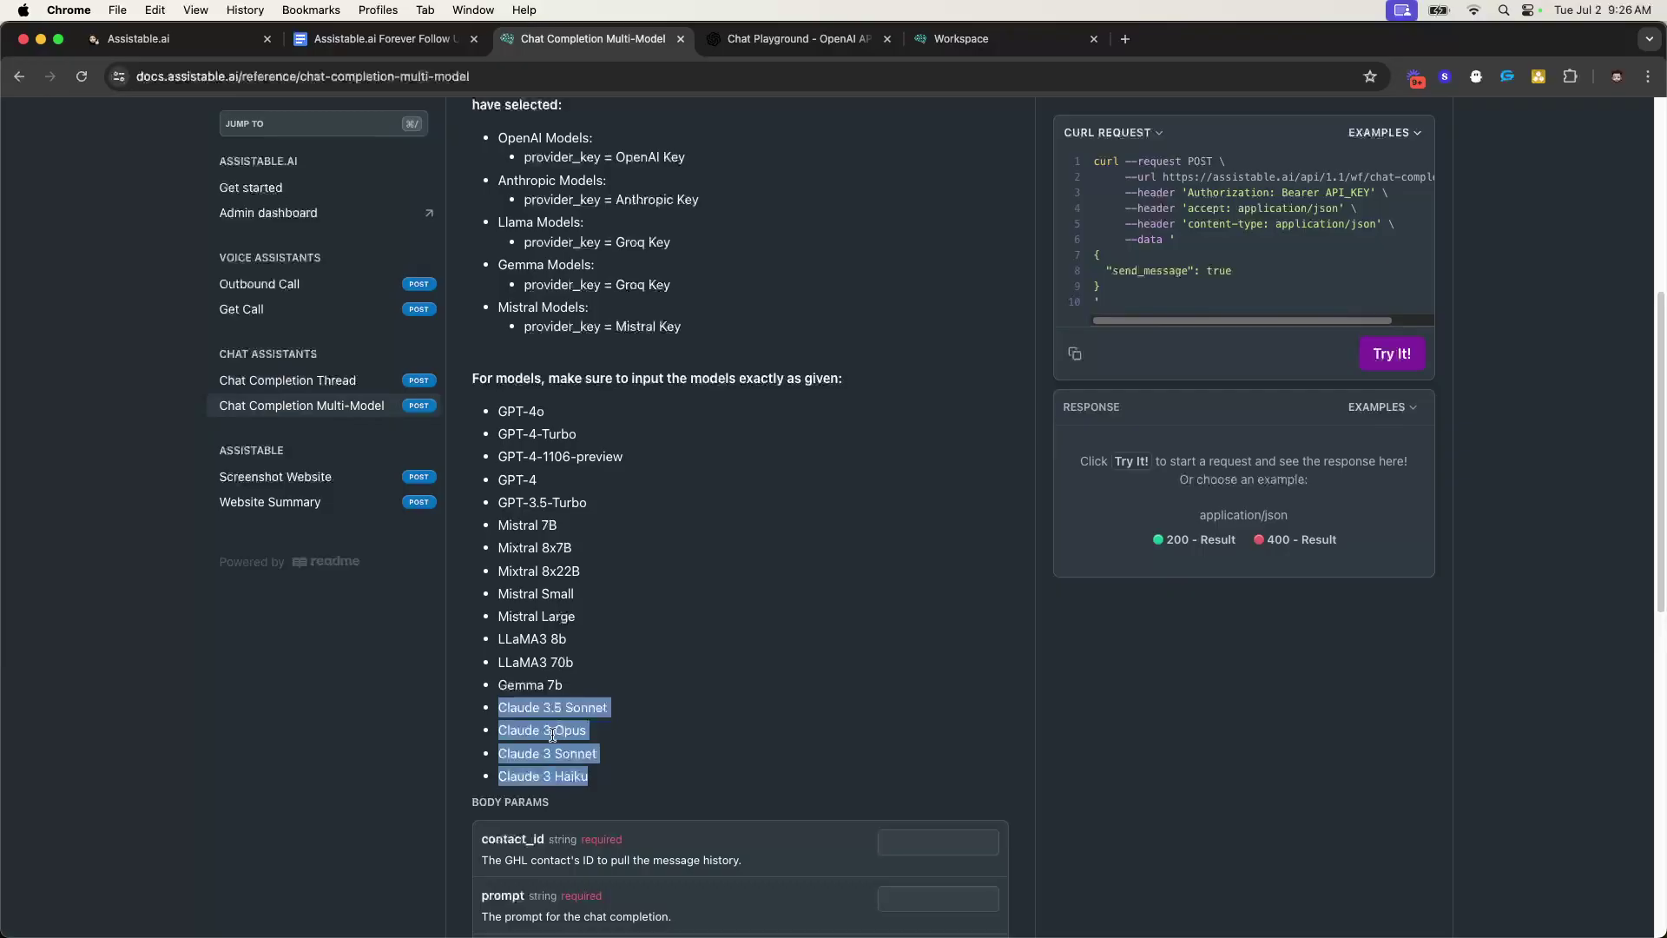
left_click_drag(564, 688, 547, 409)
left_click(514, 410)
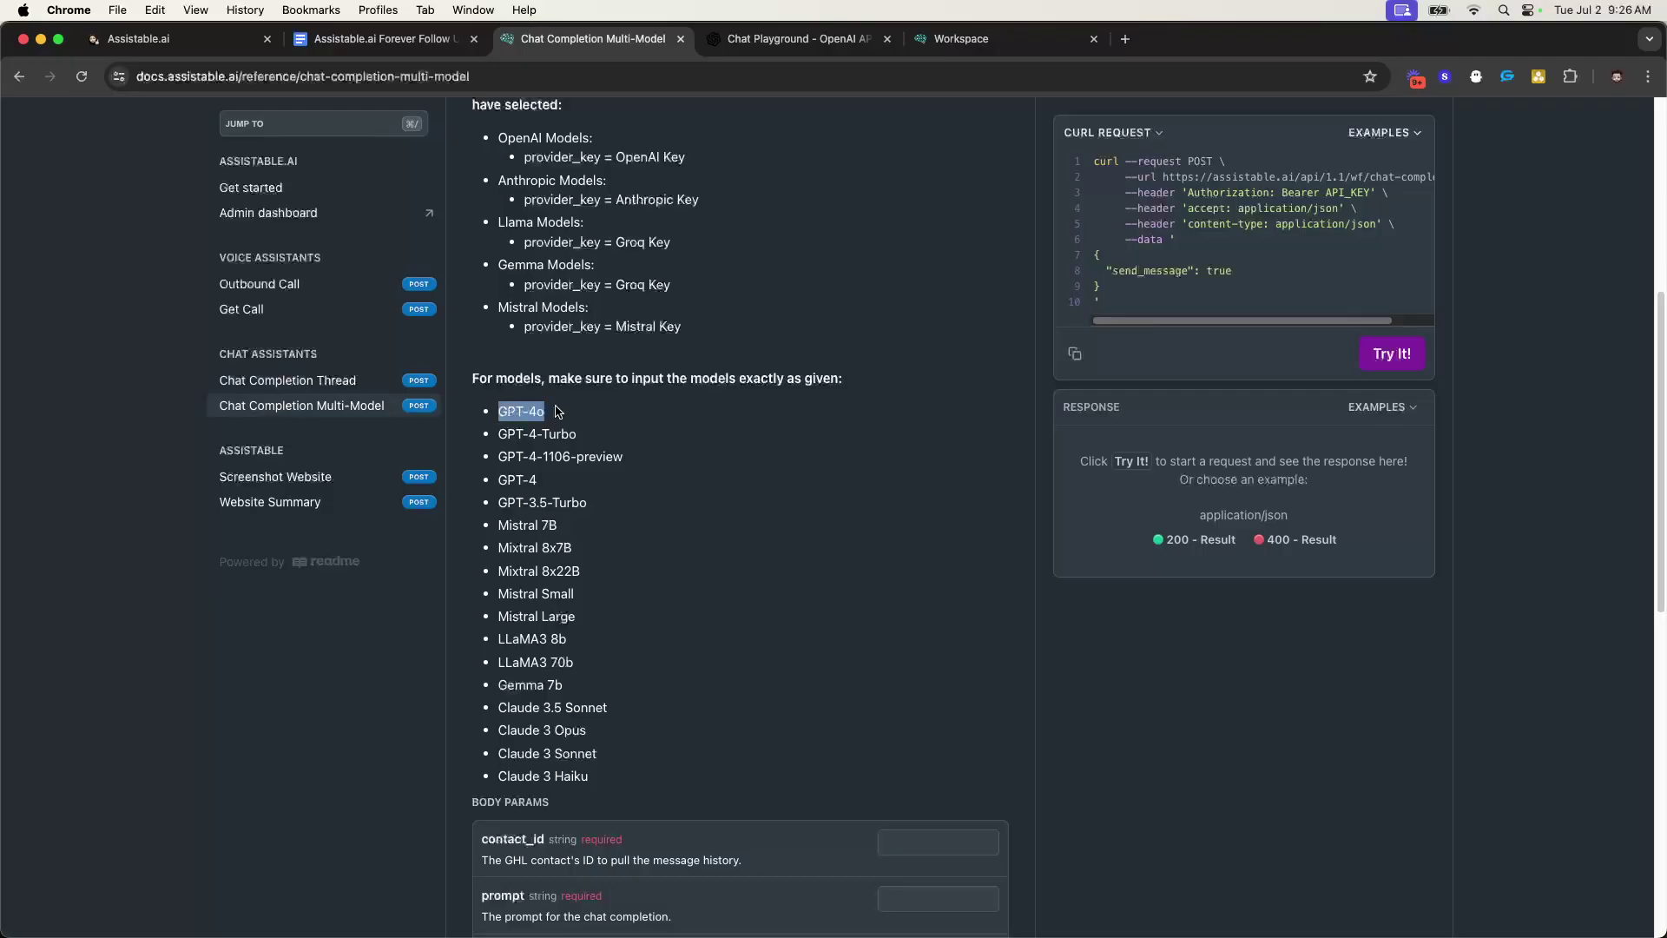
double_click(516, 405)
double_click(532, 410)
left_click_drag(532, 409, 516, 412)
scroll(599, 571, "up", 3)
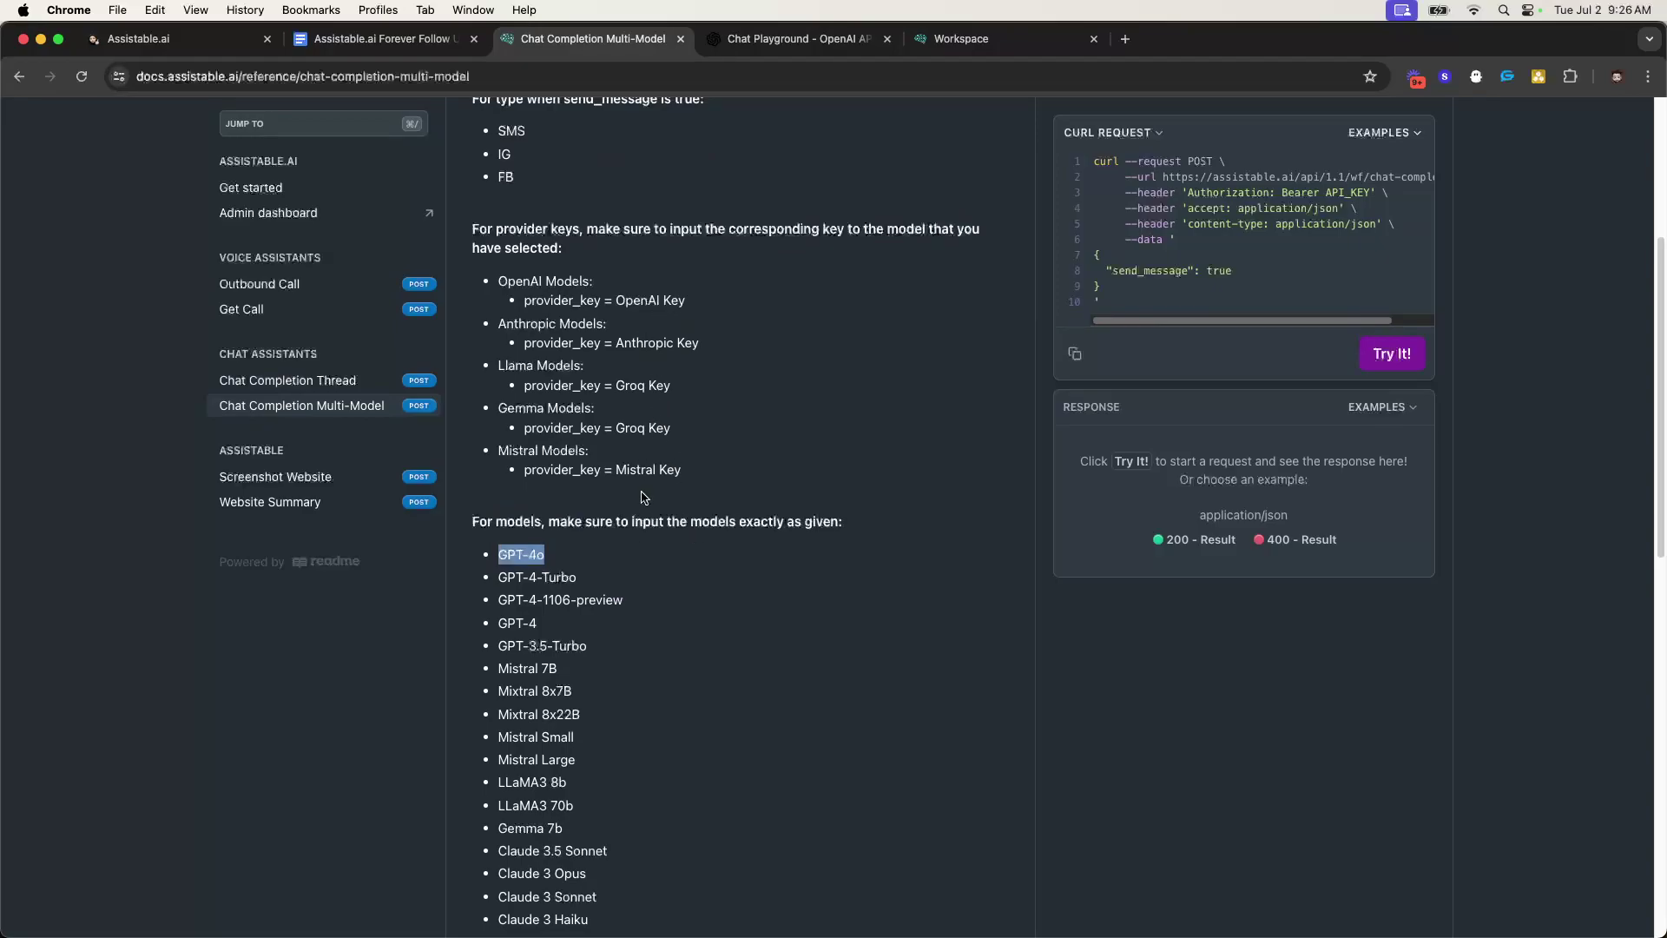
triple_click(633, 384)
triple_click(633, 385)
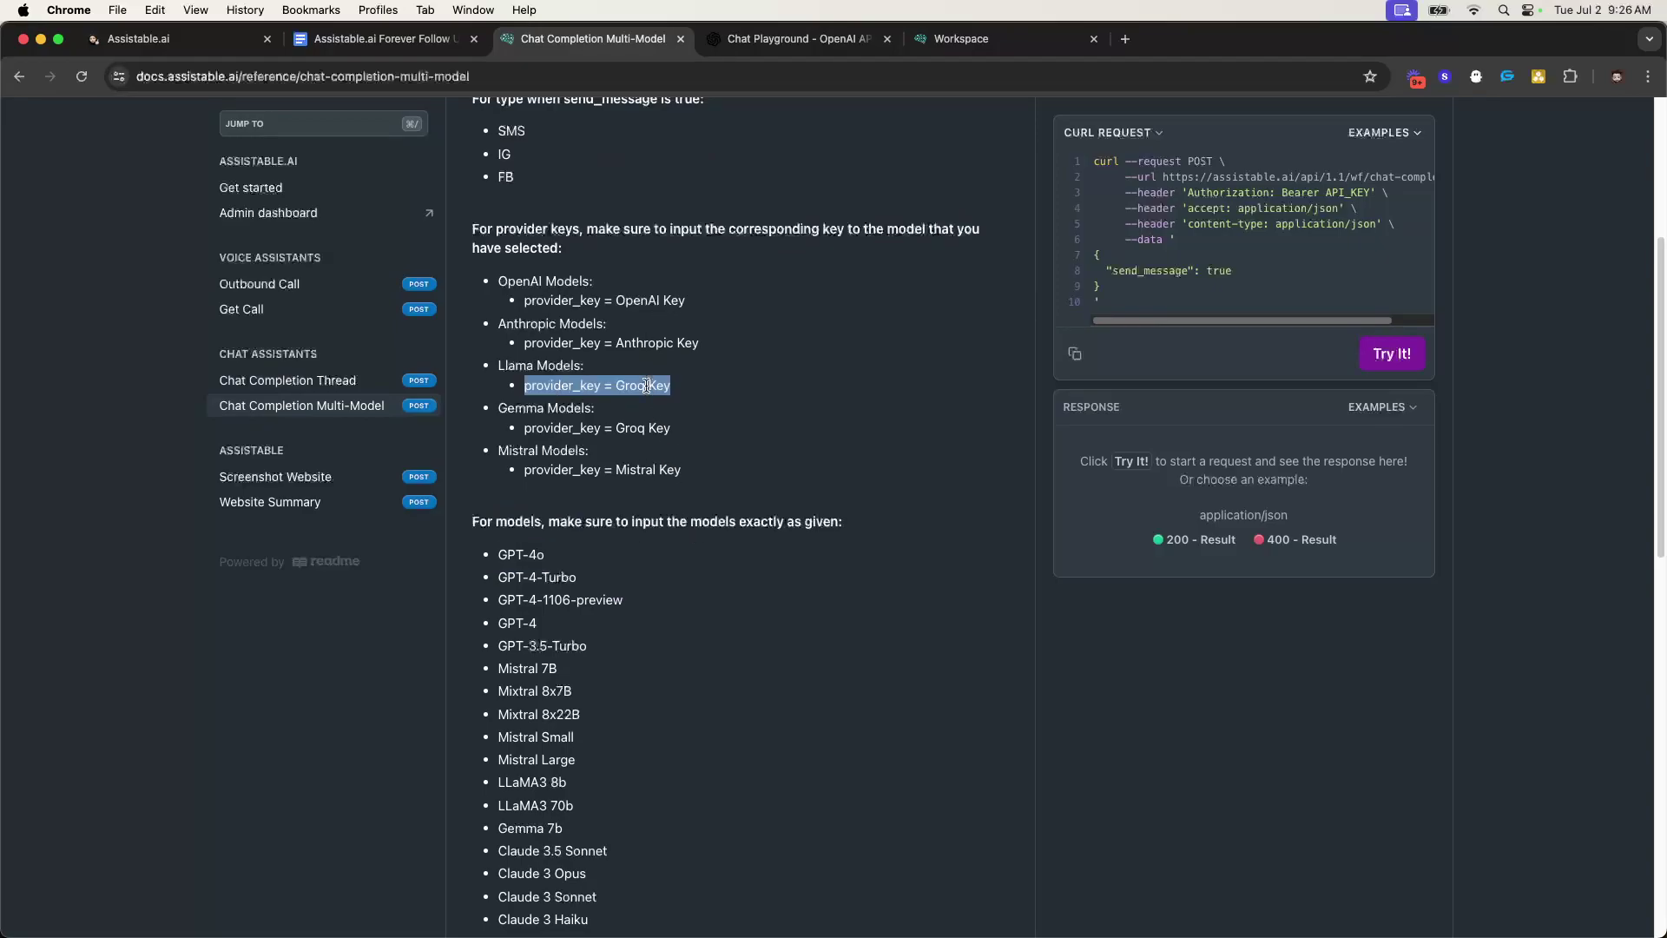
left_click(649, 421)
left_click_drag(624, 384, 683, 387)
left_click_drag(509, 365, 690, 425)
left_click_drag(694, 353, 487, 319)
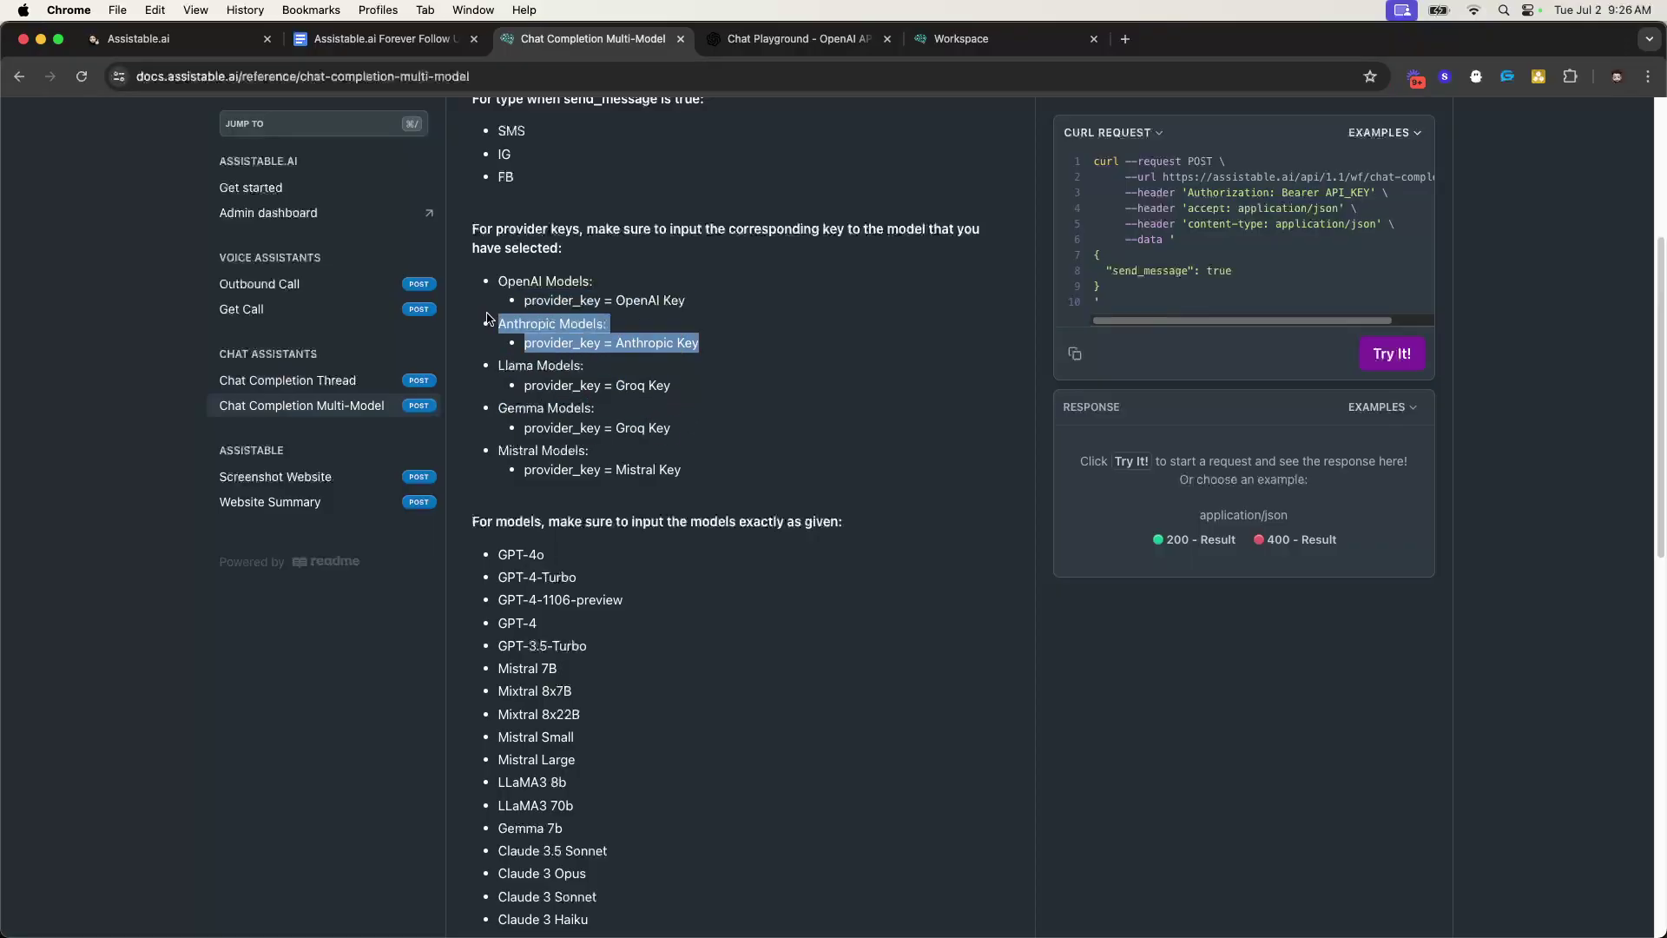
left_click_drag(512, 445, 719, 476)
left_click_drag(698, 310, 502, 272)
scroll(629, 340, "up", 4)
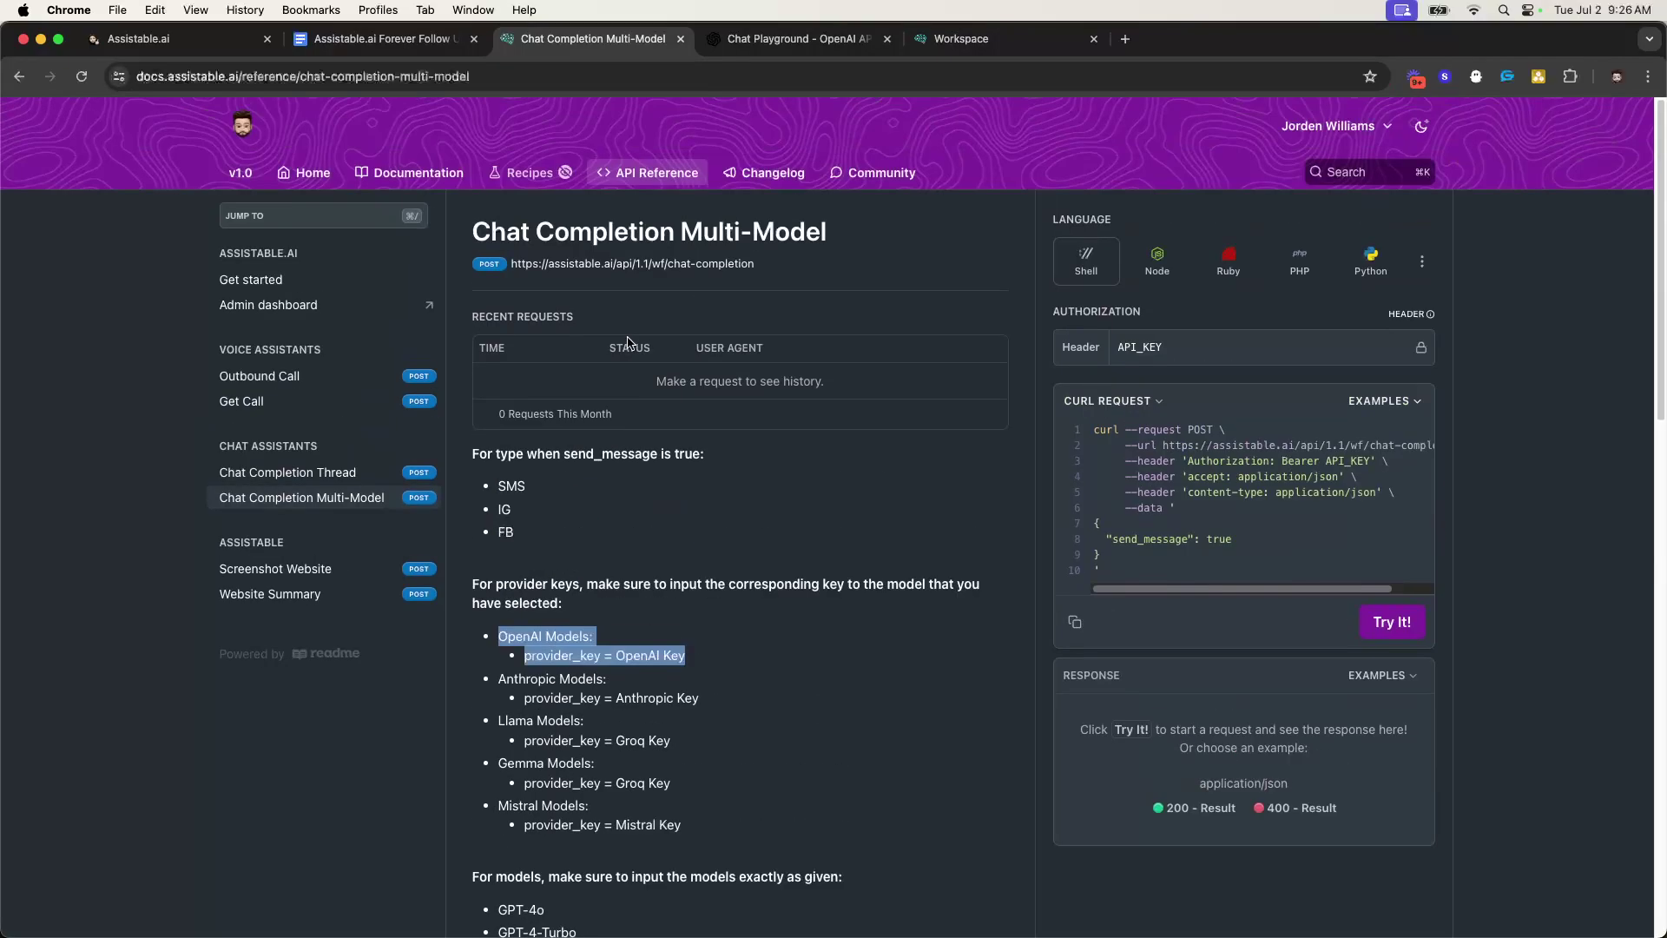
- Read the walkthrough's API key step, then open the admin dashboard's Integrations settings
left_click(382, 38)
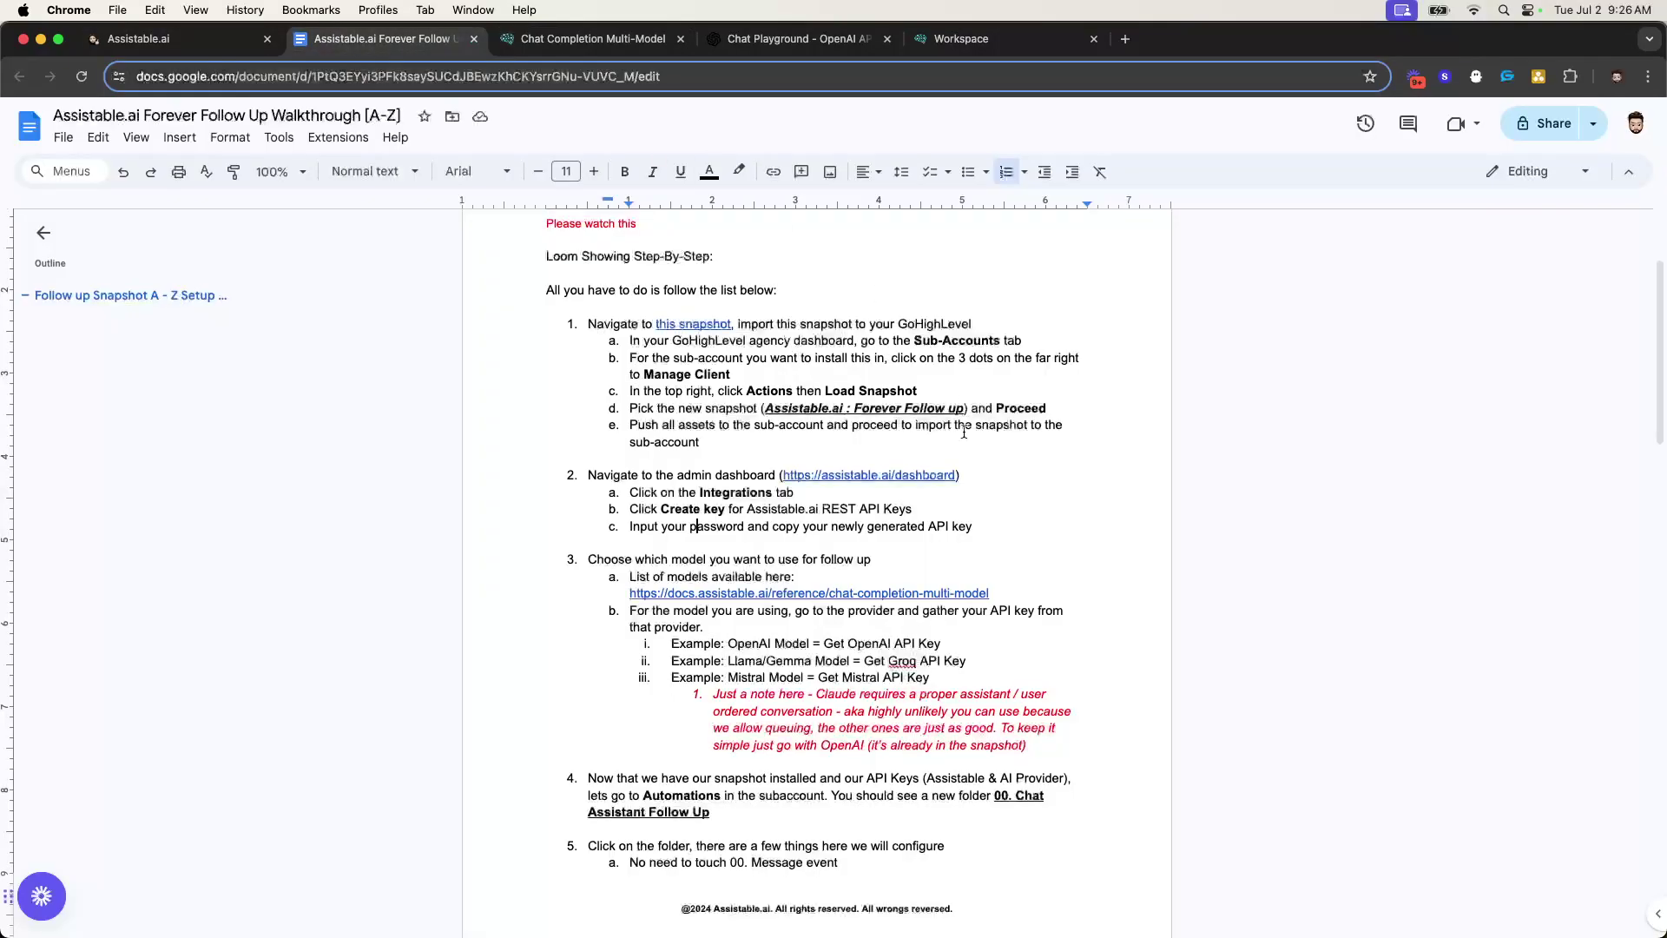
left_click_drag(591, 476, 985, 531)
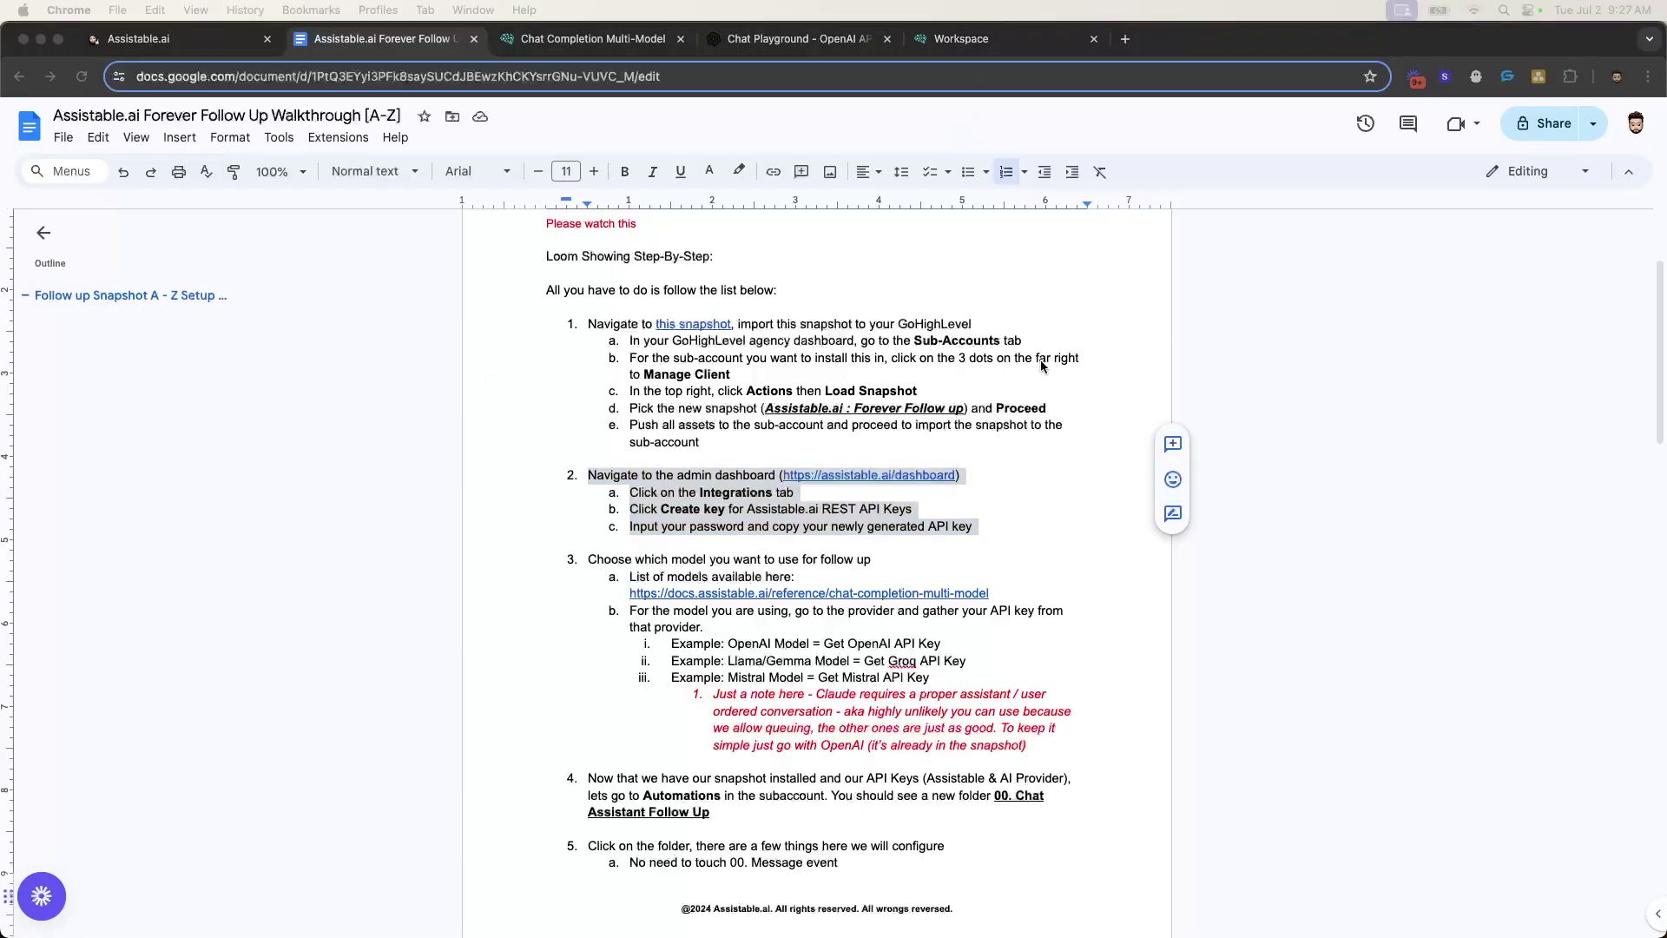
left_click(990, 51)
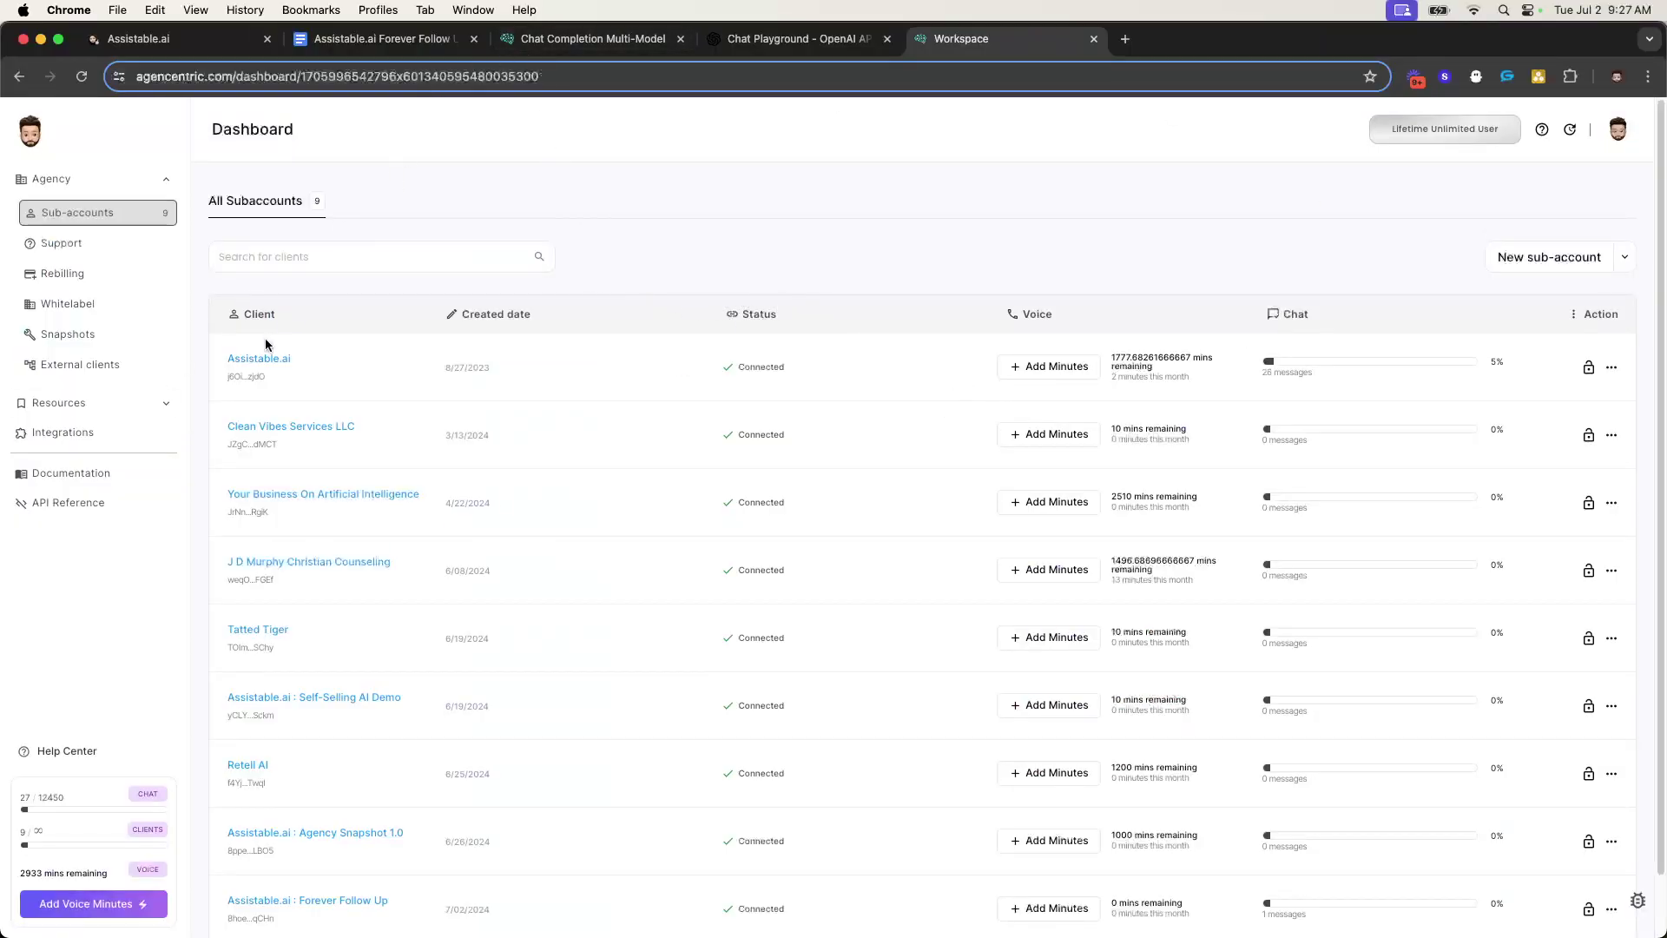
left_click(101, 434)
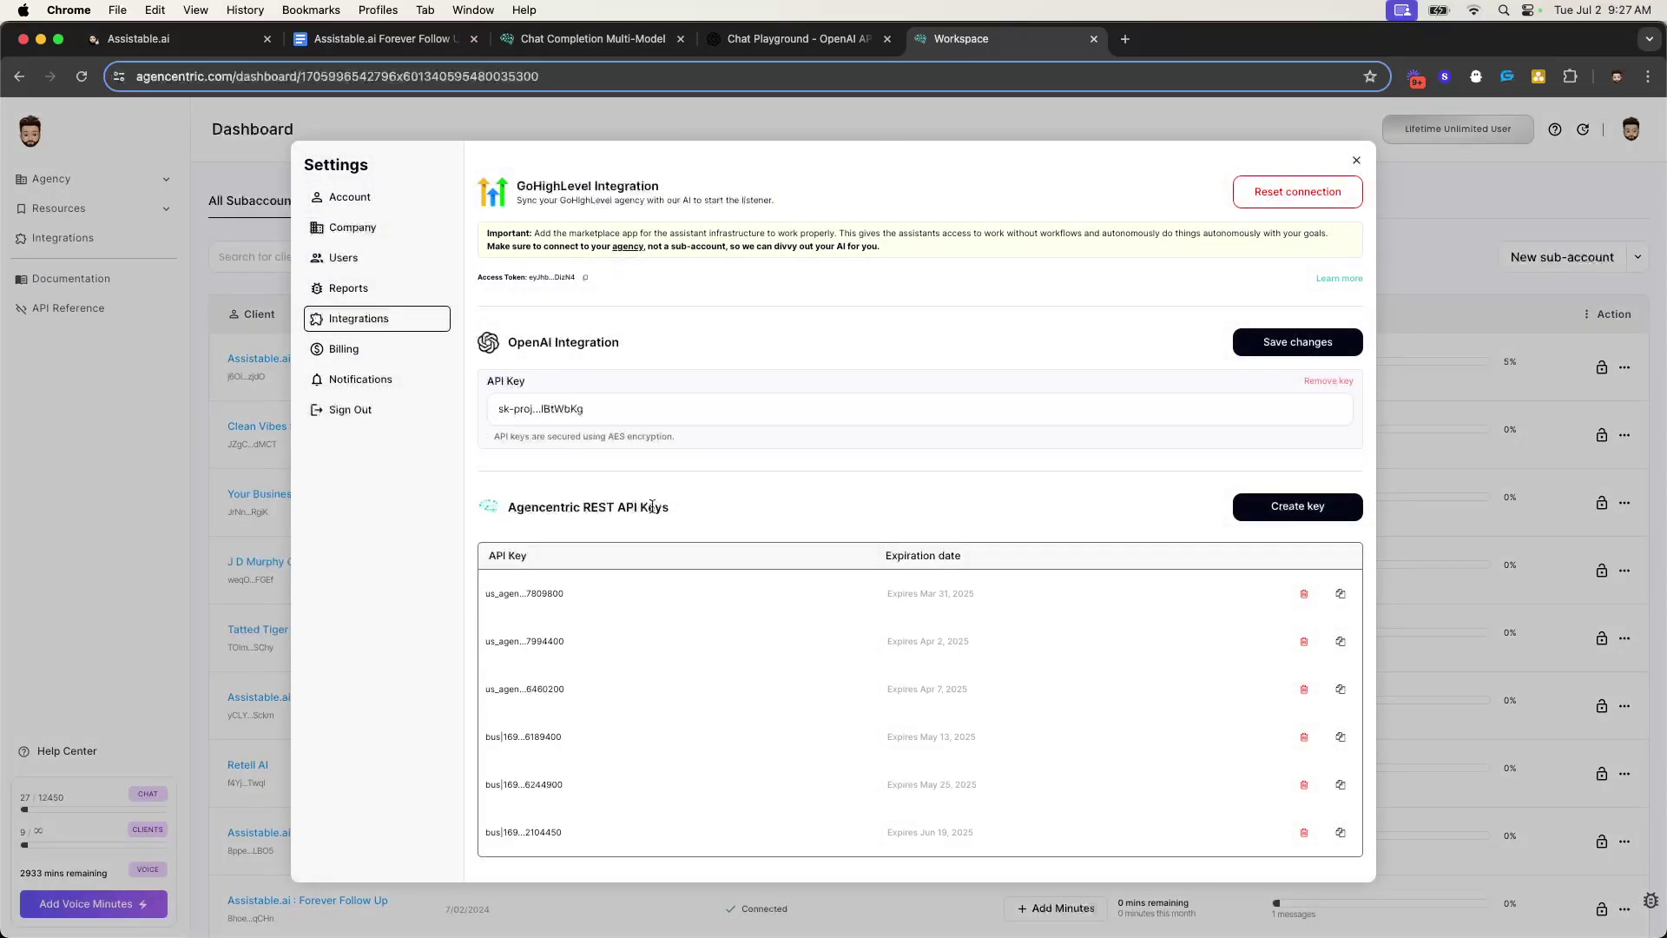
triple_click(600, 508)
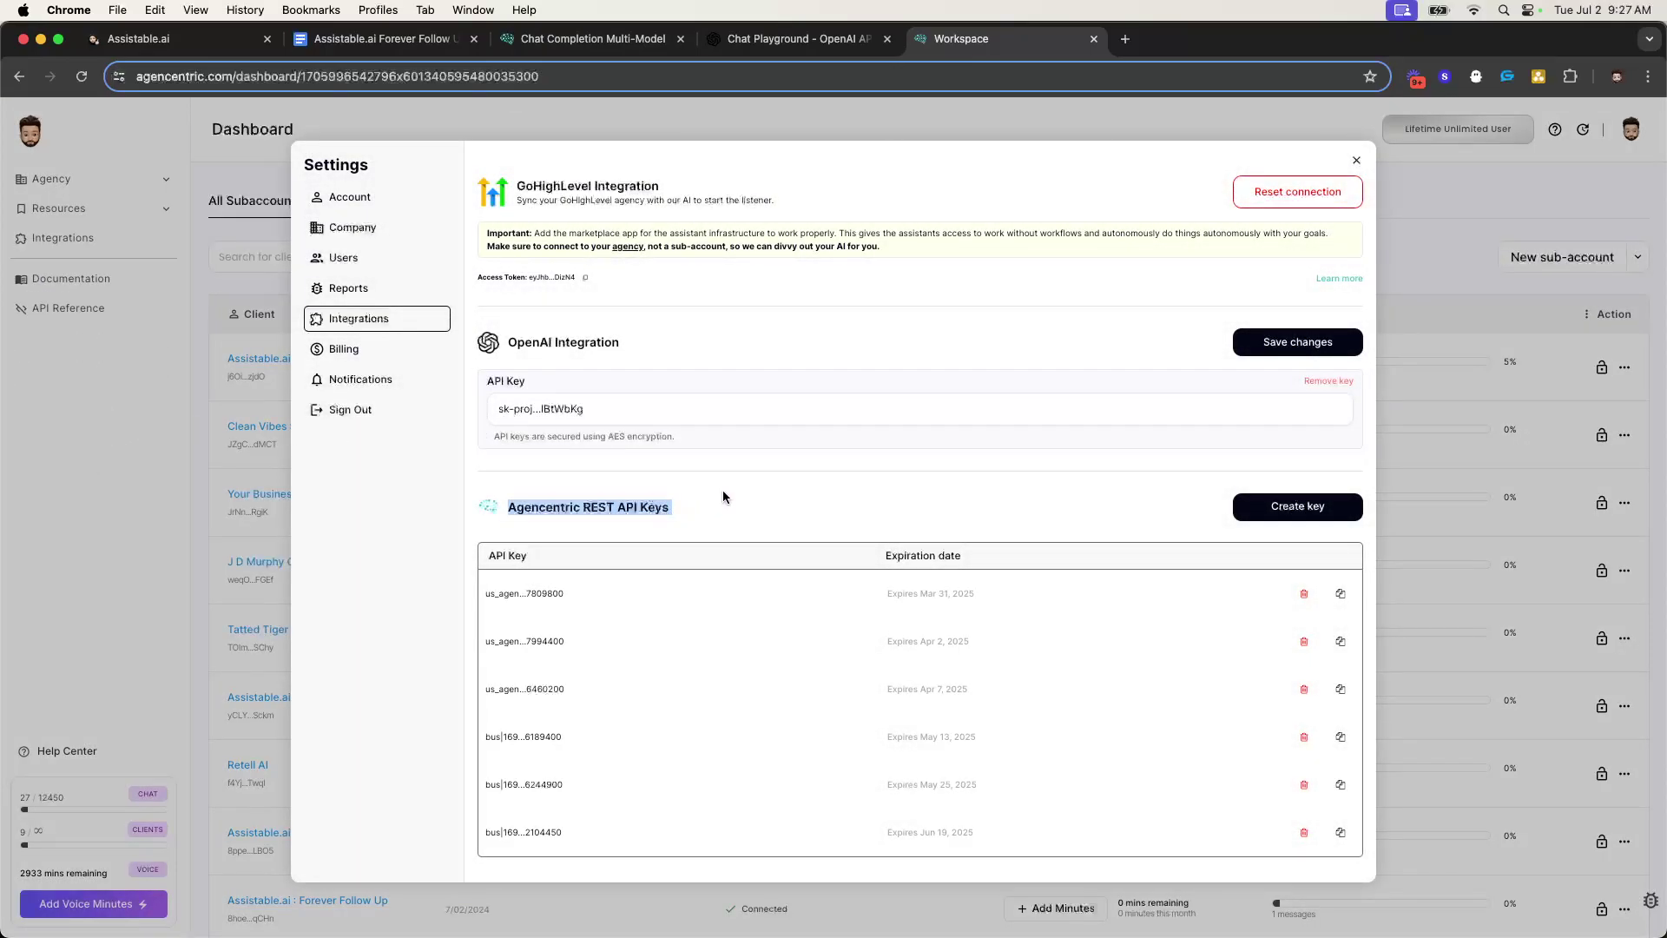
- Create a new Agencentric REST API key after entering the account password, declining Chrome's password save
left_click(1294, 510)
left_click(745, 300)
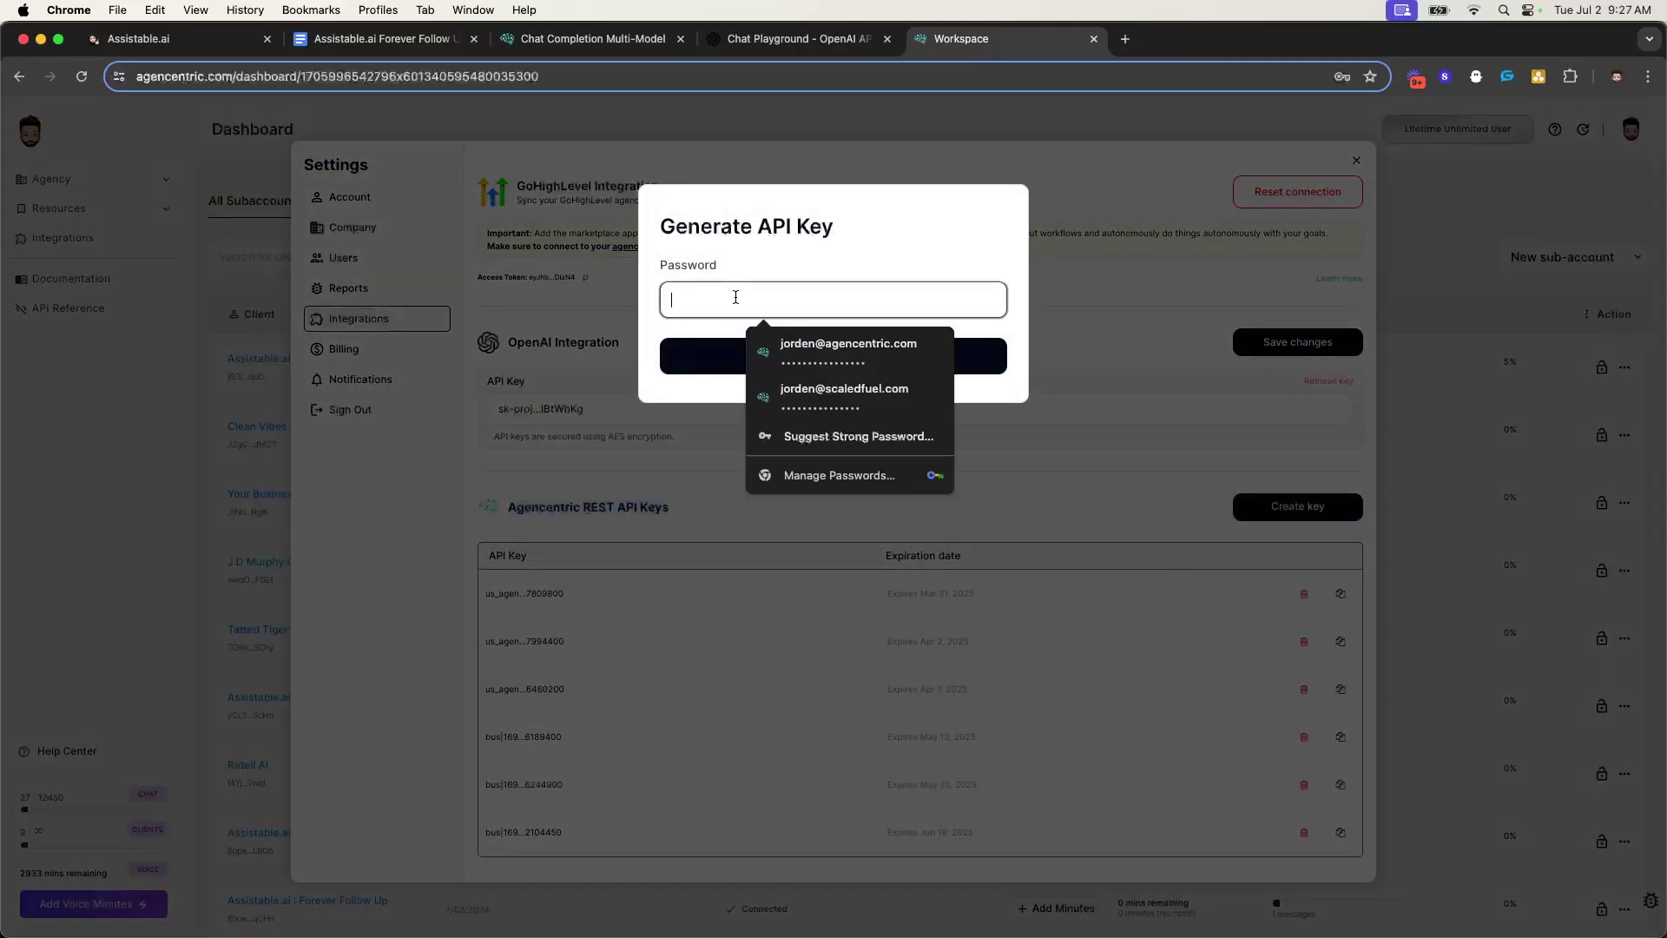
left_click(868, 355)
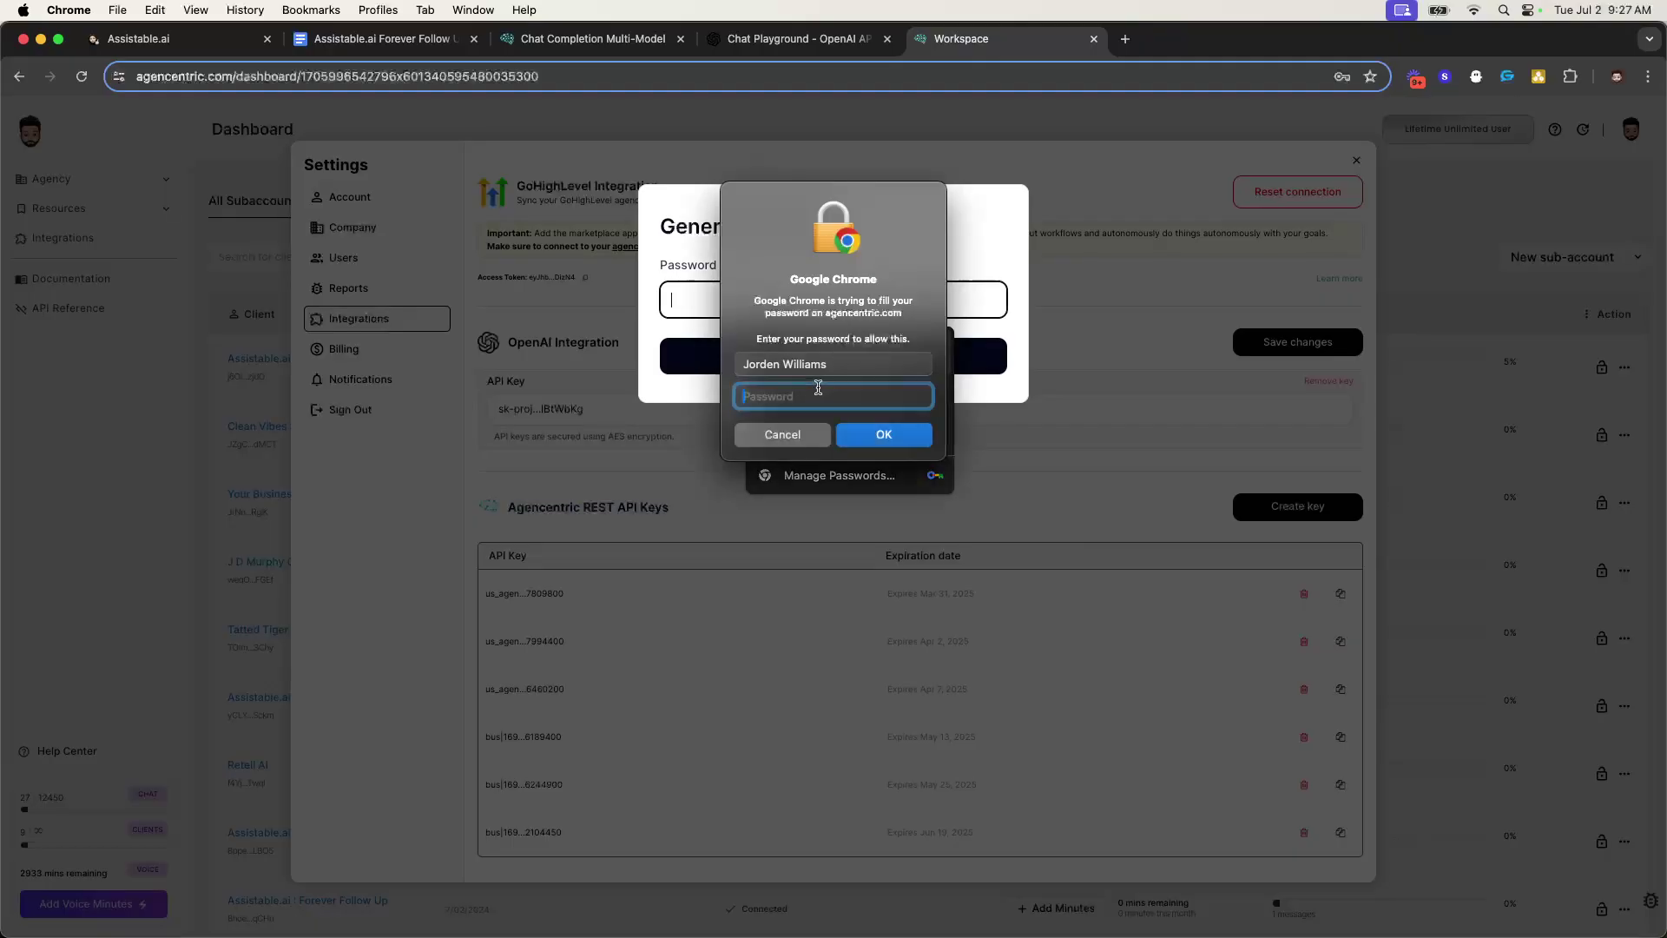
type("••••")
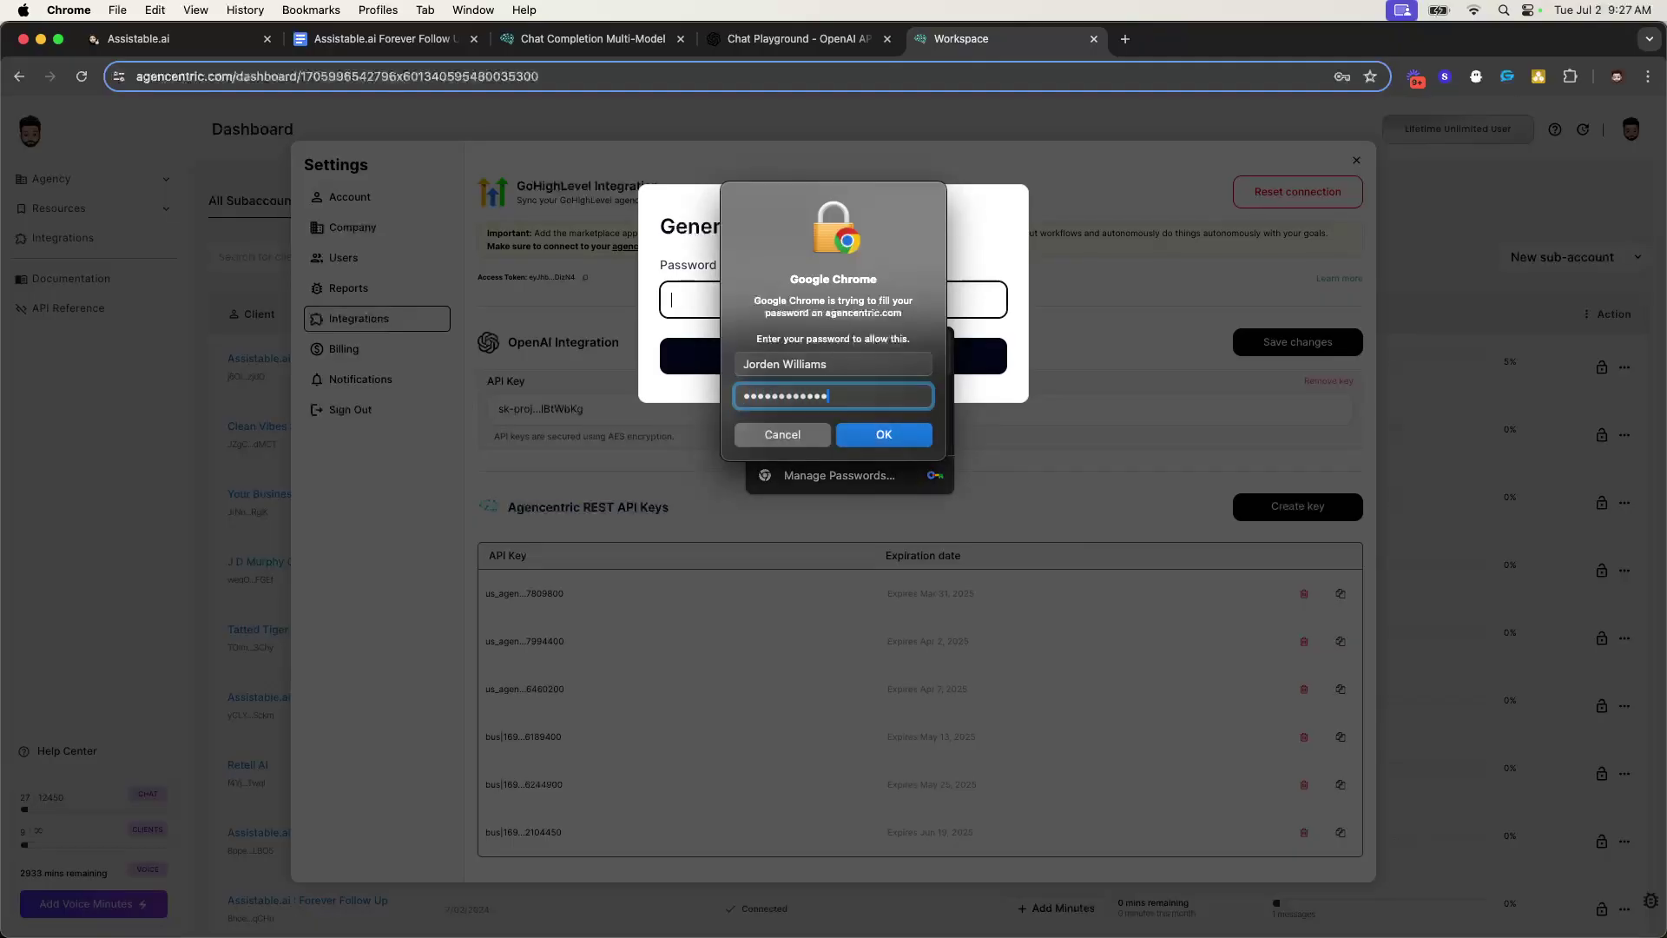
type("••••••••")
key("Return")
left_click(808, 360)
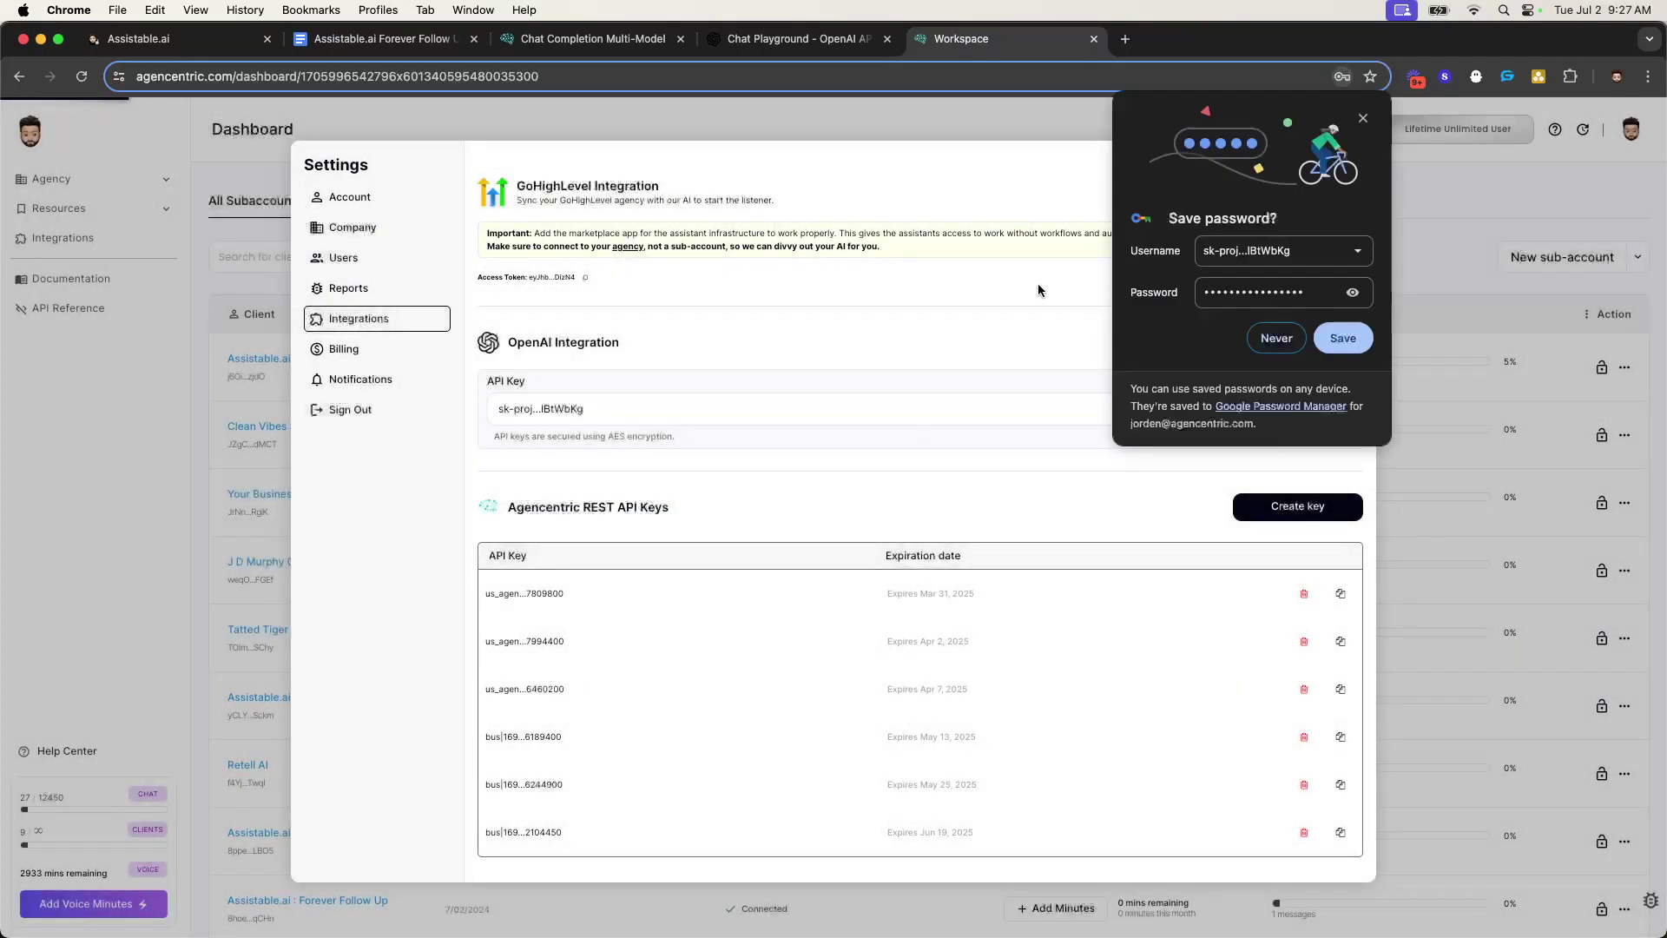
left_click(1362, 118)
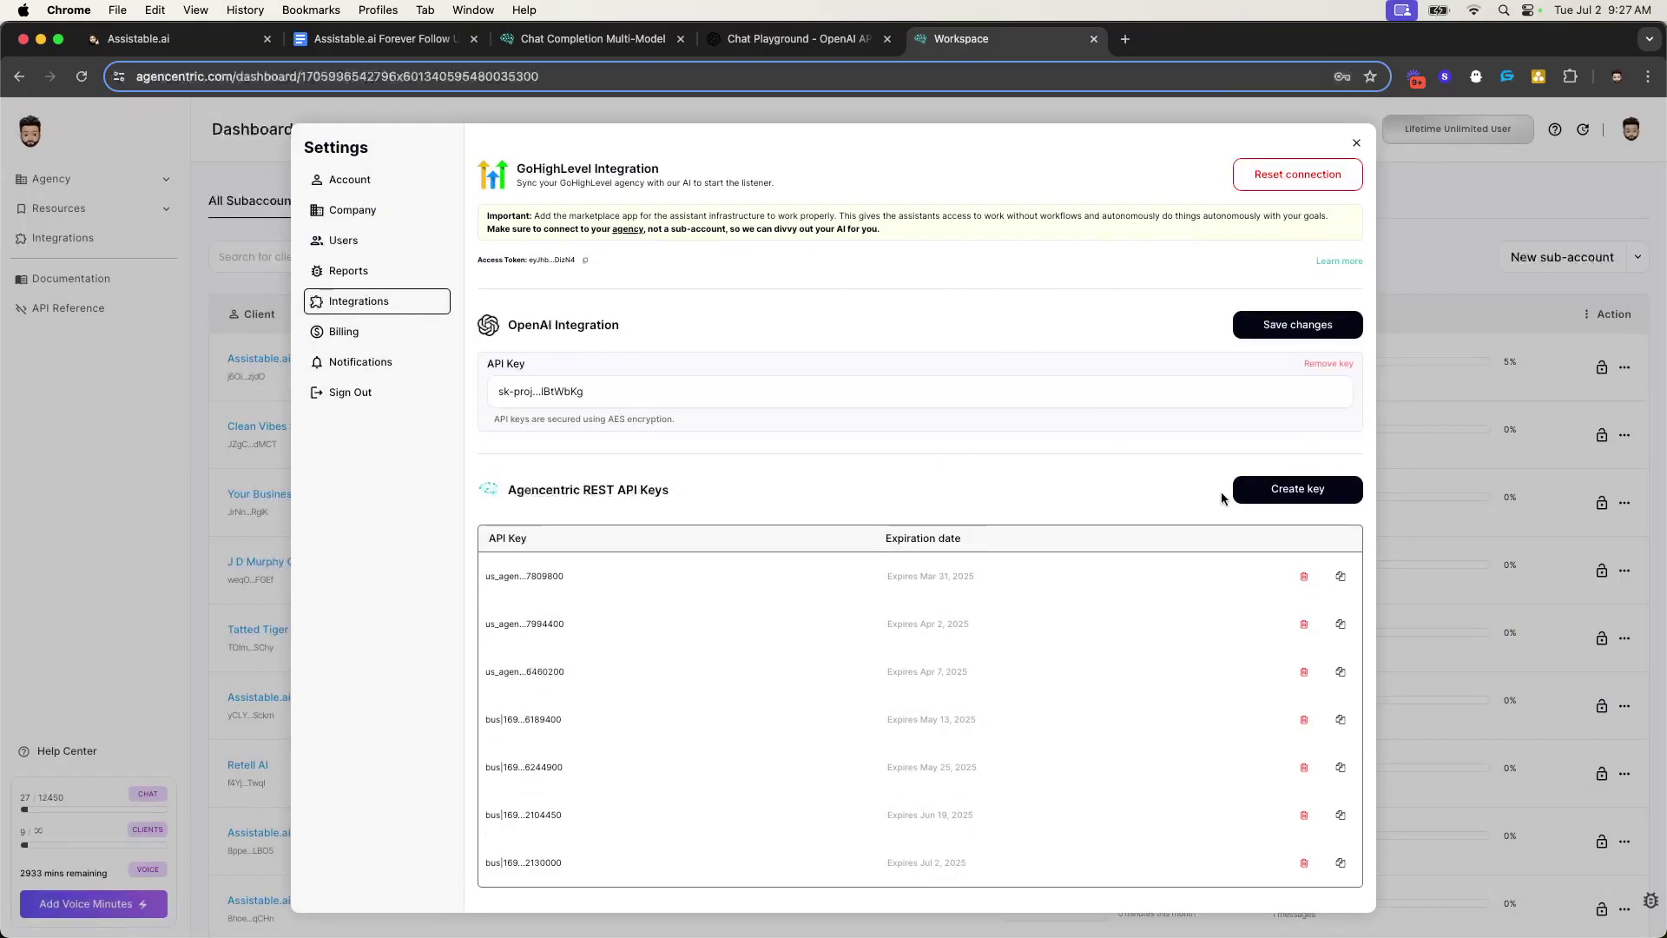
- Copy the newly generated Agencentric API key to the clipboard
triple_click(921, 864)
left_click(864, 868)
left_click(1340, 862)
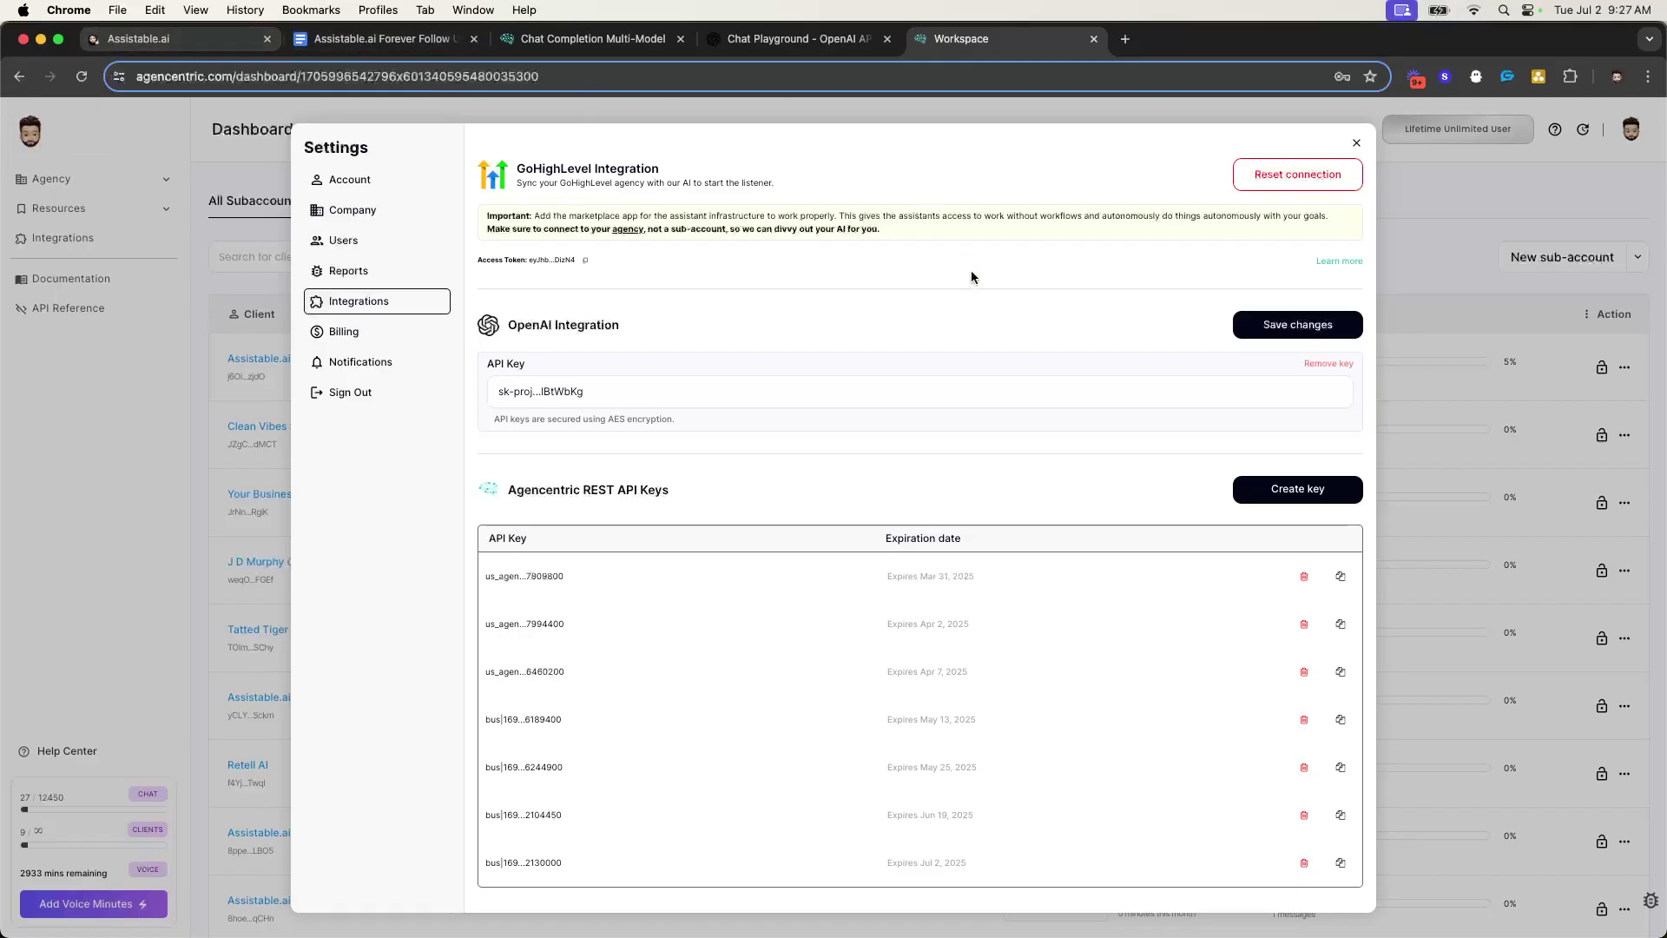
left_click_drag(488, 865, 606, 868)
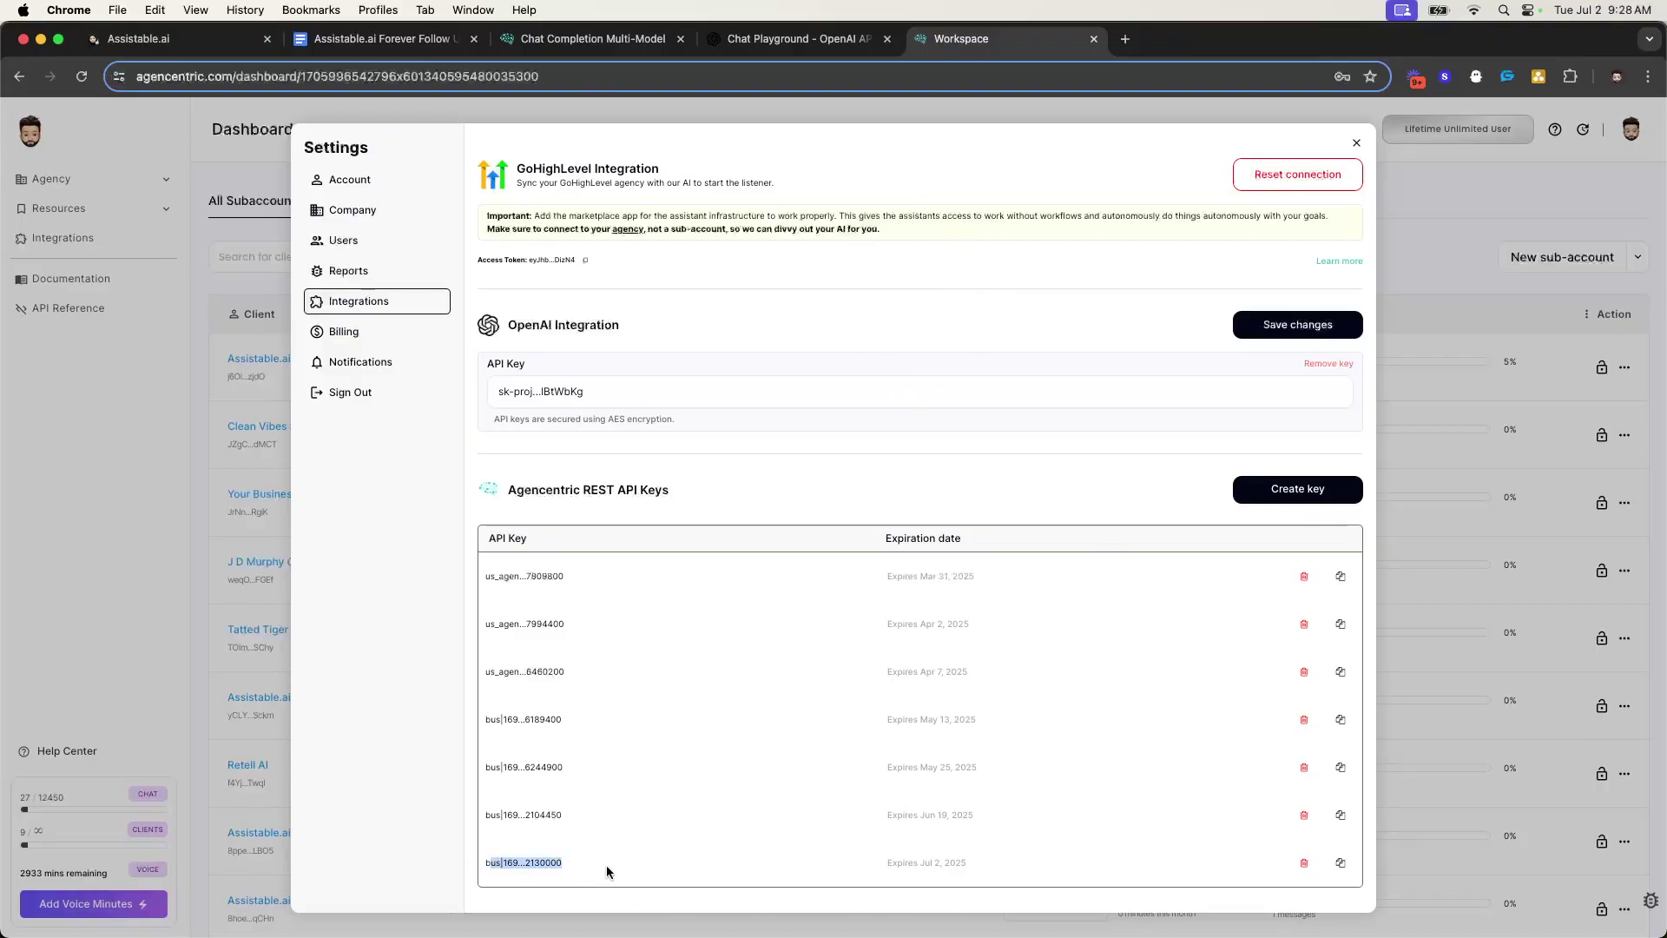
left_click(762, 722)
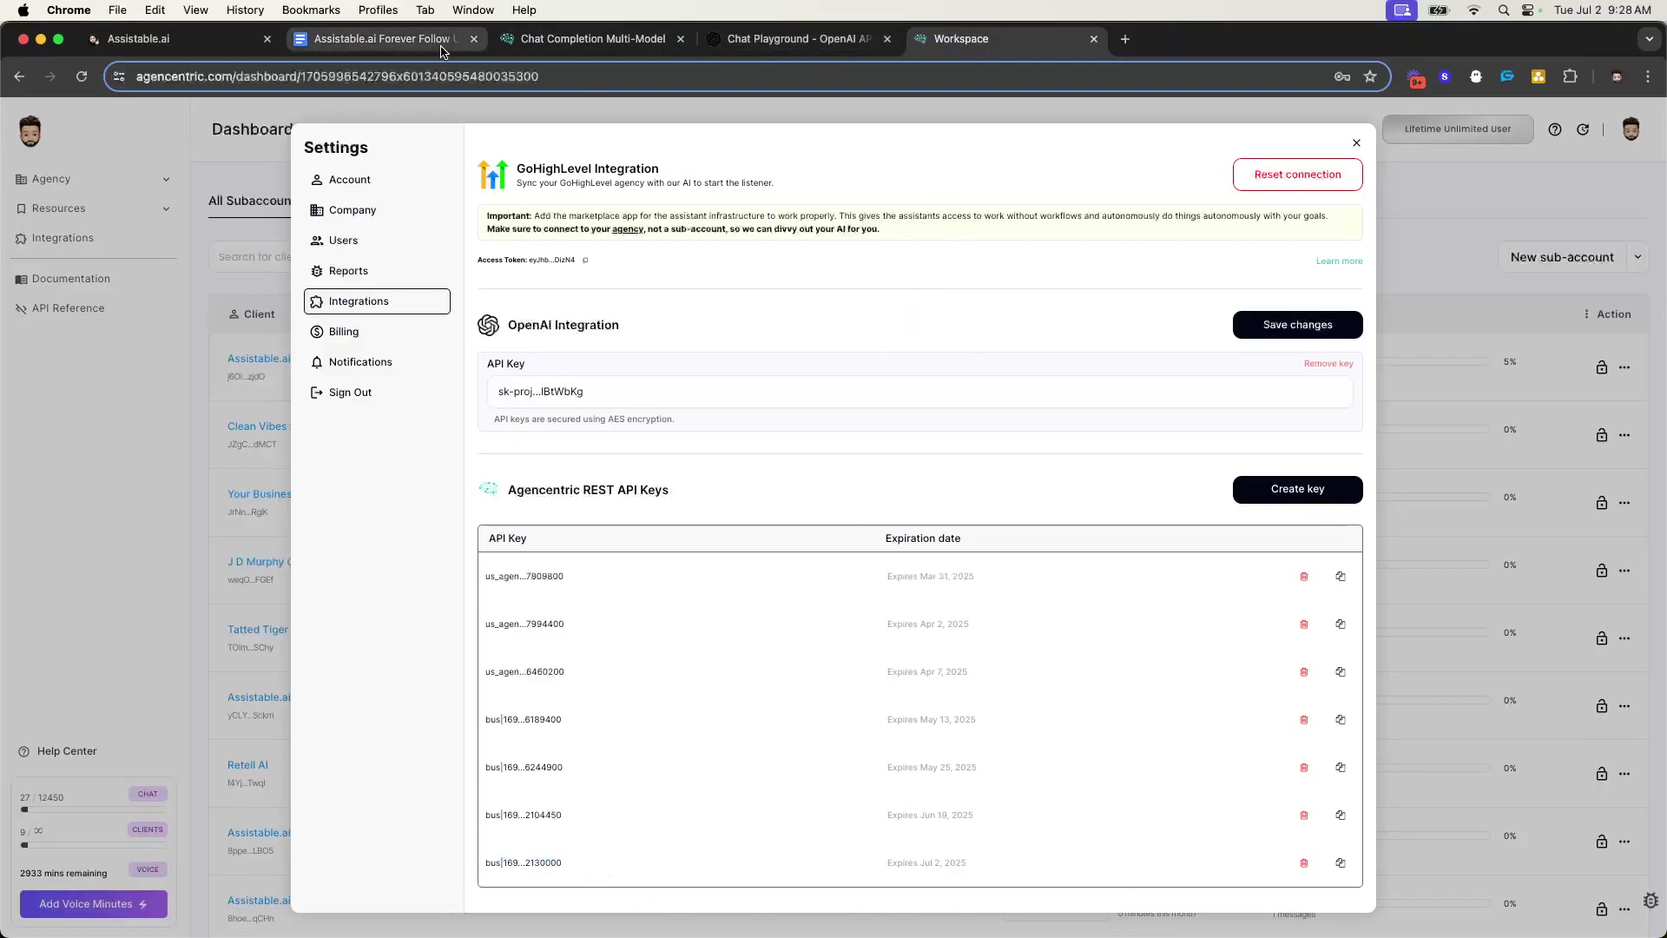
- Highlight the Anthropic, Llama and Gemma provider-key requirements in the Chat Completion Multi-Model docs
left_click(592, 44)
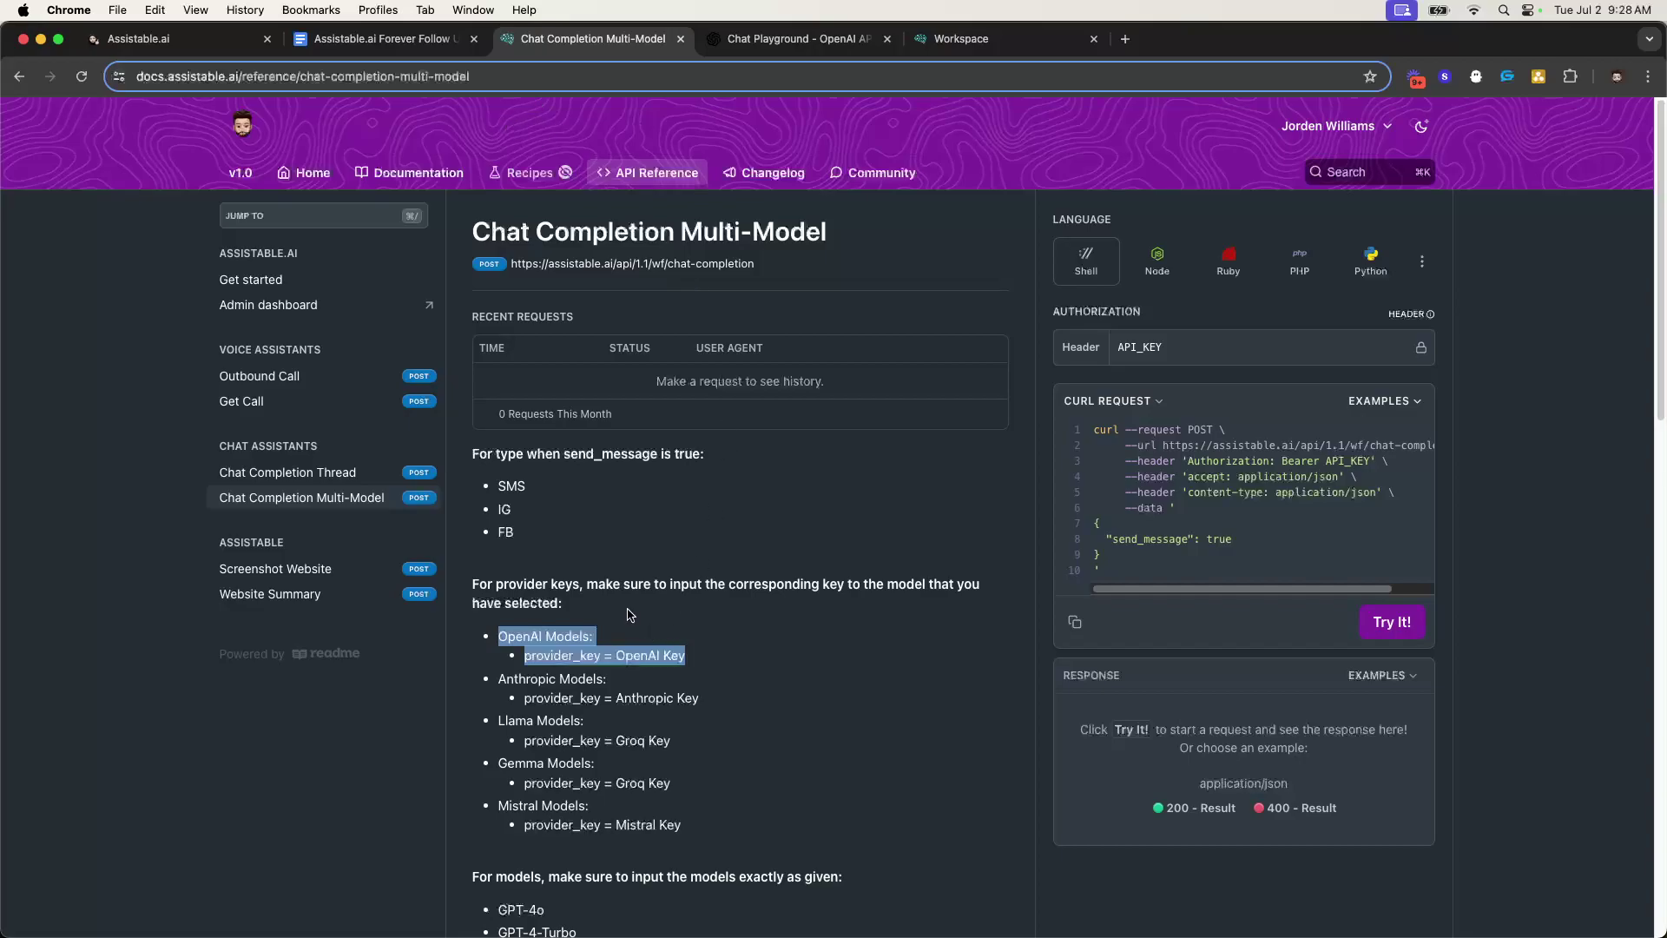
left_click(614, 598)
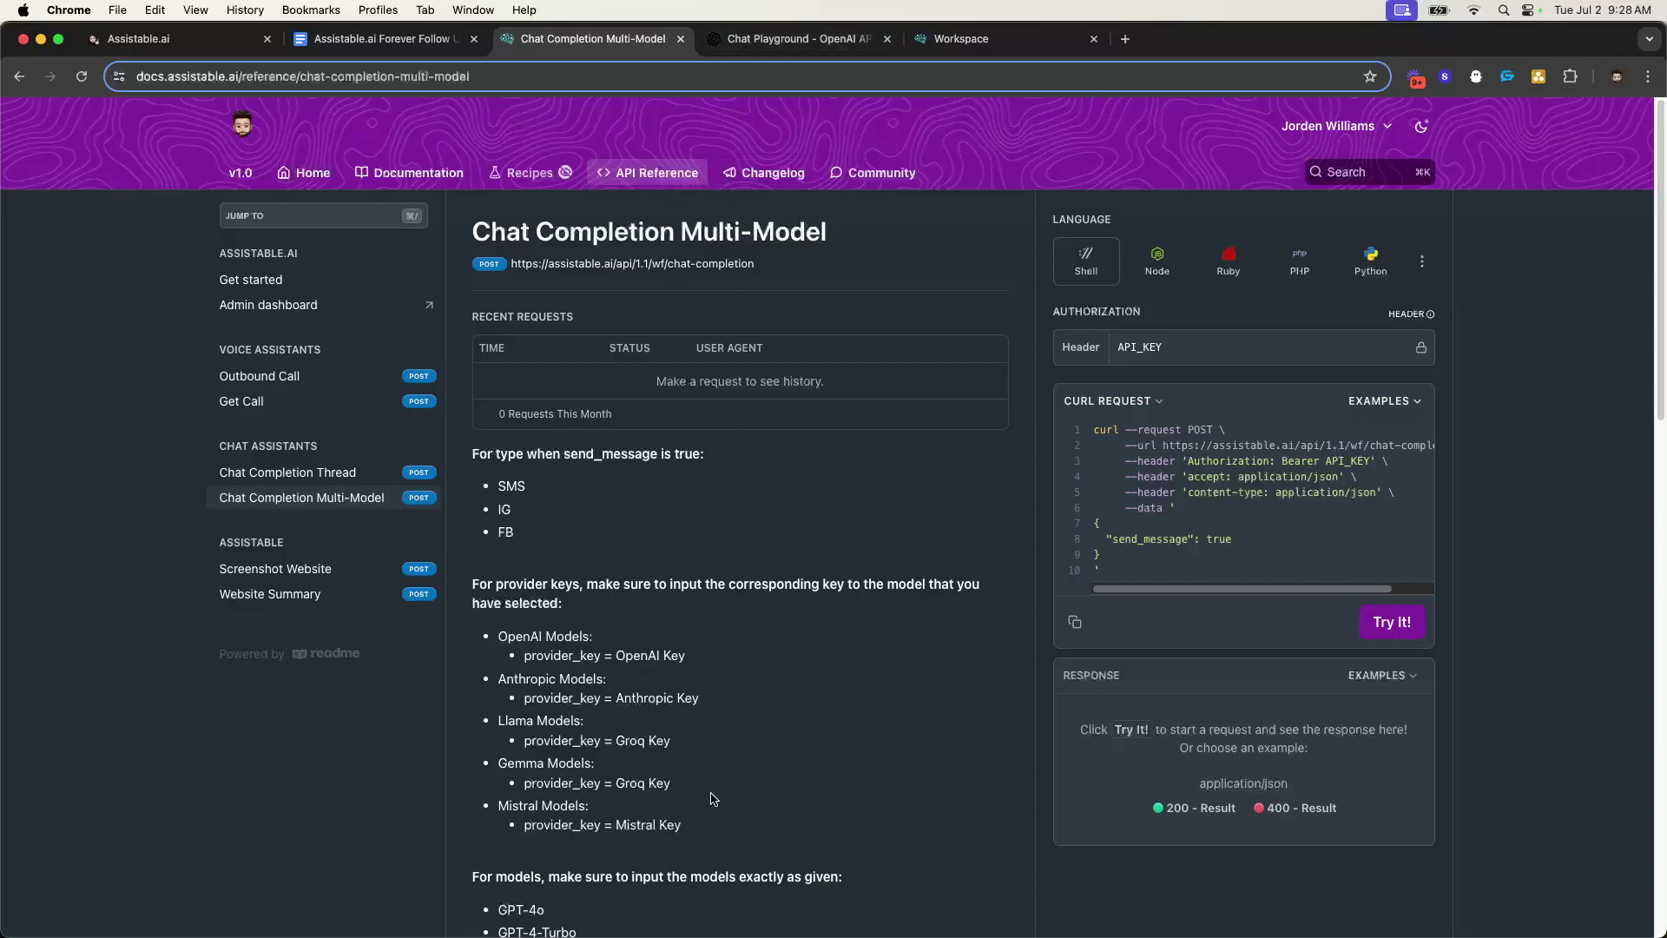
left_click_drag(683, 799, 848, 653)
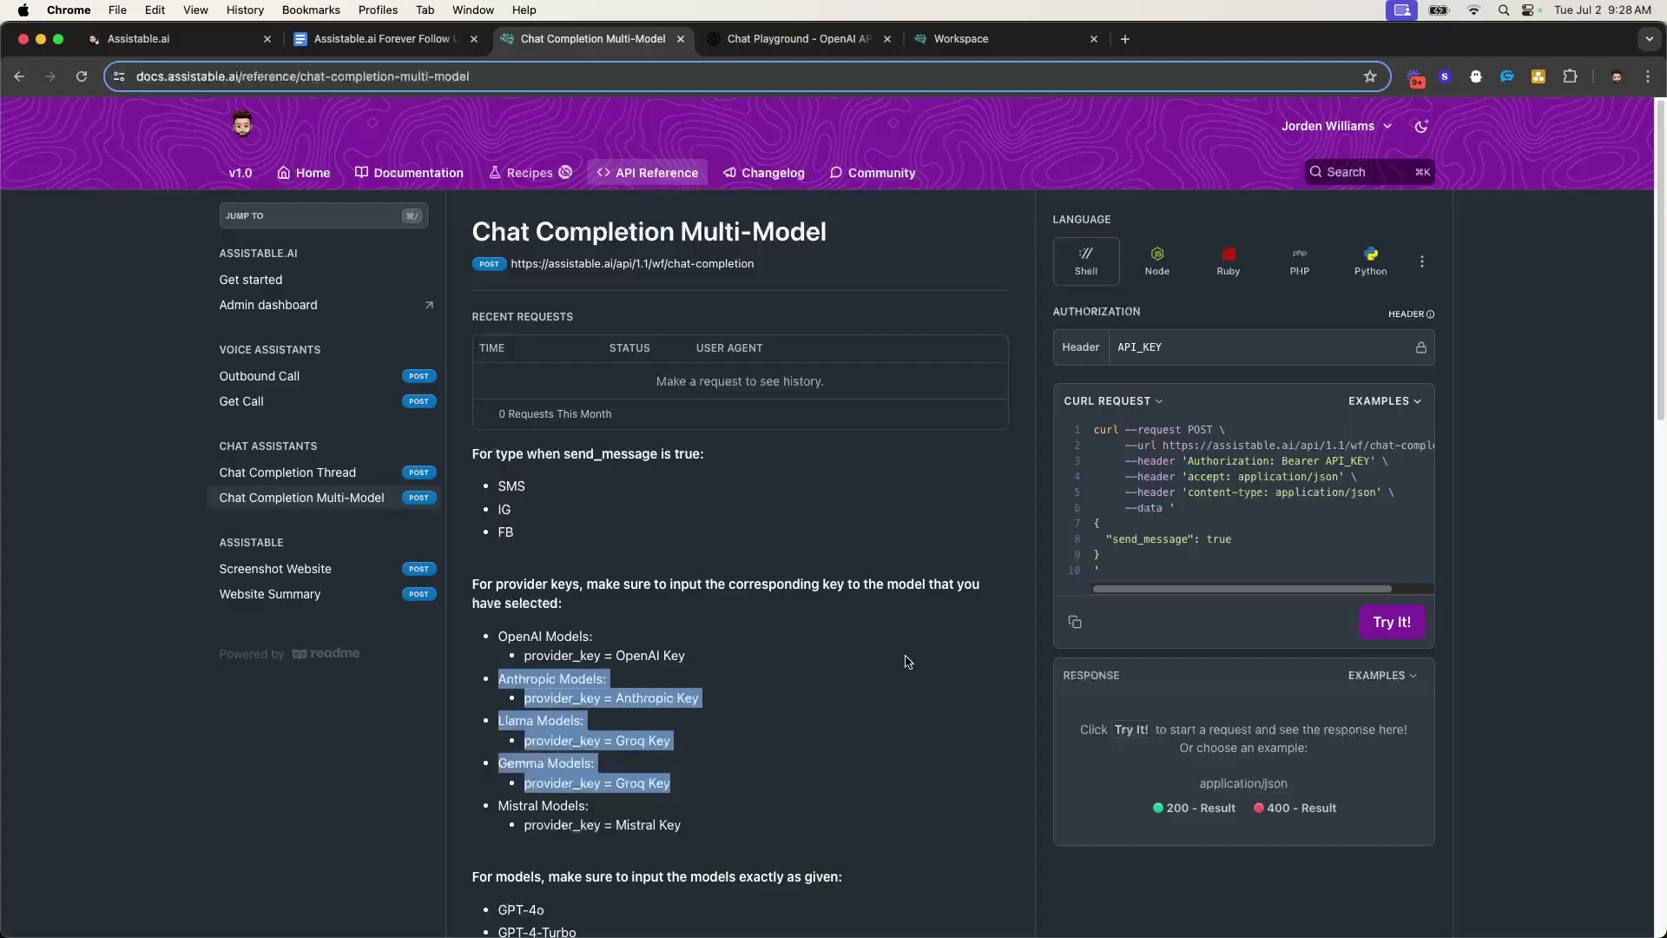
left_click(750, 38)
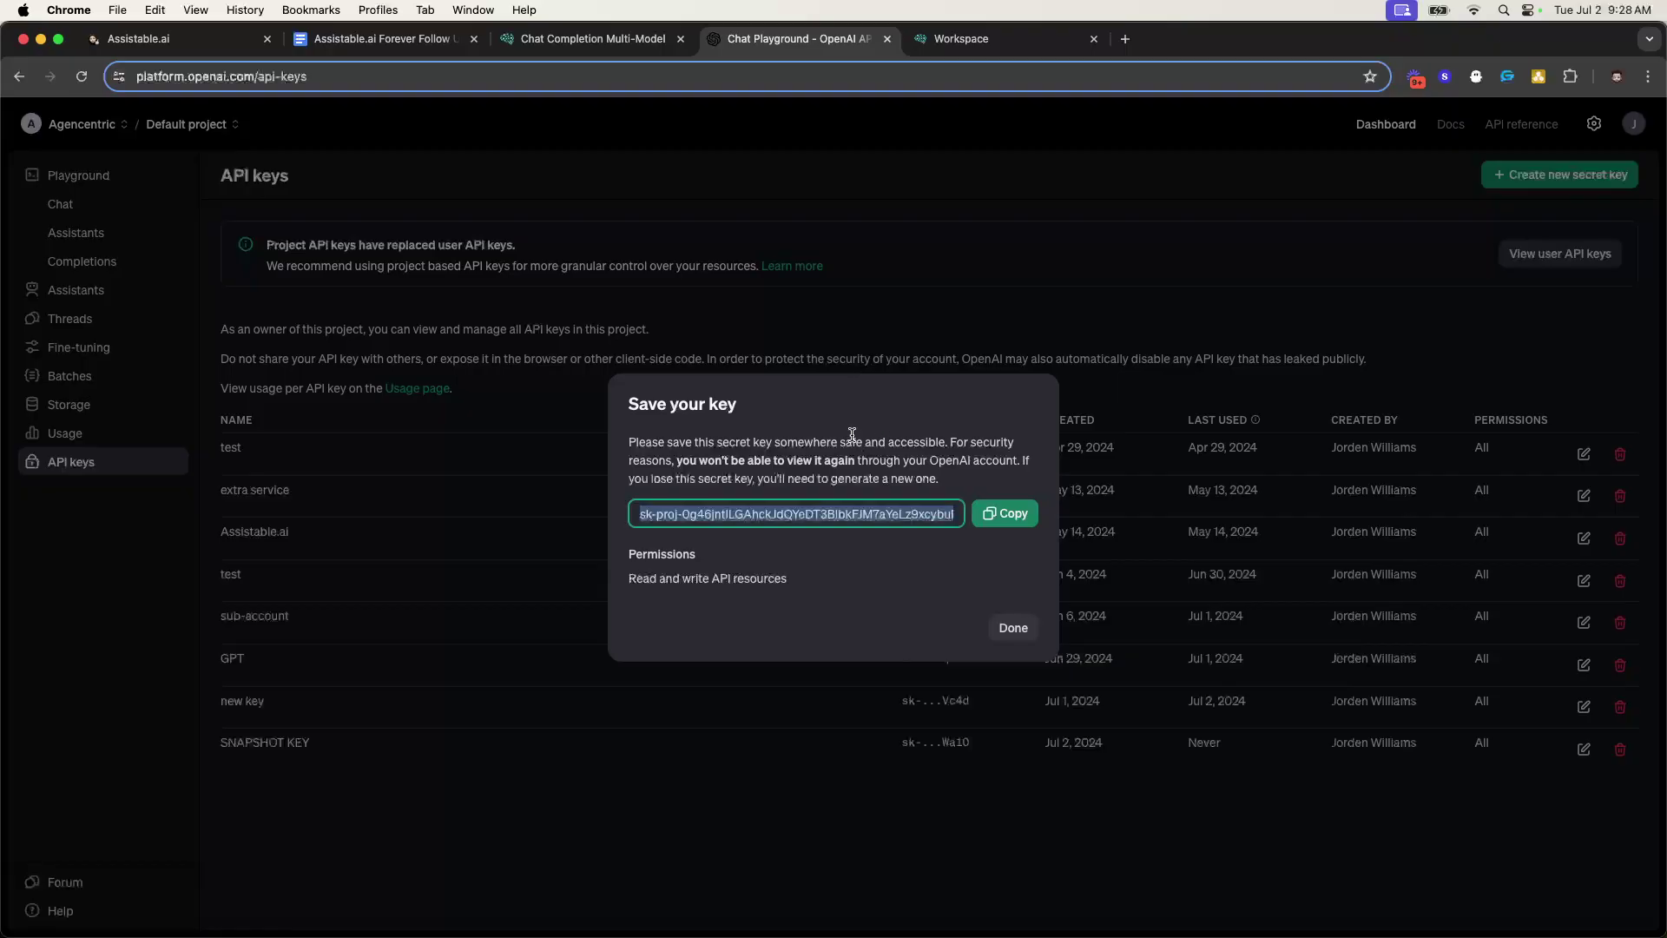
- Copy the new OpenAI secret key from the Save your key dialog, then return to the workspace Integrations settings
triple_click(769, 514)
left_click(812, 479)
left_click(852, 518)
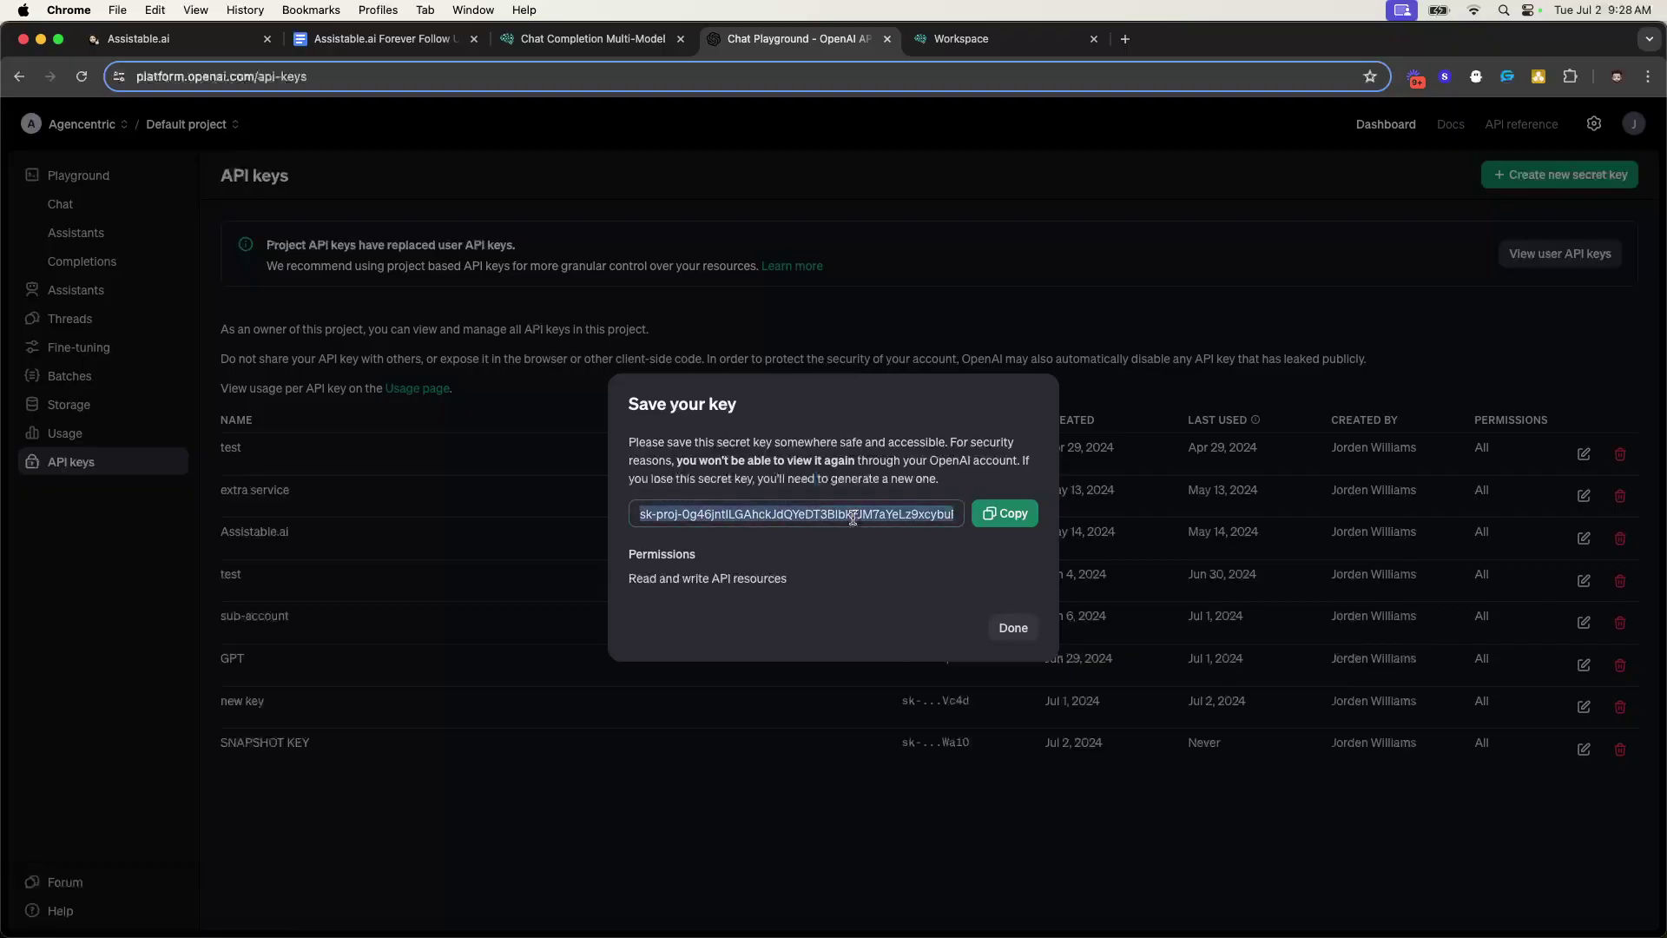
left_click(871, 474)
left_click(1004, 513)
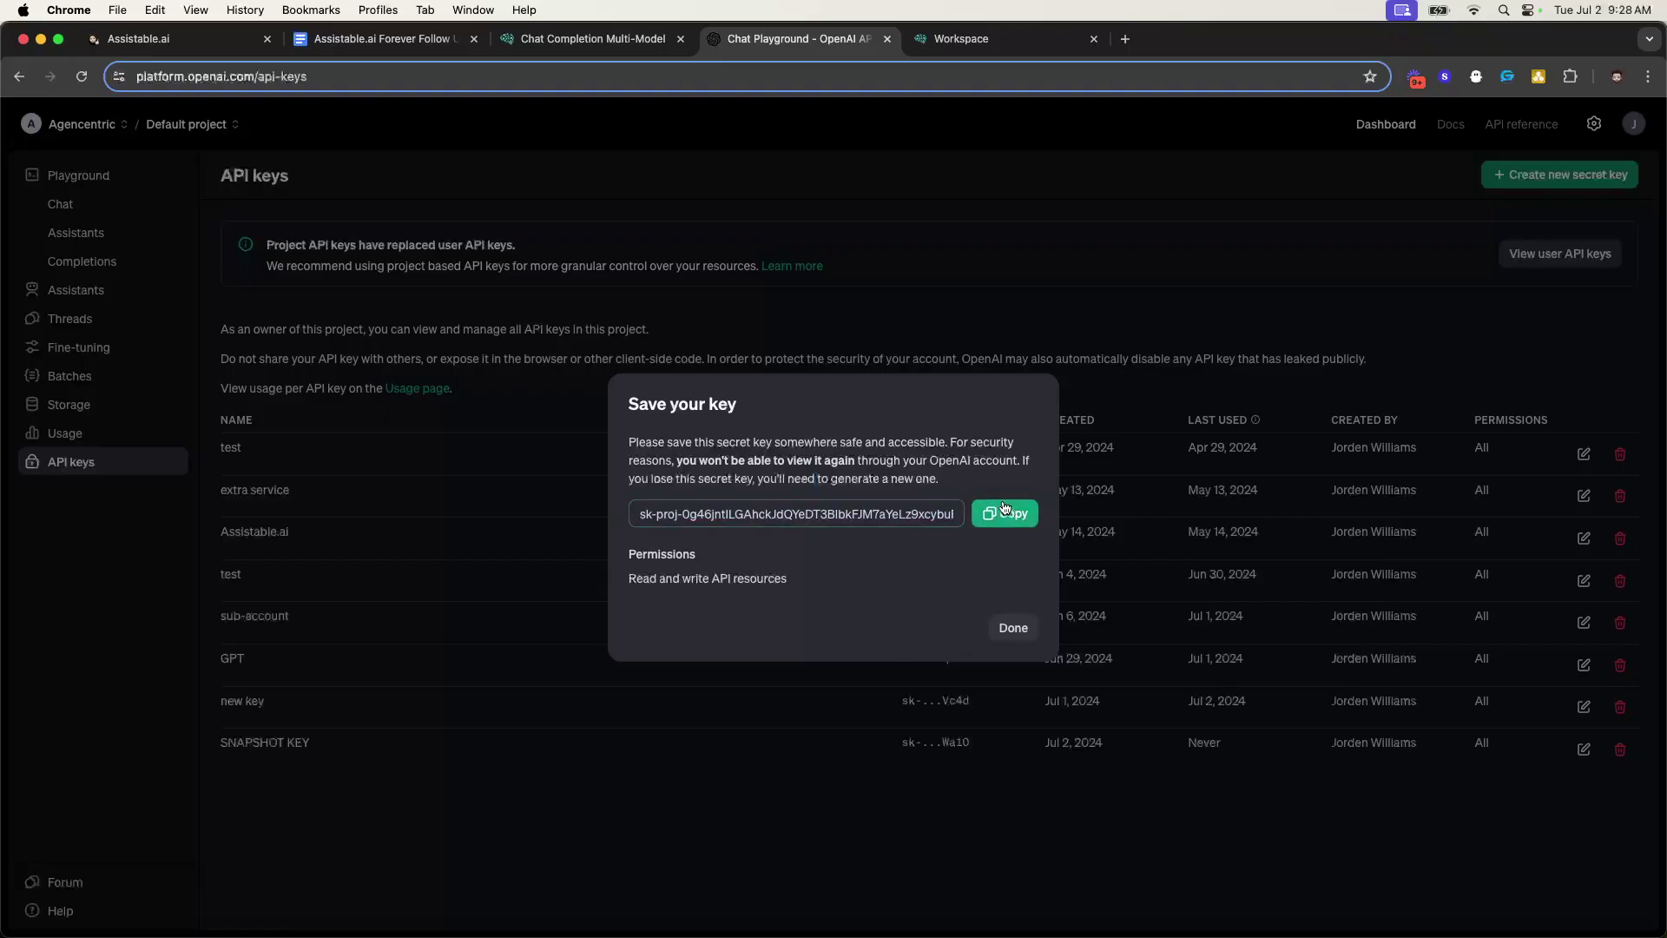
triple_click(913, 516)
key("ctrl+Tab")
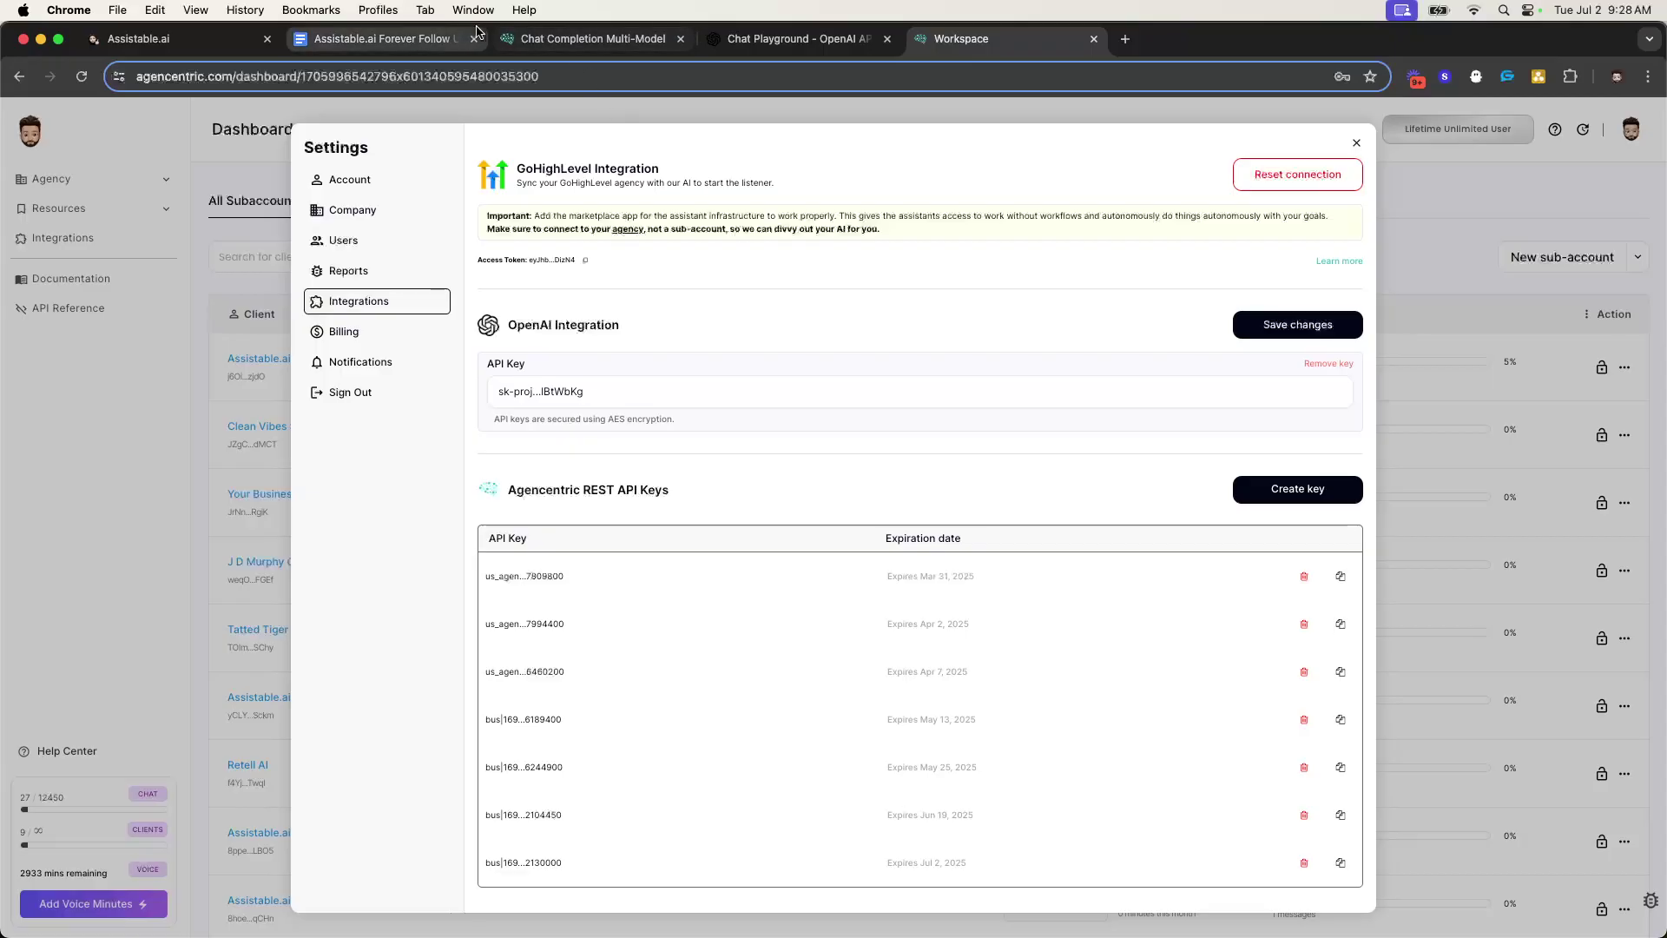
- Open the 01. Forever Follow Up workflow from the Assistable.ai workflow list
left_click(106, 41)
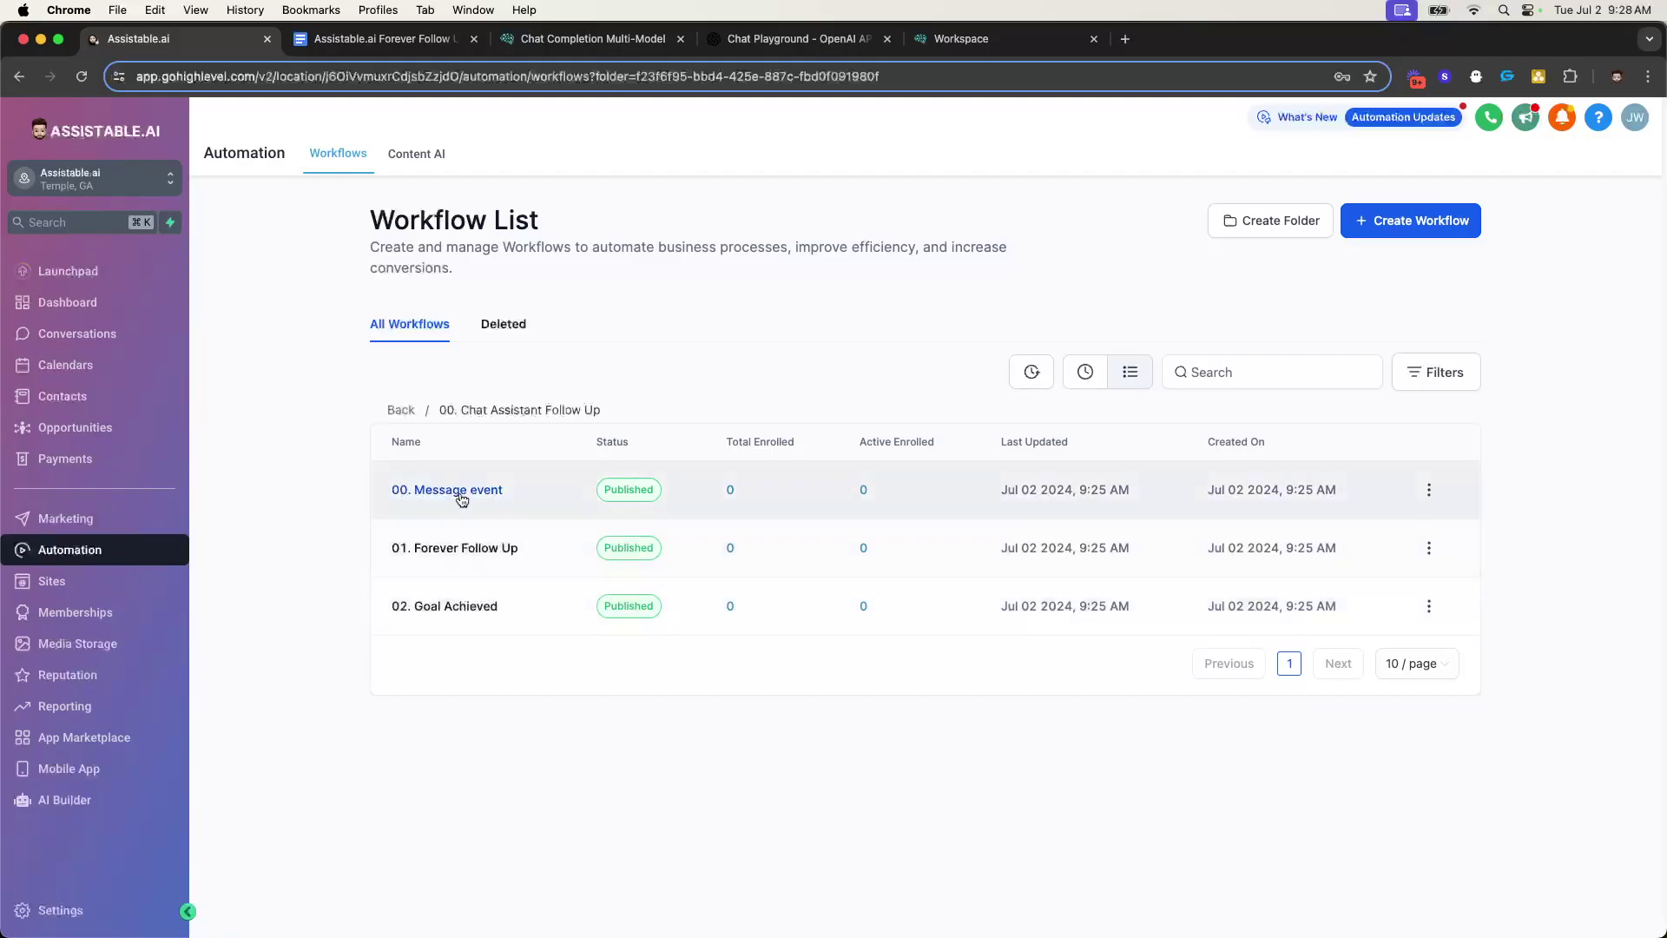
left_click_drag(378, 490, 512, 493)
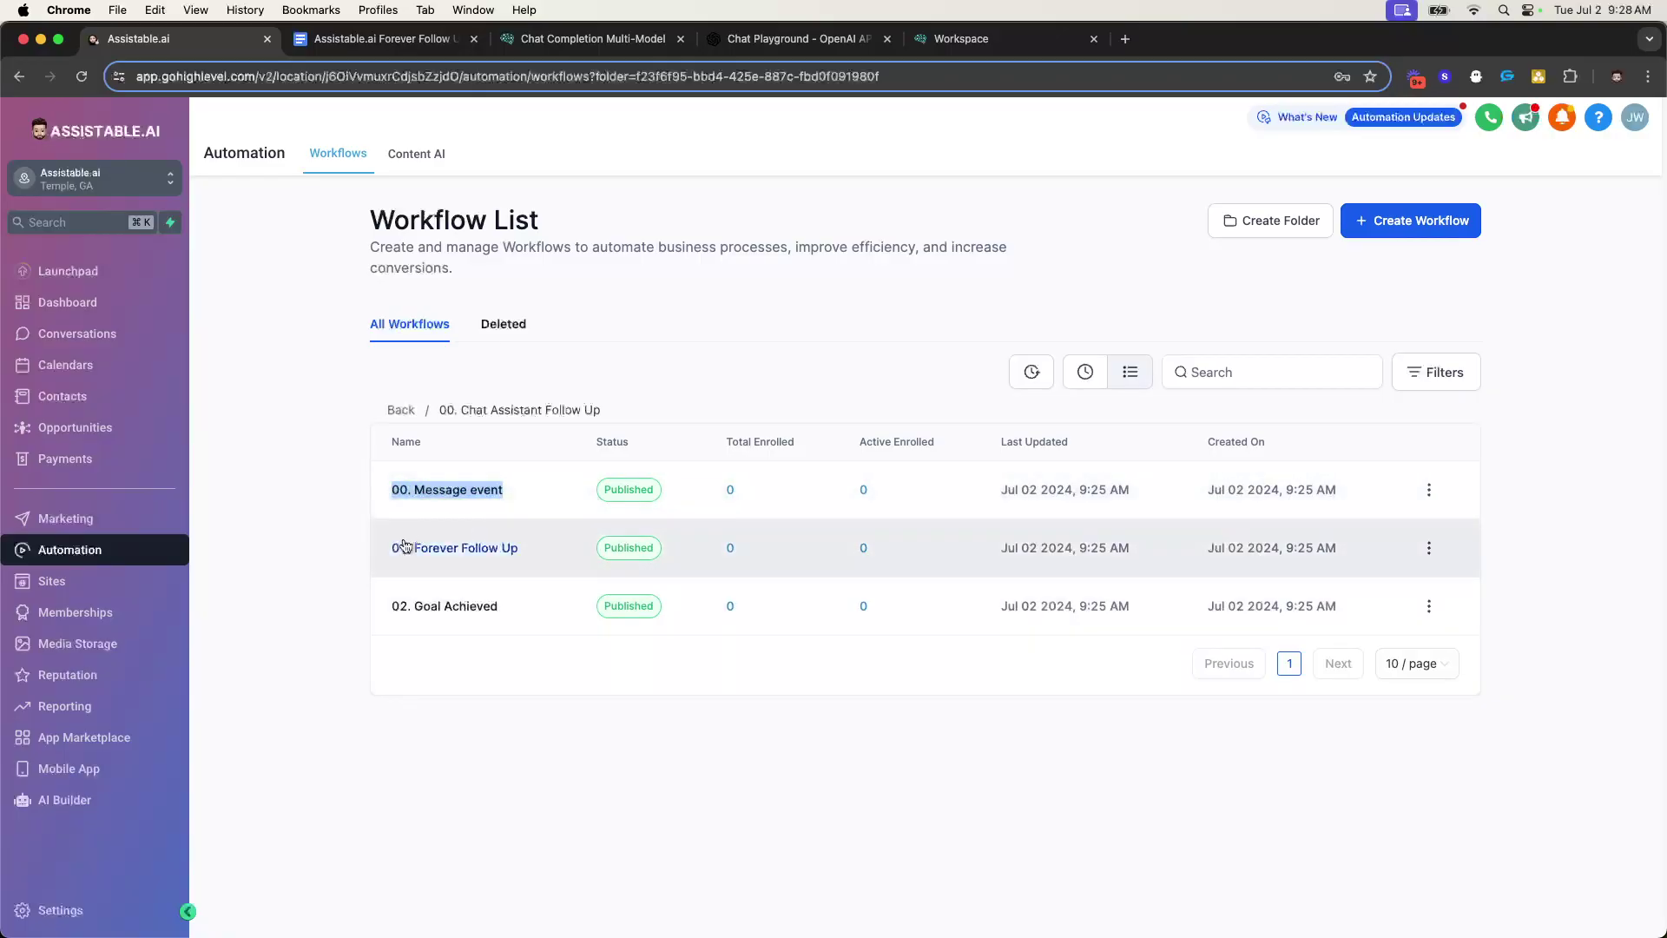
left_click(455, 548)
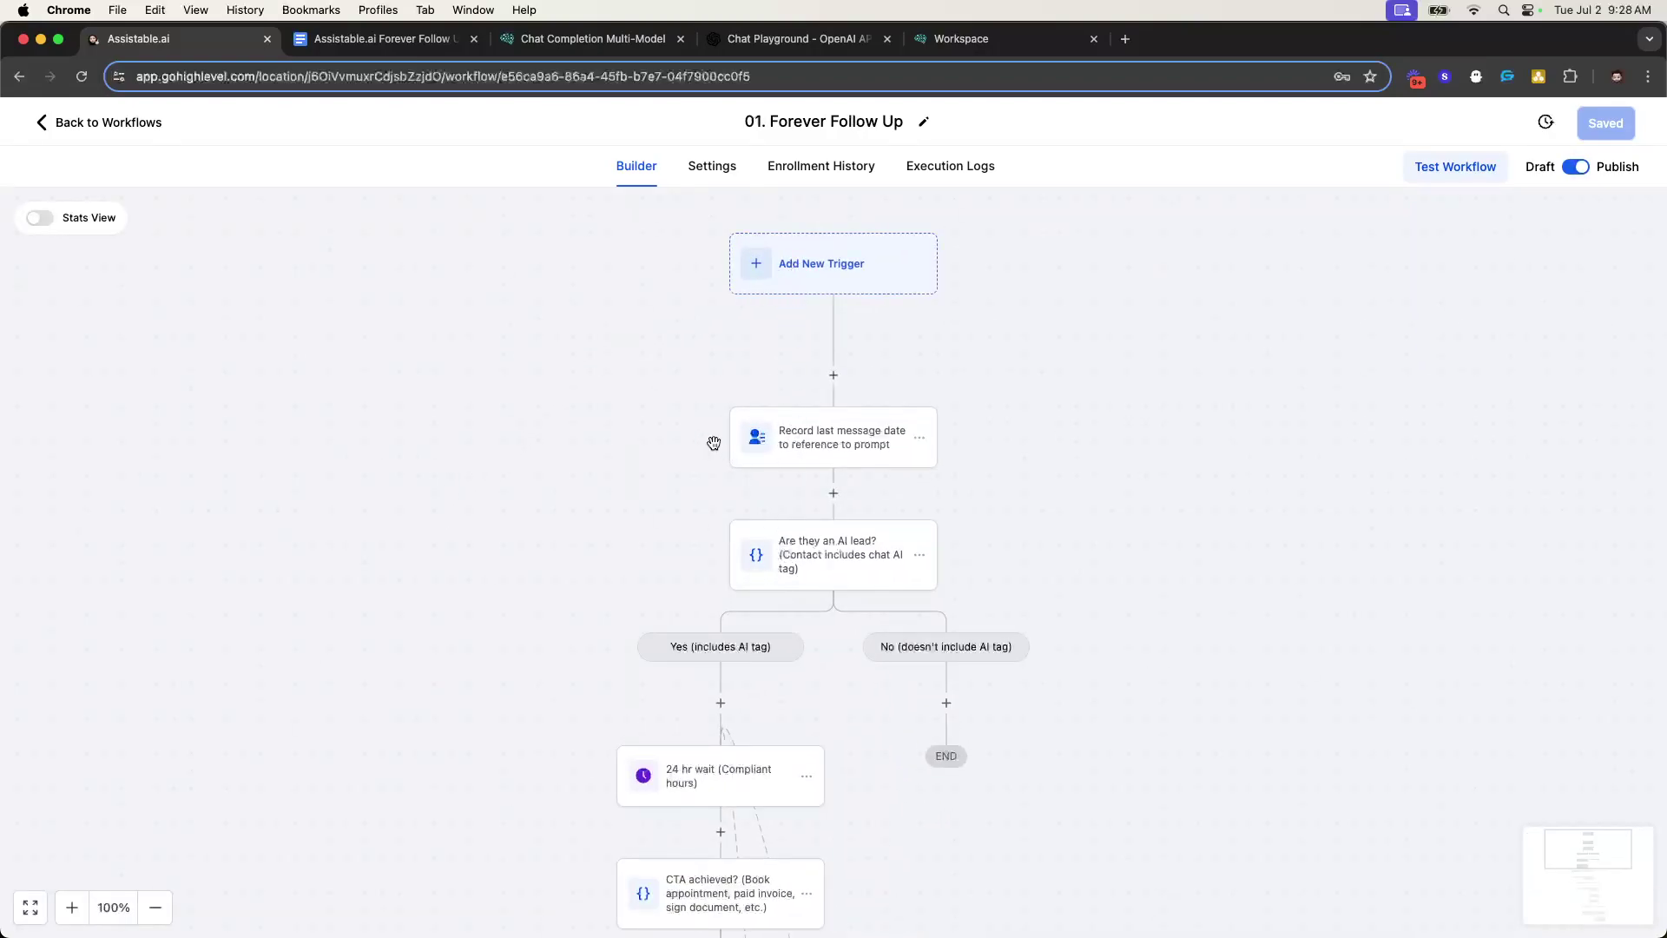
- Inspect the Record last message date step's Last message value, leaving it unchanged
left_click(787, 450)
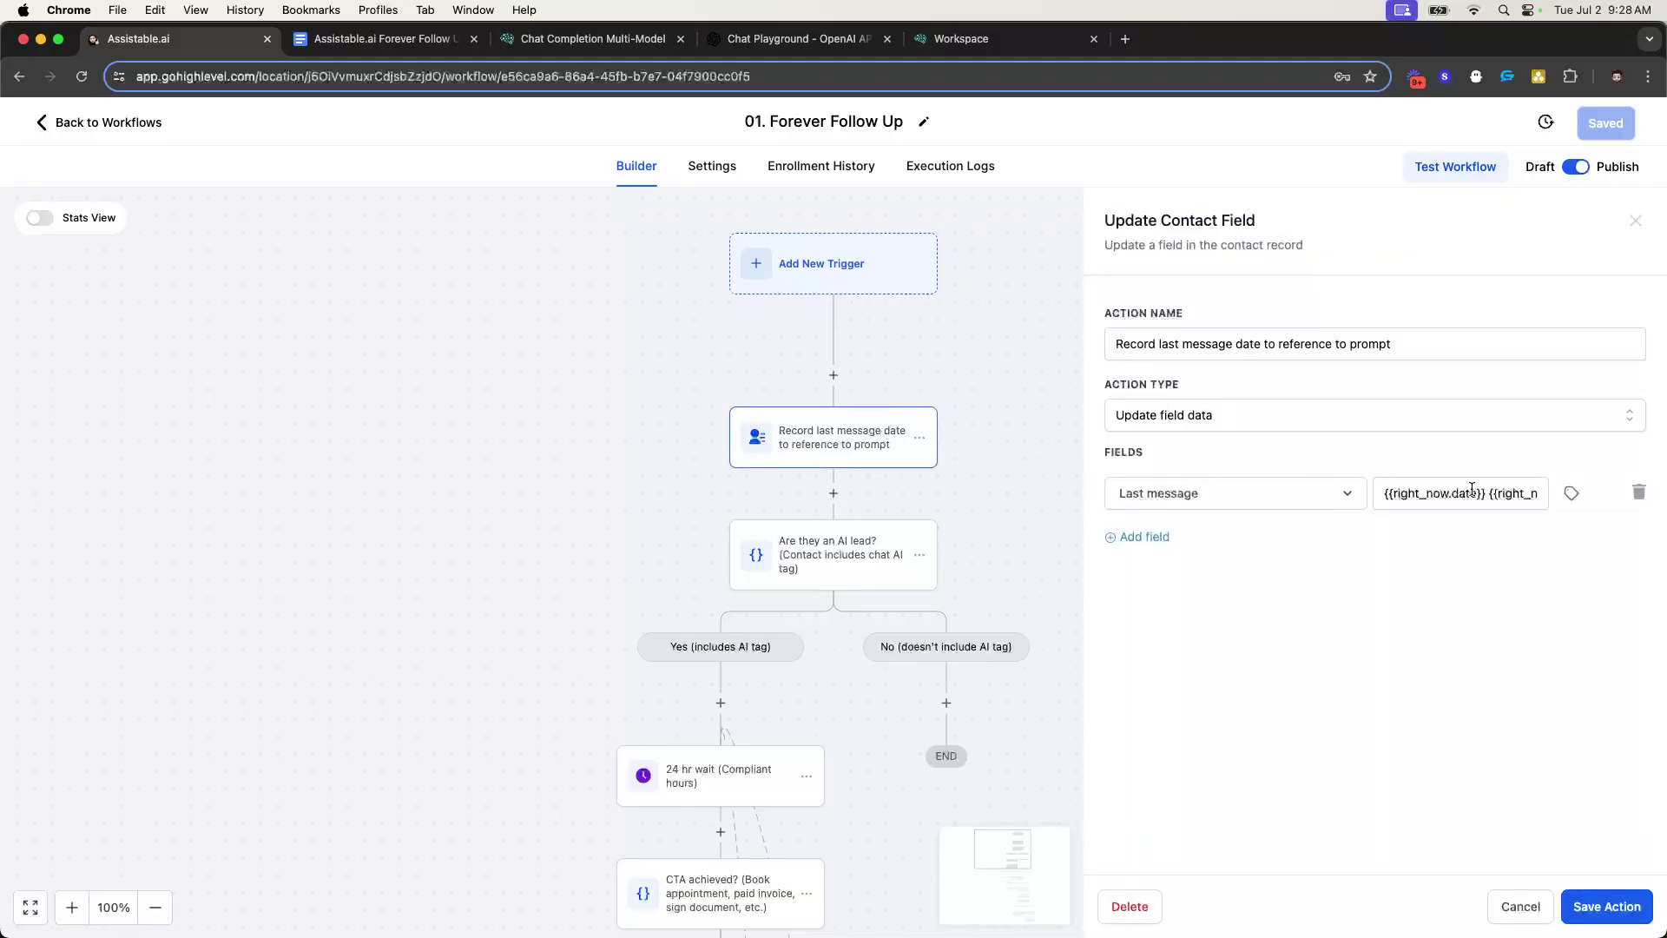
left_click_drag(1380, 493, 1559, 501)
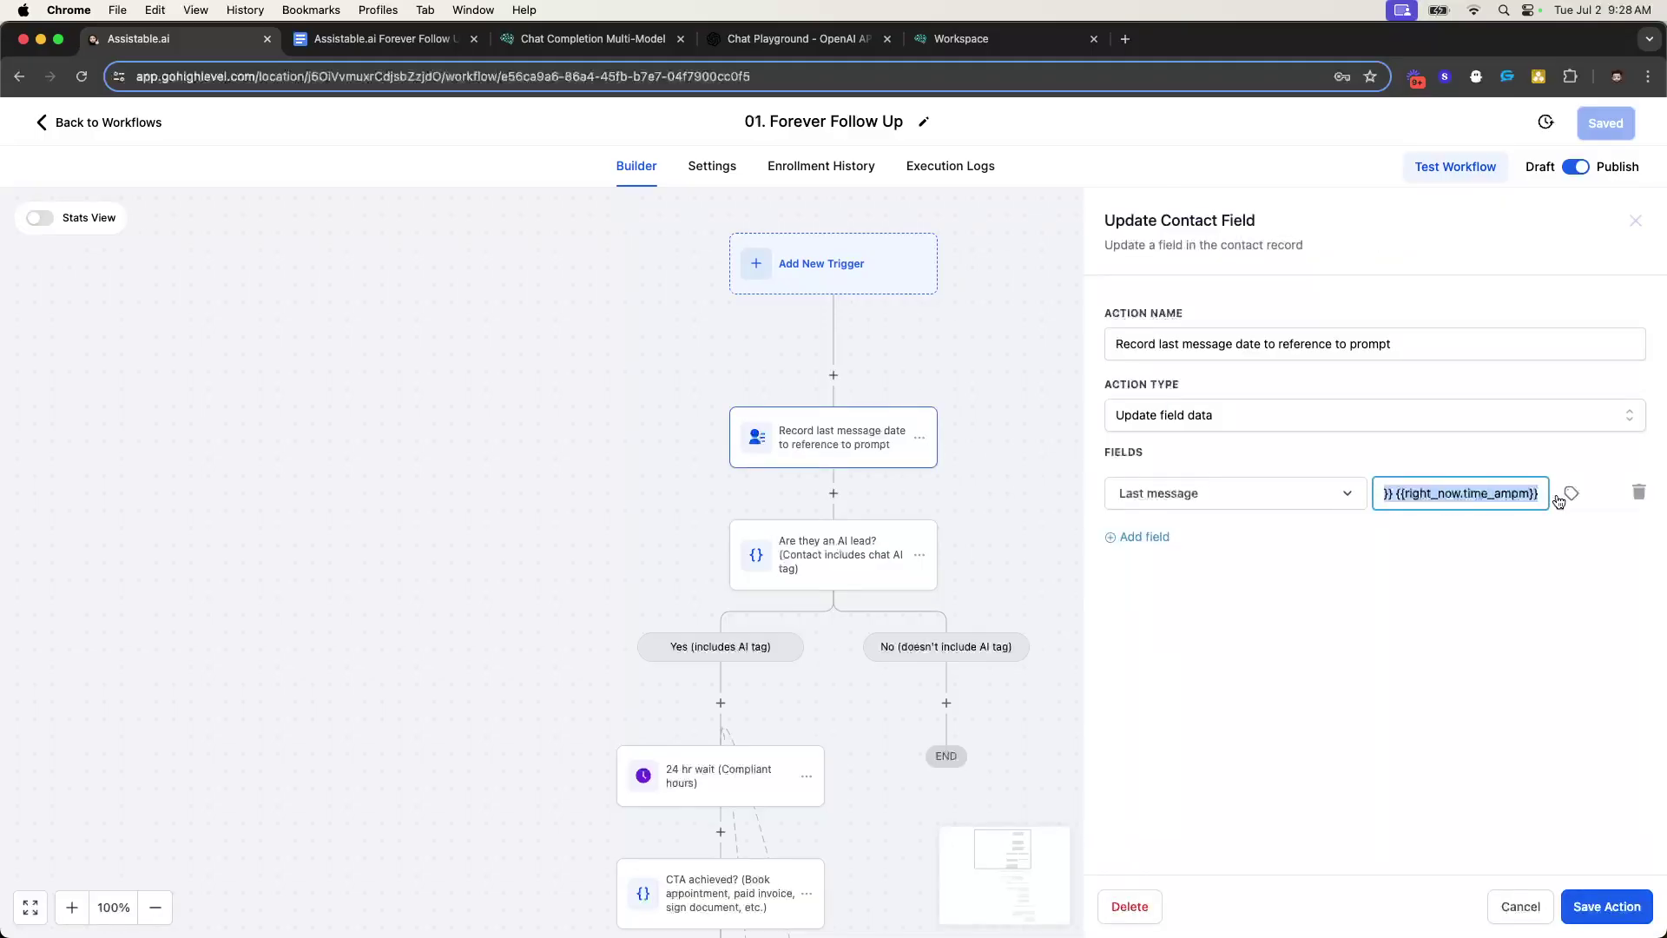
left_click(1495, 584)
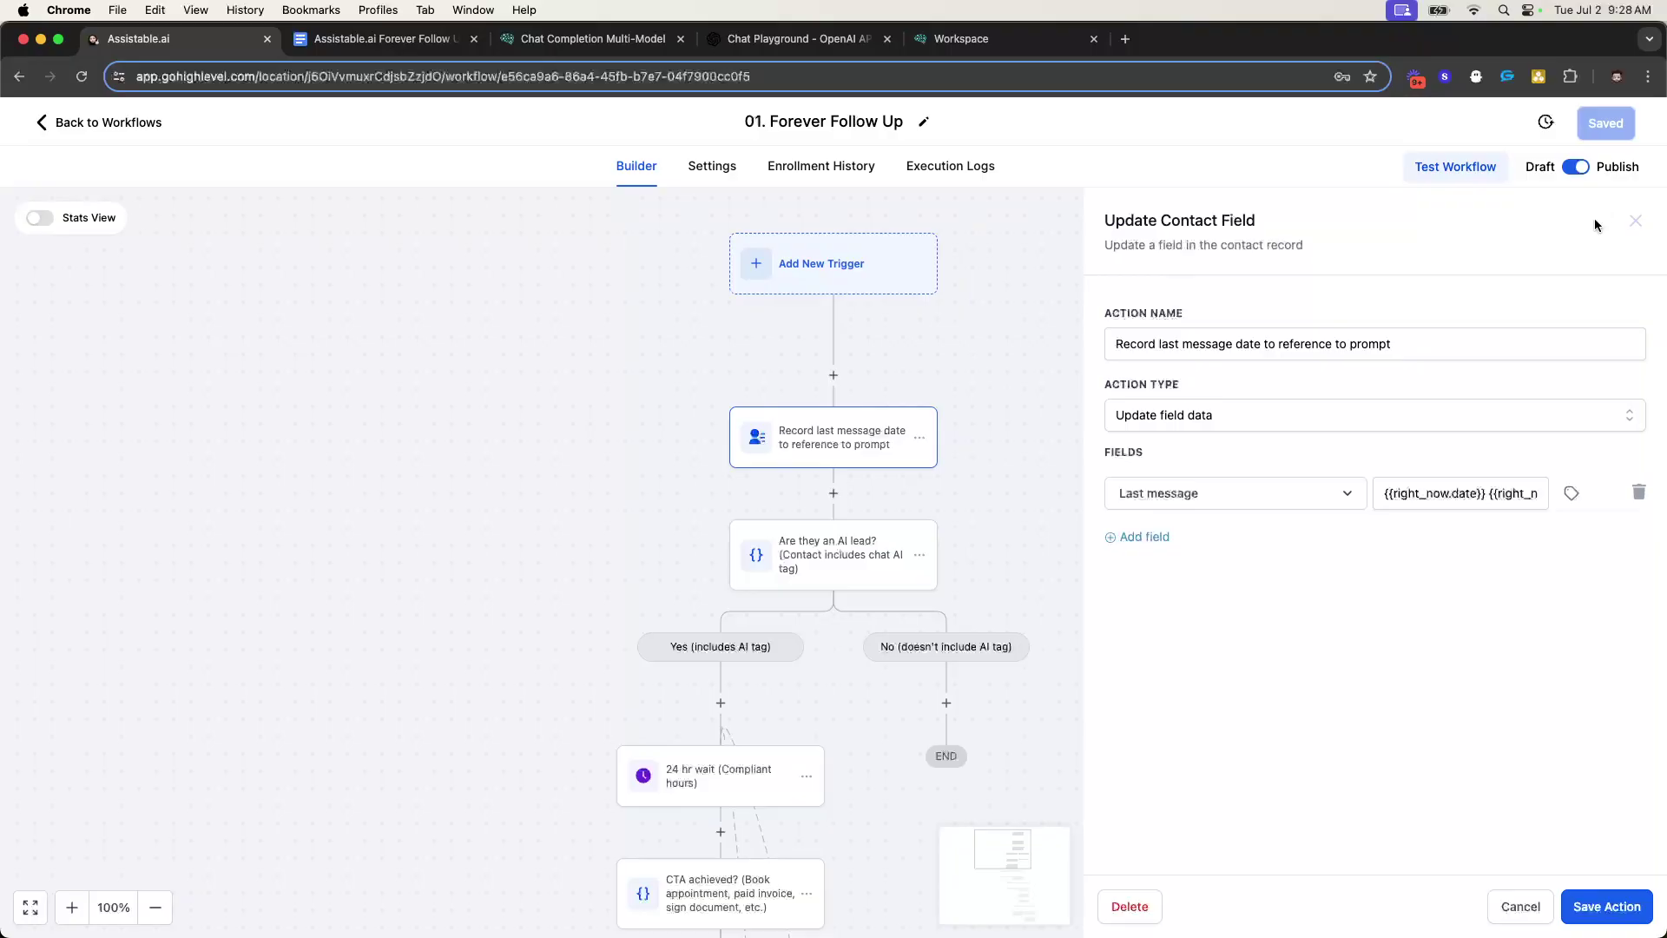
left_click(1635, 222)
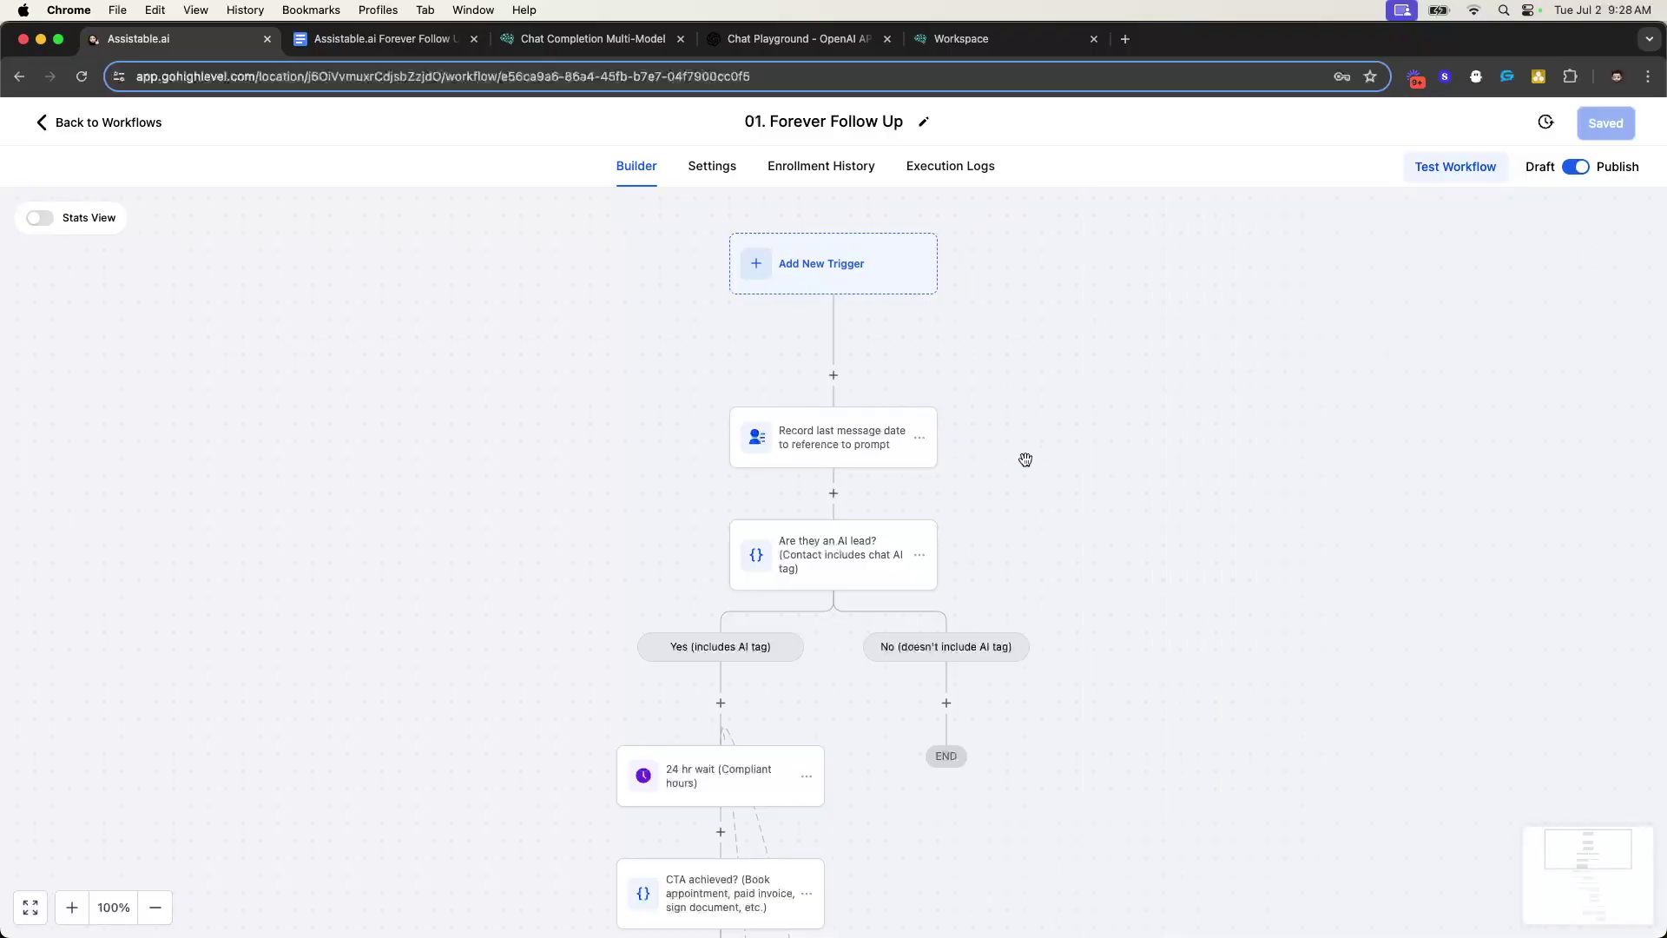
left_click(848, 444)
left_click(1399, 492)
triple_click(1398, 493)
left_click(1635, 221)
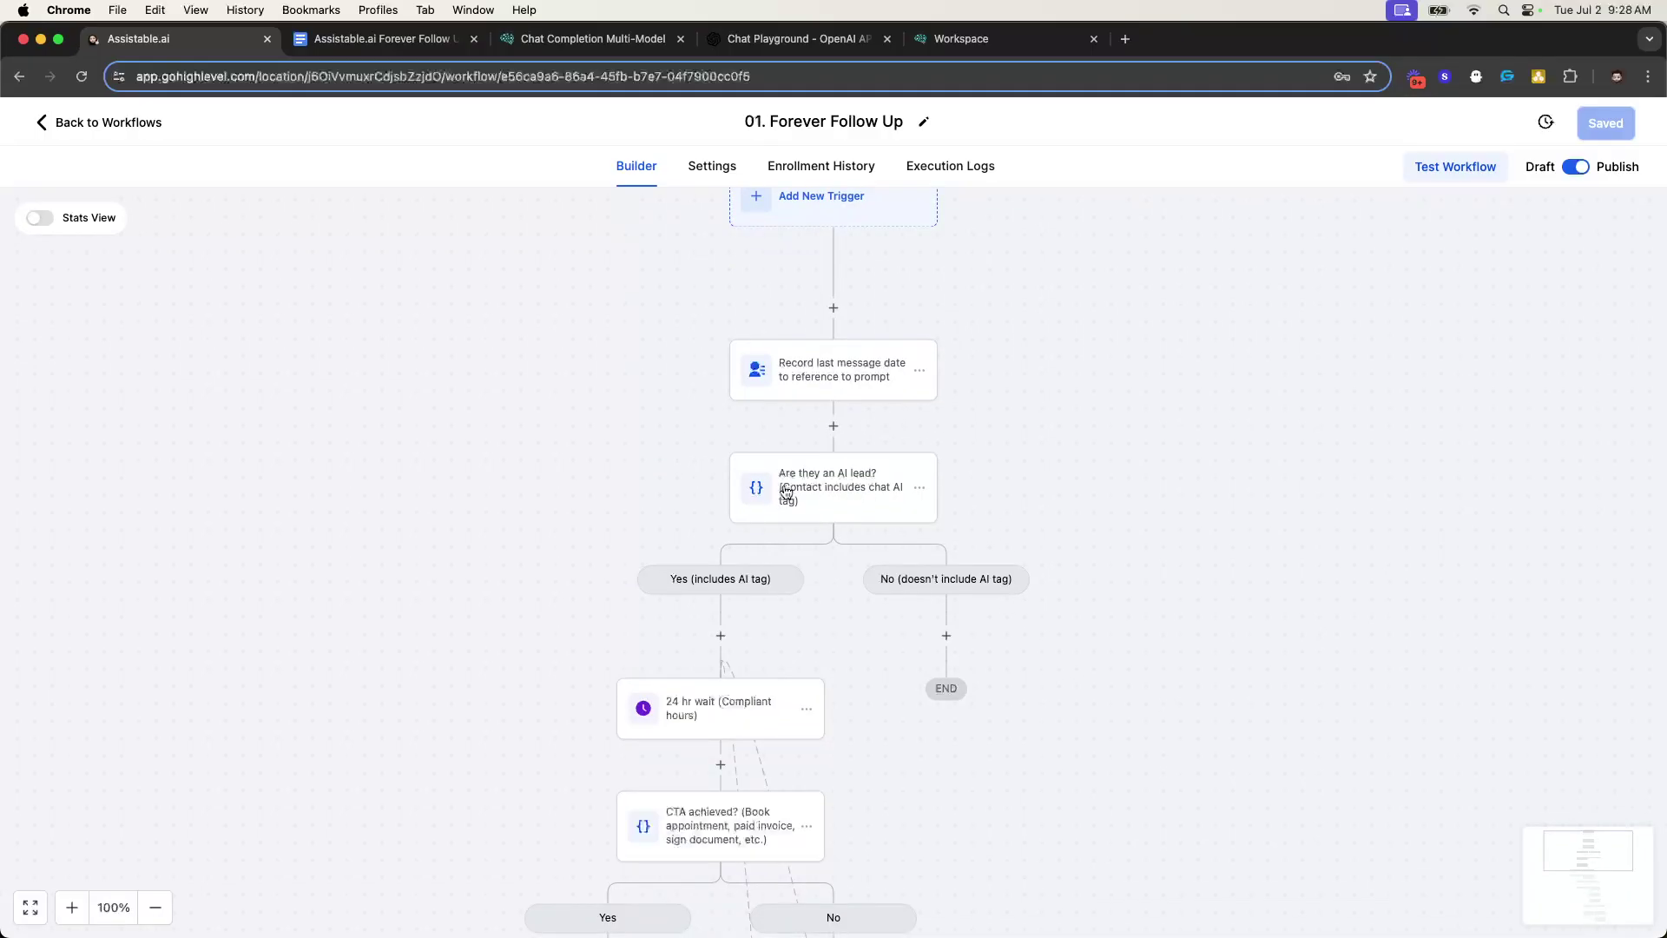
scroll(787, 493, "down", 2)
- Swap the Are they an AI lead? tag from agencentric sales assistant to assistant_testing_setup_activation_test and save
left_click(816, 425)
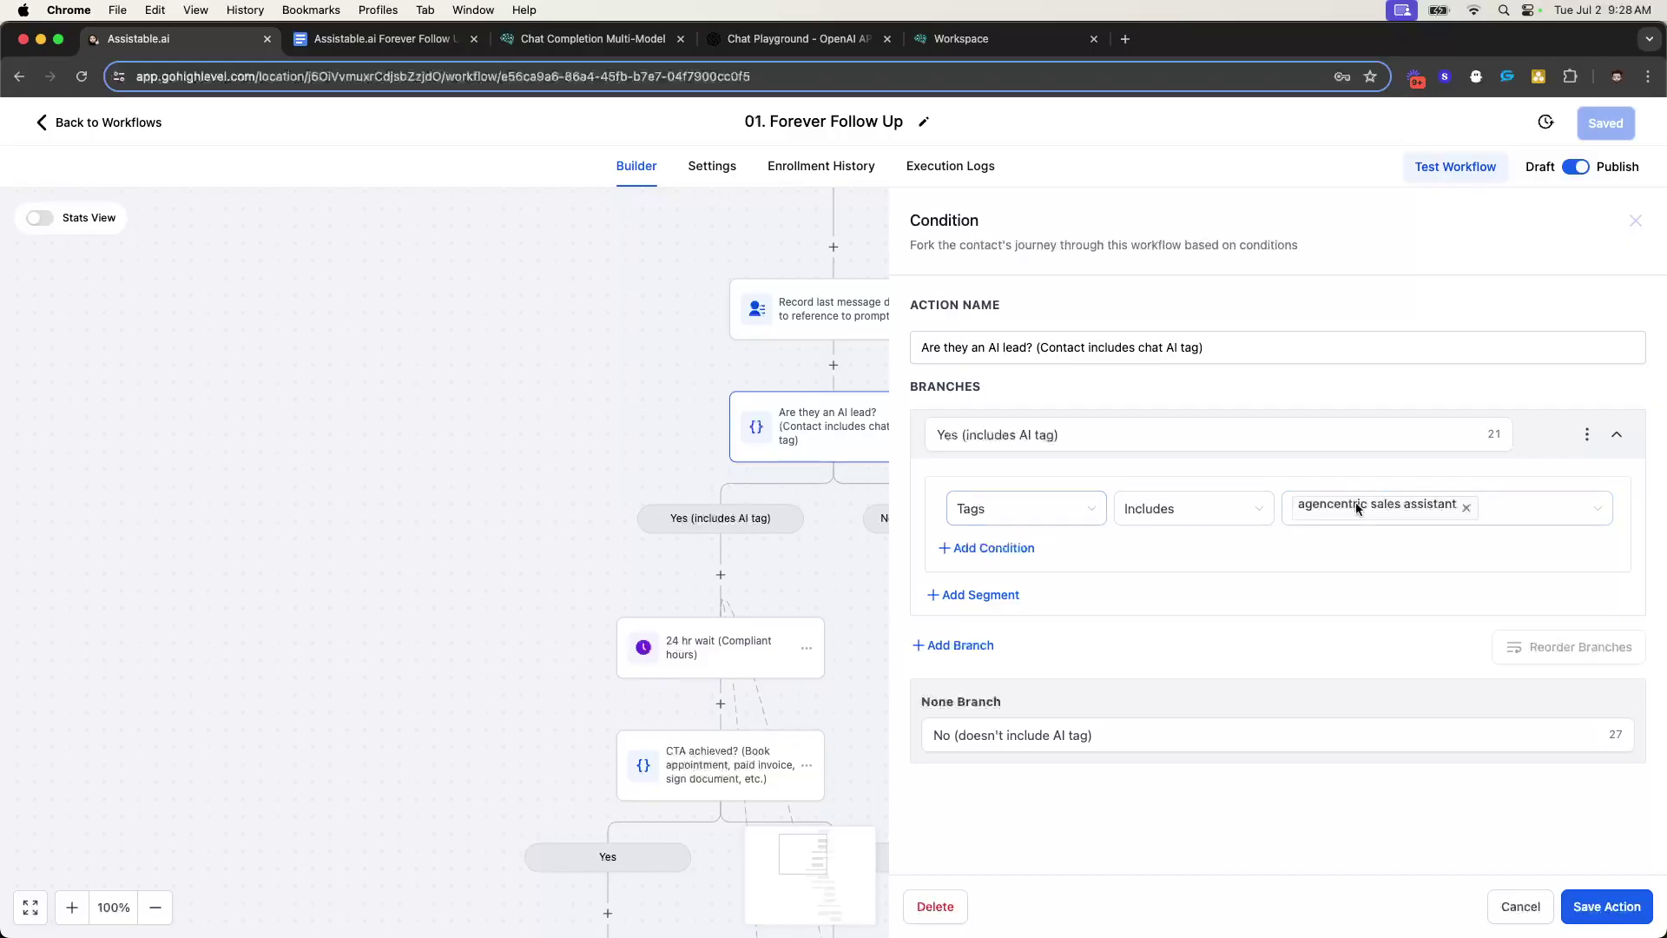
left_click(1466, 508)
left_click(1404, 517)
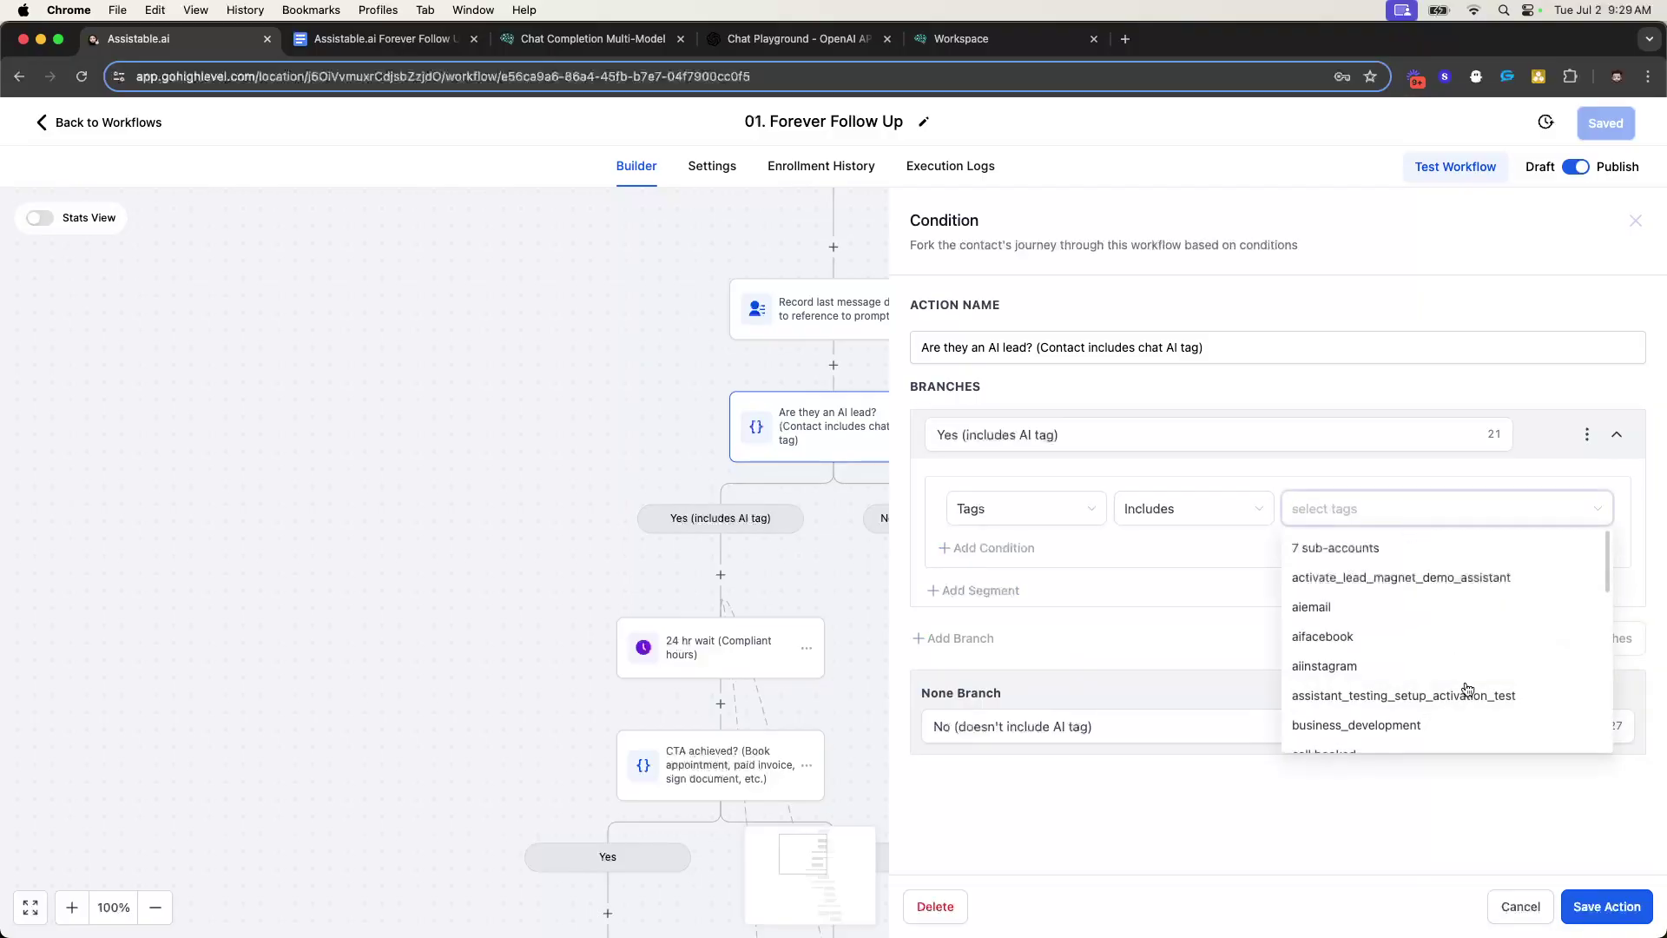
left_click(1398, 695)
left_click(1228, 576)
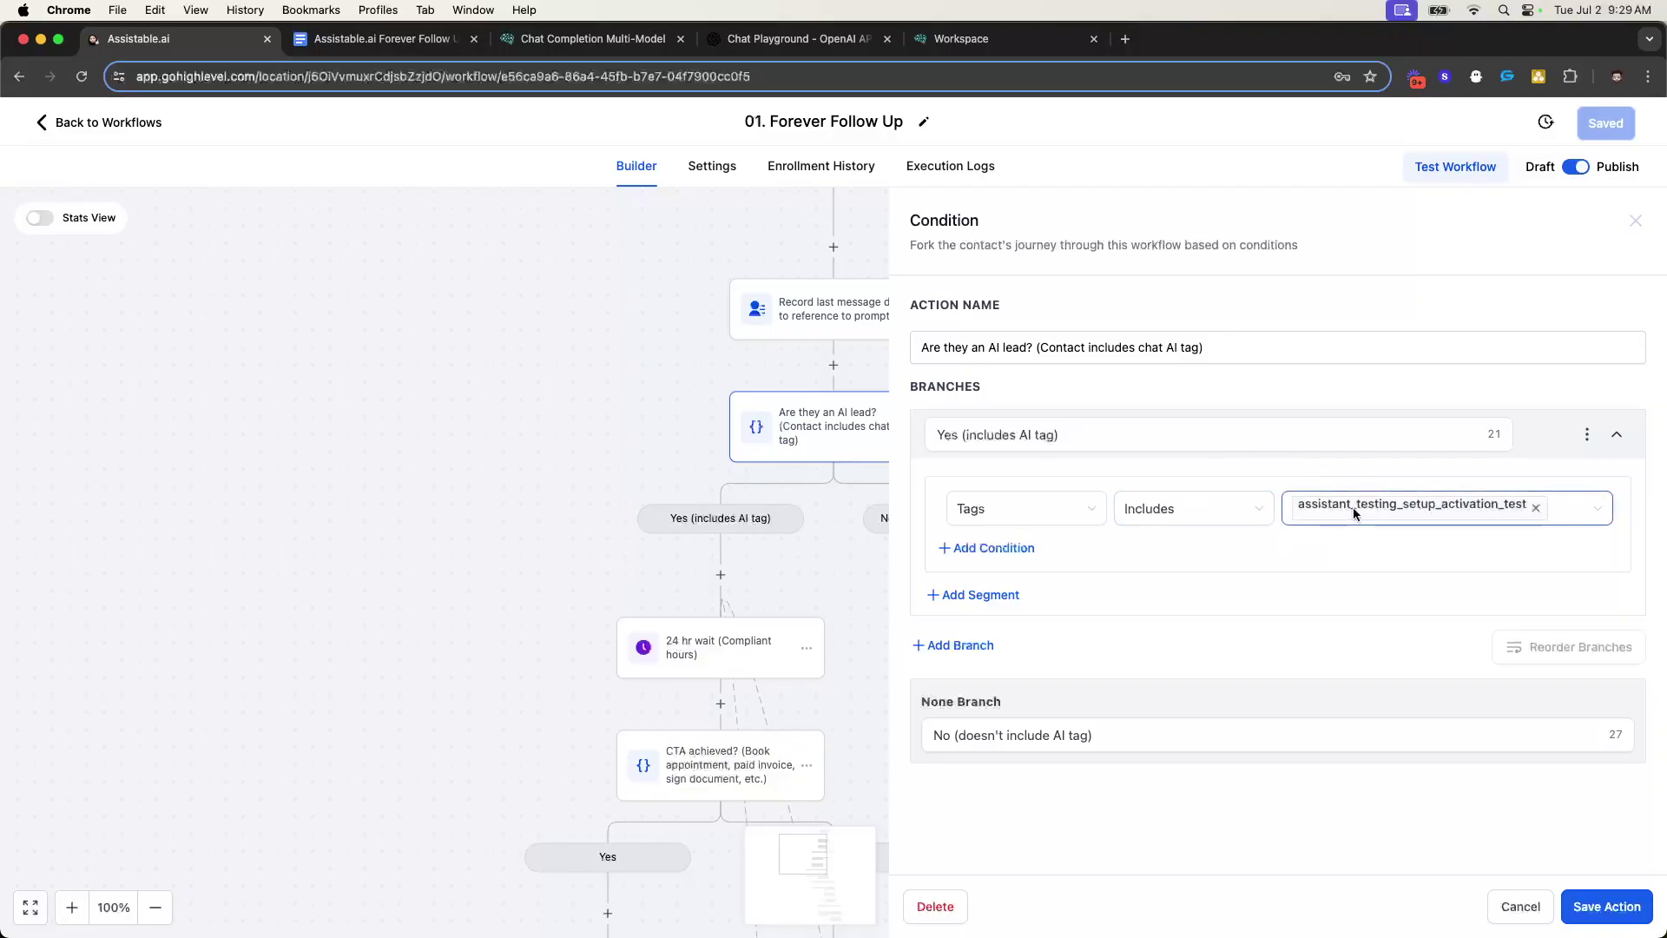
left_click(1586, 907)
scroll(792, 446, "down", 3)
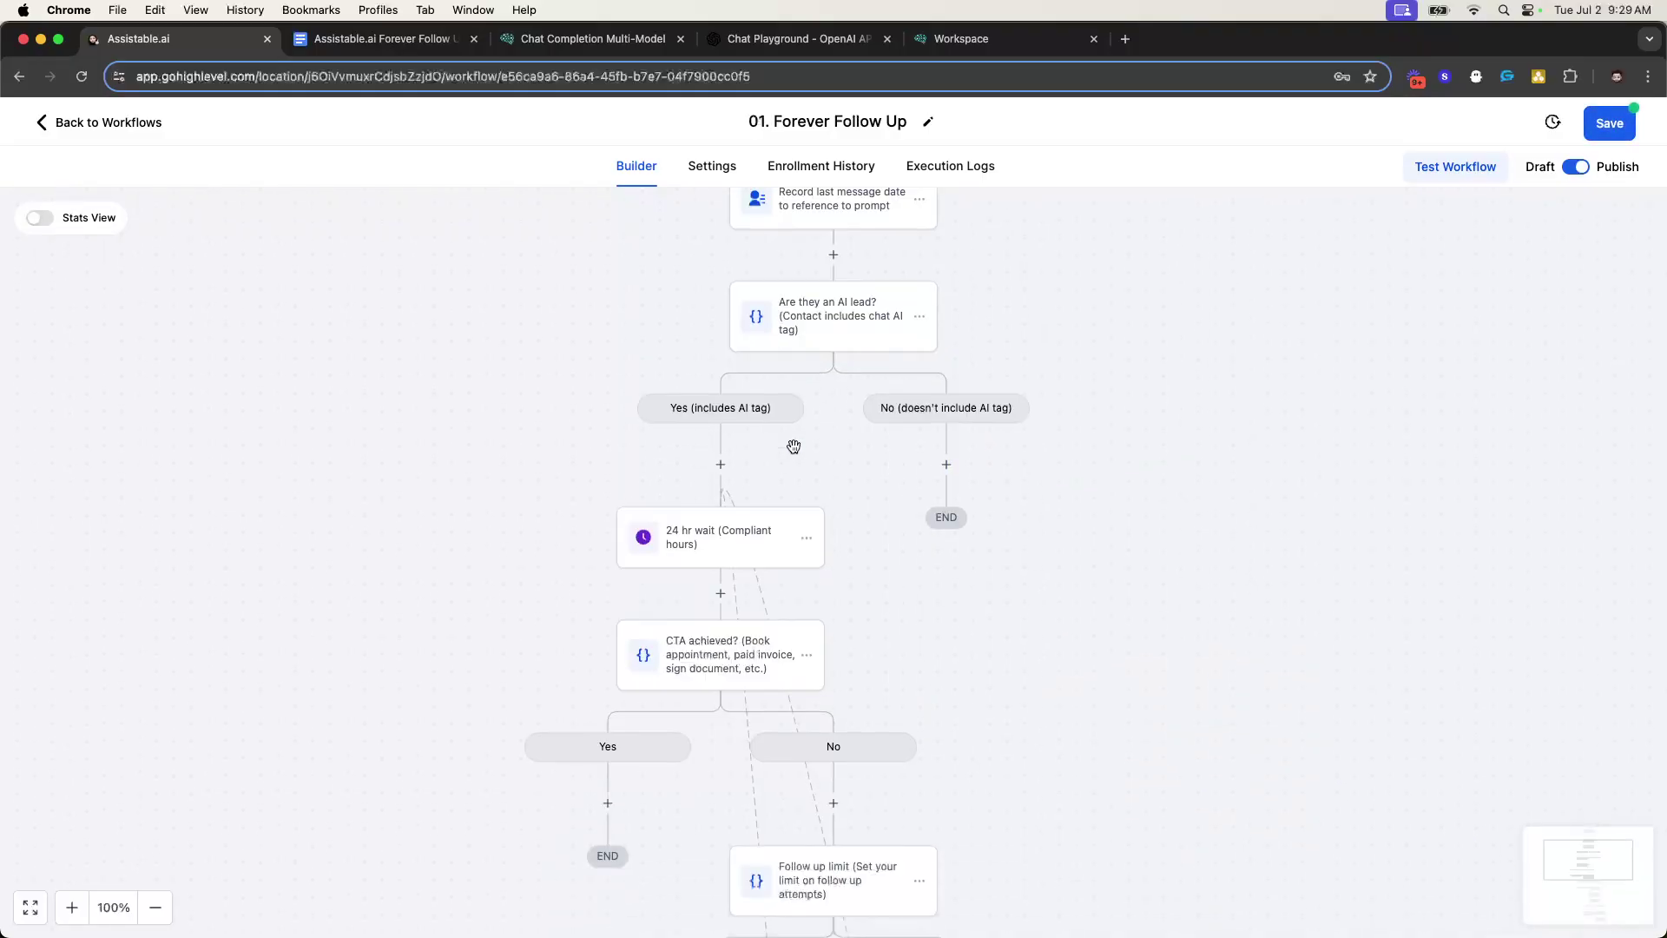
scroll(794, 447, "down", 1)
left_click(719, 508)
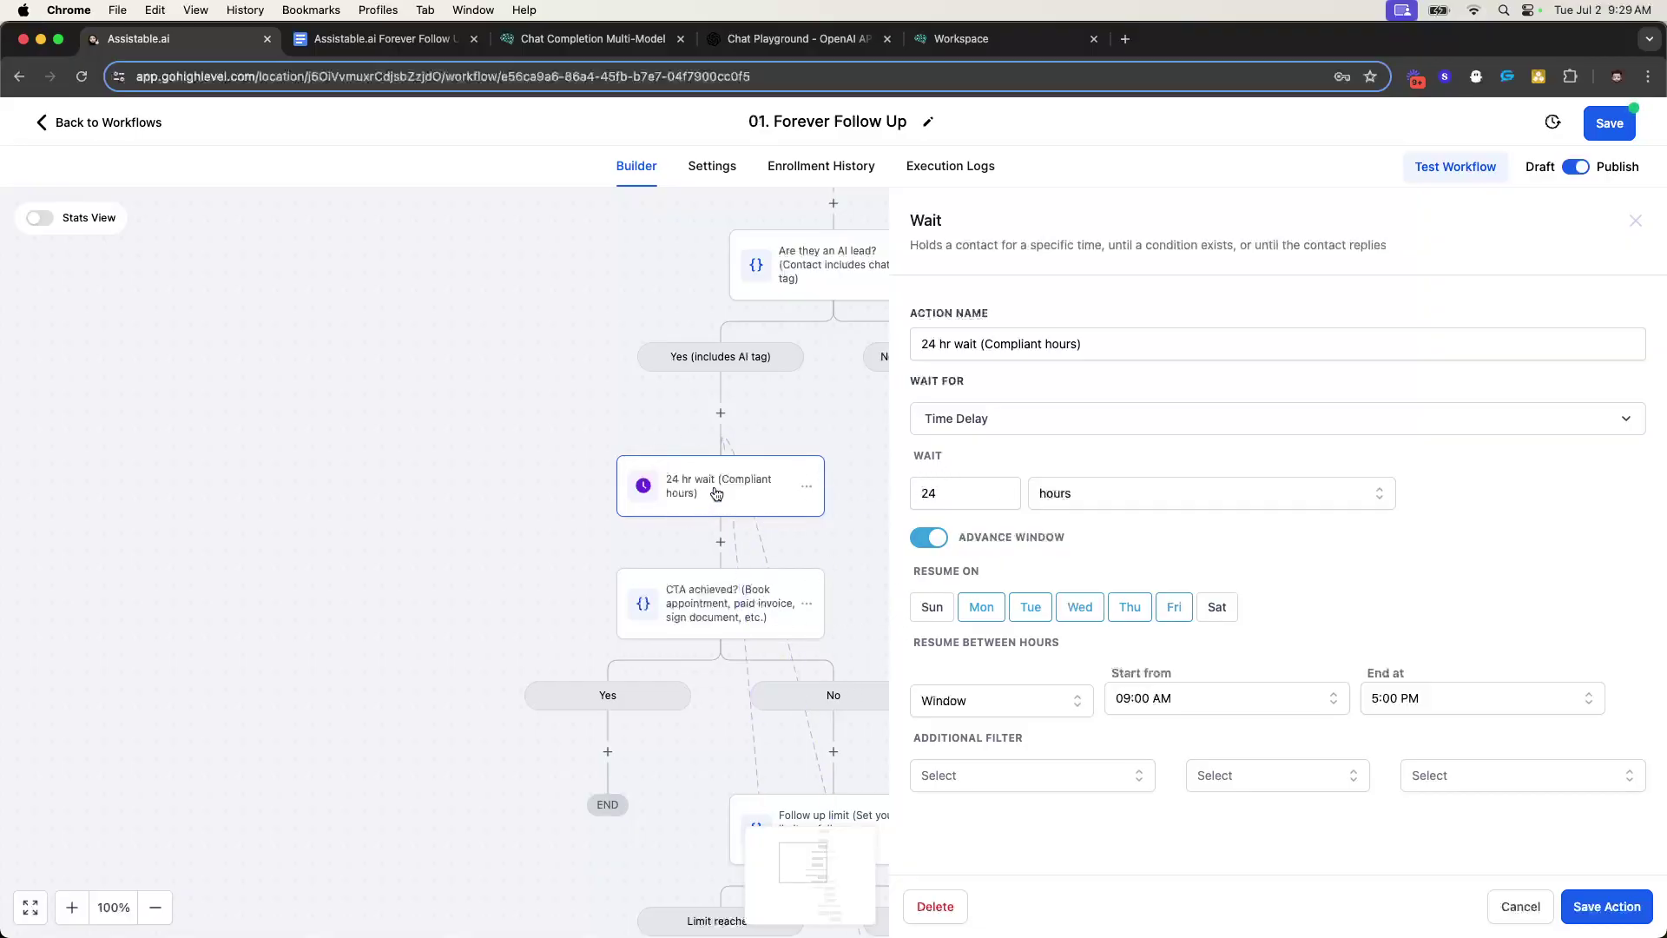
left_click(928, 494)
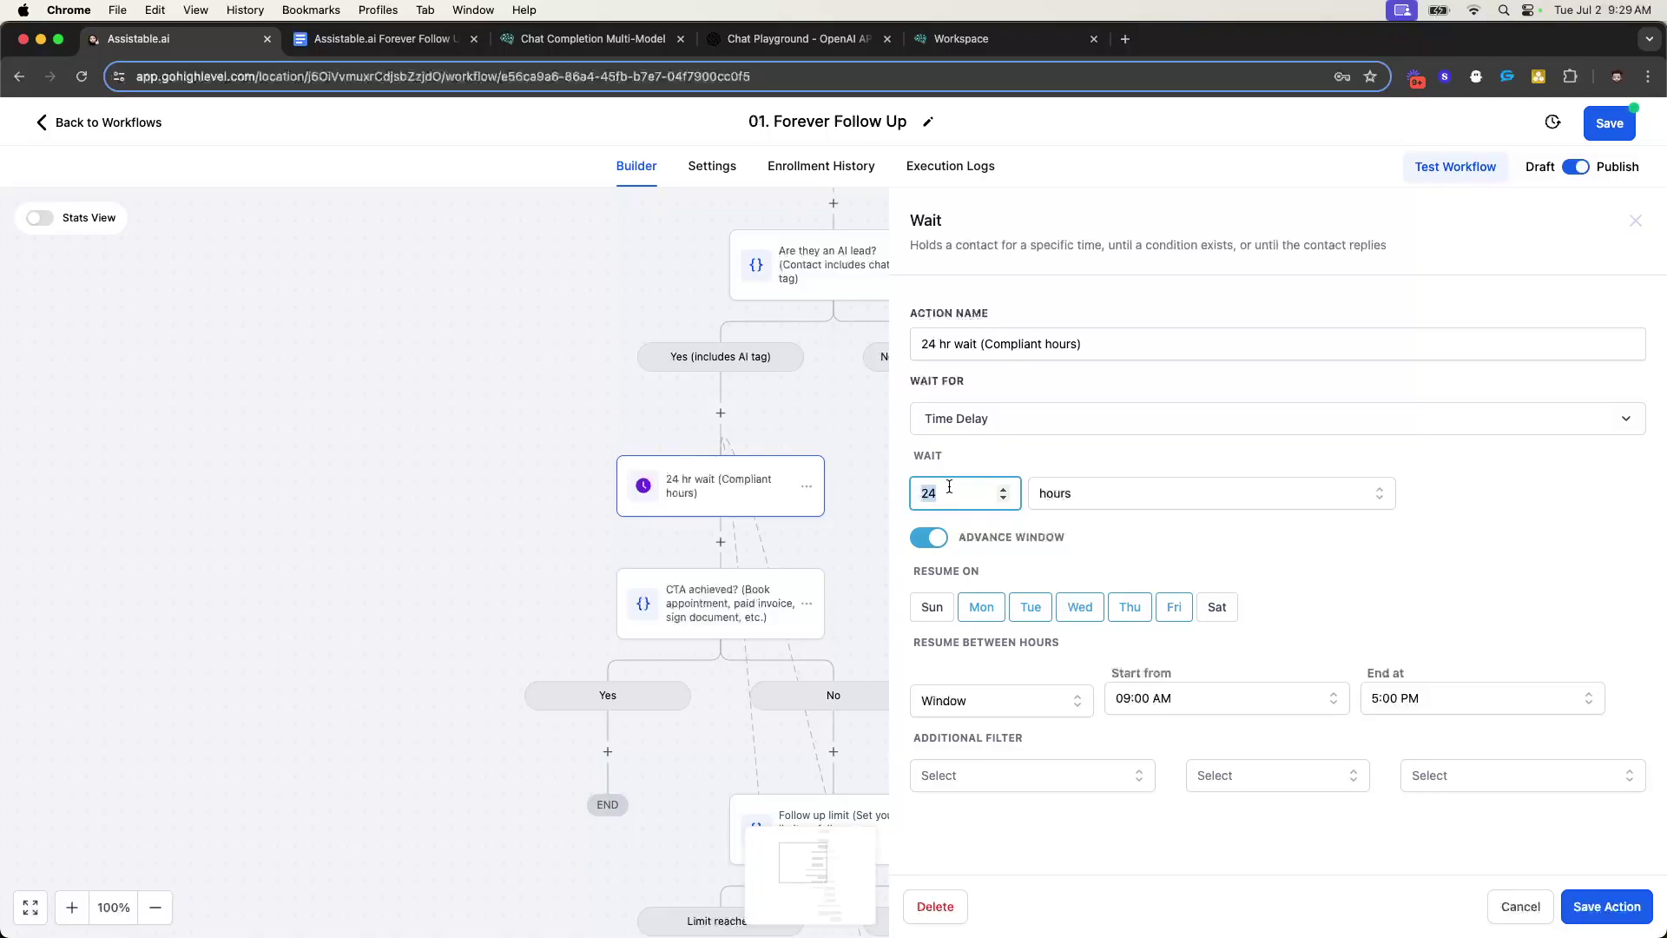
left_click(1484, 522)
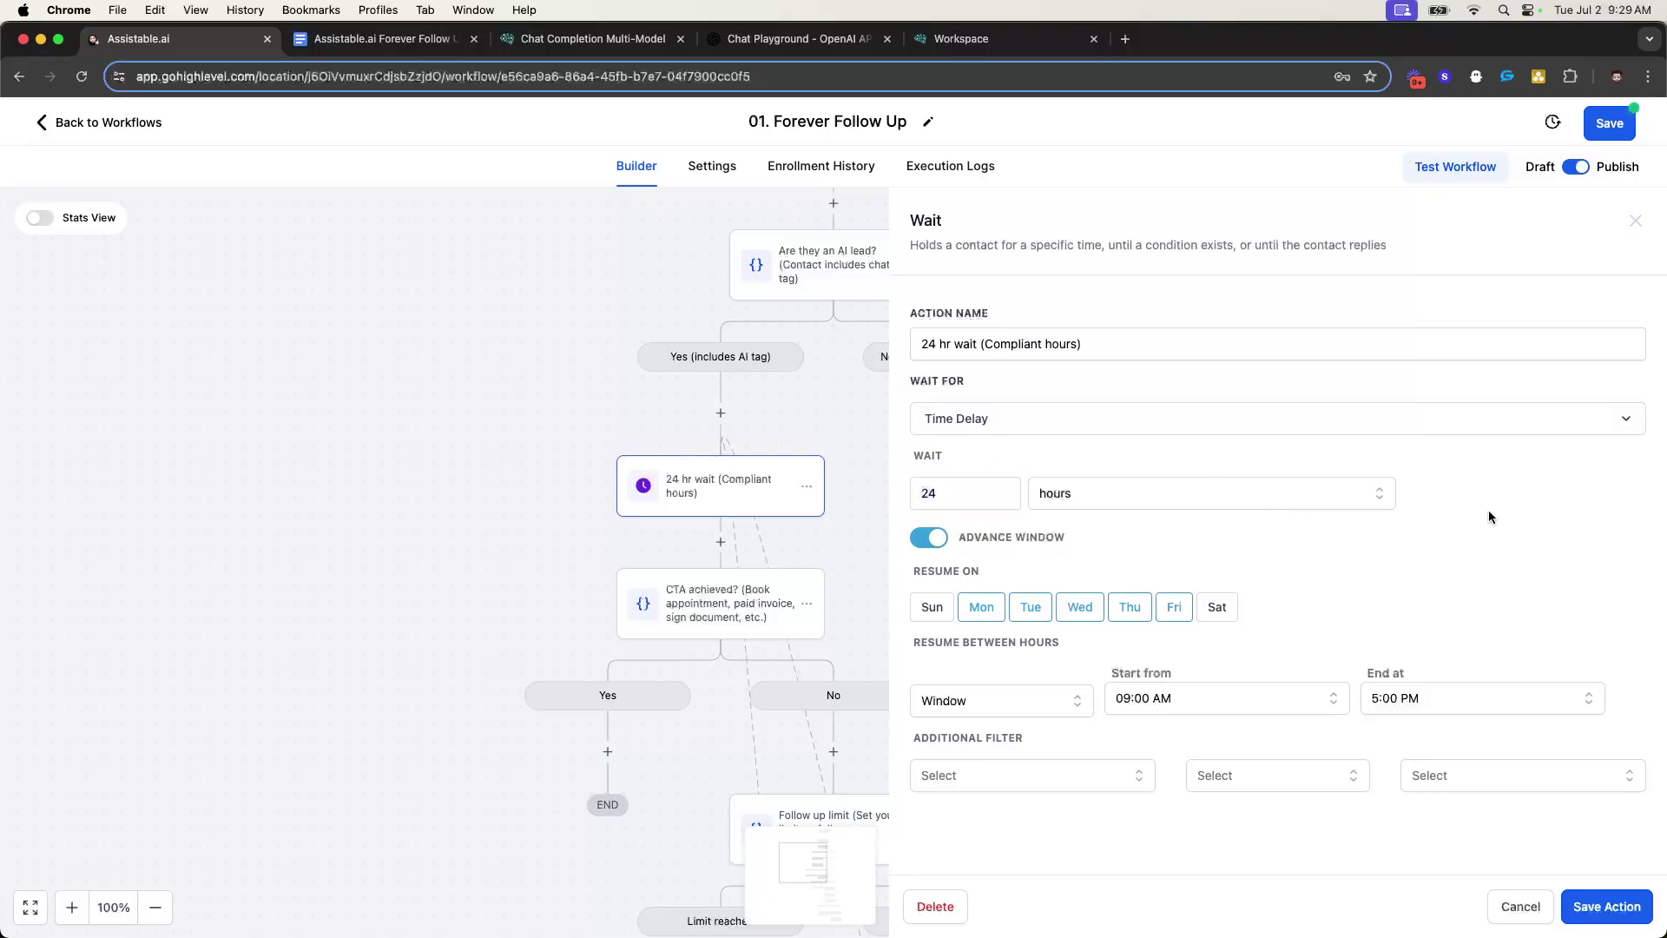
left_click(1635, 221)
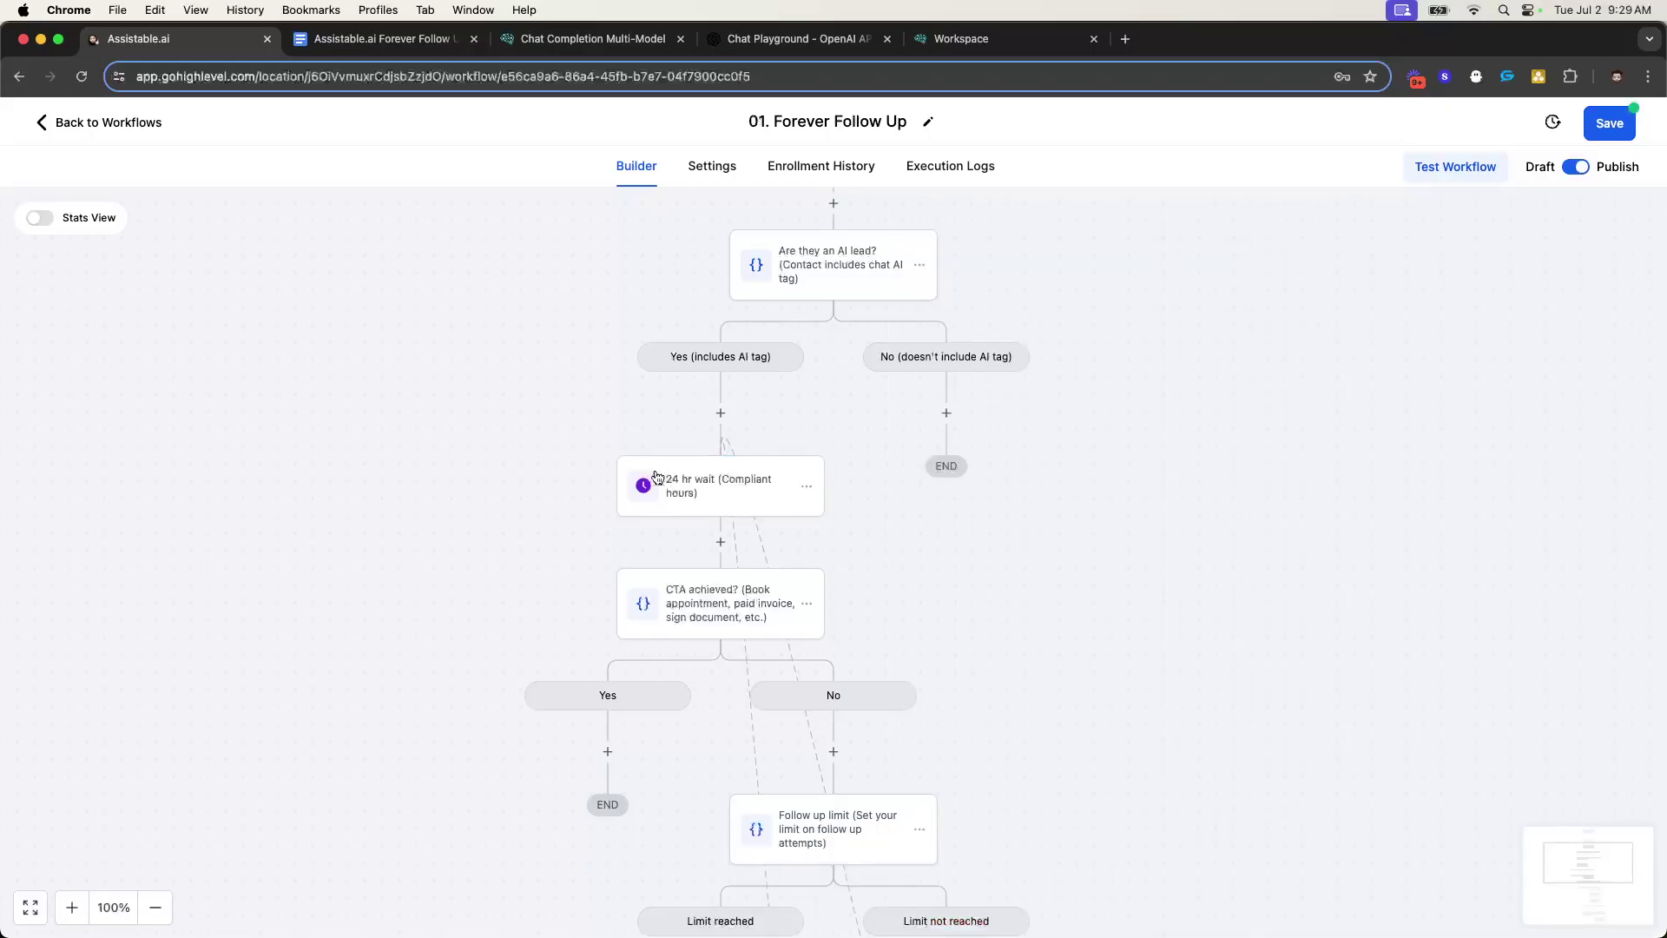
scroll(750, 487, "down", 3)
left_click(695, 484)
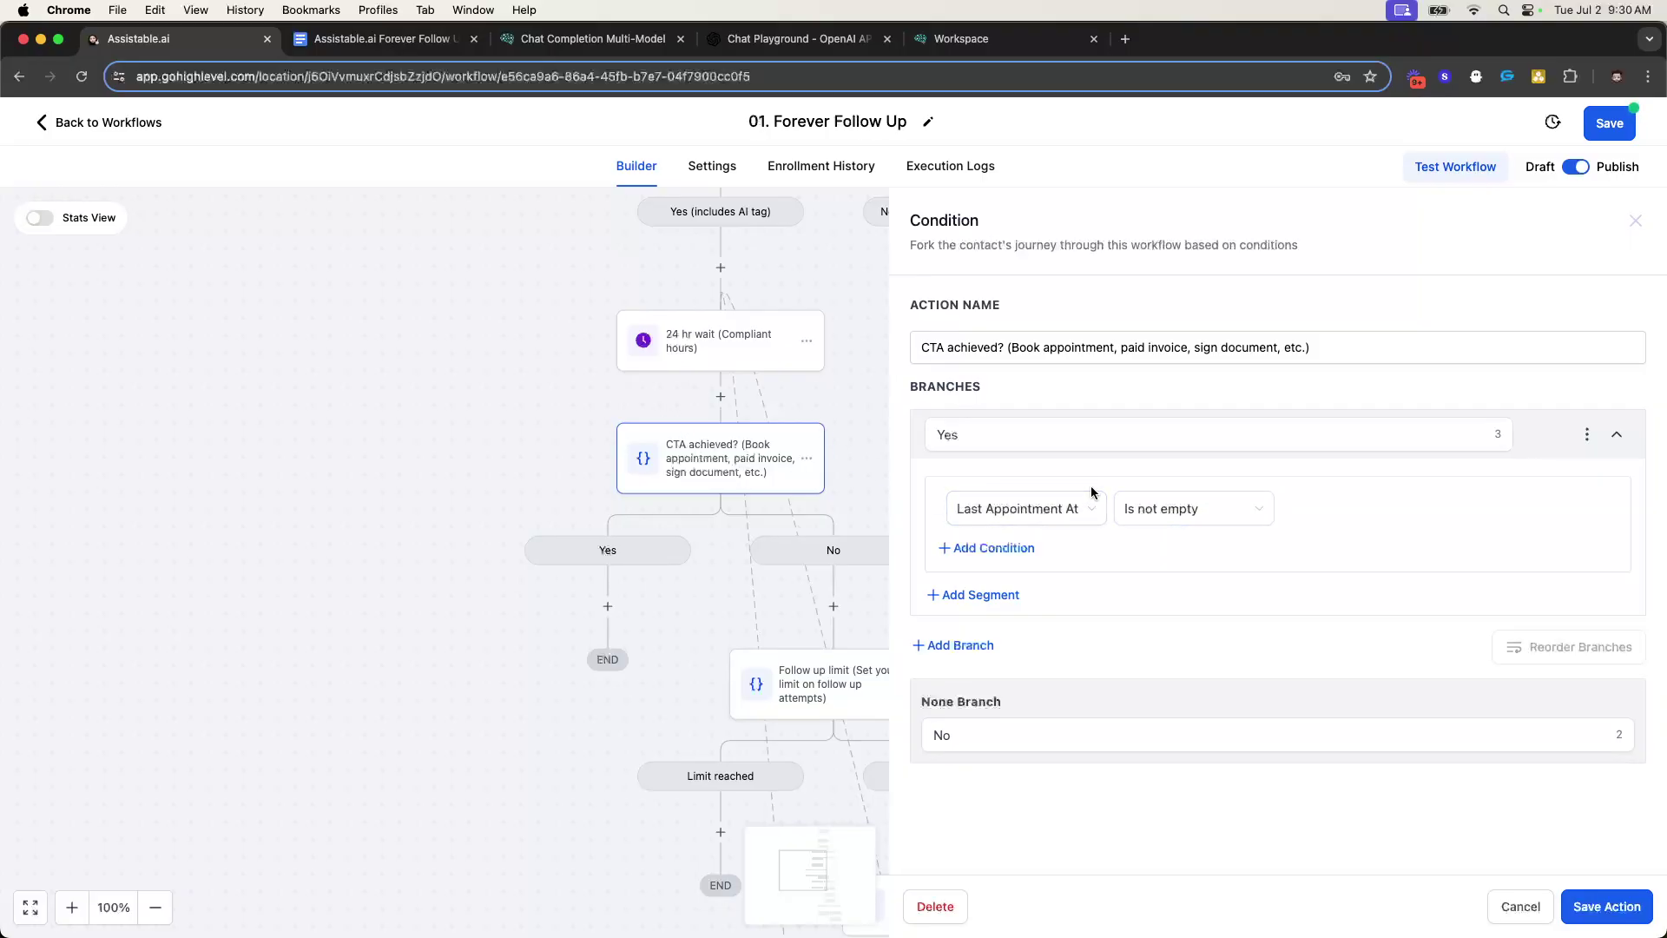
left_click(1046, 510)
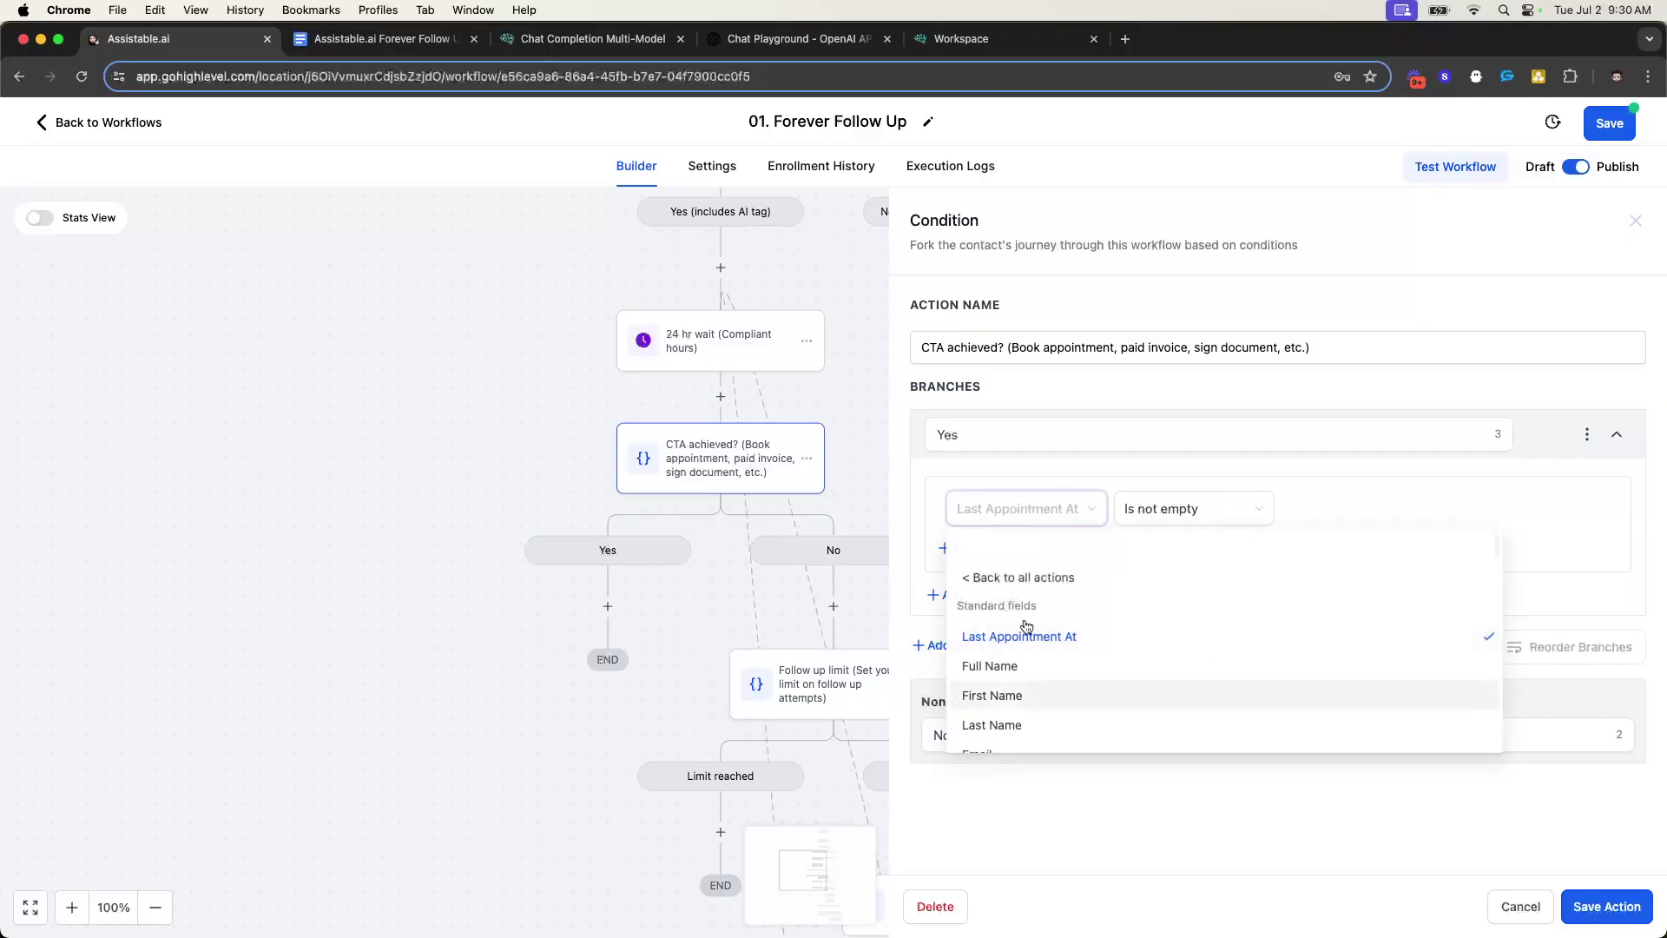
left_click(1047, 480)
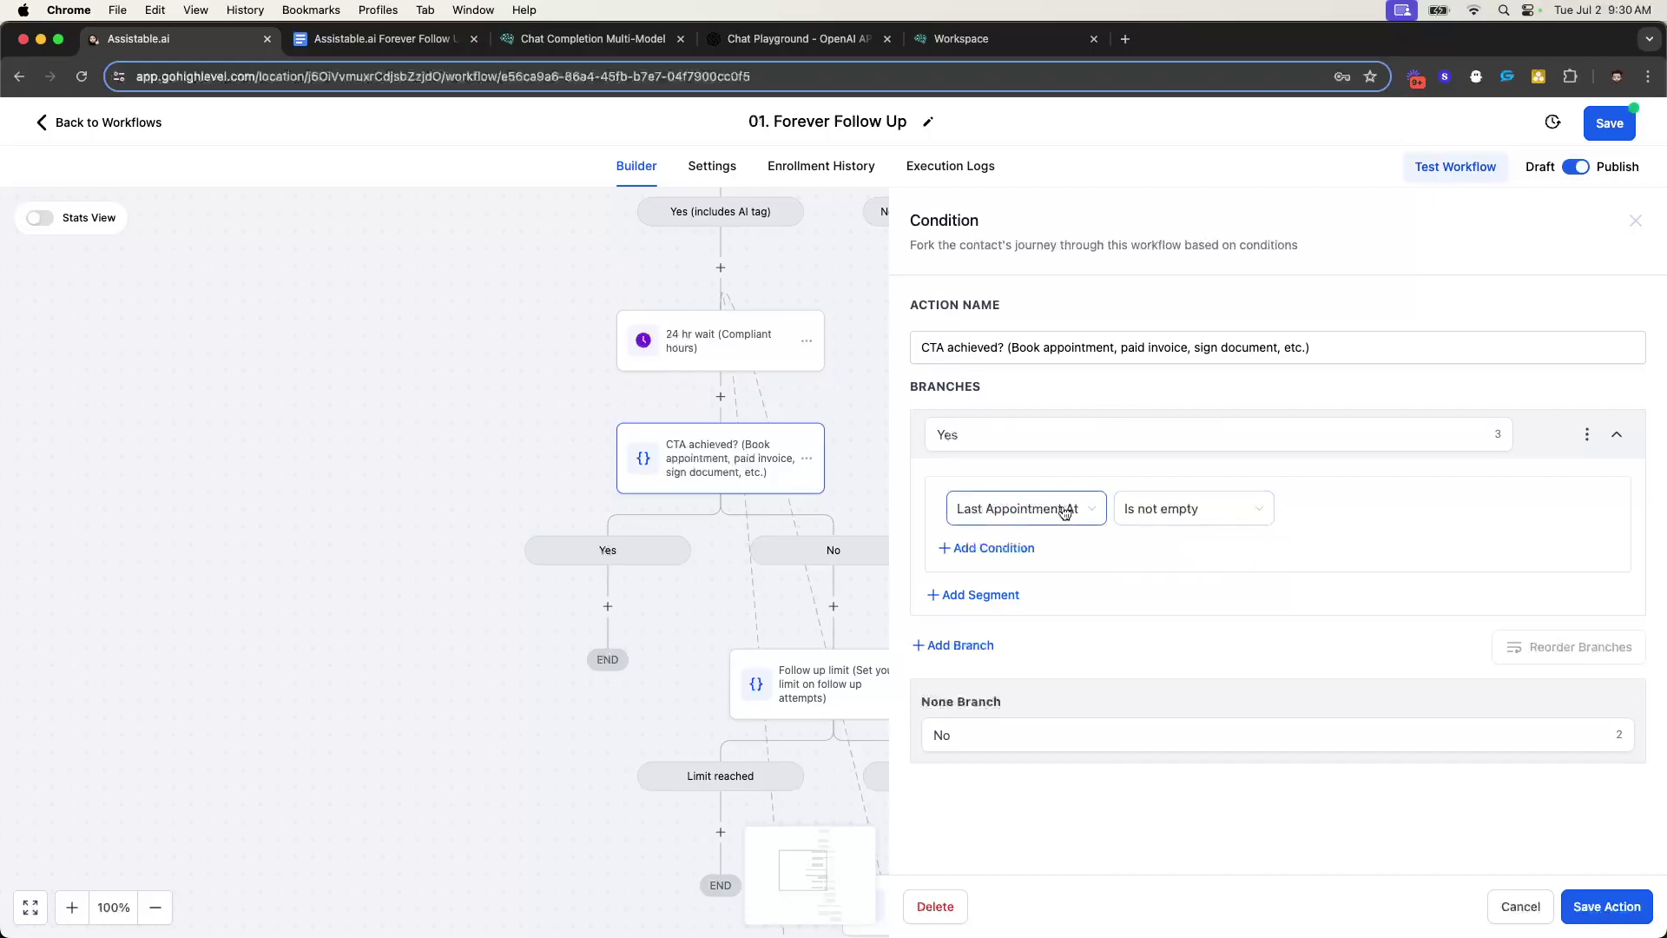
left_click(1635, 220)
scroll(796, 452, "down", 1)
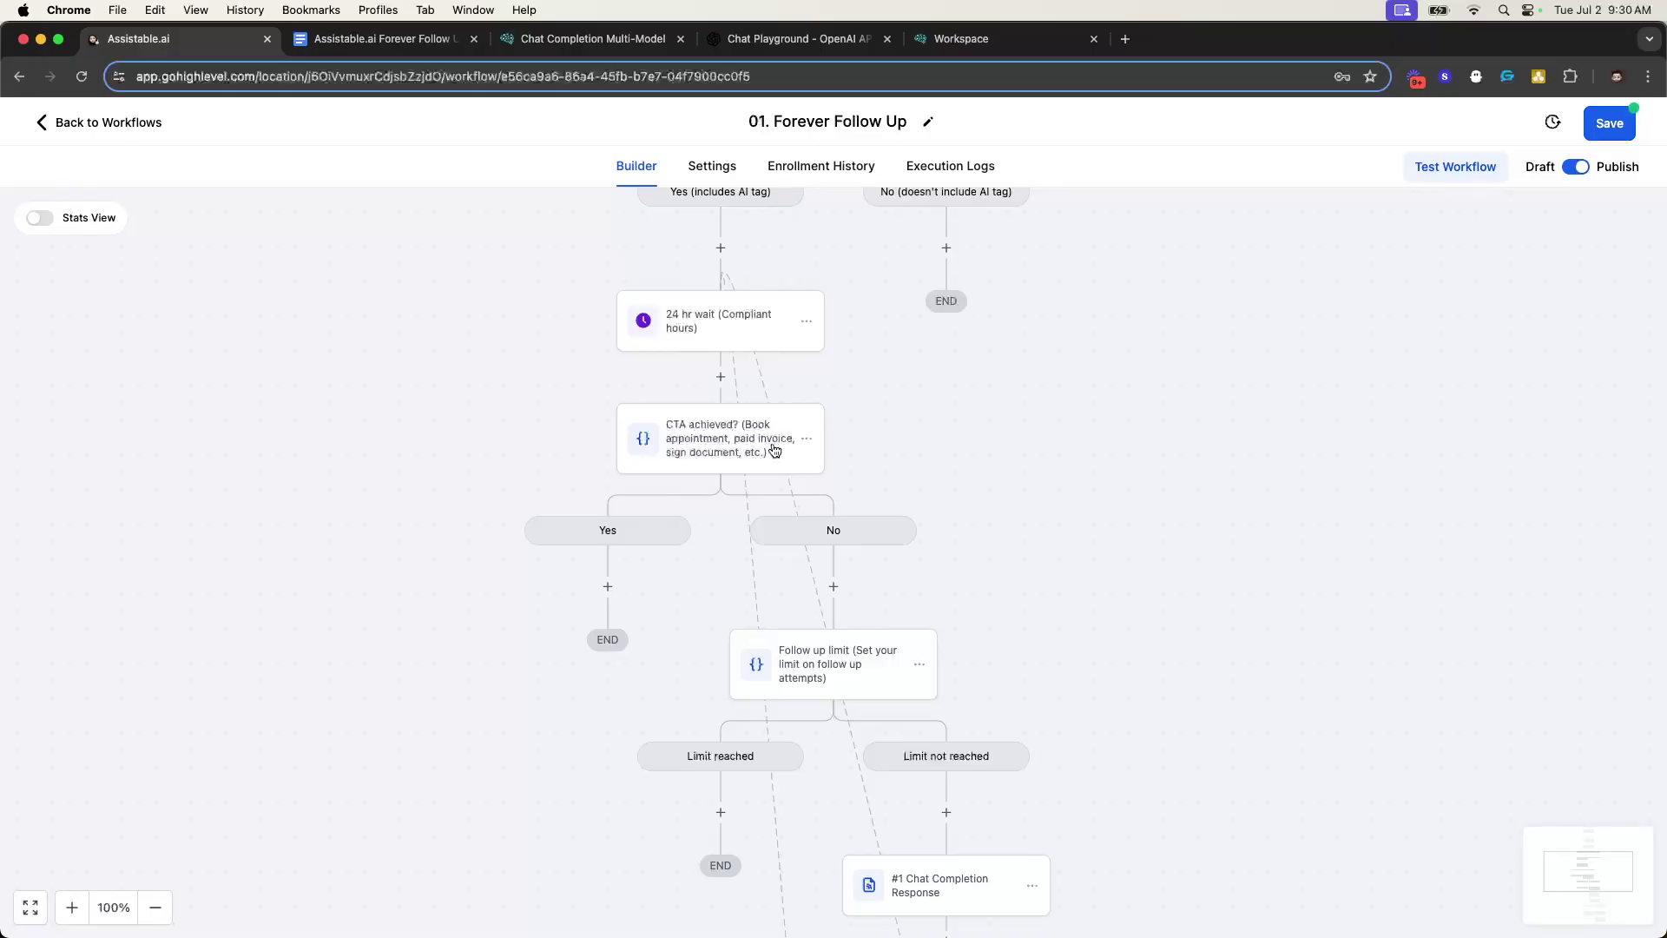
scroll(773, 448, "down", 1)
scroll(804, 461, "down", 5)
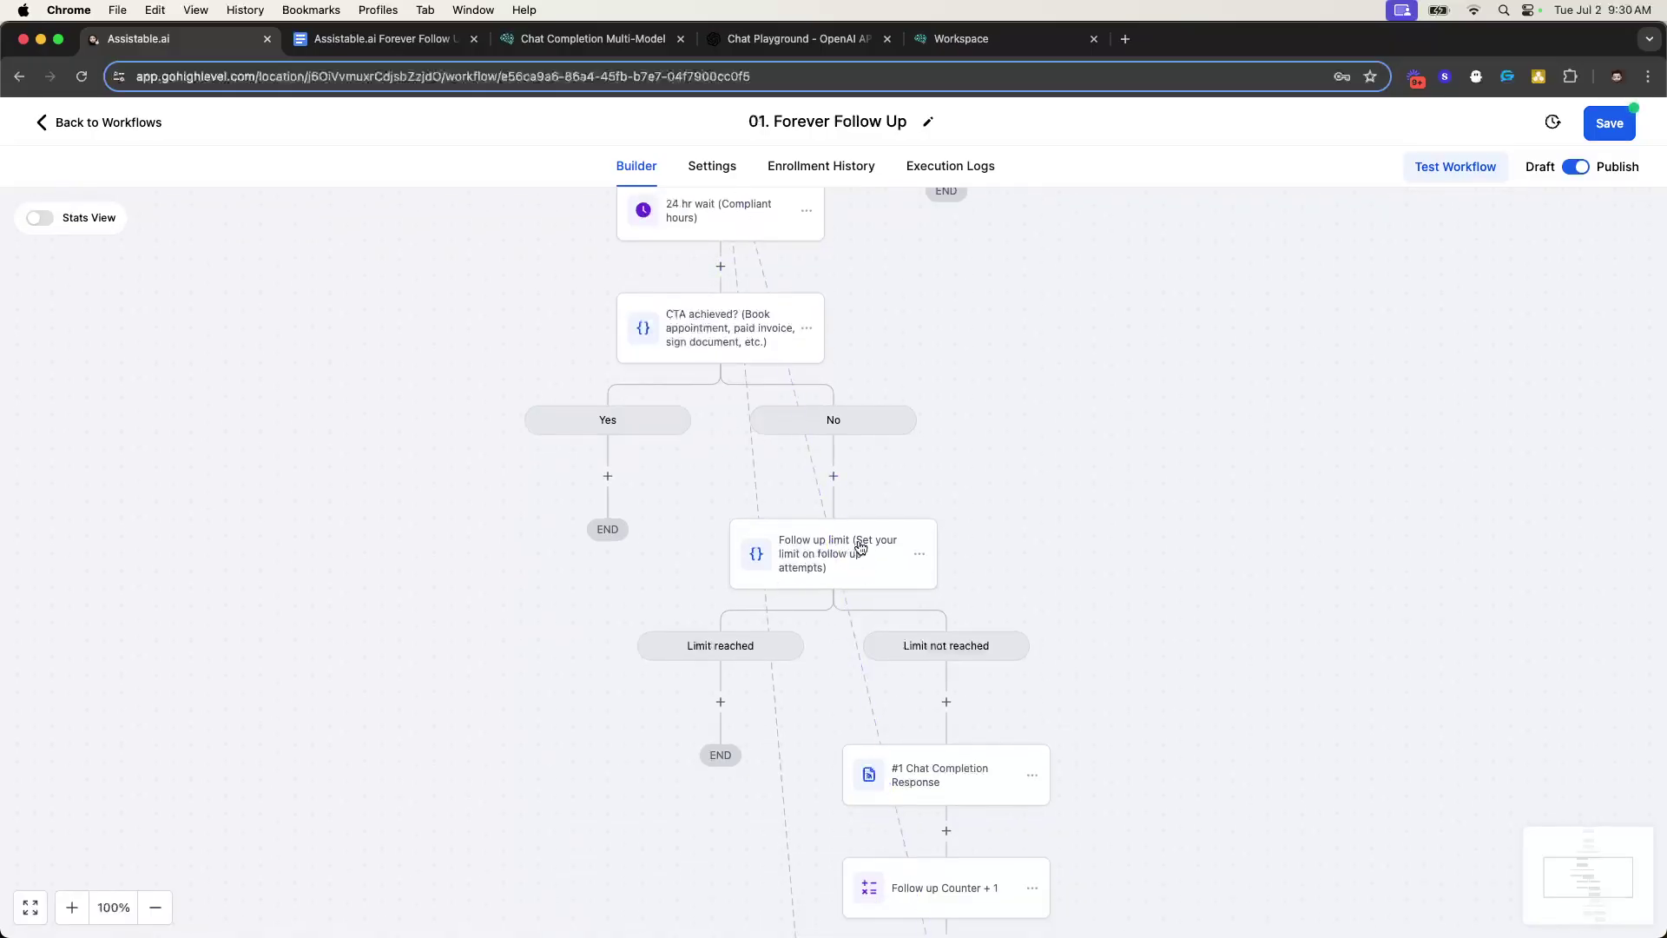
scroll(825, 504, "down", 3)
left_click(825, 513)
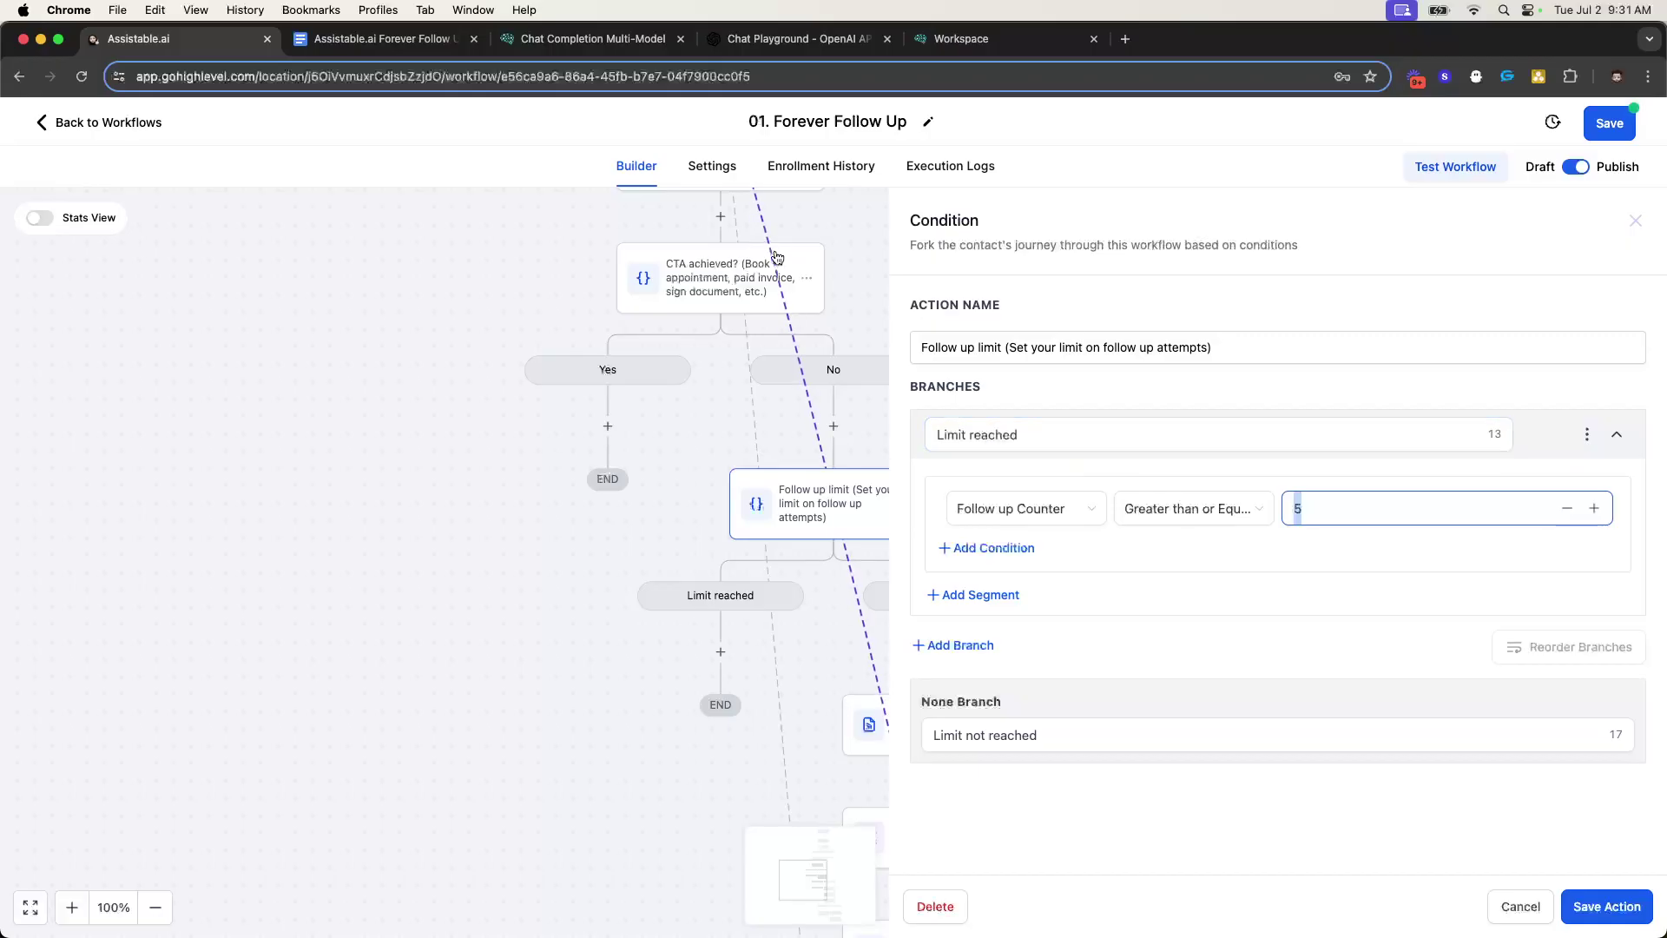
scroll(873, 562, "down", 3)
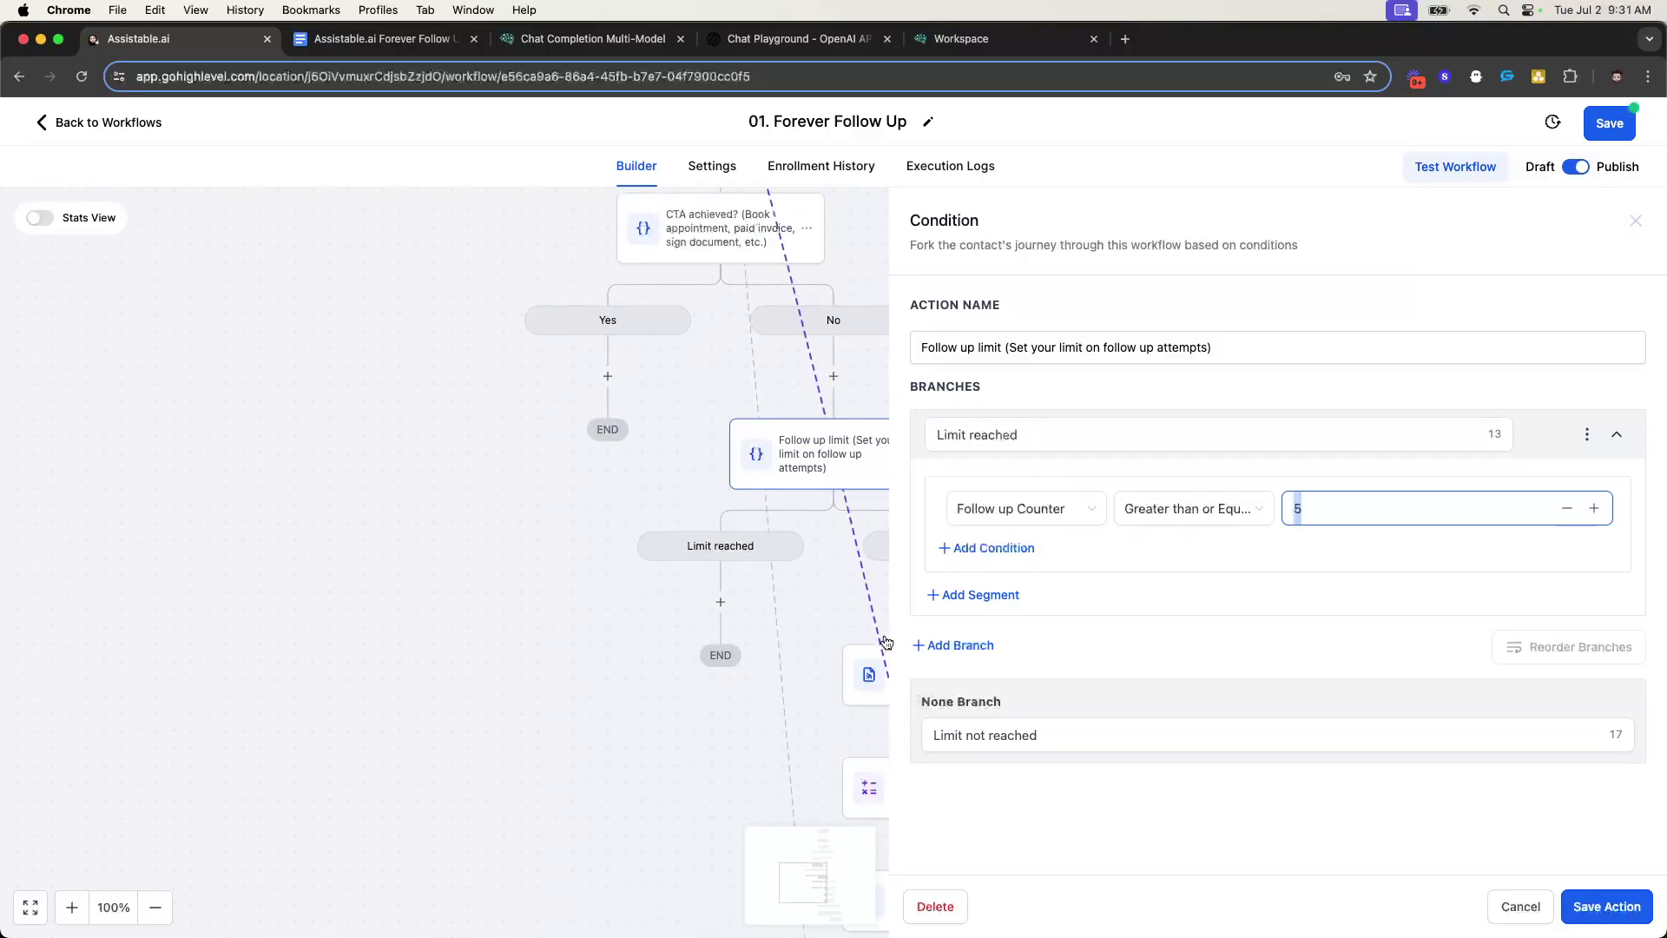
scroll(779, 480, "up", 4)
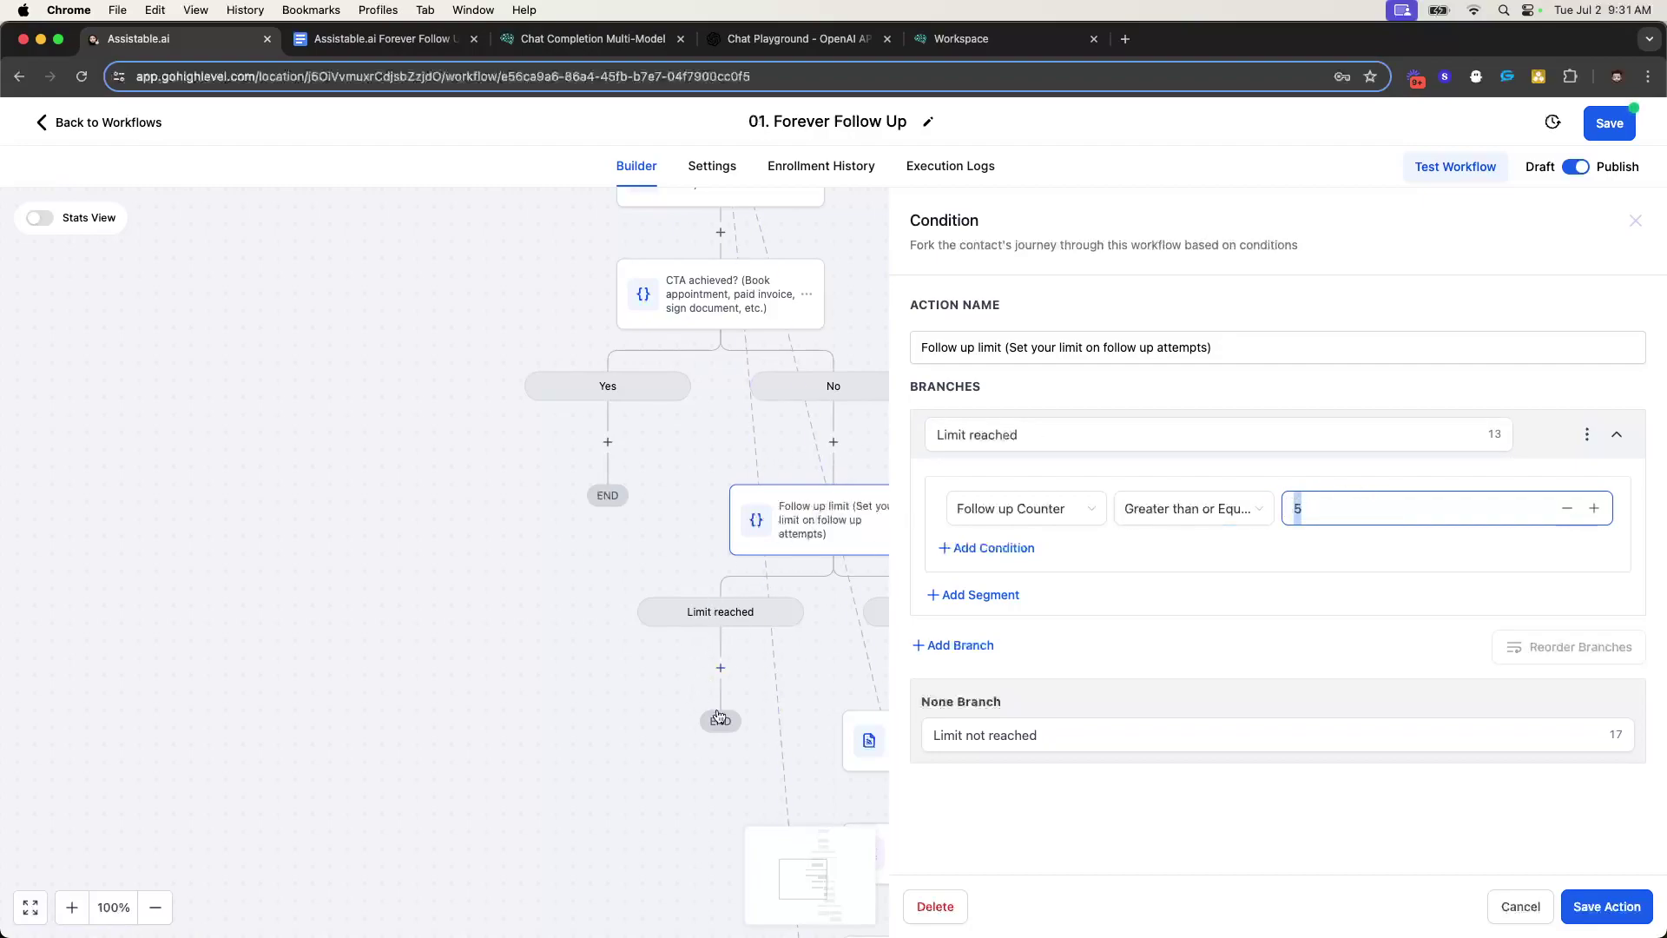
left_click(1294, 501)
left_click(1296, 509)
double_click(1289, 508)
left_click(1635, 221)
scroll(869, 490, "down", 1)
- Open the #1 Chat Completion Response webhook and scroll to its authorization header and provider_key body rows
scroll(871, 485, "down", 5)
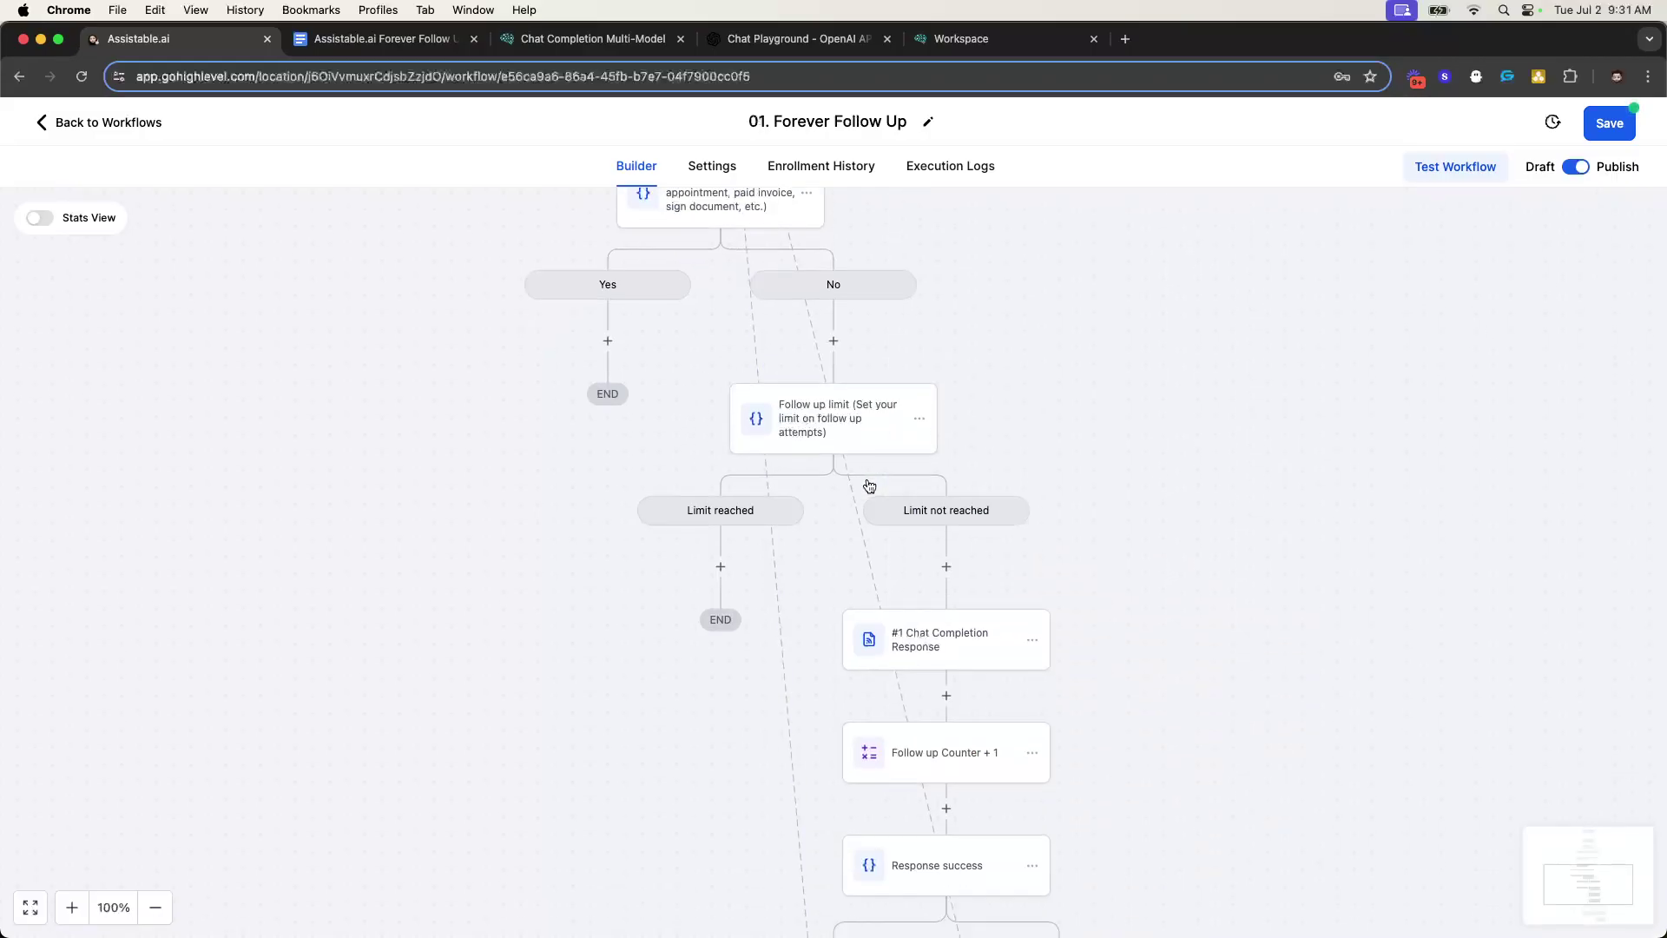
scroll(888, 472, "down", 1)
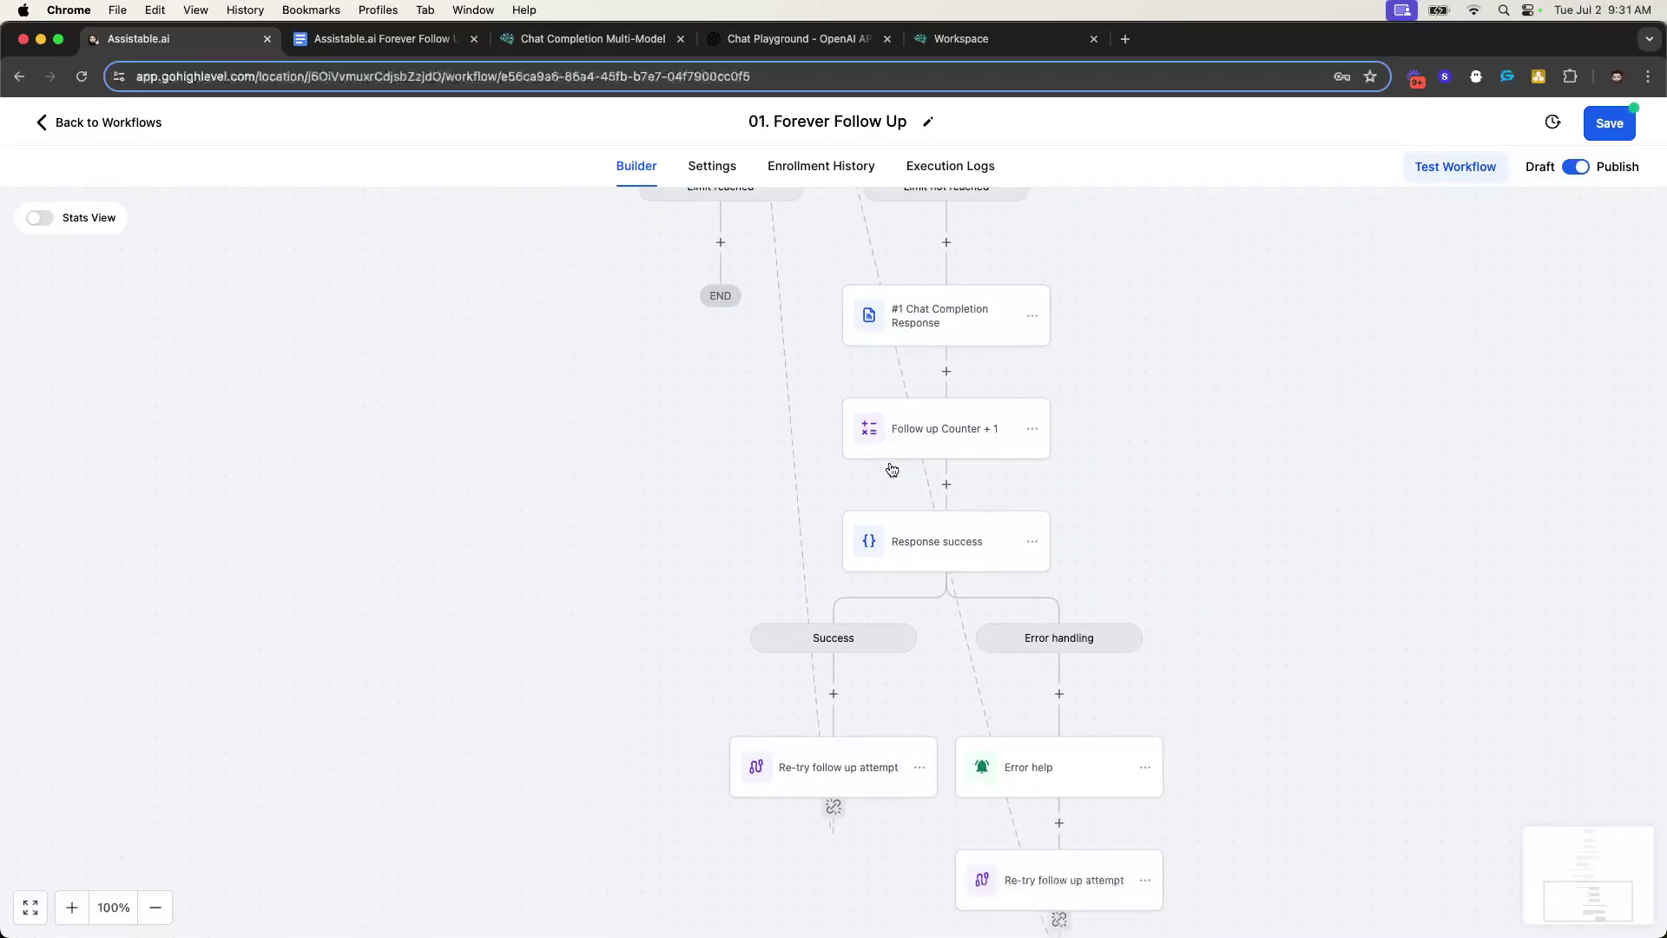
scroll(969, 328, "up", 3)
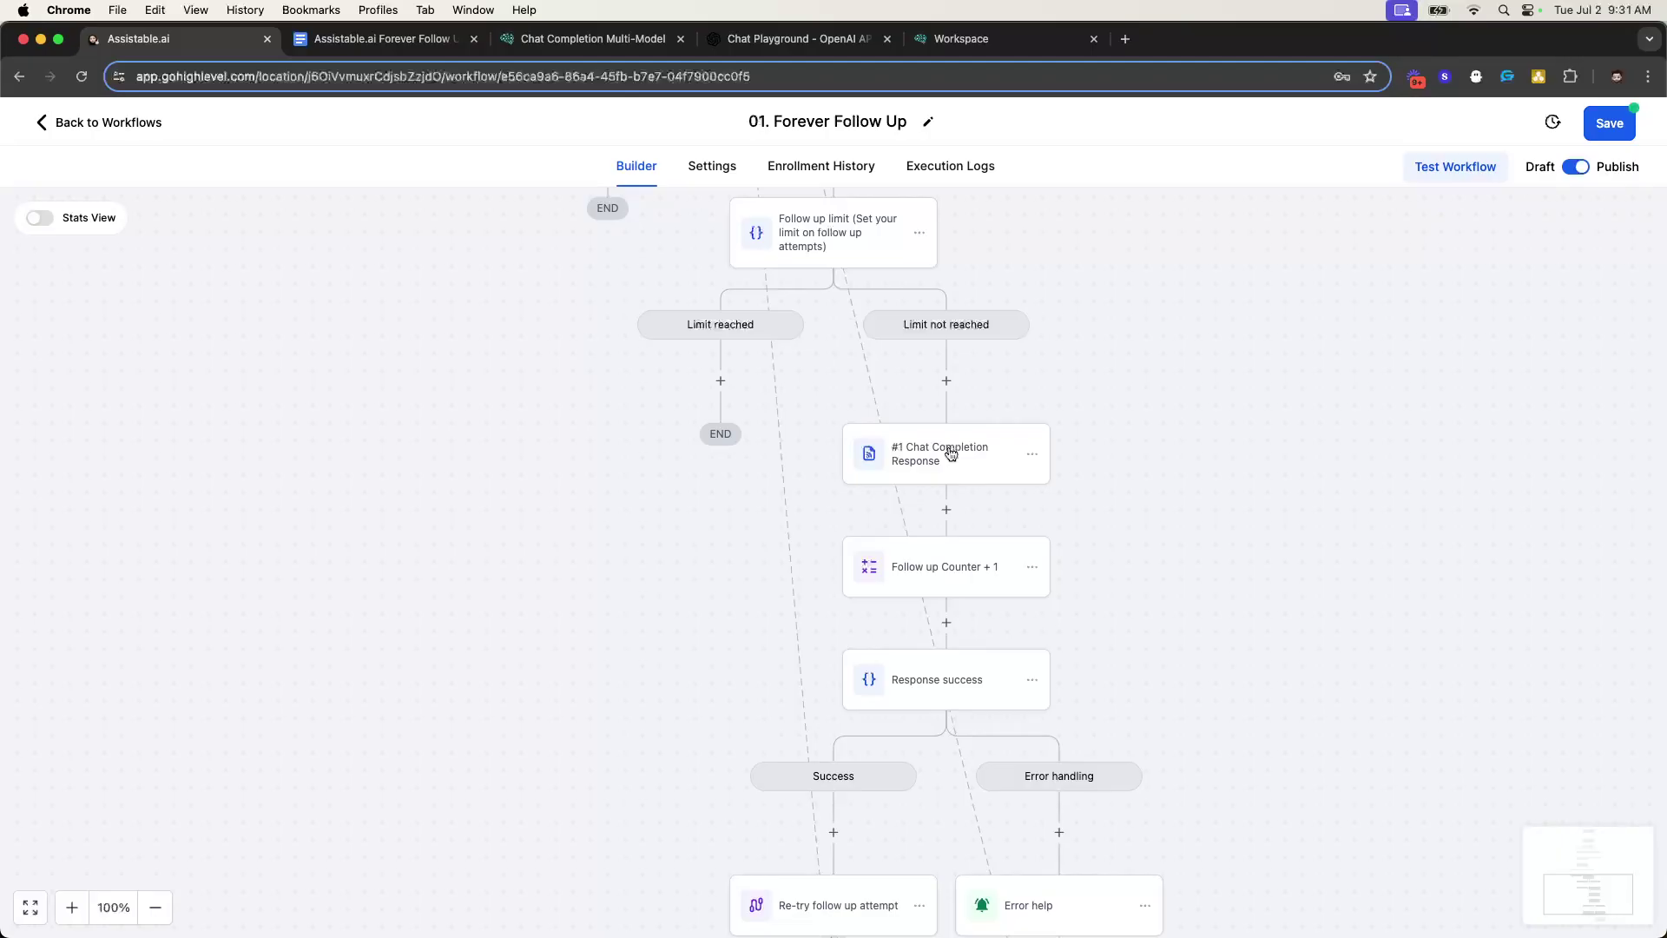
left_click(951, 454)
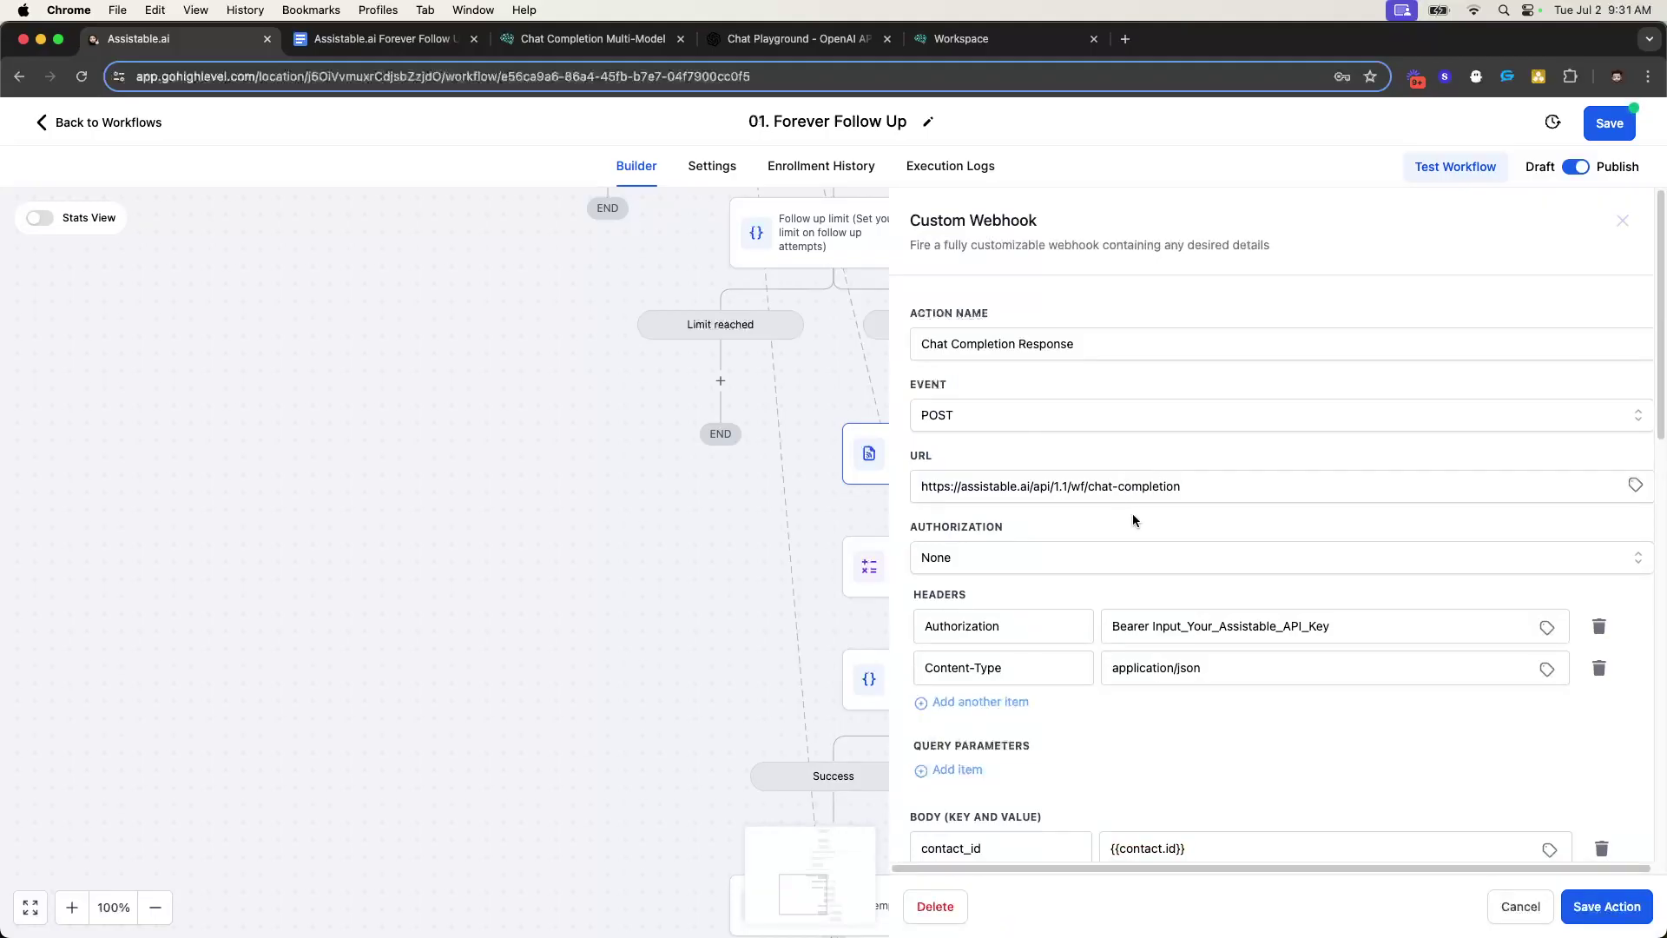
scroll(1133, 519, "down", 1)
scroll(1243, 542, "down", 5)
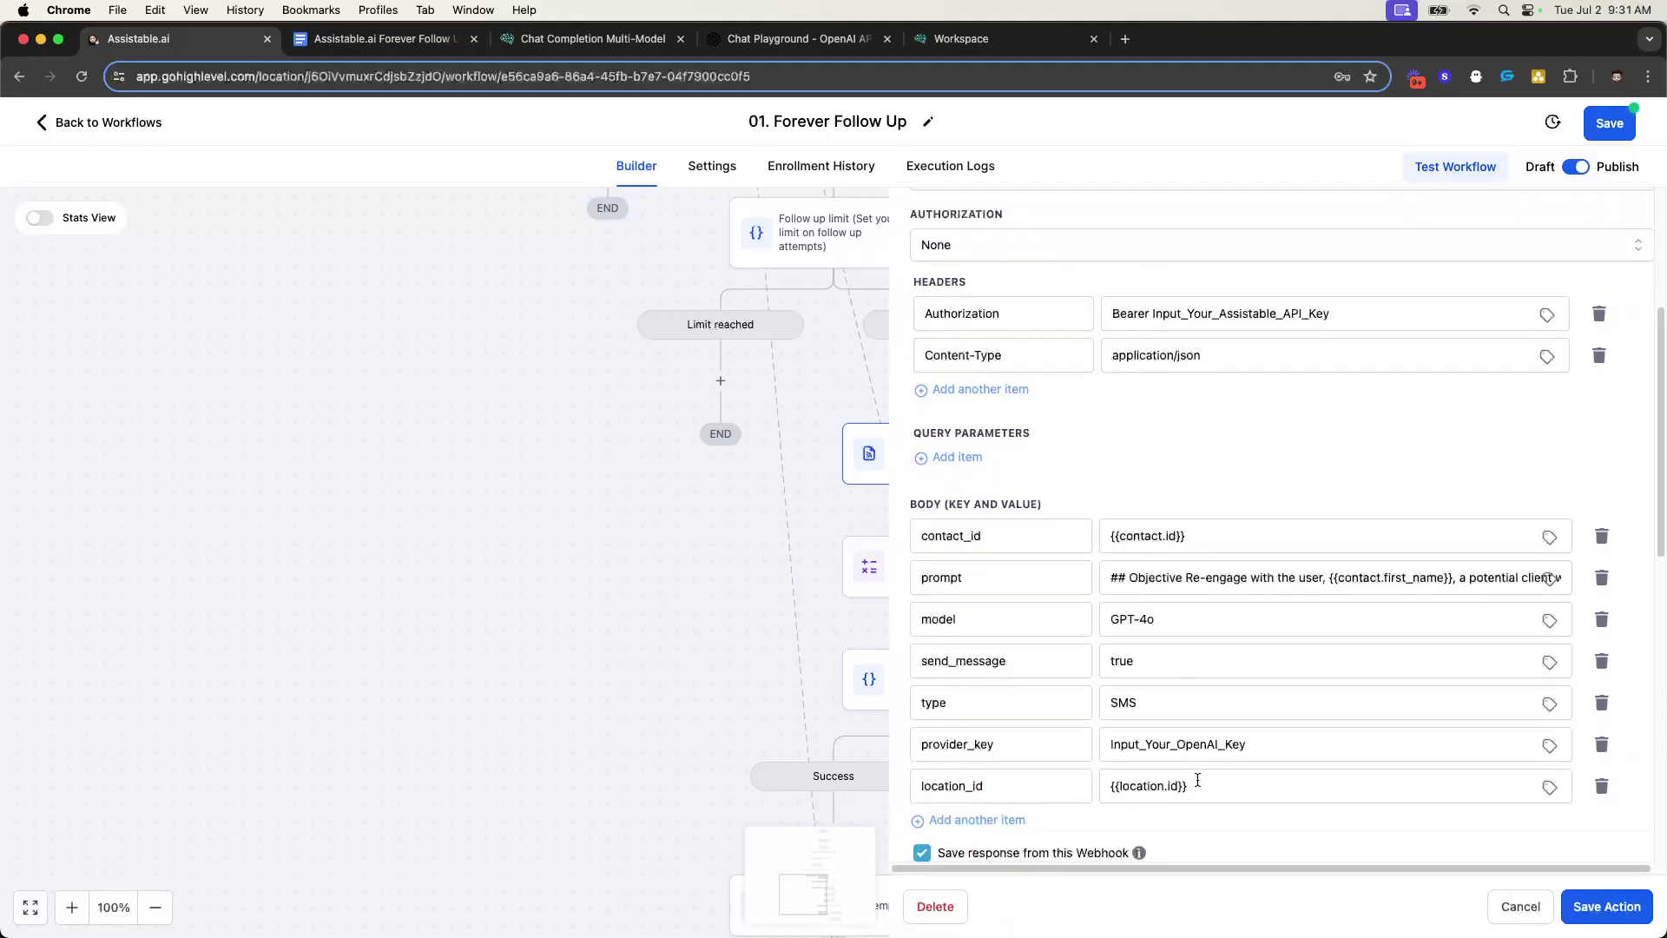
scroll(1202, 756, "down", 1)
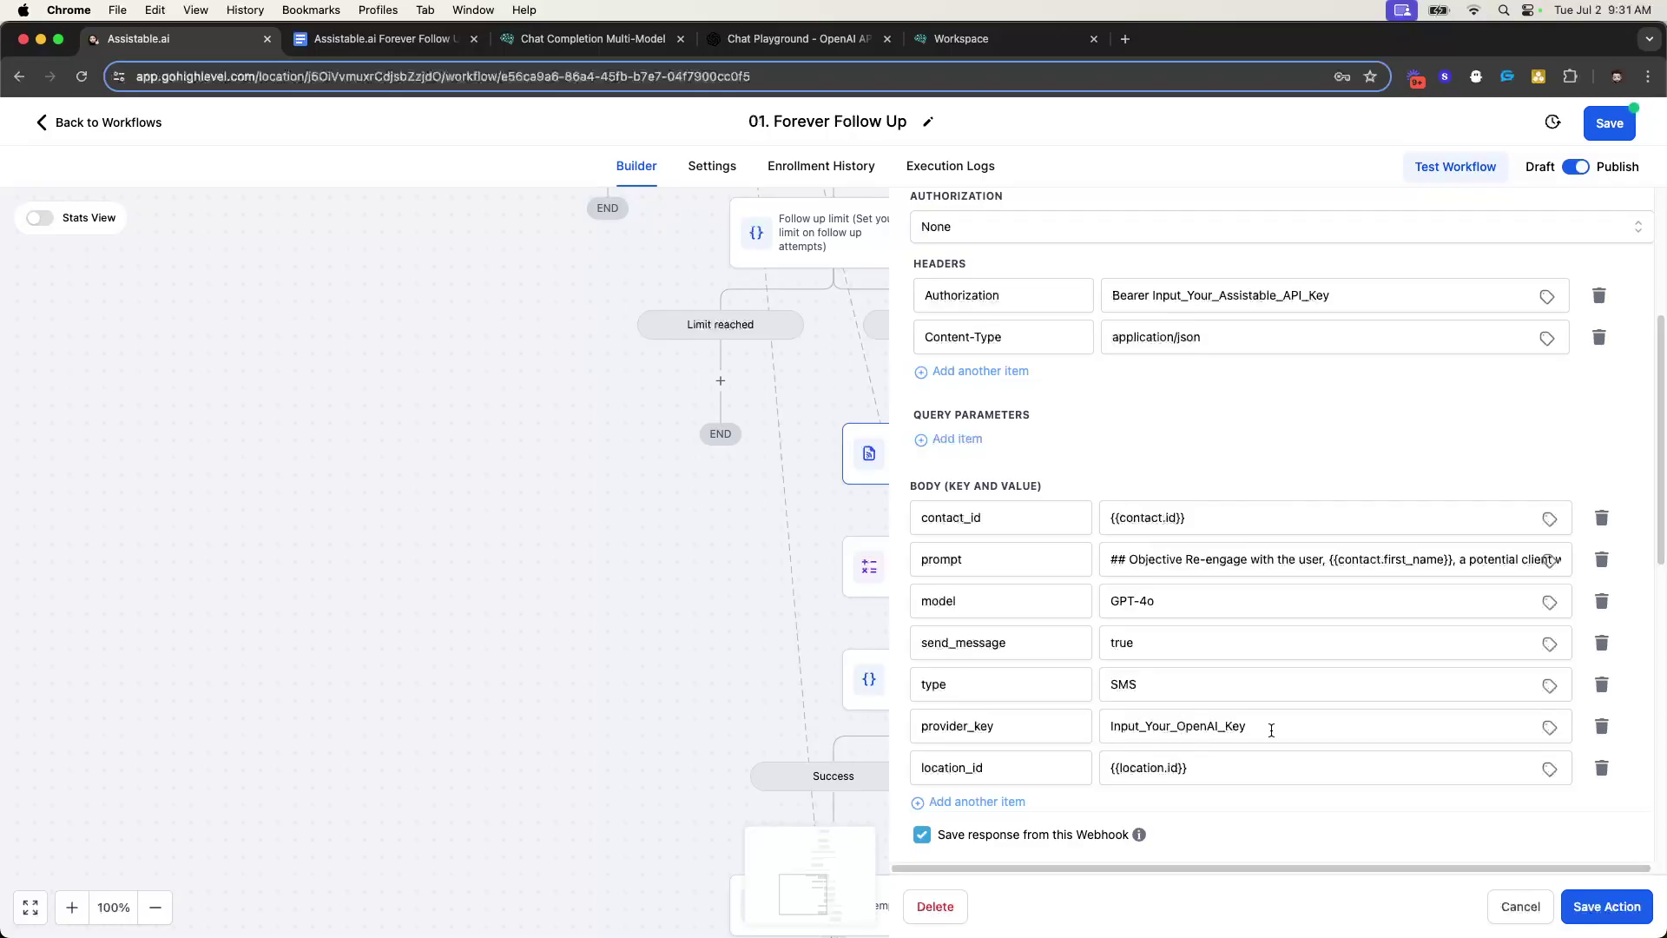
- Copy the new OpenAI secret key and paste it over the webhook's provider_key placeholder
left_click(790, 38)
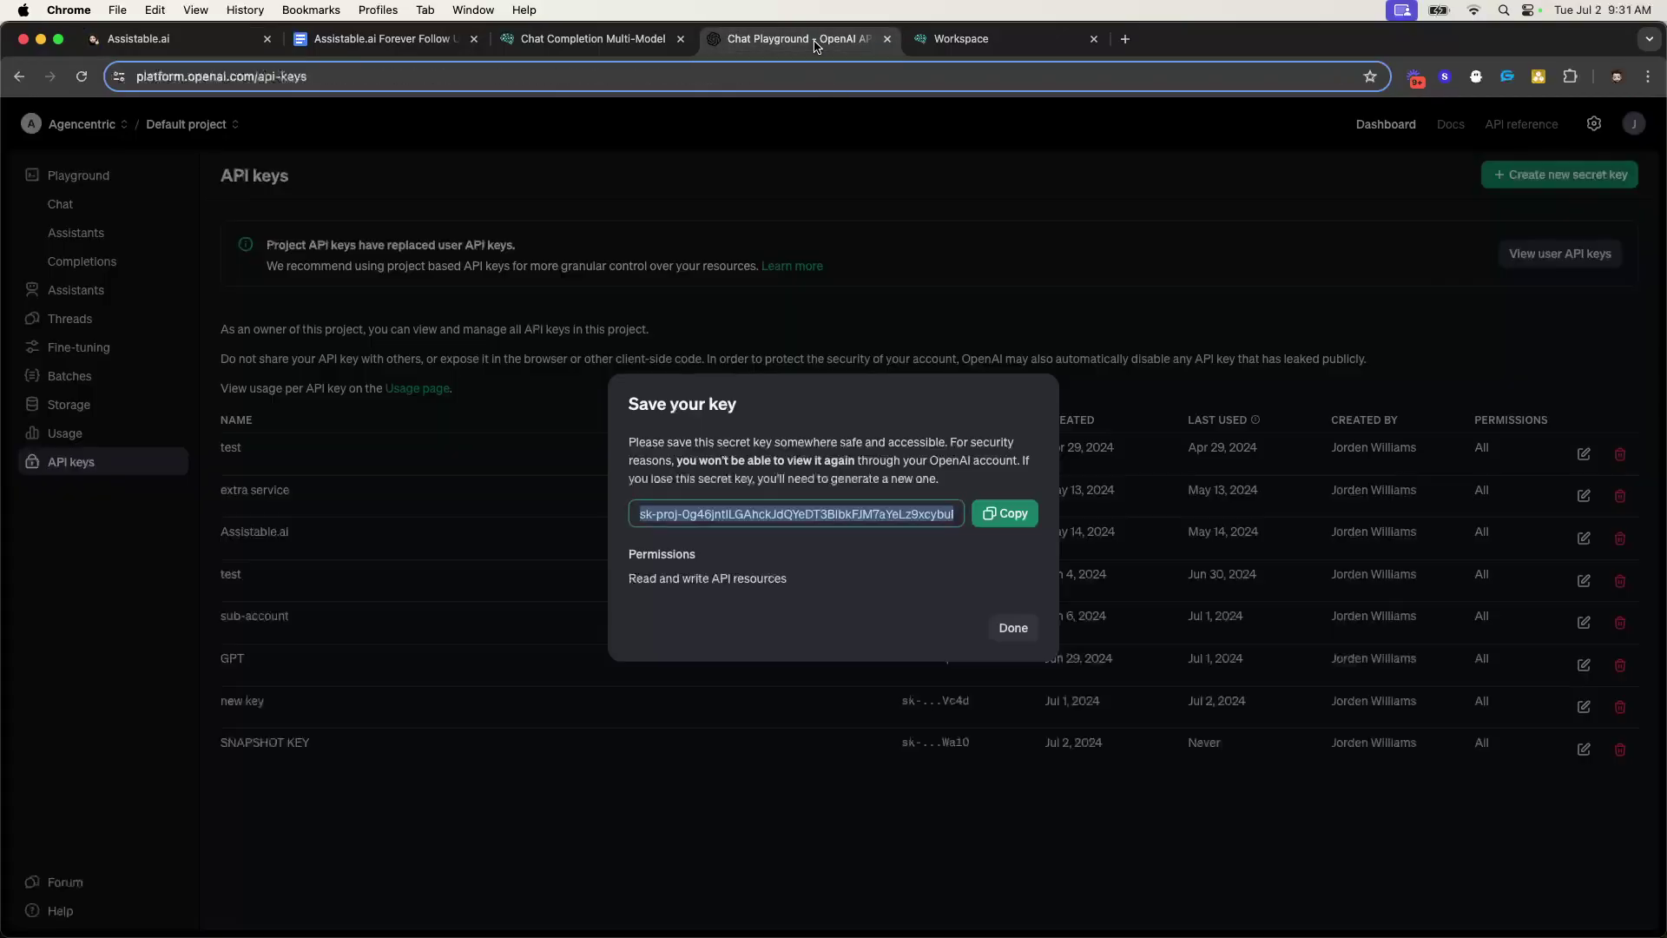
left_click(1018, 513)
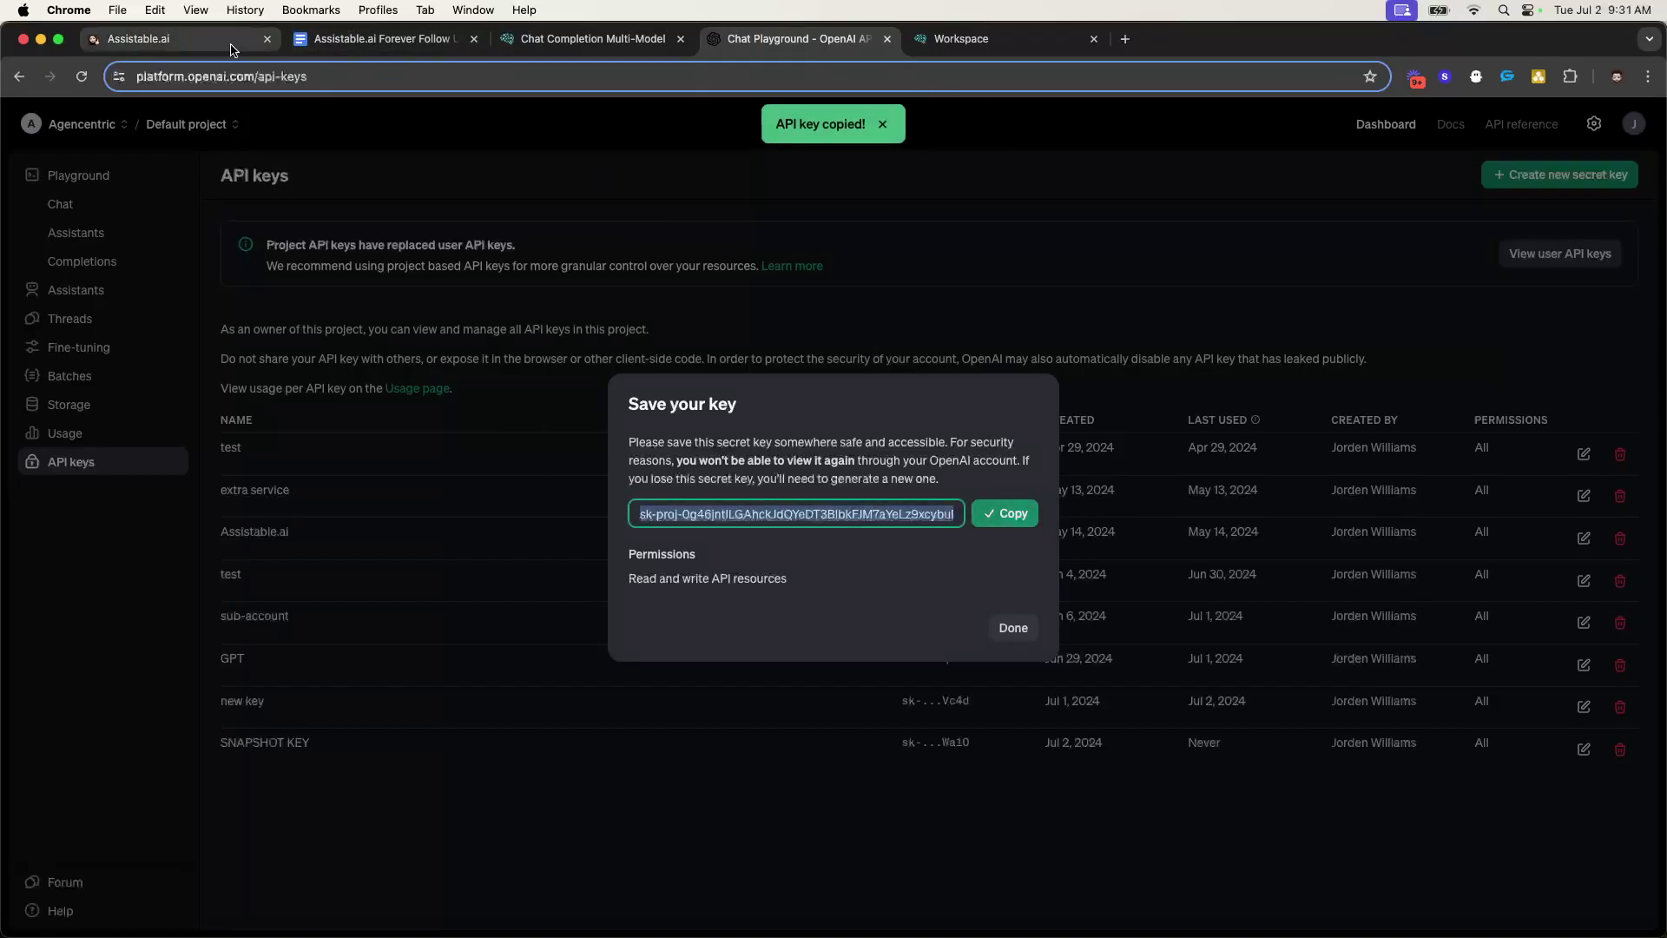
left_click(202, 42)
left_click_drag(202, 42, 1020, 41)
double_click(1199, 730)
key("super+v")
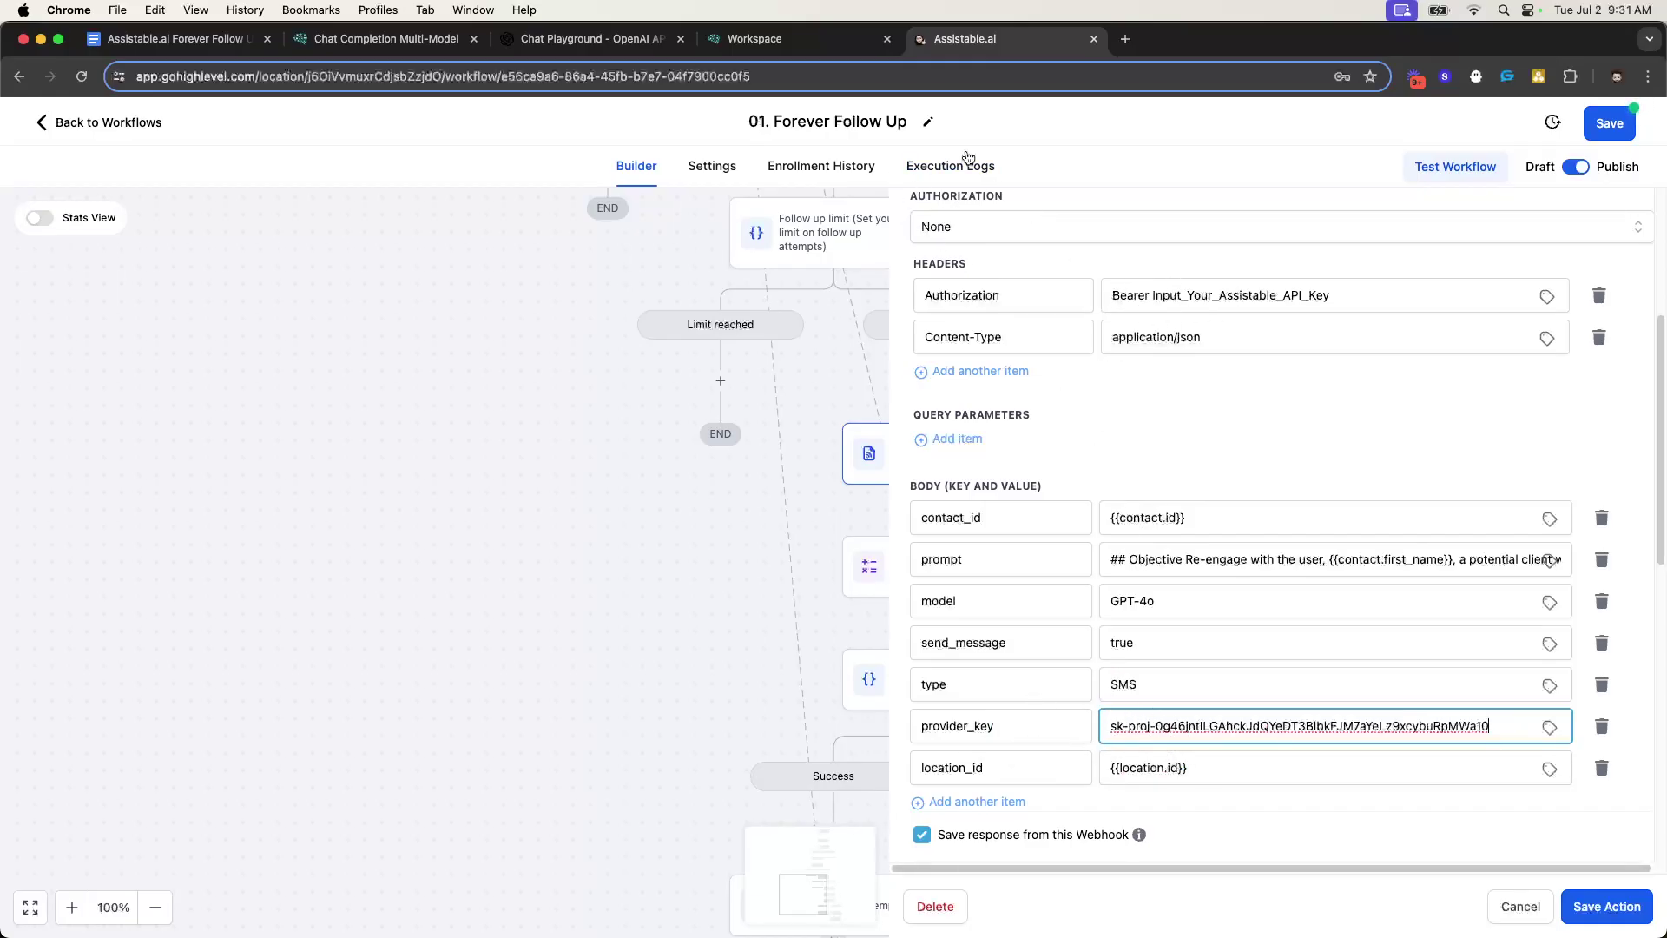
- Paste the Assistable API key over Input_Your_Assistable_API_Key in the Authorization header
left_click(807, 39)
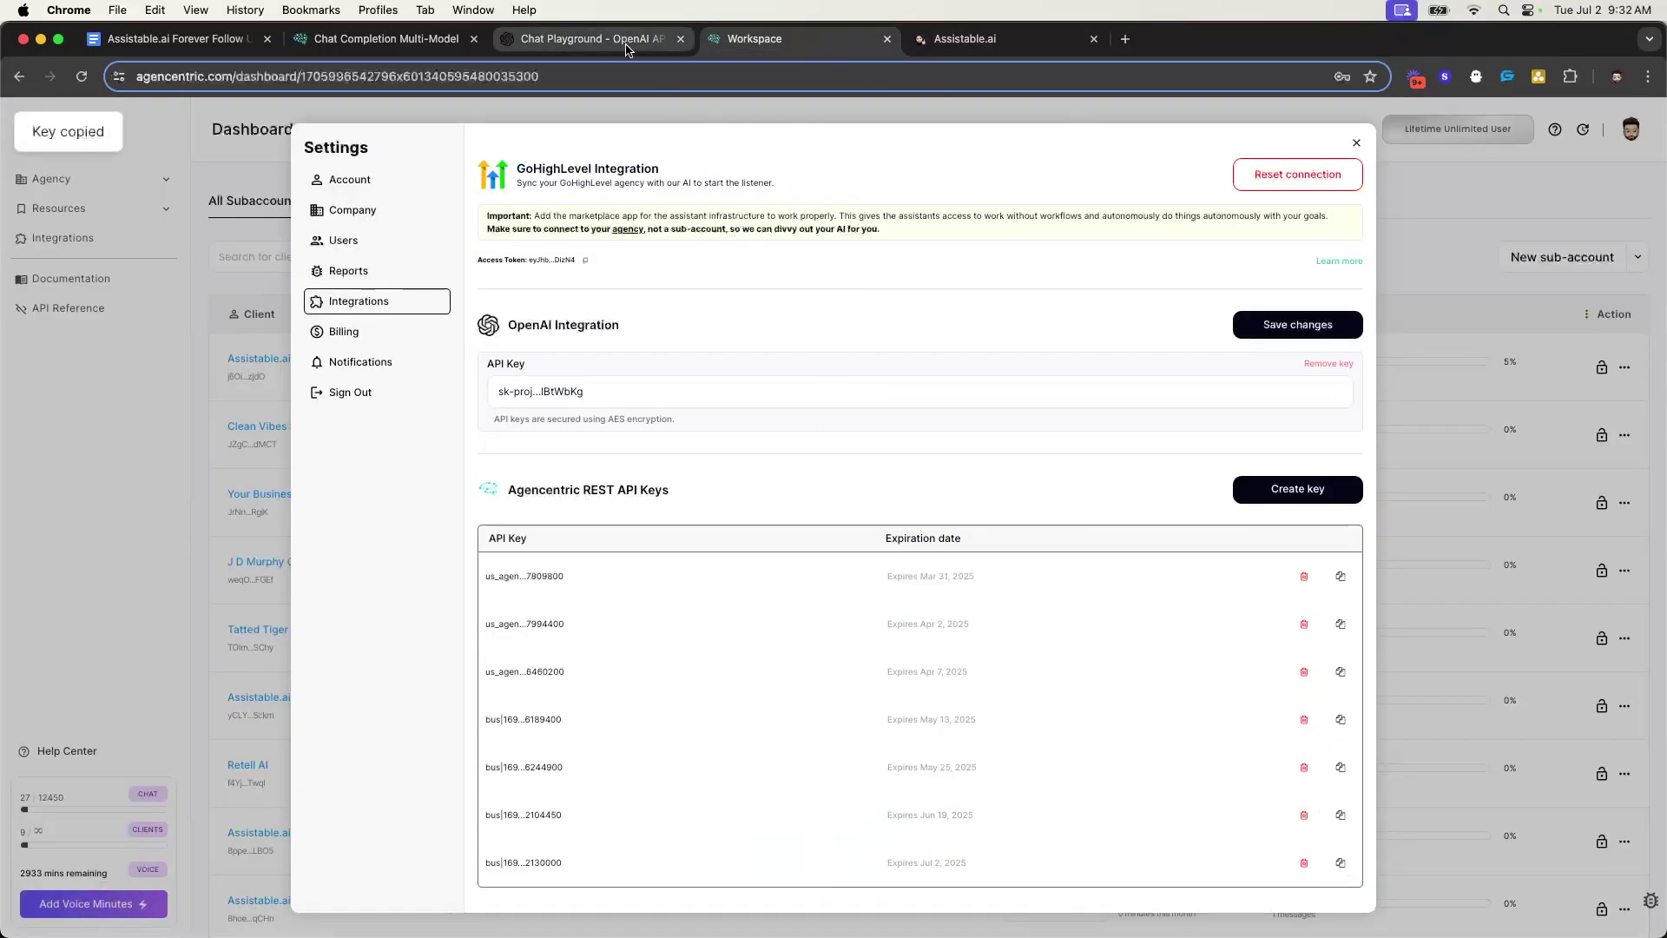
left_click(949, 38)
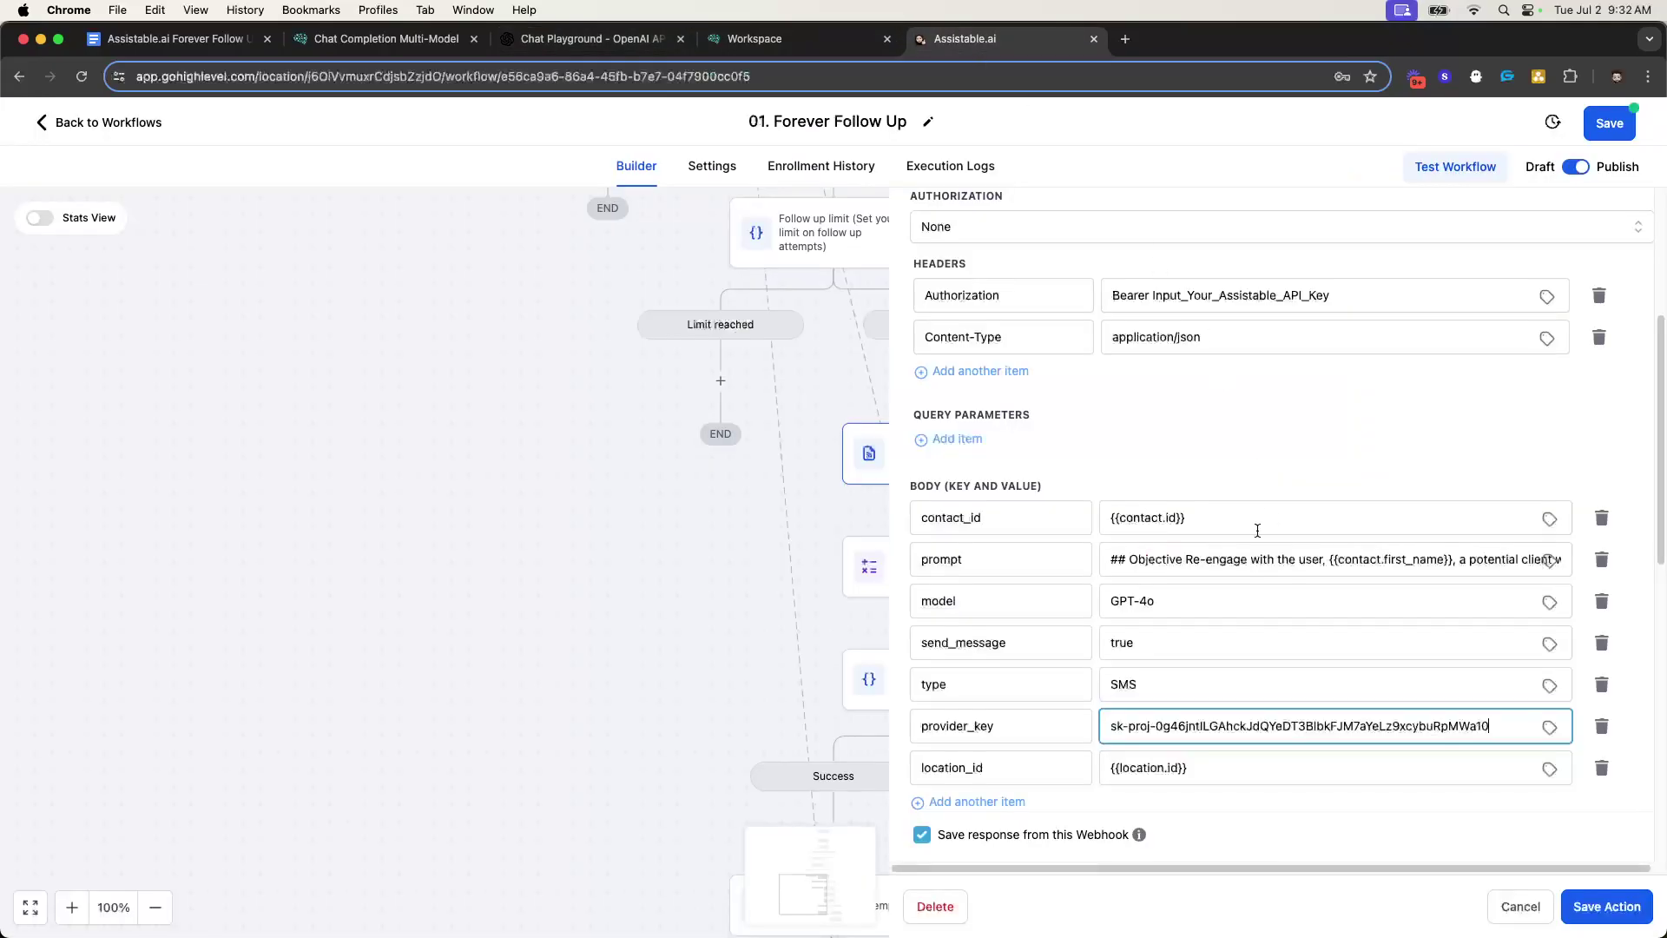
double_click(1154, 295)
key("super+v")
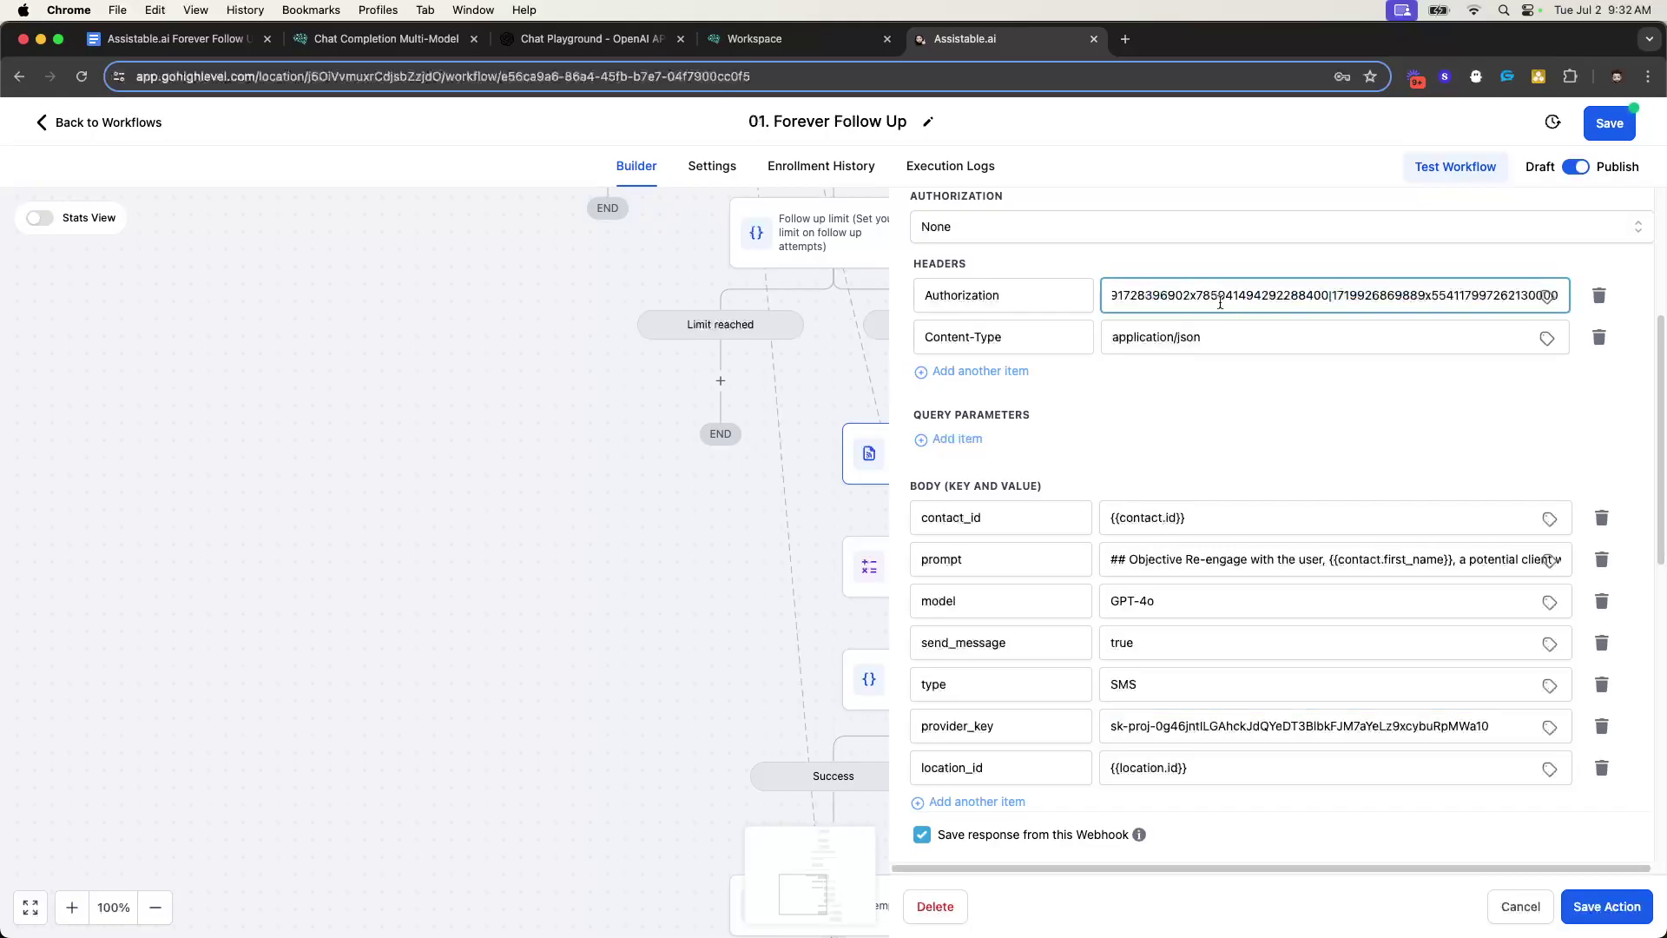
- Confirm the Authorization value reads Bearer followed by the key, and review the webhook settings
left_click(1256, 423)
left_click(1128, 295)
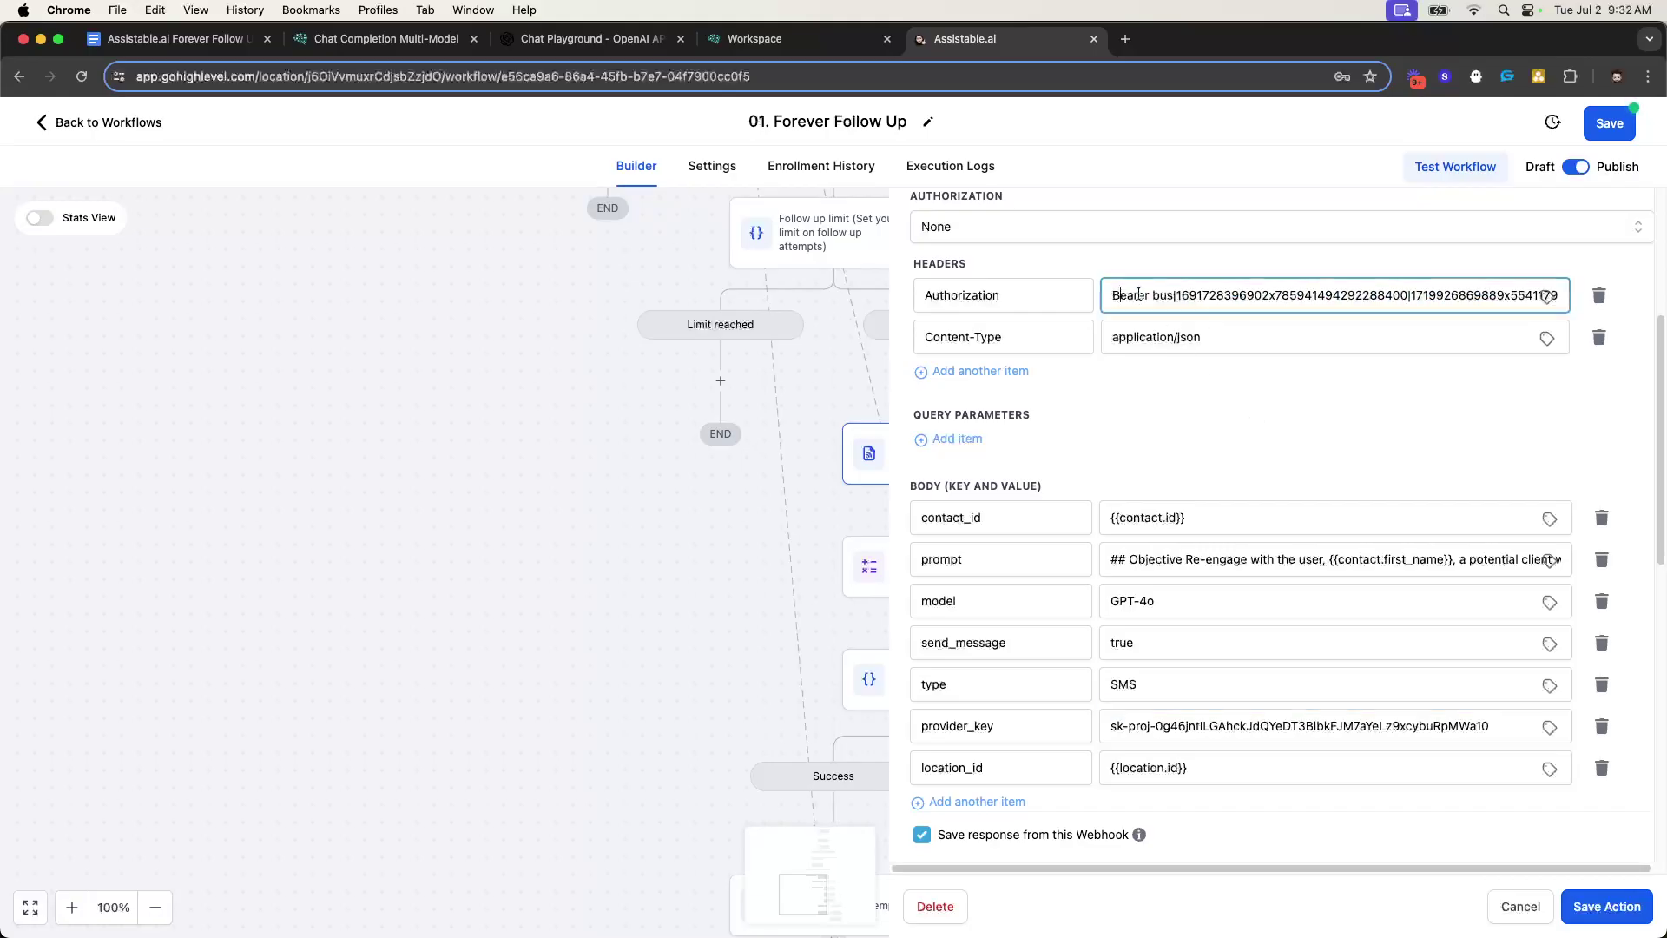
left_click(1295, 432)
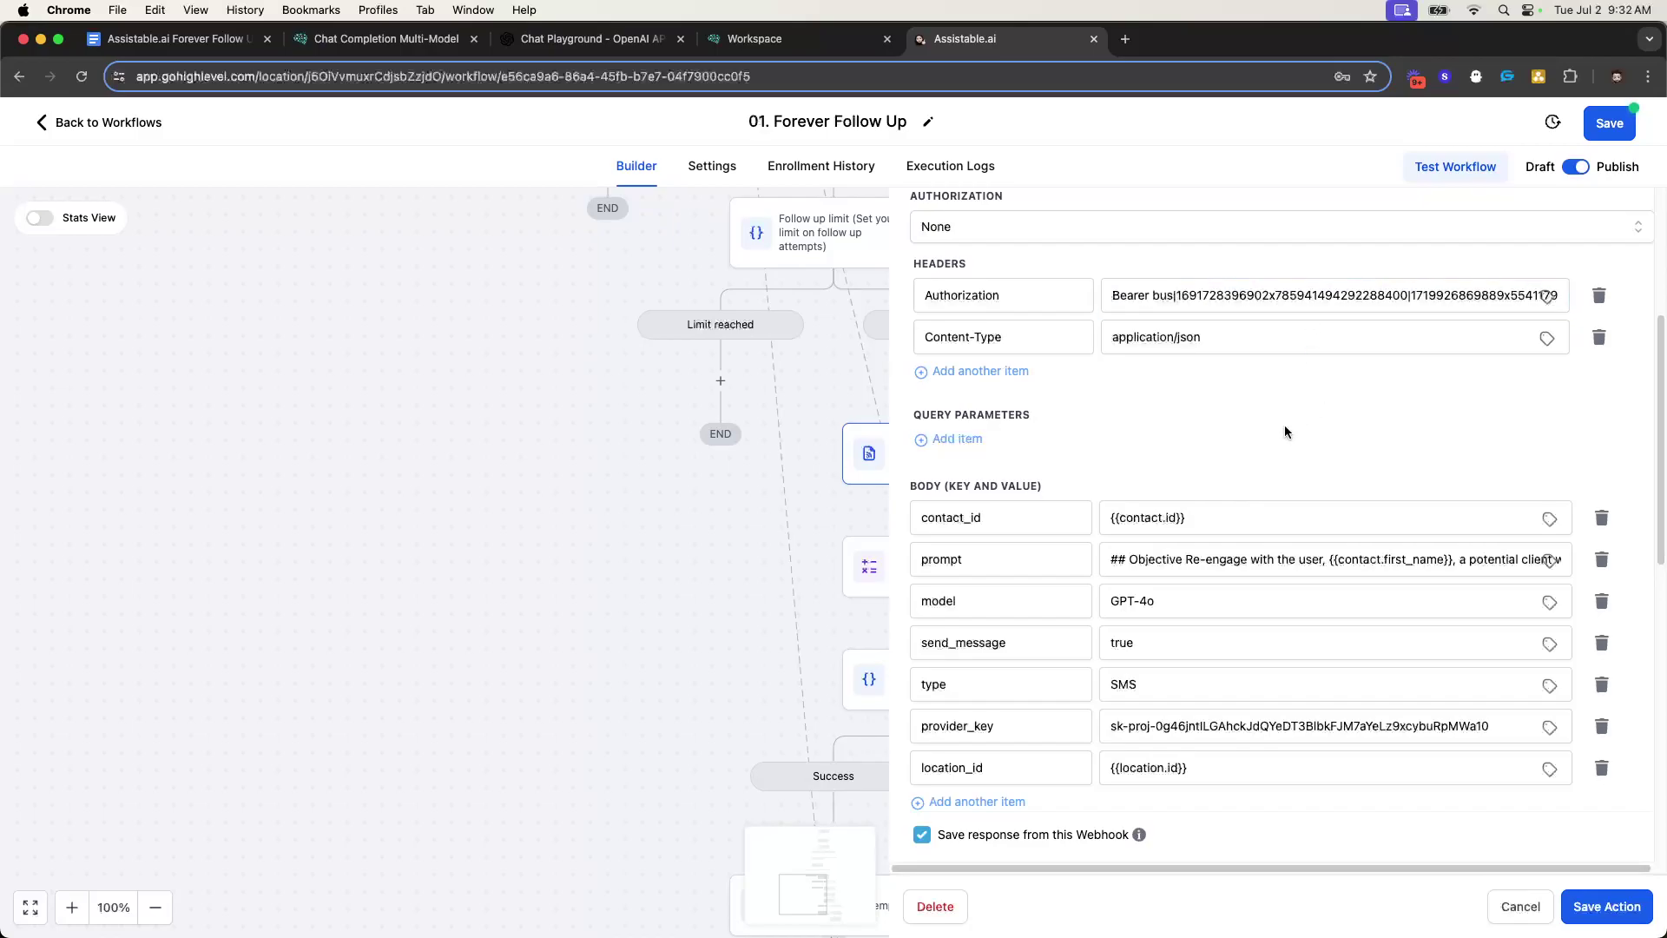
scroll(1289, 432, "down", 3)
scroll(1265, 520, "up", 1)
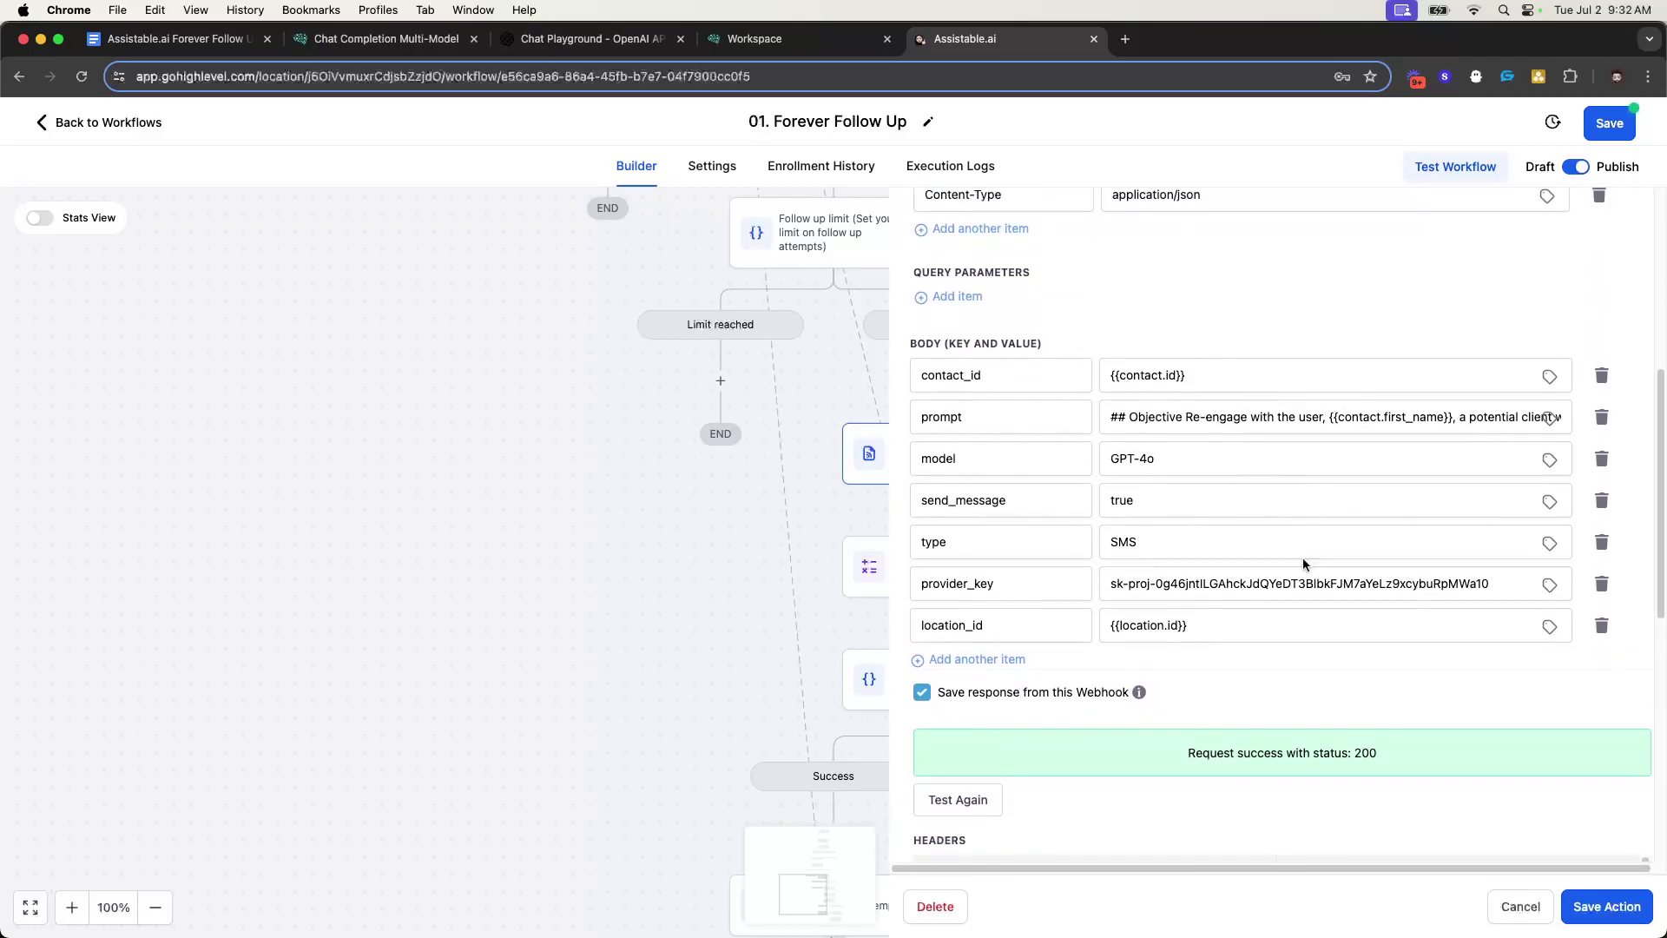
scroll(1300, 550, "up", 5)
scroll(1277, 584, "down", 10)
scroll(1372, 580, "down", 3)
scroll(1287, 600, "up", 3)
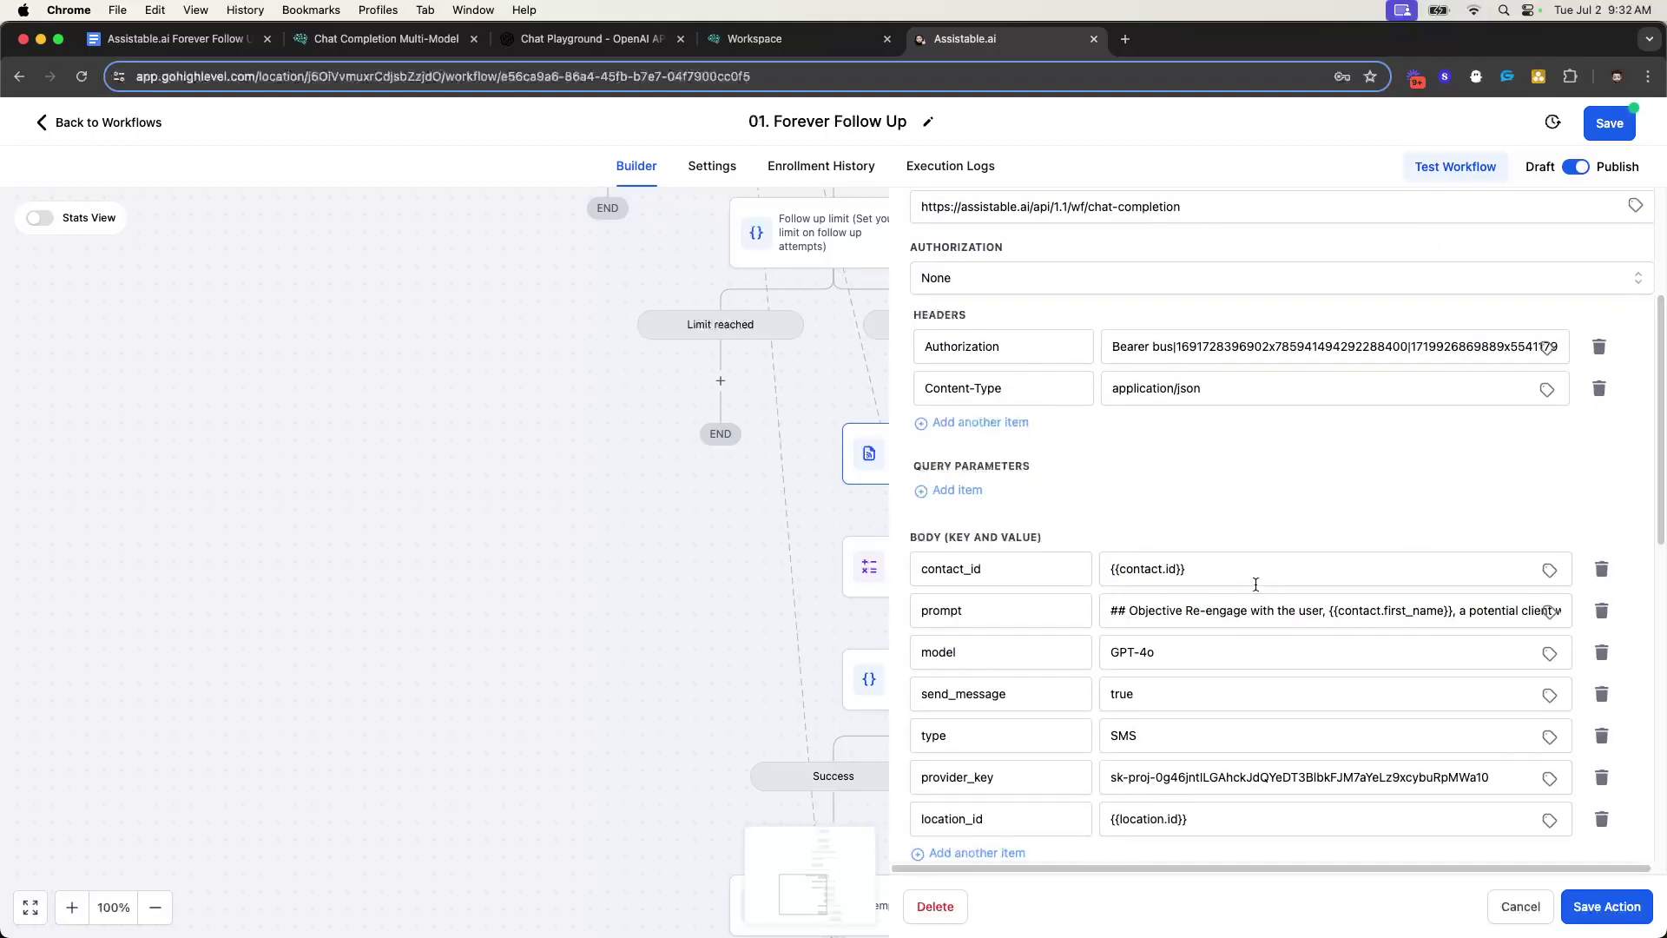
scroll(1255, 584, "down", 1)
- Save the Chat Completion webhook action
left_click(251, 40)
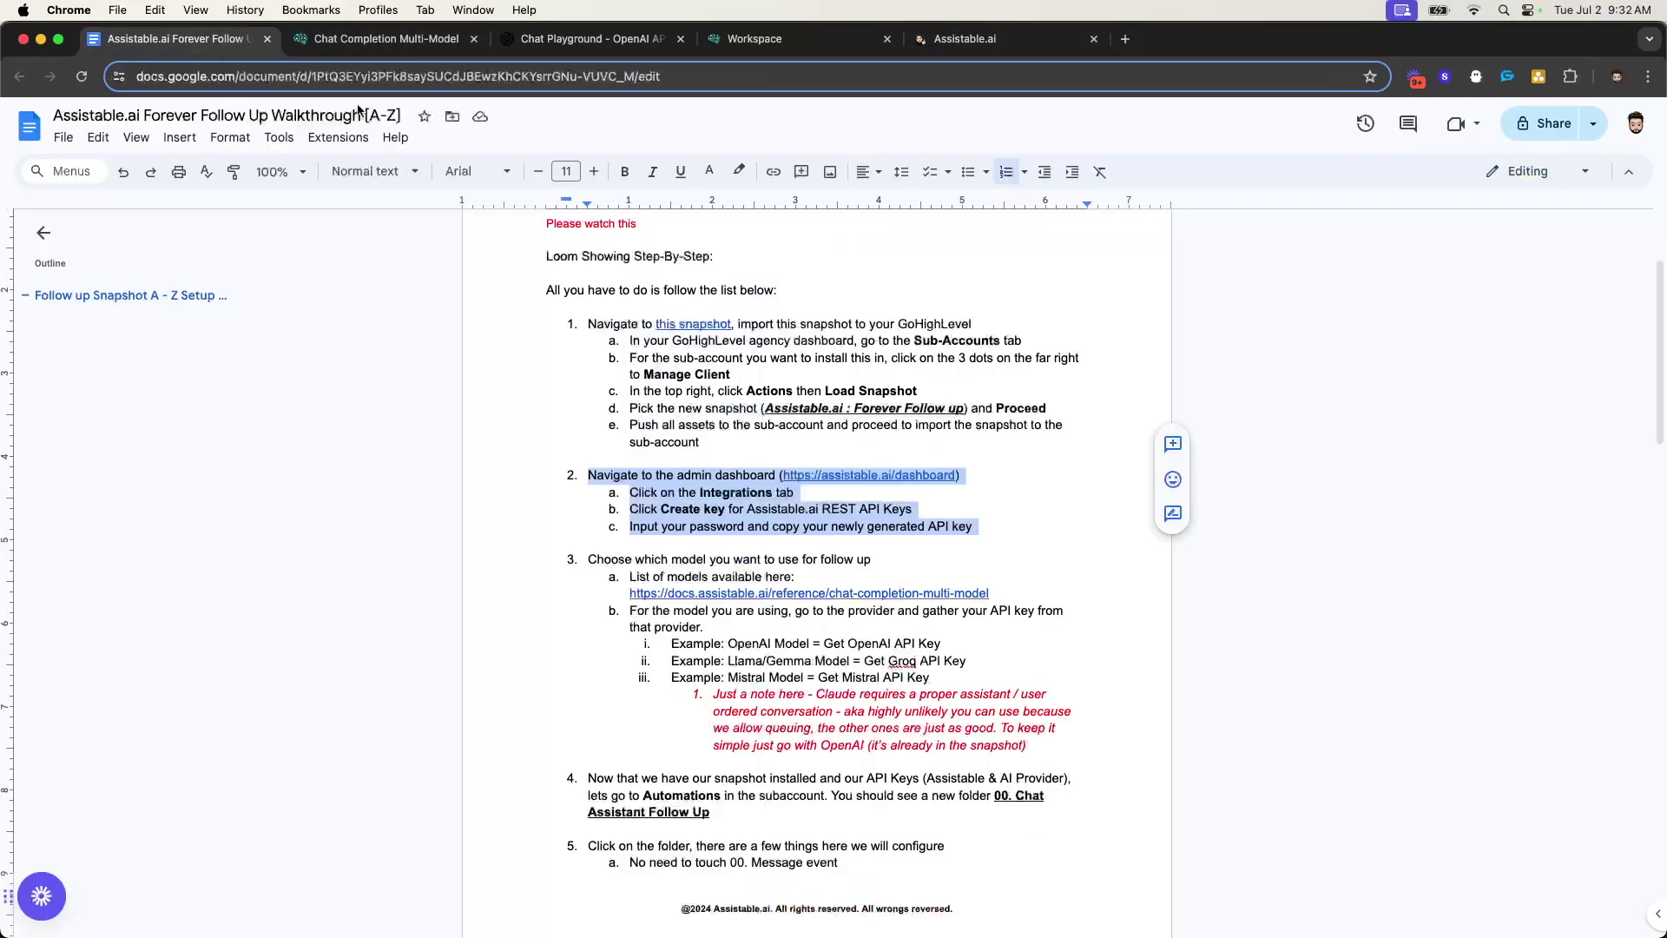
left_click(815, 39)
left_click(957, 39)
scroll(1250, 556, "down", 3)
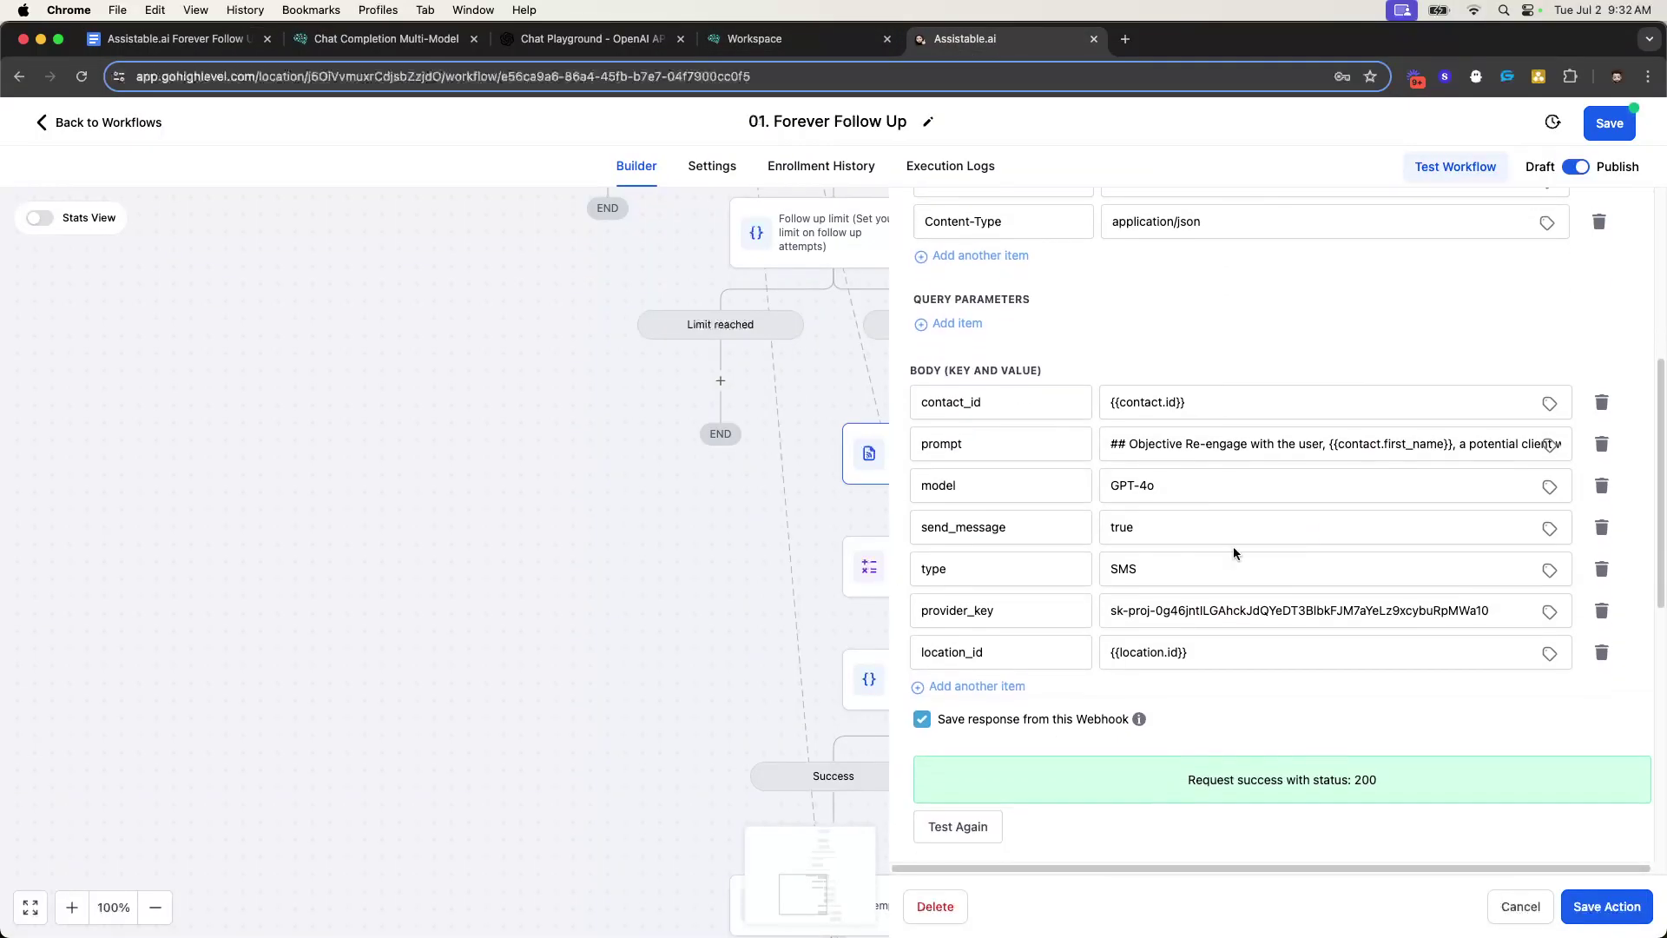
scroll(1380, 643, "up", 3)
left_click(1598, 912)
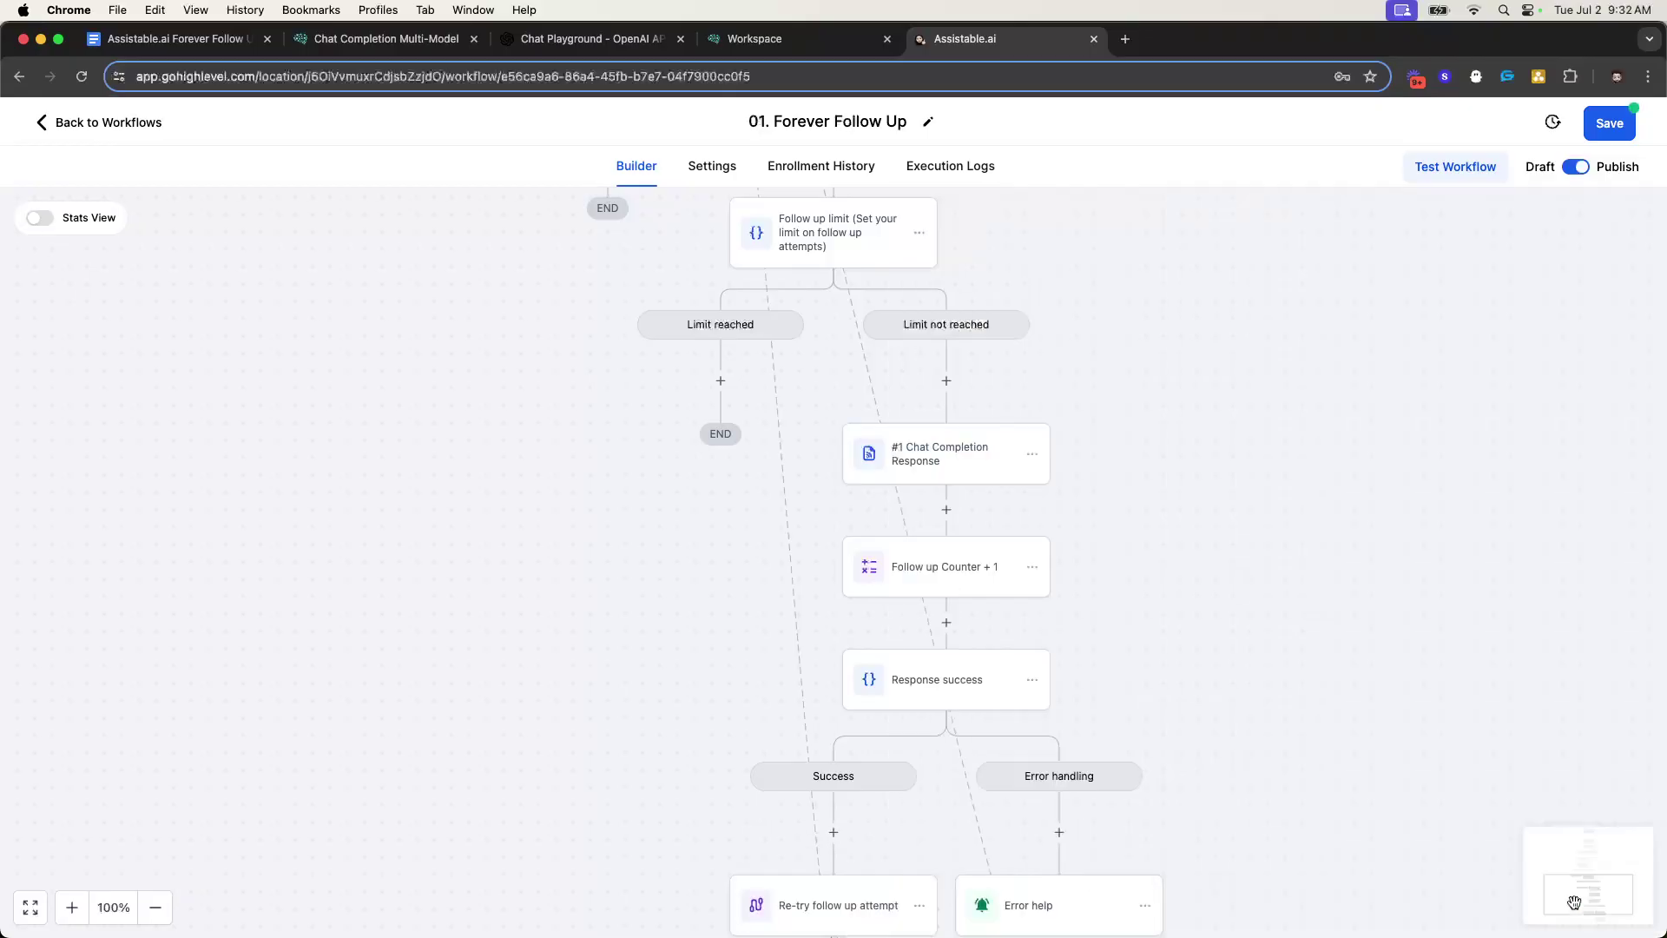
- Save the 01. Forever Follow Up workflow and bring the walkthrough document back up
scroll(1030, 558, "down", 2)
scroll(918, 528, "down", 2)
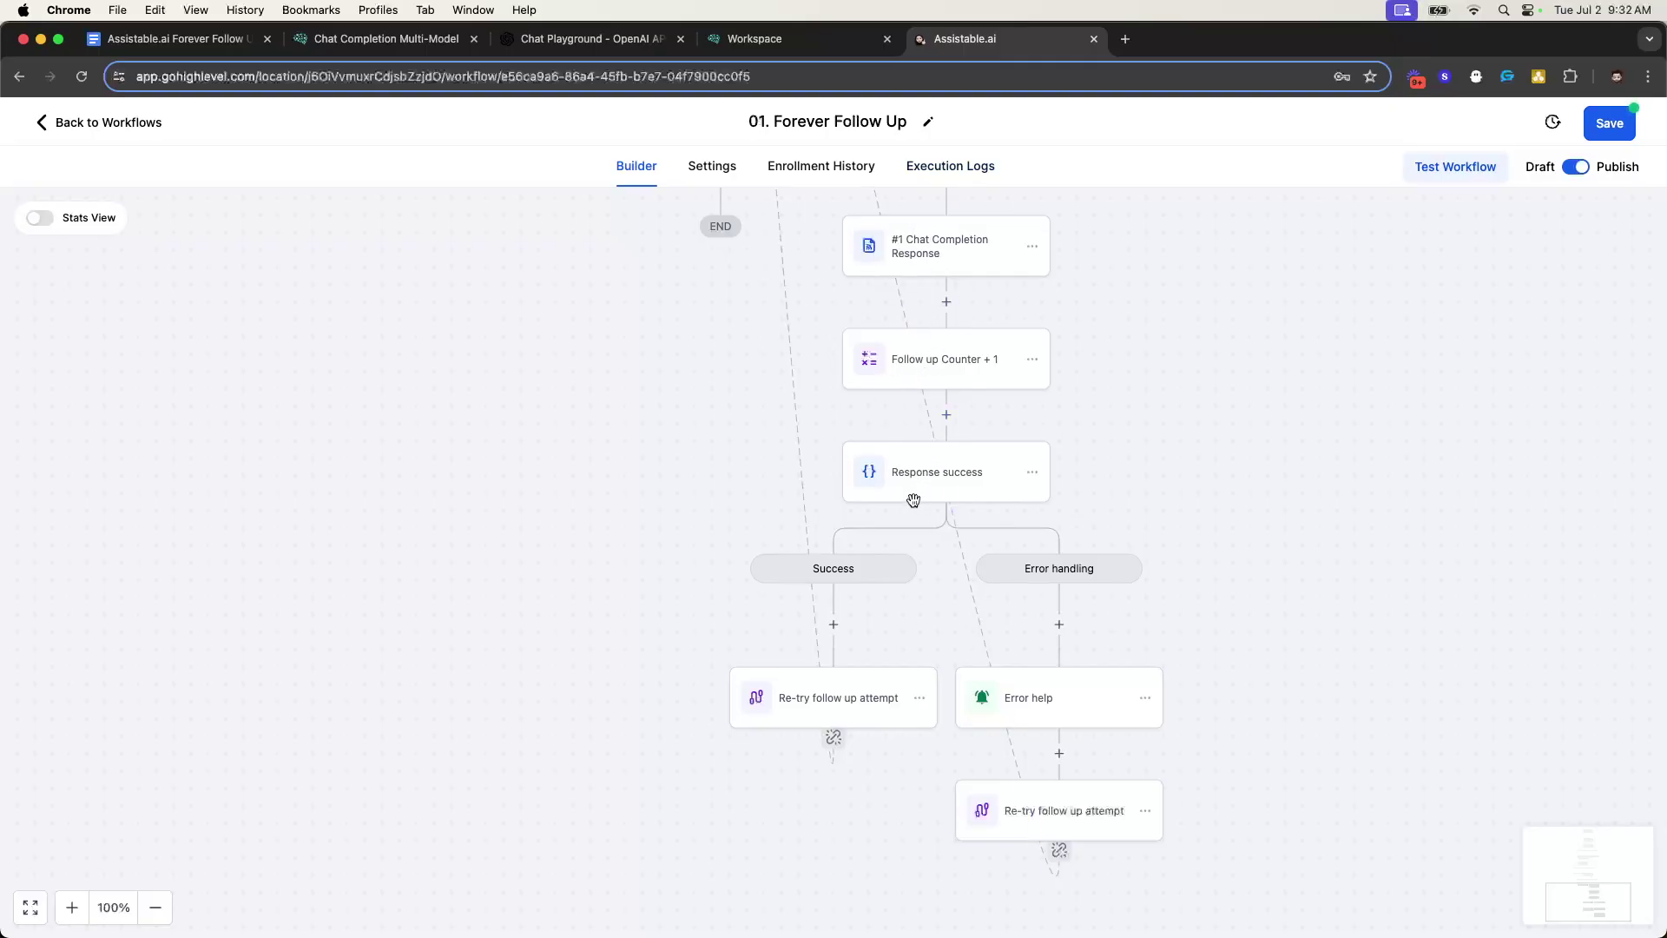
scroll(864, 551, "up", 3)
scroll(912, 452, "down", 2)
scroll(966, 407, "down", 1)
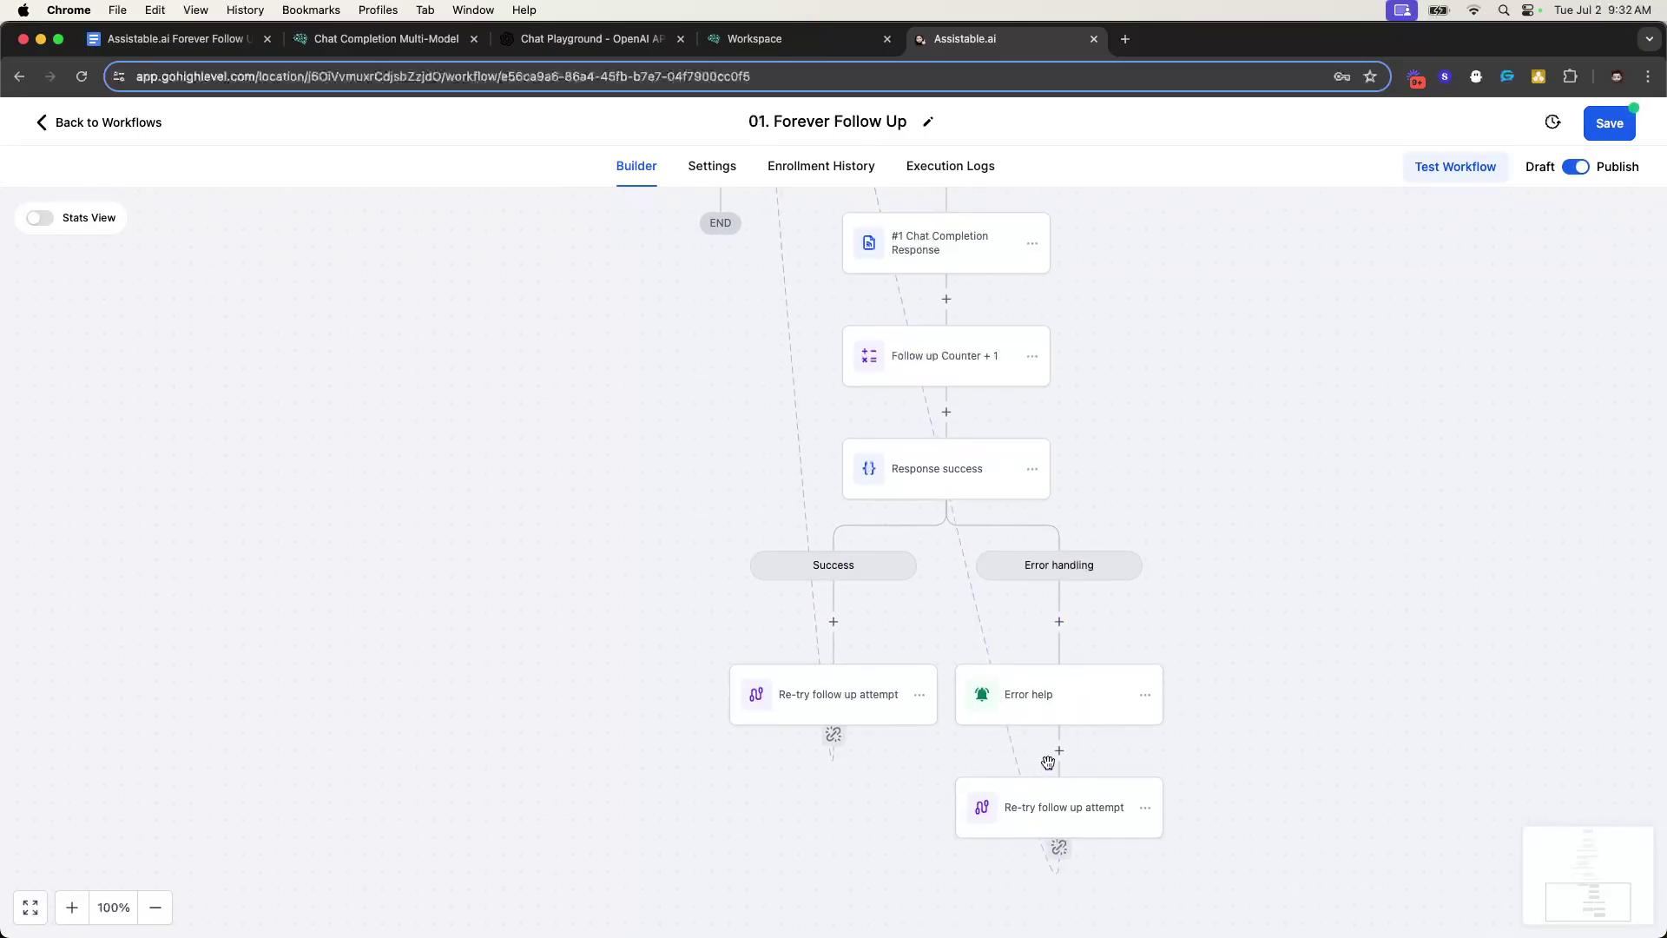
scroll(966, 441, "up", 5)
scroll(895, 362, "up", 3)
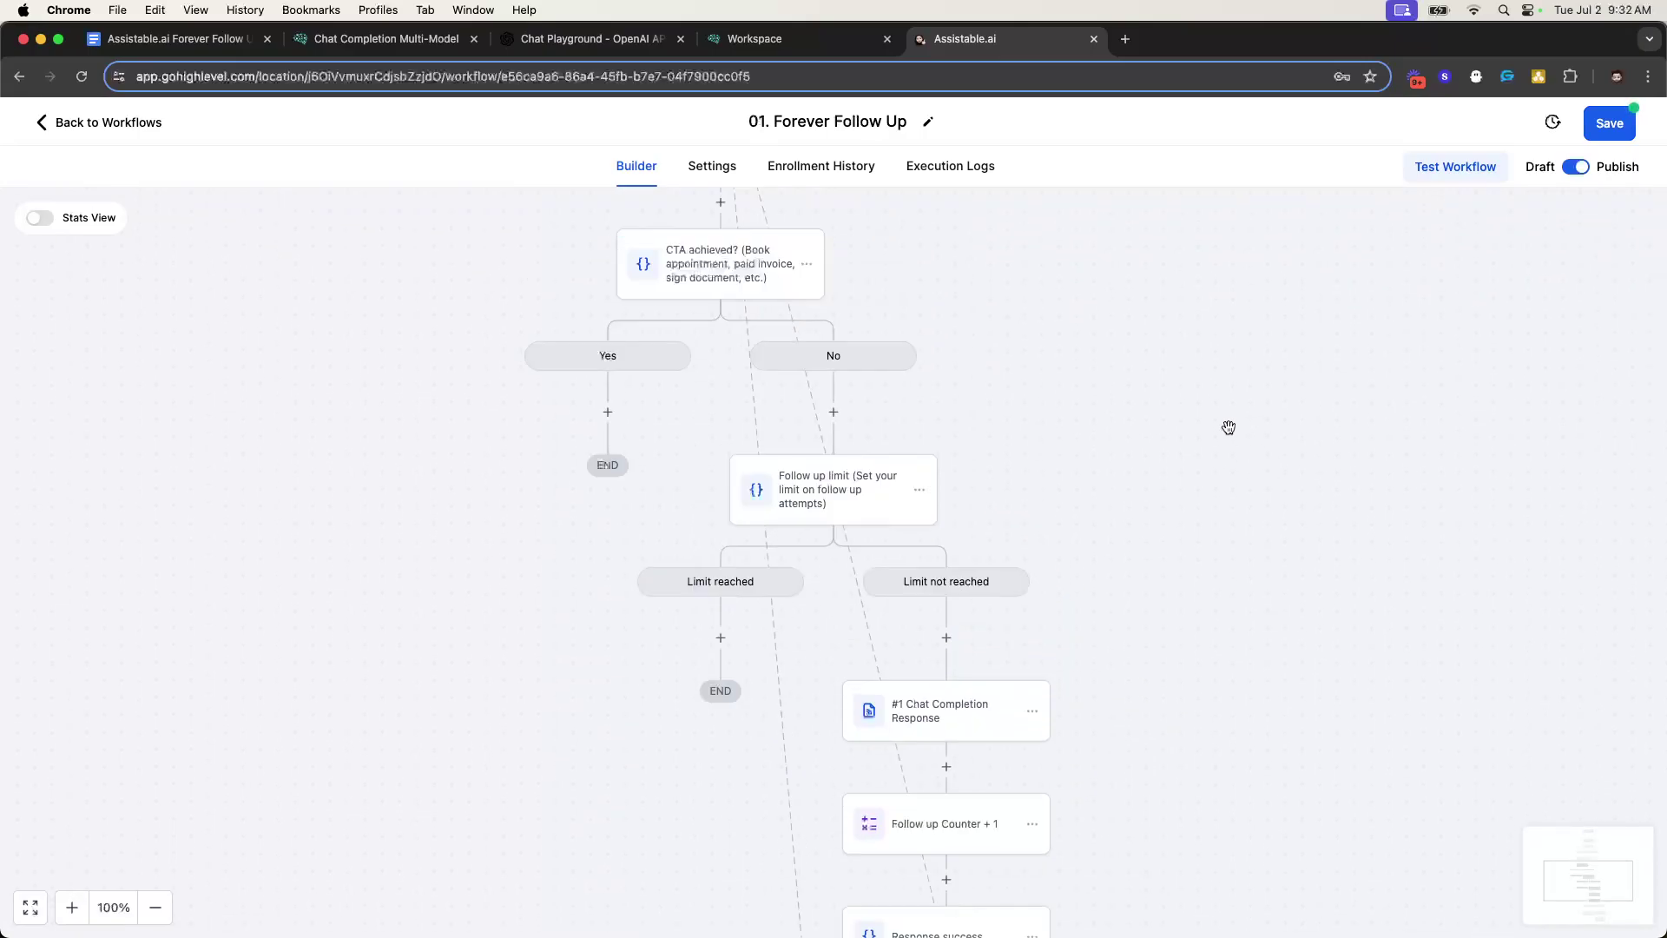
scroll(782, 391, "up", 5)
scroll(767, 375, "down", 10)
scroll(768, 375, "down", 1)
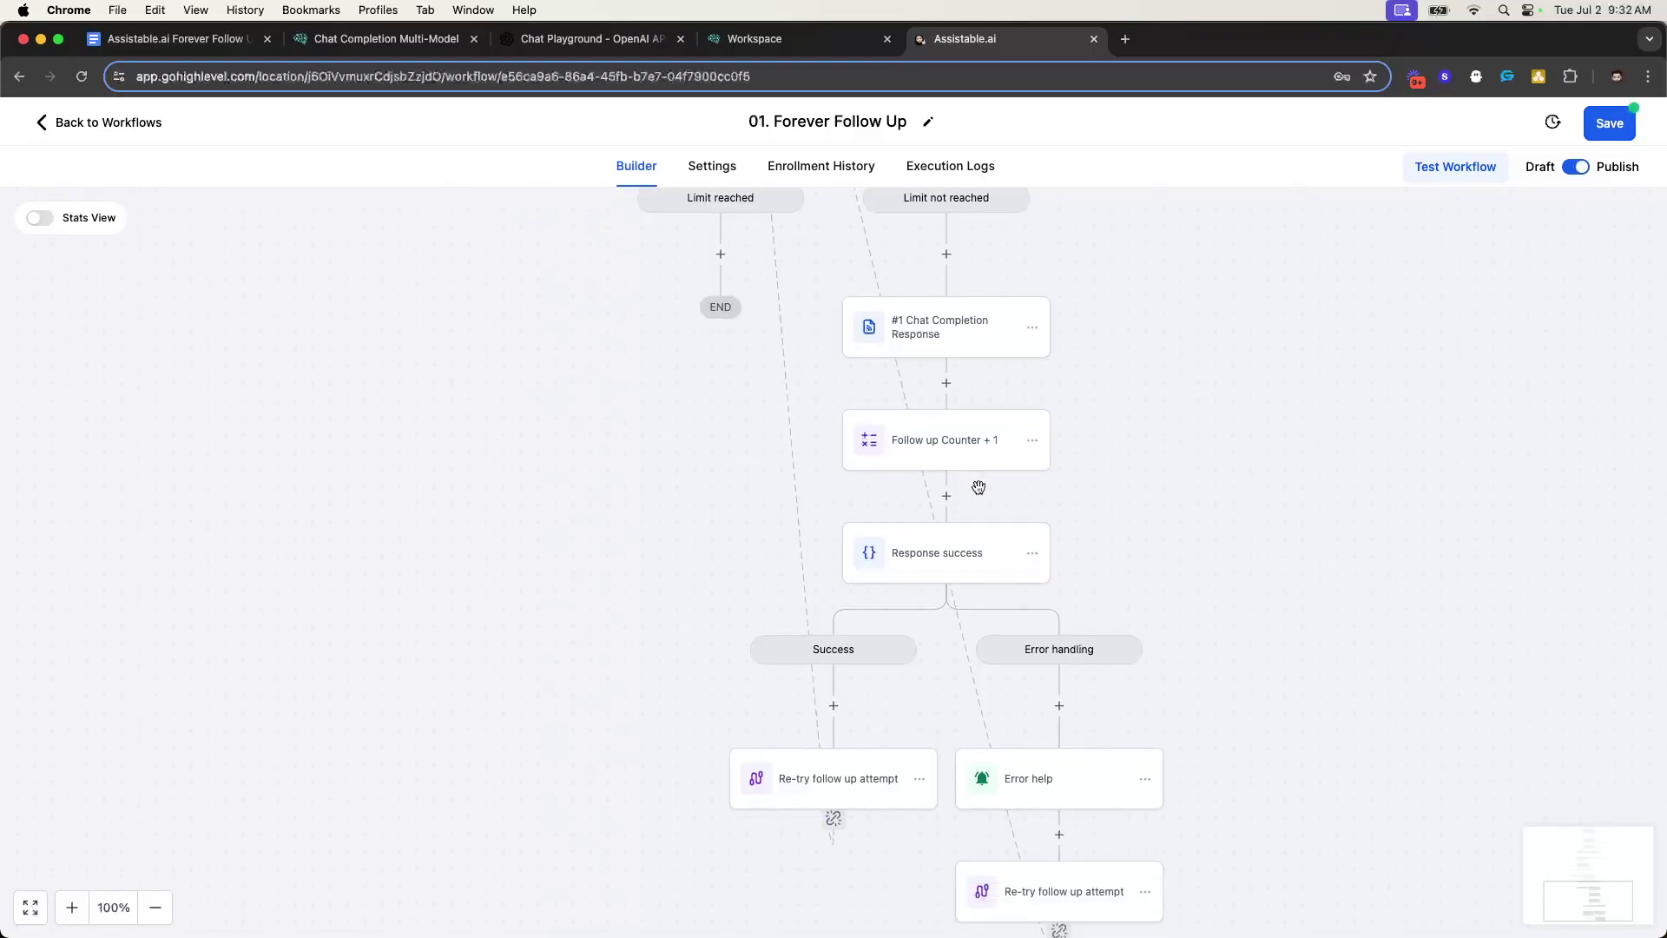
scroll(707, 477, "up", 7)
left_click(1602, 129)
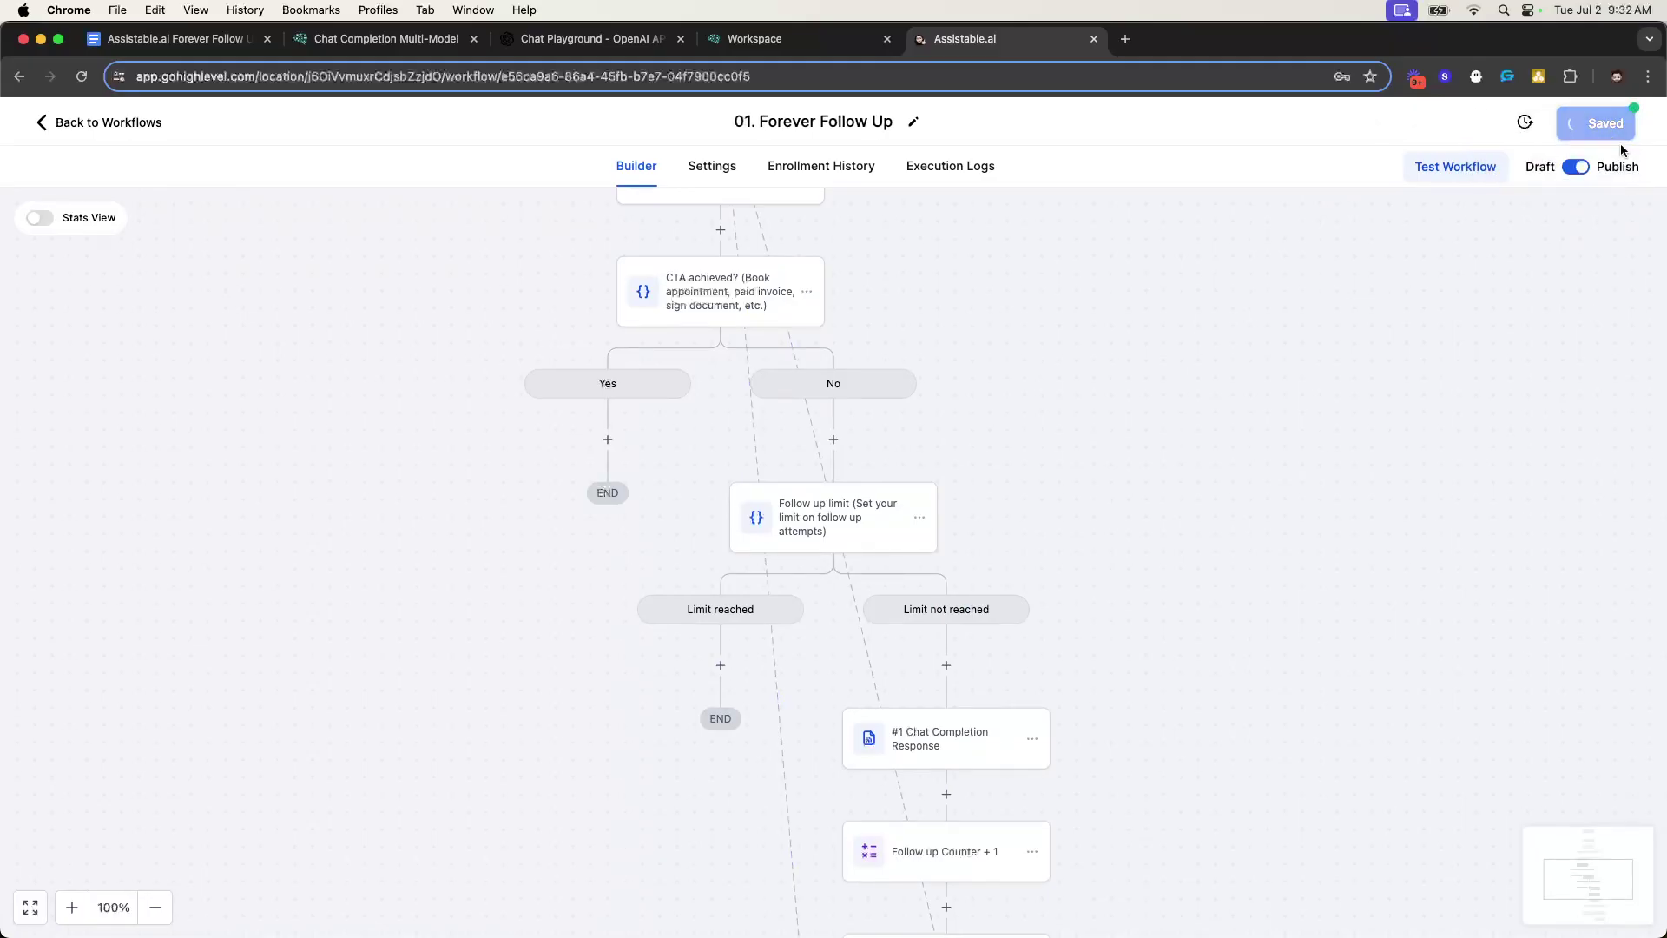
left_click_drag(174, 38, 1007, 38)
- Read the walkthrough down to its save and Goal Achieved steps, then return to the workflow
scroll(786, 668, "down", 1)
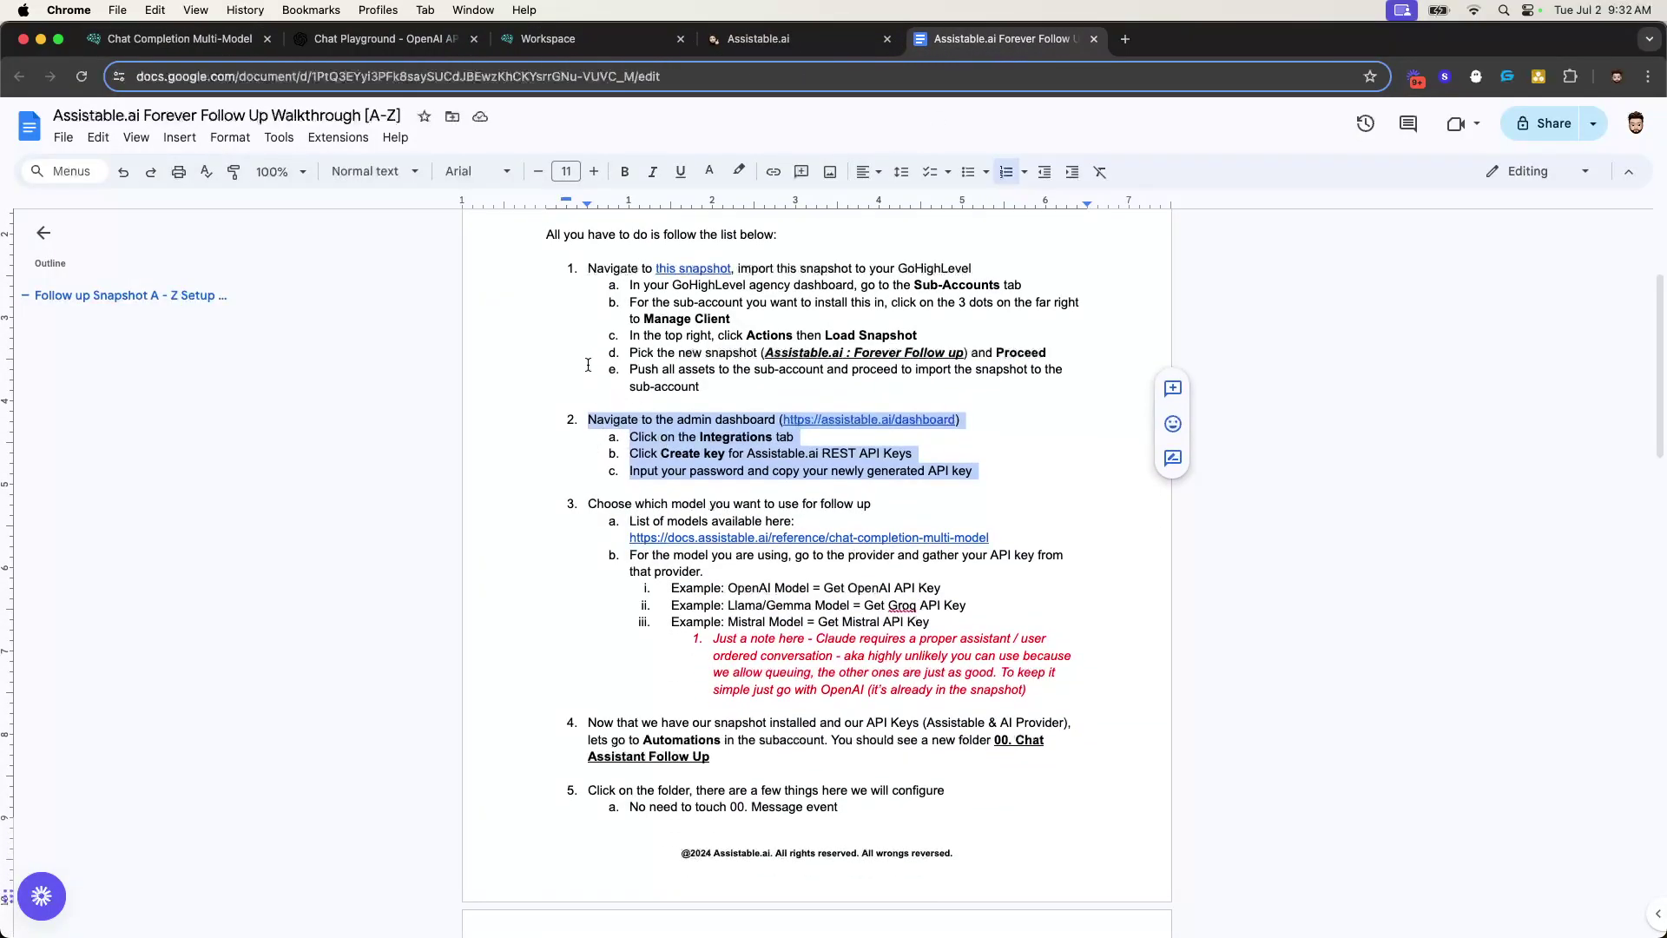
scroll(650, 518, "down", 6)
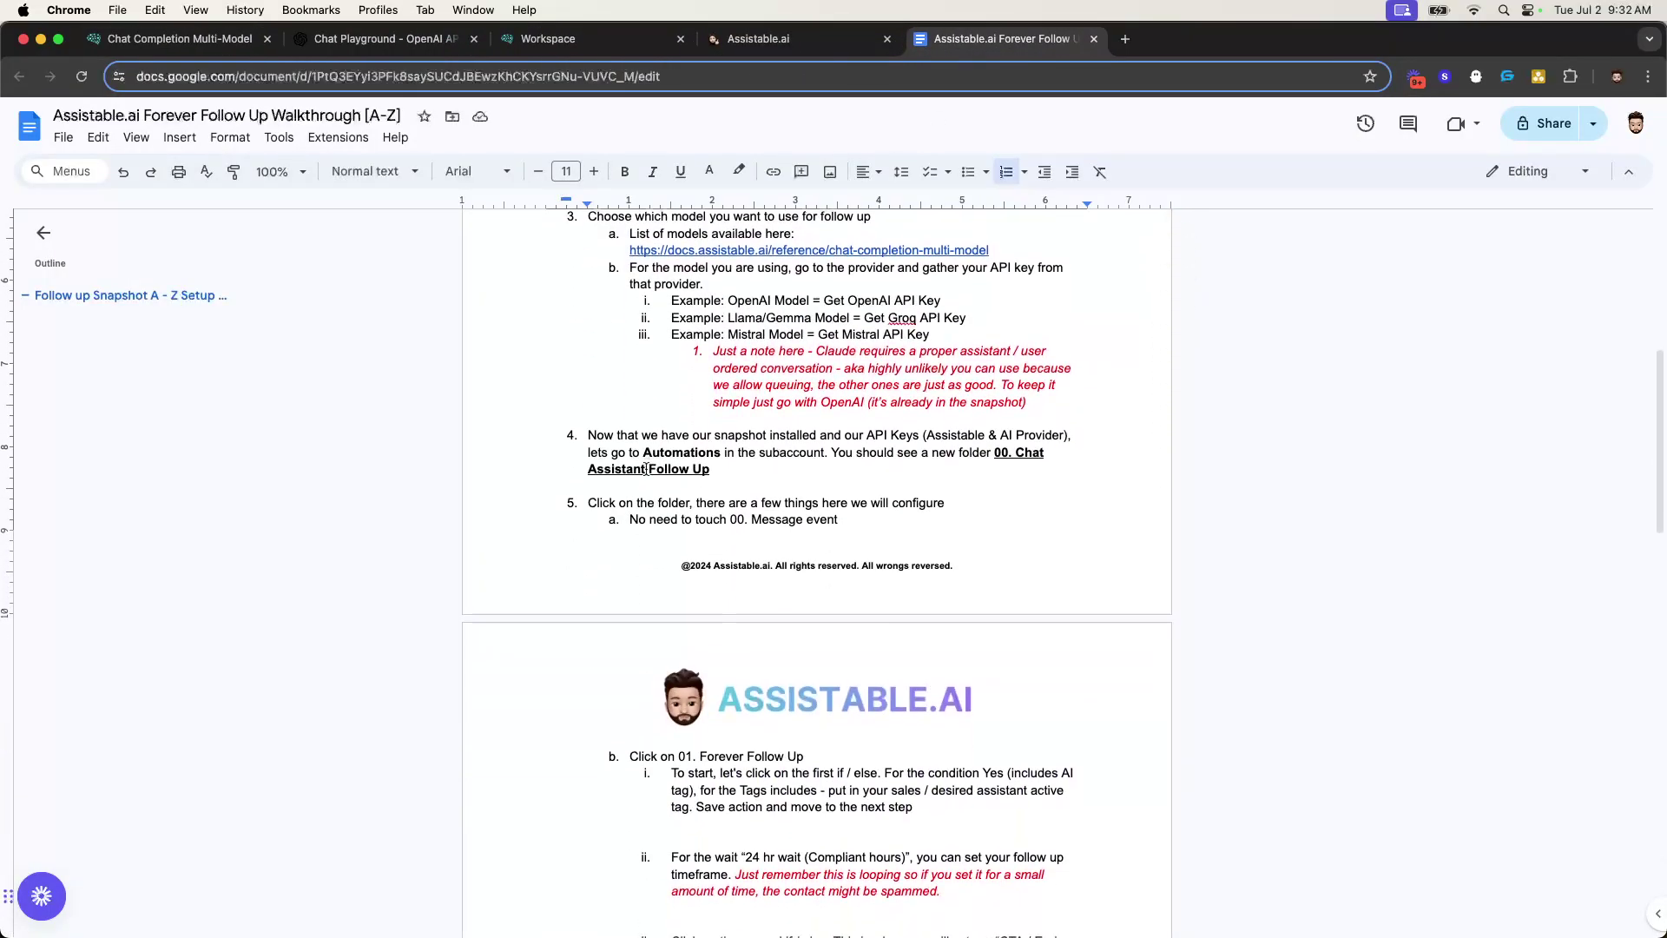
scroll(607, 397, "down", 8)
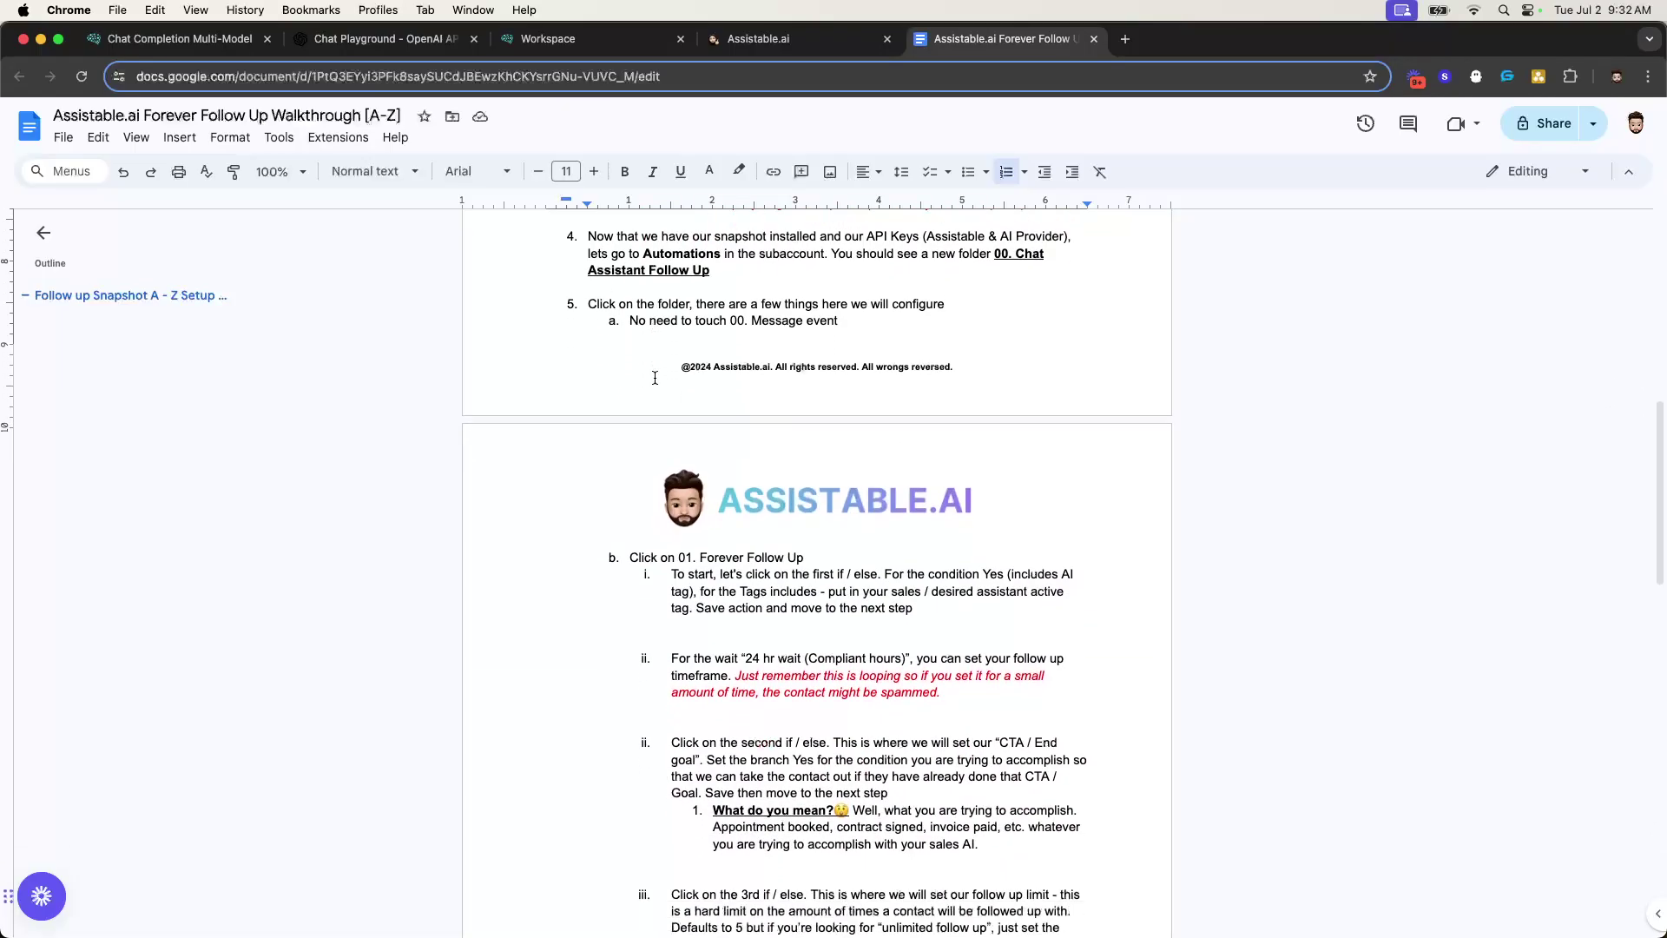
scroll(731, 425, "down", 12)
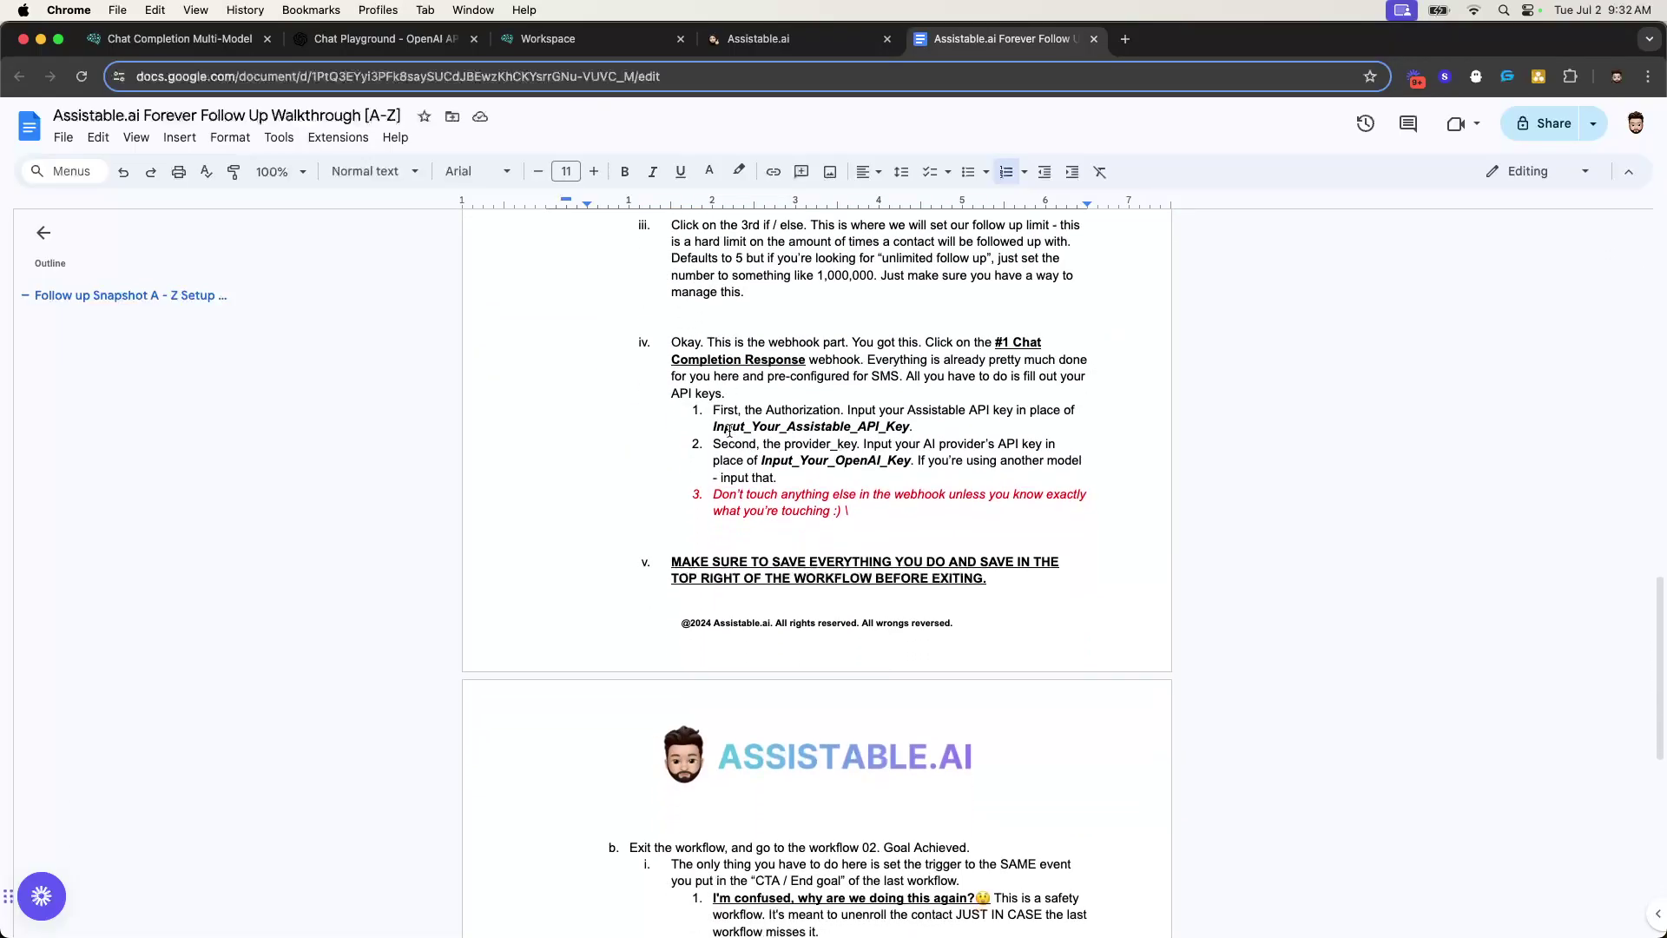
scroll(703, 466, "up", 6)
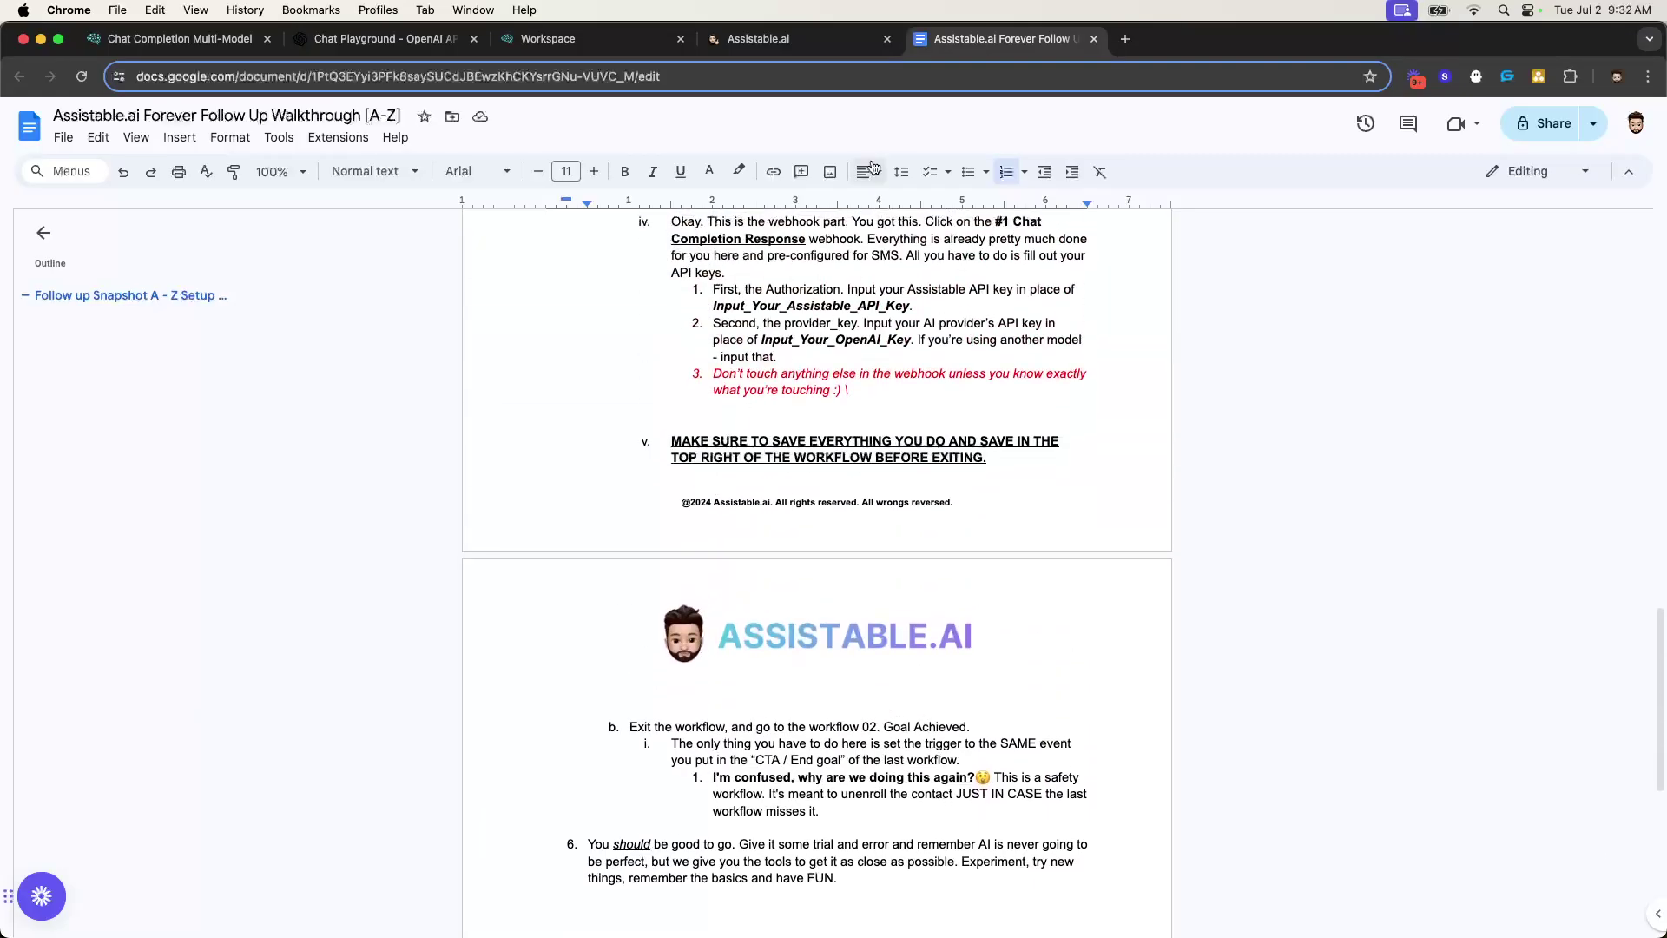
left_click(759, 52)
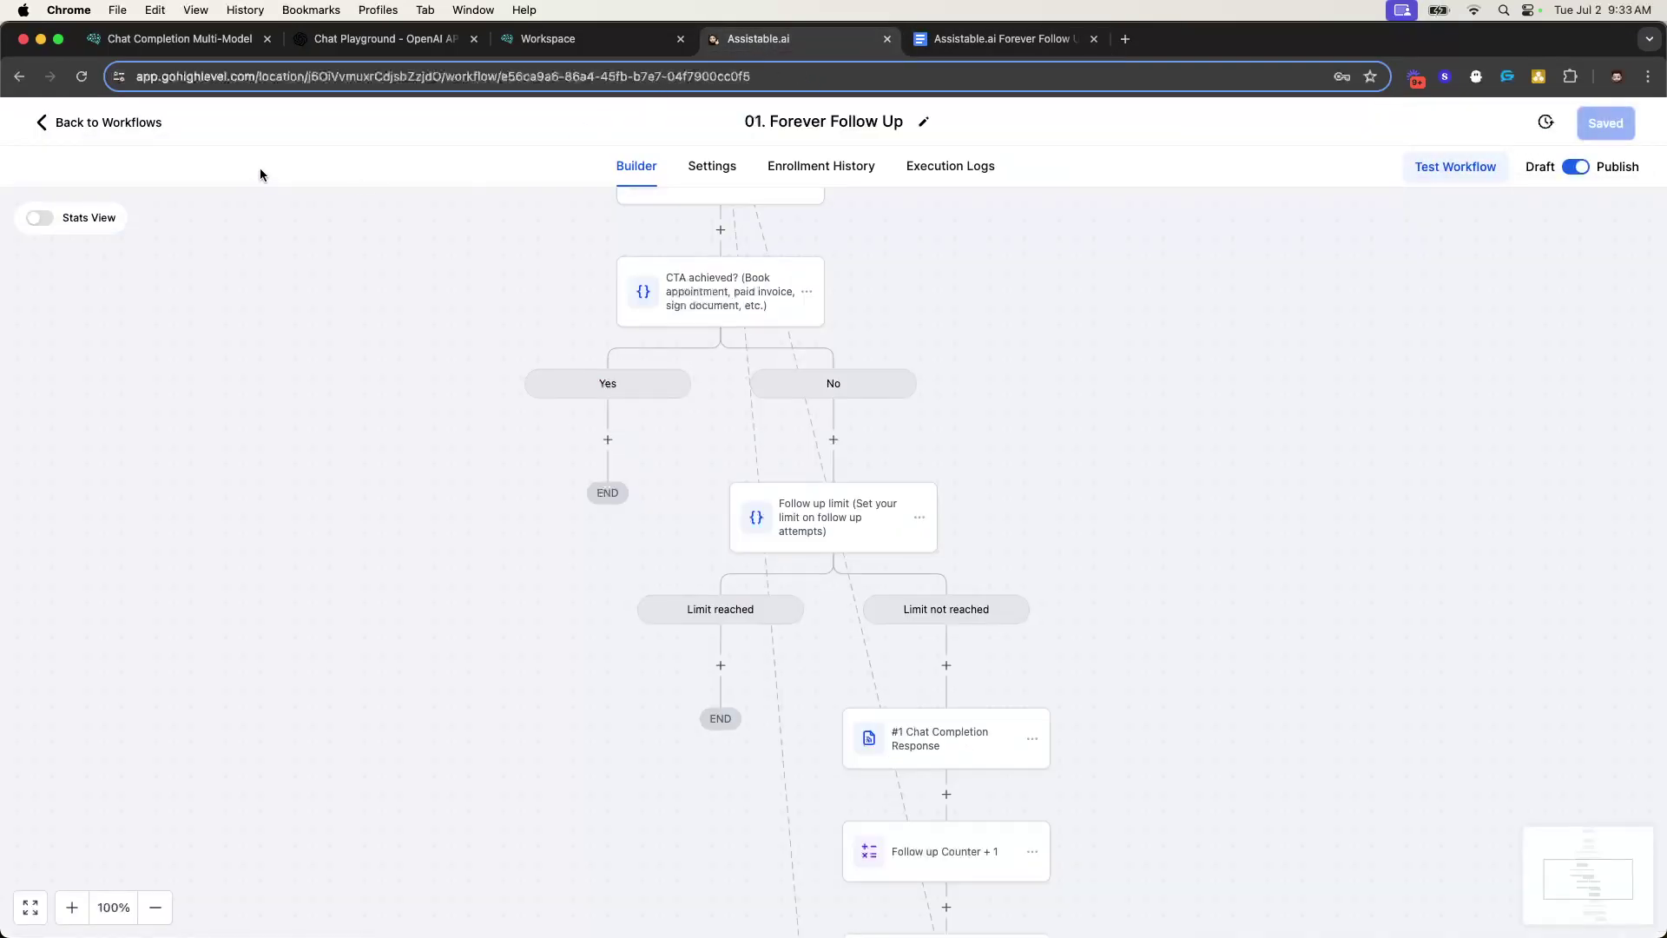
- Open 02. Goal Achieved and review its Appointment Status trigger and Remove from Workflow step
left_click(124, 136)
left_click_drag(382, 613, 534, 613)
left_click(441, 606)
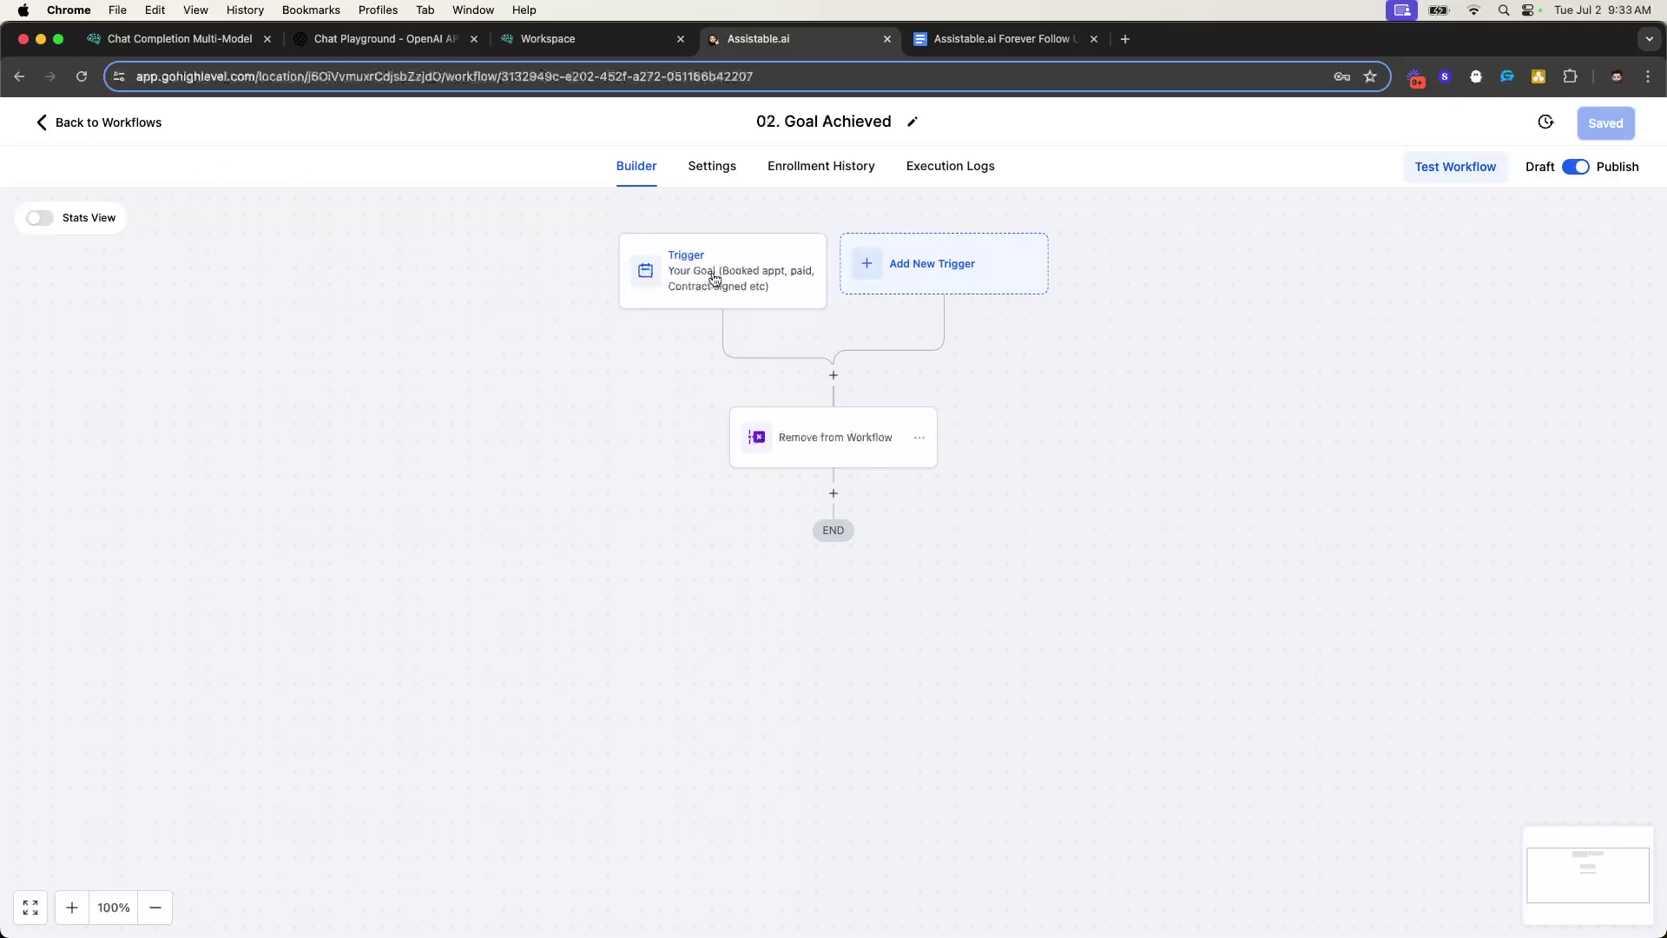
left_click(924, 274)
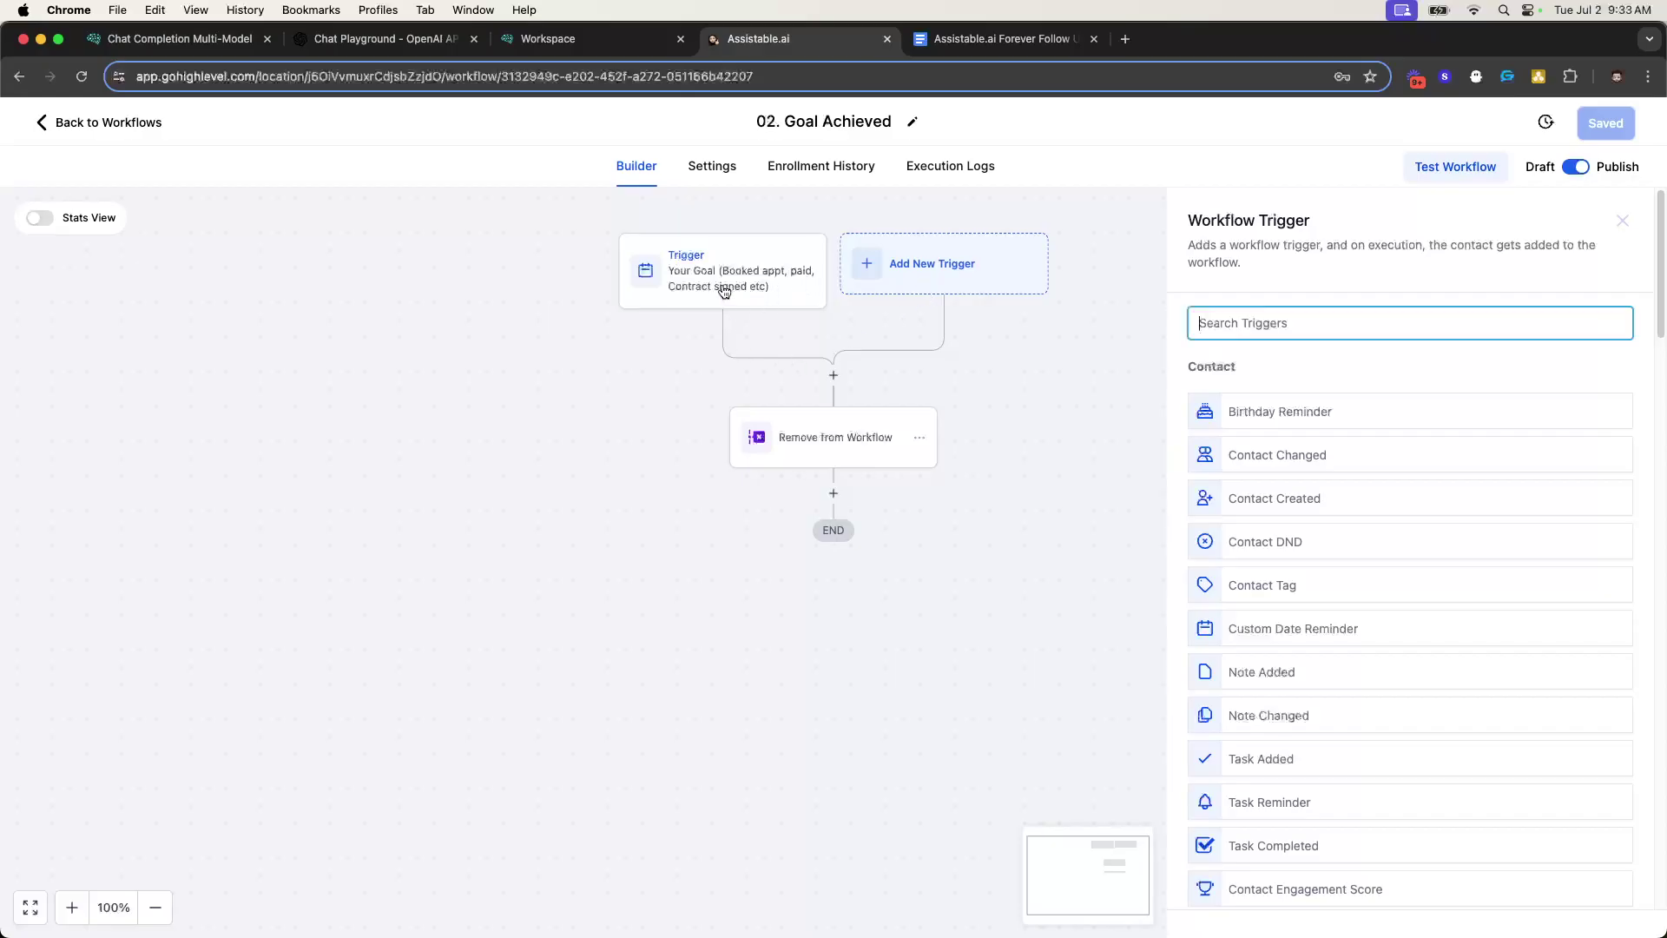
left_click(724, 293)
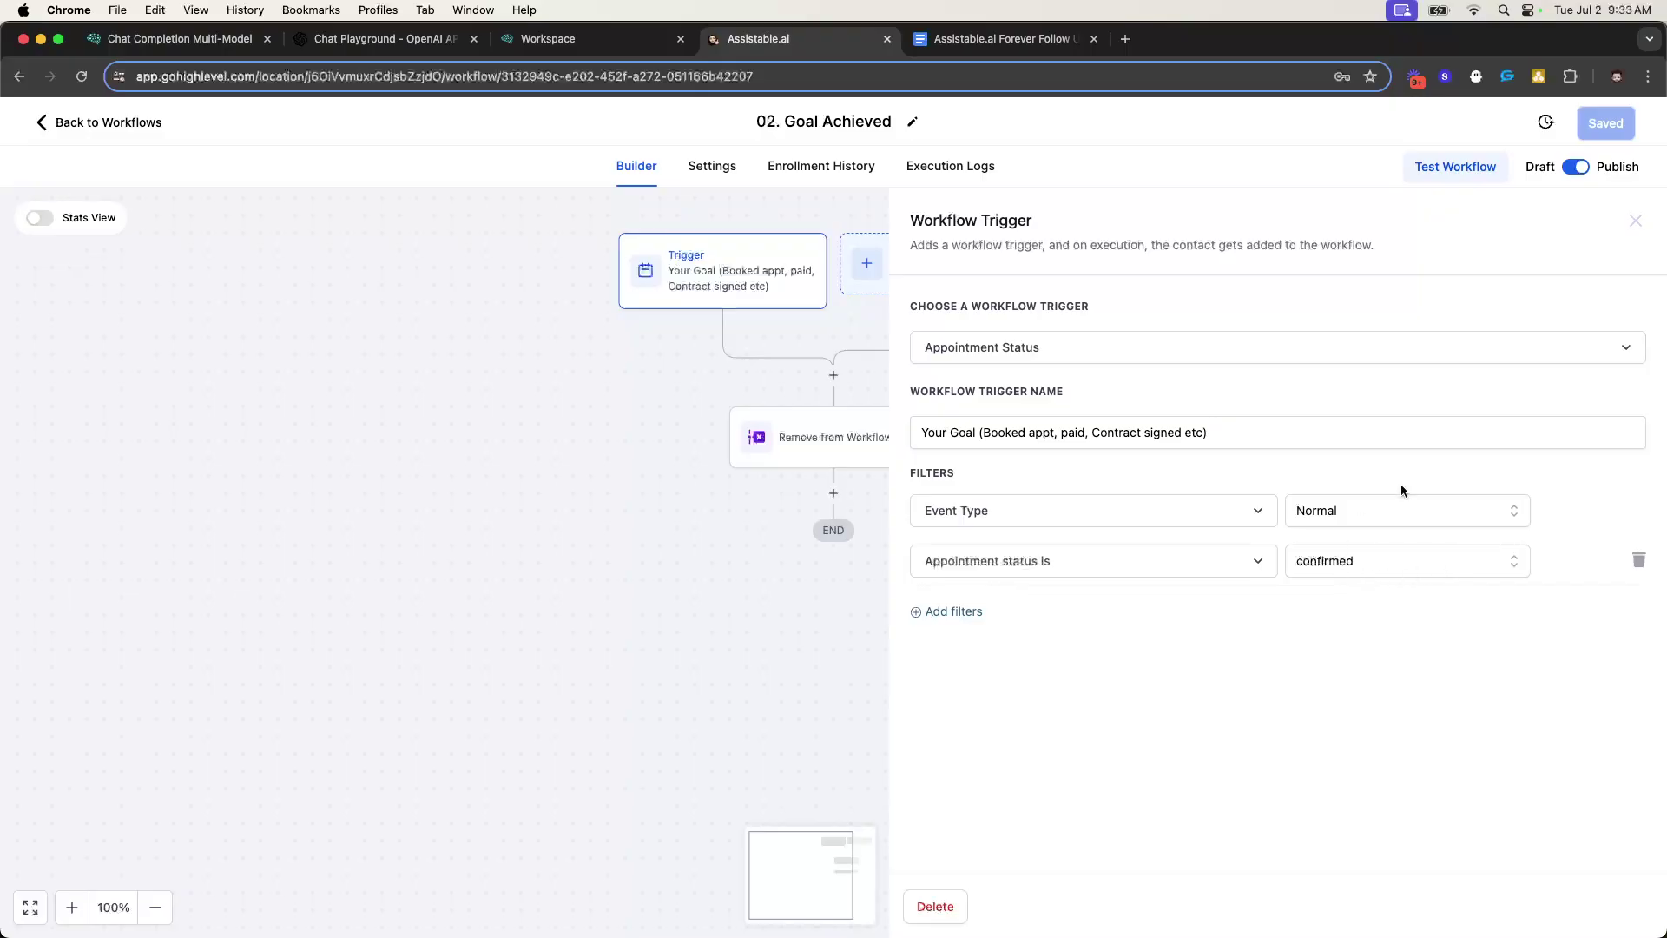
left_click(1636, 221)
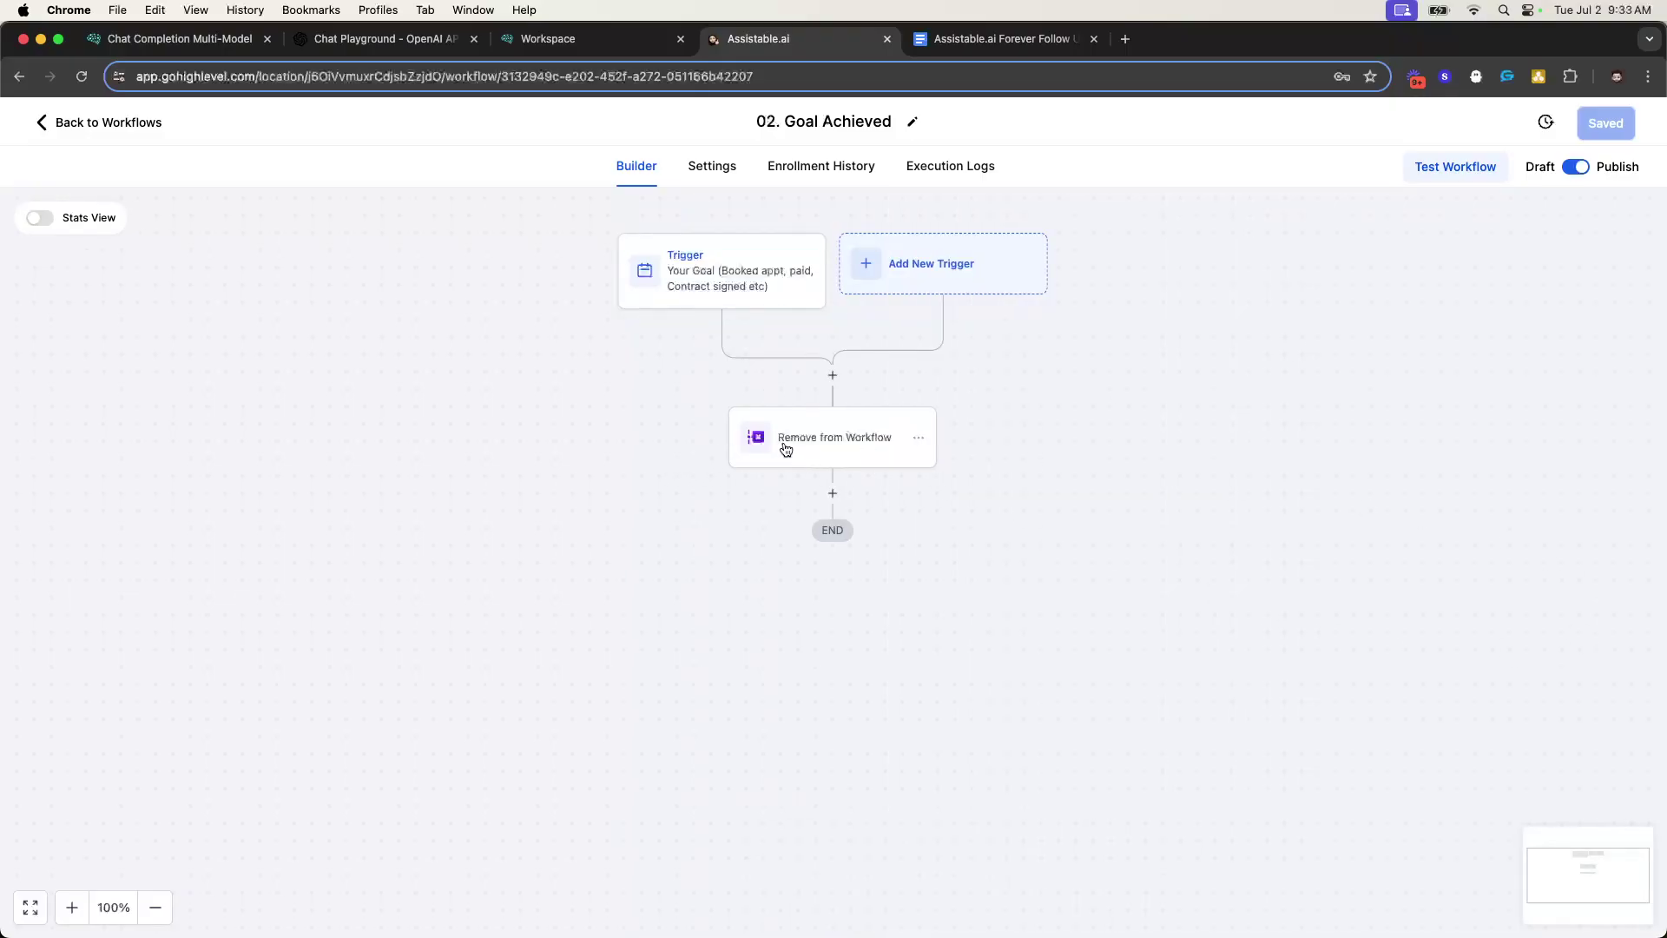
left_click(786, 449)
left_click(1636, 221)
- Go back to the workflow list and reread steps 1 and 6 of the walkthrough
left_click(151, 139)
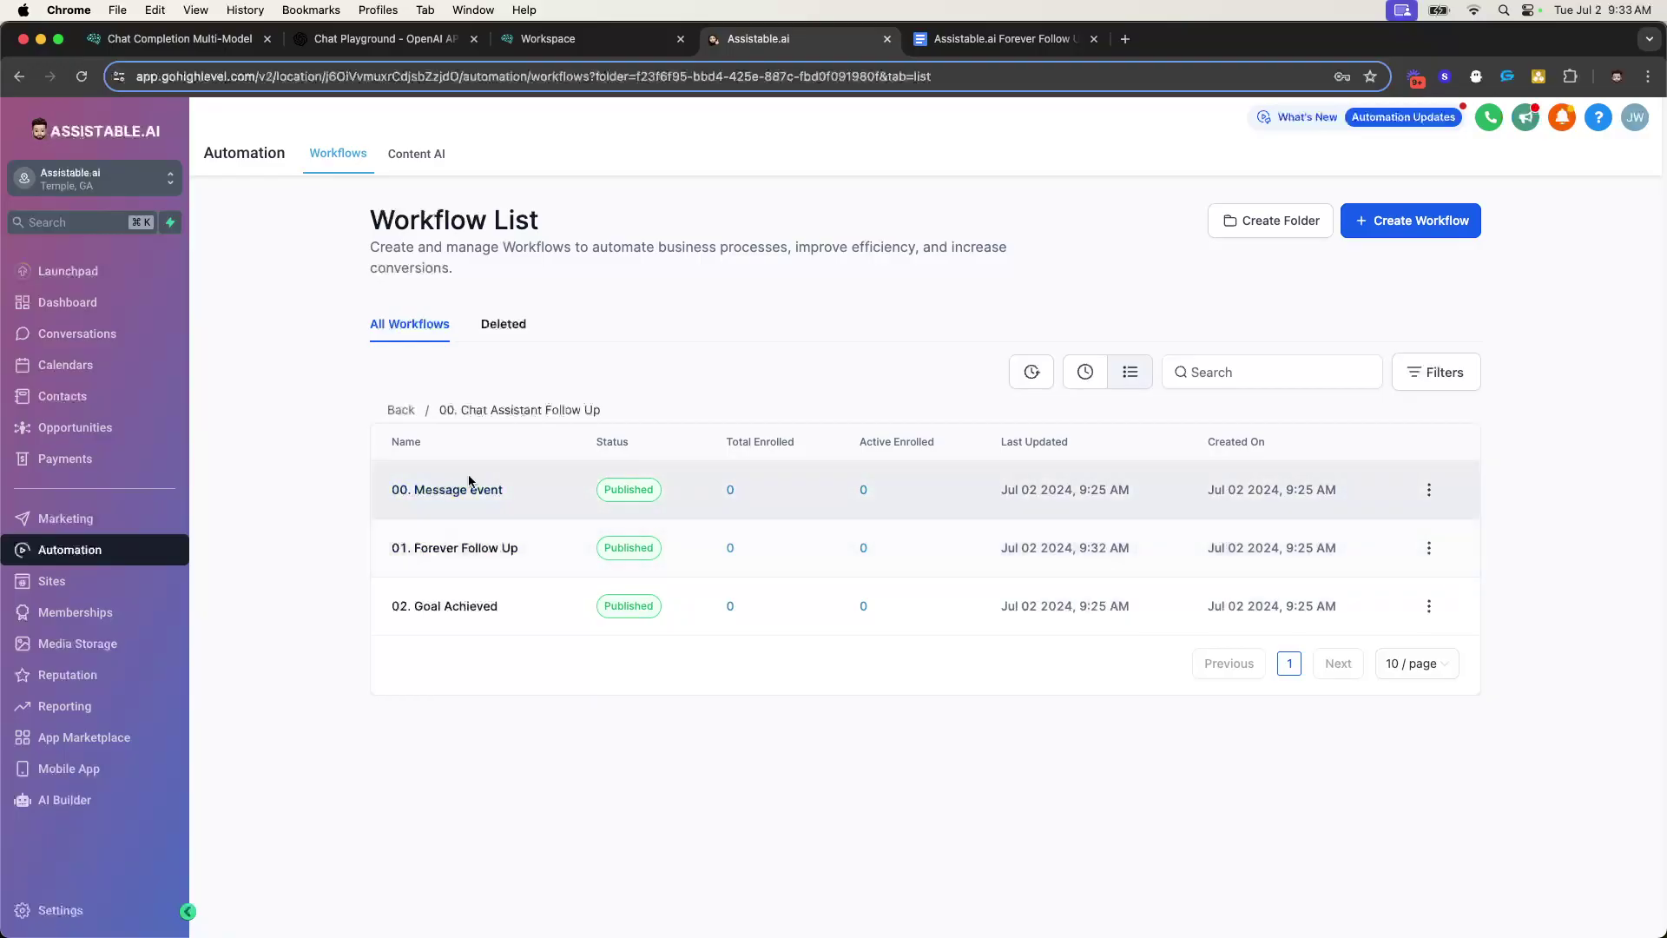
left_click(998, 39)
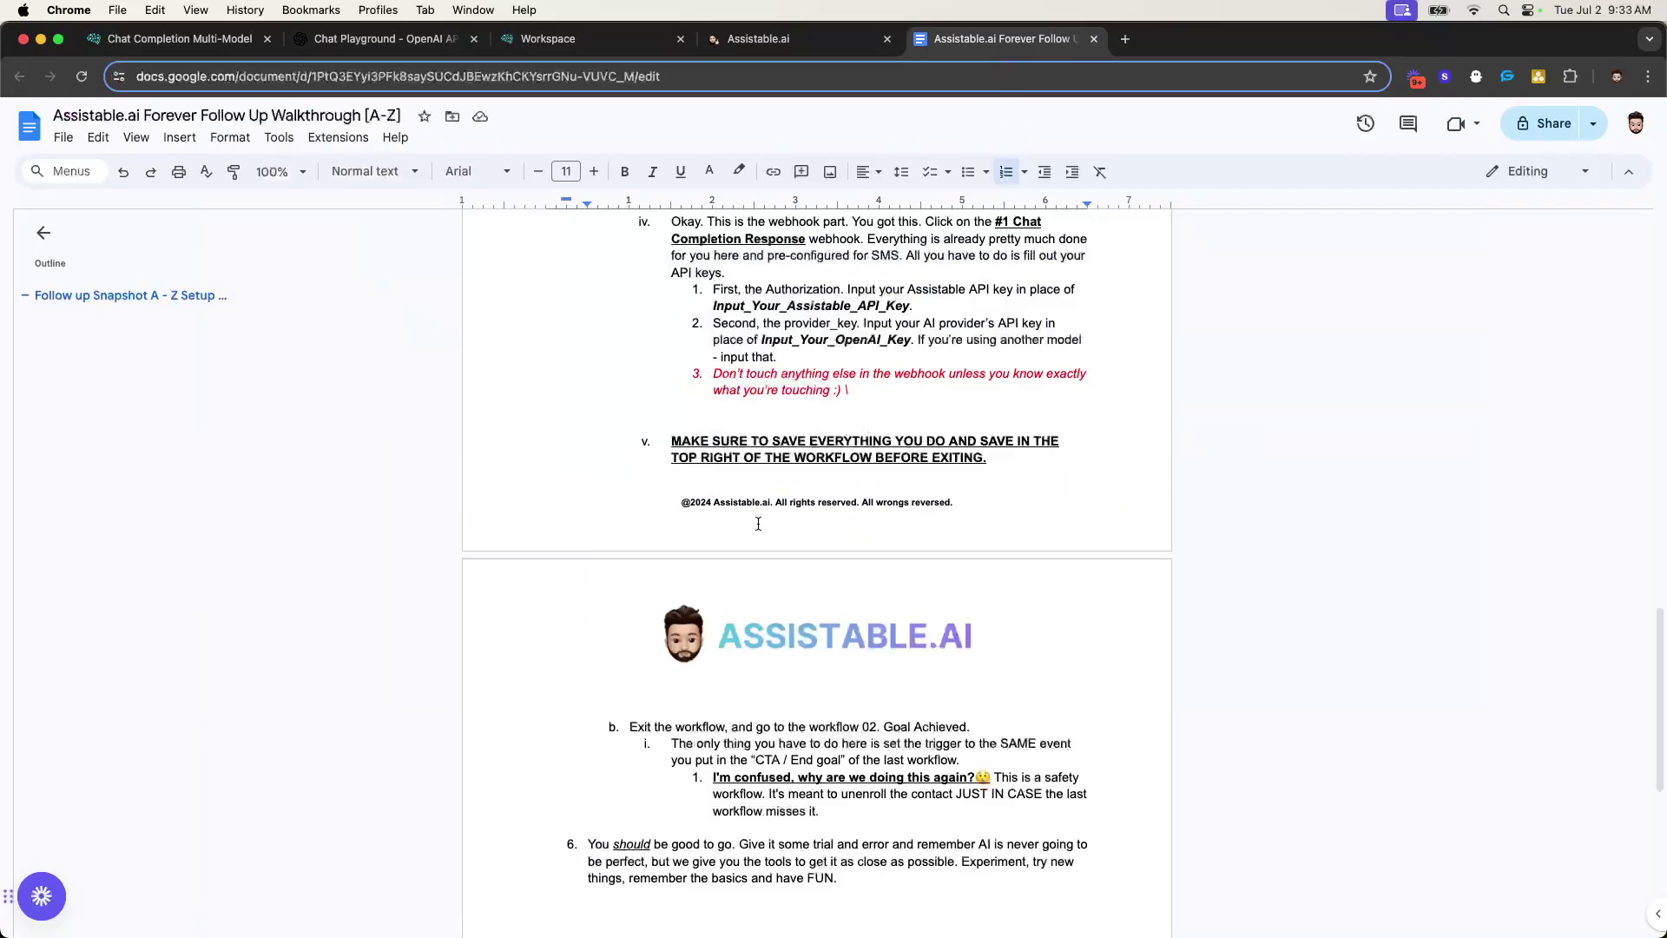
scroll(713, 506, "down", 4)
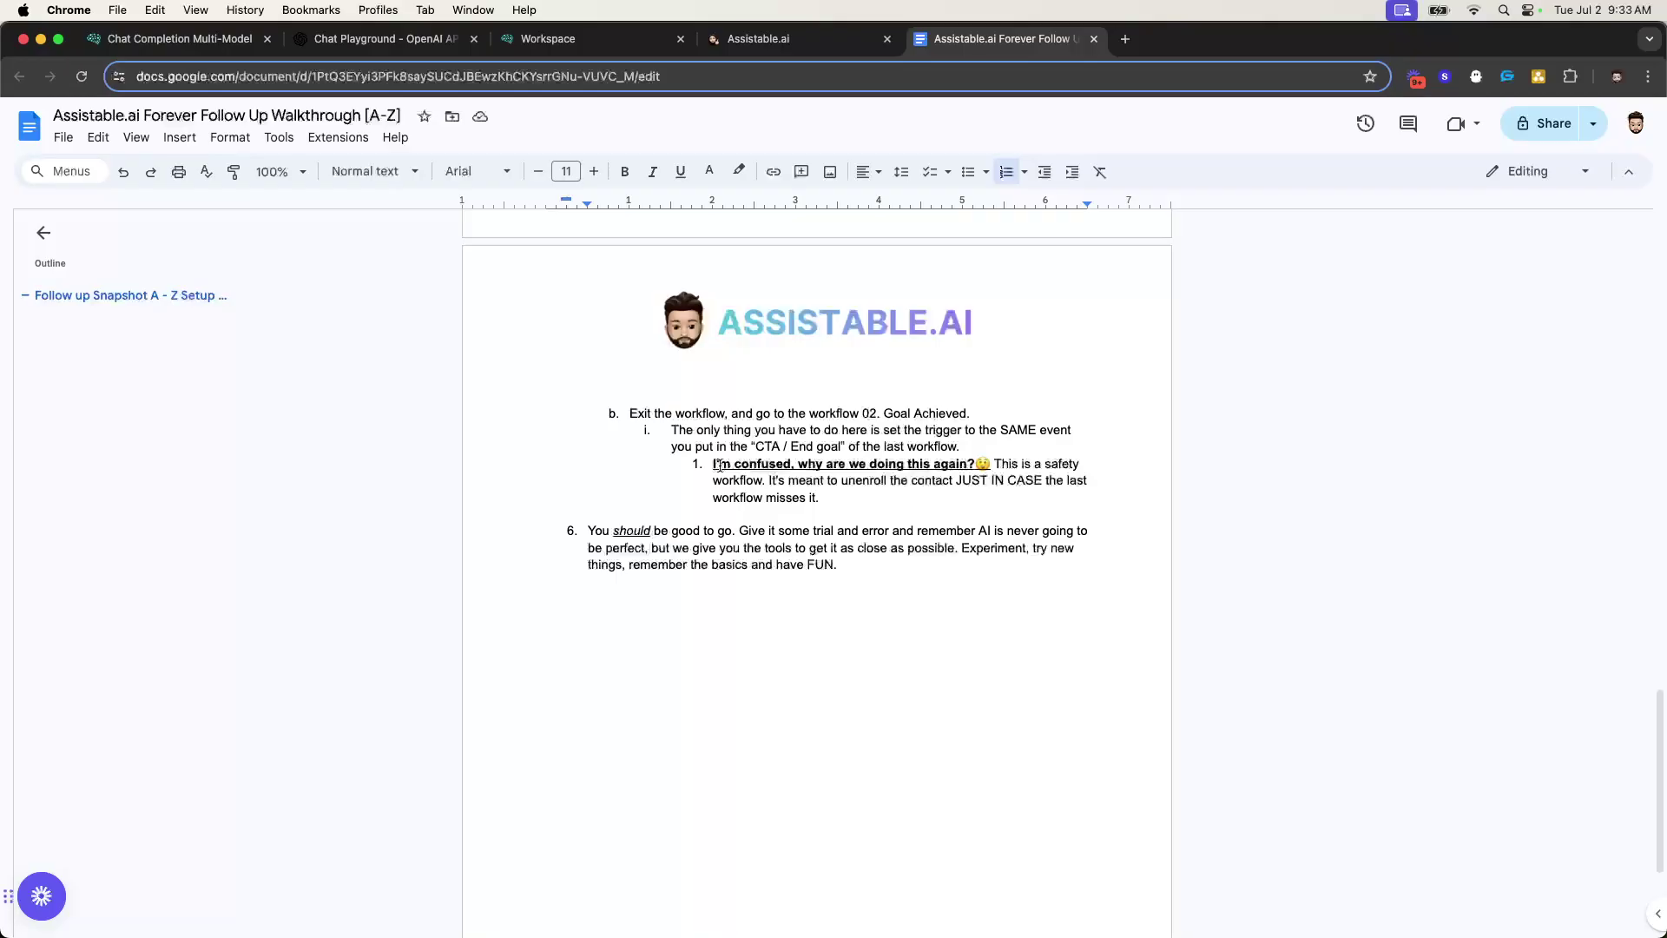
left_click_drag(705, 467, 818, 498)
left_click(816, 480)
left_click_drag(654, 530, 840, 565)
left_click(869, 547)
left_click(741, 37)
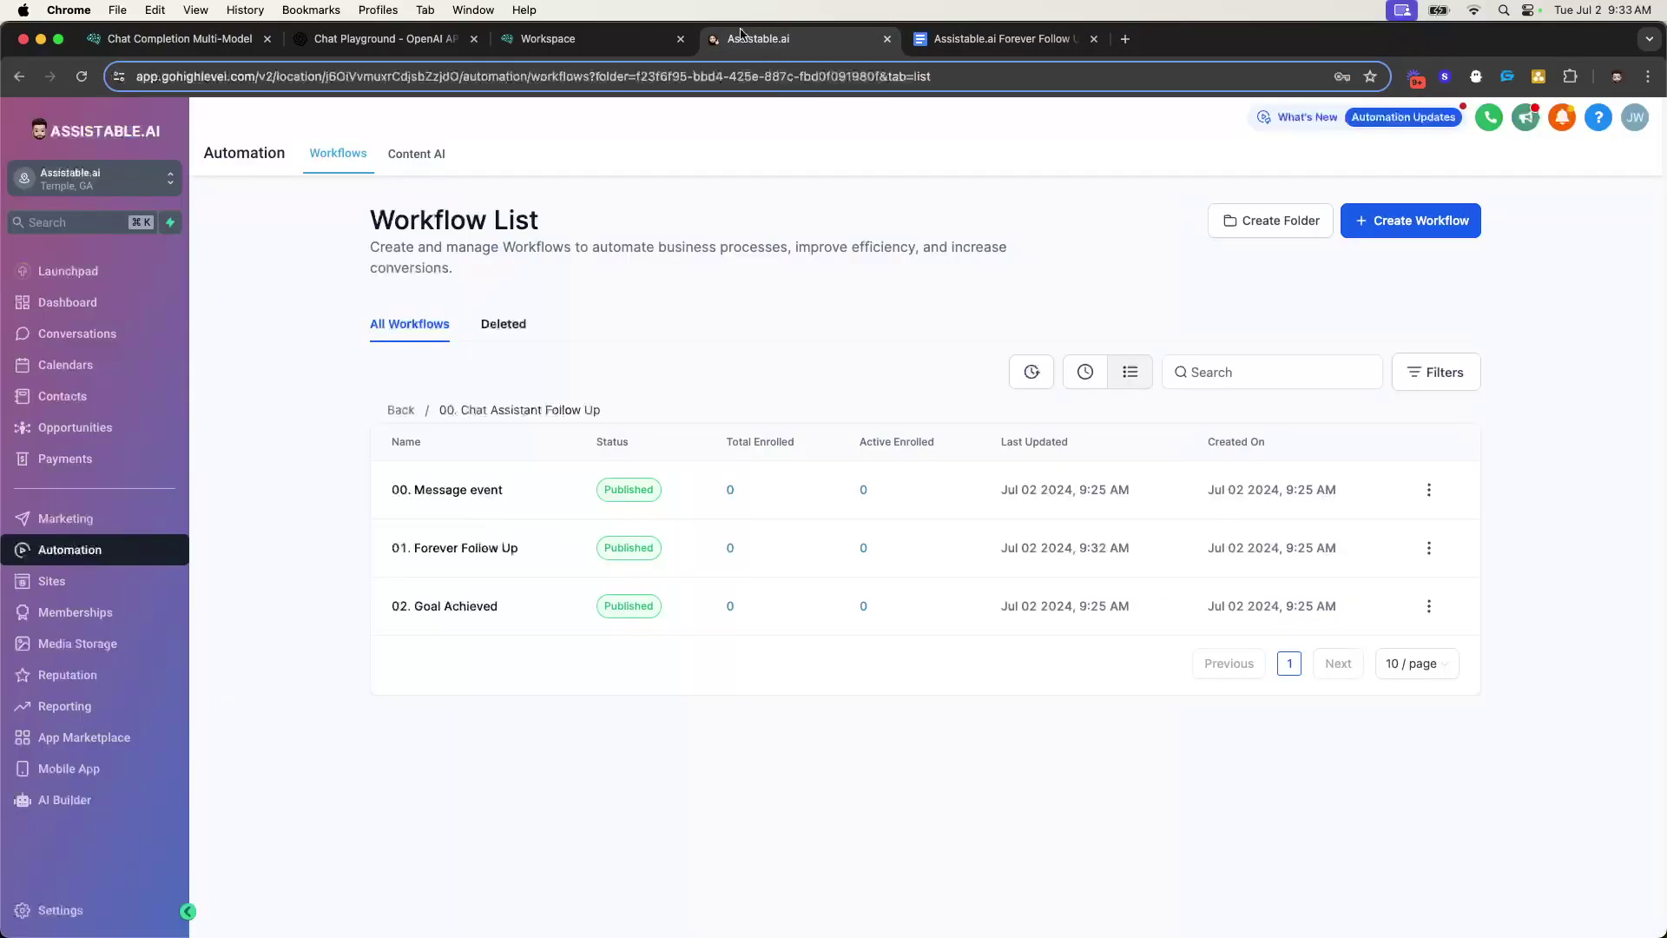
- Start a new contact and fill in the first name, last name, e-mail and phone number
left_click(130, 404)
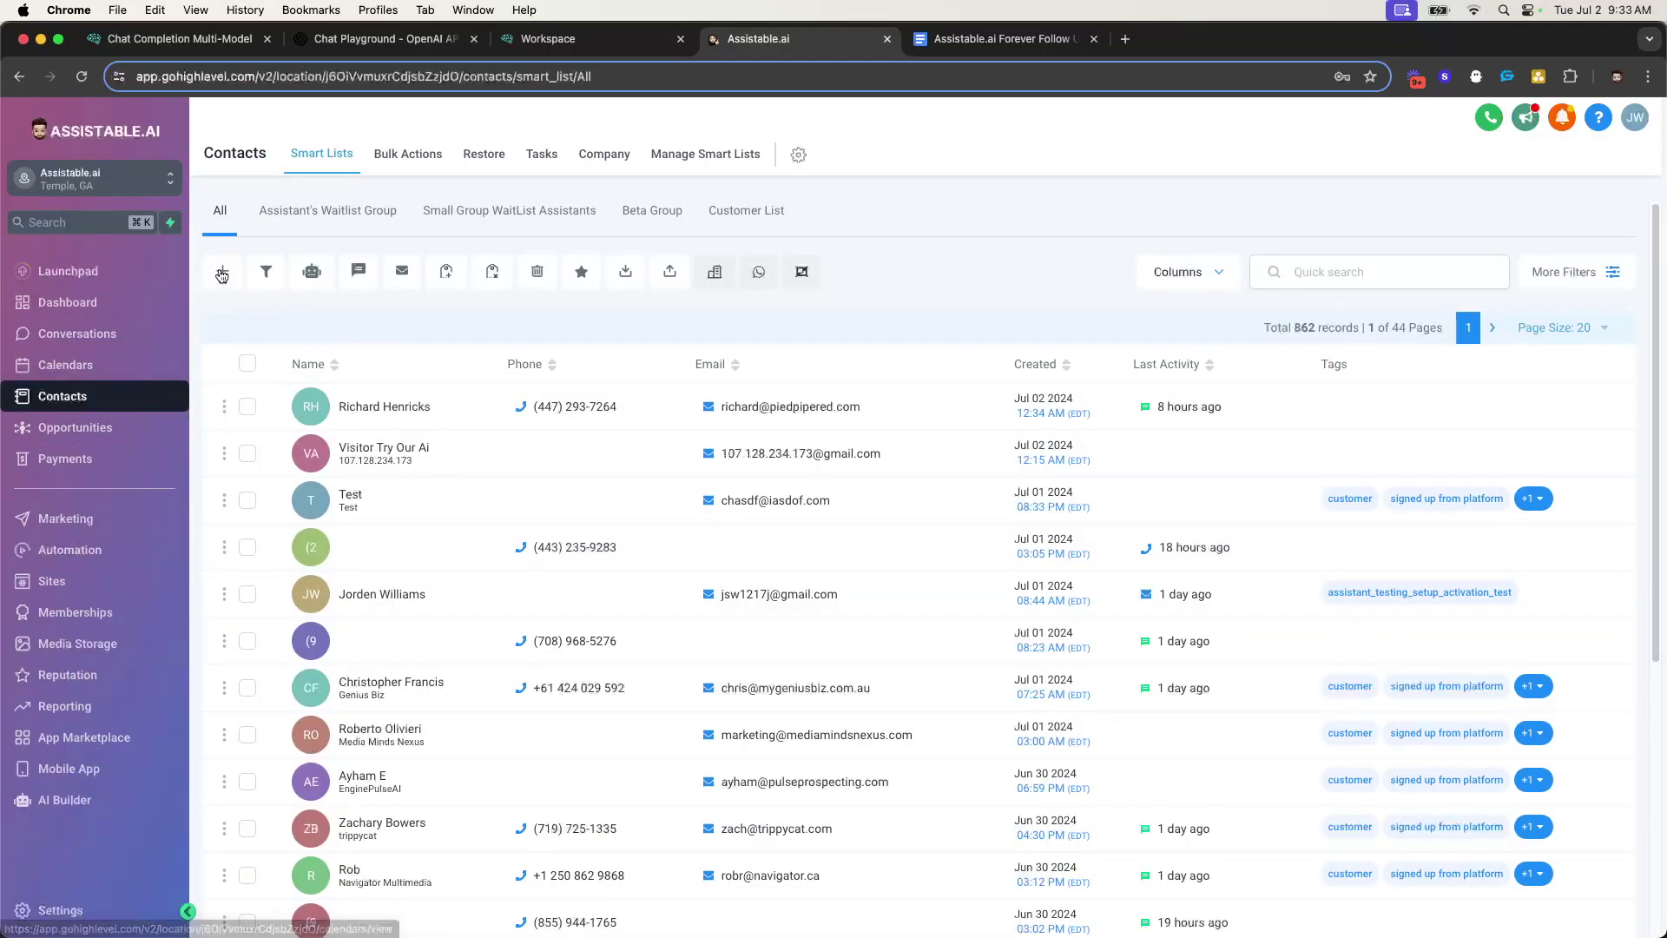
left_click(222, 271)
left_click(661, 422)
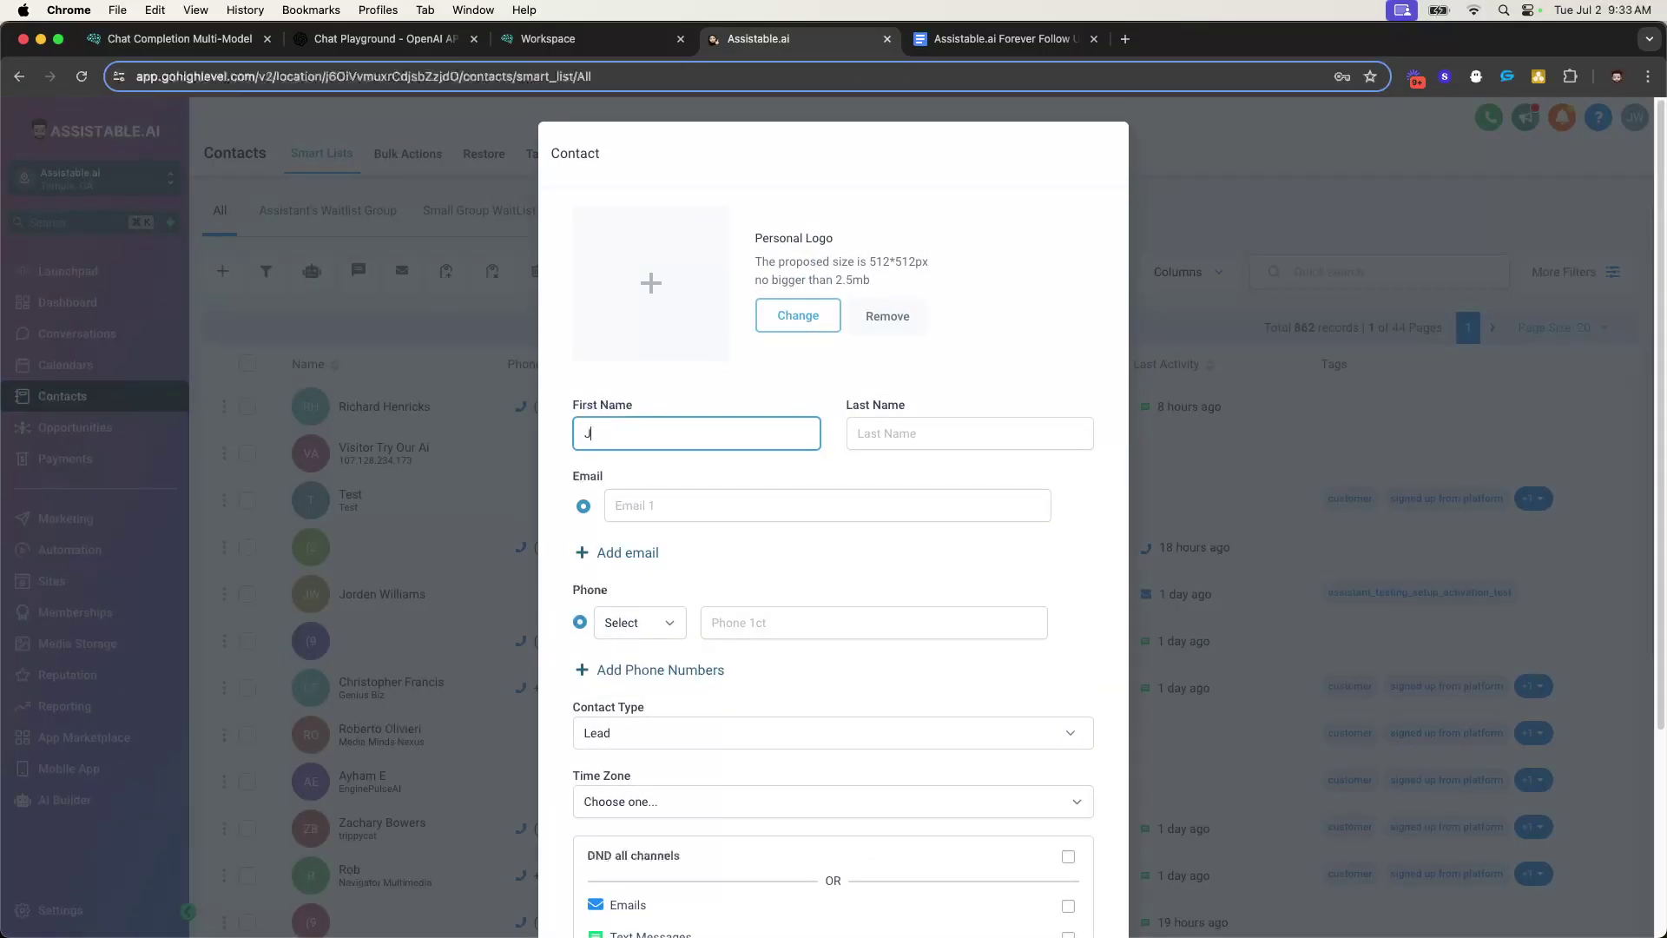
key("Tab")
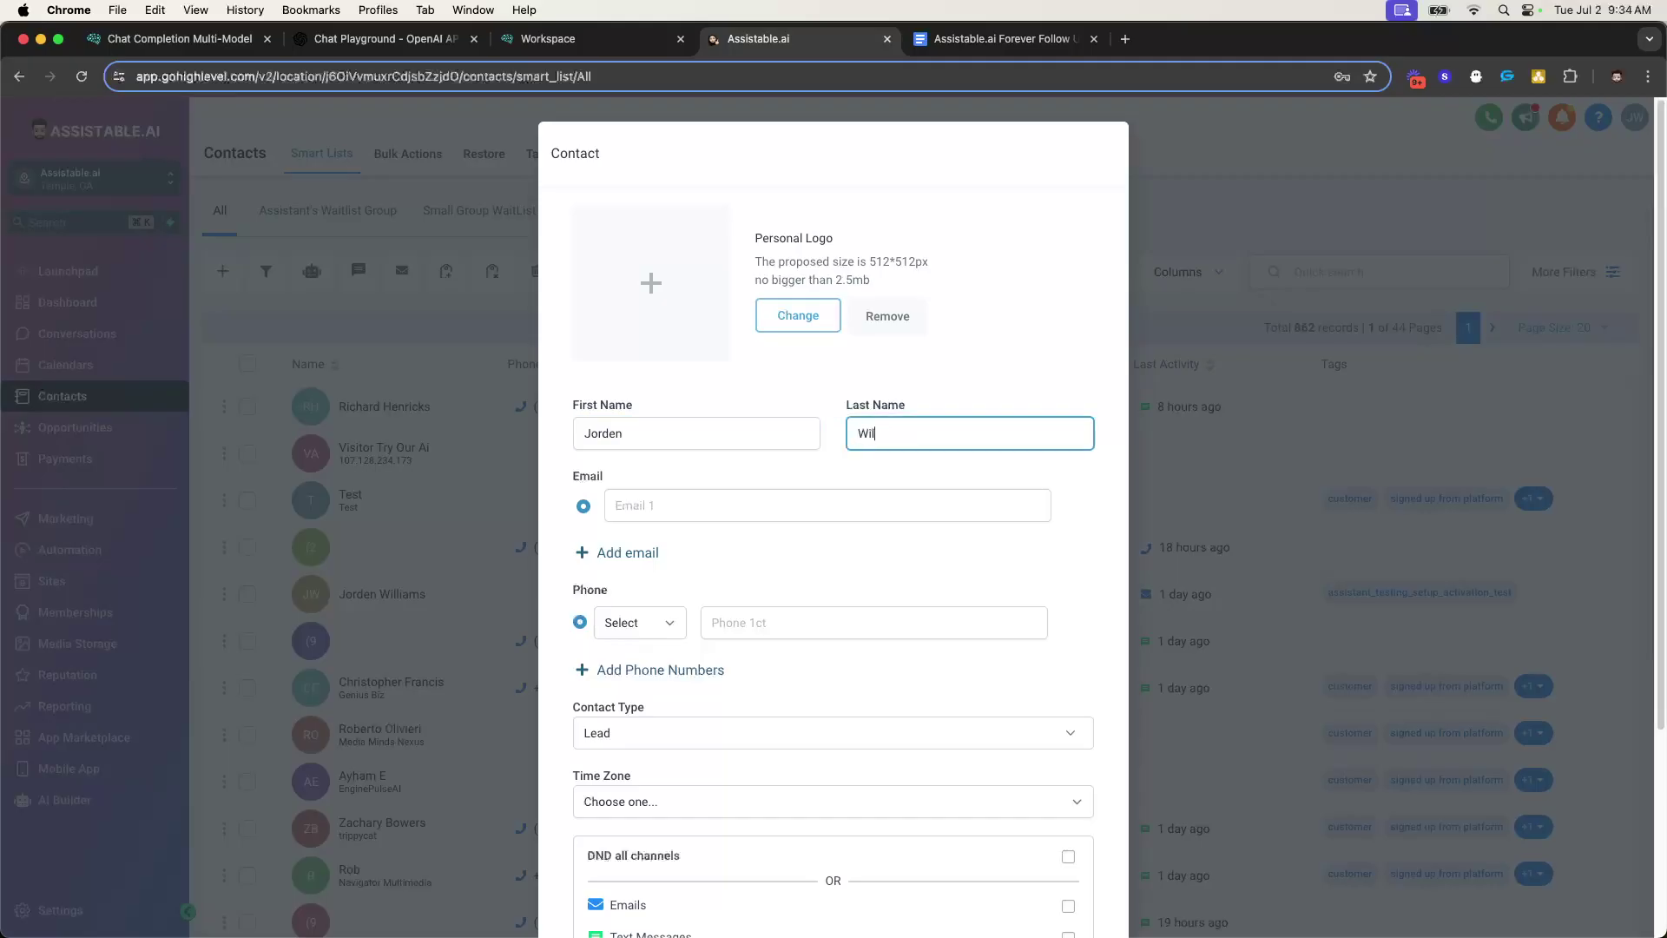
key("Tab")
type("jor")
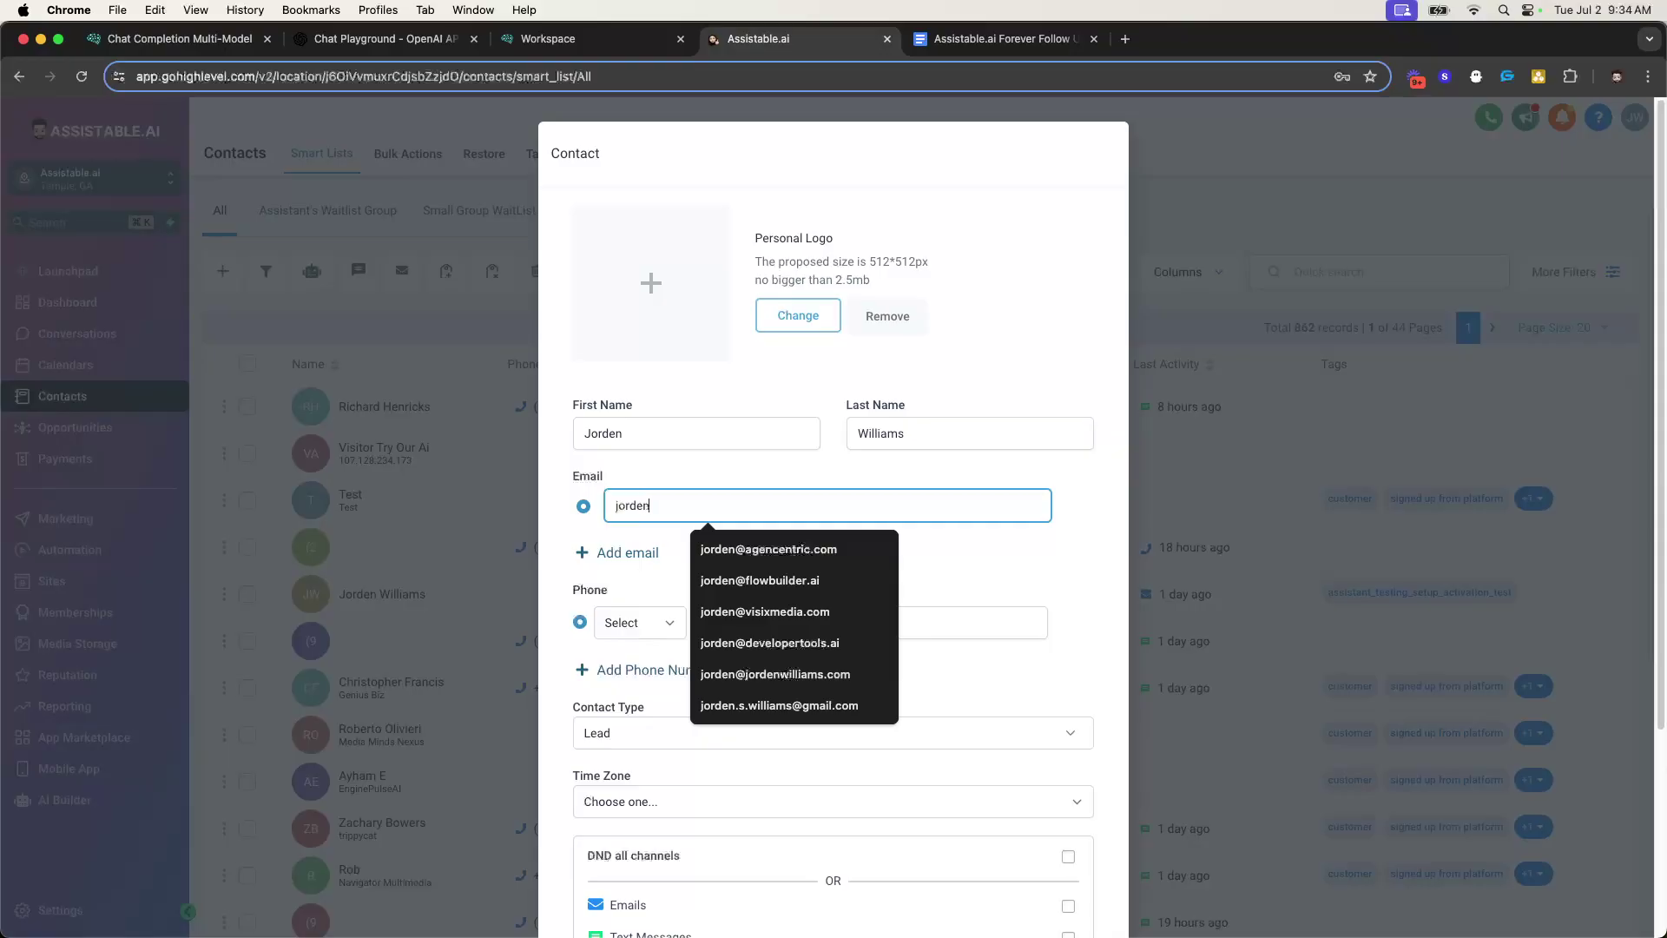
left_click(689, 497)
key("Down")
key("Return")
left_click(781, 623)
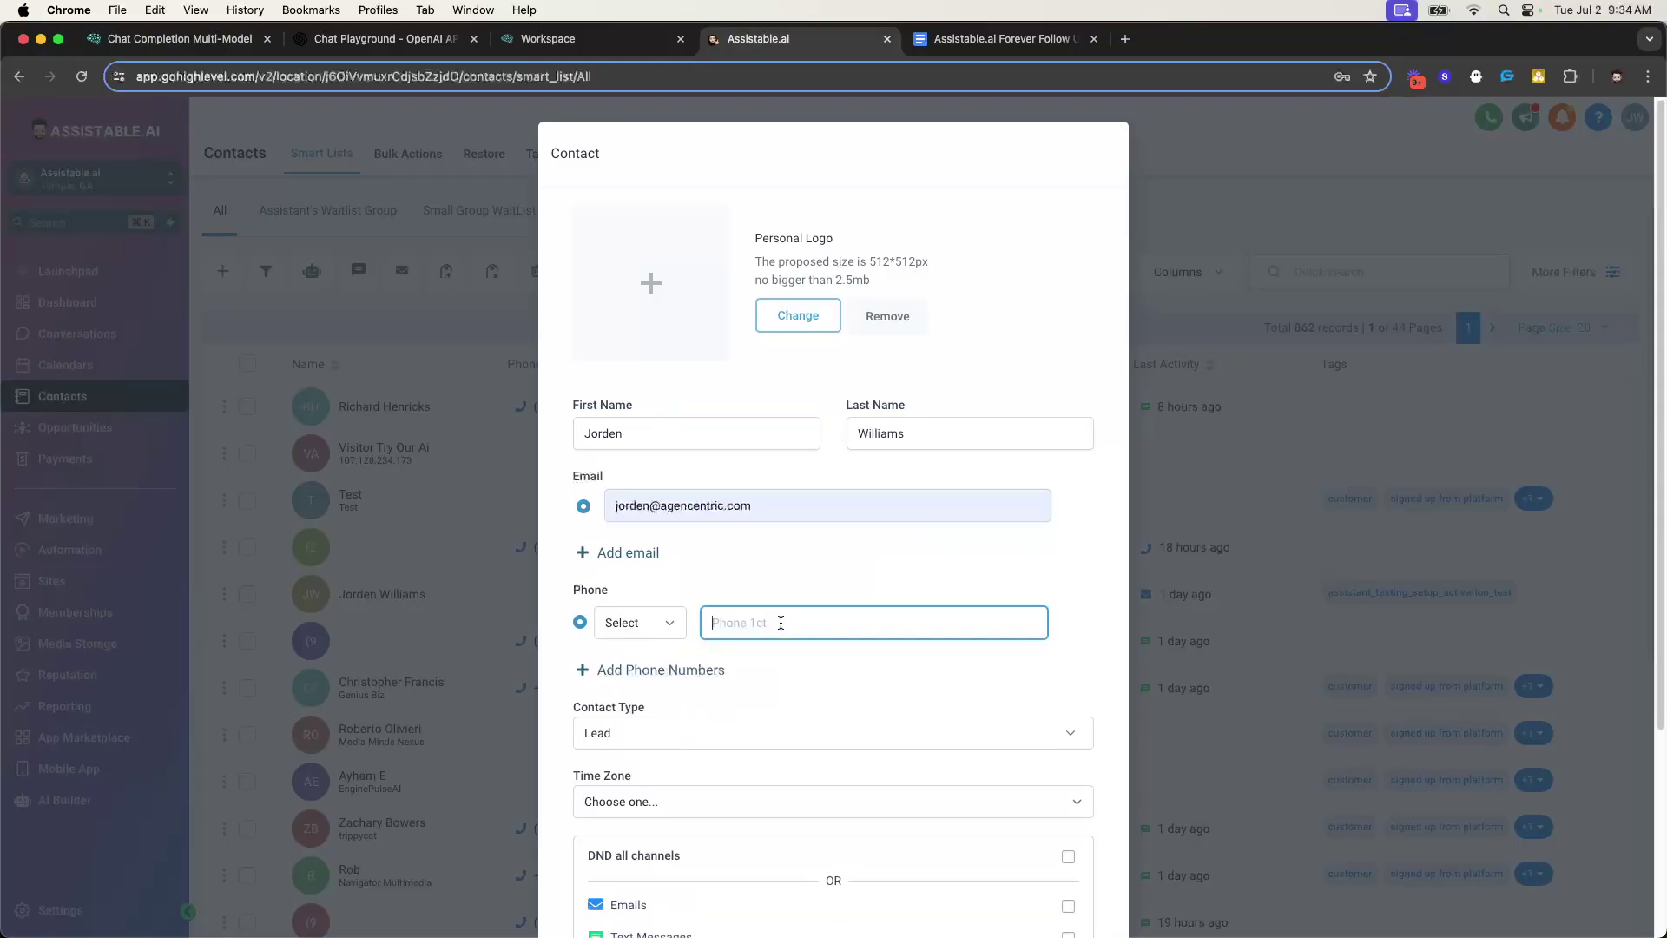
- Save the new lead contact
scroll(979, 591, "down", 5)
left_click(1046, 862)
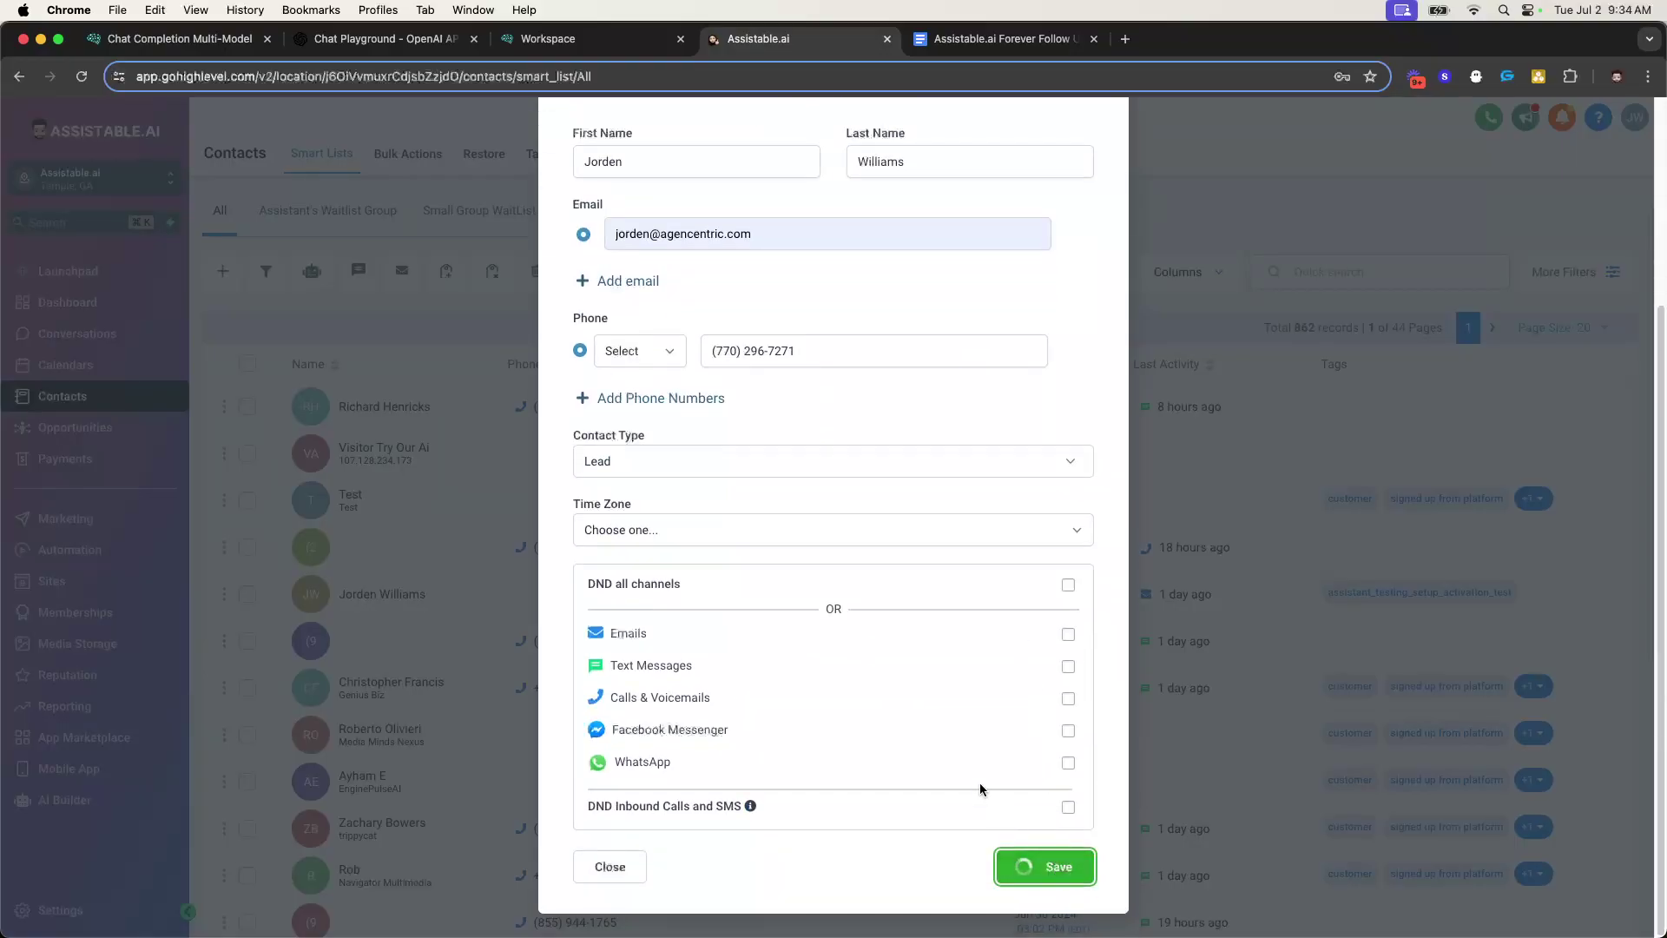
scroll(418, 566, "down", 10)
scroll(297, 517, "up", 5)
scroll(297, 517, "down", 3)
left_click(269, 504)
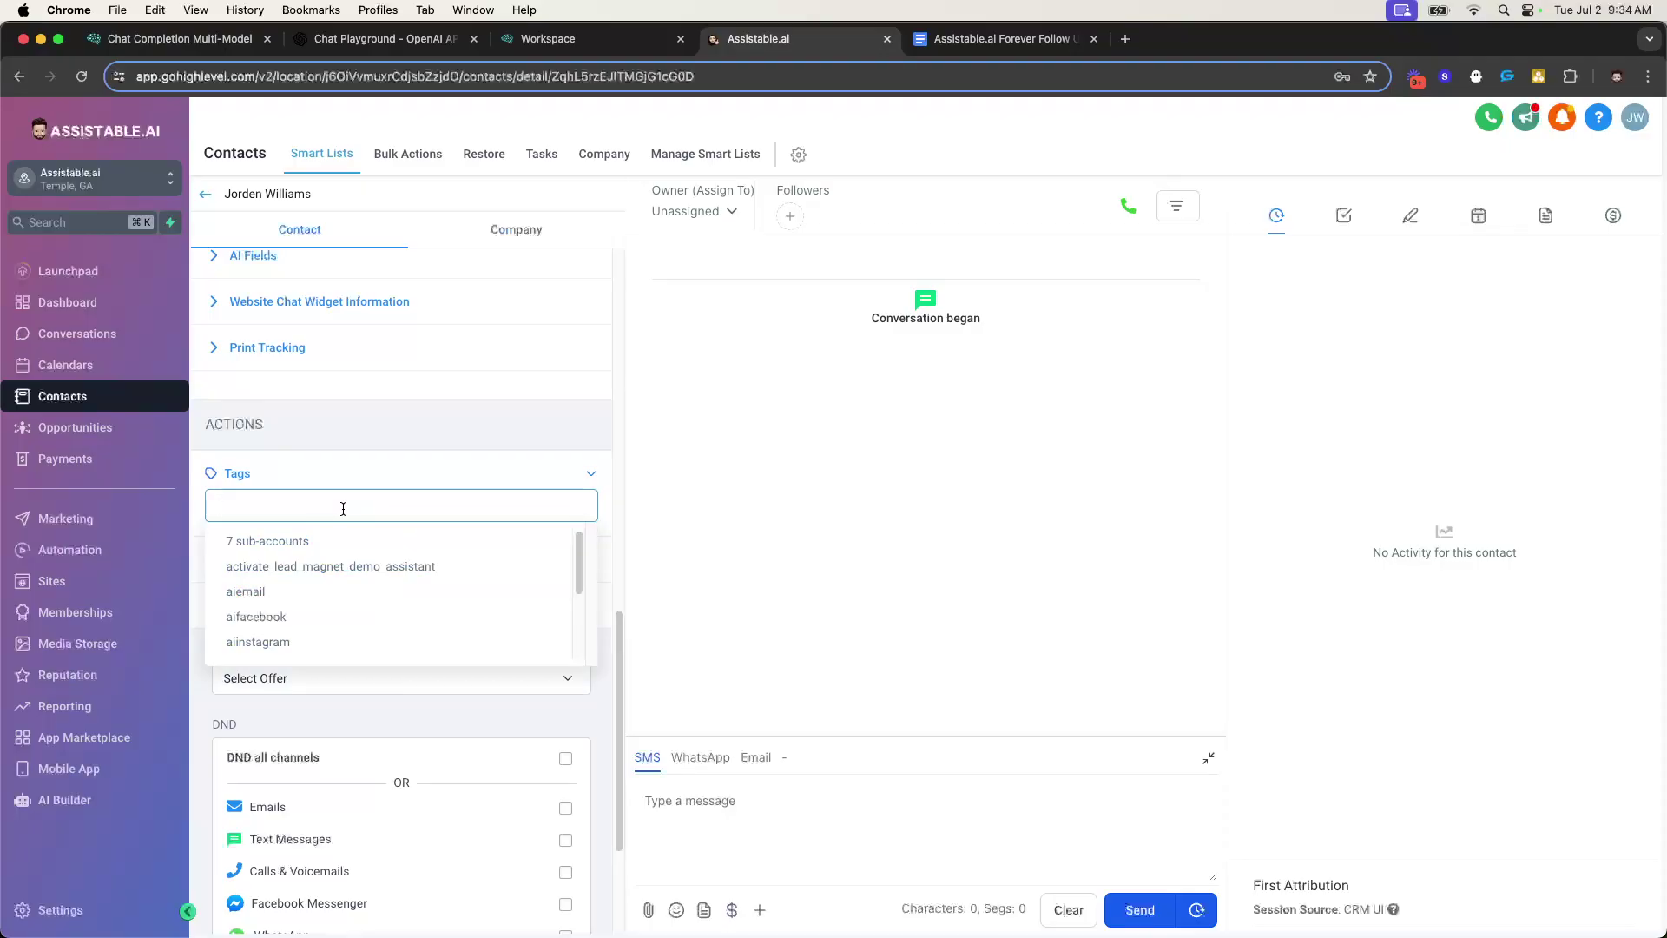
- Add the assistant_testing_setup_activation_test tag to the contact
scroll(305, 608, "down", 2)
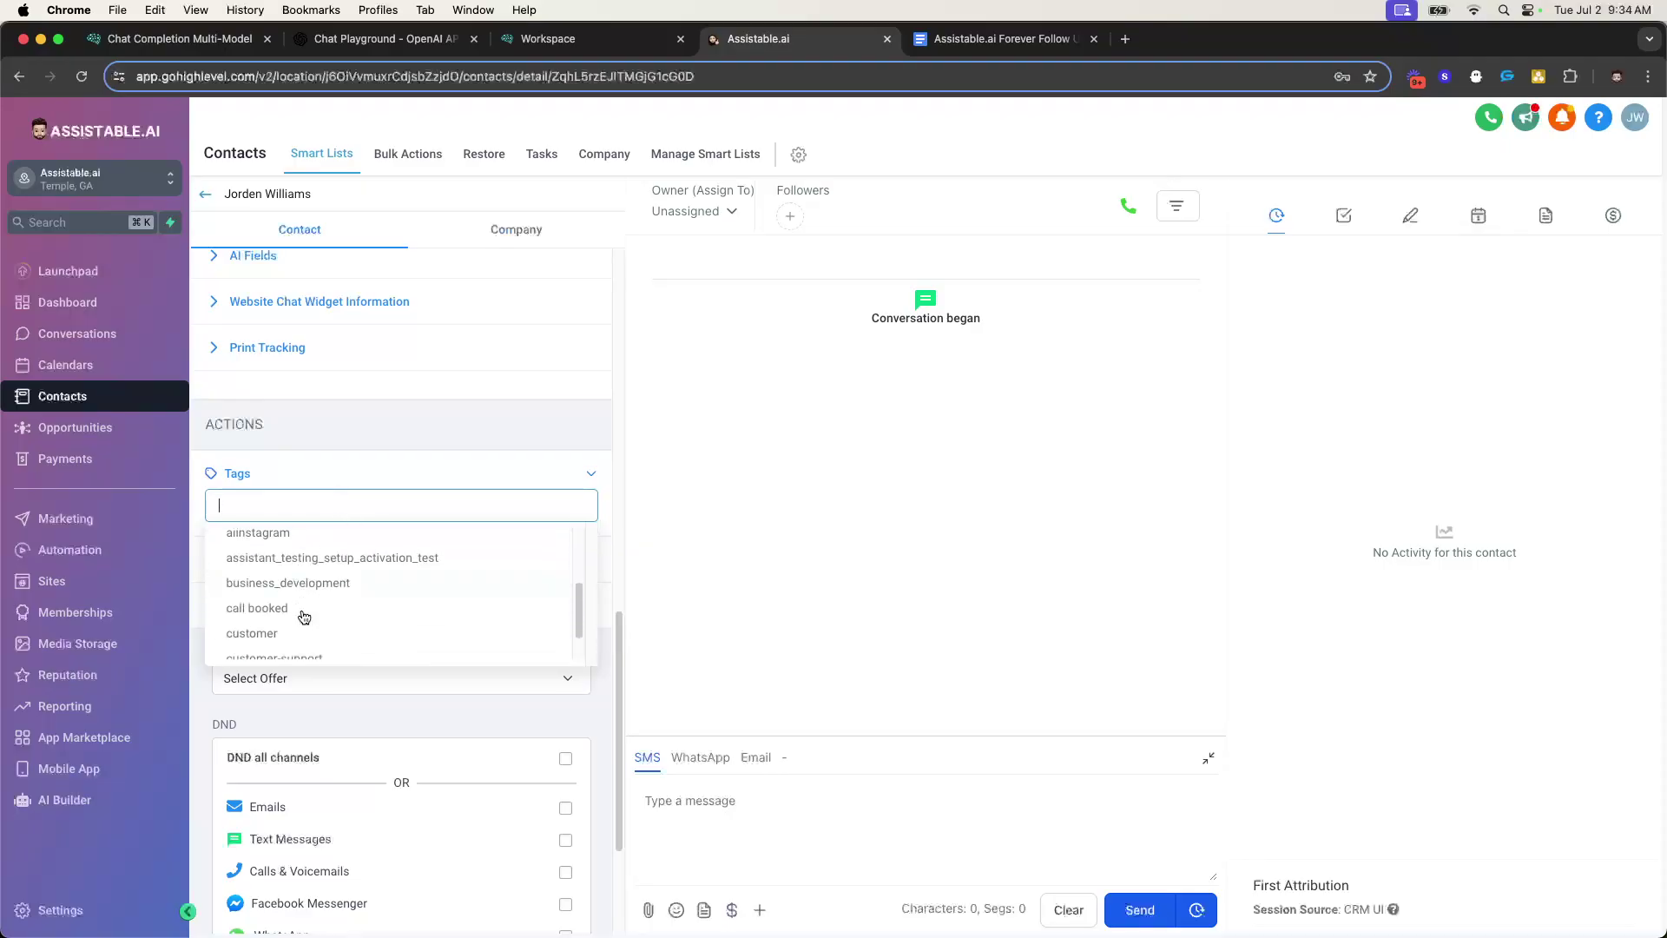
left_click(327, 558)
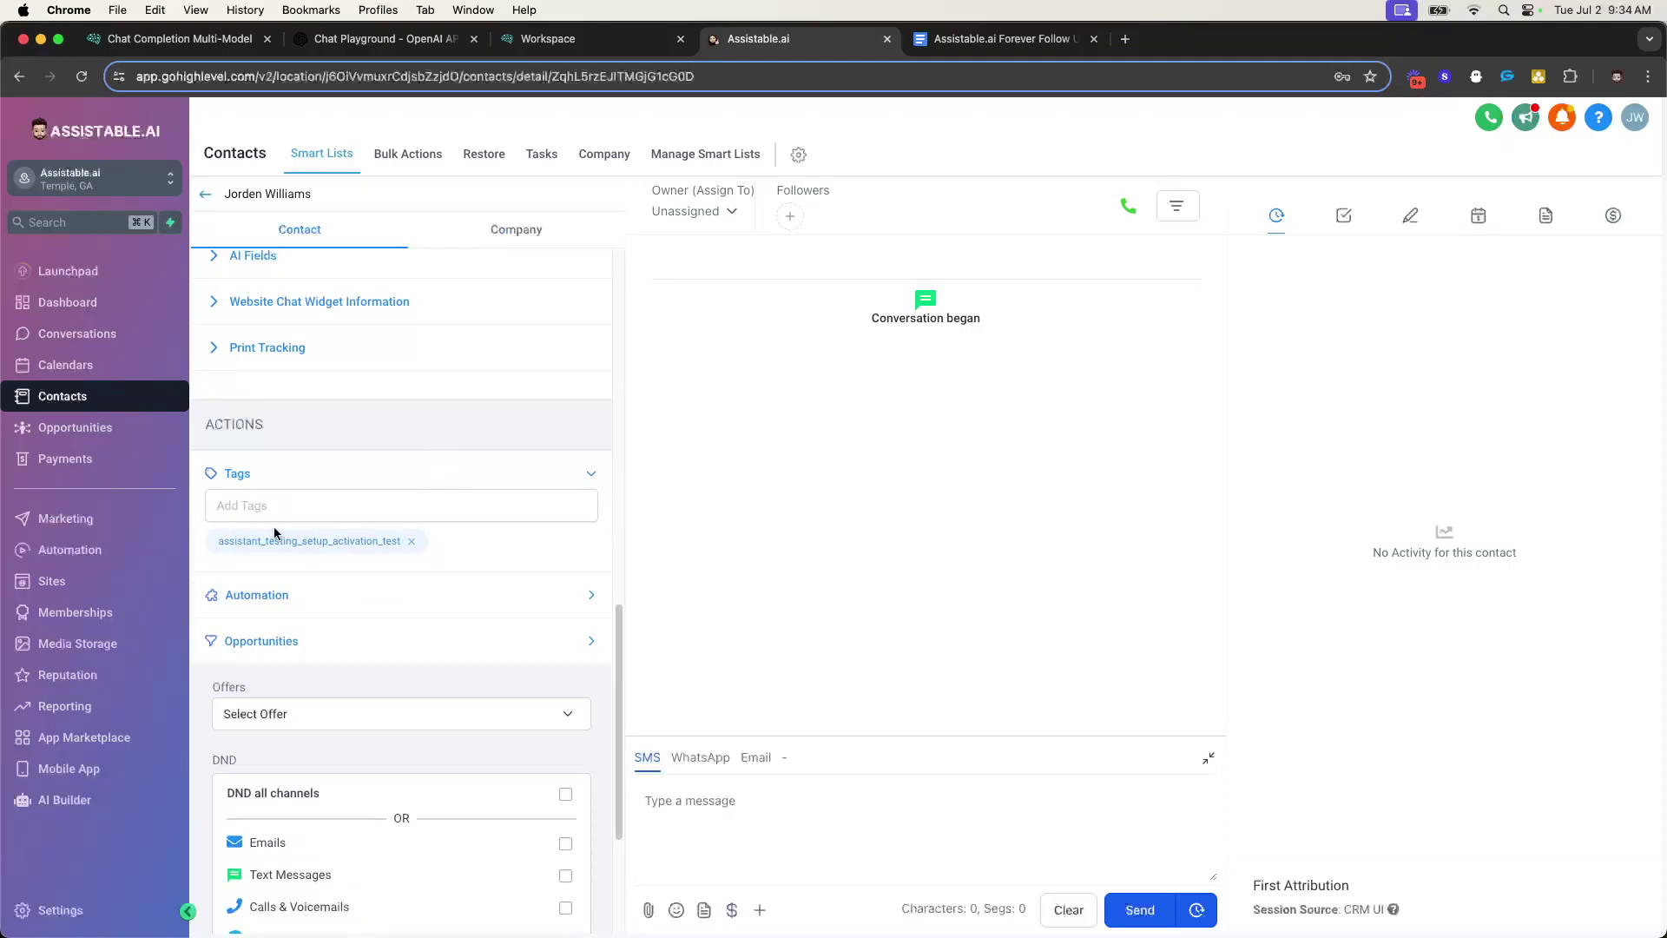
left_click_drag(226, 543, 388, 540)
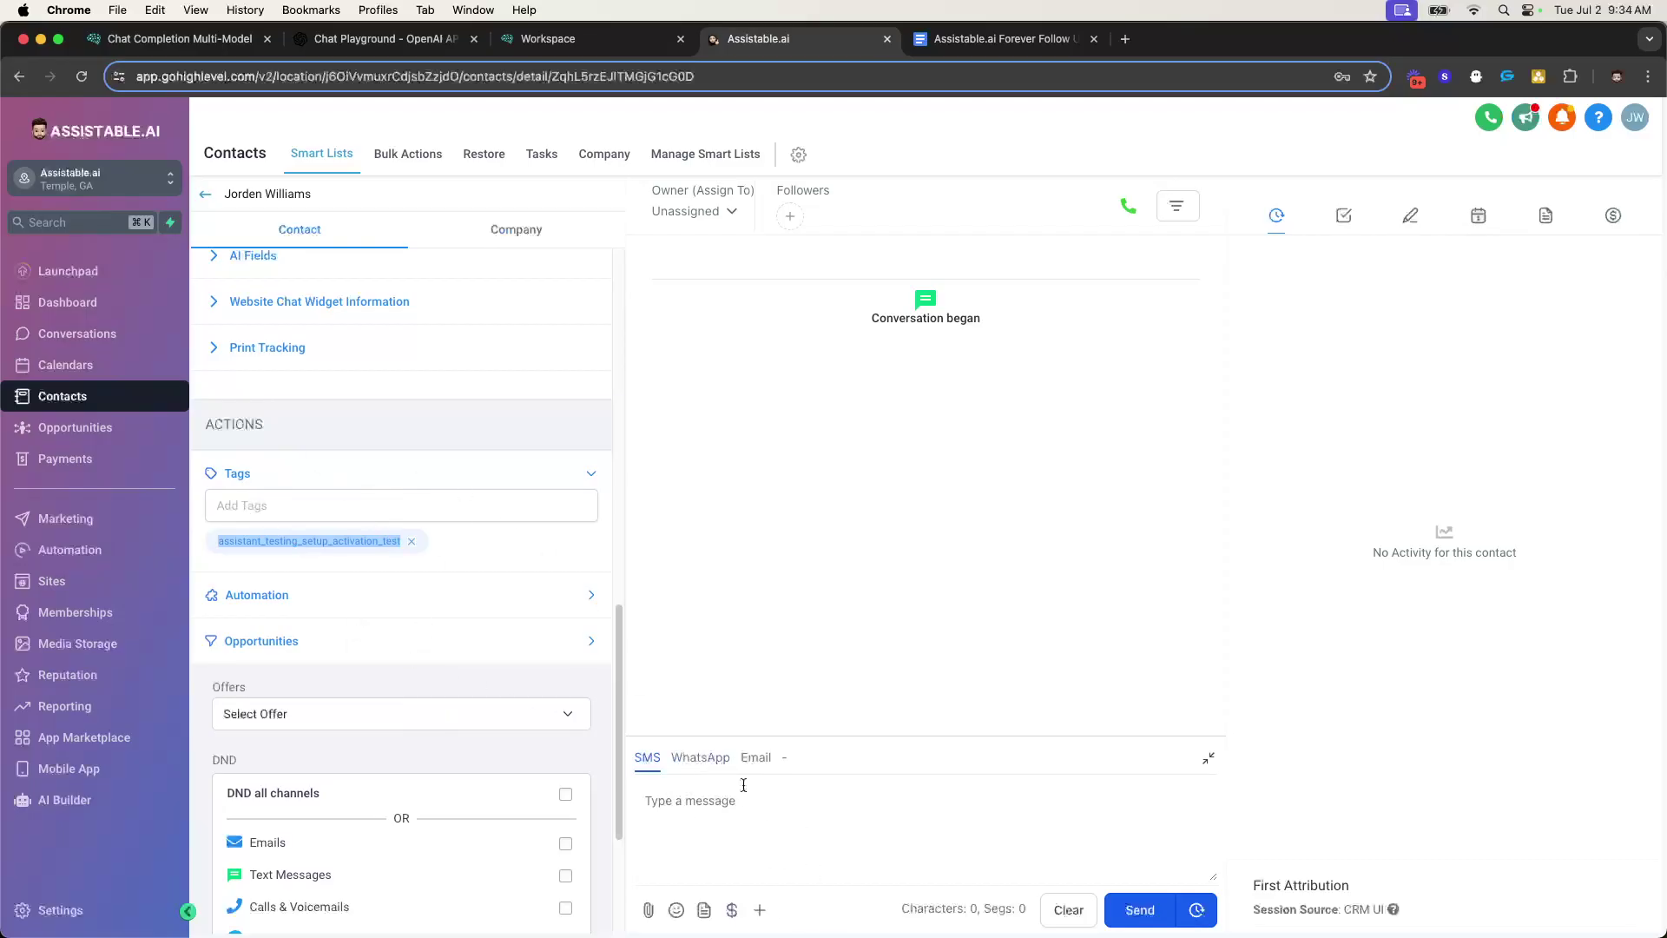
- Send an SMS asking what caught their eye about the facebook form for AI, then copy the page URL
left_click(777, 821)
type("Hey Jor")
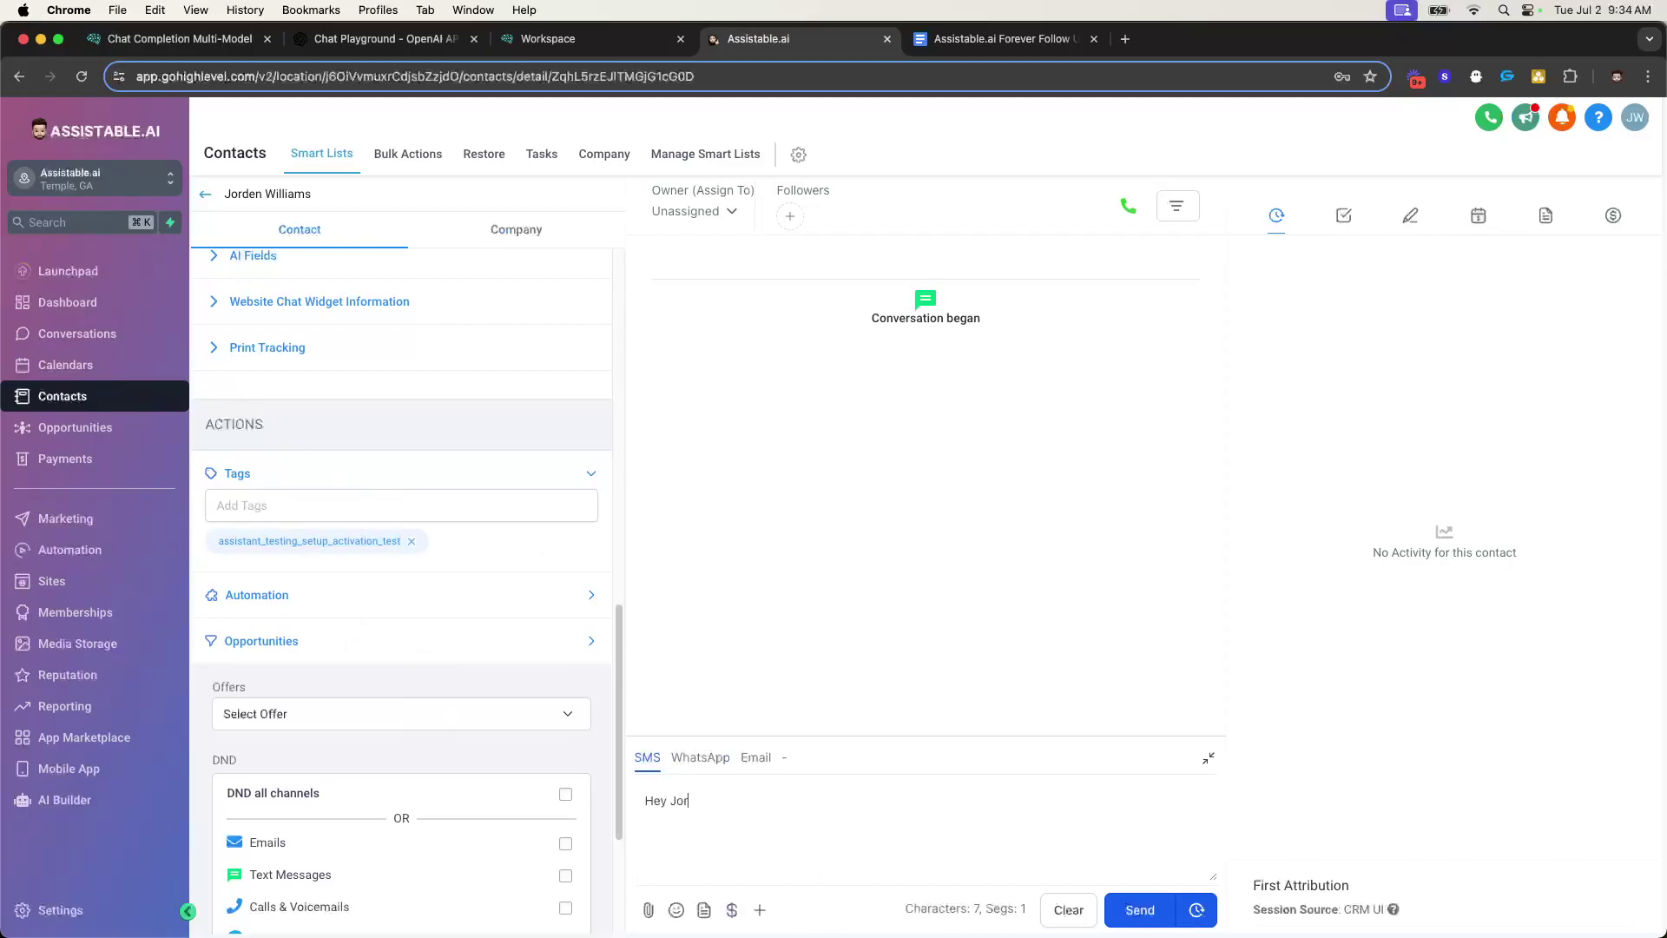
type("den, saw you filled out hte")
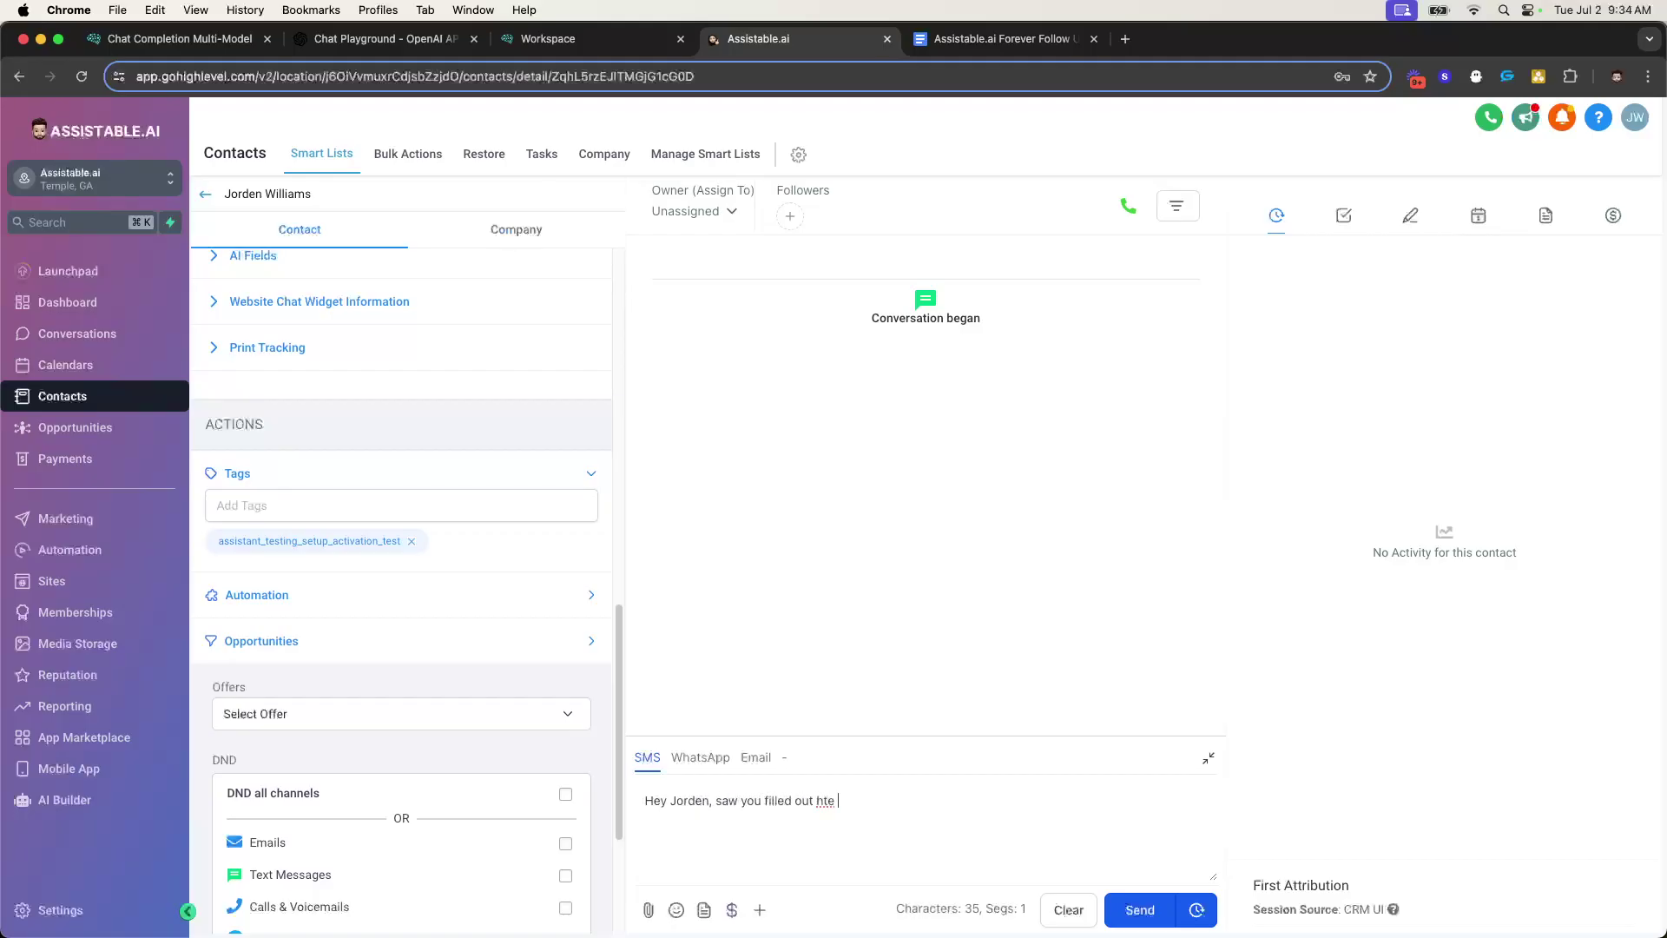
key("BackSpace")
key("BackSpace")
type("the facebook form for AI. What caught eye?")
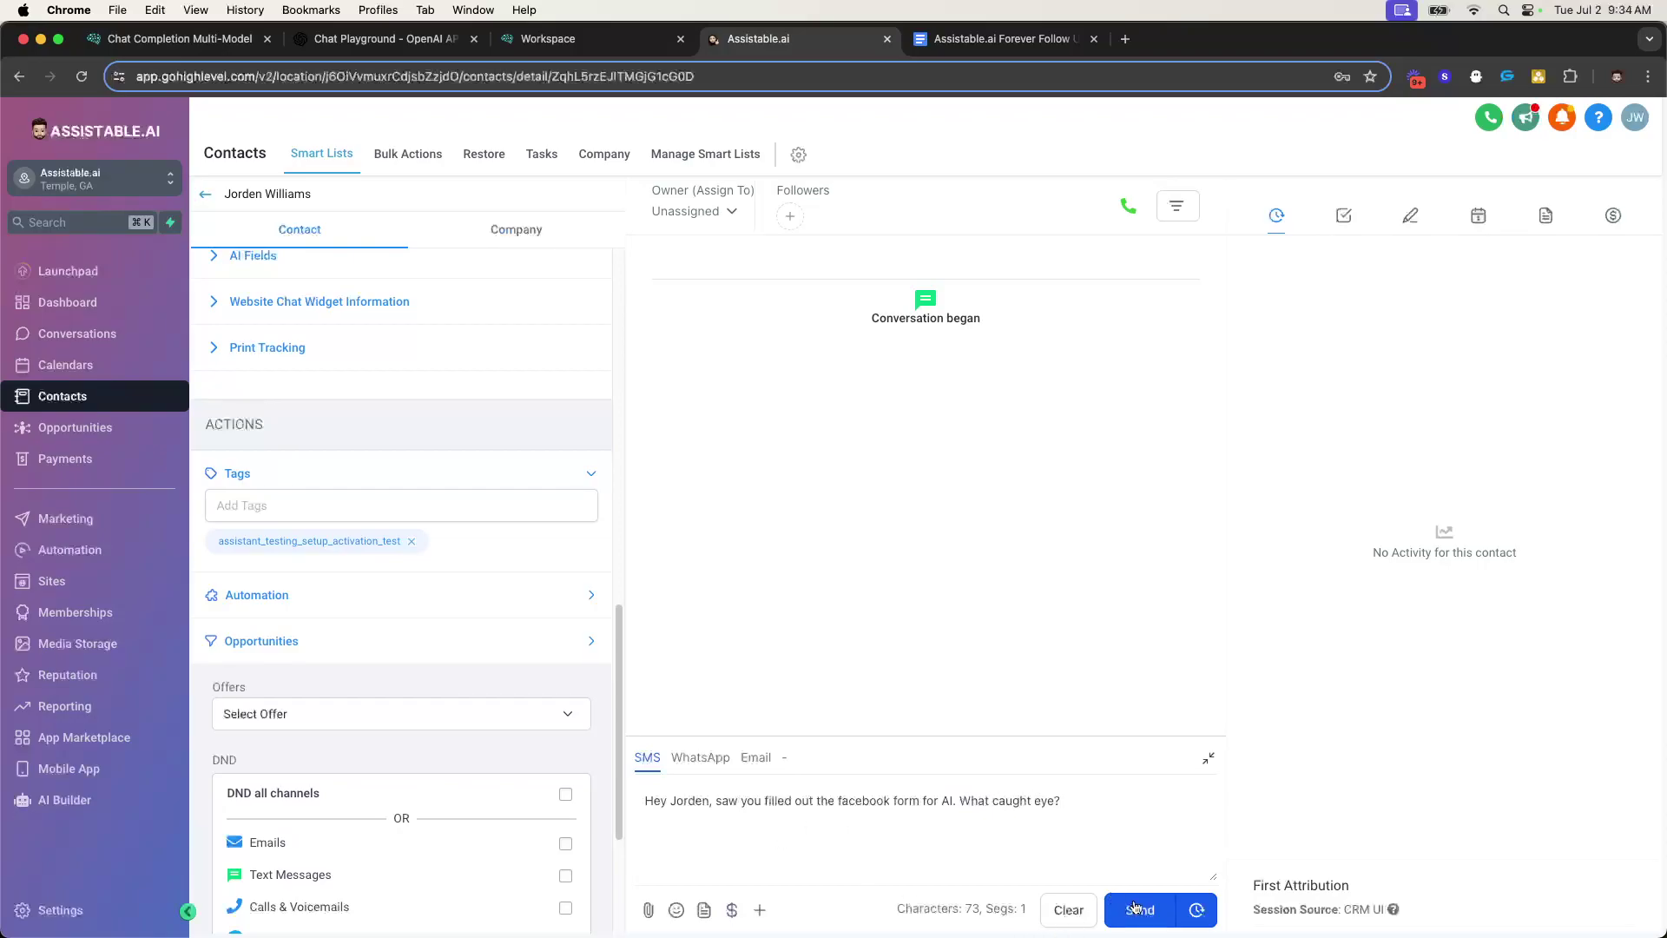
left_click(1134, 908)
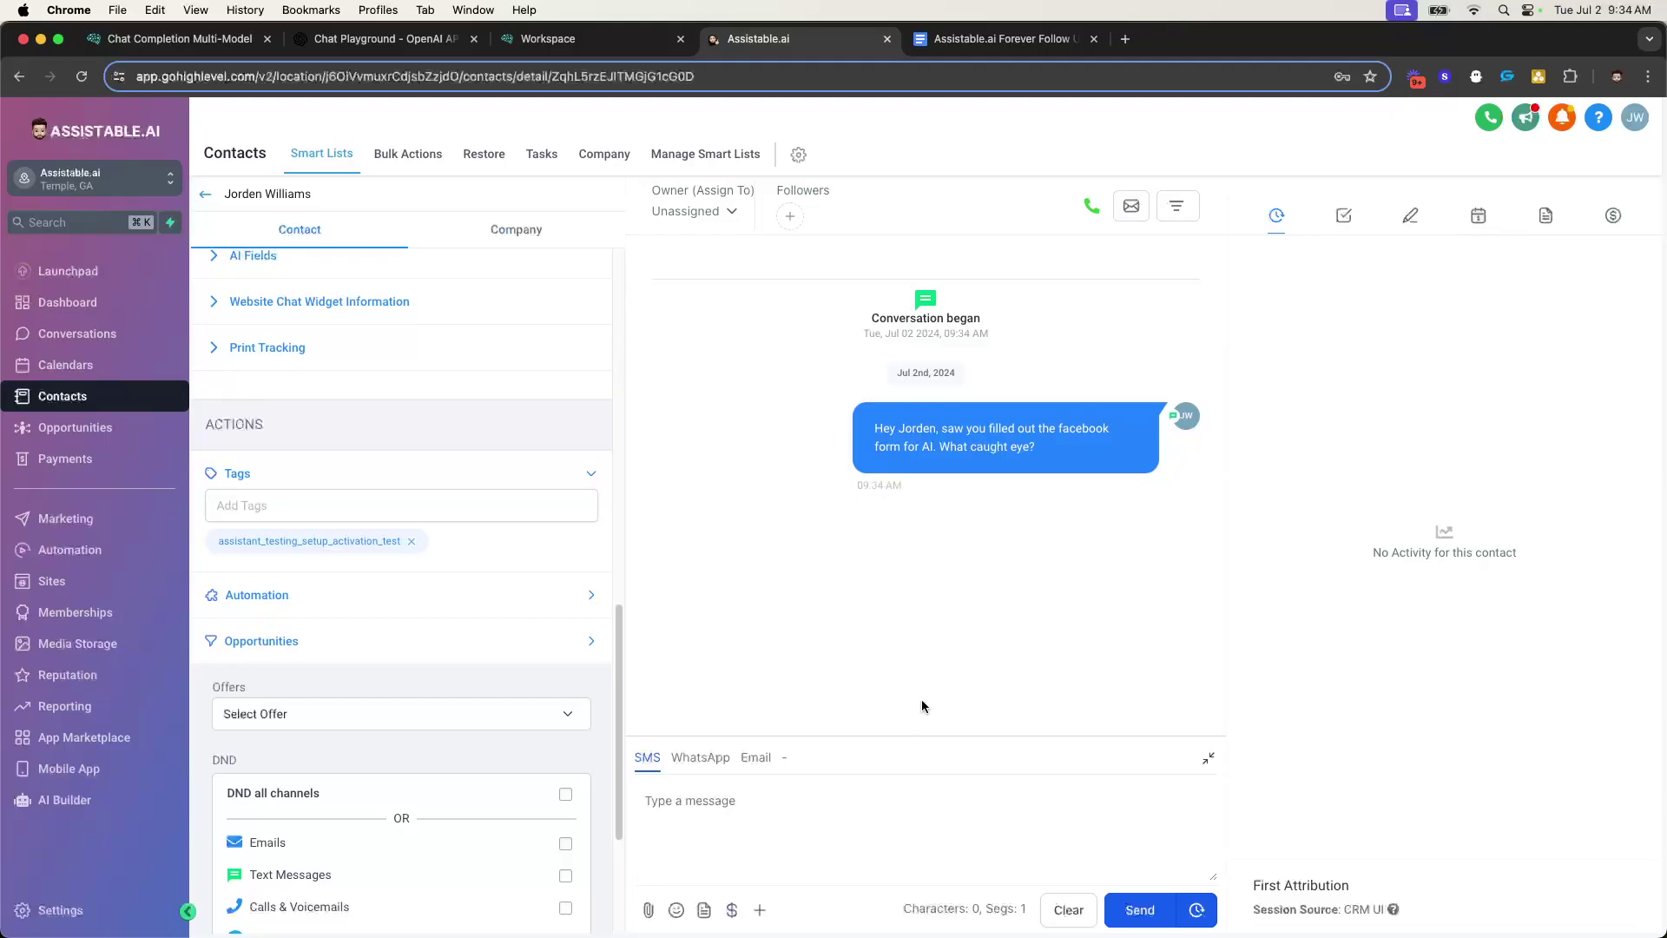
left_click(738, 76)
key("super+c")
- Open the copied contact page URL in a new tab placed beside the other Assistable tab
left_click(1126, 39)
key("super+v")
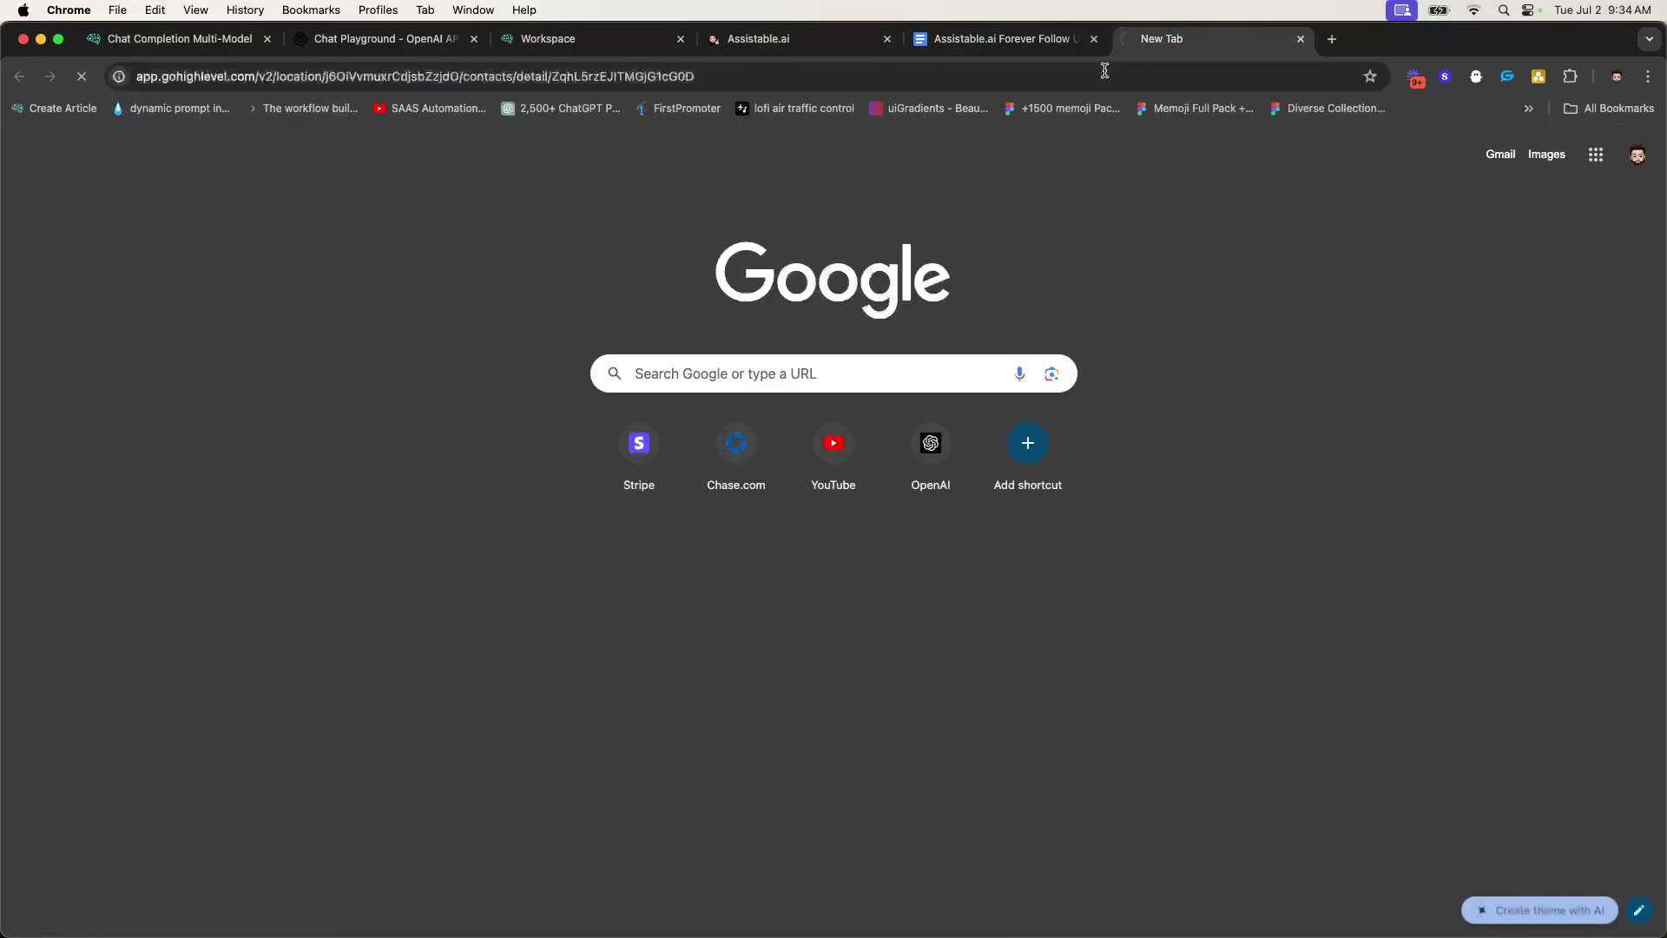
key("Return")
left_click_drag(1176, 55, 982, 51)
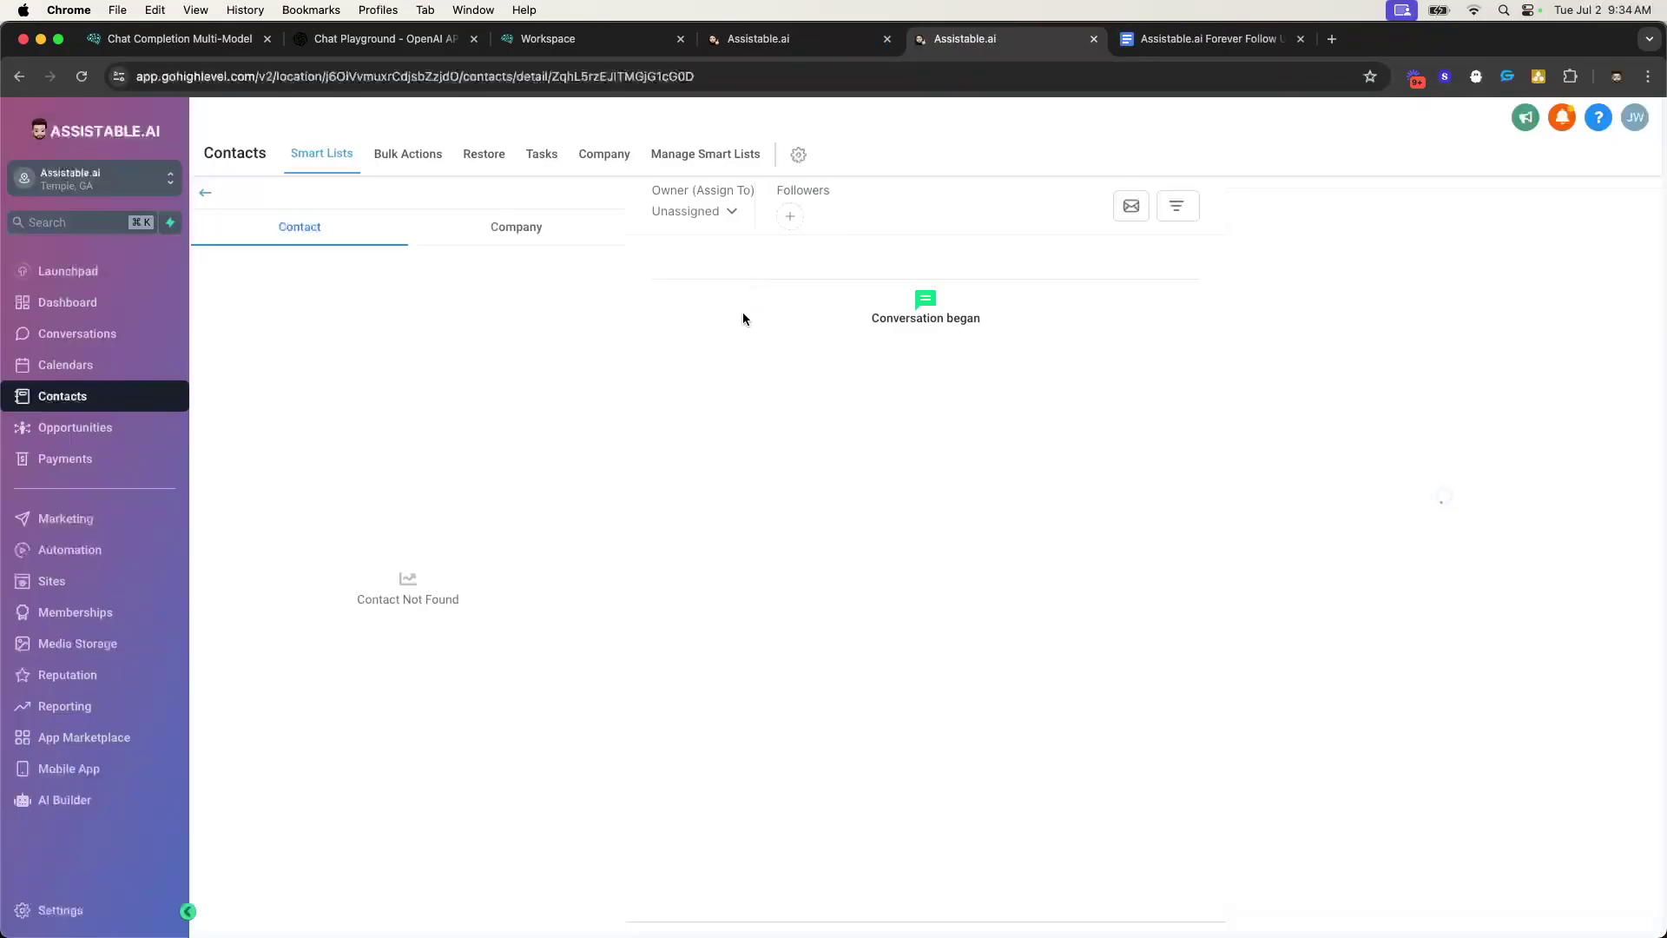
- Show the 00. Chat Assistant Follow Up workflows in one tab and the contact page in the other
left_click(69, 549)
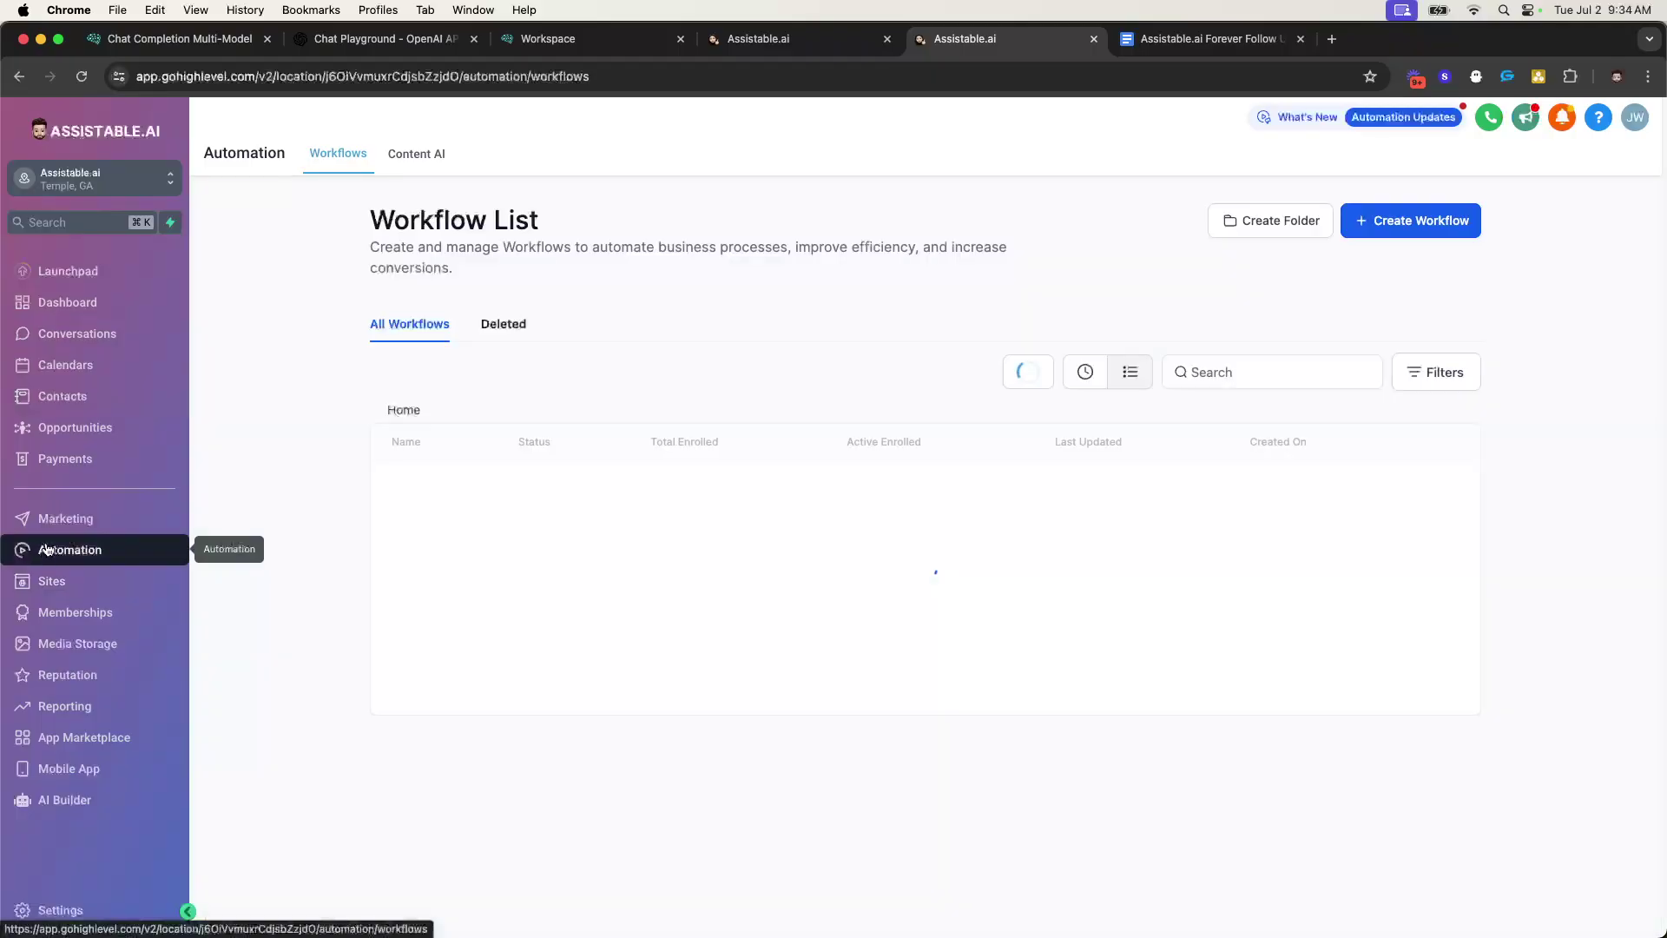
left_click(466, 491)
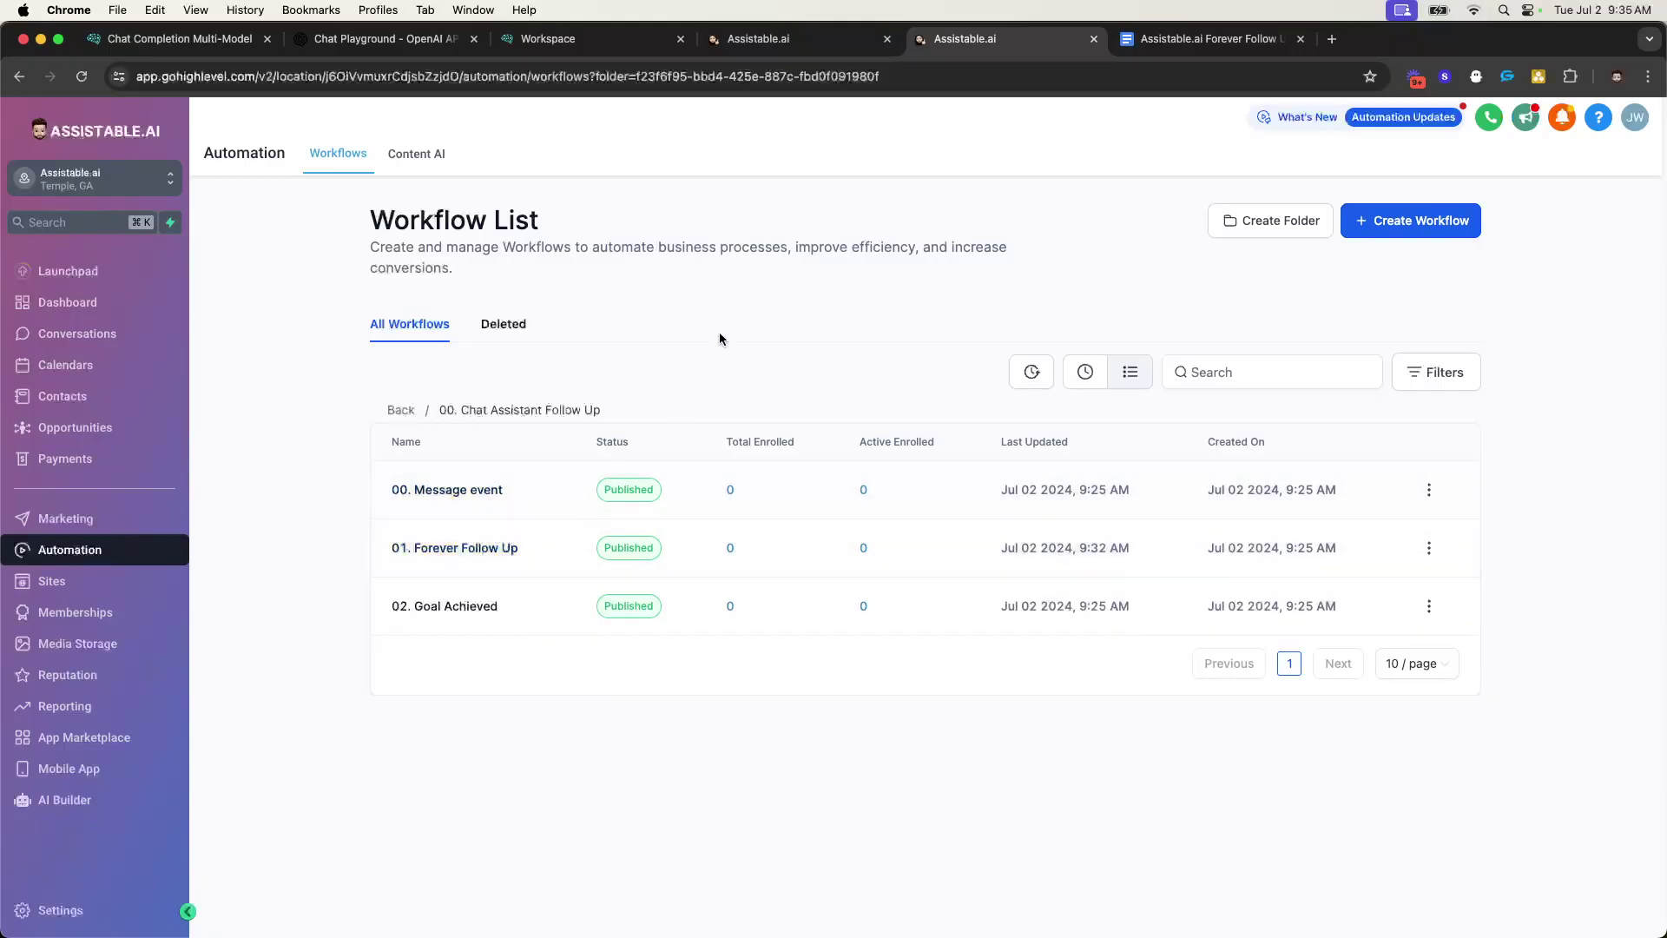
left_click(733, 38)
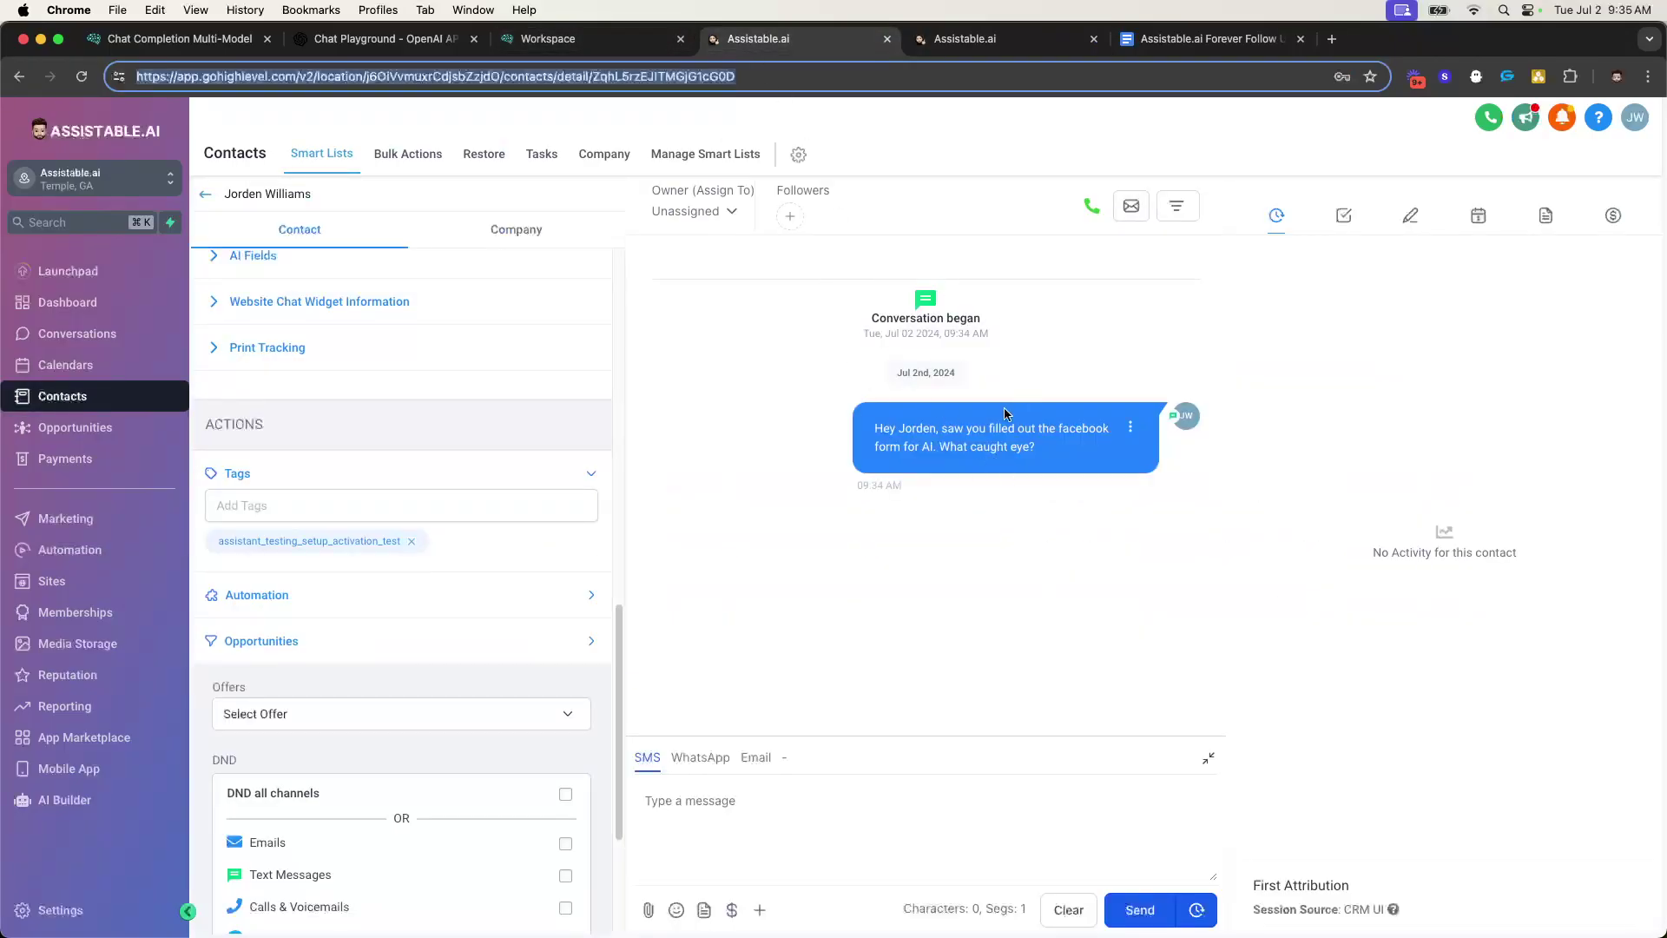
left_click(973, 43)
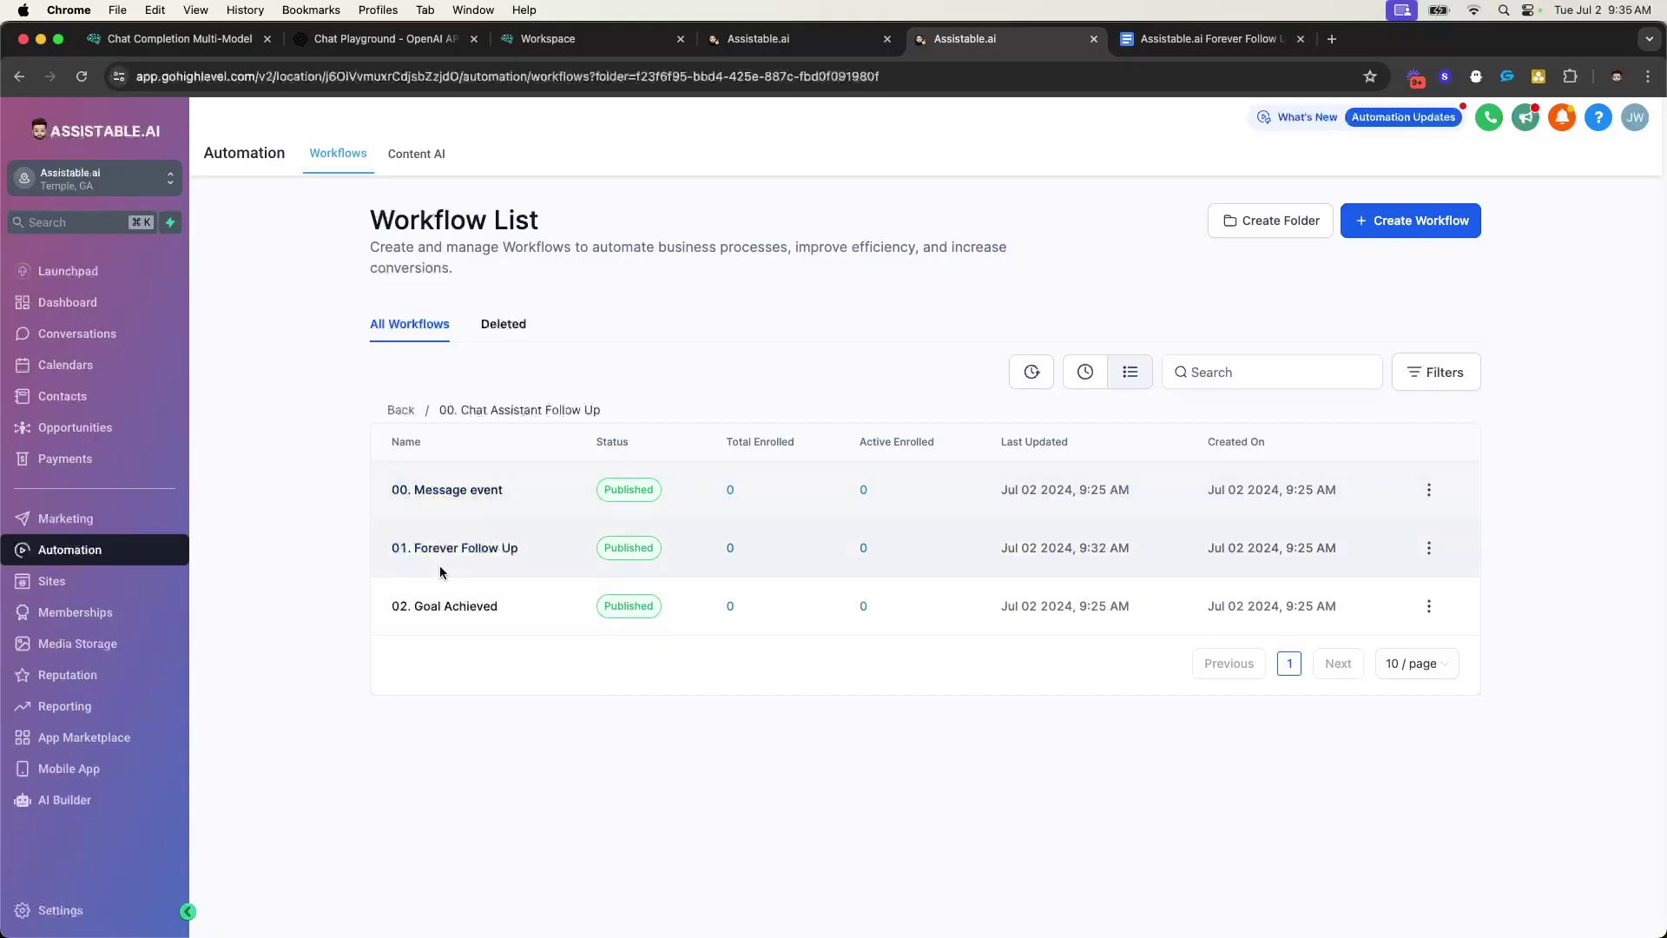
left_click(791, 45)
left_click(955, 38)
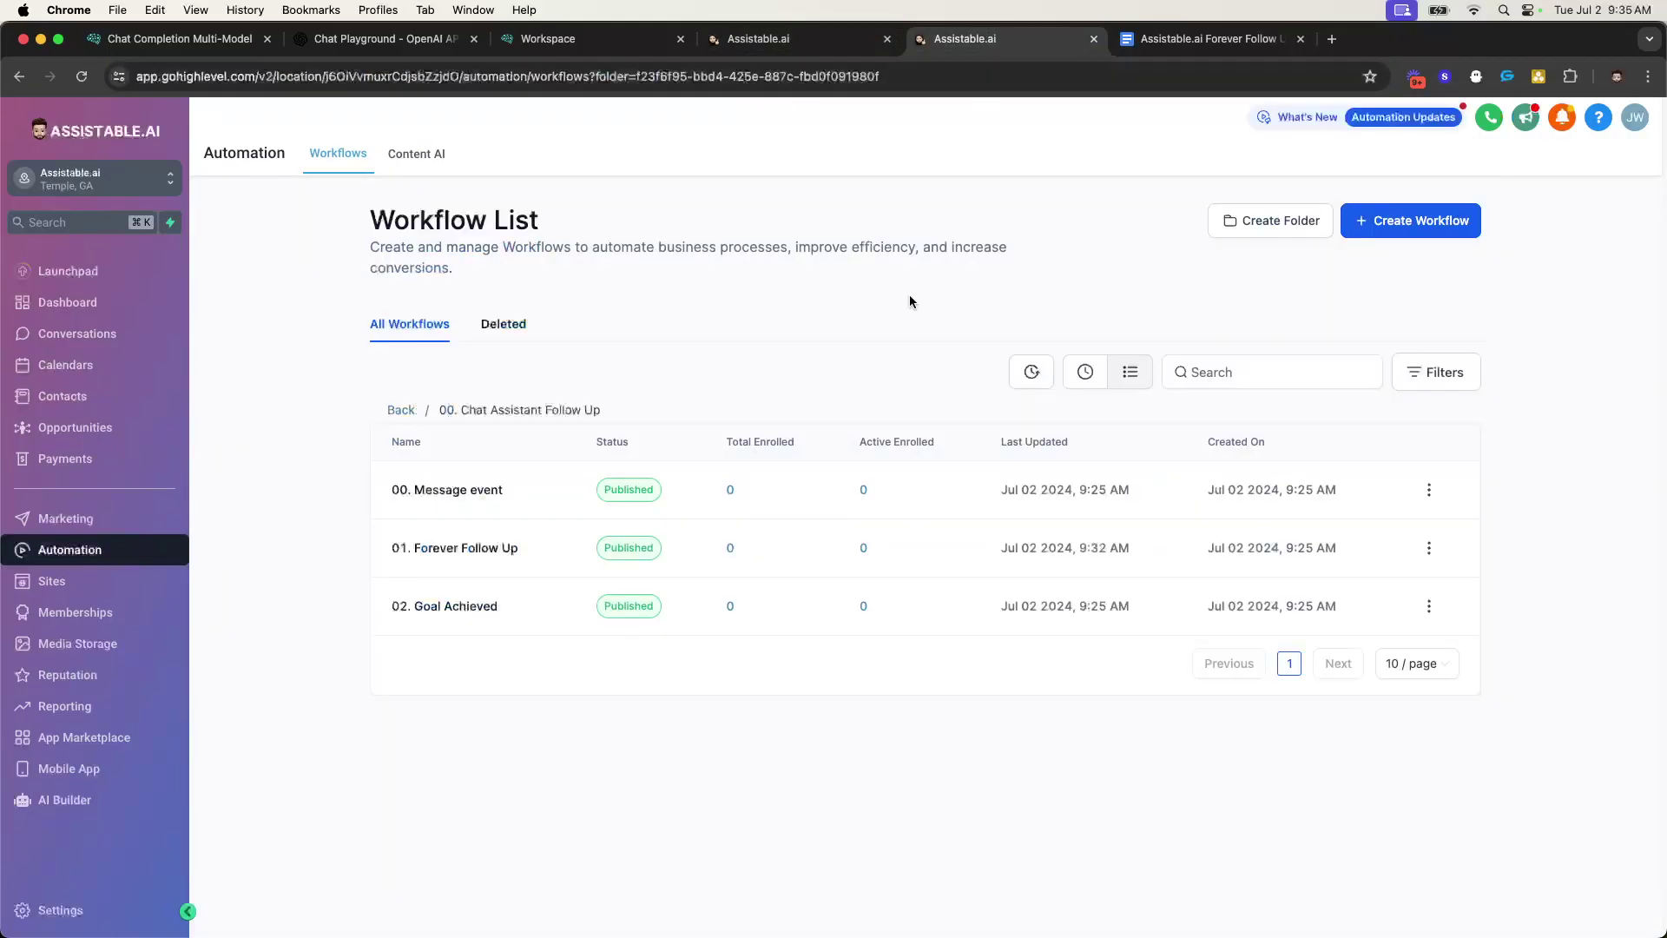
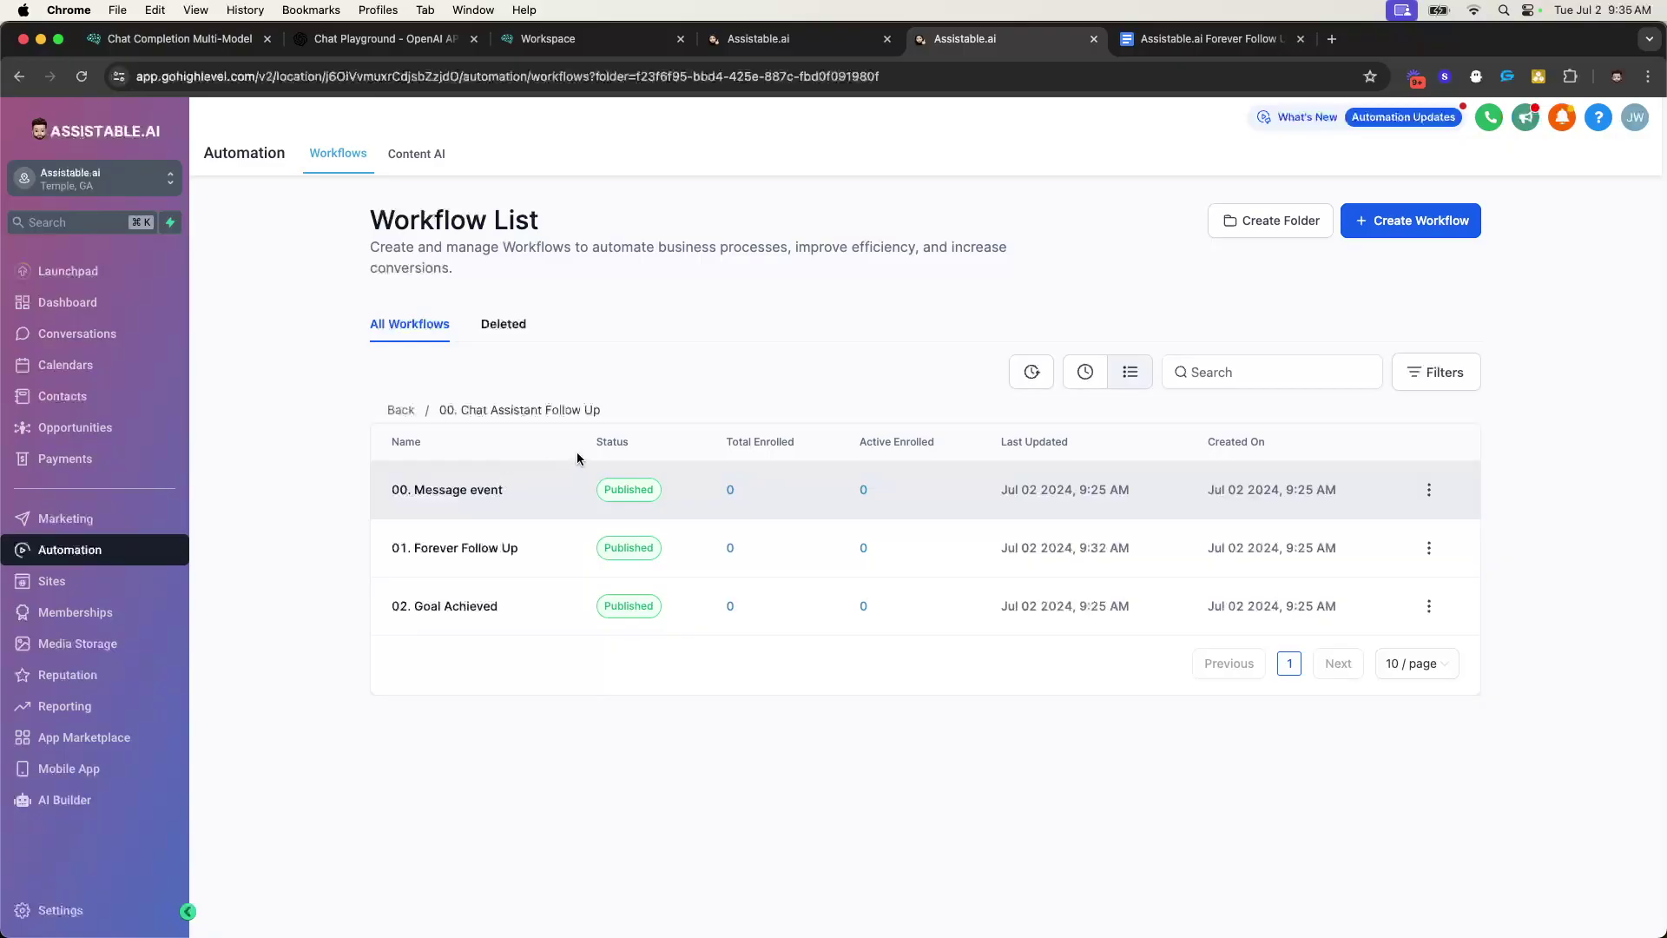
- Check the contact's 'Looks easy' reply, then reload the workflow list to refresh enrollment counts
left_click(758, 38)
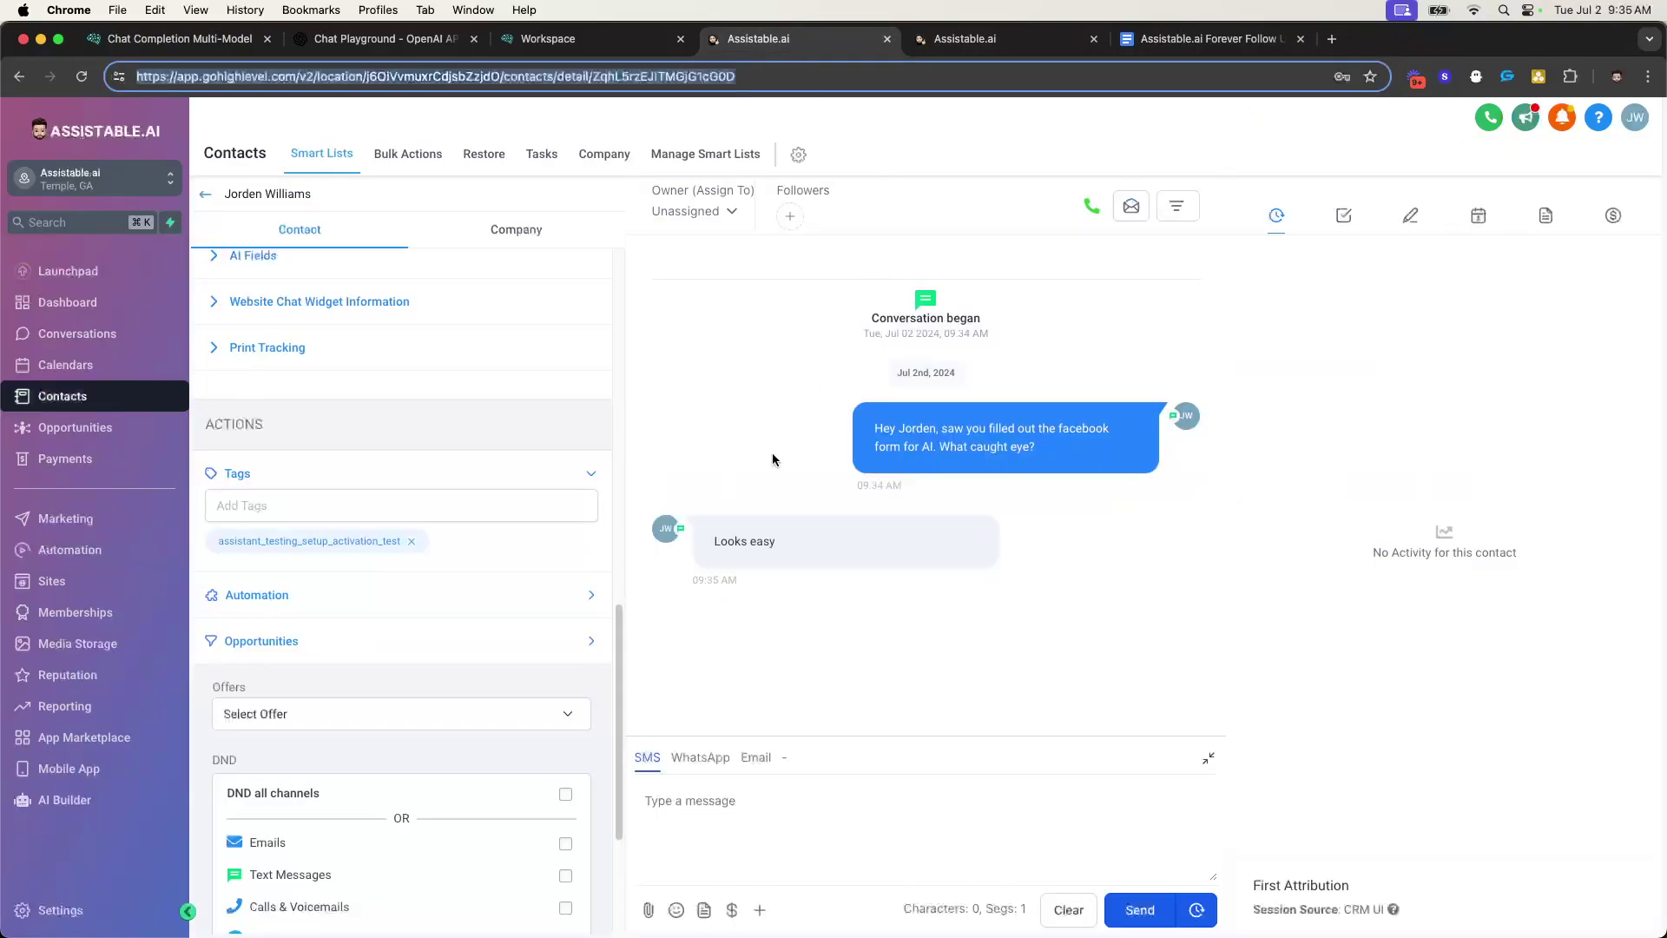
mouse_move(753, 531)
left_mouse_down()
mouse_move(714, 540)
mouse_move(777, 541)
left_mouse_up()
key("ctrl+Tab")
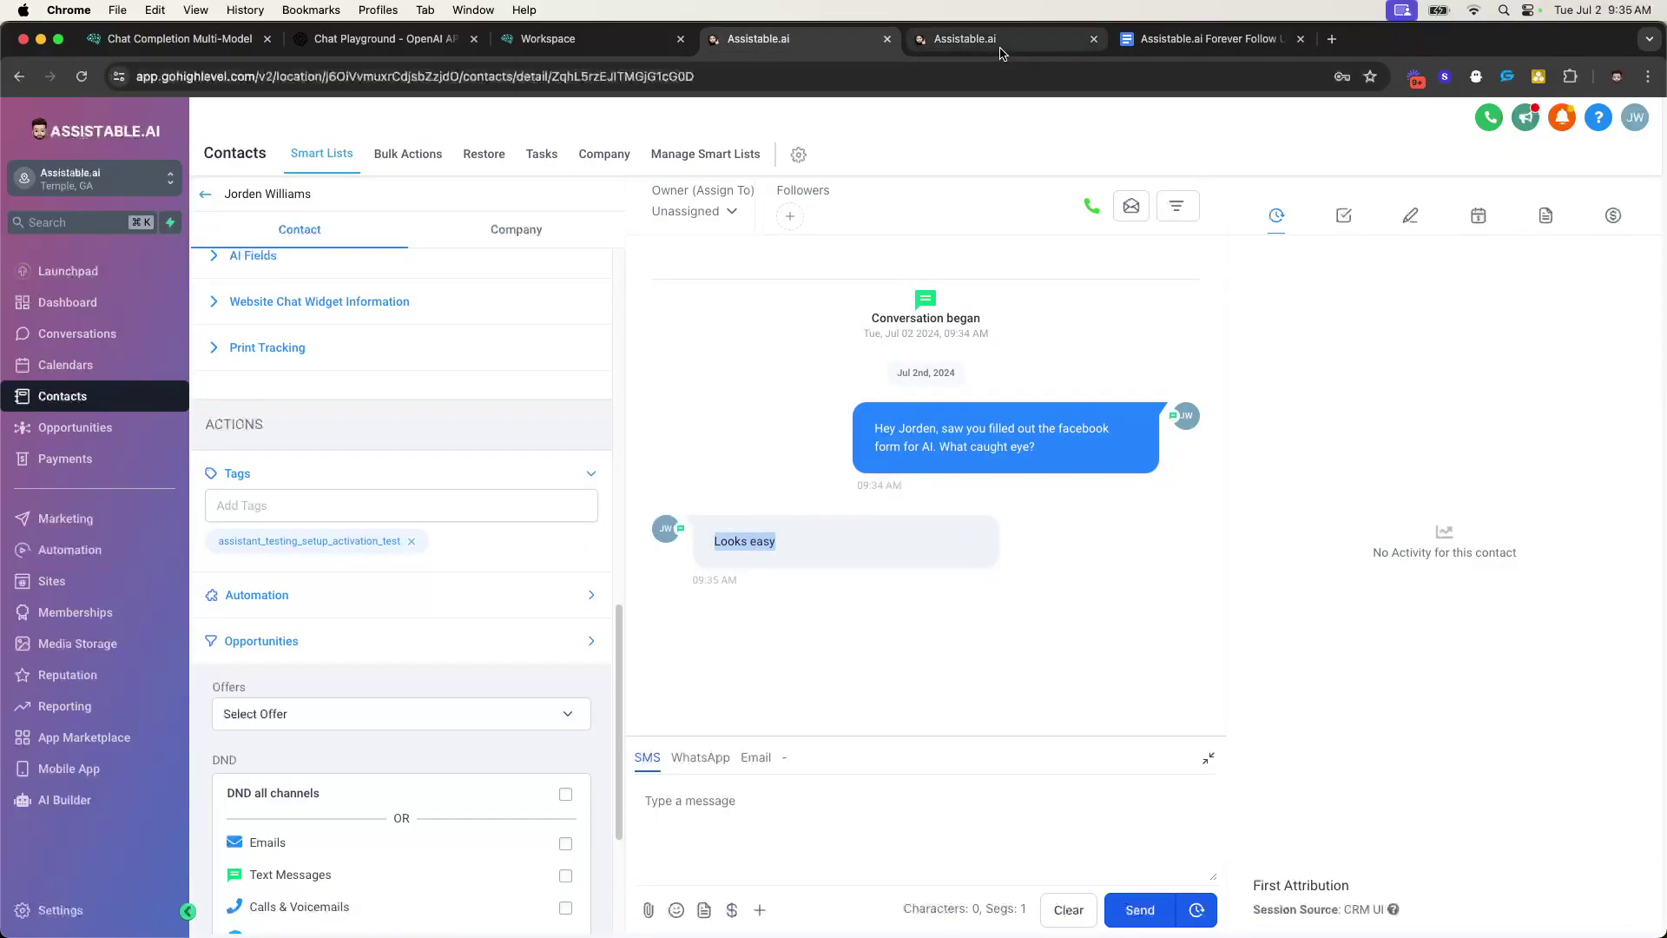
left_click(81, 76)
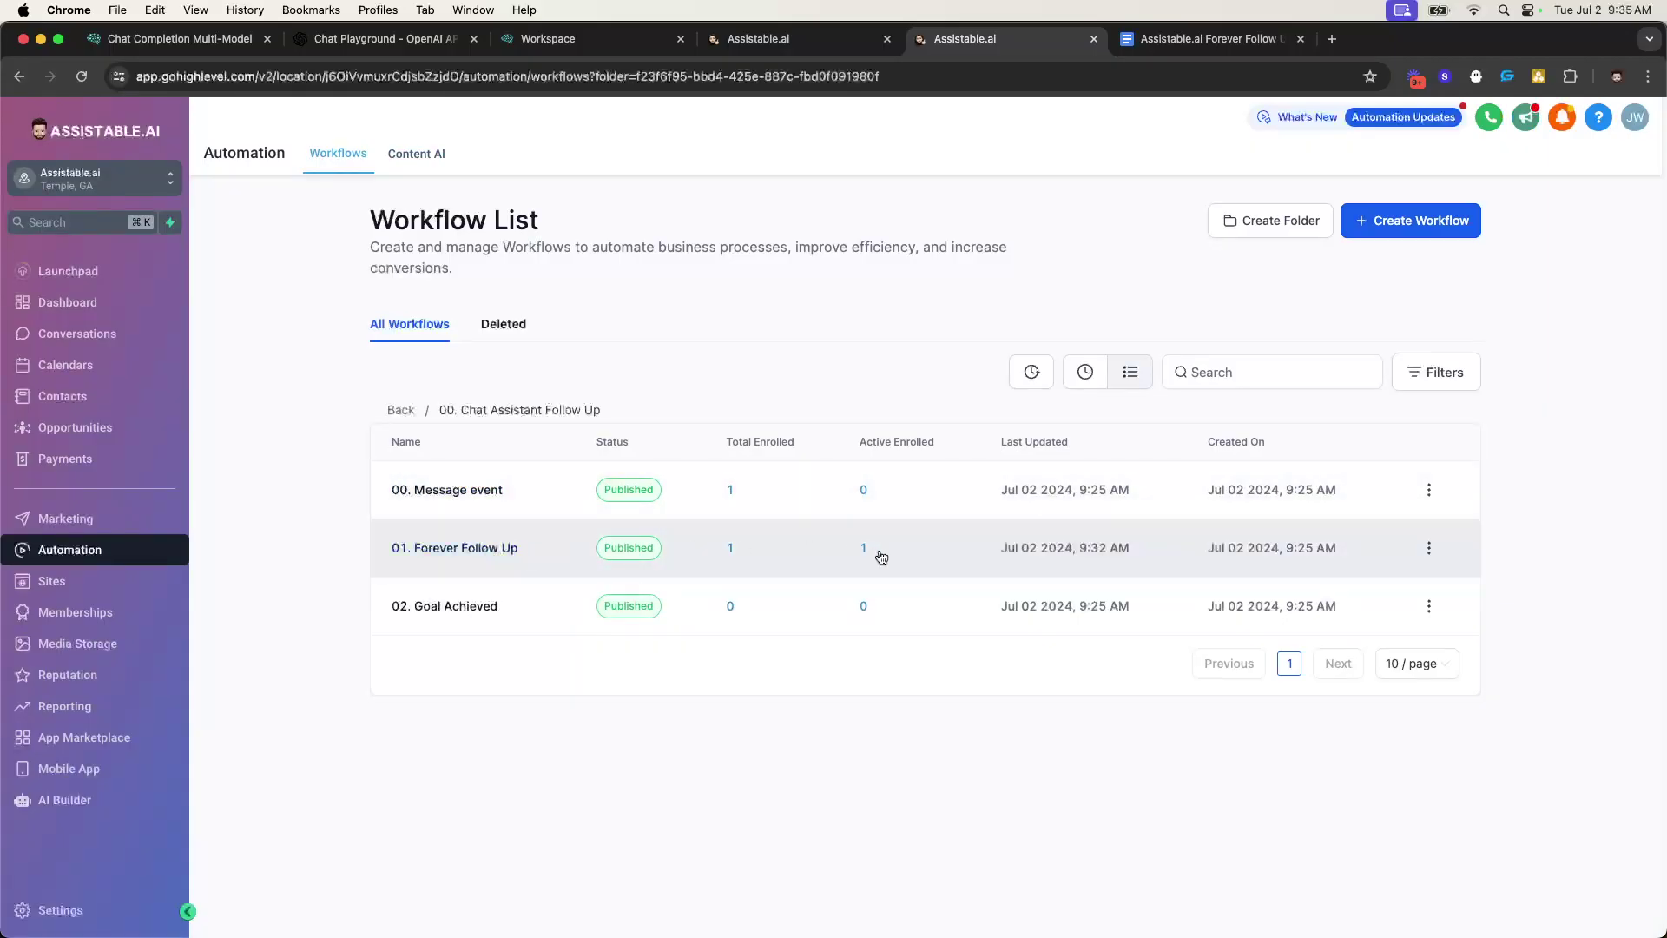
left_click(484, 548)
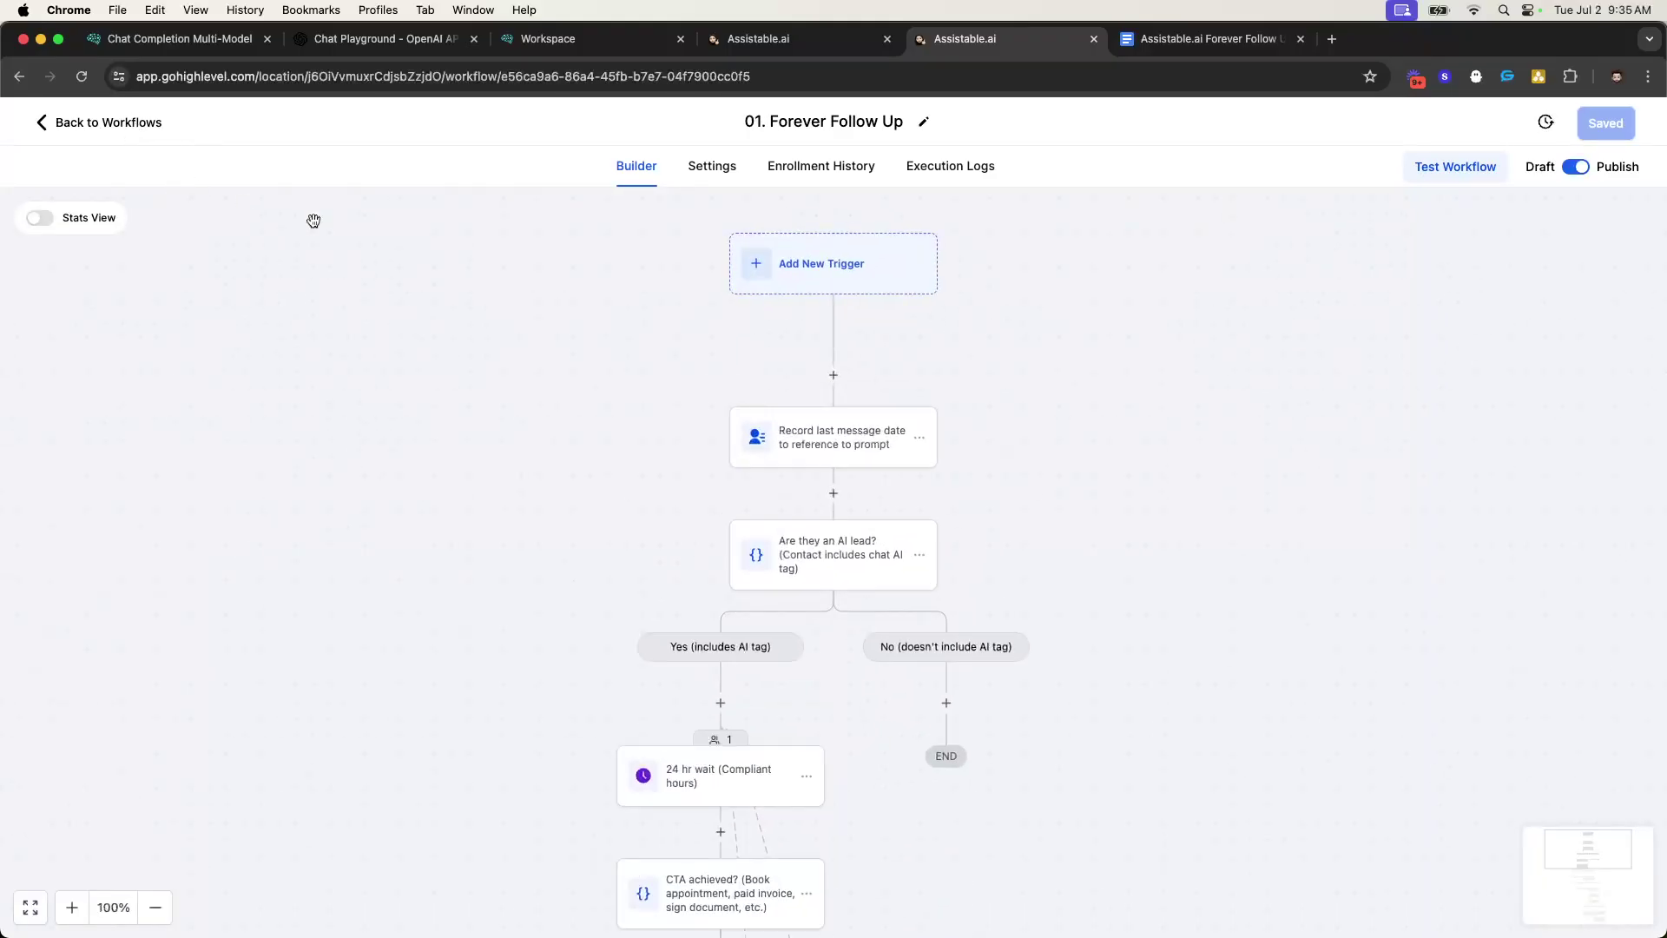
scroll(782, 391, "down", 1)
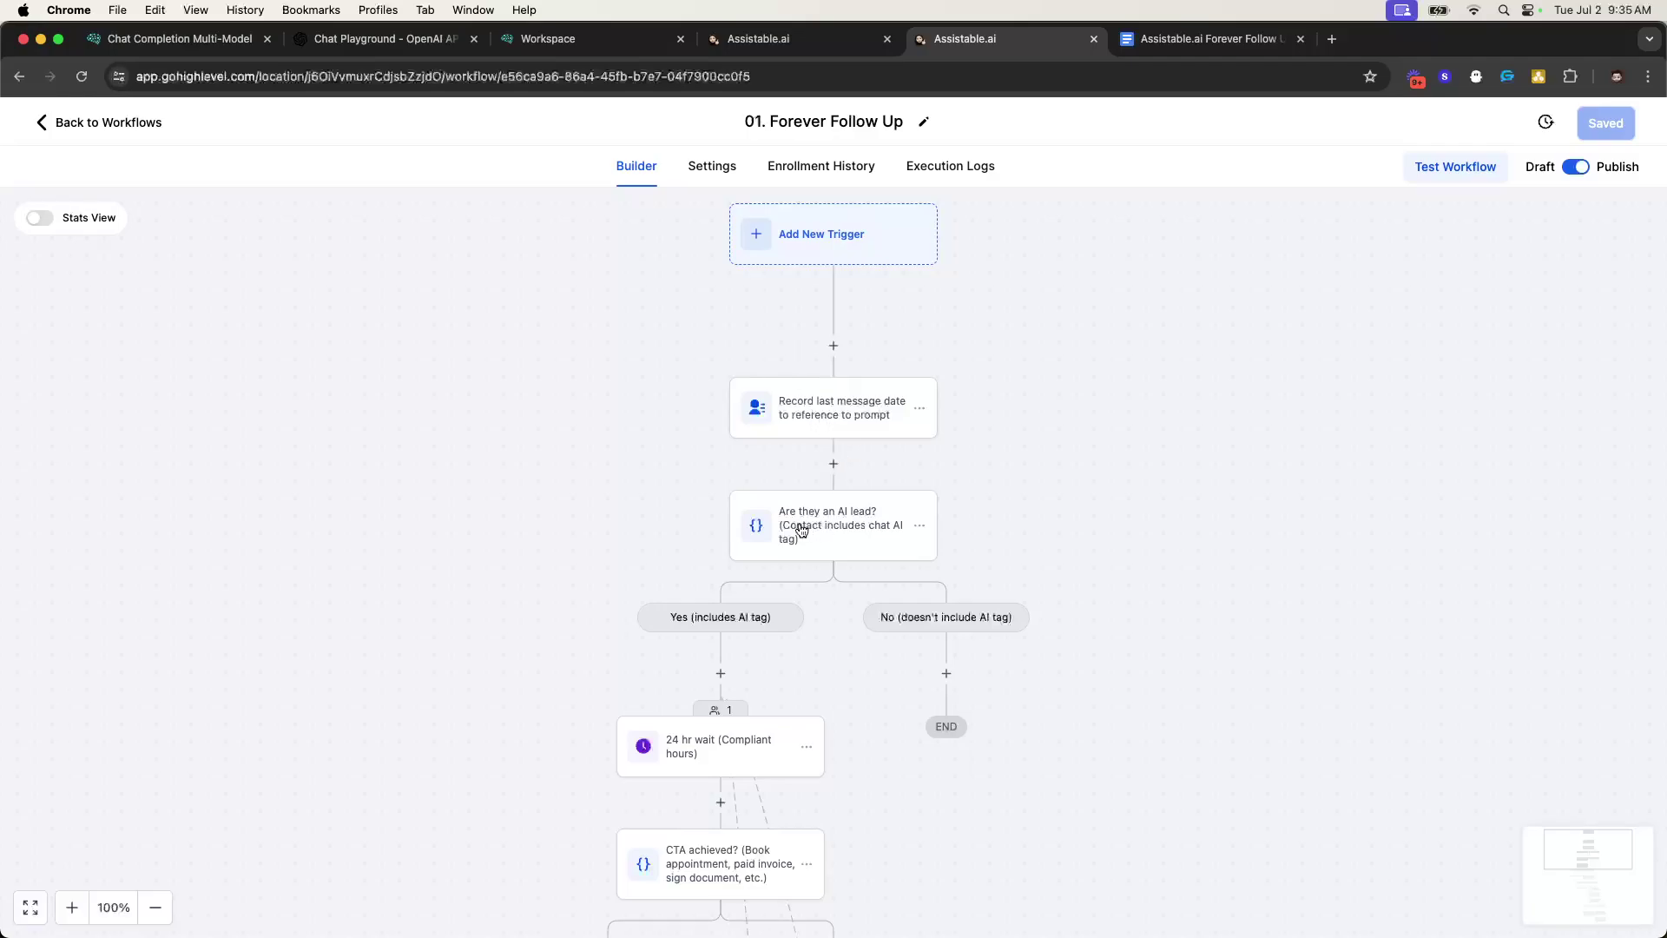
scroll(744, 618, "down", 2)
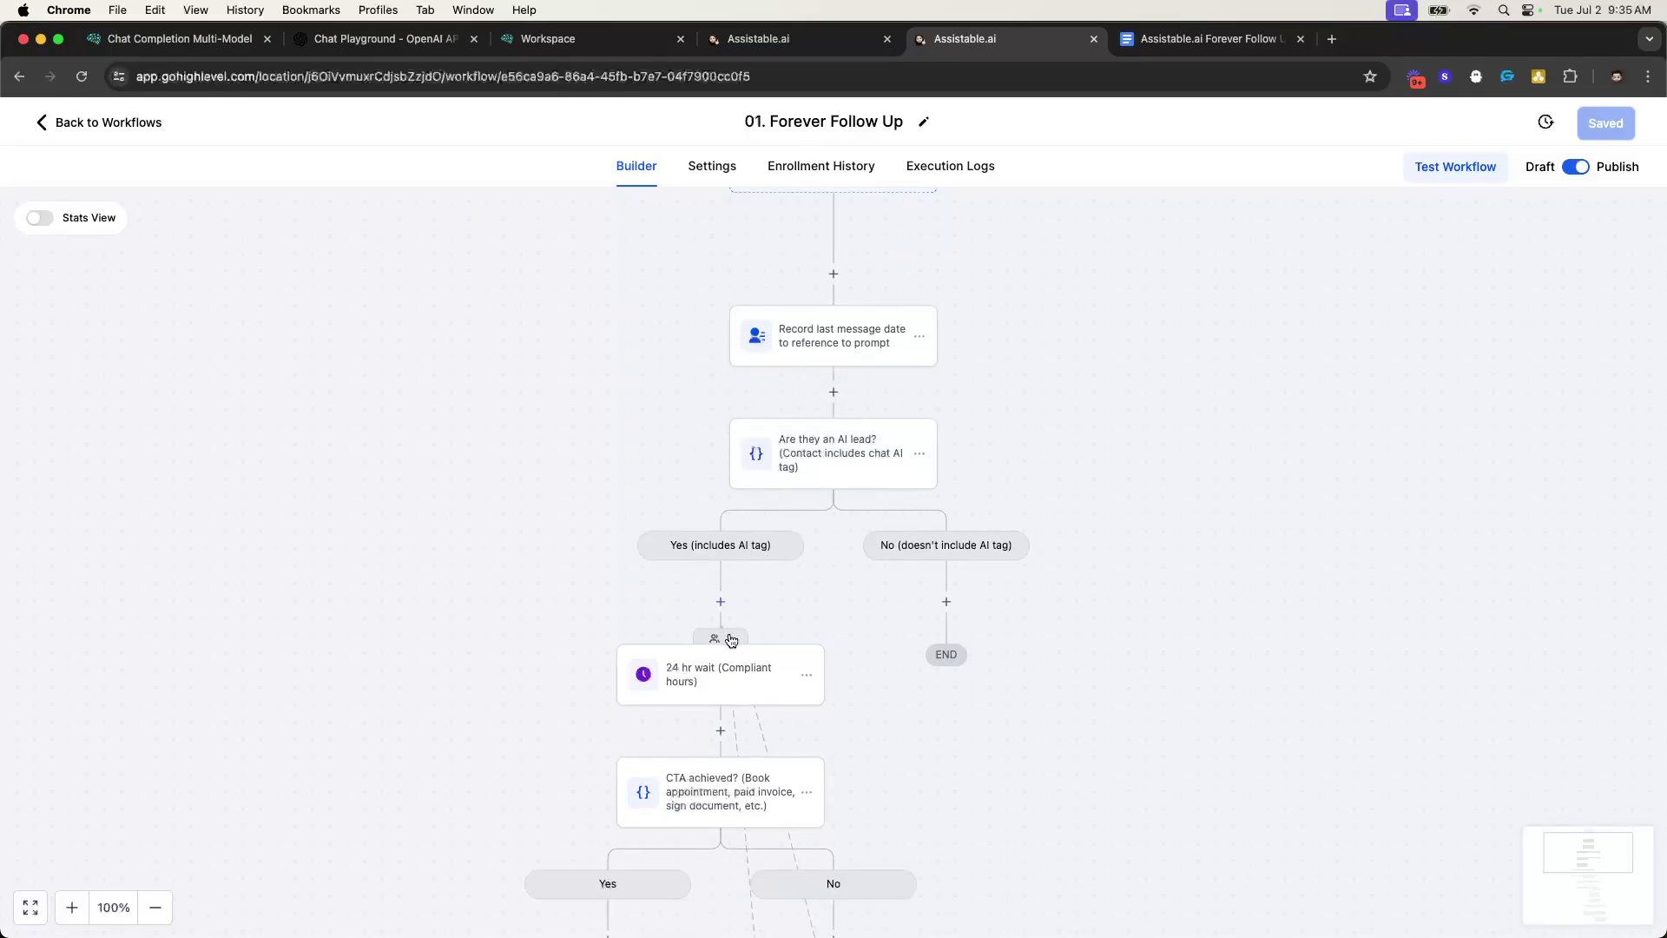
scroll(1065, 487, "down", 2)
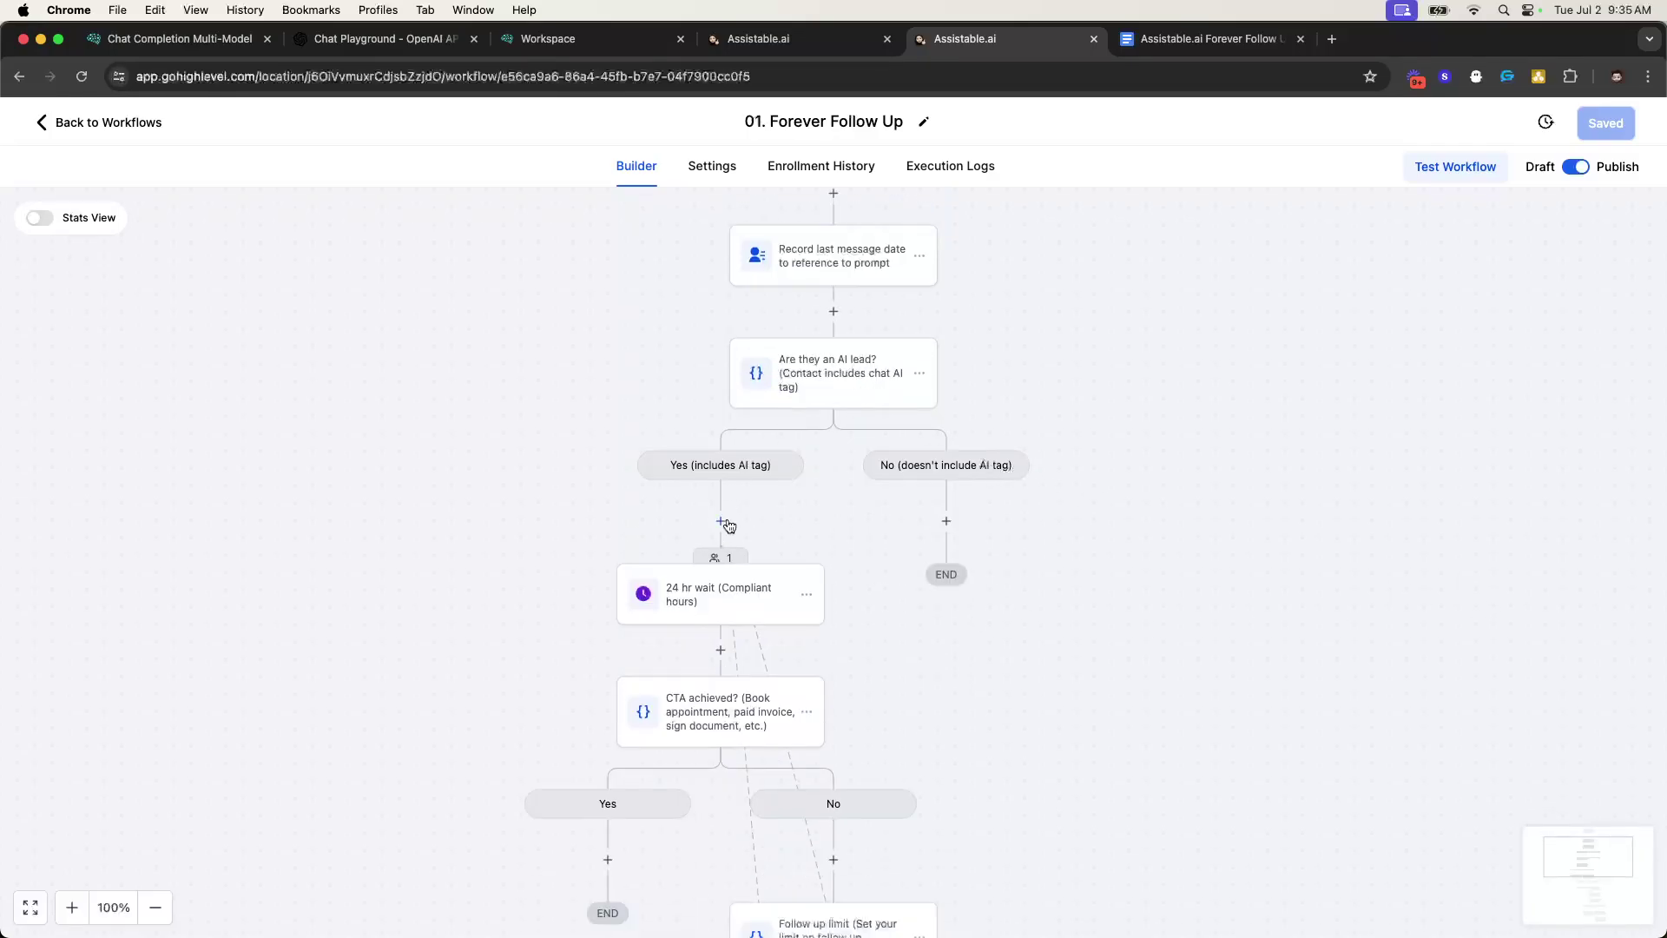
key("super+alt+Left")
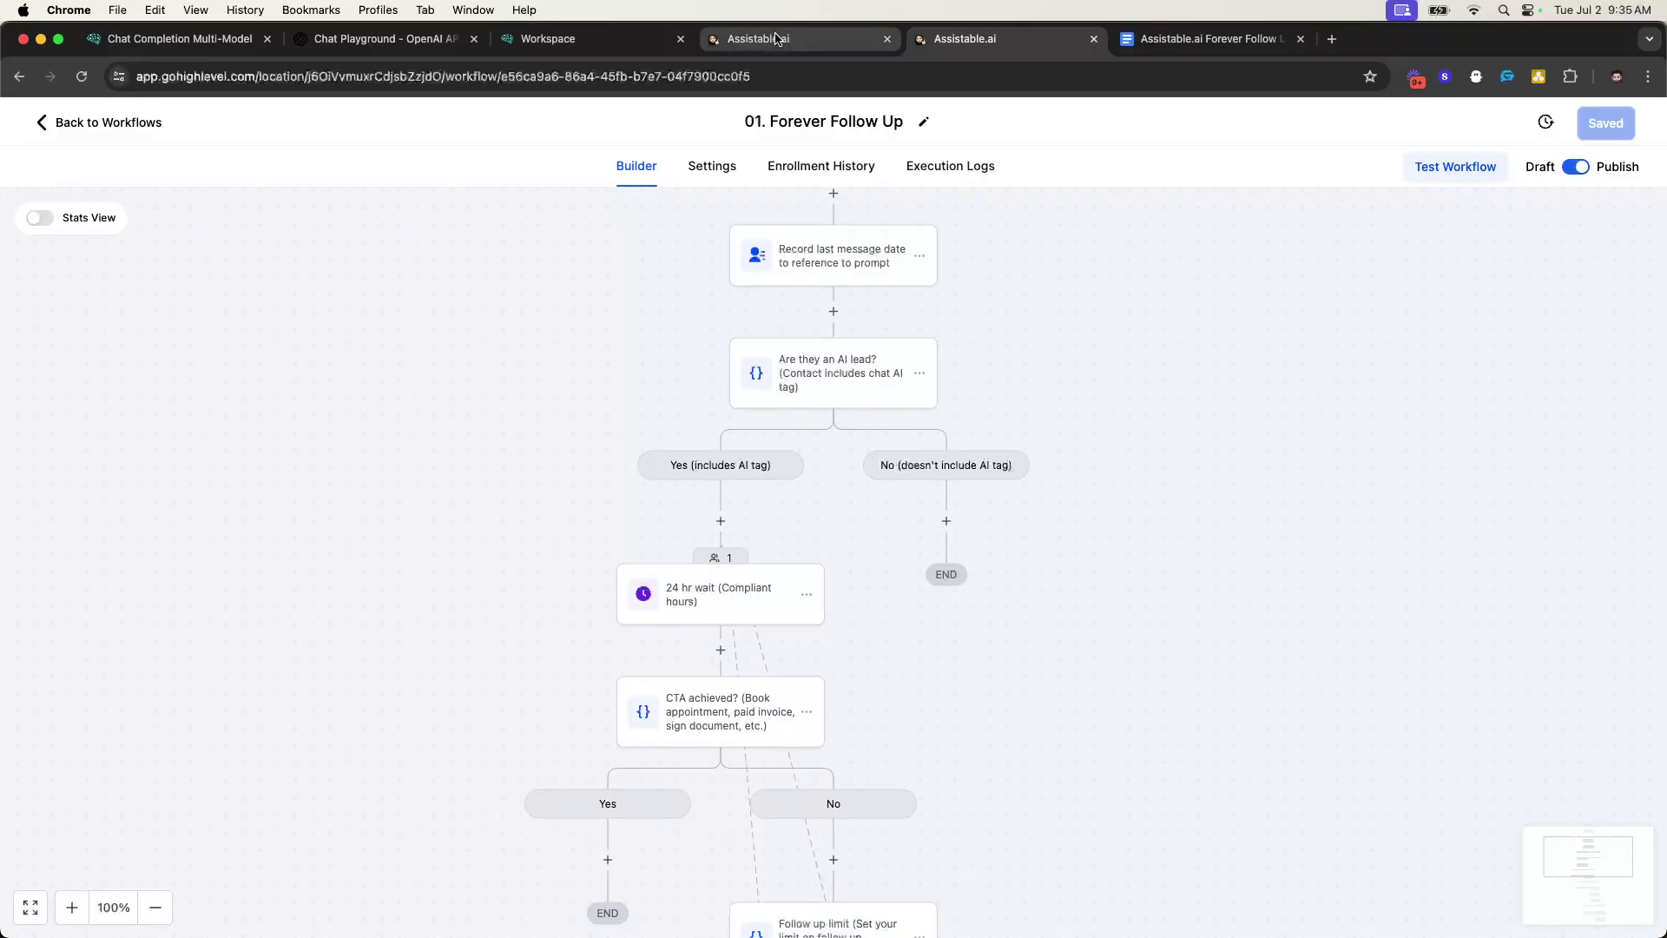
left_click_drag(851, 411, 1040, 478)
left_click(708, 534)
left_click_drag(707, 534, 885, 546)
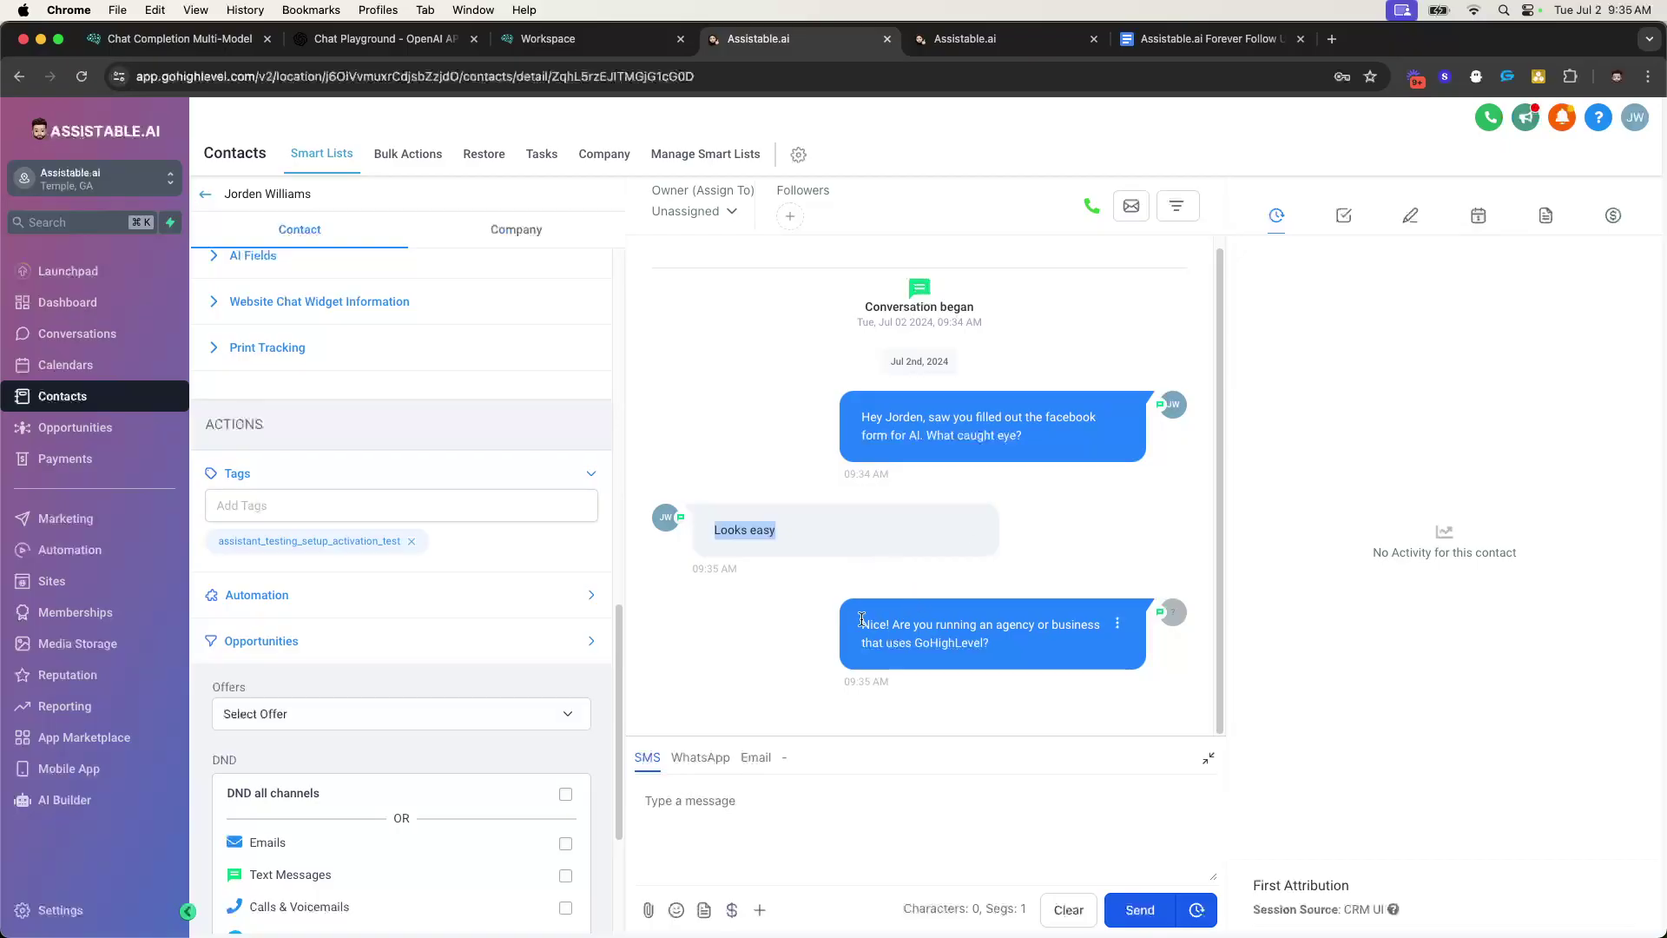
left_click_drag(861, 620, 1086, 660)
left_click(1040, 653)
left_click(1008, 39)
scroll(763, 487, "down", 2)
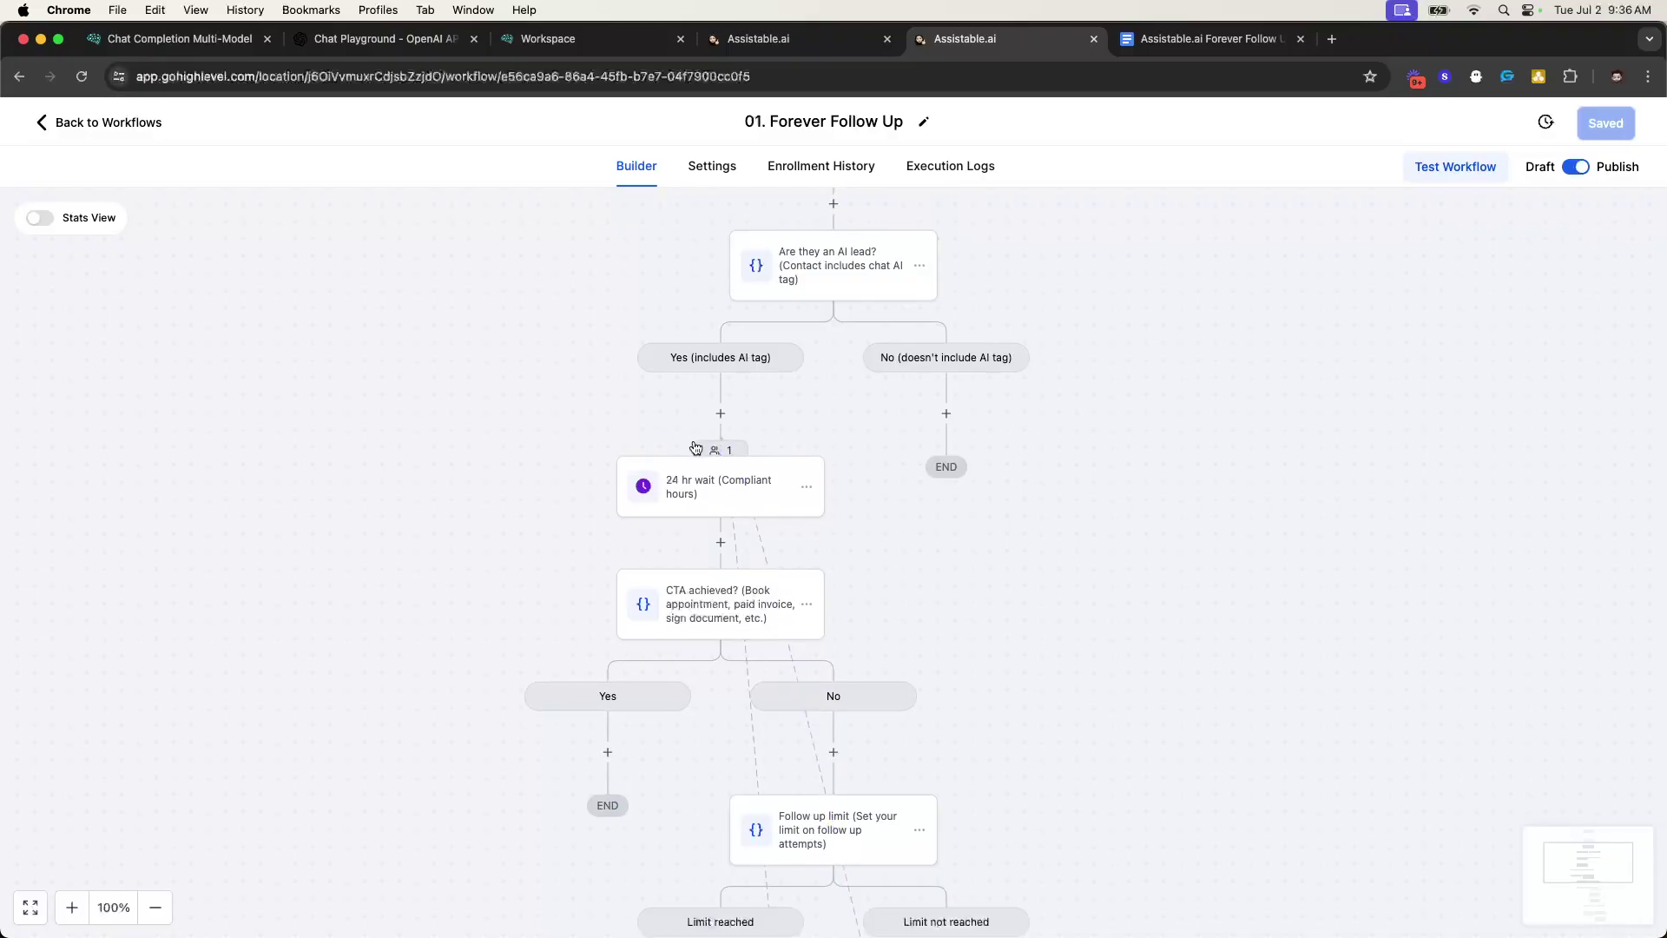
scroll(686, 469, "down", 1)
scroll(784, 503, "down", 2)
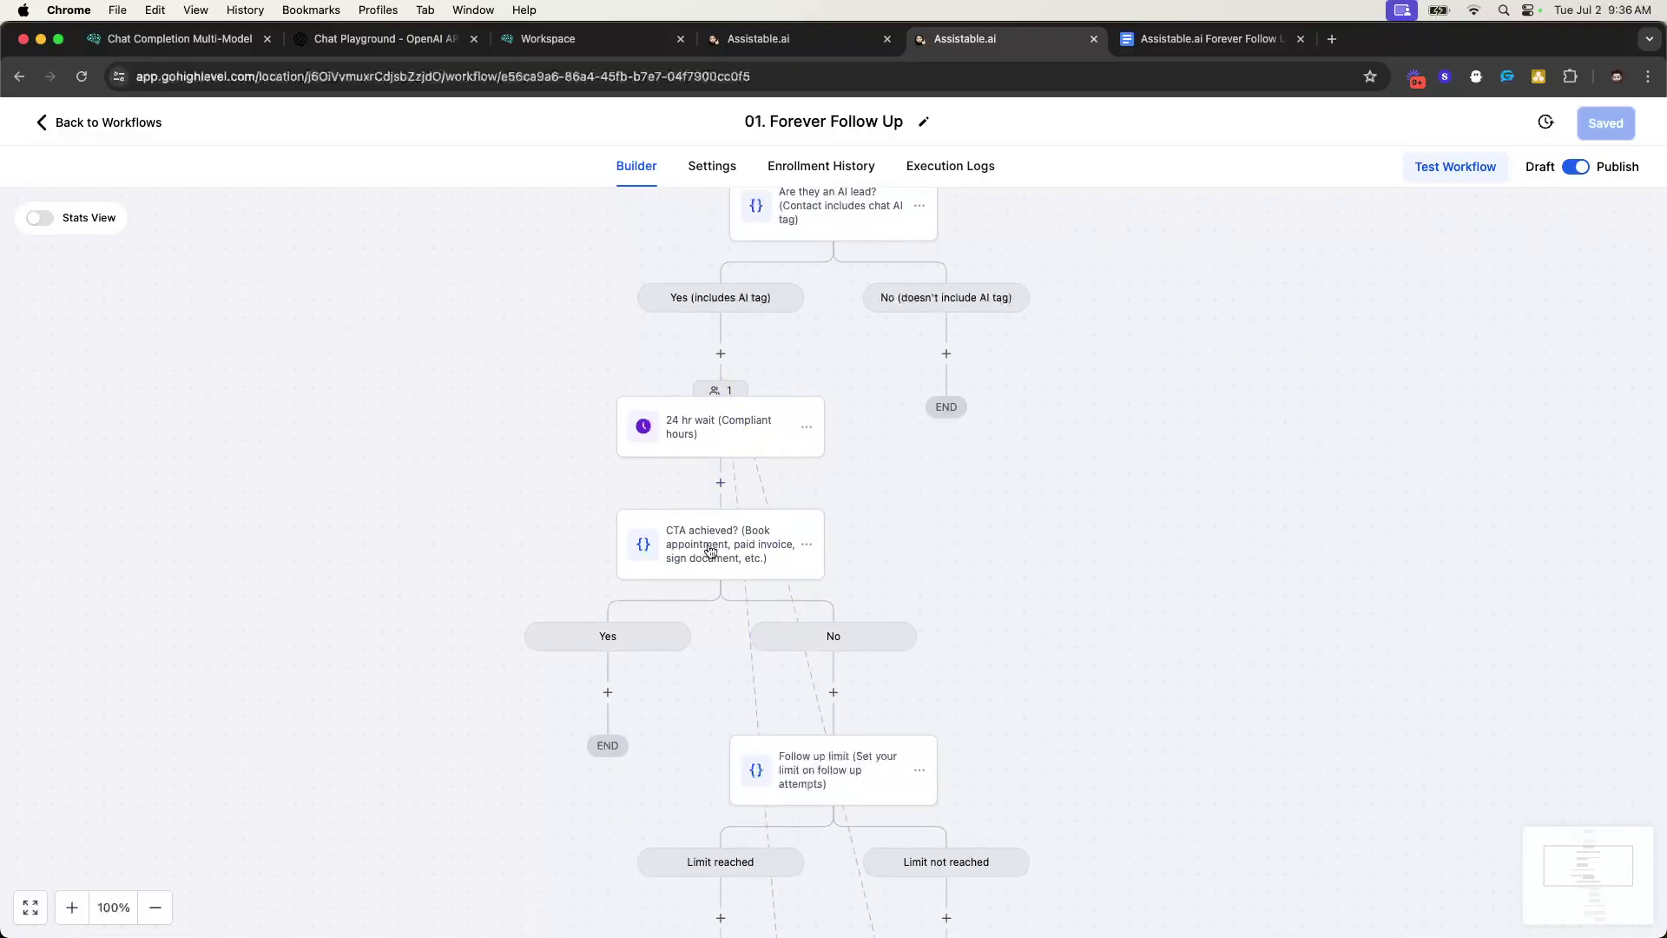
scroll(711, 552, "down", 1)
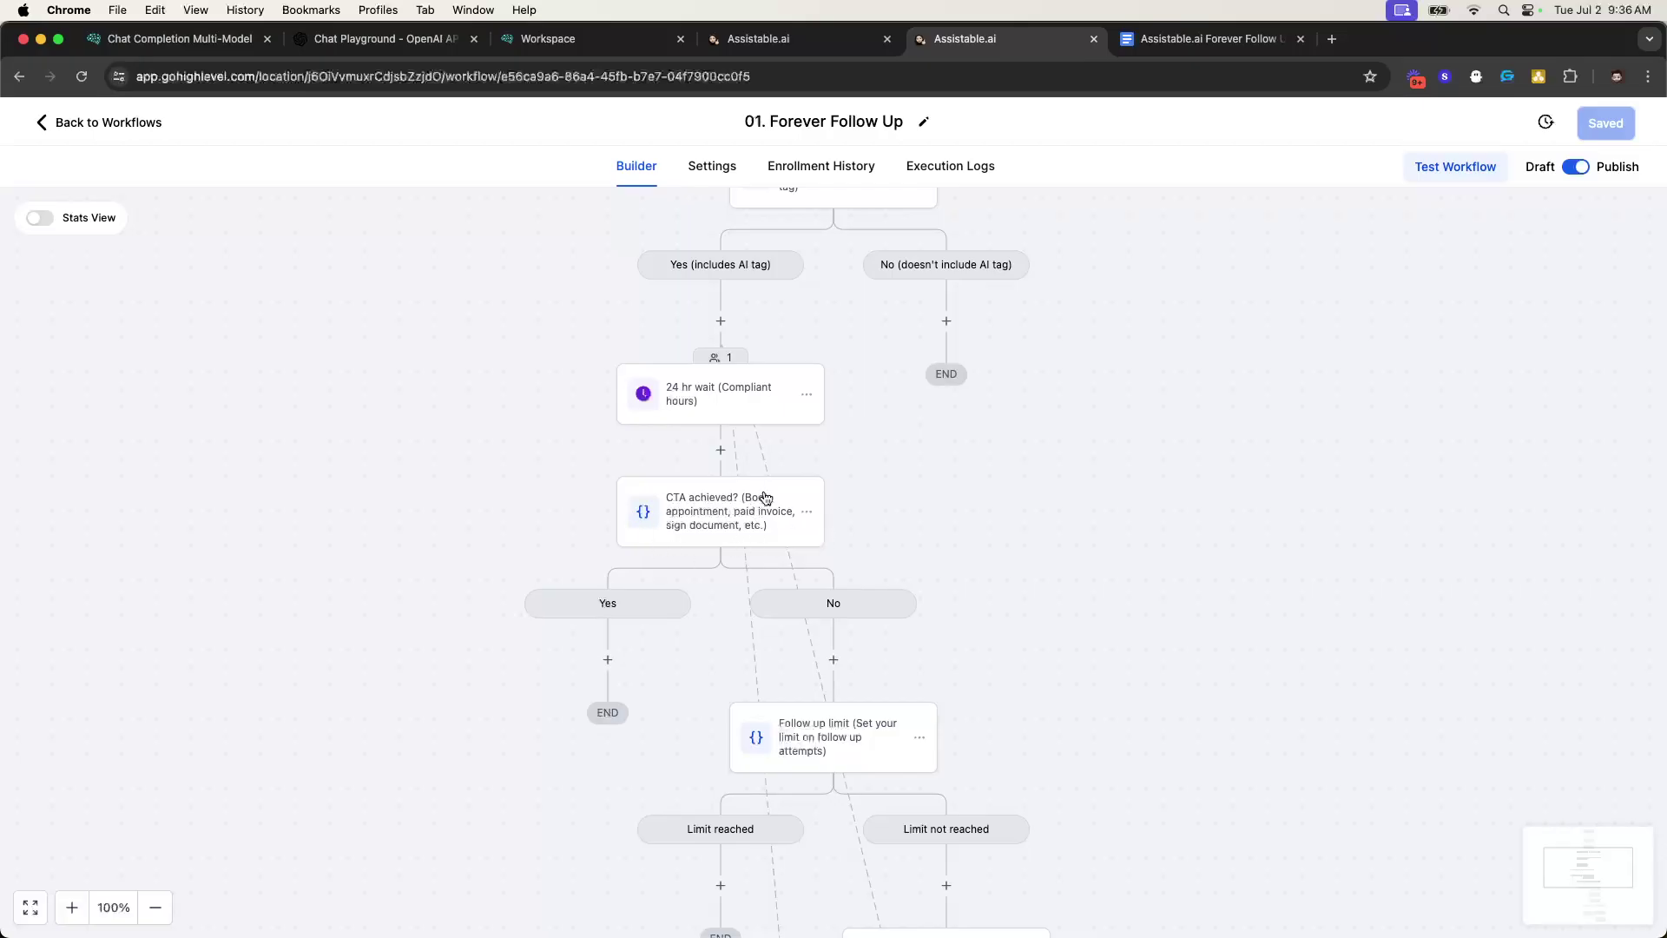
scroll(744, 512, "down", 2)
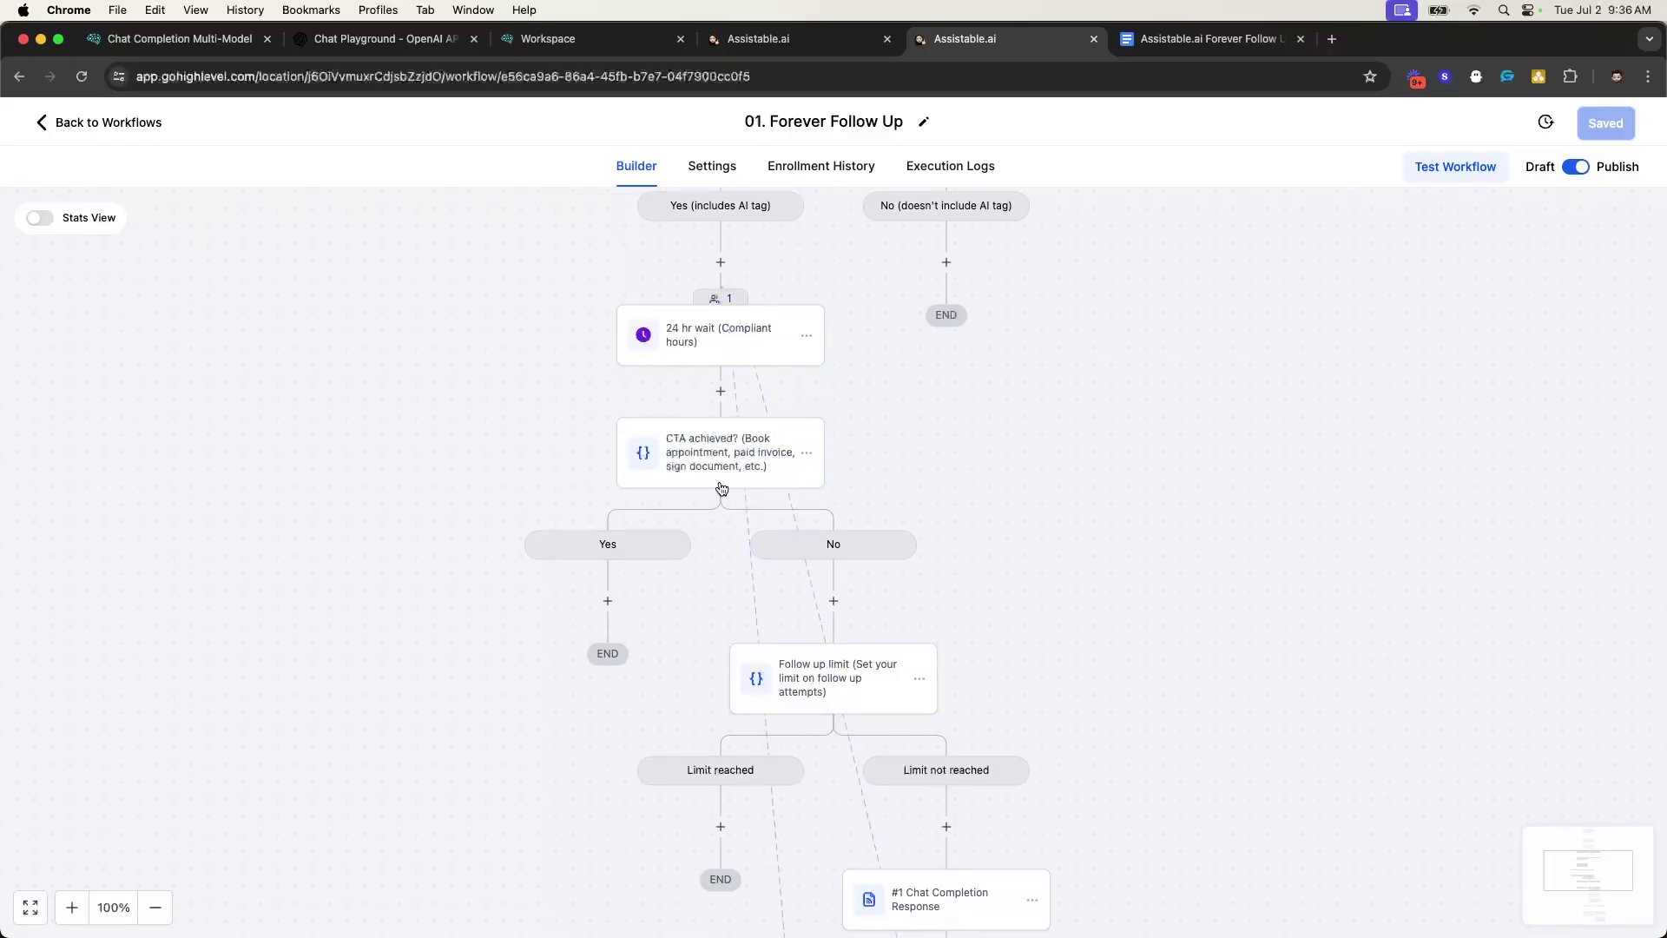
scroll(722, 489, "down", 2)
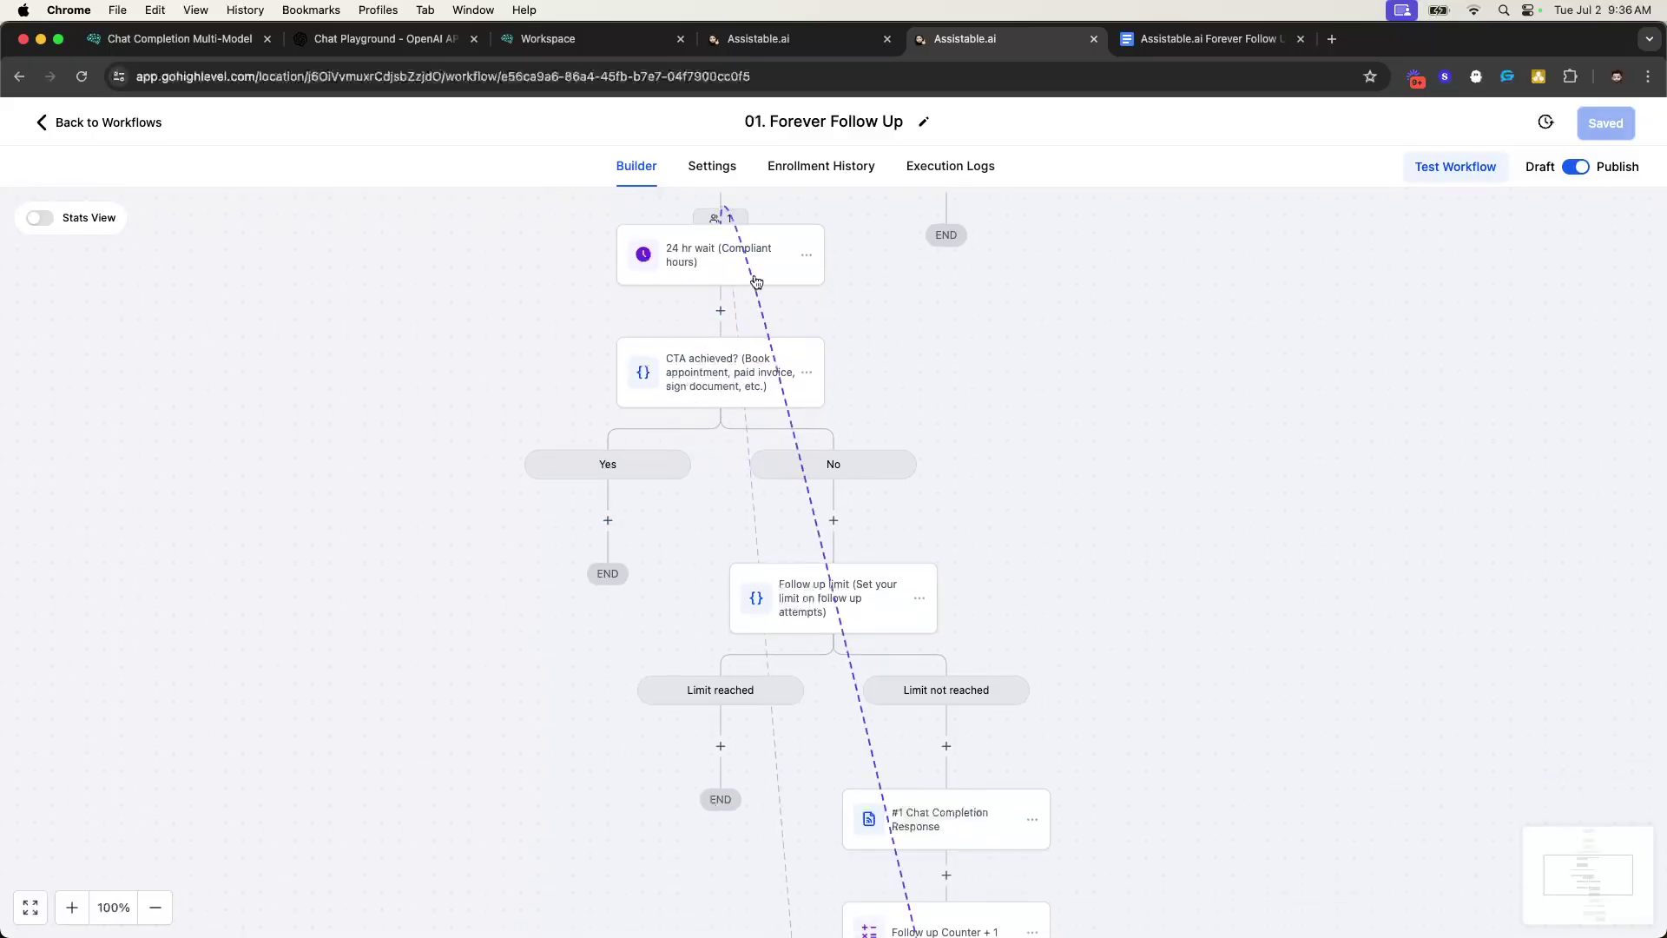
scroll(741, 353, "down", 10)
scroll(911, 478, "up", 15)
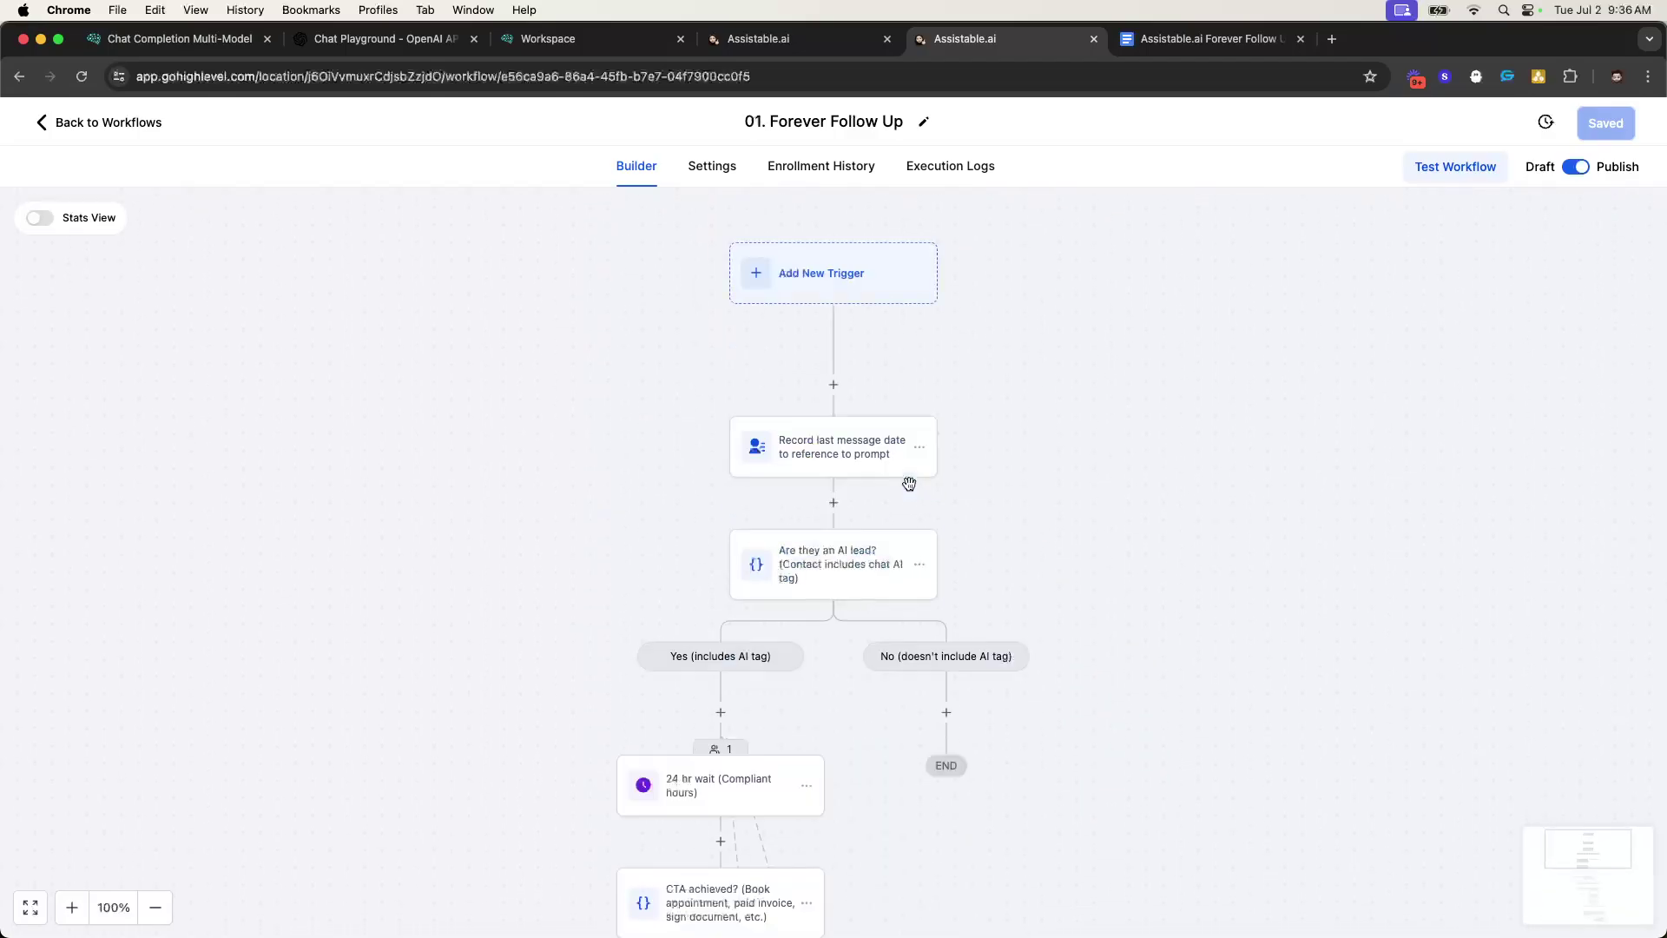
scroll(910, 484, "down", 3)
left_click(143, 132)
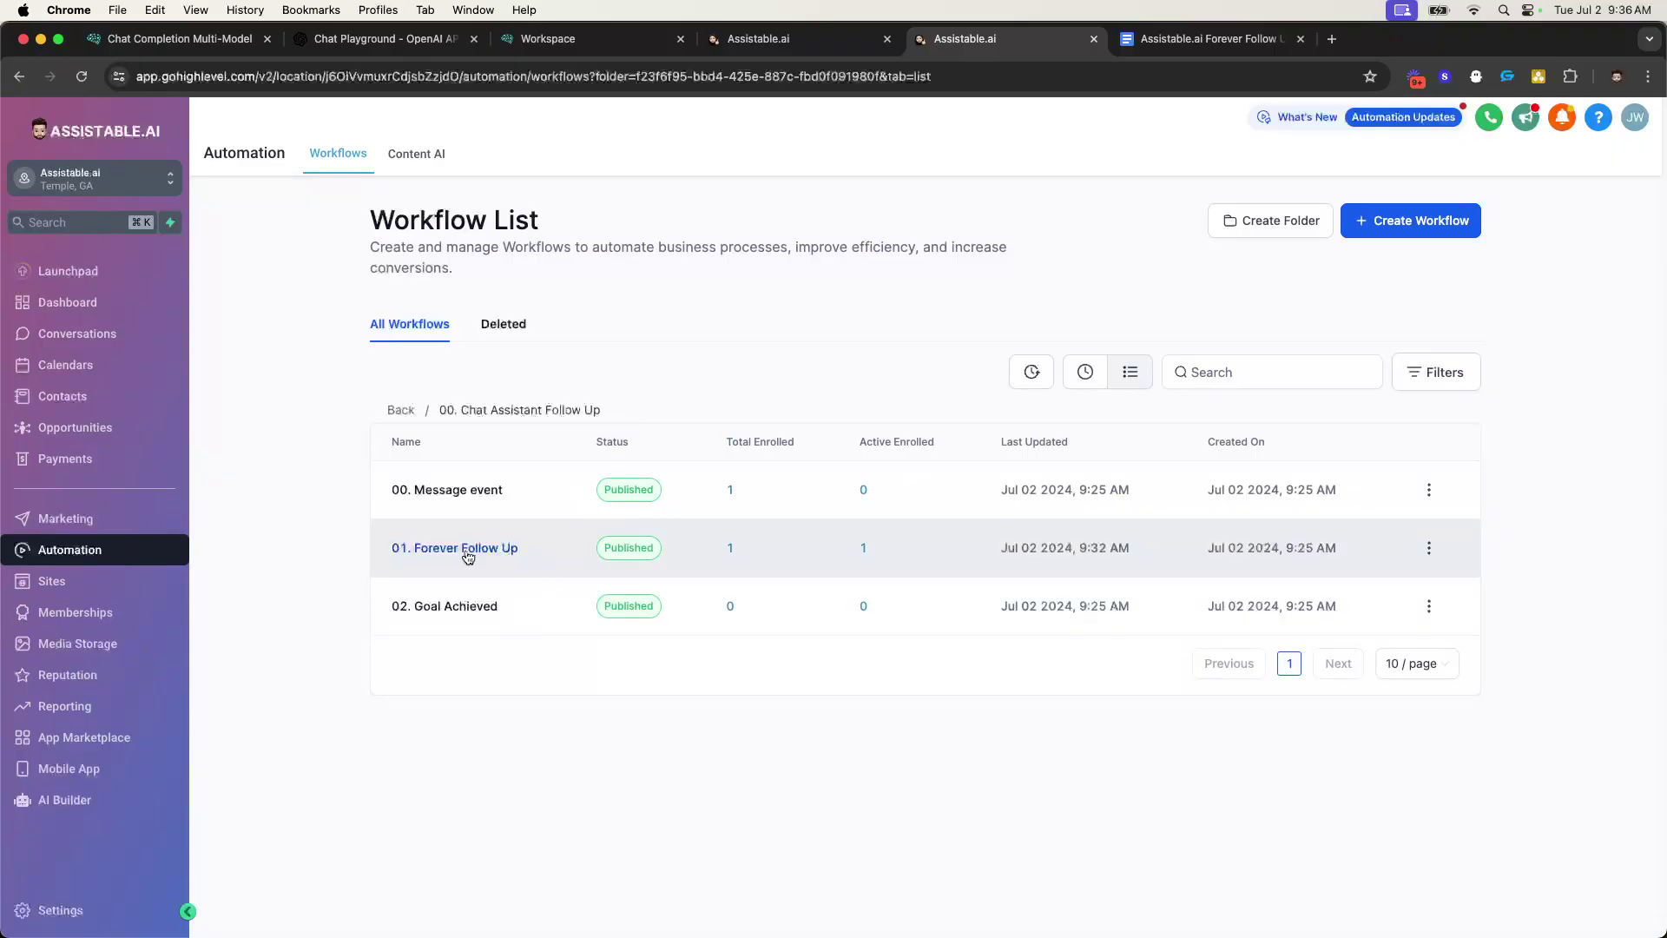
- Check the contact's Agency reply, reload the workflow list, and open 01. Forever Follow Up
left_click(758, 39)
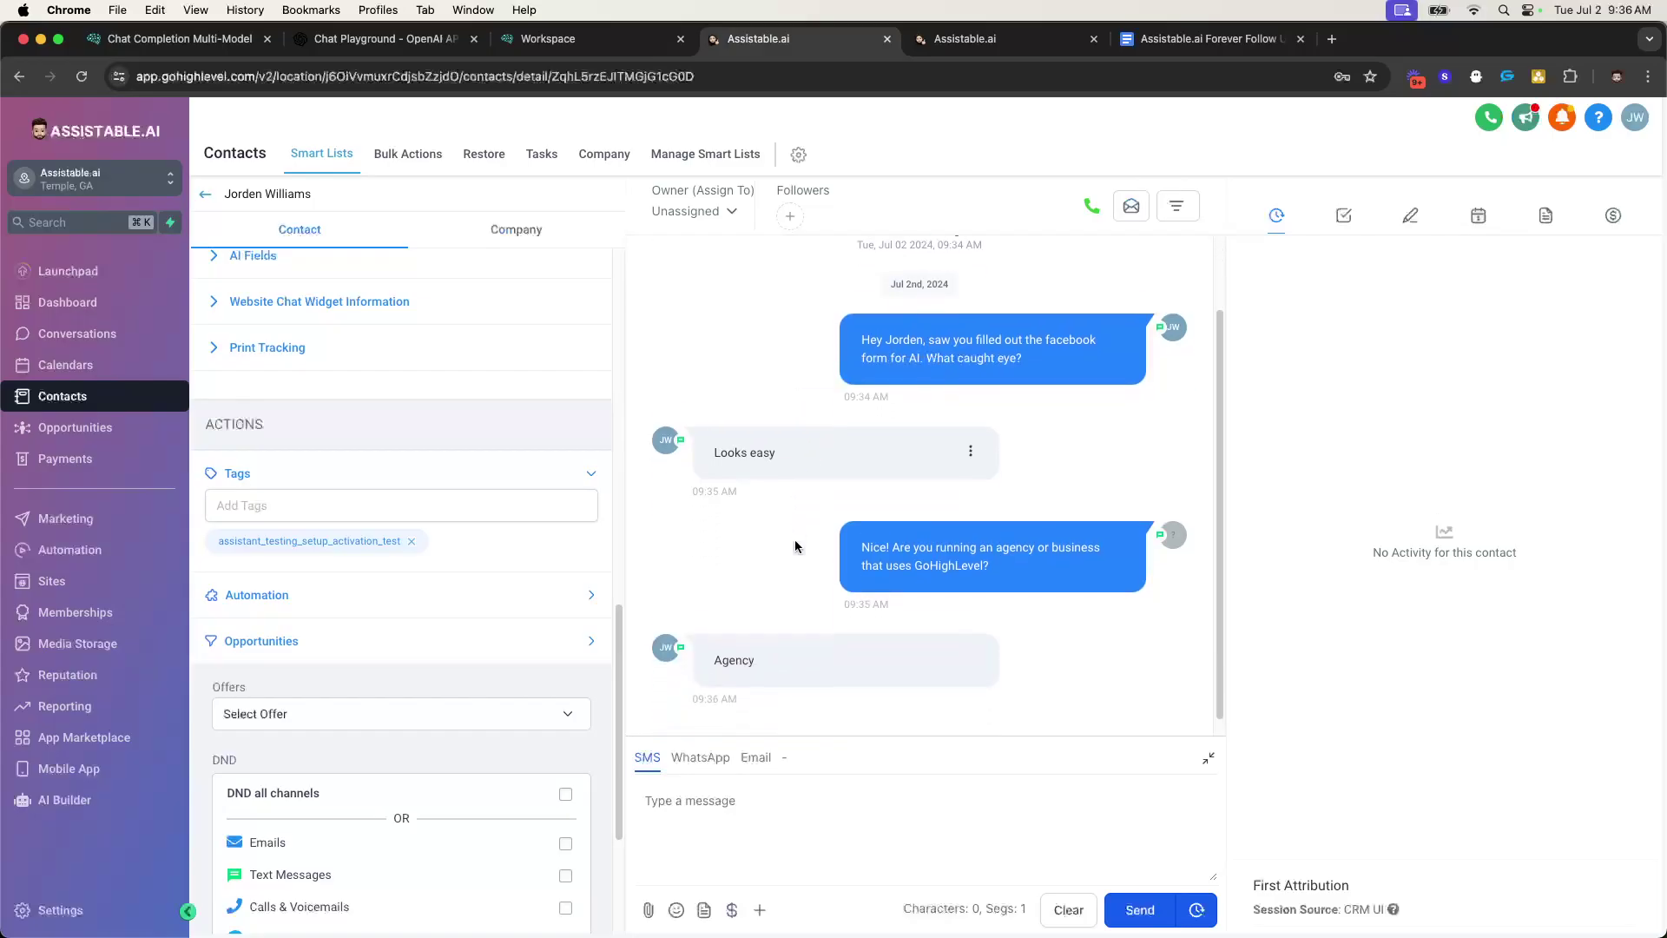
left_click(964, 41)
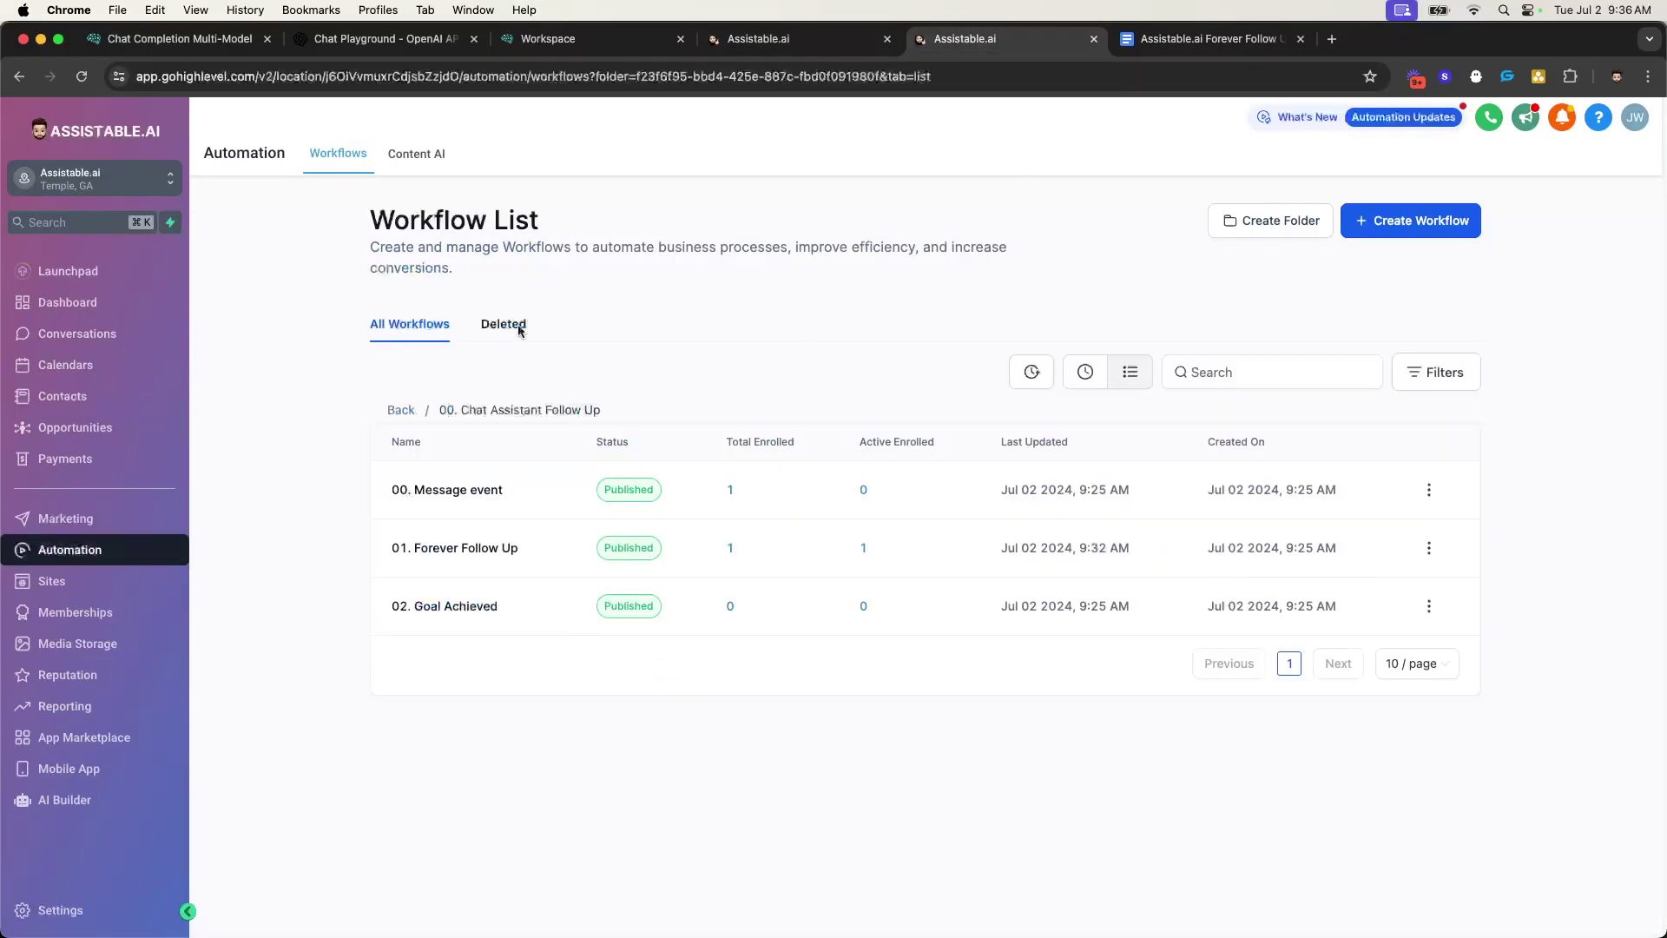
left_click(80, 77)
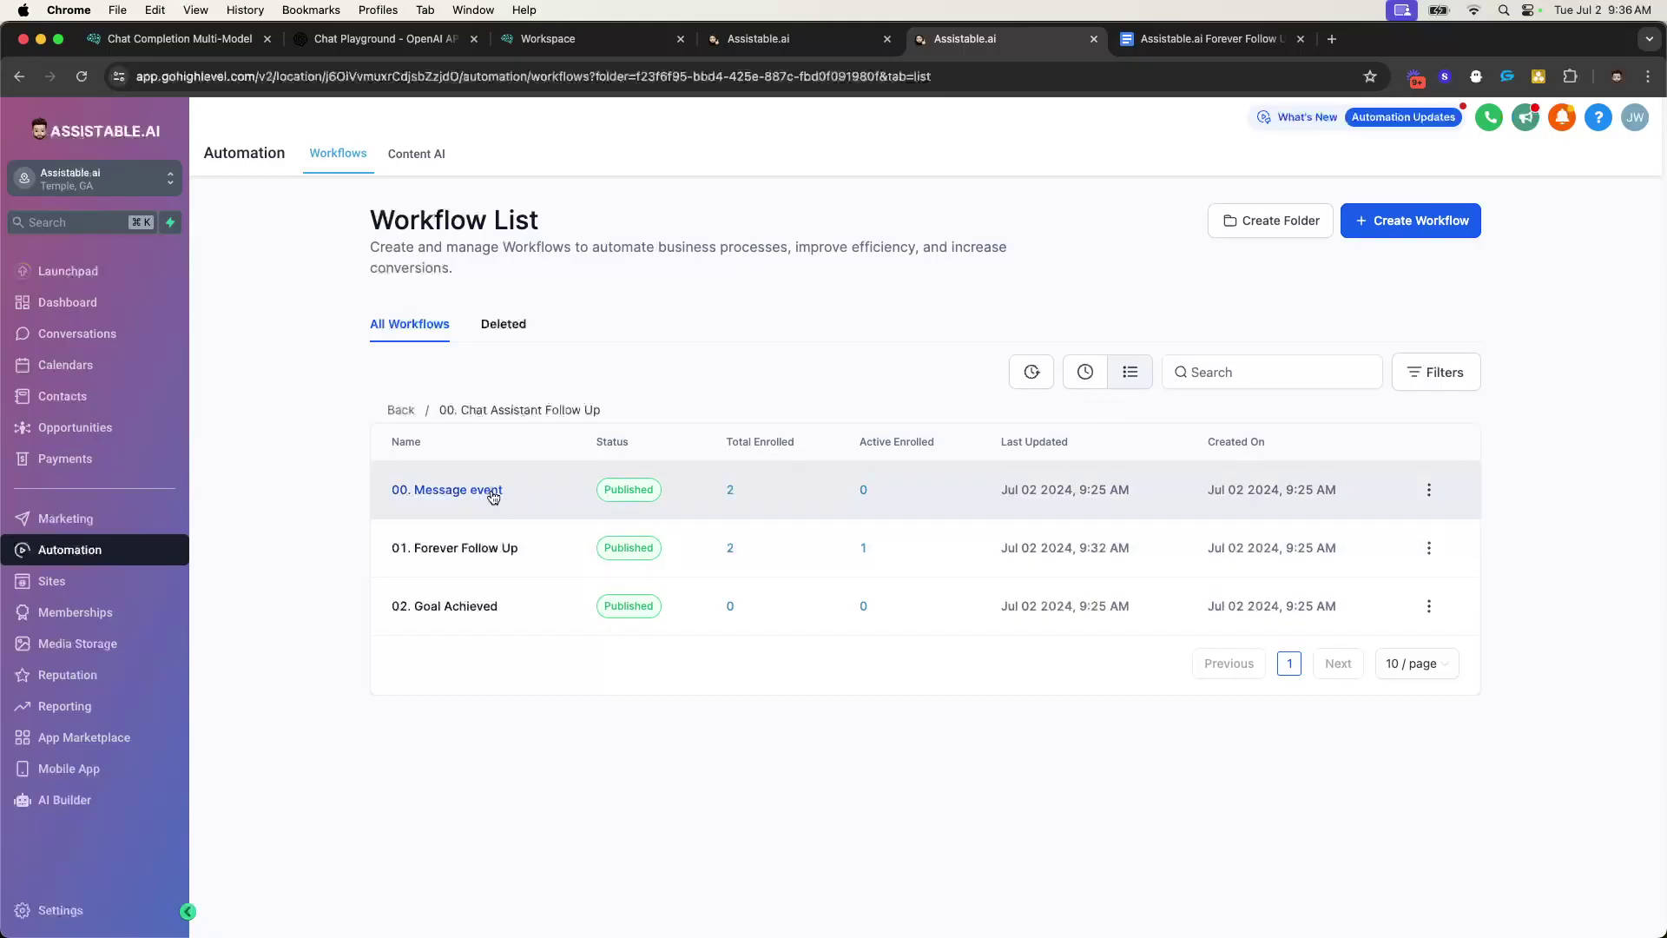
left_click(487, 553)
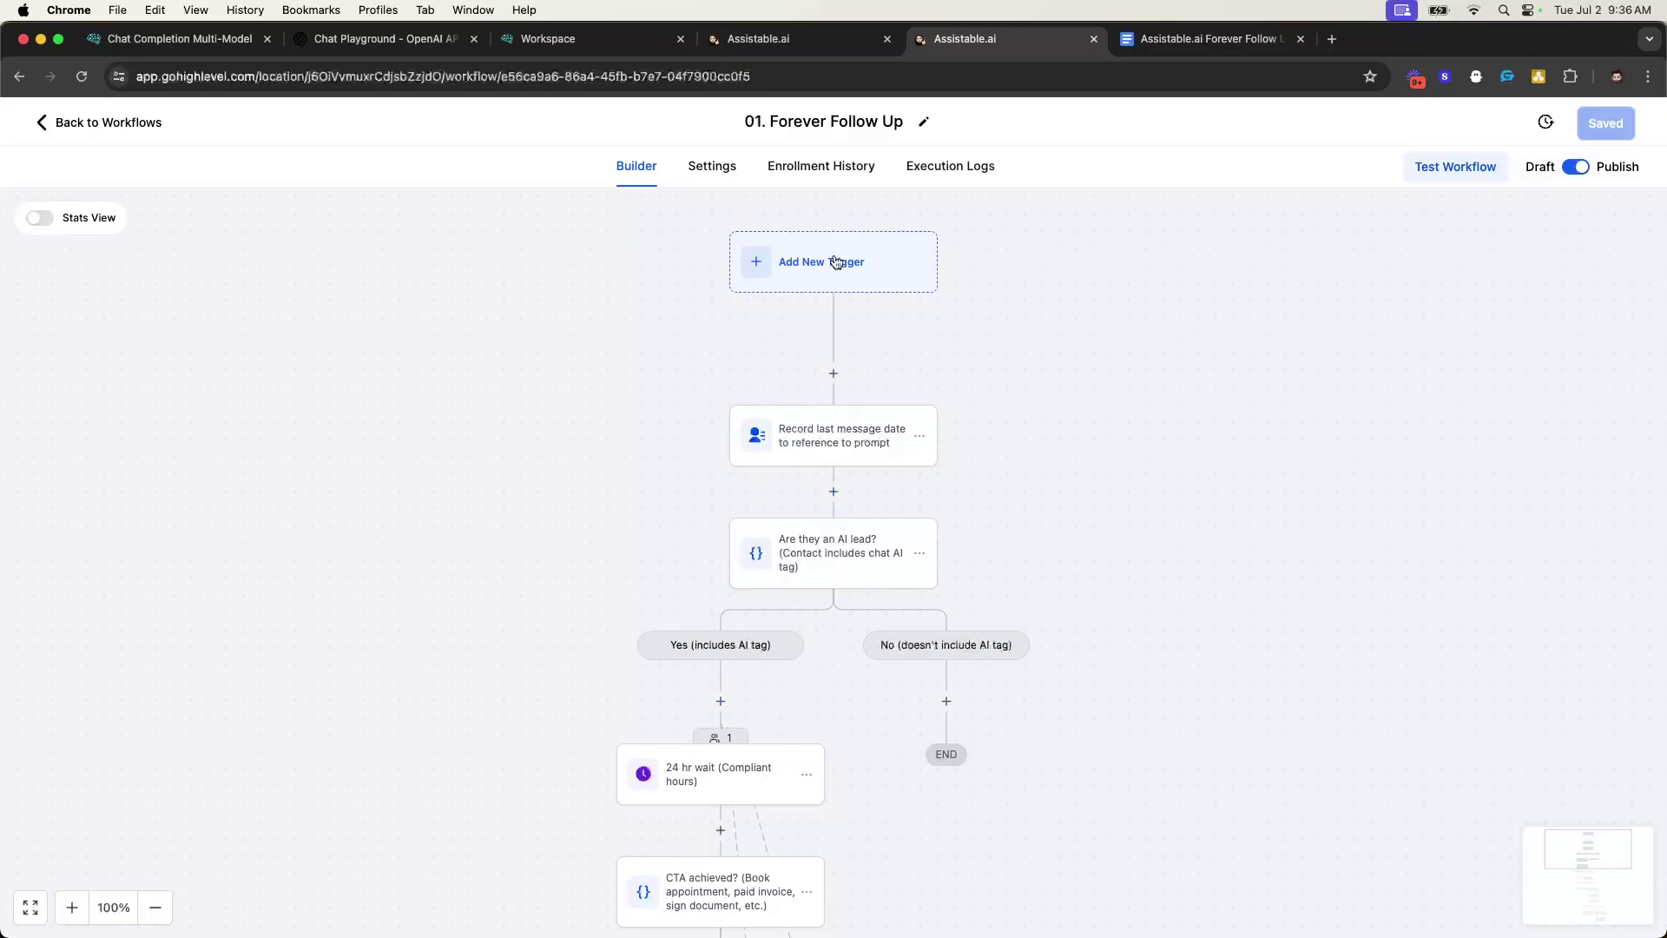
- Review the workflow's execution history, then scroll the step diagram to the 24 hr wait node
left_click(916, 167)
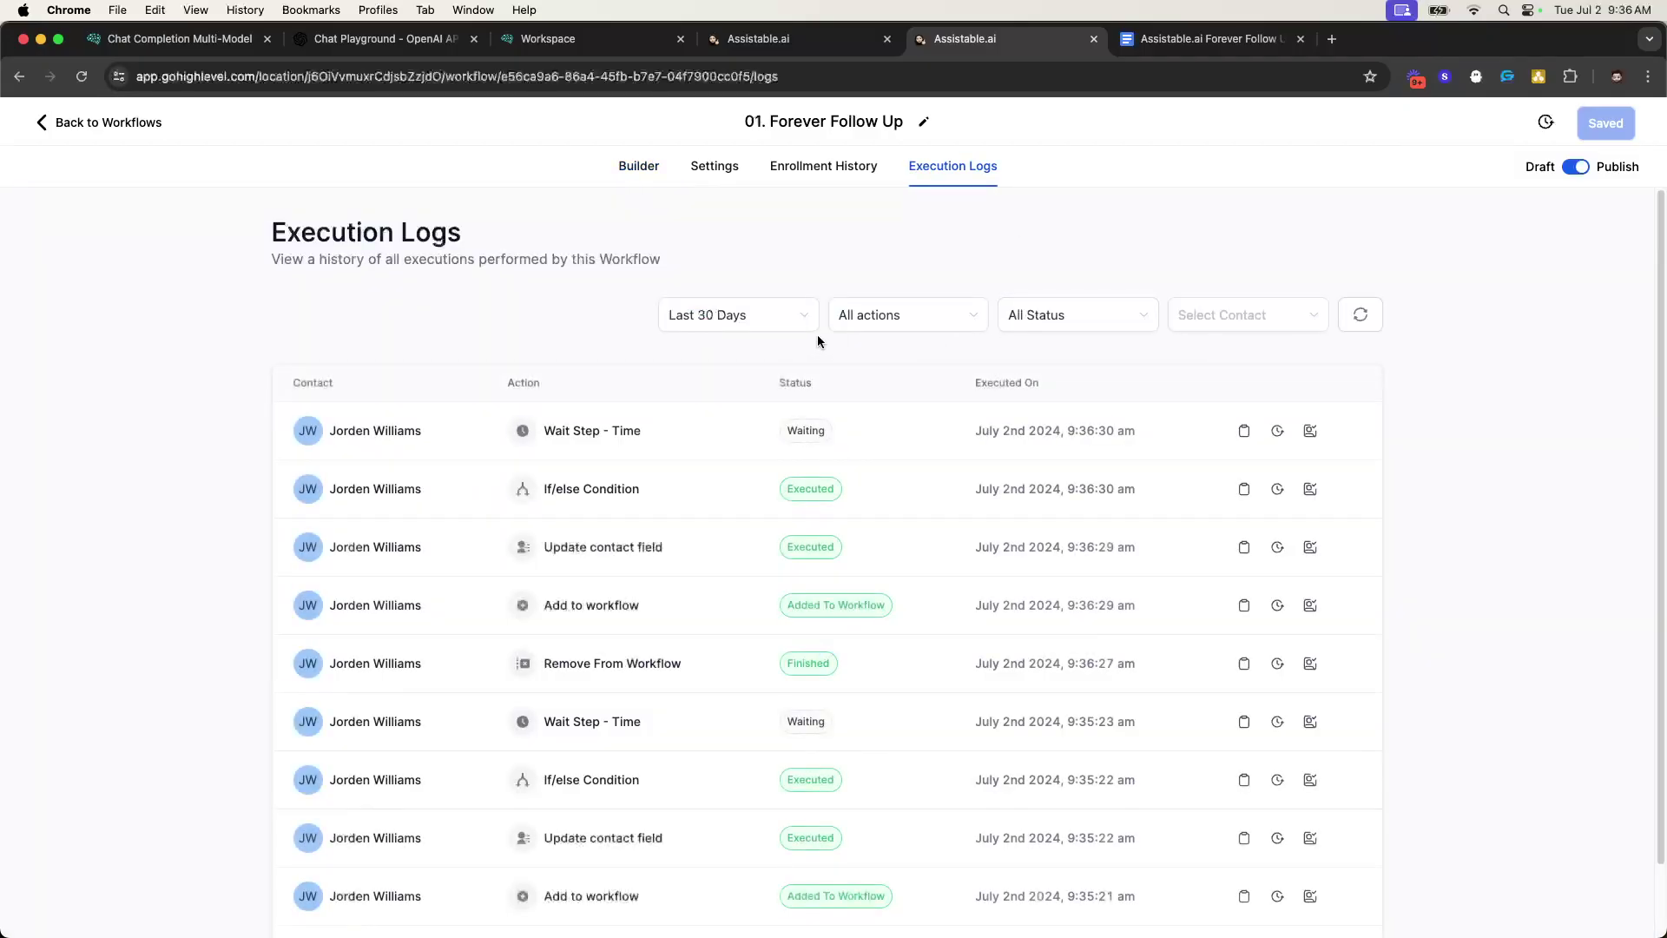
scroll(789, 441, "down", 1)
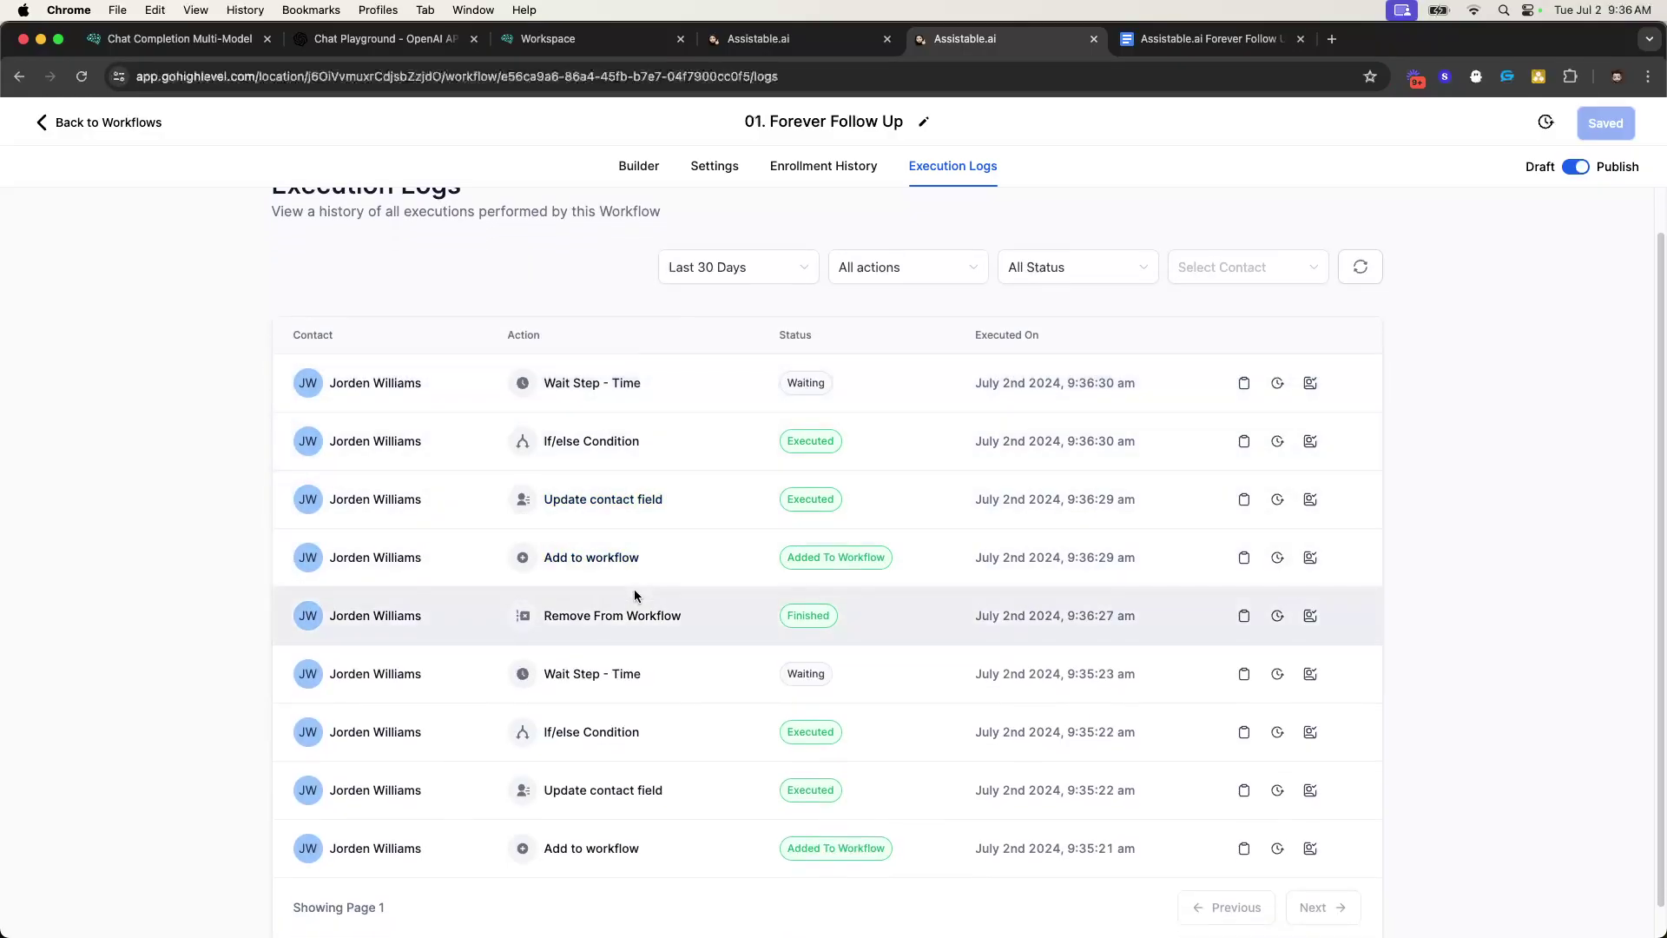
scroll(607, 599, "down", 1)
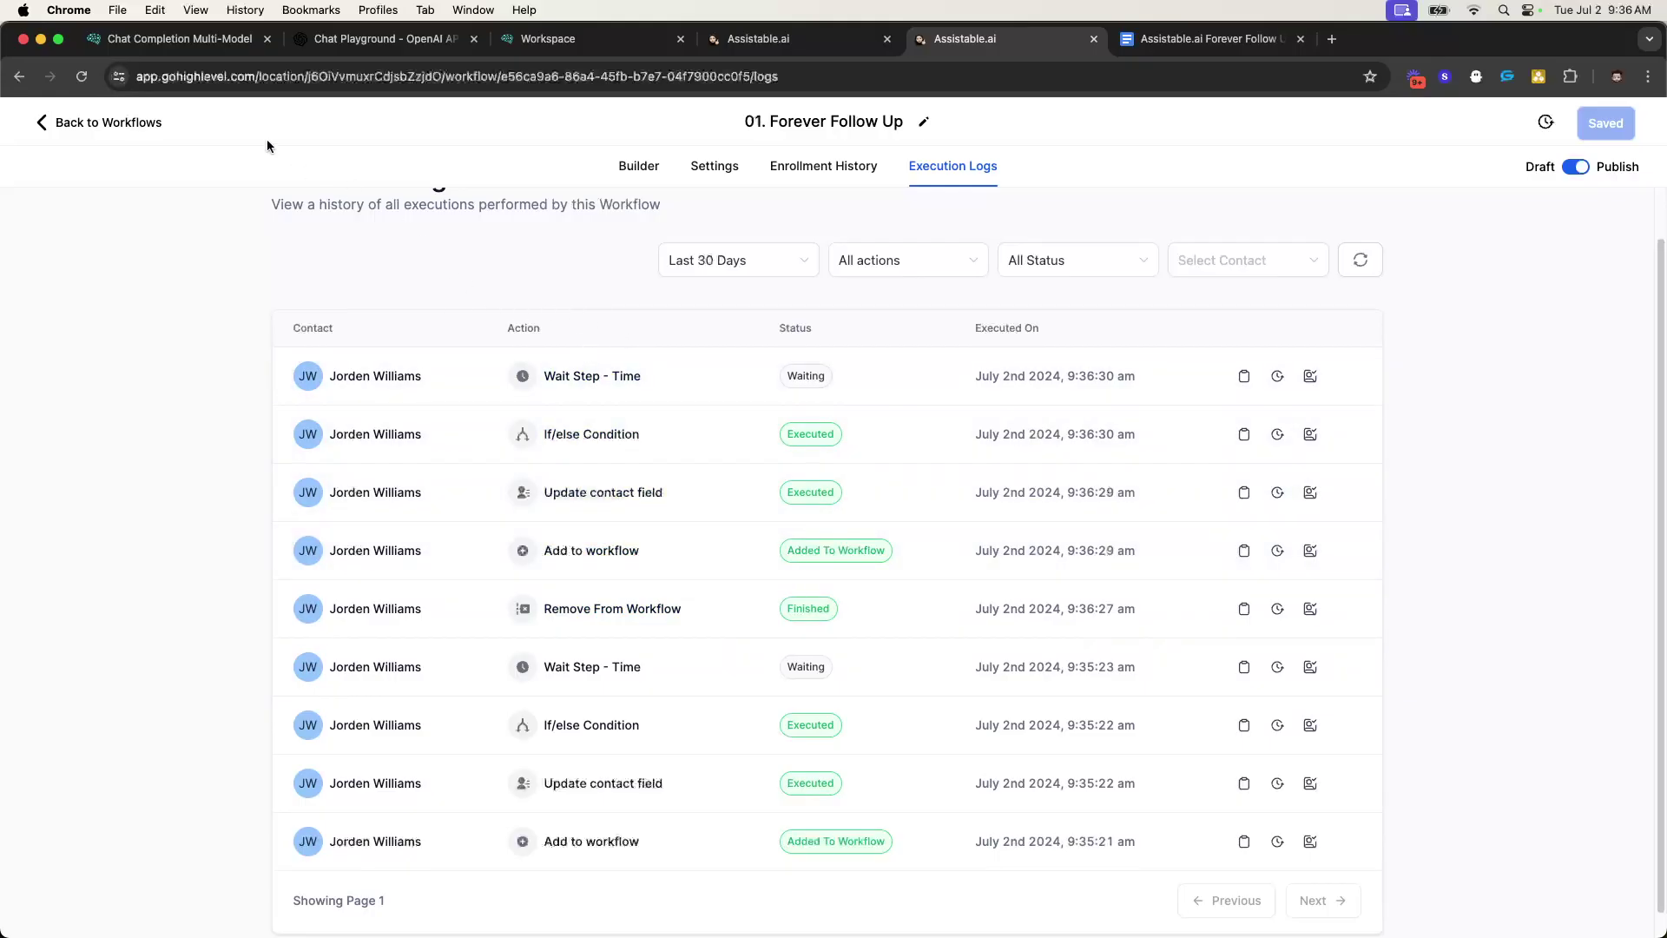
left_click(630, 167)
scroll(734, 477, "down", 3)
scroll(749, 373, "up", 3)
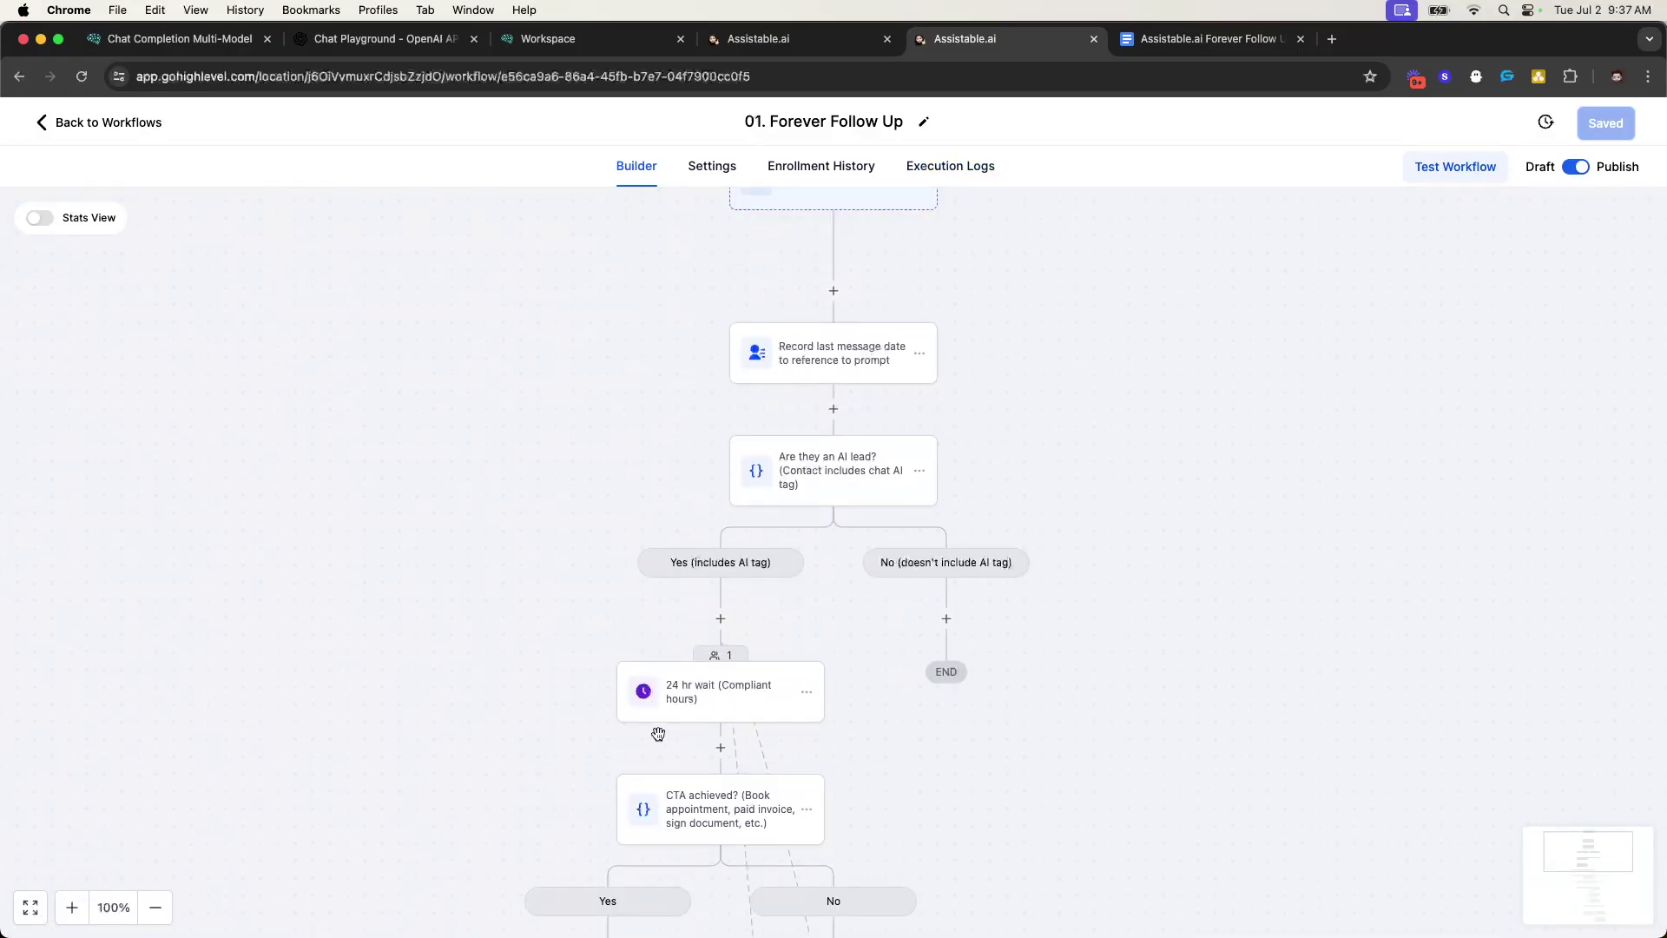
scroll(781, 610, "down", 1)
scroll(712, 376, "up", 1)
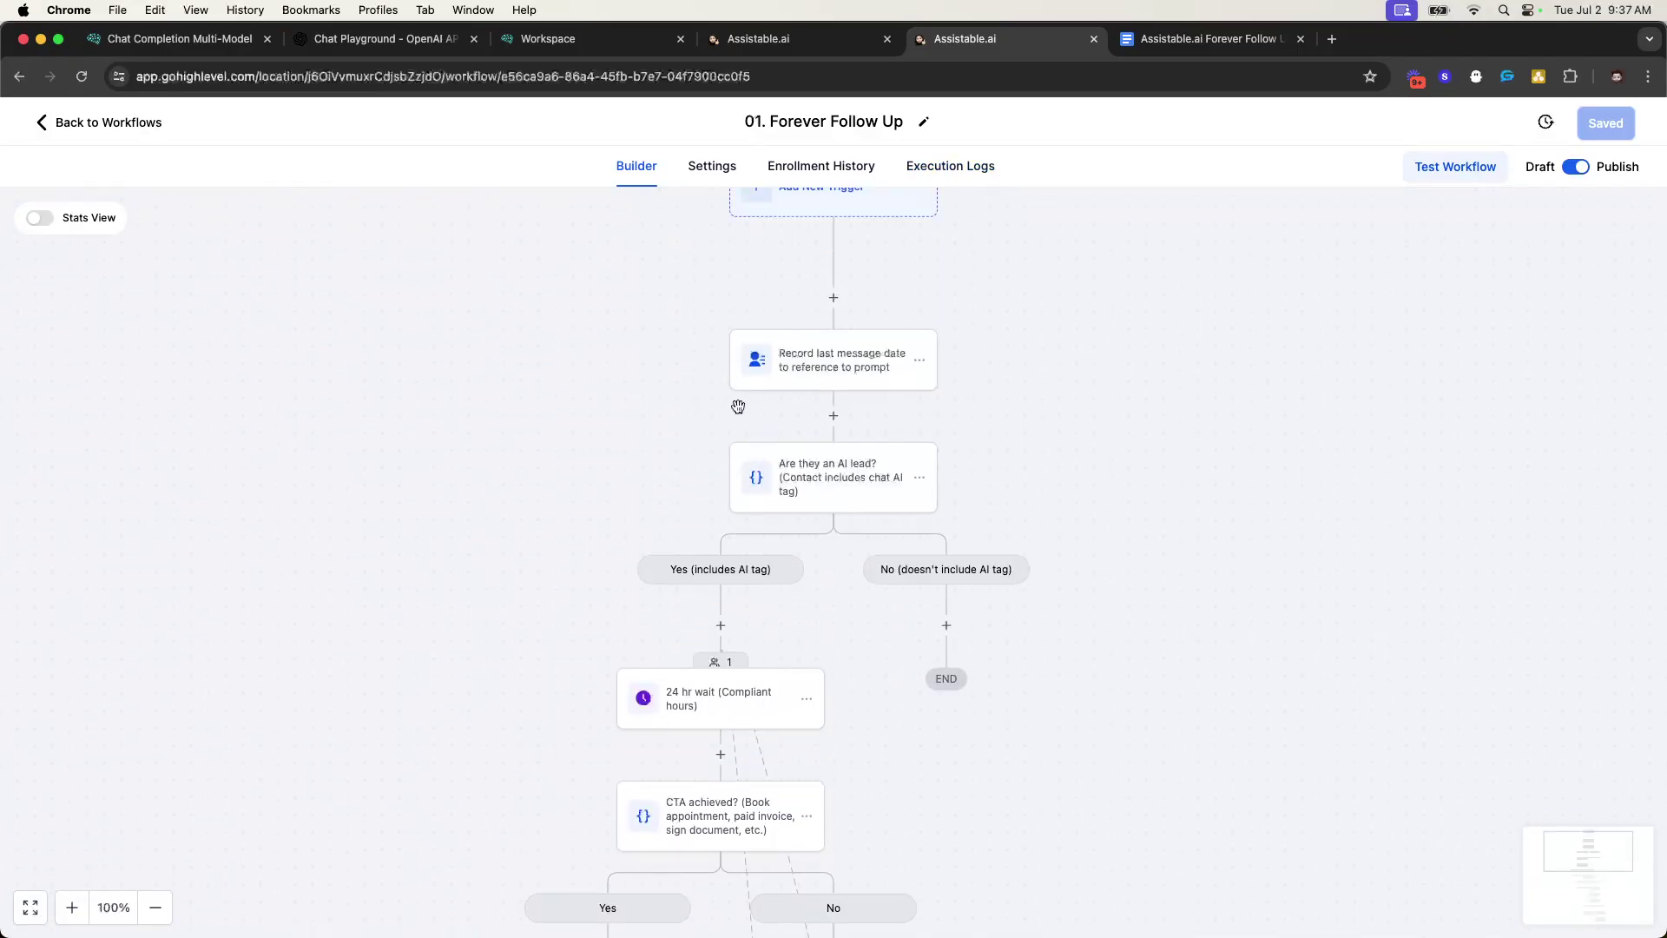
scroll(770, 492, "down", 3)
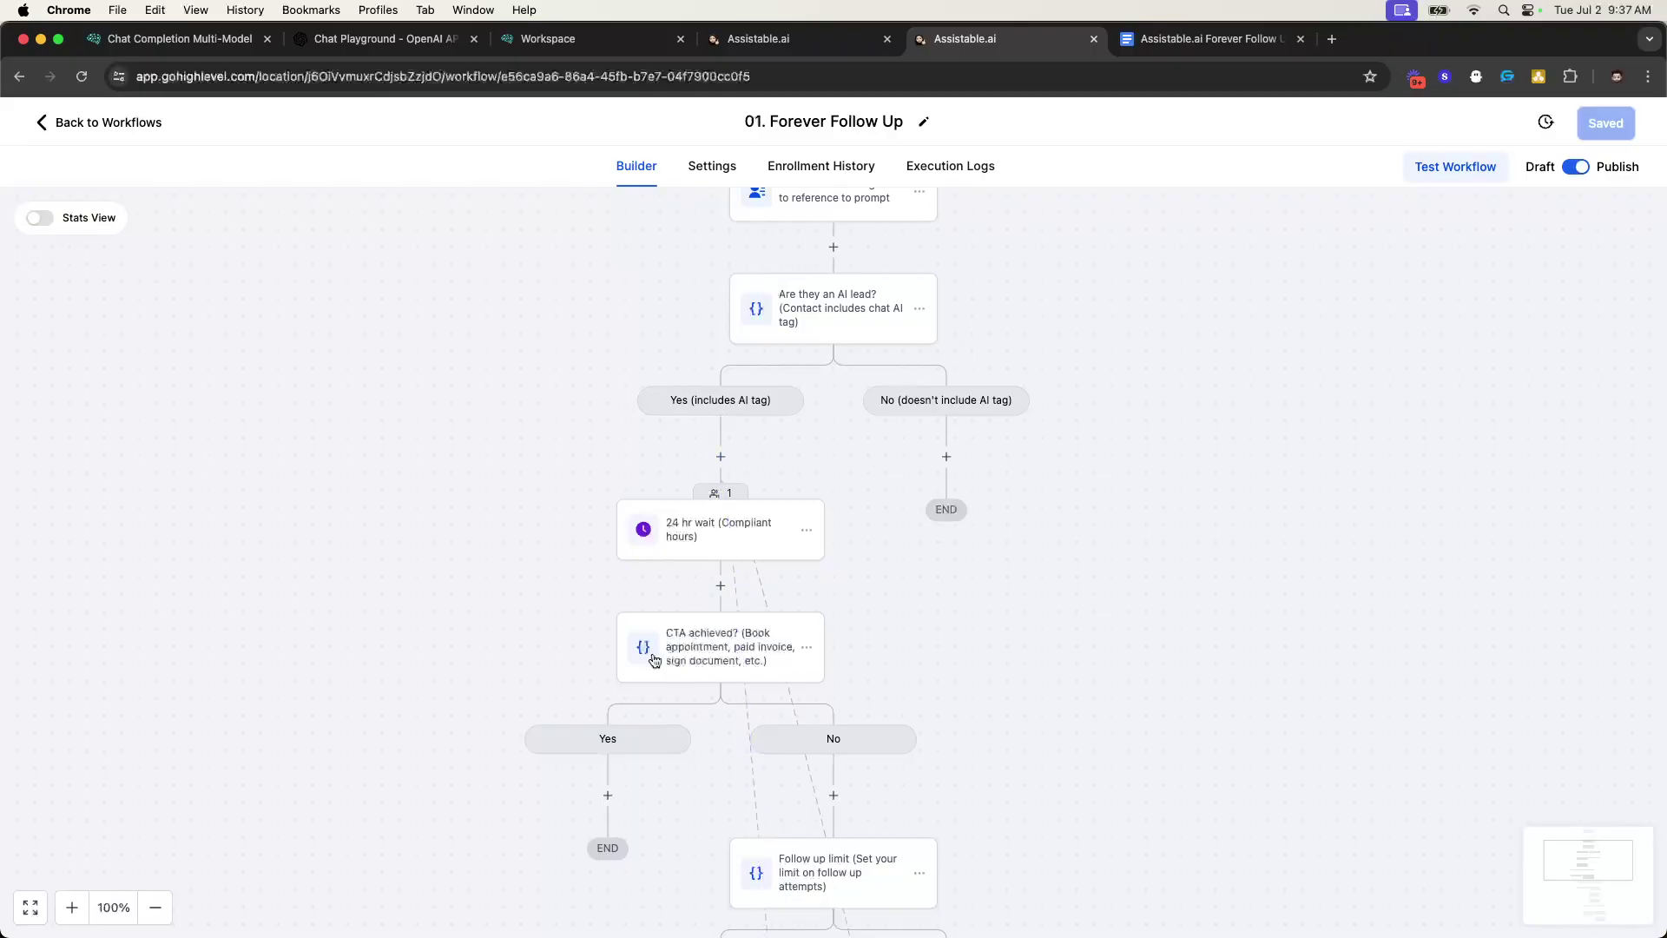
scroll(785, 648, "down", 4)
scroll(743, 787, "down", 1)
scroll(744, 787, "up", 4)
scroll(911, 567, "up", 4)
scroll(894, 603, "down", 1)
- Review the contact's Agency reply, then return to the workflow's 24 hr wait step
left_click(770, 41)
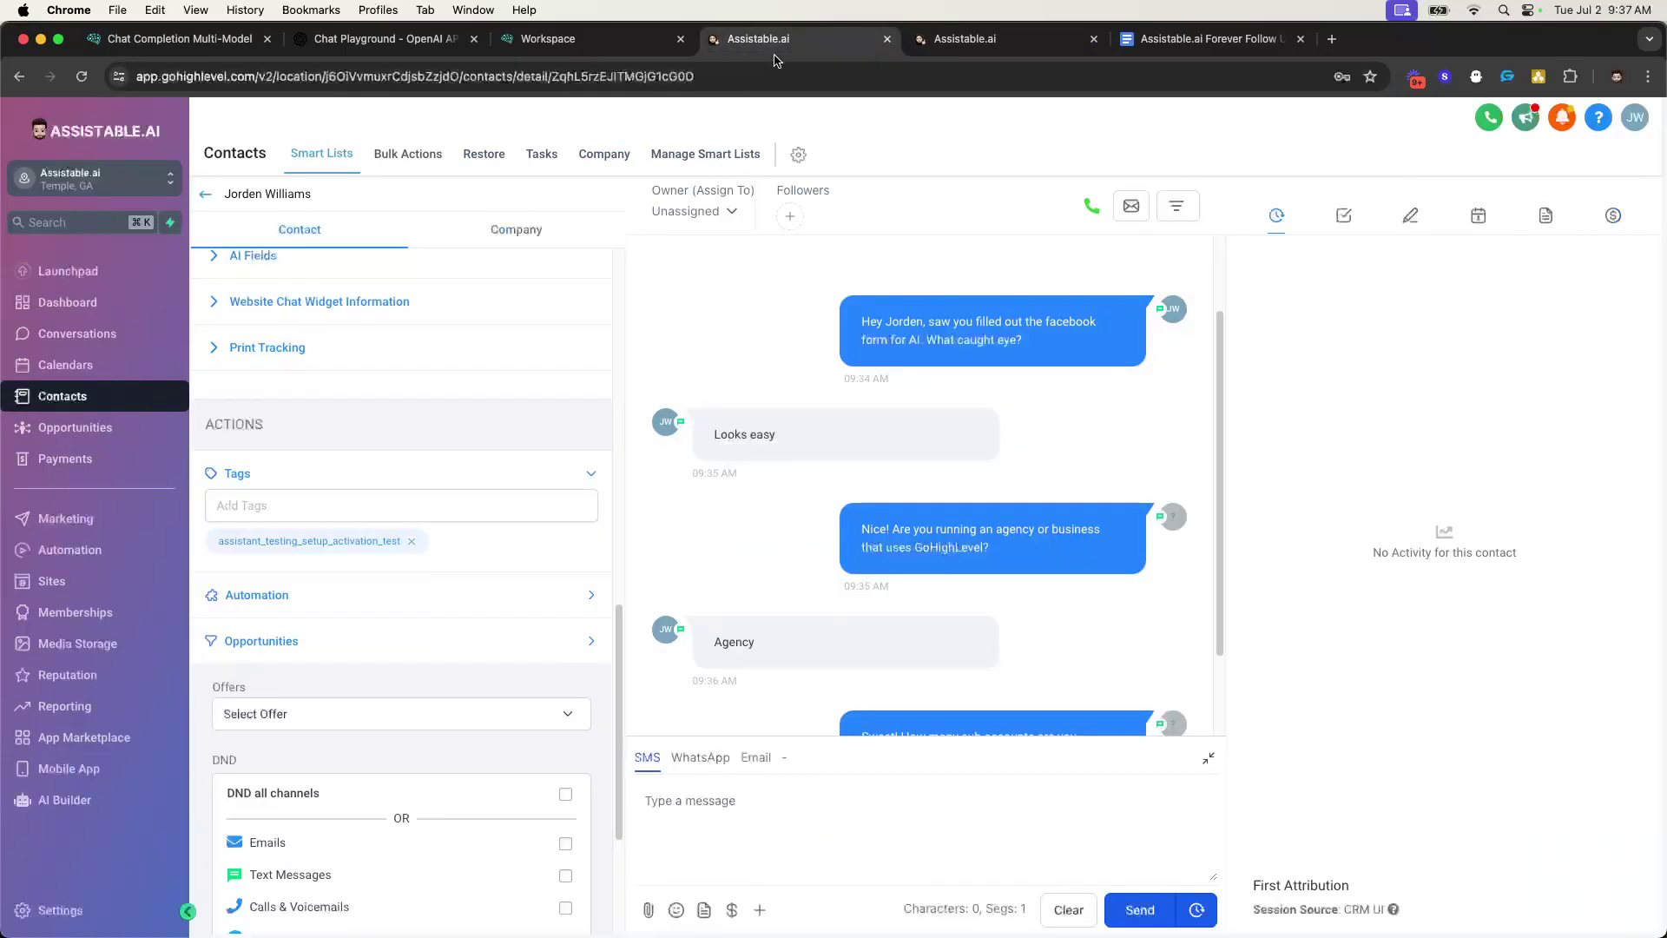
scroll(943, 662, "down", 2)
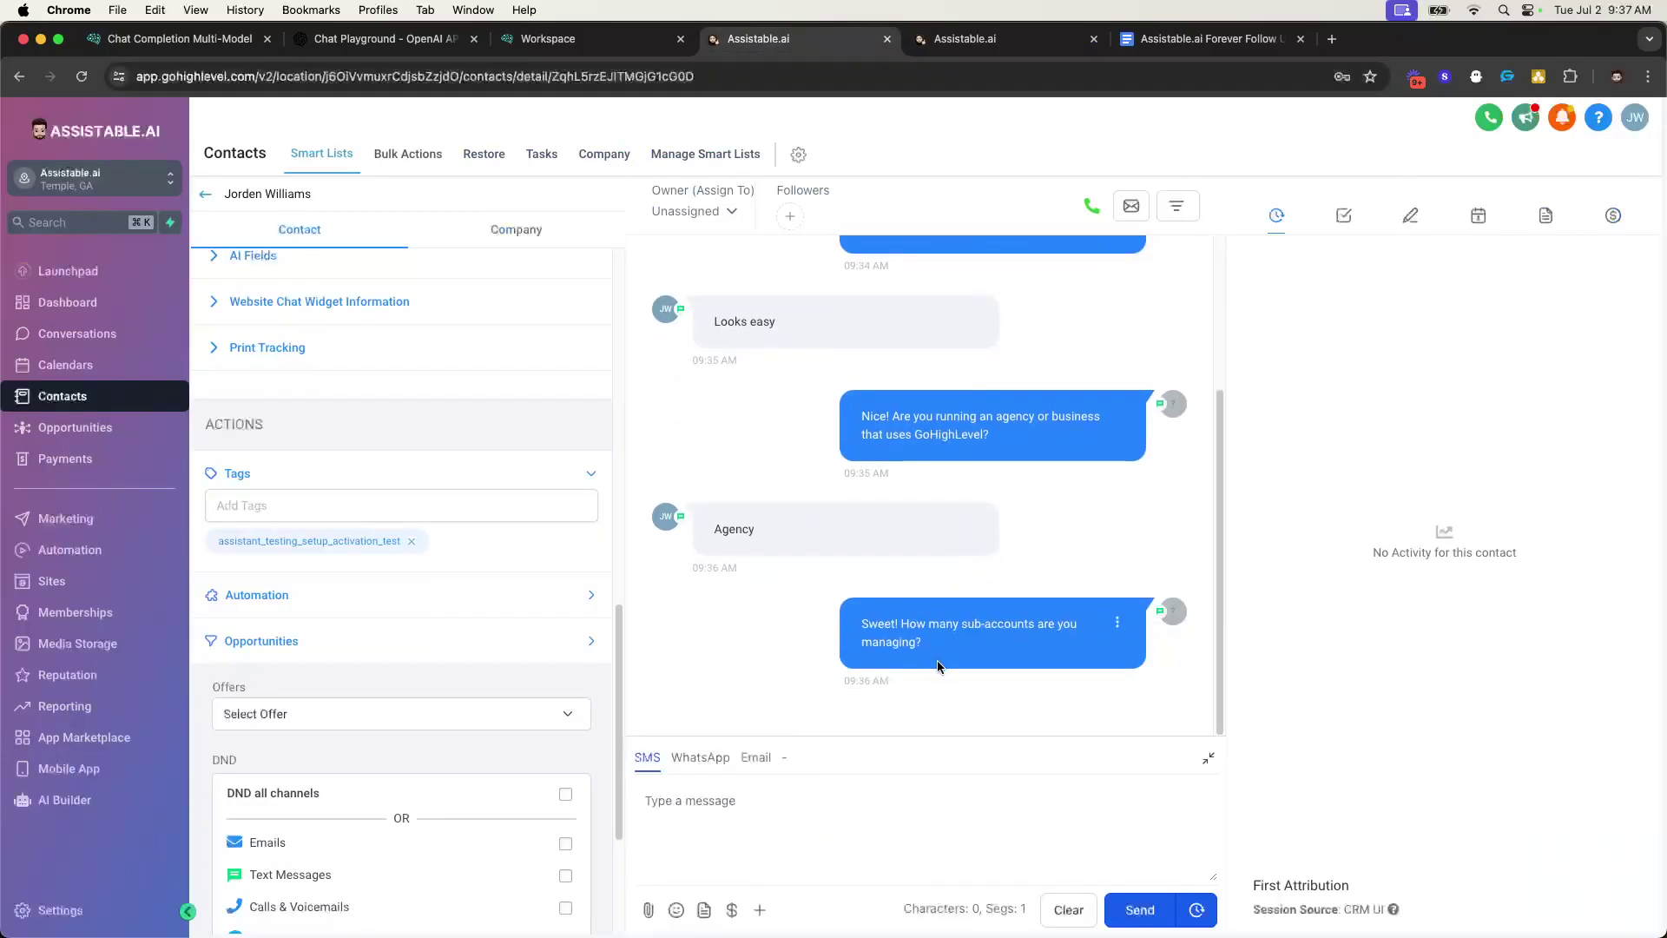
double_click(720, 524)
left_click(682, 529)
left_click_drag(640, 501, 798, 547)
left_click(768, 536)
left_click(964, 38)
scroll(749, 428, "down", 1)
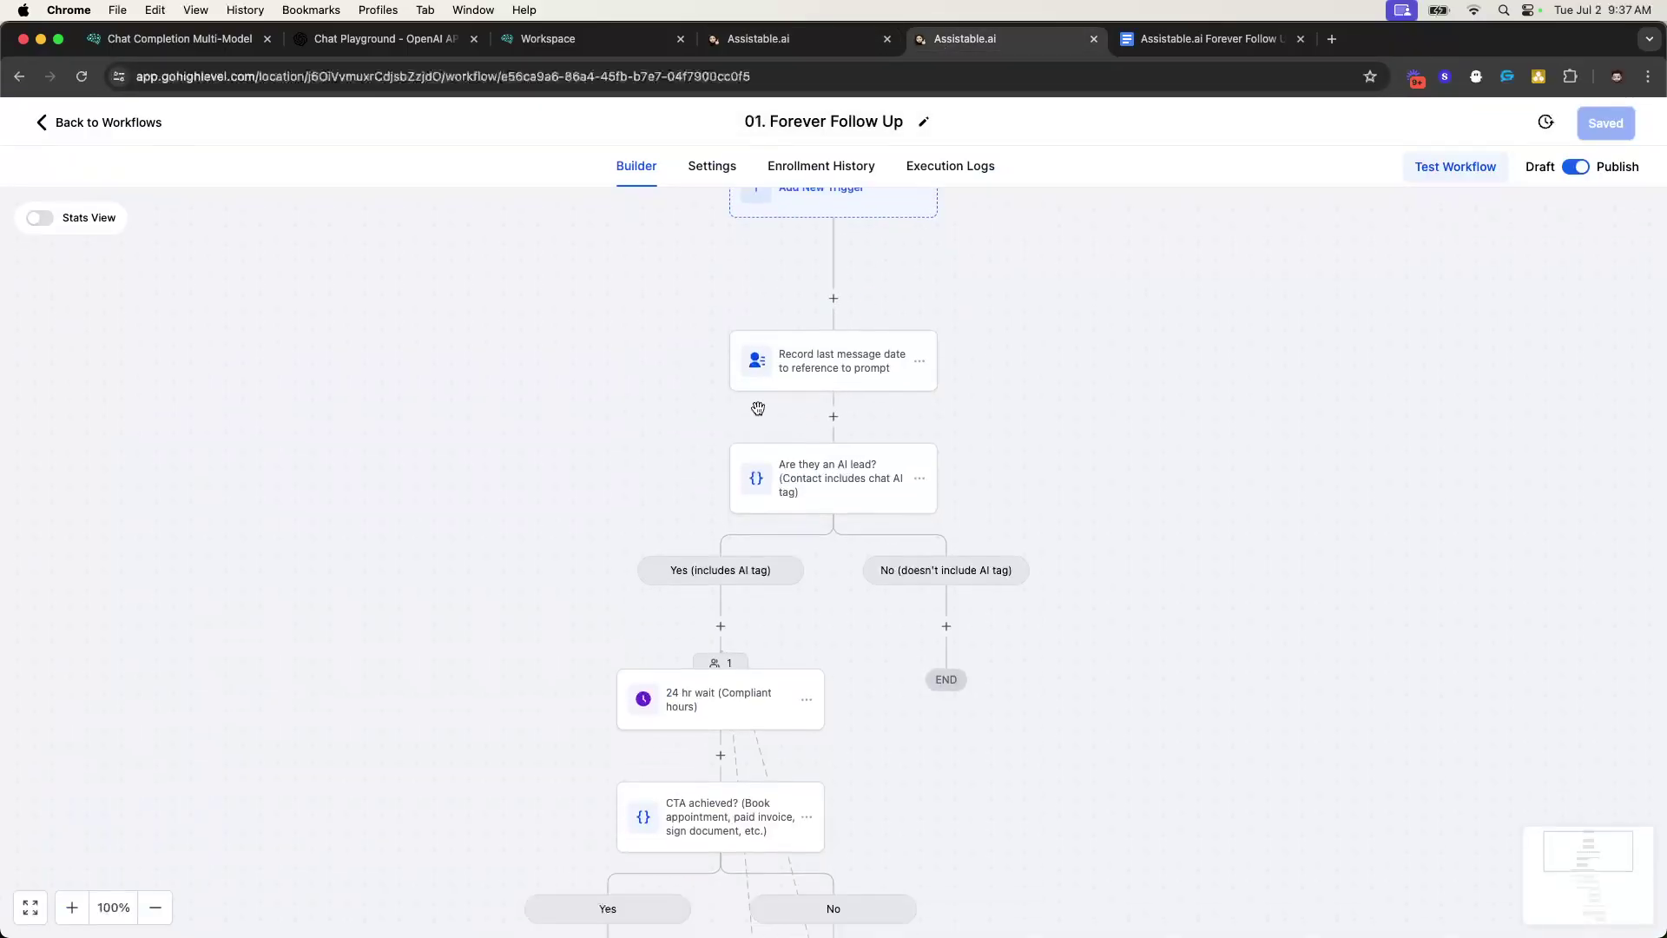
scroll(708, 686, "down", 1)
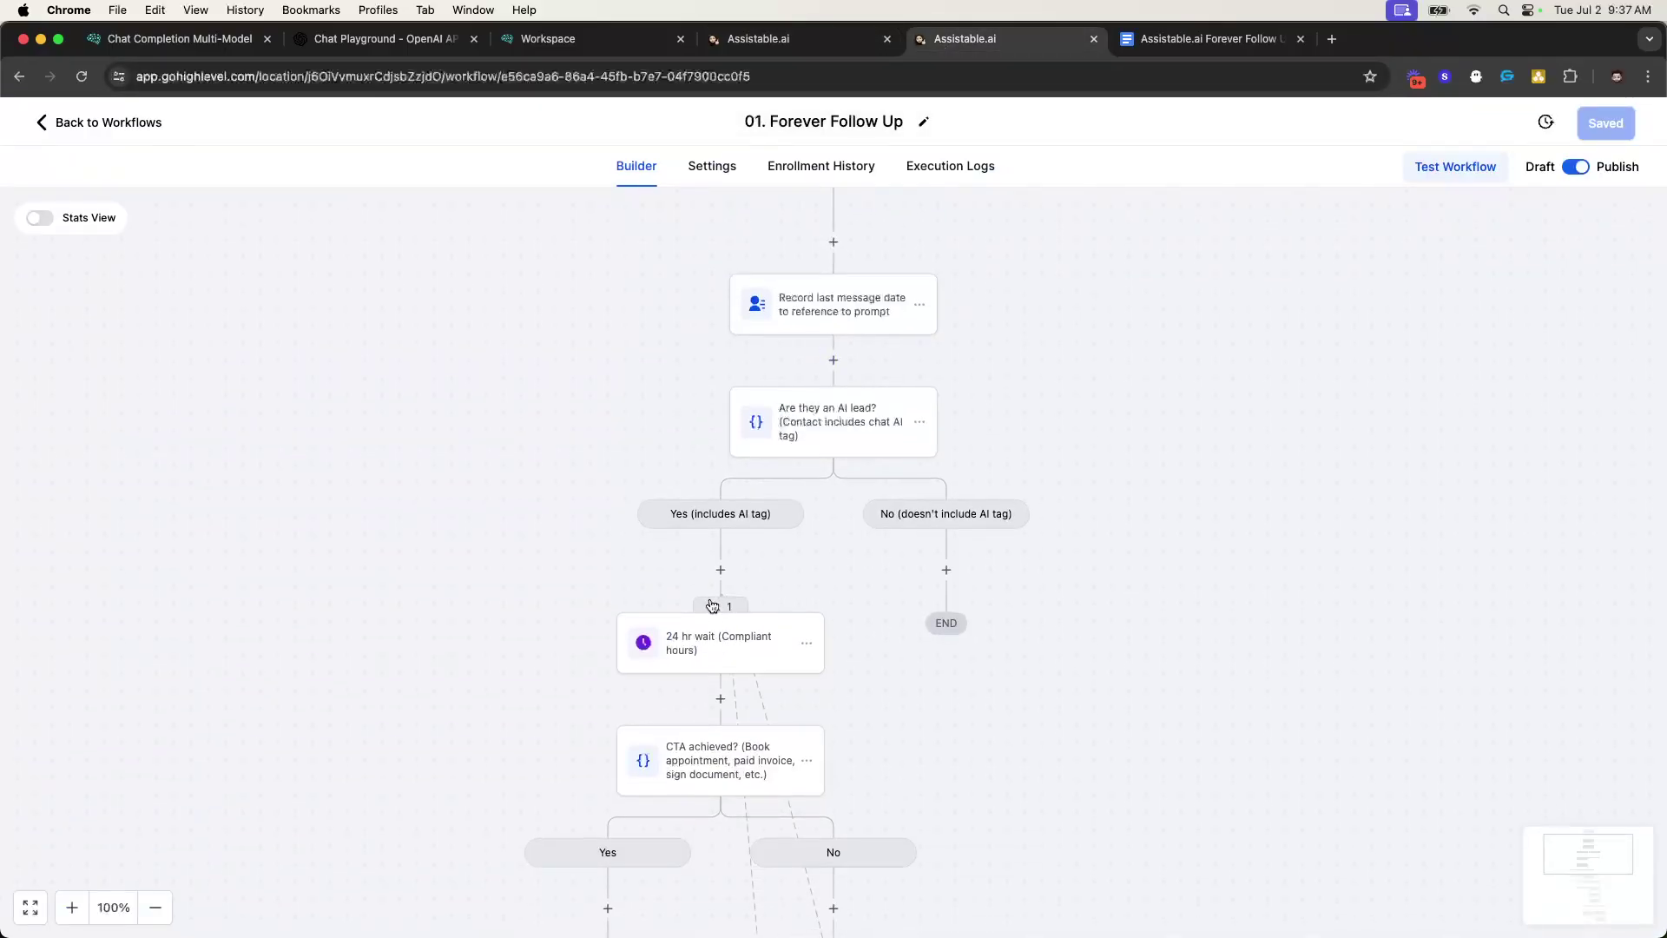
- Force the contact waiting at 24 hr wait on to the next step, then reopen the workflow
left_click(732, 606)
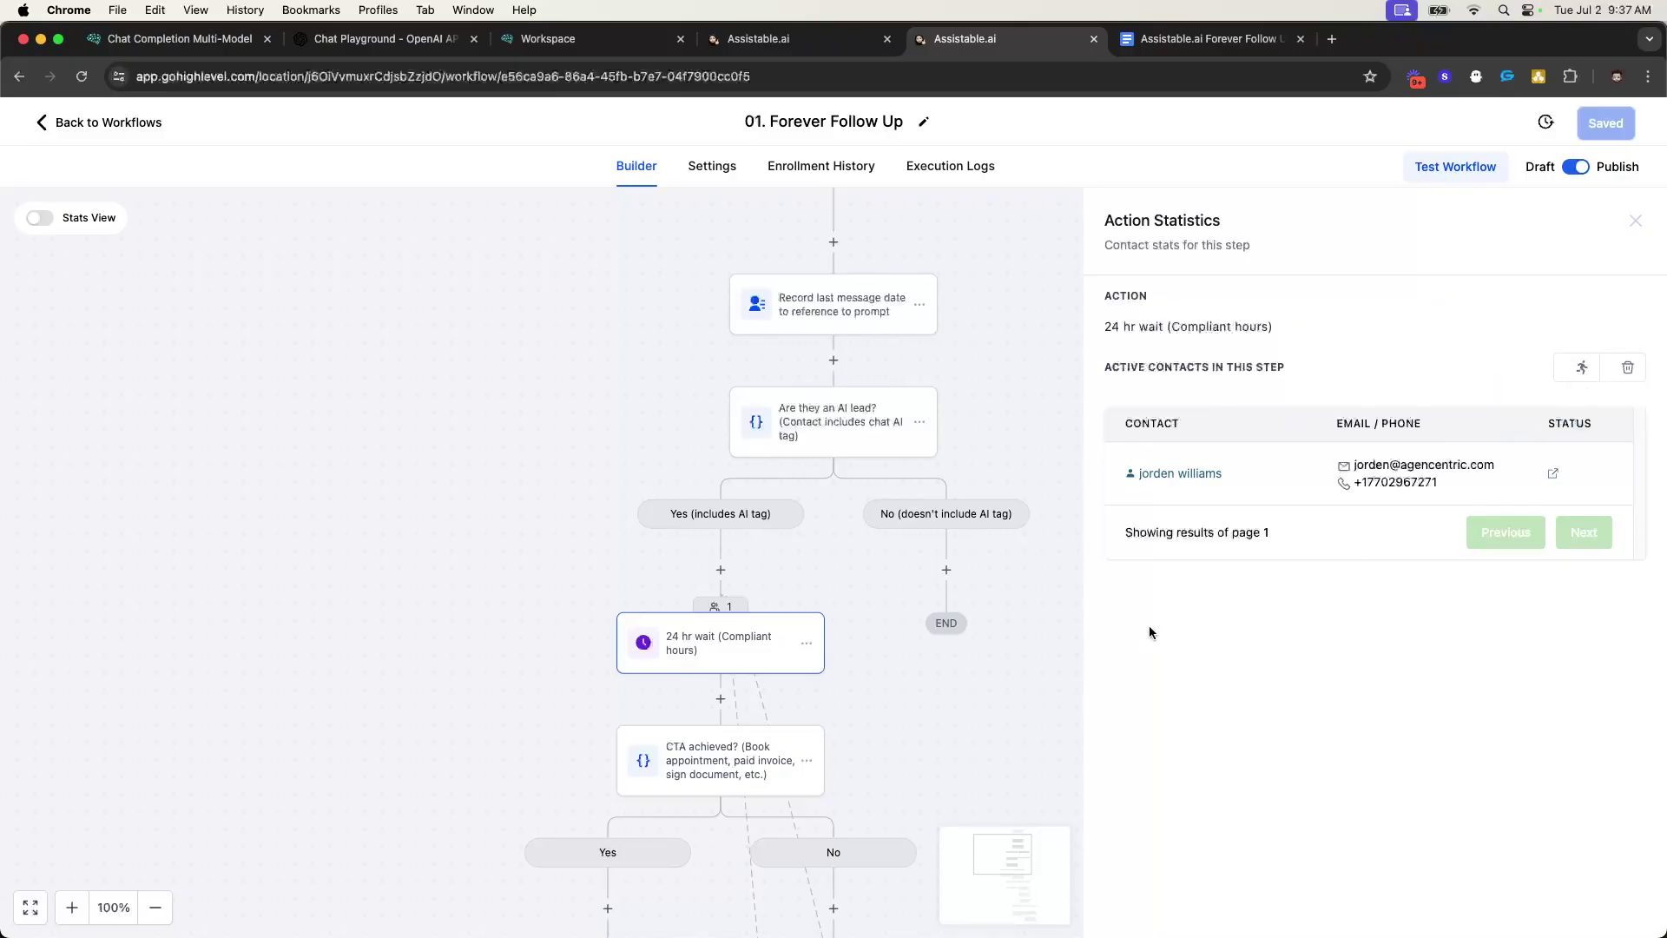
left_click(1570, 371)
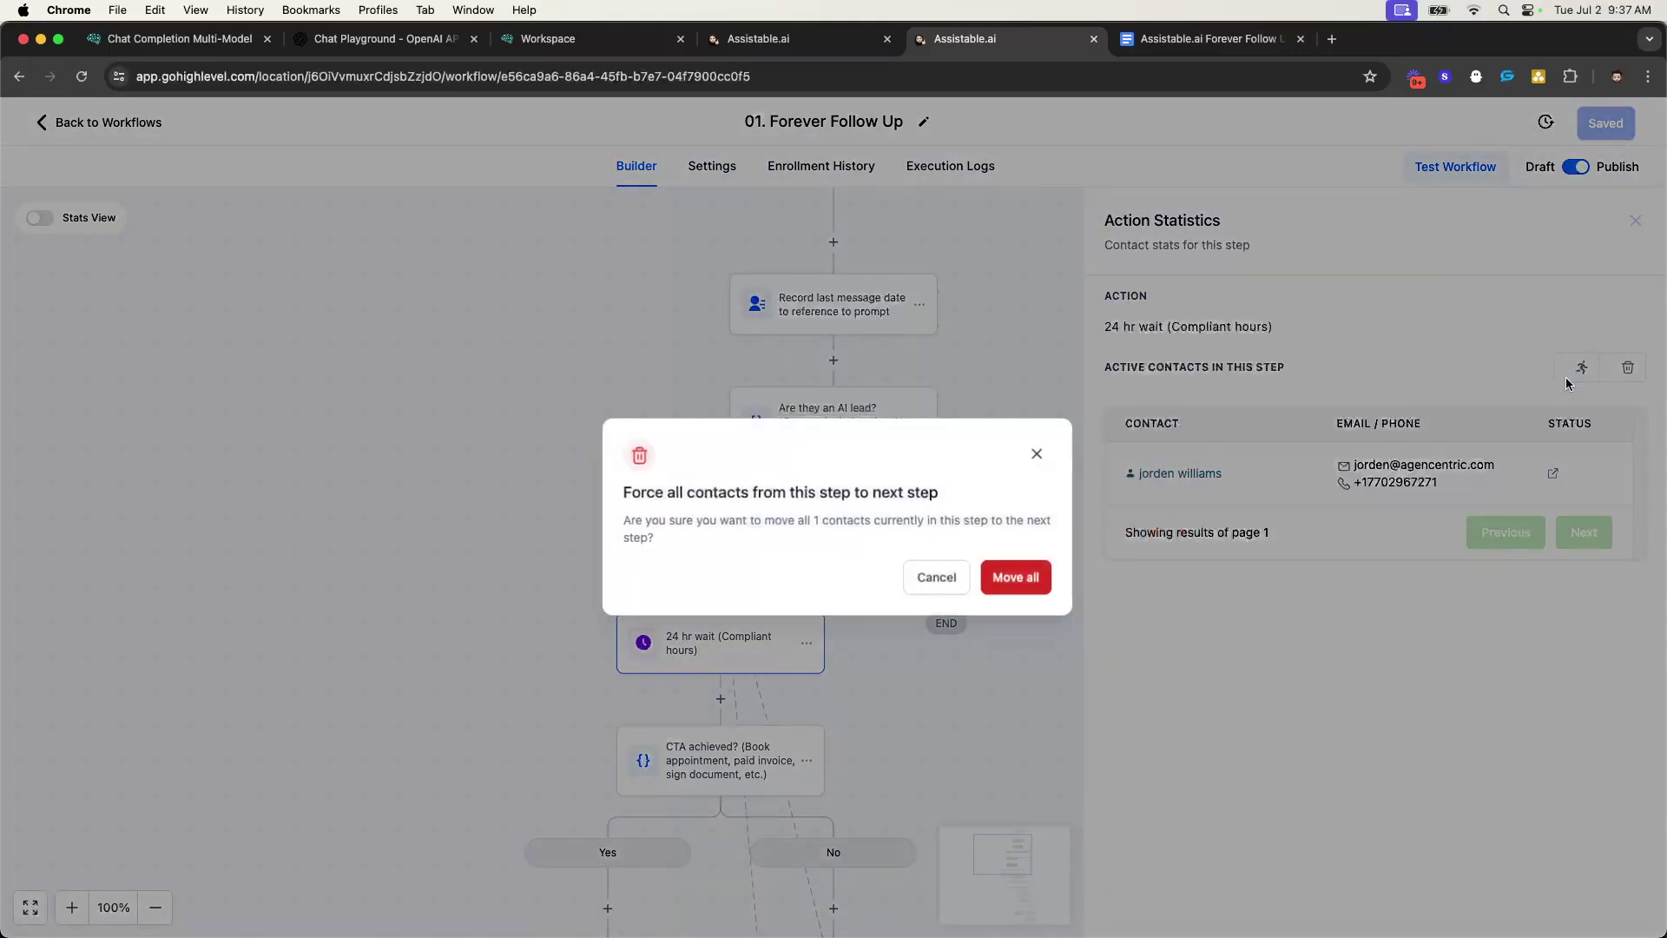
left_click(1027, 573)
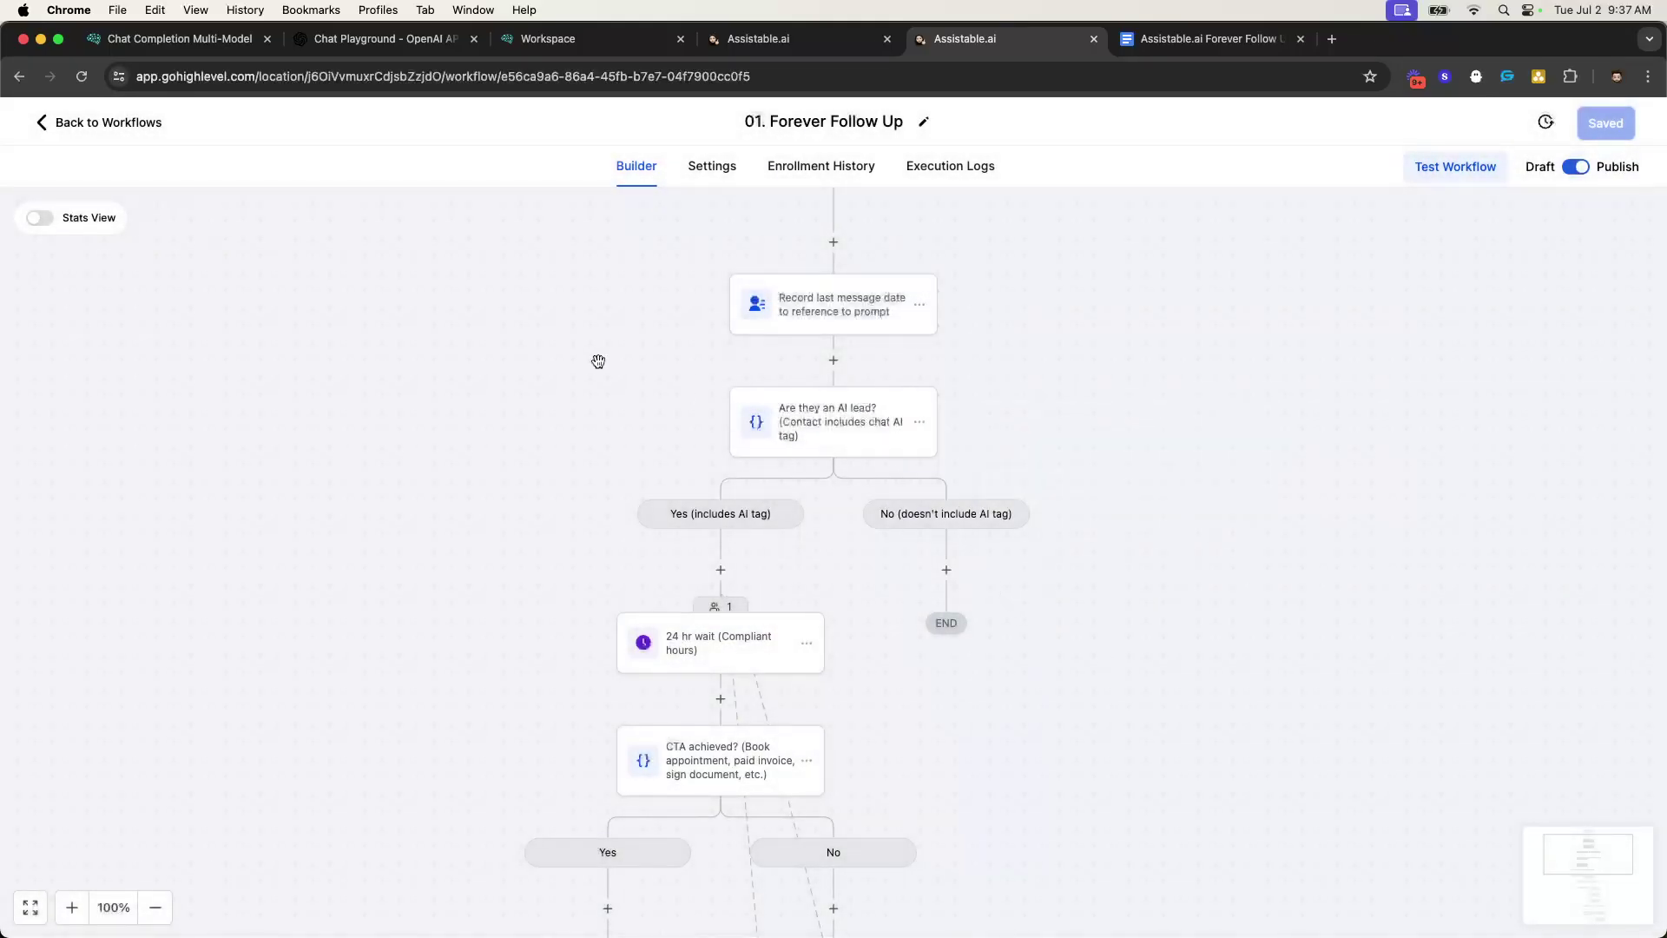
left_click(101, 126)
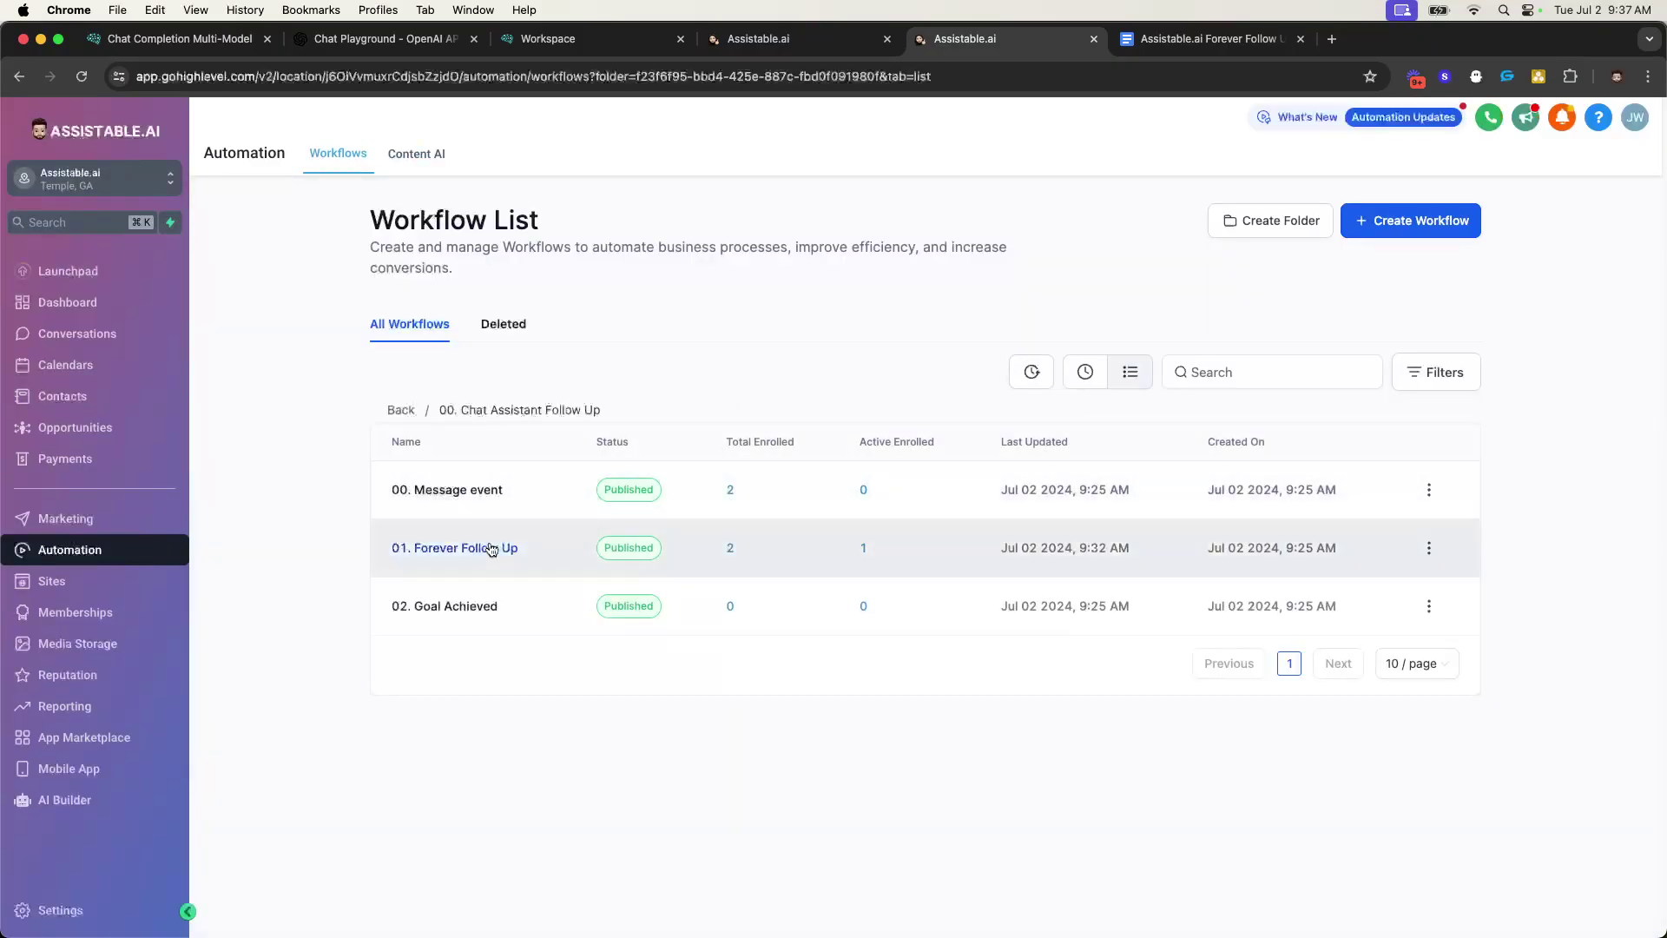
left_click(491, 547)
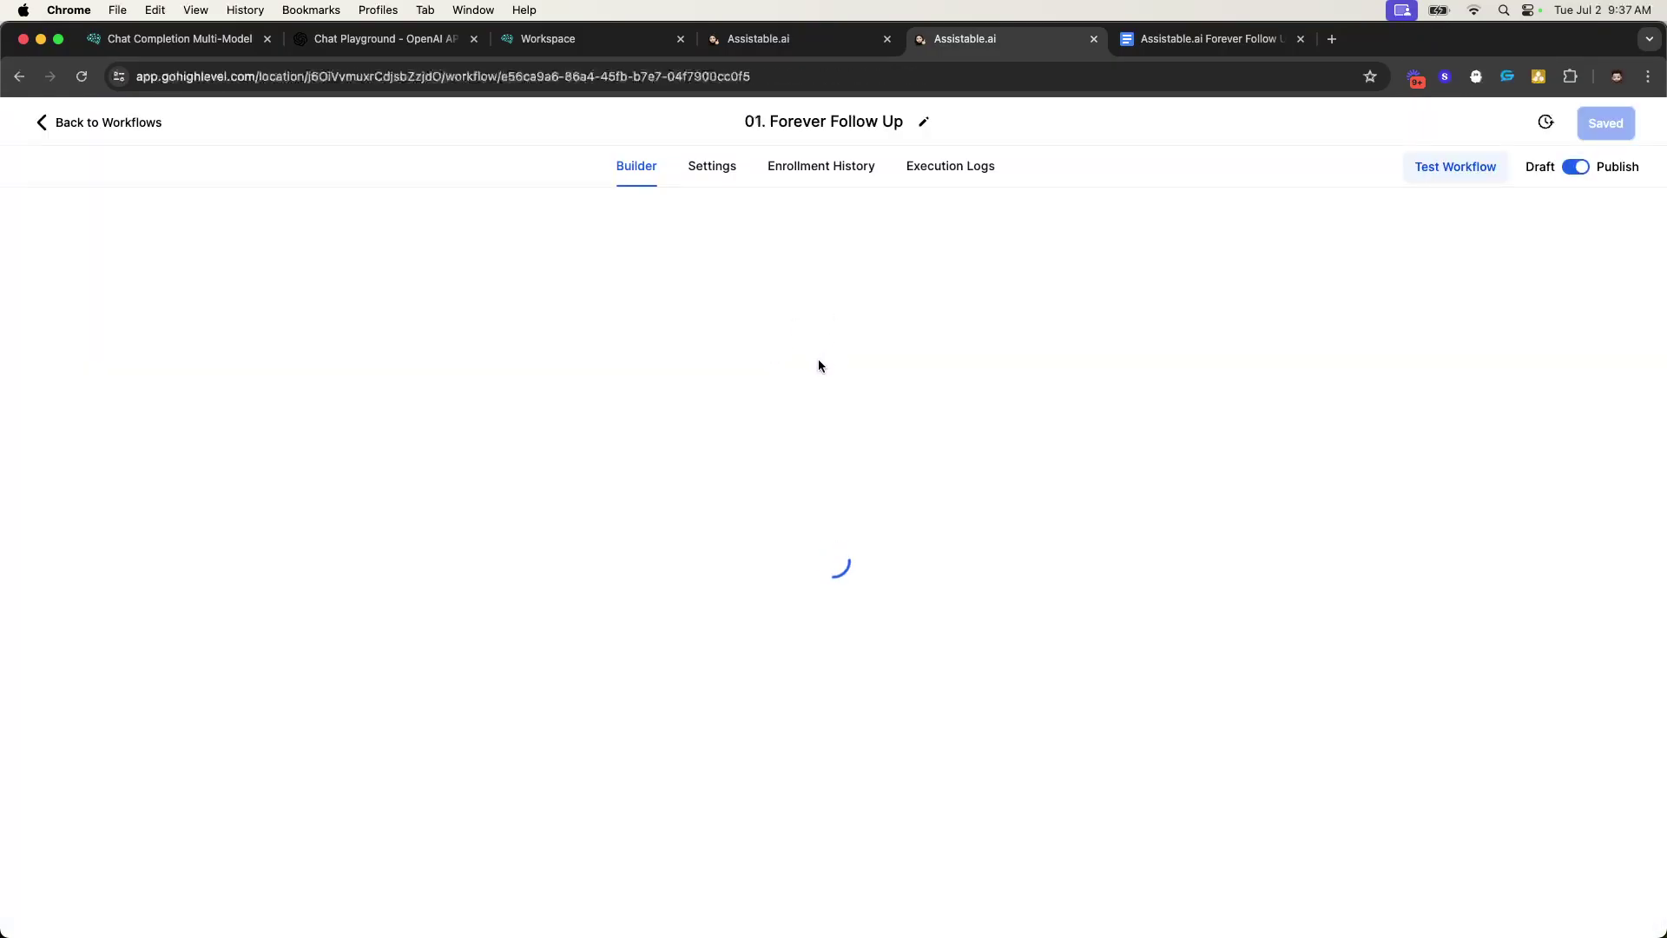
scroll(818, 417, "down", 10)
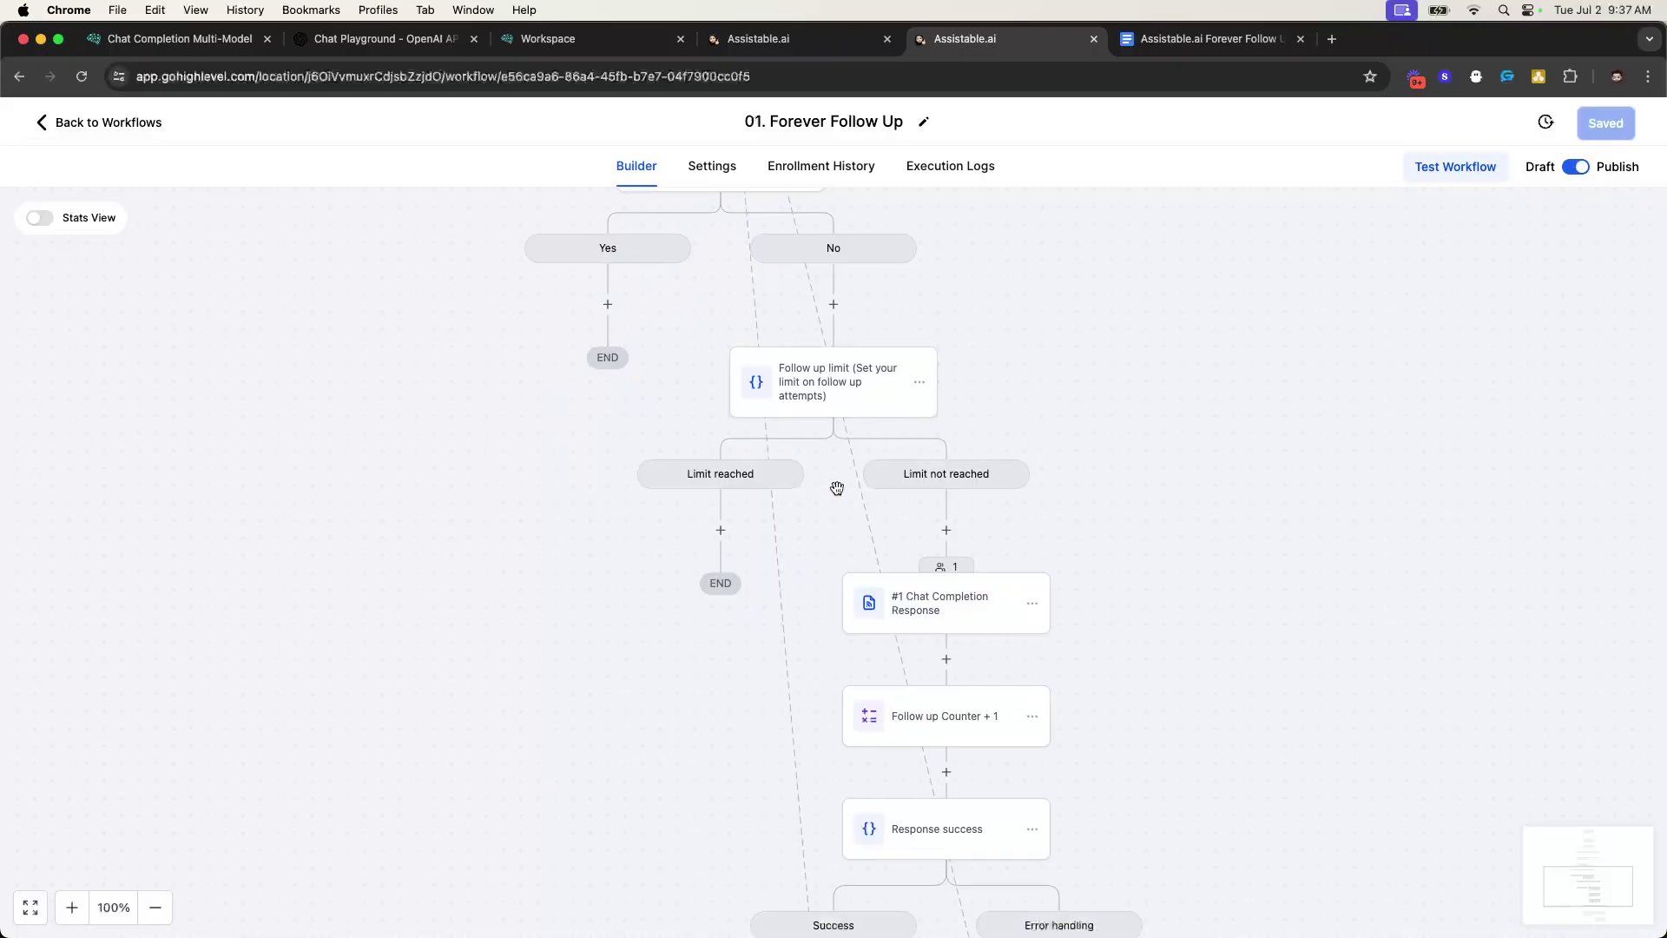
scroll(916, 604, "down", 3)
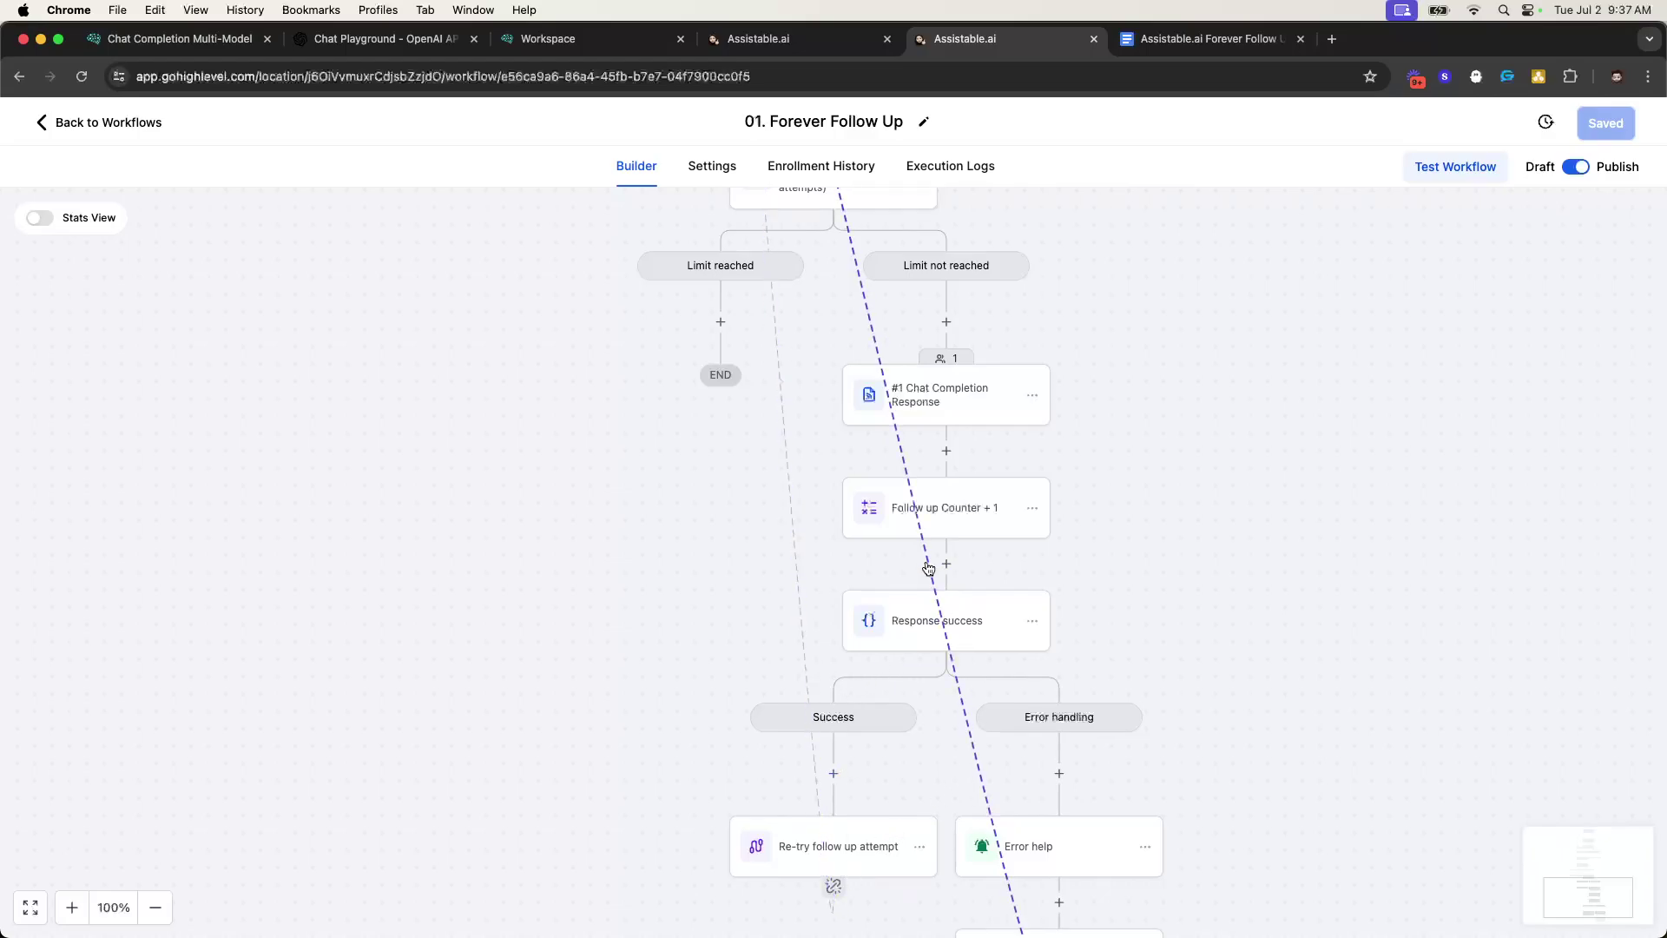
- Check the new AI message asking how many clients they manage right now
left_click(752, 42)
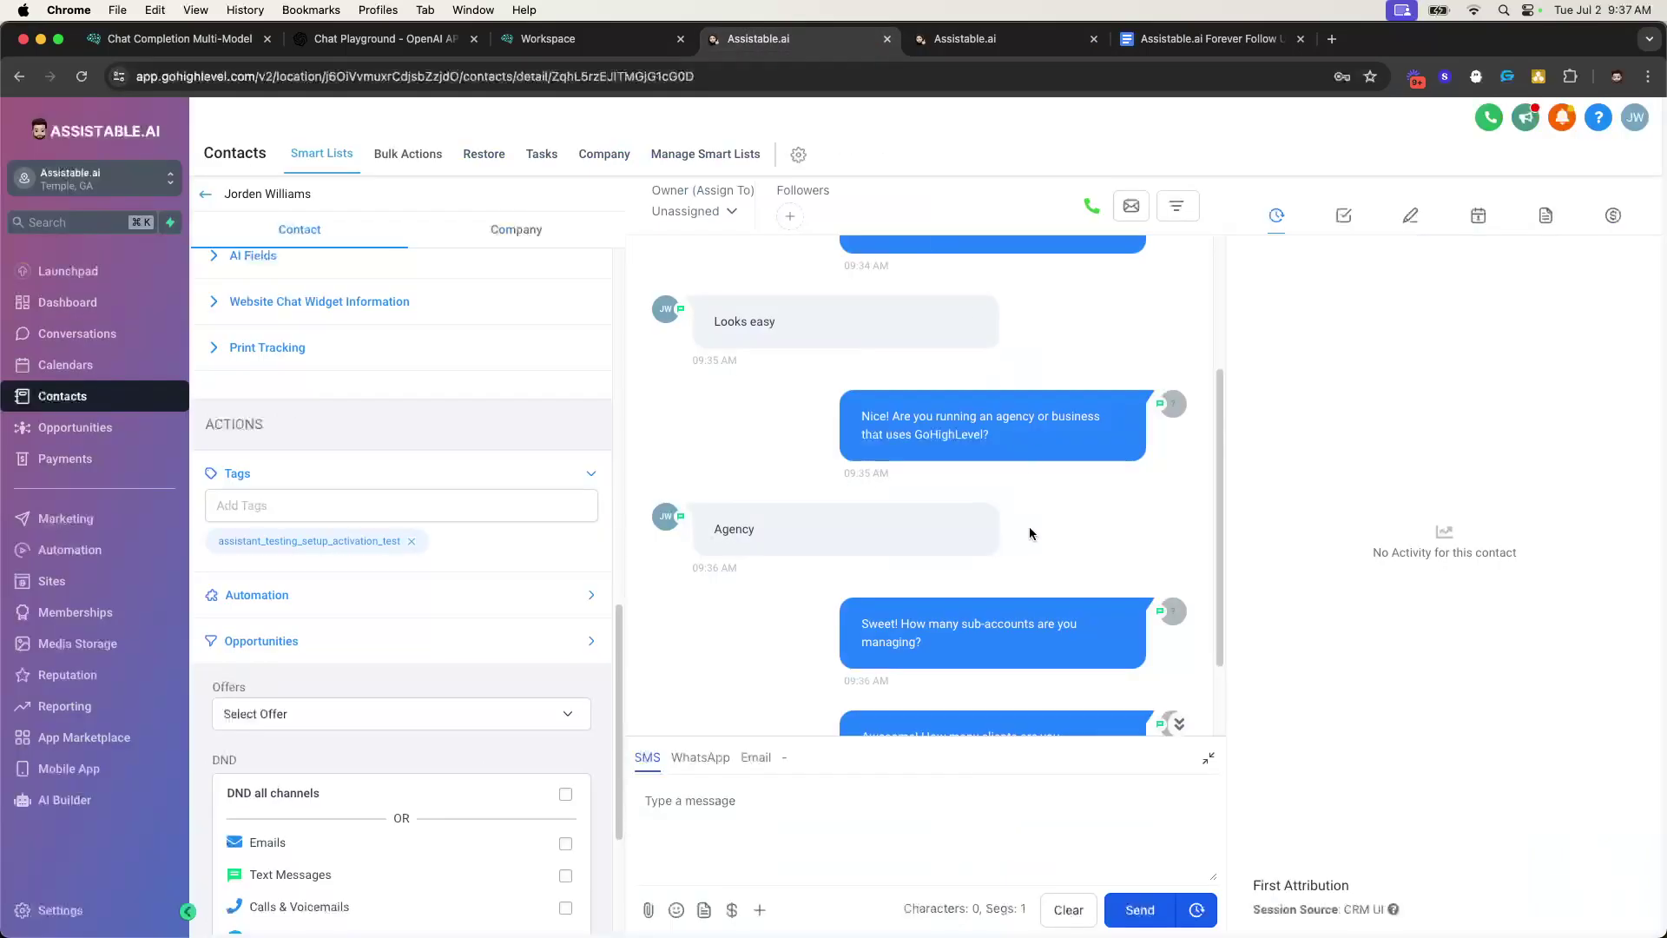
scroll(1031, 534, "down", 2)
left_click_drag(868, 618, 1005, 656)
left_click(1017, 653)
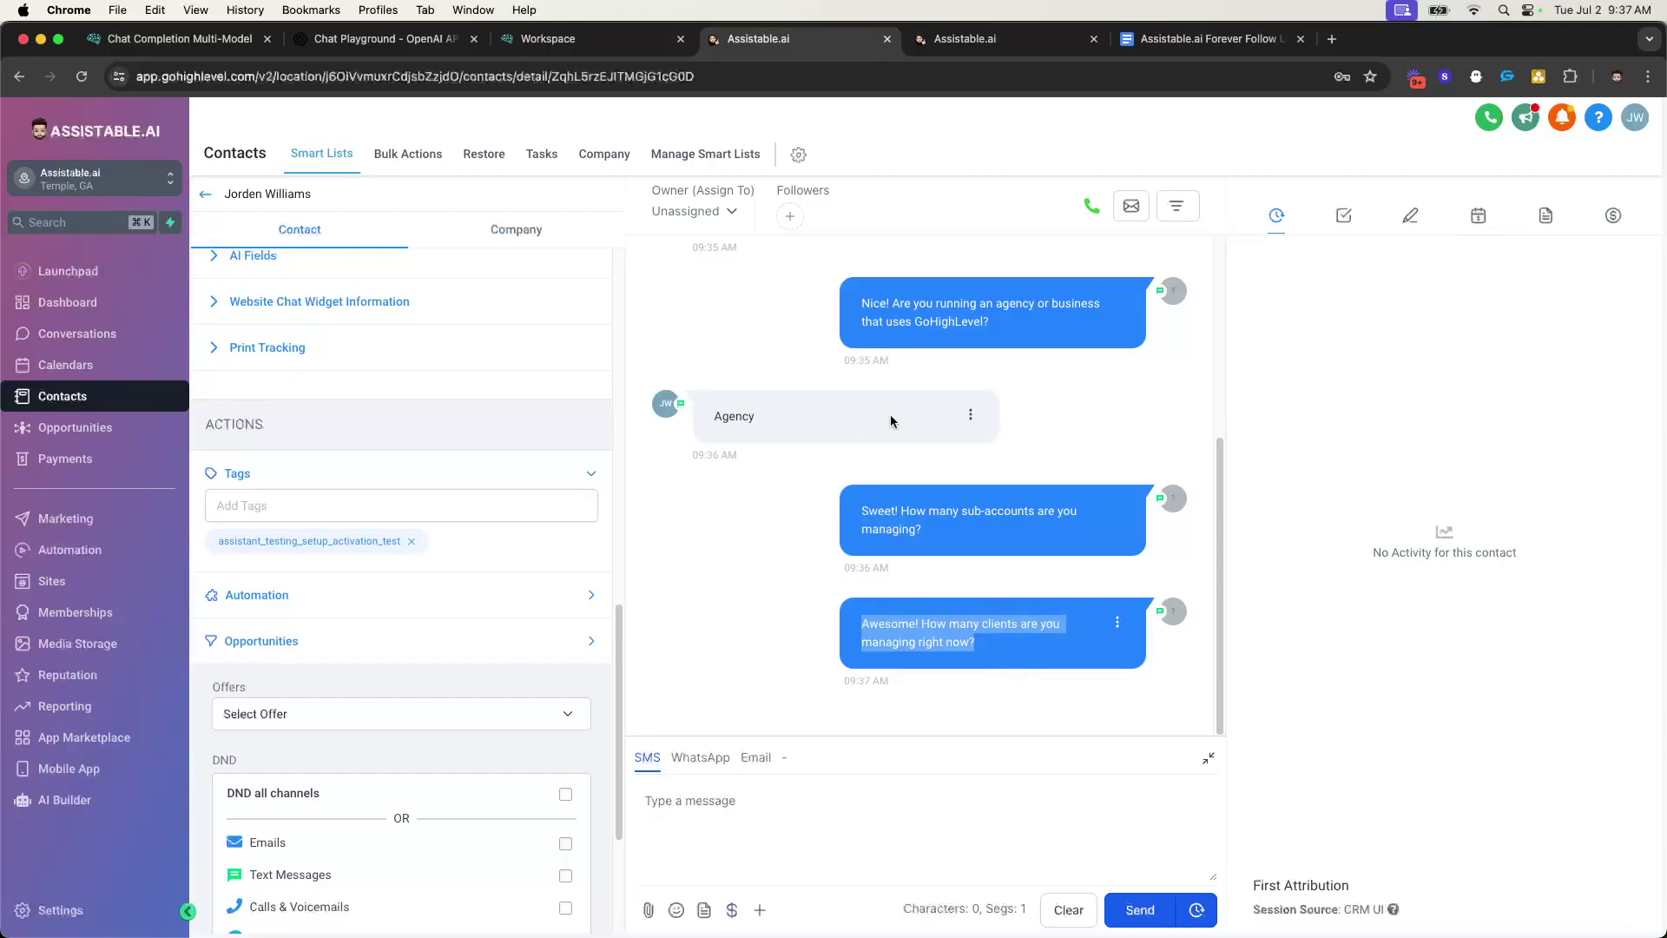
- Open the Chat Completion Response step's webhook settings showing model GPT-4o and type SMS
left_click(999, 39)
scroll(882, 617, "down", 1)
scroll(929, 547, "up", 2)
left_click(920, 512)
scroll(1295, 652, "down", 1)
scroll(1296, 652, "down", 8)
scroll(1161, 469, "up", 3)
- Select the existing text in the prompt value field
left_click_drag(1124, 452, 935, 439)
left_click_drag(1099, 451, 1663, 460)
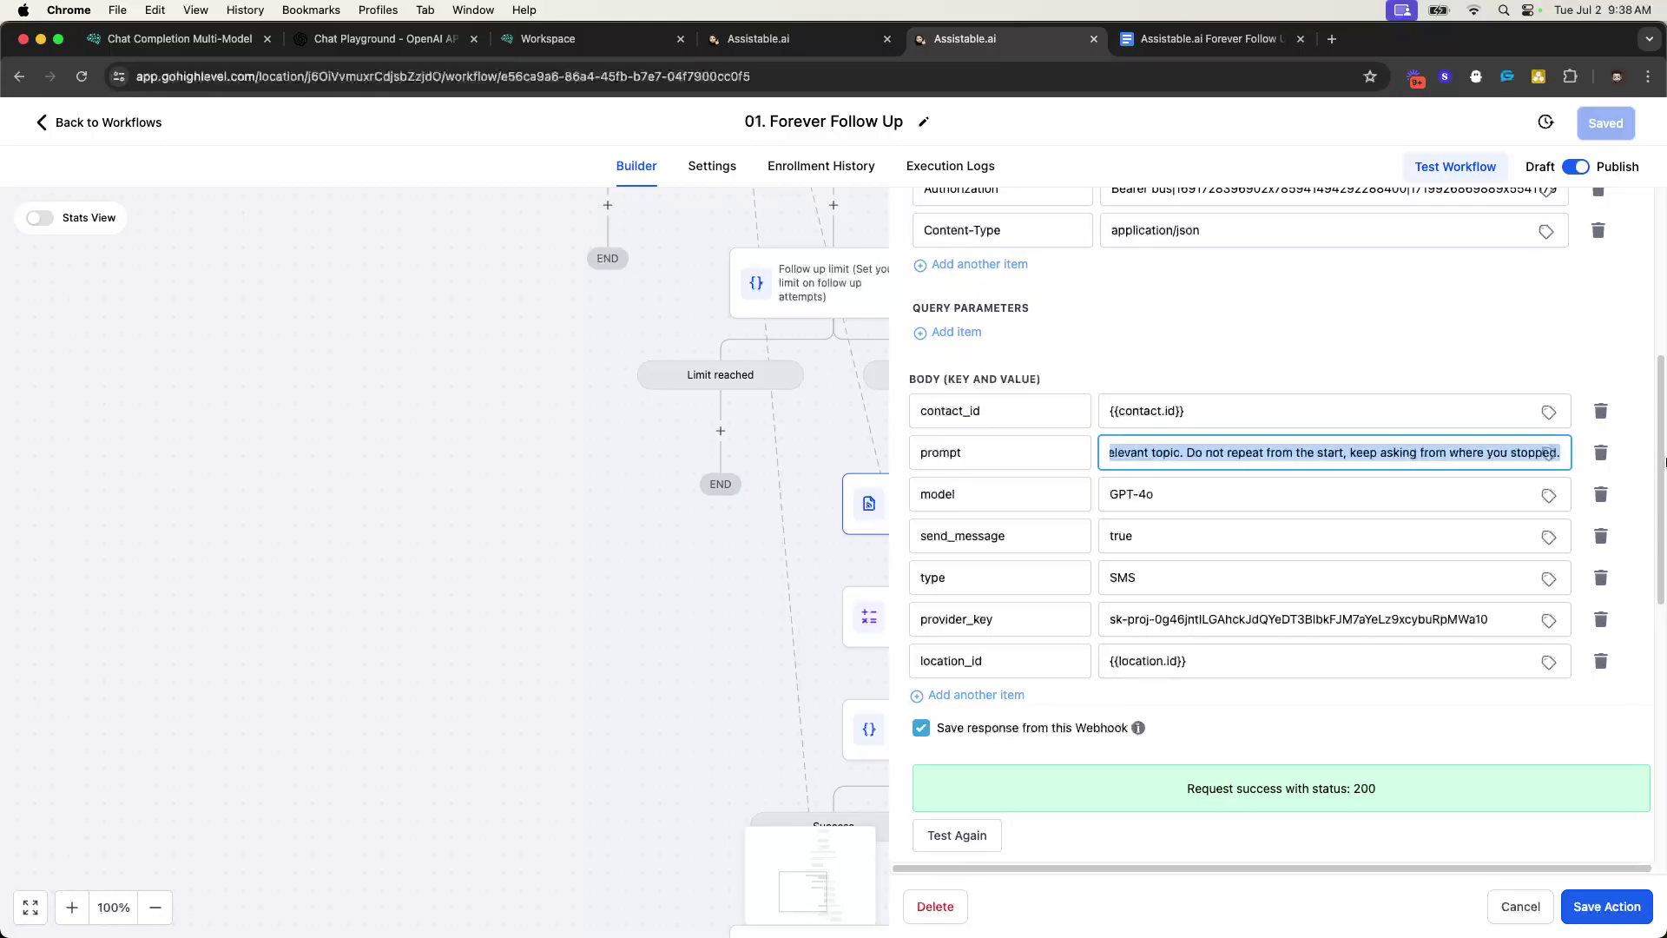
left_click(1308, 449)
key("super+a")
left_click(1243, 466)
left_click_drag(1174, 453, 1629, 469)
- Replace the prompt with the pasted '## Objective' text and close the webhook panel
left_click(1462, 453)
key("super+a")
key("super+v")
scroll(1434, 287, "up", 5)
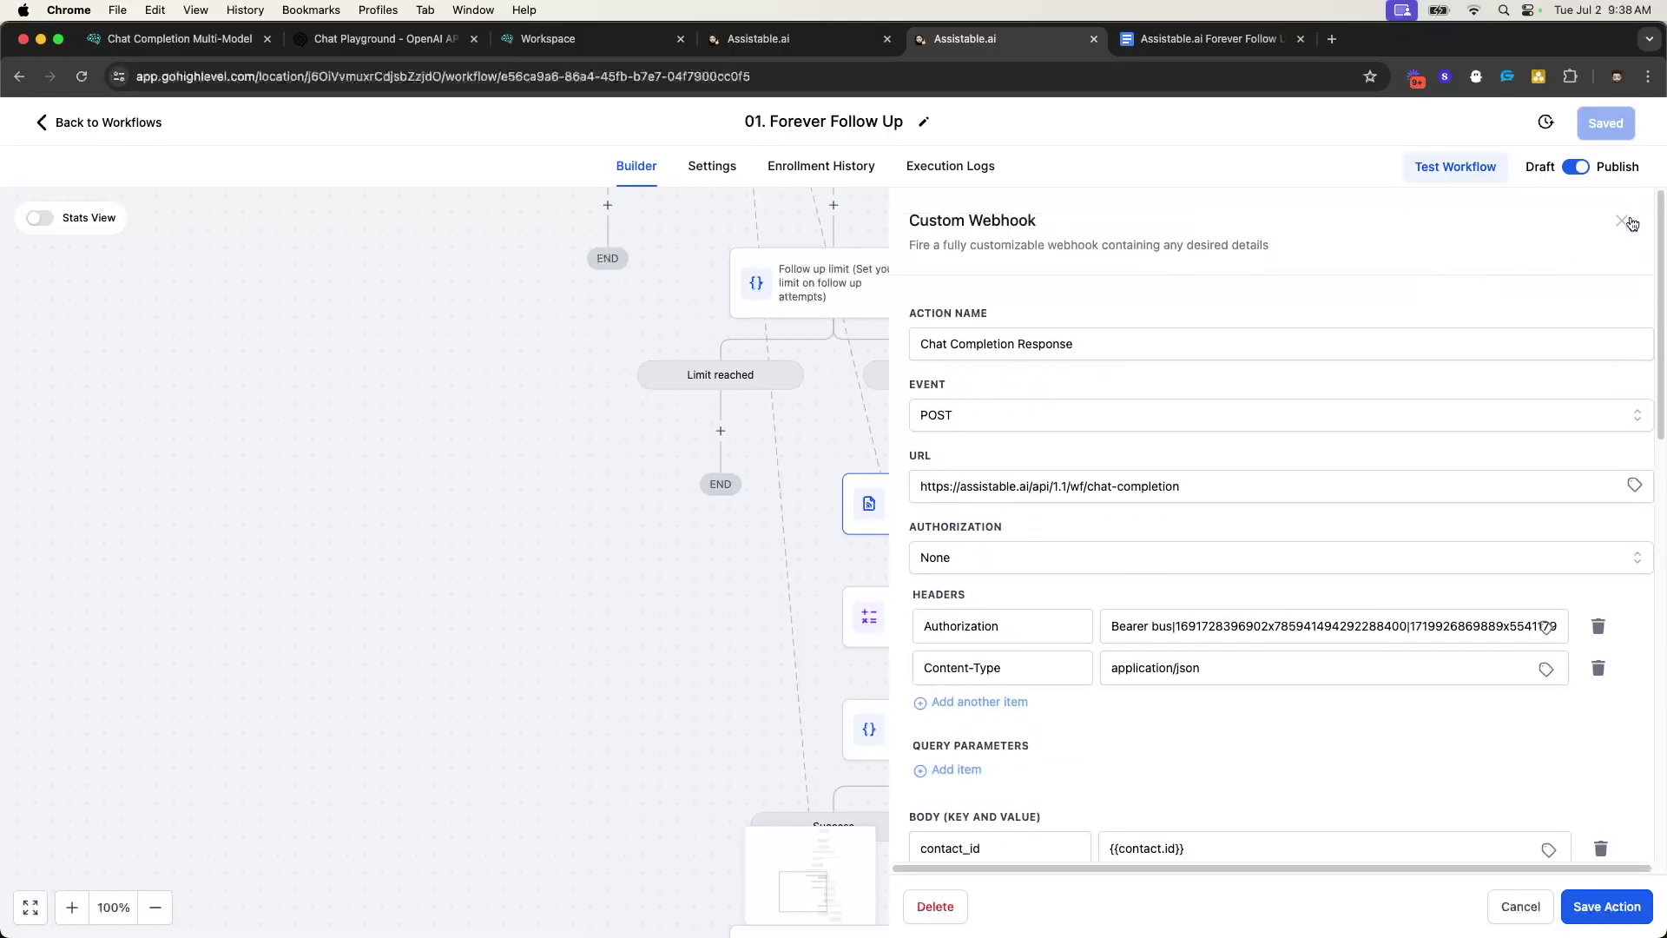
left_click(1632, 222)
- Recheck the Chat Completion Response settings, then reload the workflow to show its full canvas
scroll(975, 335, "up", 10)
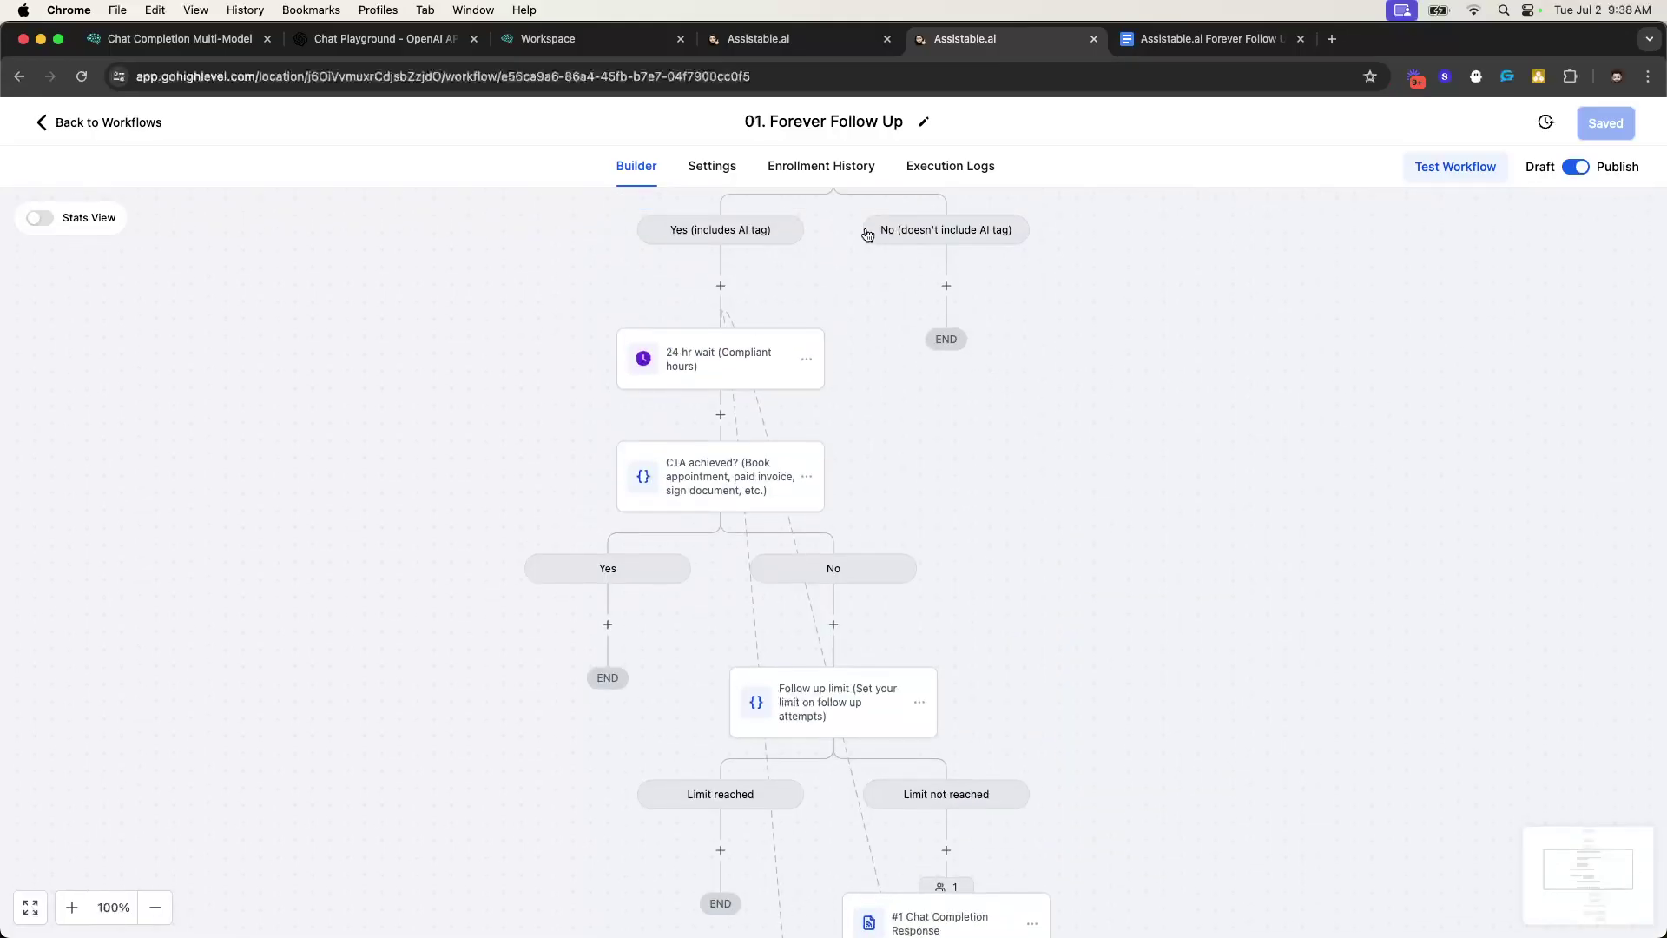
scroll(865, 278, "up", 6)
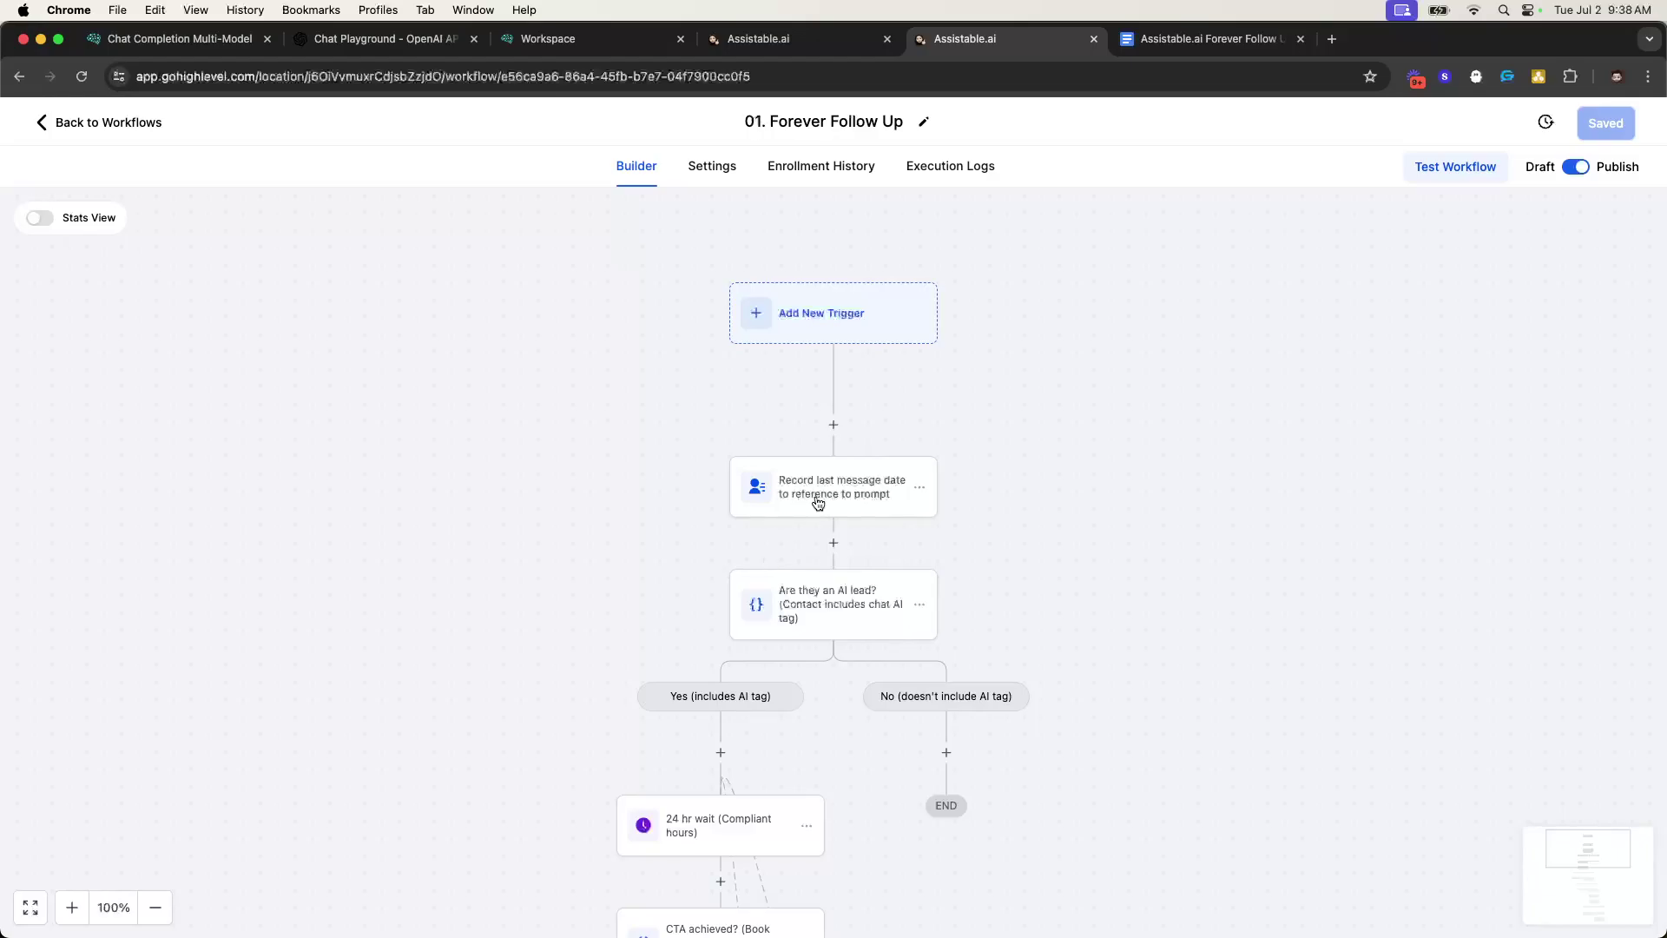
scroll(838, 511, "down", 8)
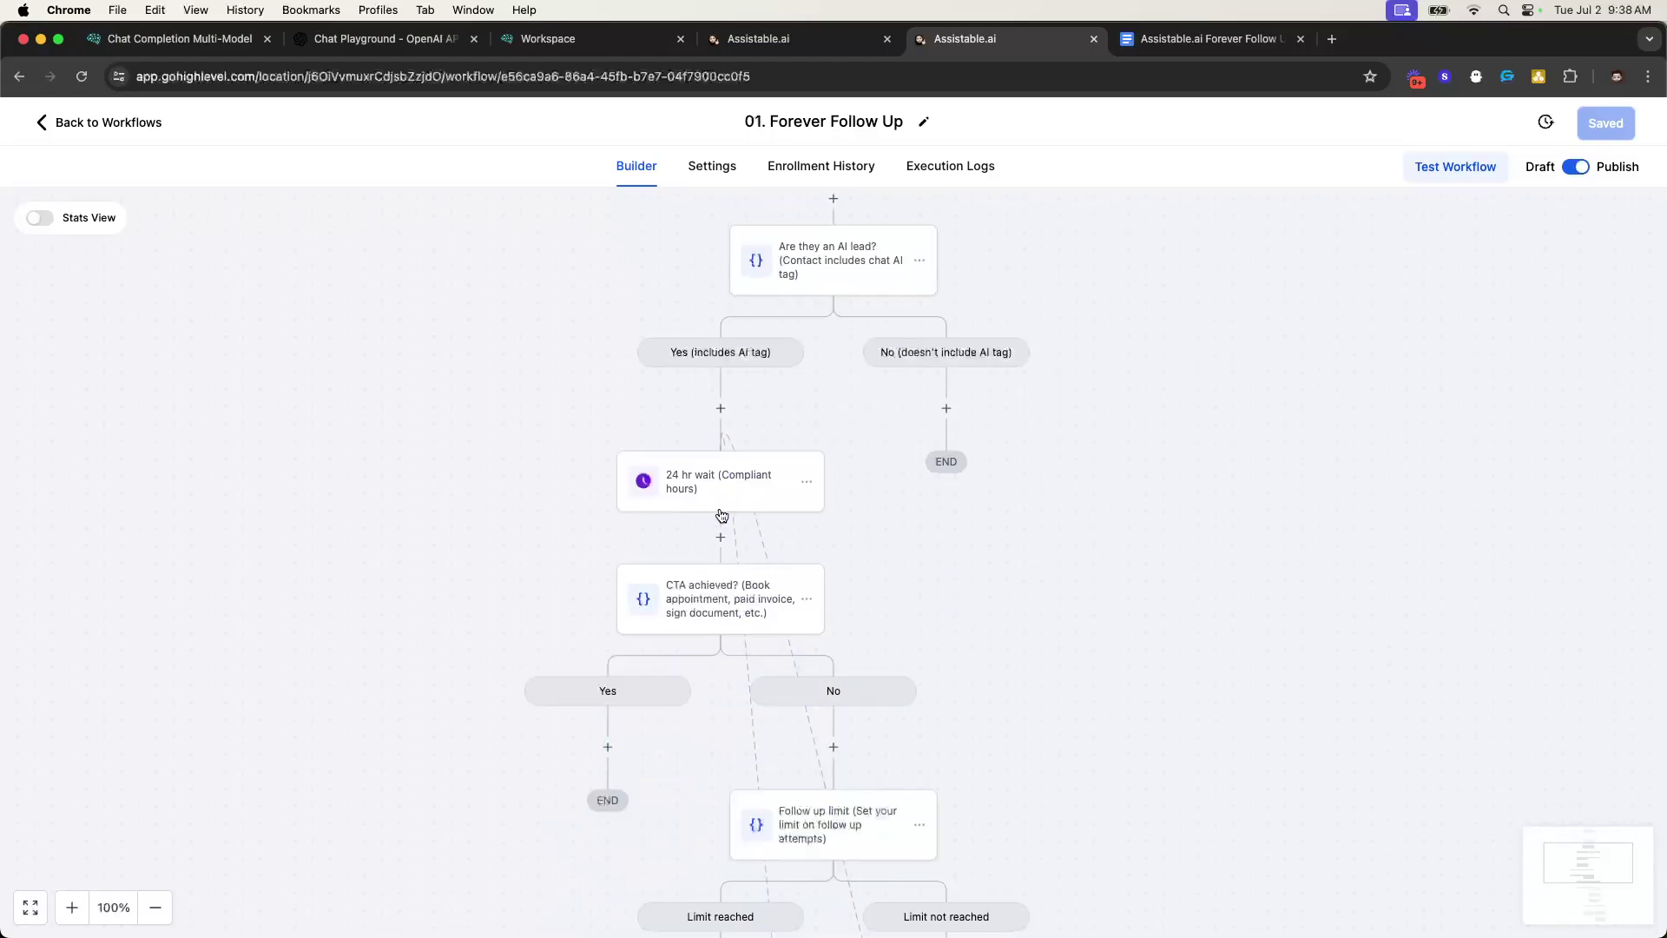
scroll(693, 488, "down", 12)
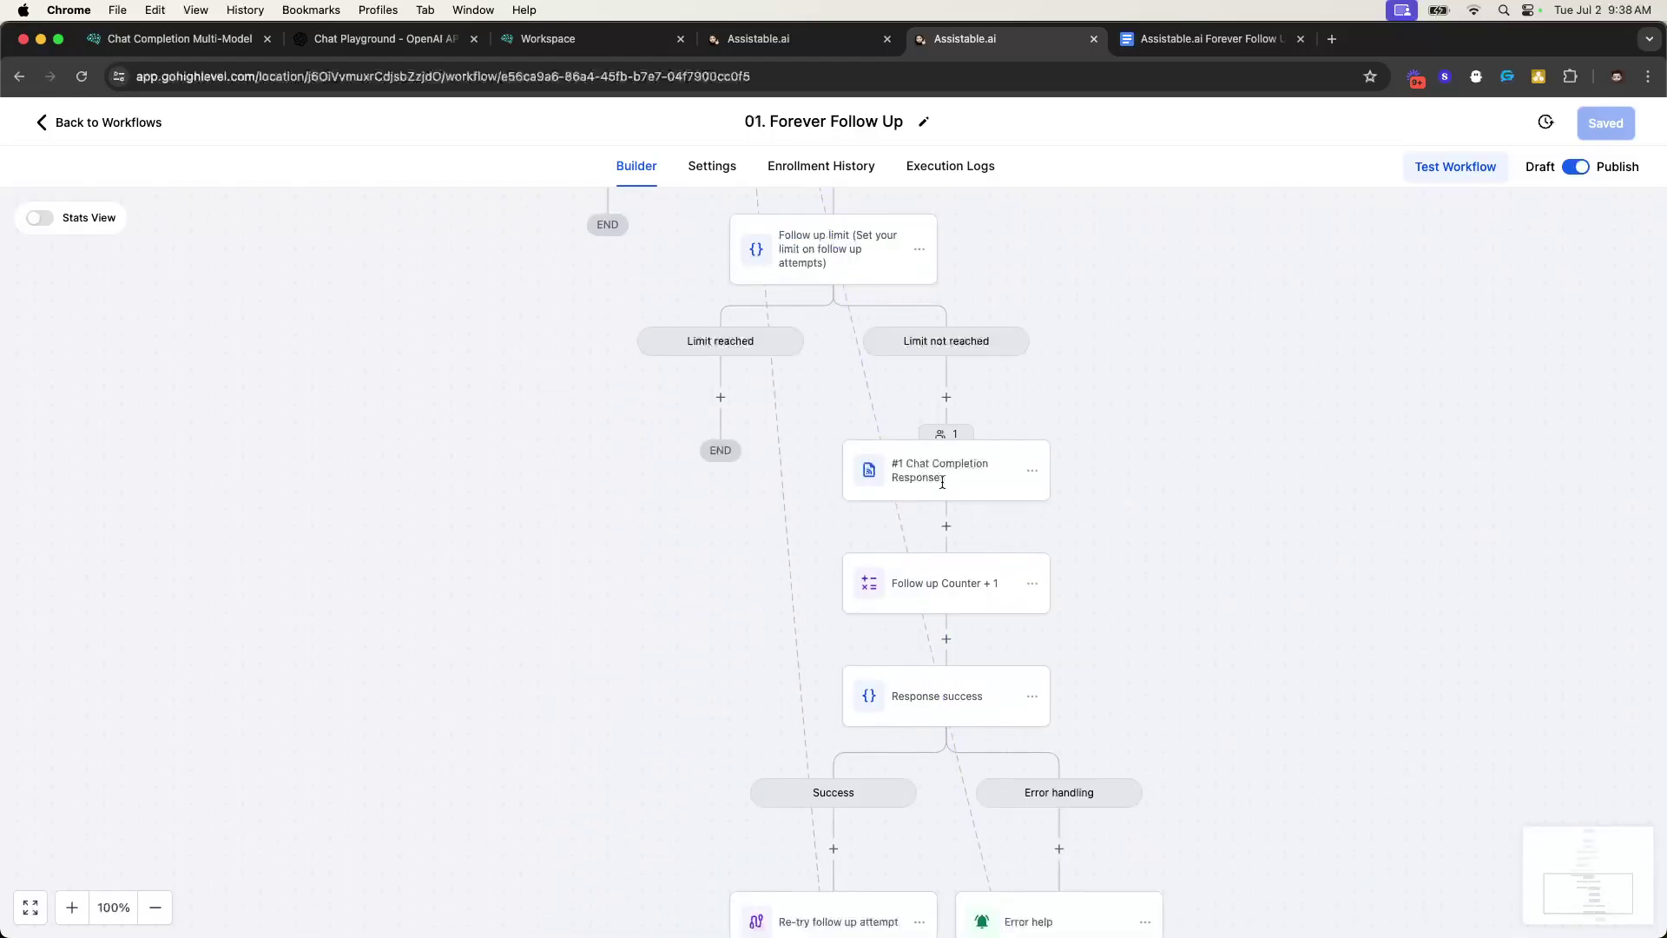
left_click(941, 484)
left_click(1619, 222)
left_click(79, 78)
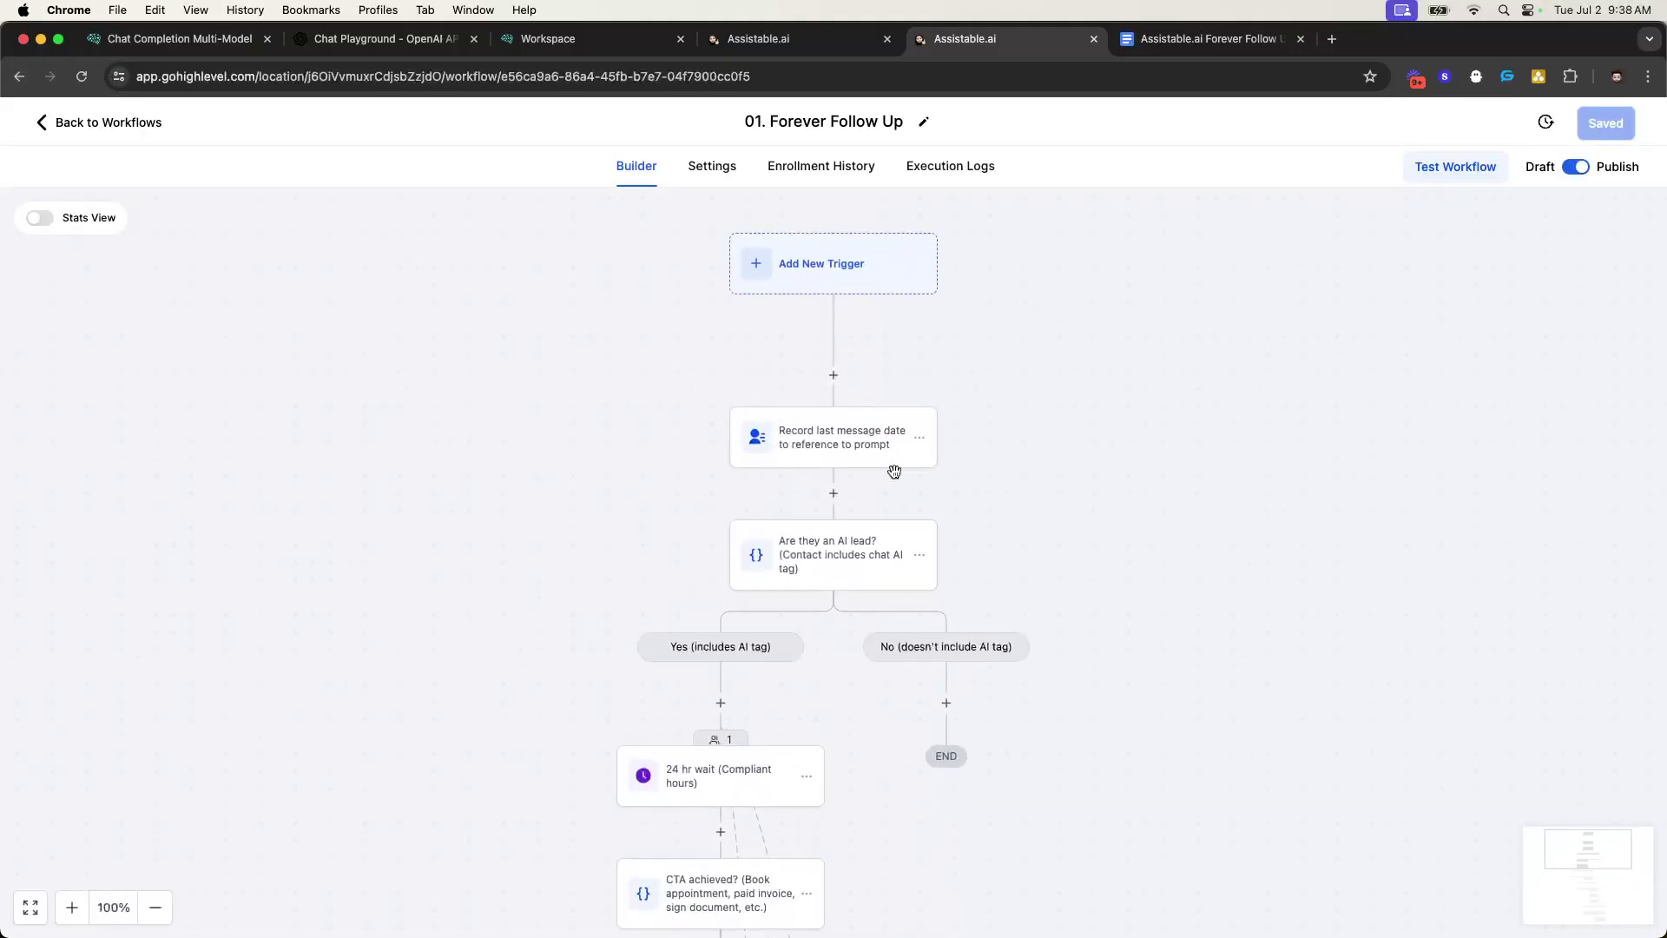
scroll(894, 471, "down", 3)
scroll(757, 501, "down", 8)
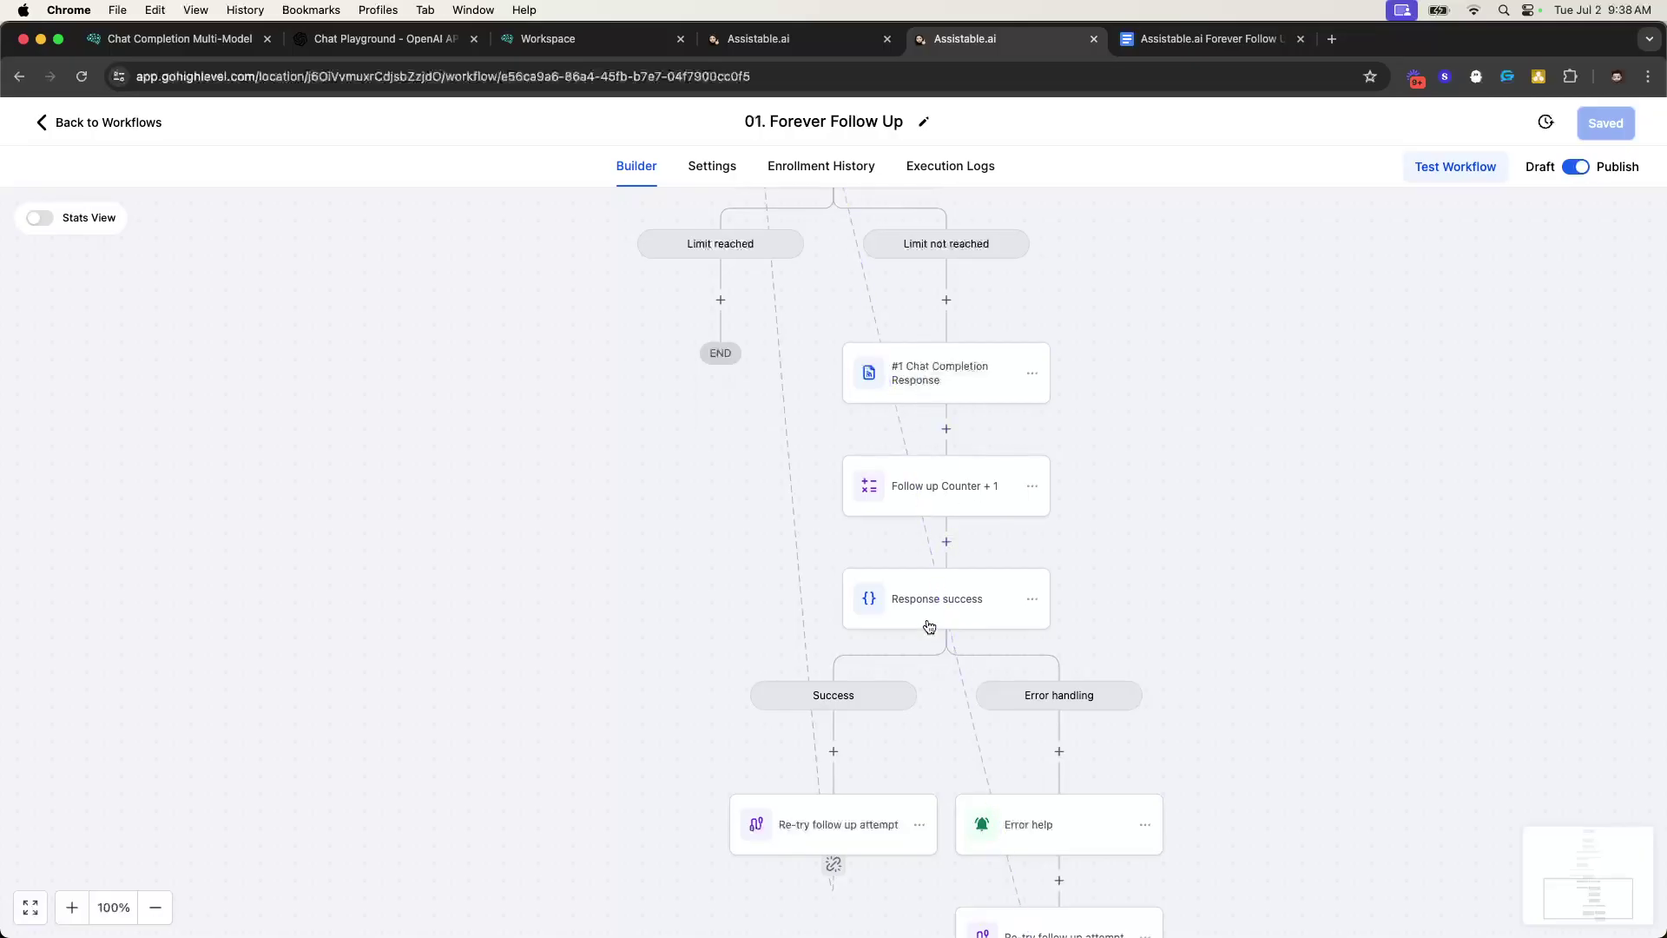
scroll(816, 694, "up", 5)
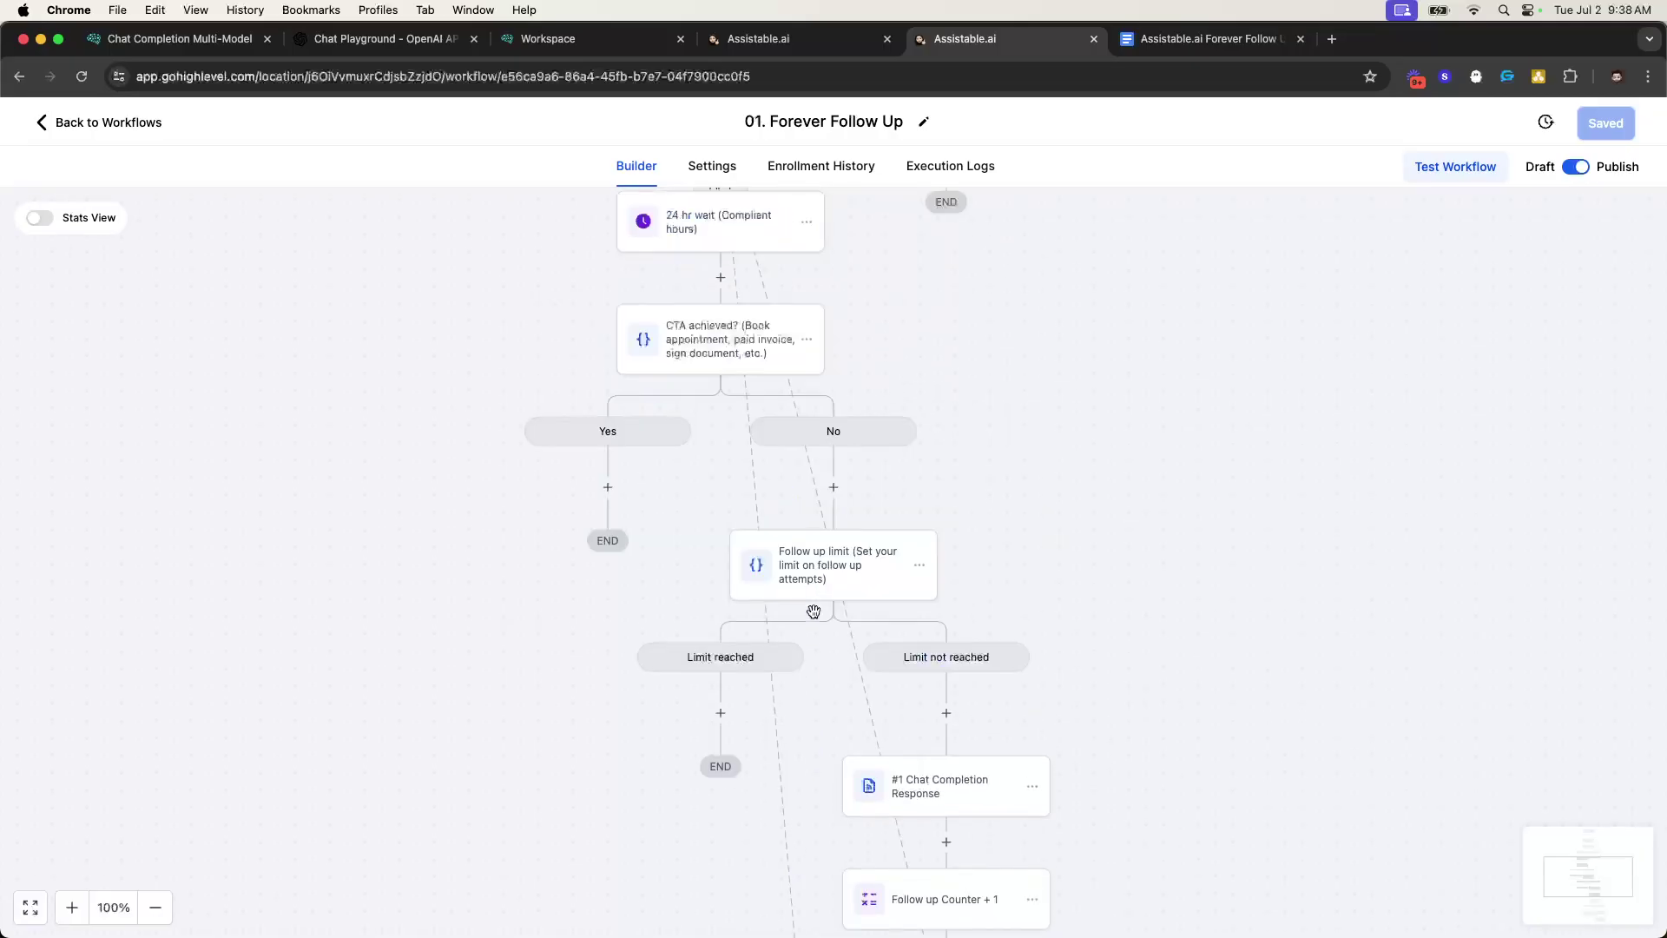
- Check the conversation, then move all contacts at the 24 hr wait step onward
left_click(758, 39)
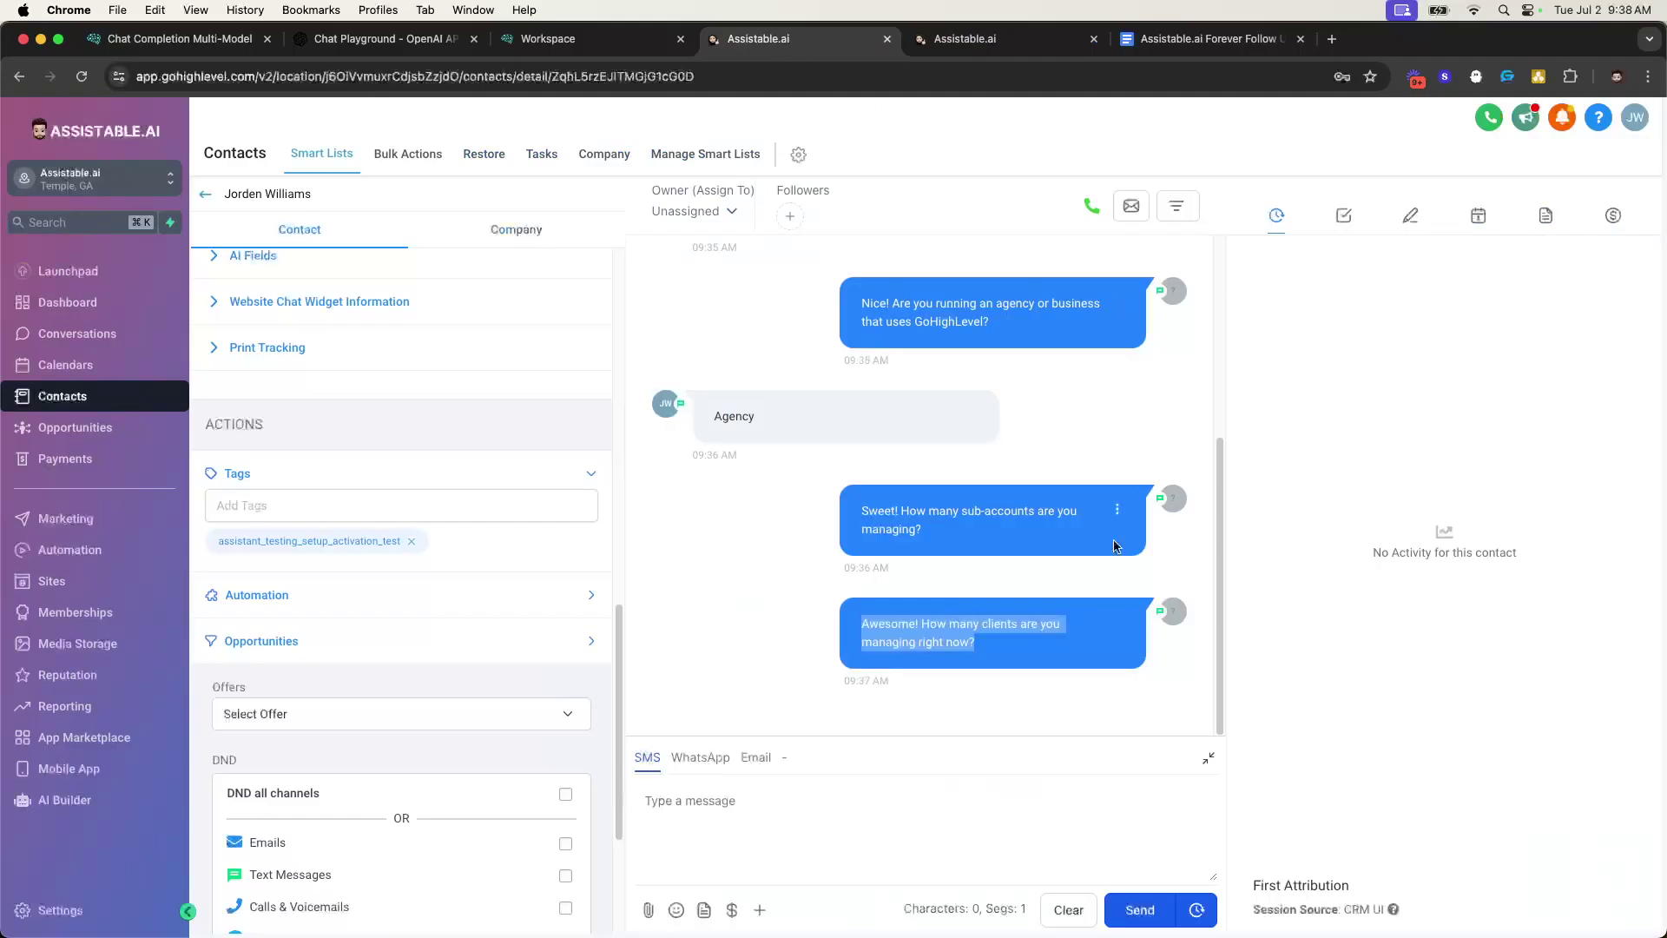
left_click(915, 579)
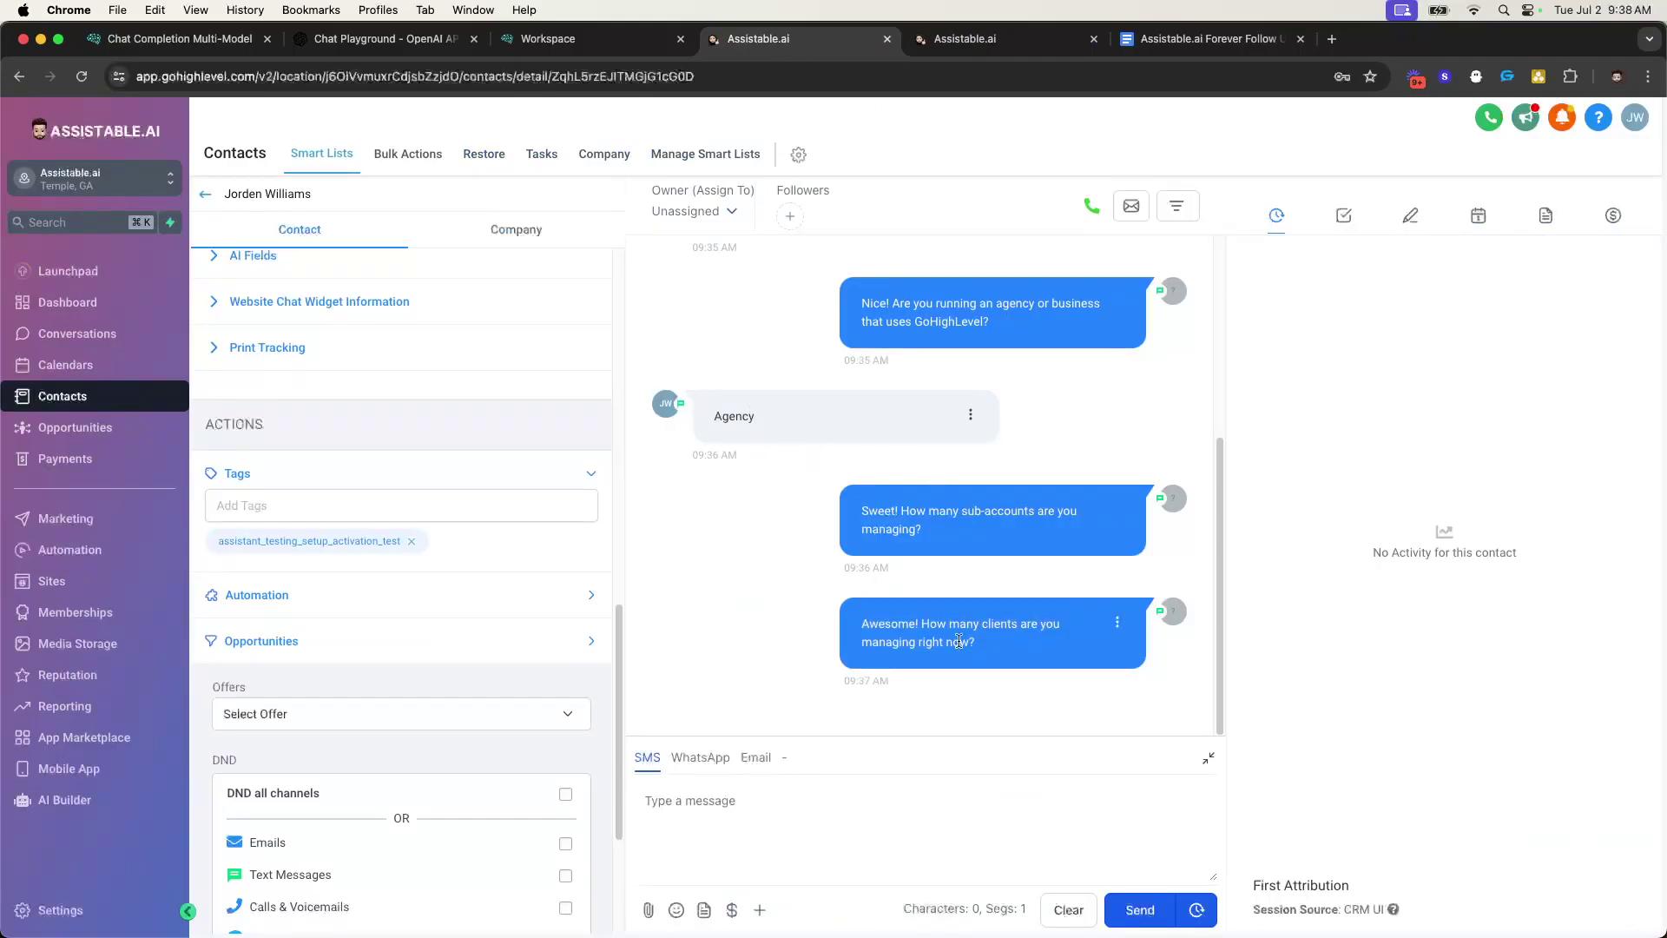
left_click(955, 38)
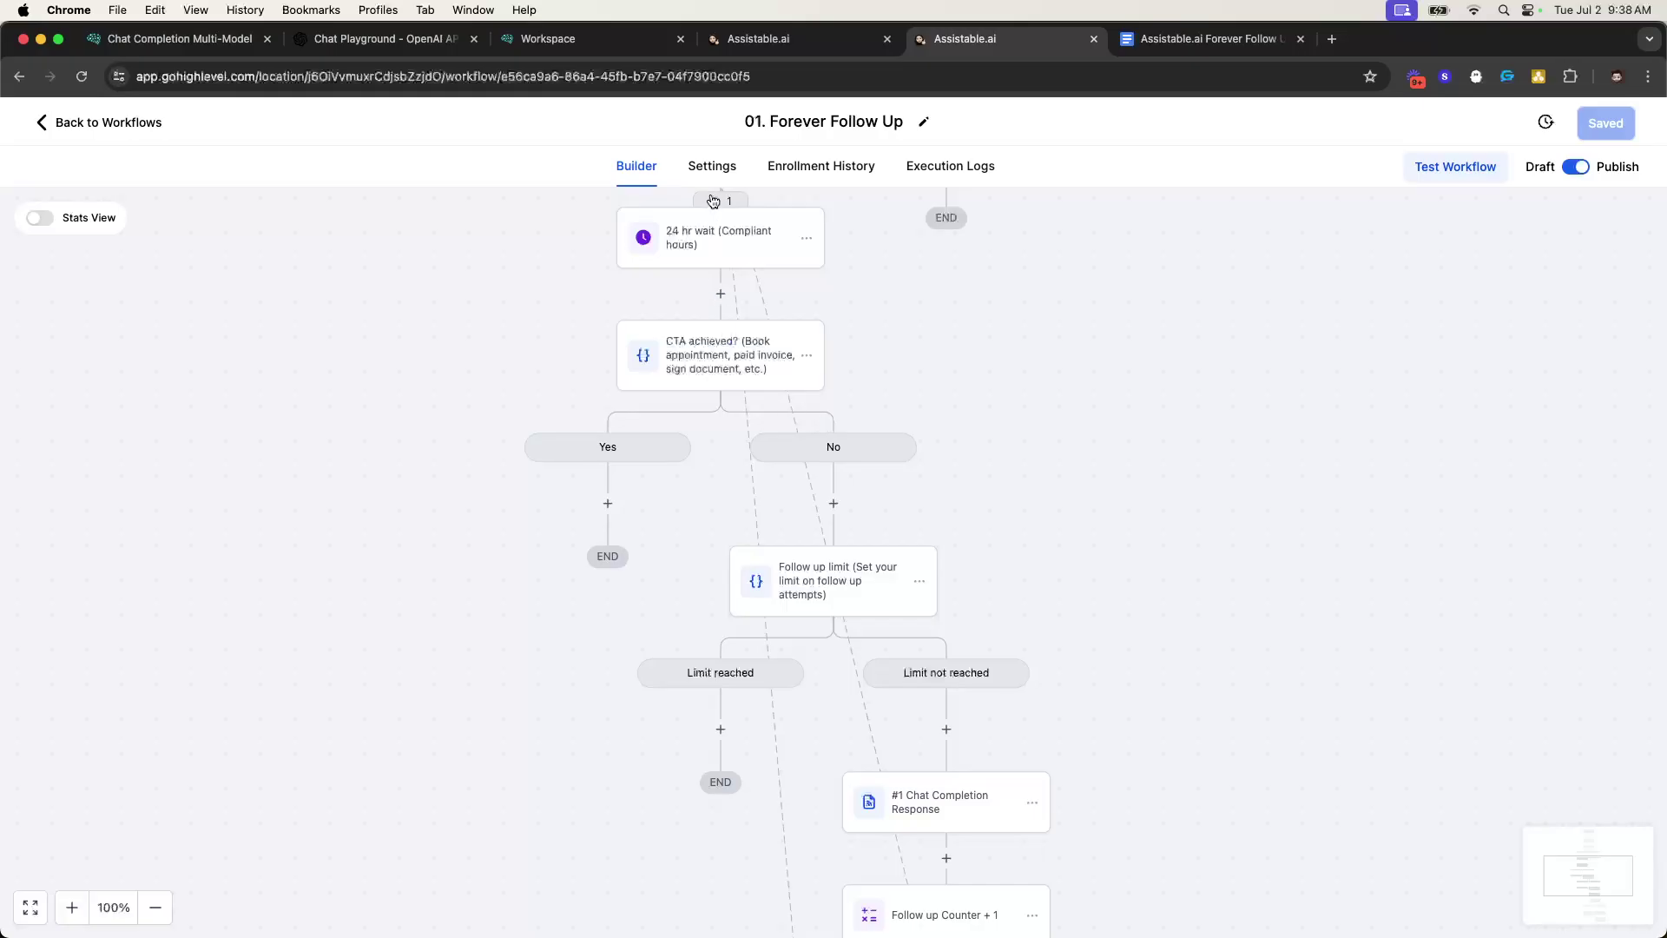
left_click(714, 199)
left_click(1583, 366)
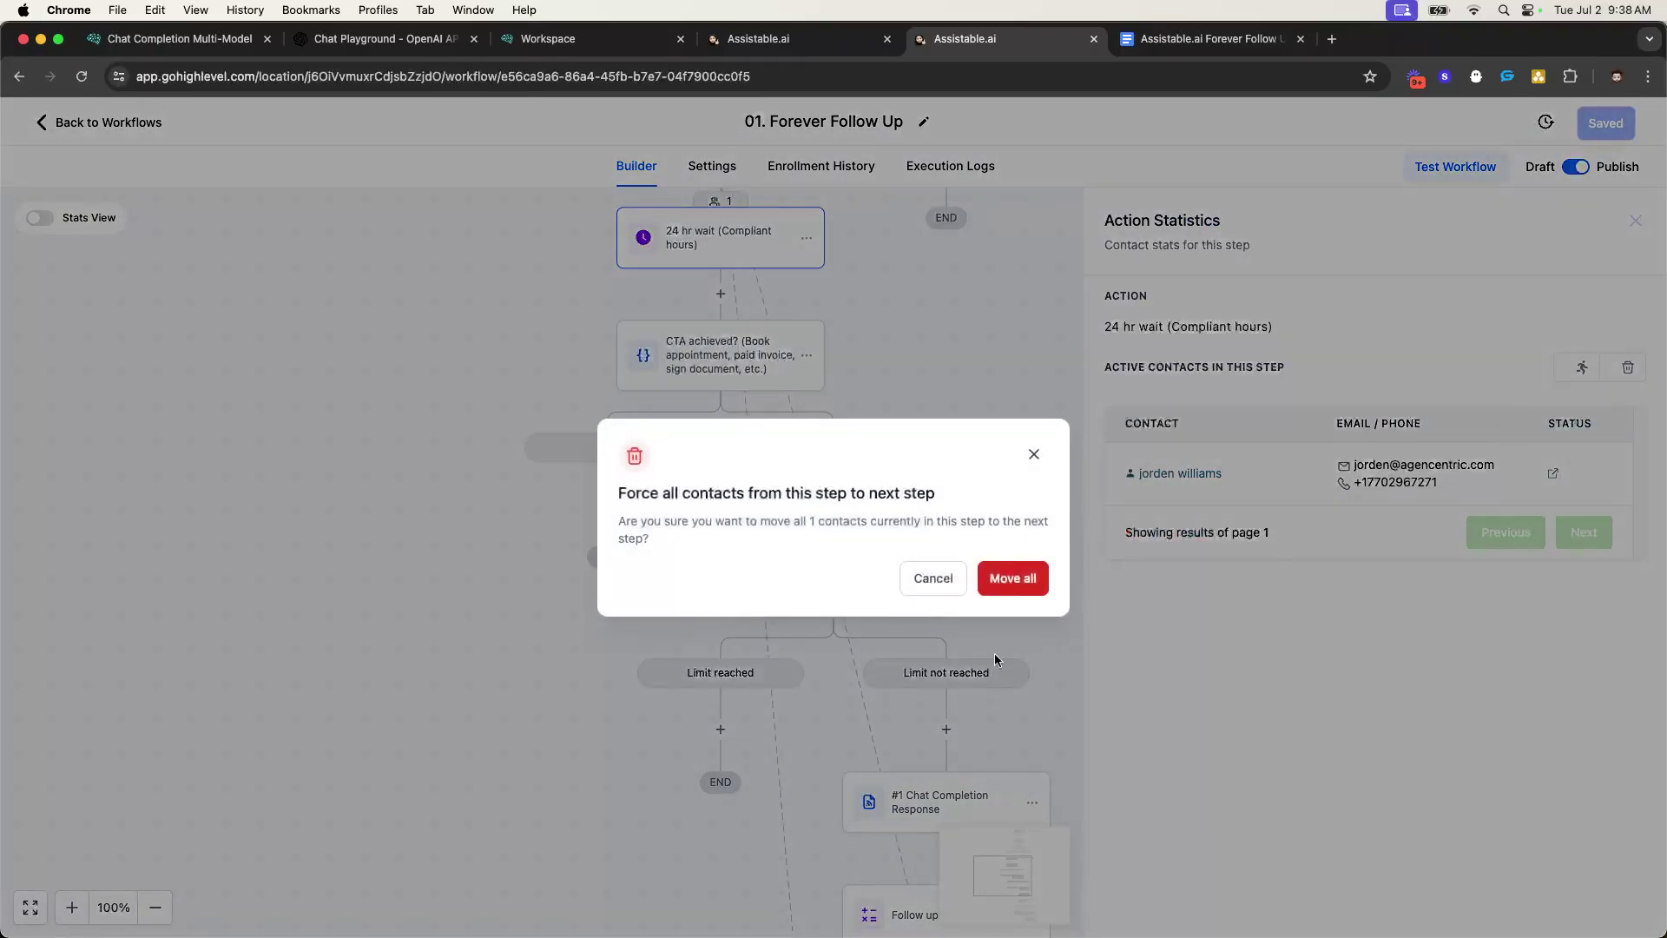
left_click(1022, 577)
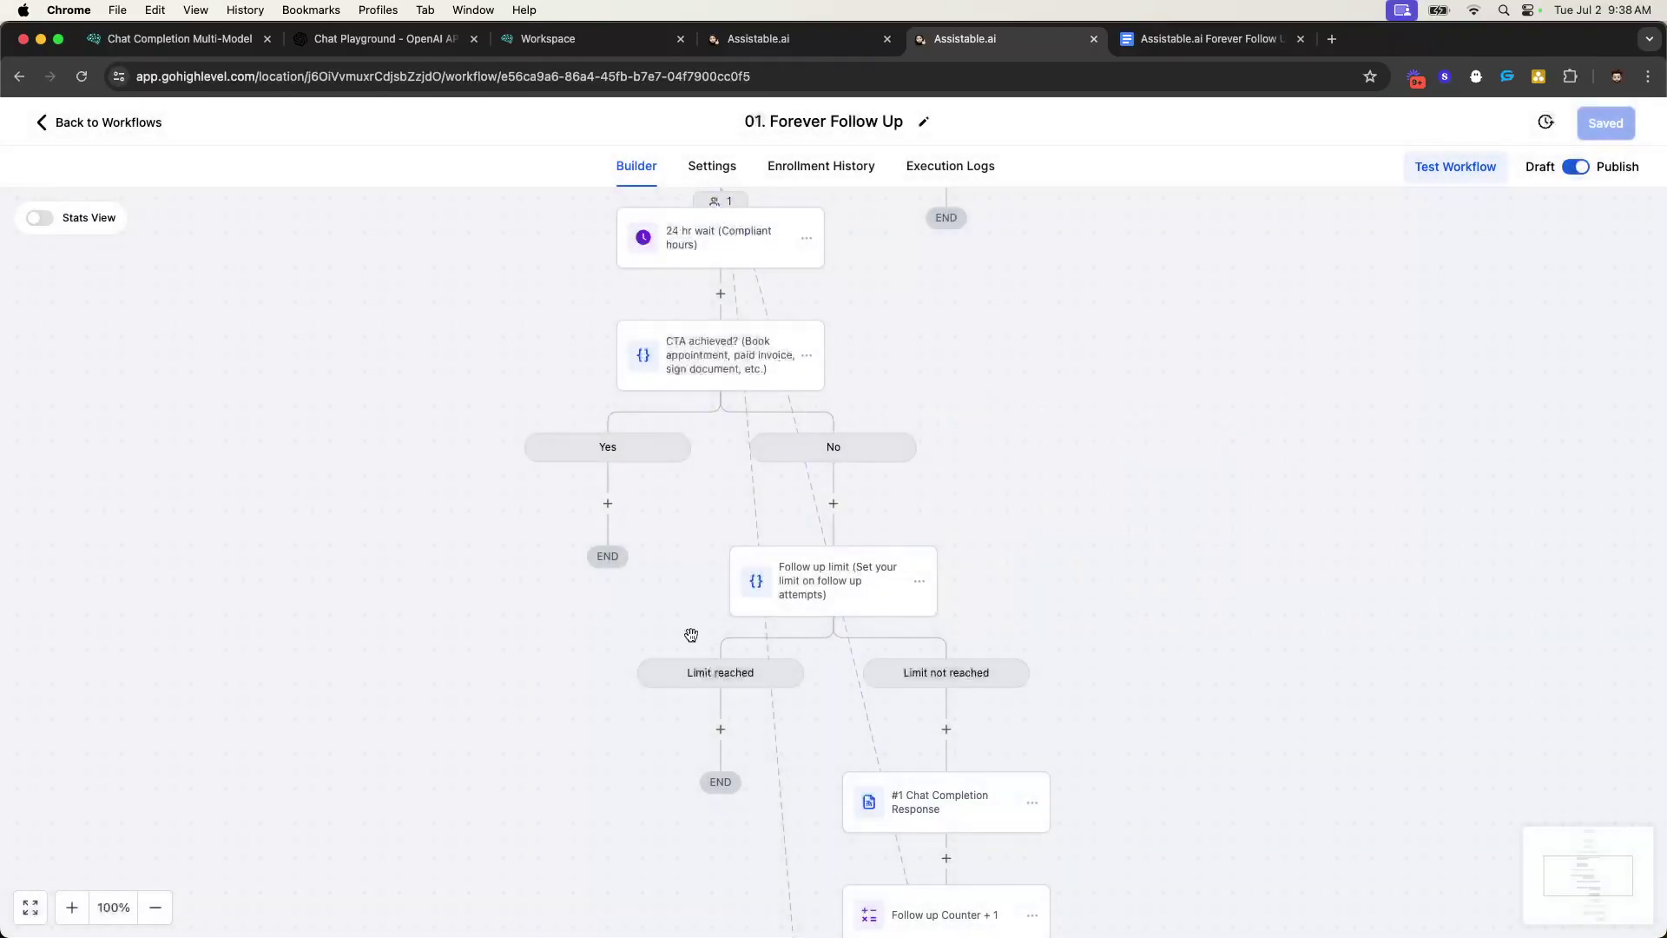
left_click(728, 41)
- Reload the contact page and confirm the AI field Follow Up Counter reads 1
left_click(81, 76)
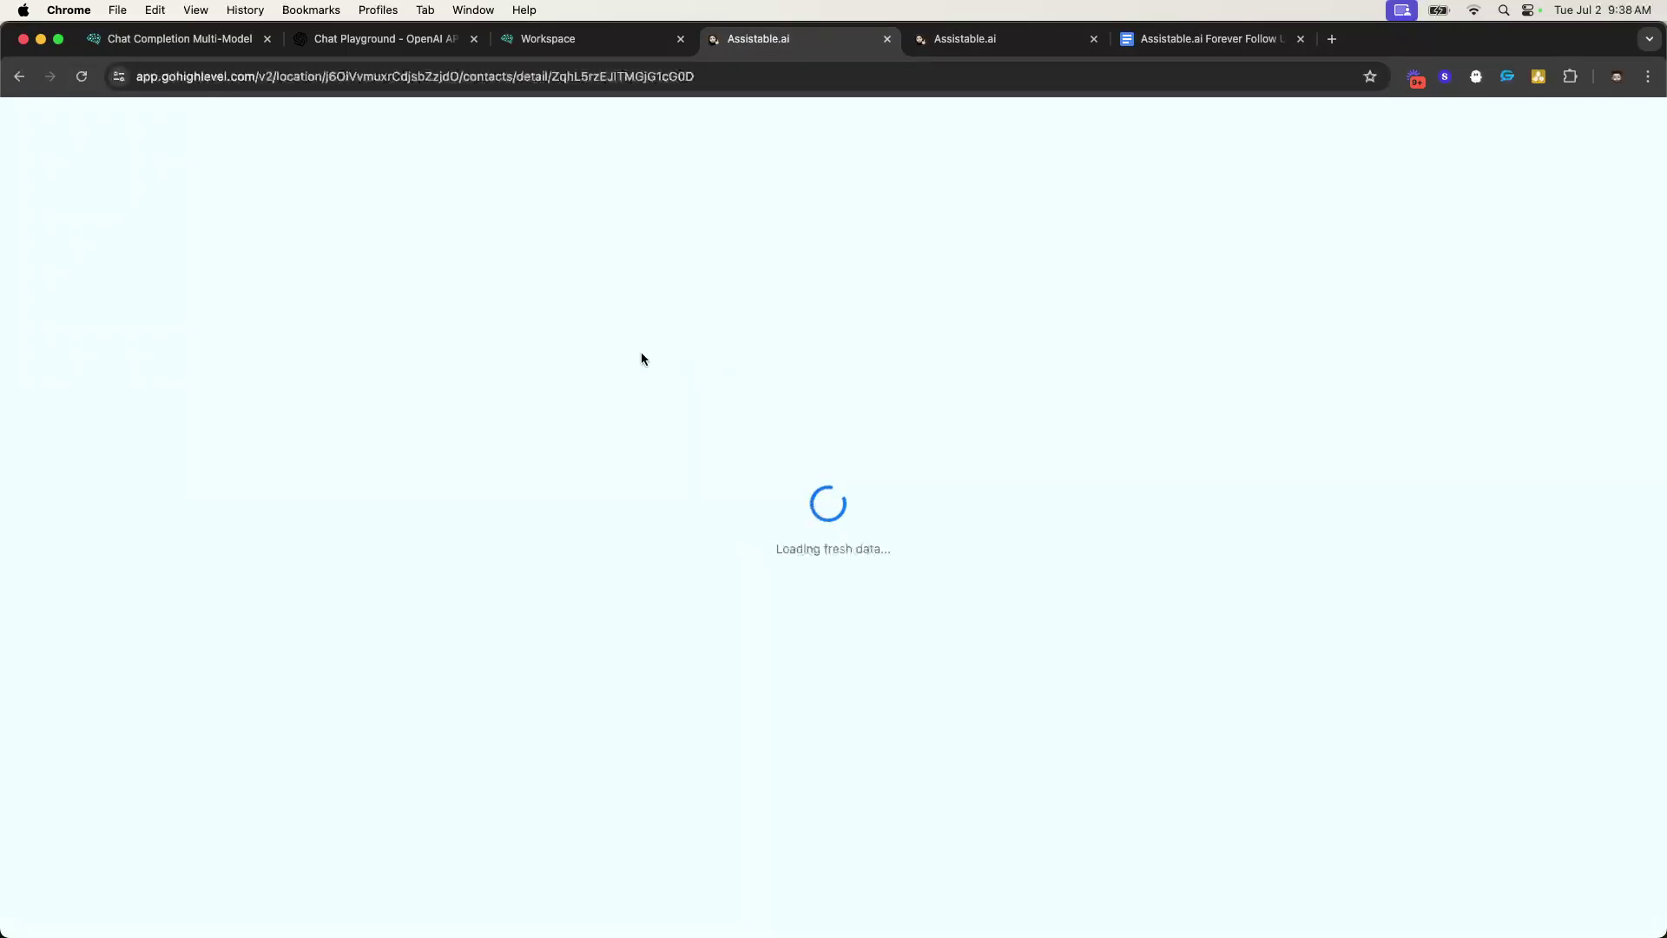
scroll(446, 434, "down", 8)
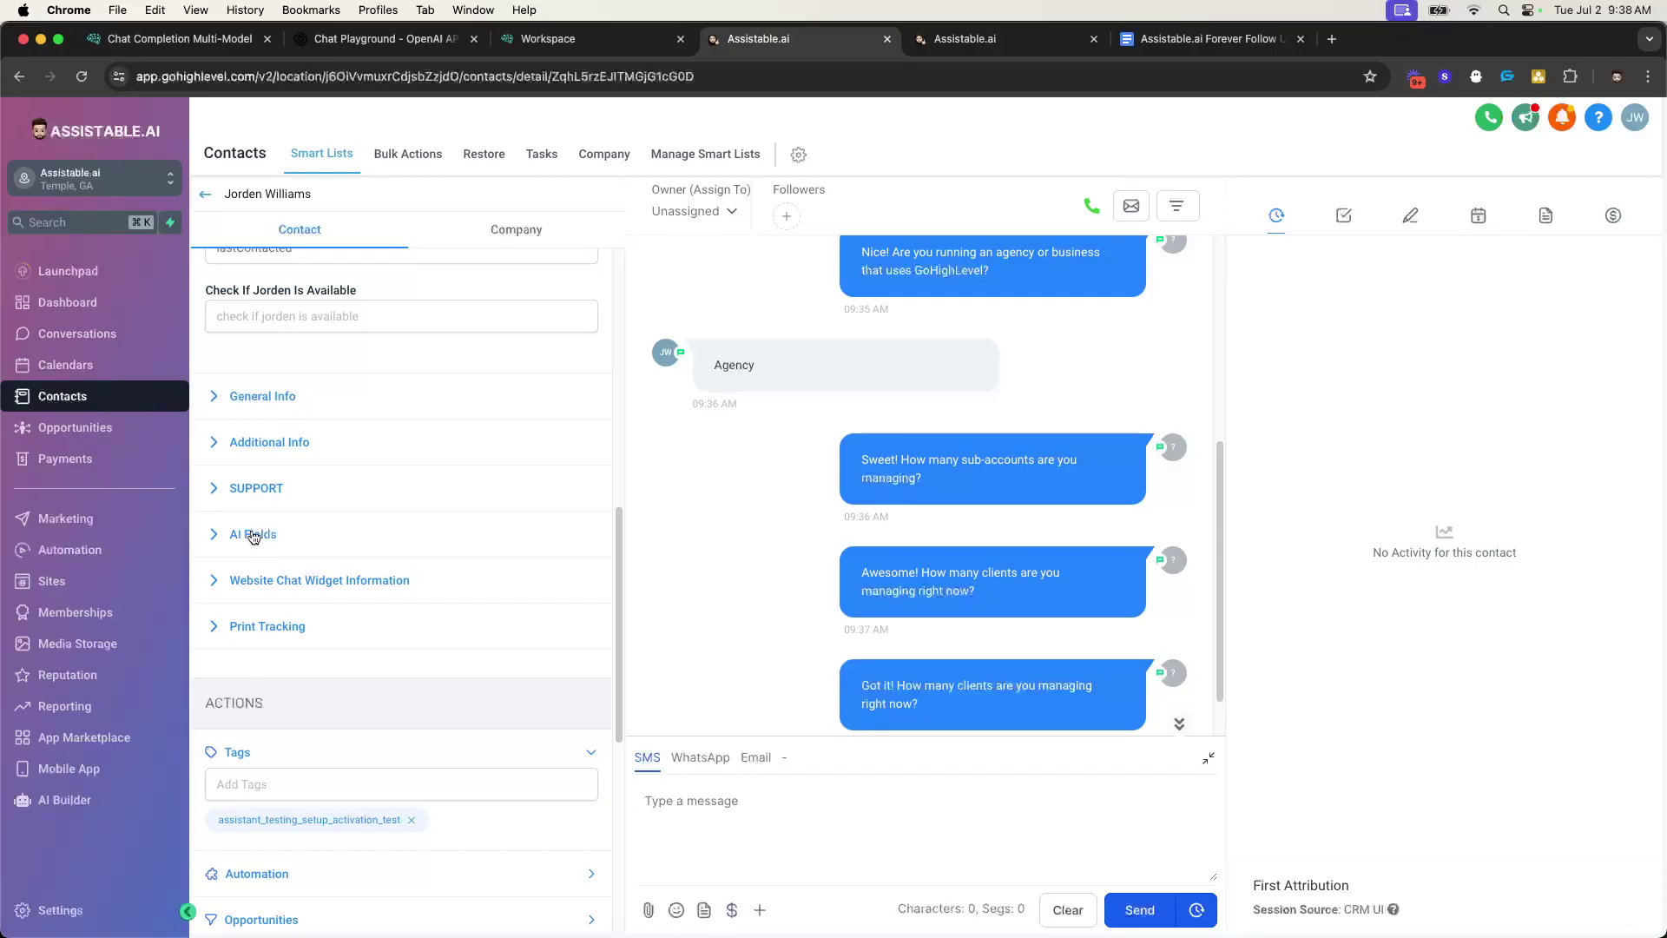
left_click(253, 536)
scroll(253, 536, "down", 1)
double_click(229, 668)
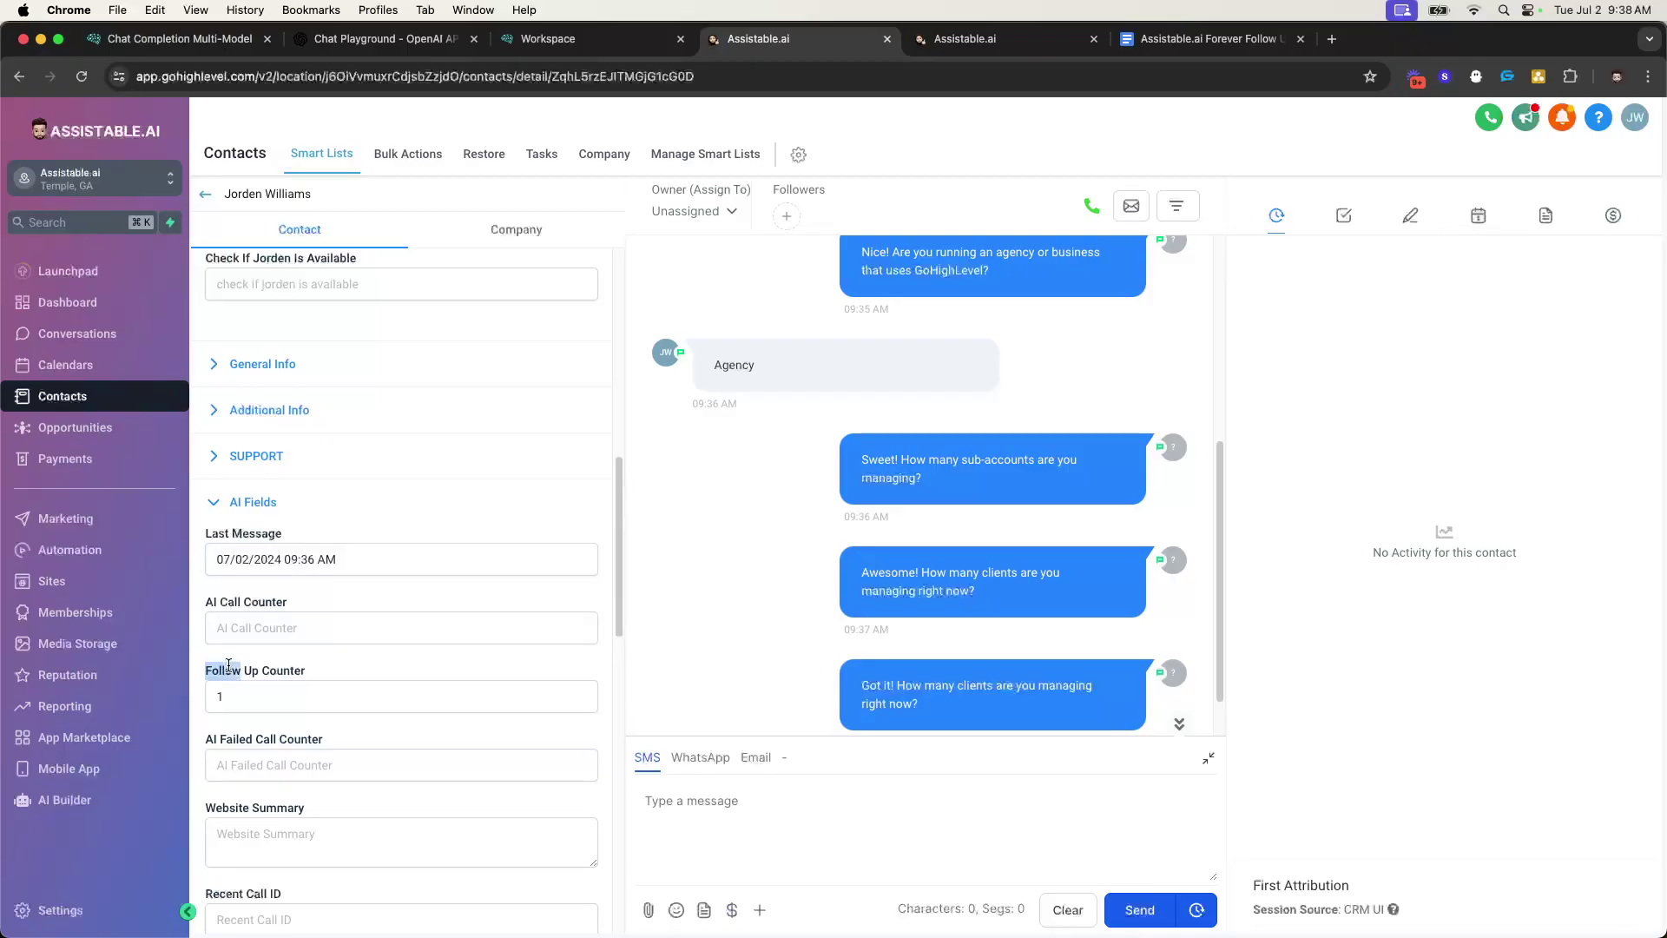
left_click(248, 502)
- Review the new 09:38 follow-up message, then return to the Forever Follow Up workflow
scroll(539, 522, "up", 2)
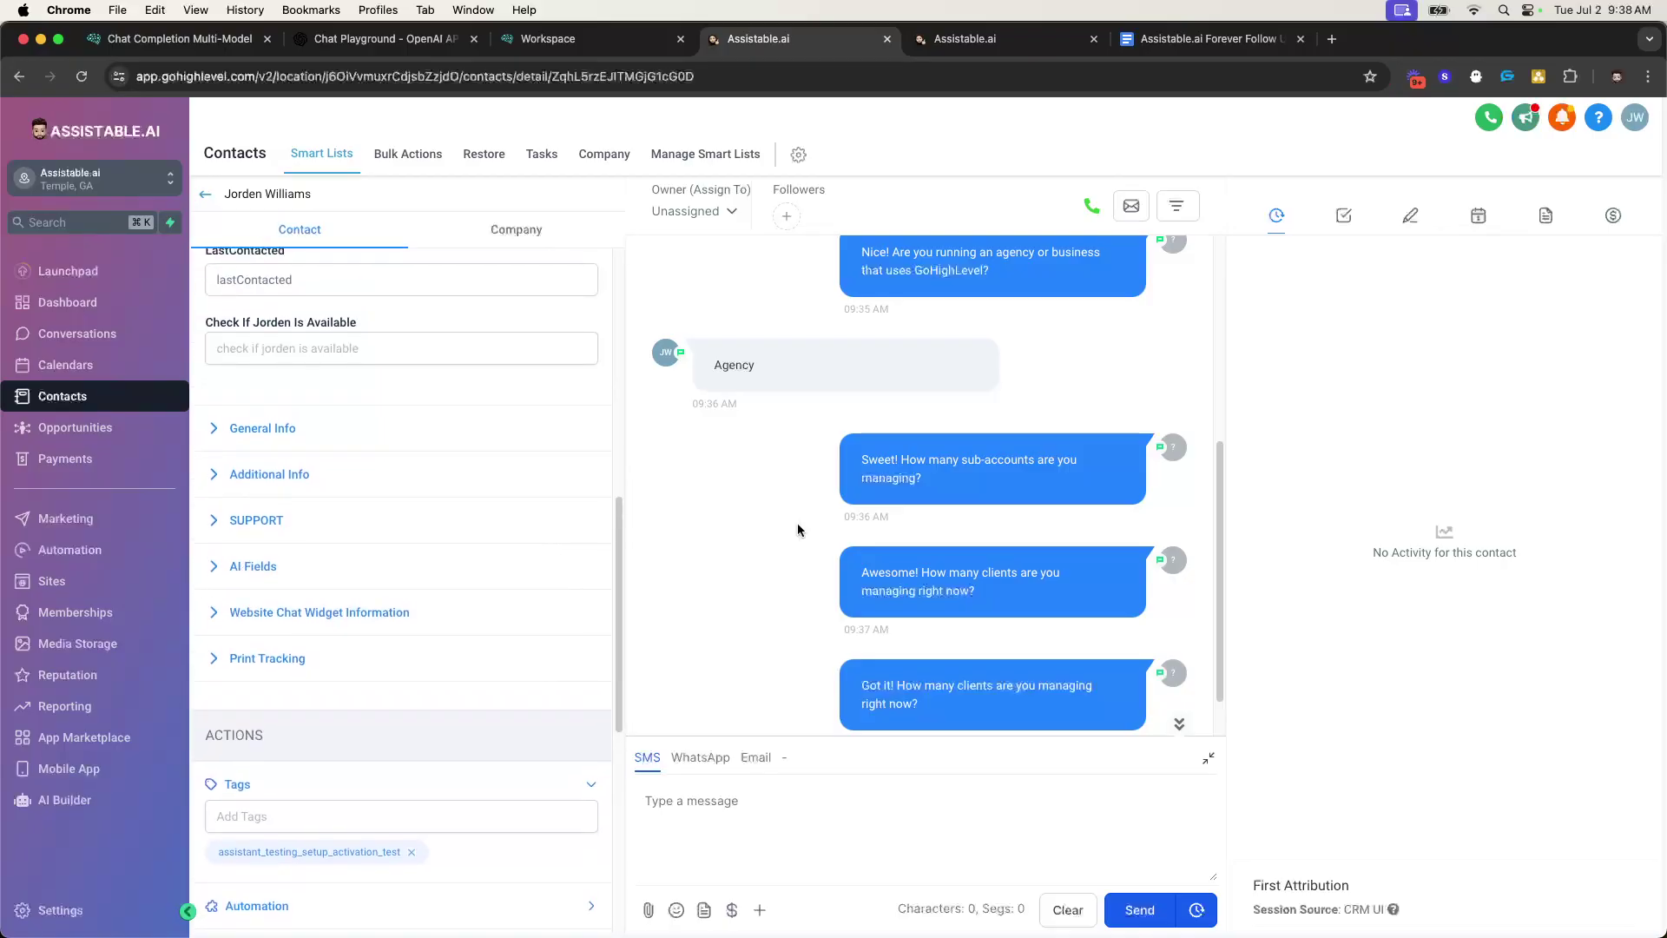
scroll(779, 528, "down", 2)
left_click_drag(873, 397, 829, 382)
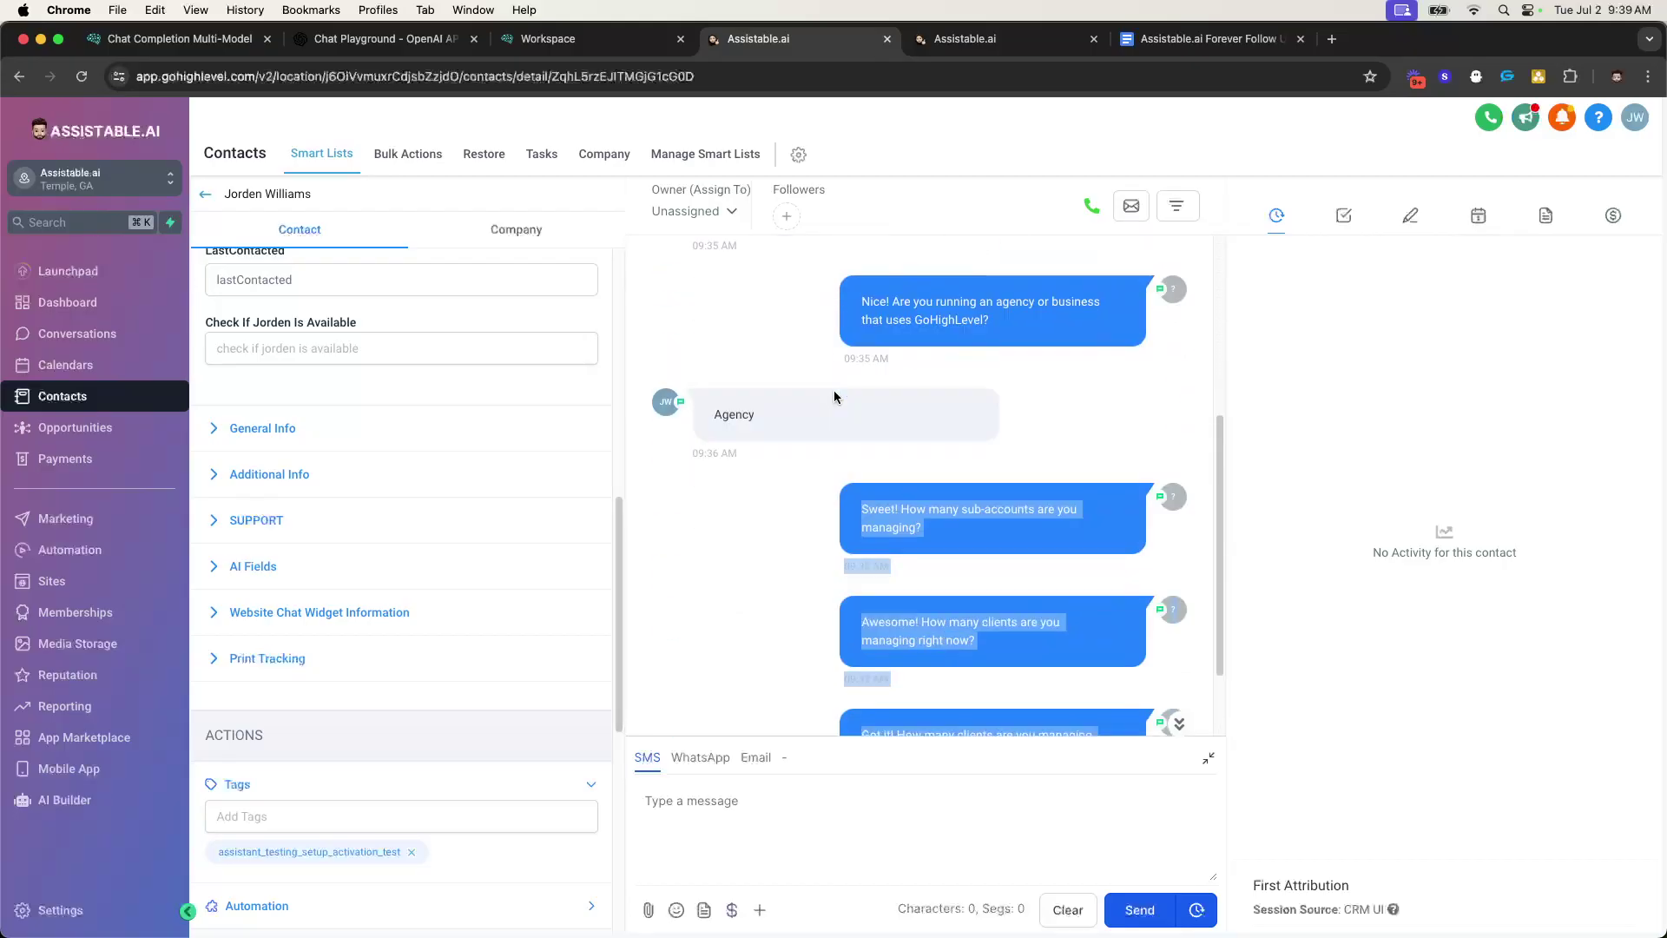
left_click(947, 41)
scroll(829, 456, "down", 6)
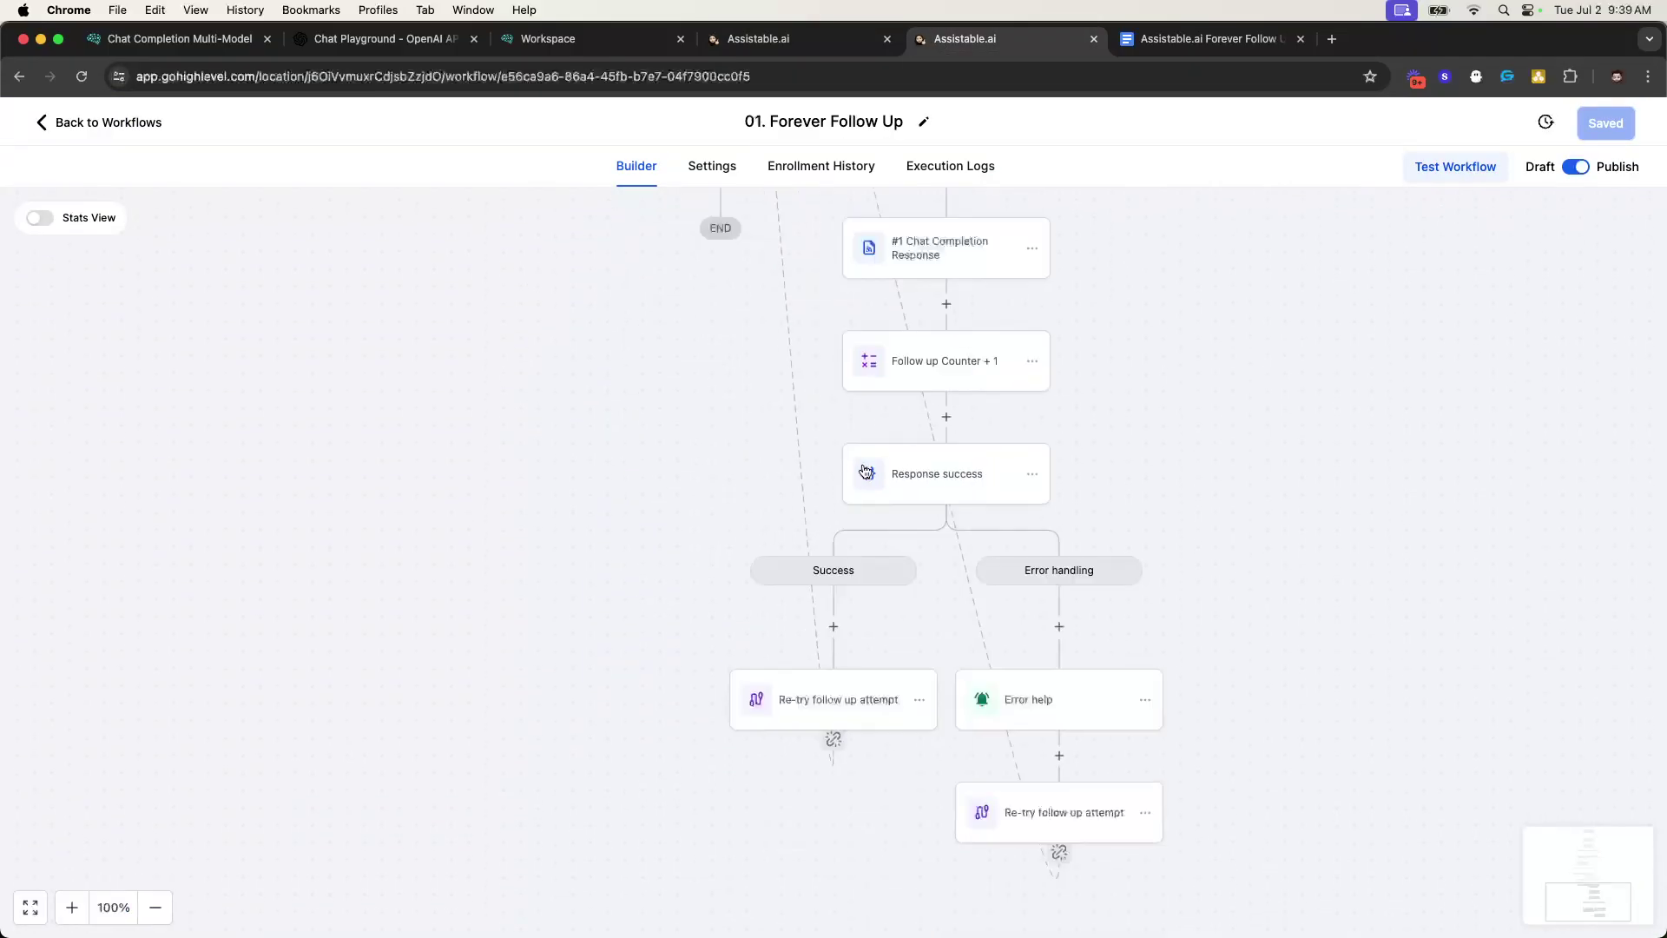
- Leave the builder and return to the 00. Chat Assistant Follow Up workflow list
scroll(925, 287, "up", 3)
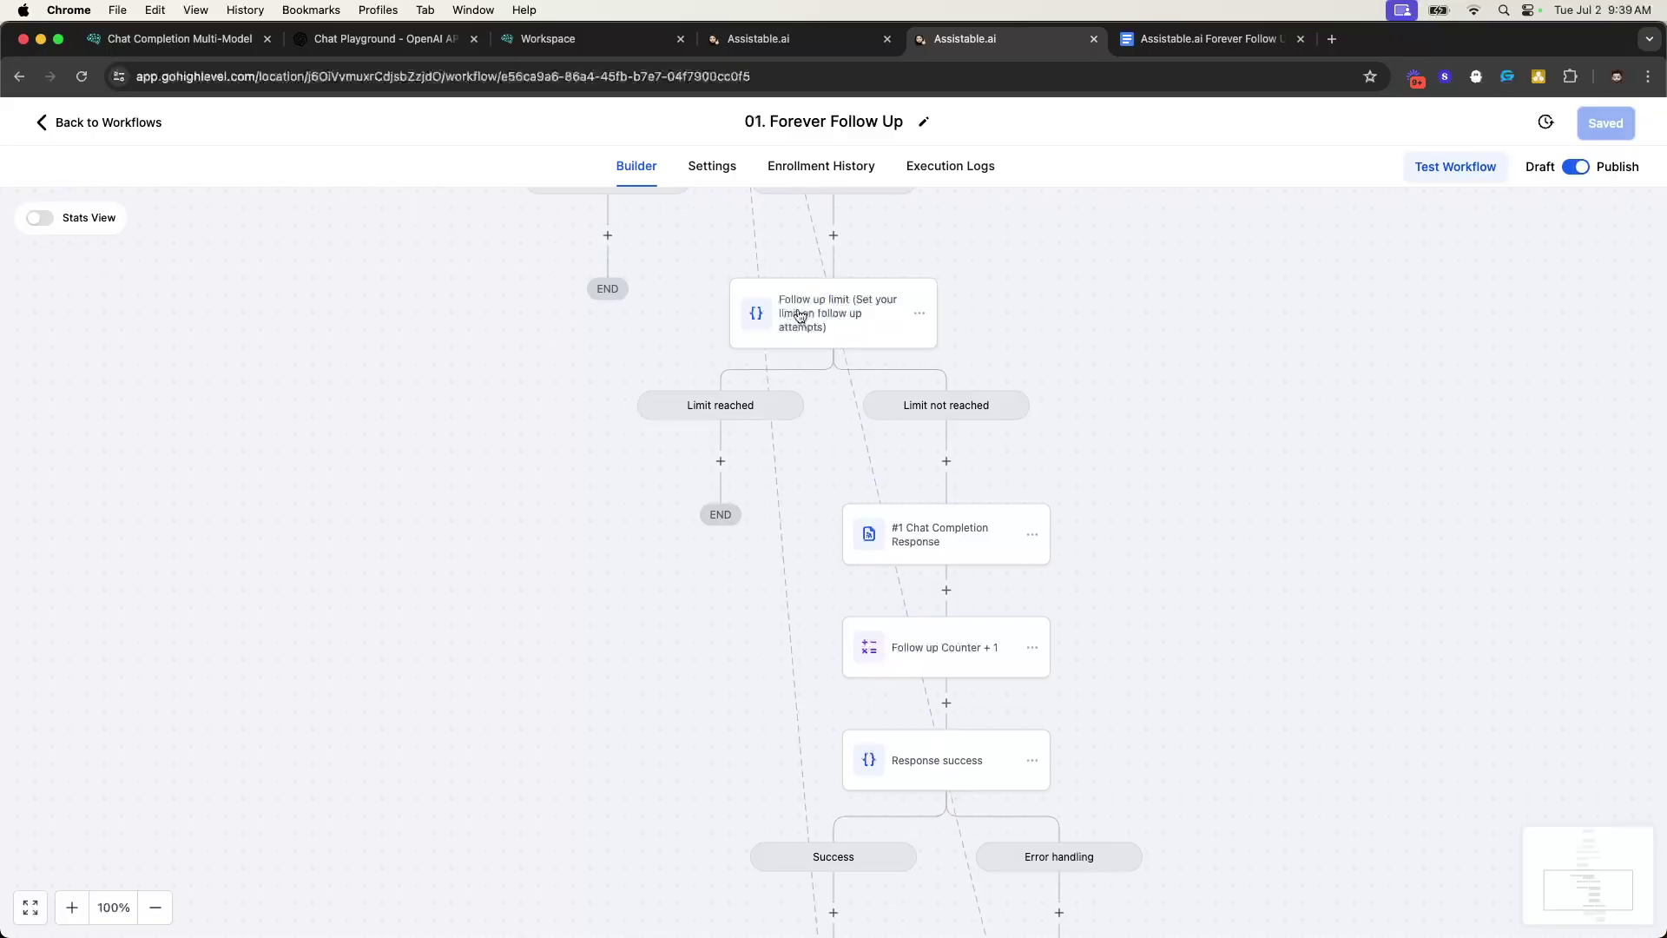
scroll(737, 436, "up", 3)
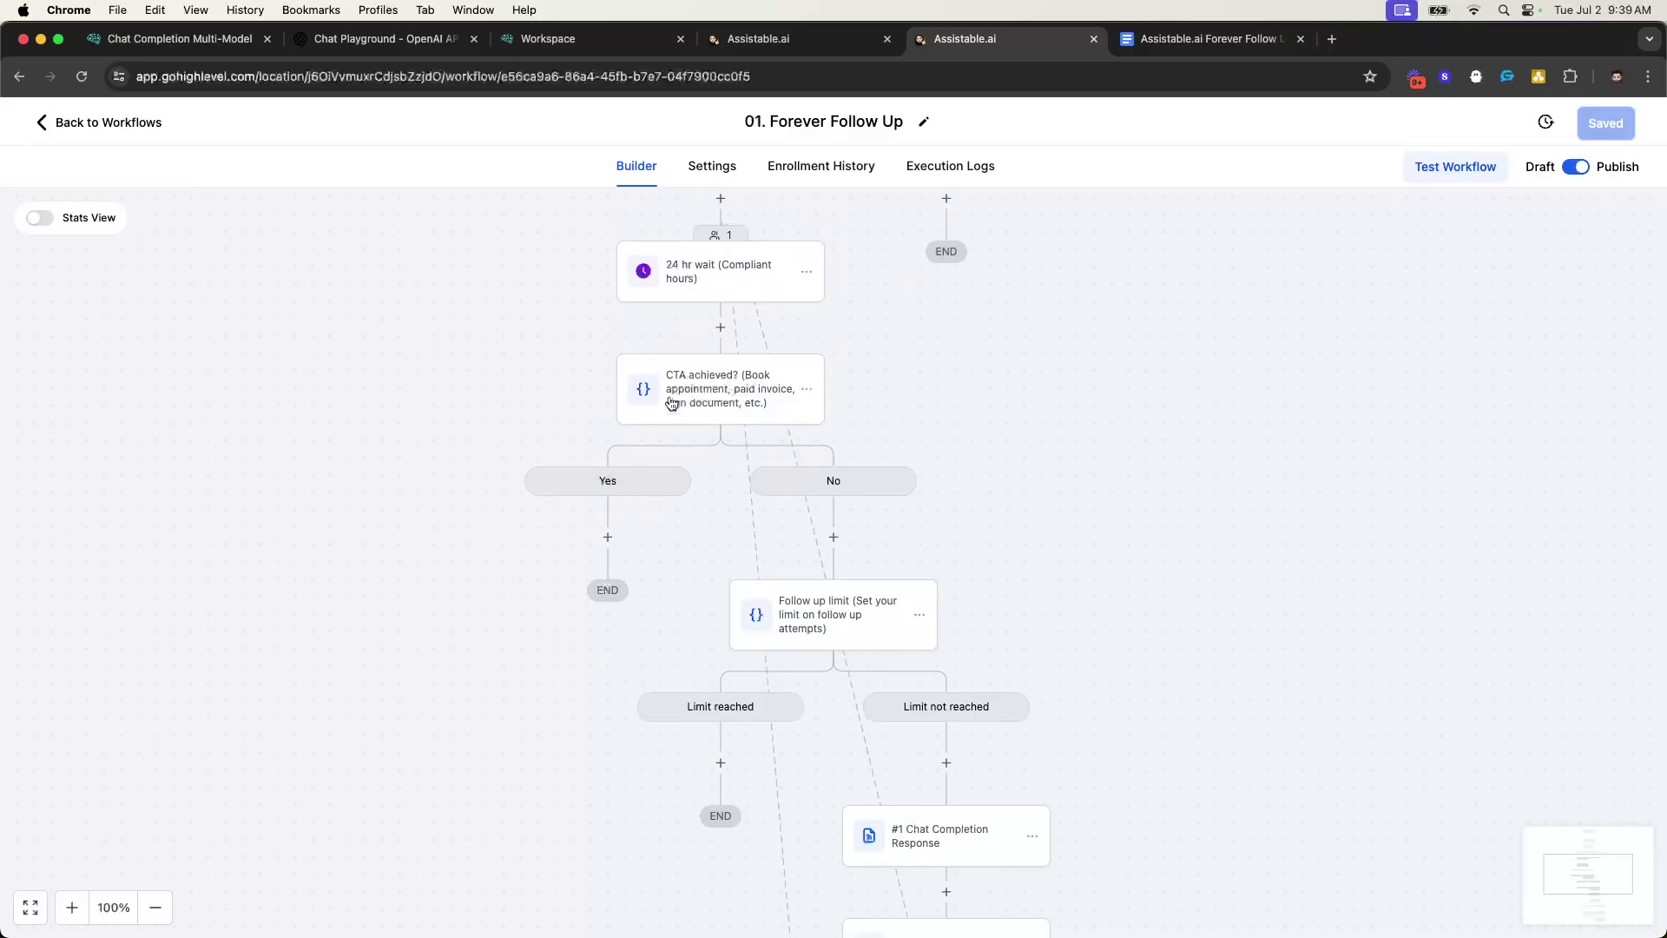
scroll(860, 473, "up", 3)
scroll(860, 472, "up", 2)
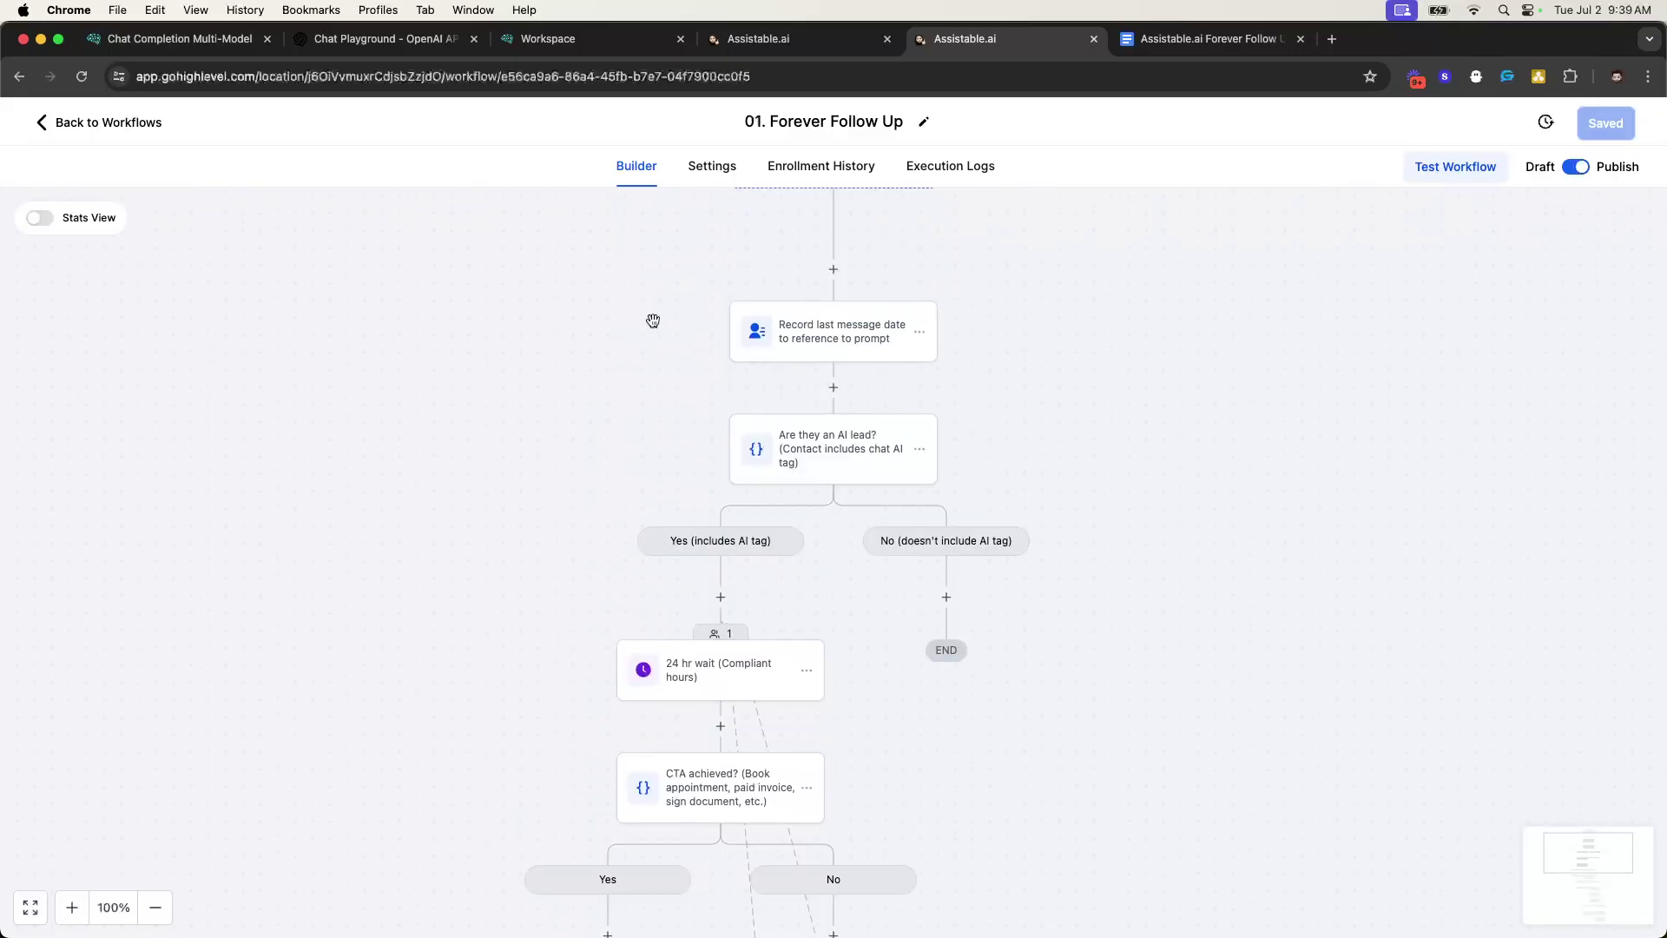
left_click(118, 121)
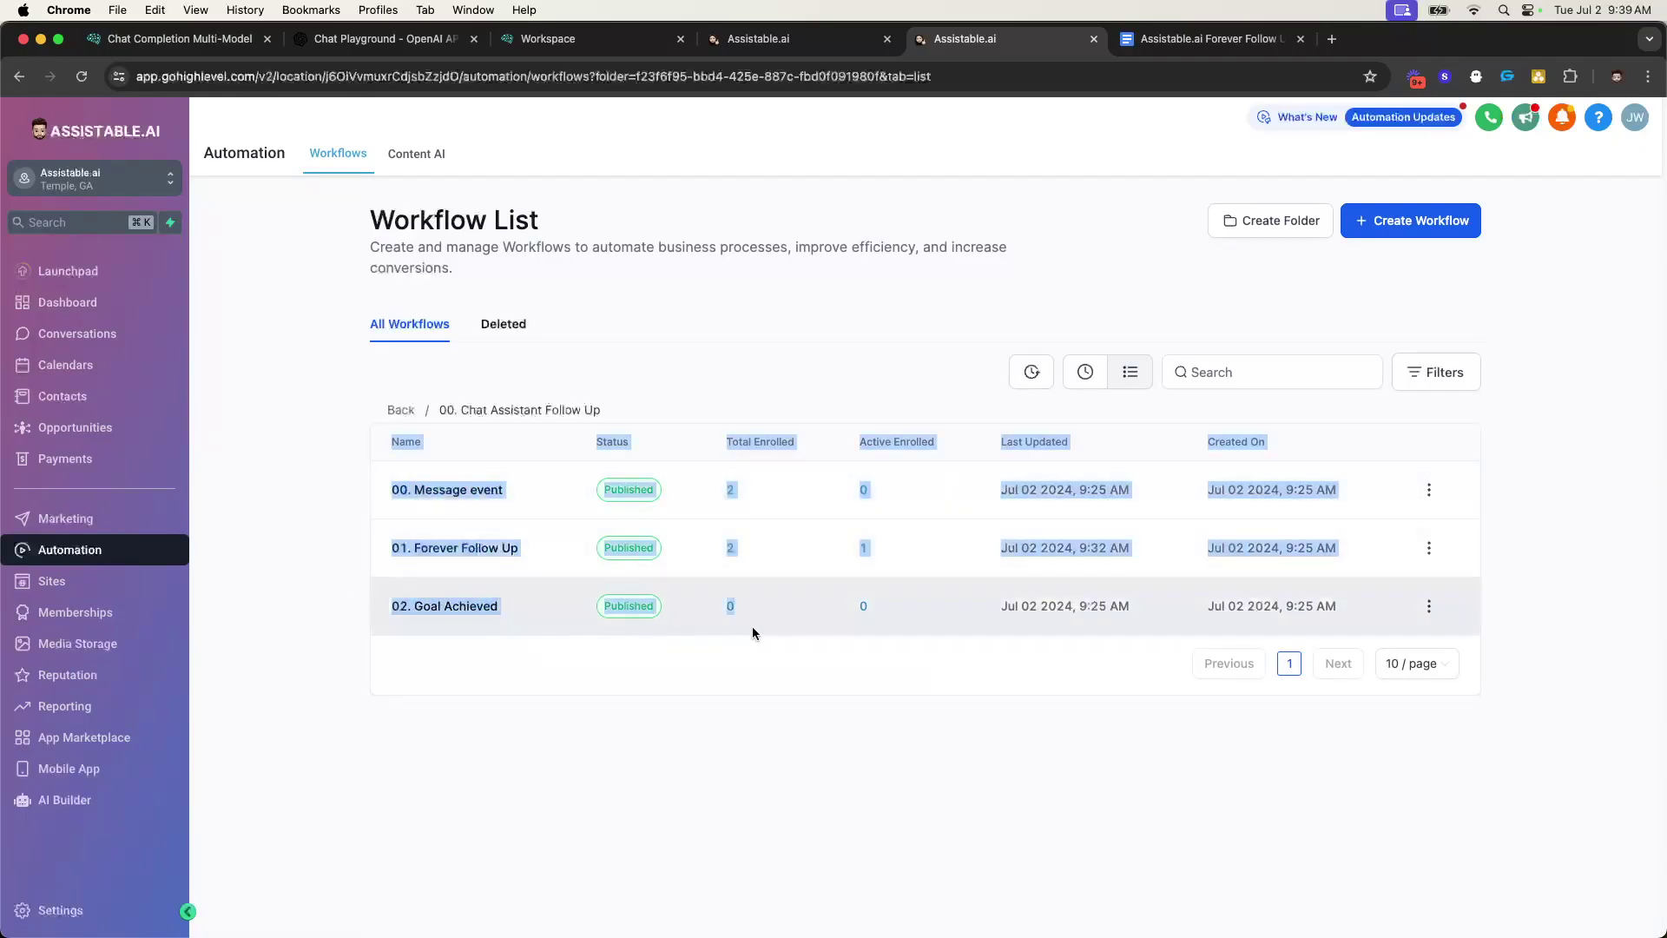
- Highlight the three workflows, showing 01. Forever Follow Up at 2 enrolled, 1 active
left_click_drag(349, 396, 702, 628)
left_click(705, 634)
left_click_drag(367, 418, 705, 650)
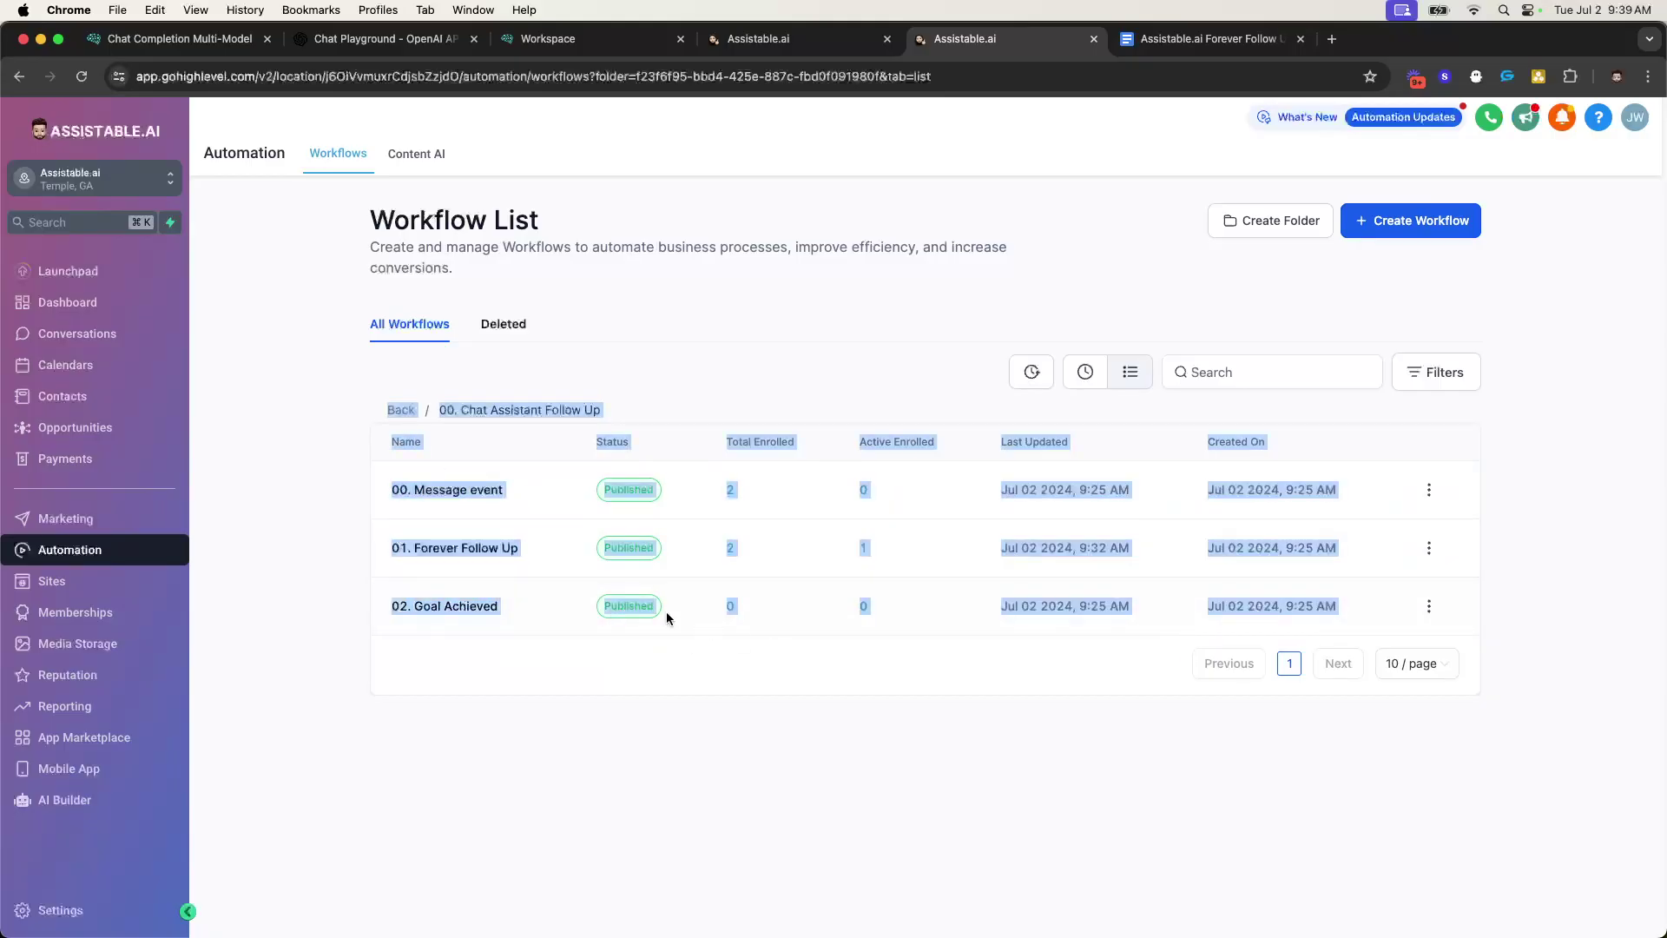
left_click(363, 402)
left_click_drag(363, 402, 1138, 672)
left_click(1052, 659)
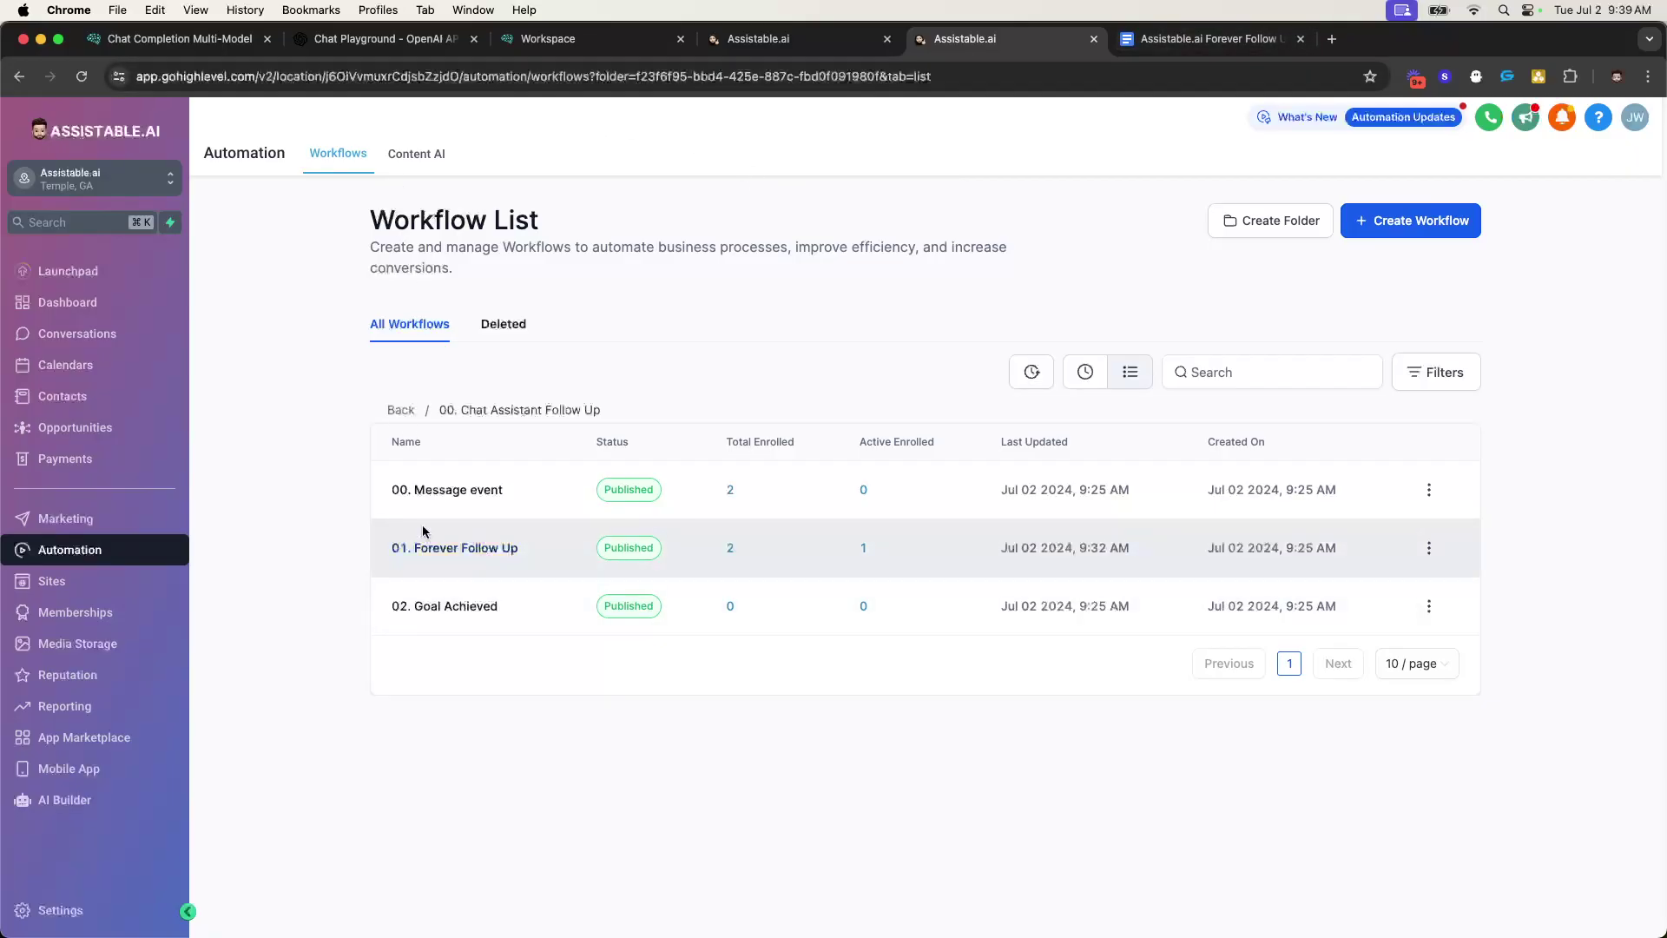
left_click_drag(386, 436, 268, 395)
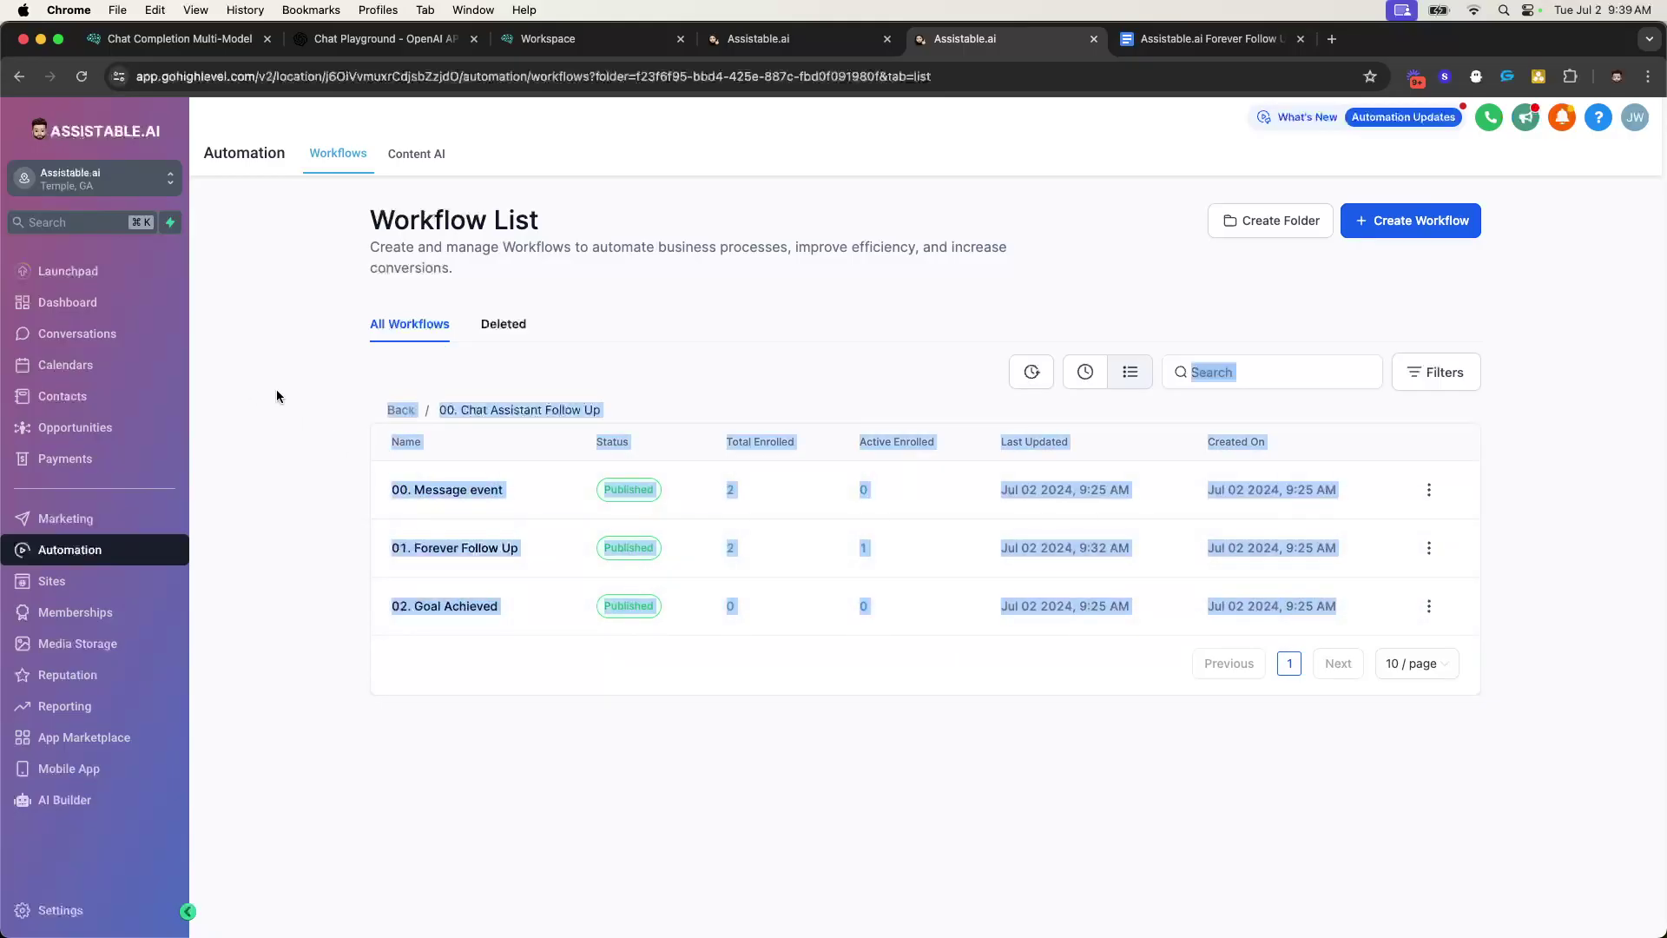
left_click(267, 396)
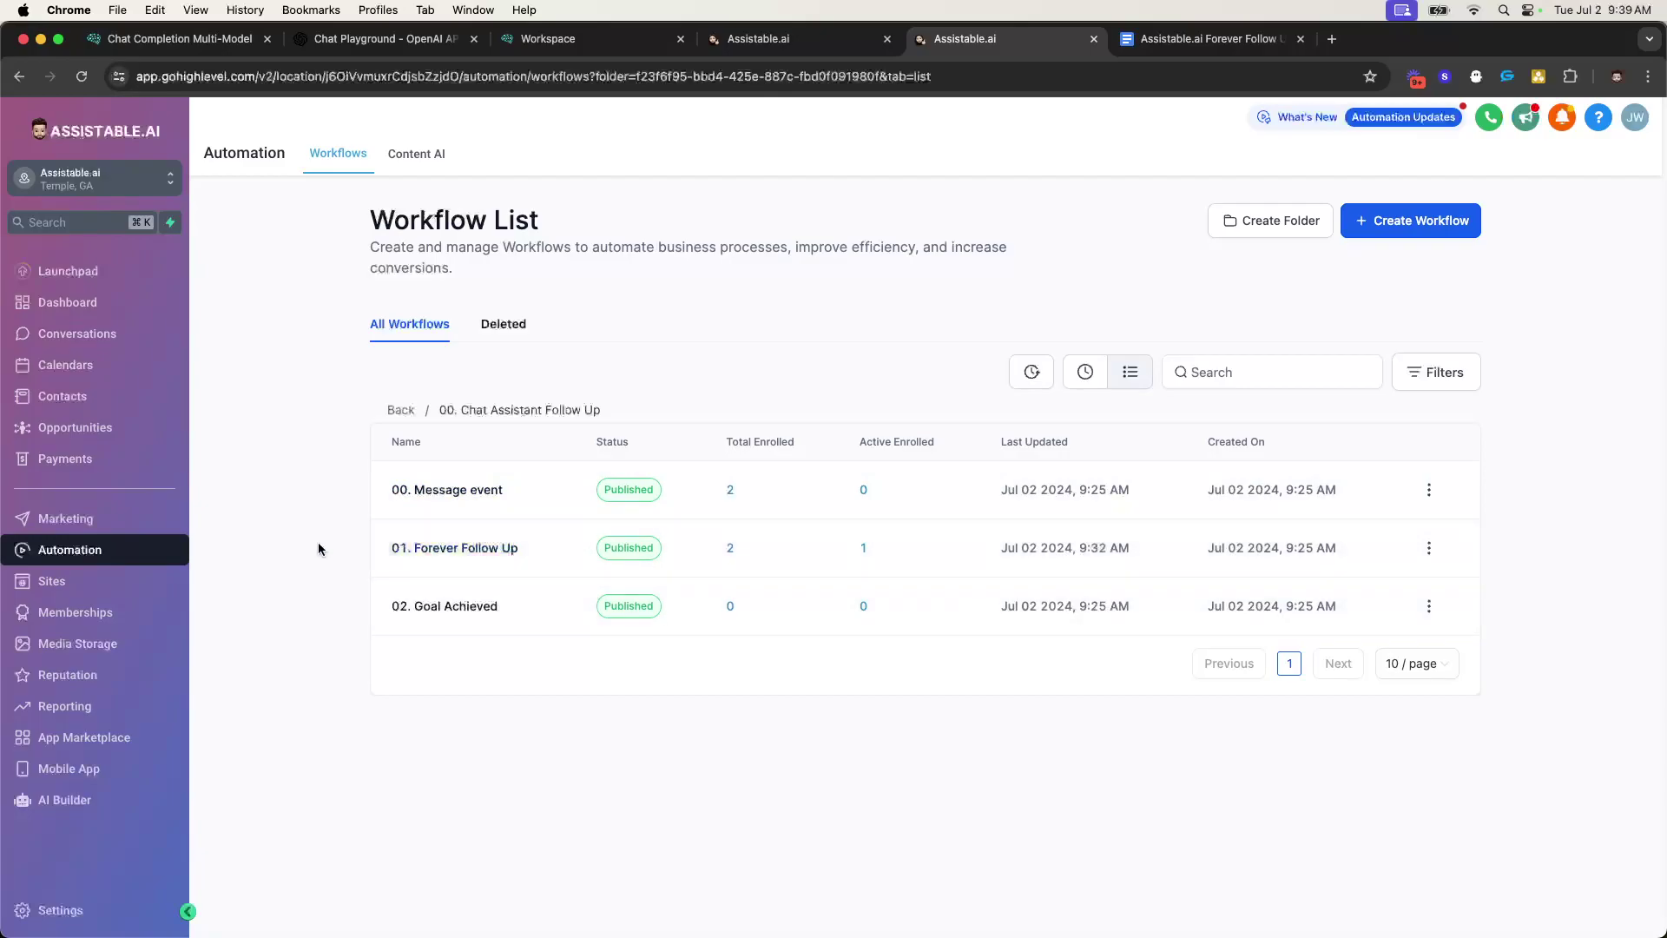
left_click_drag(316, 547, 569, 565)
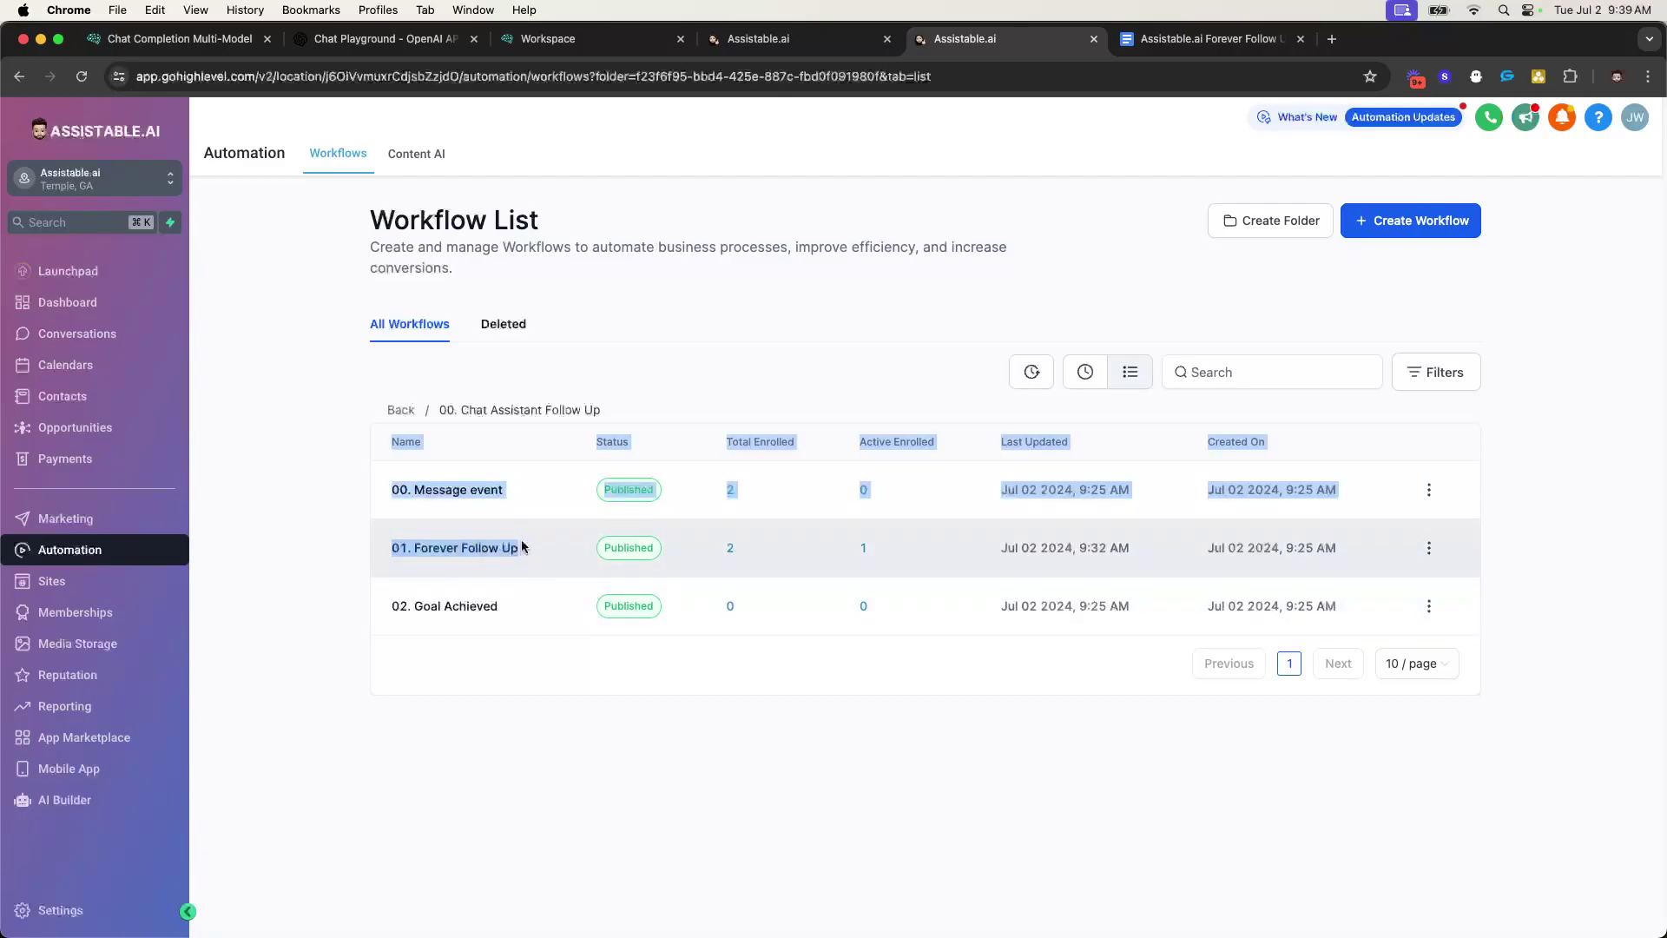
- Open Forever Follow Up's Chat Completion Response webhook and inspect type SMS and model GPT-4o
left_click(467, 549)
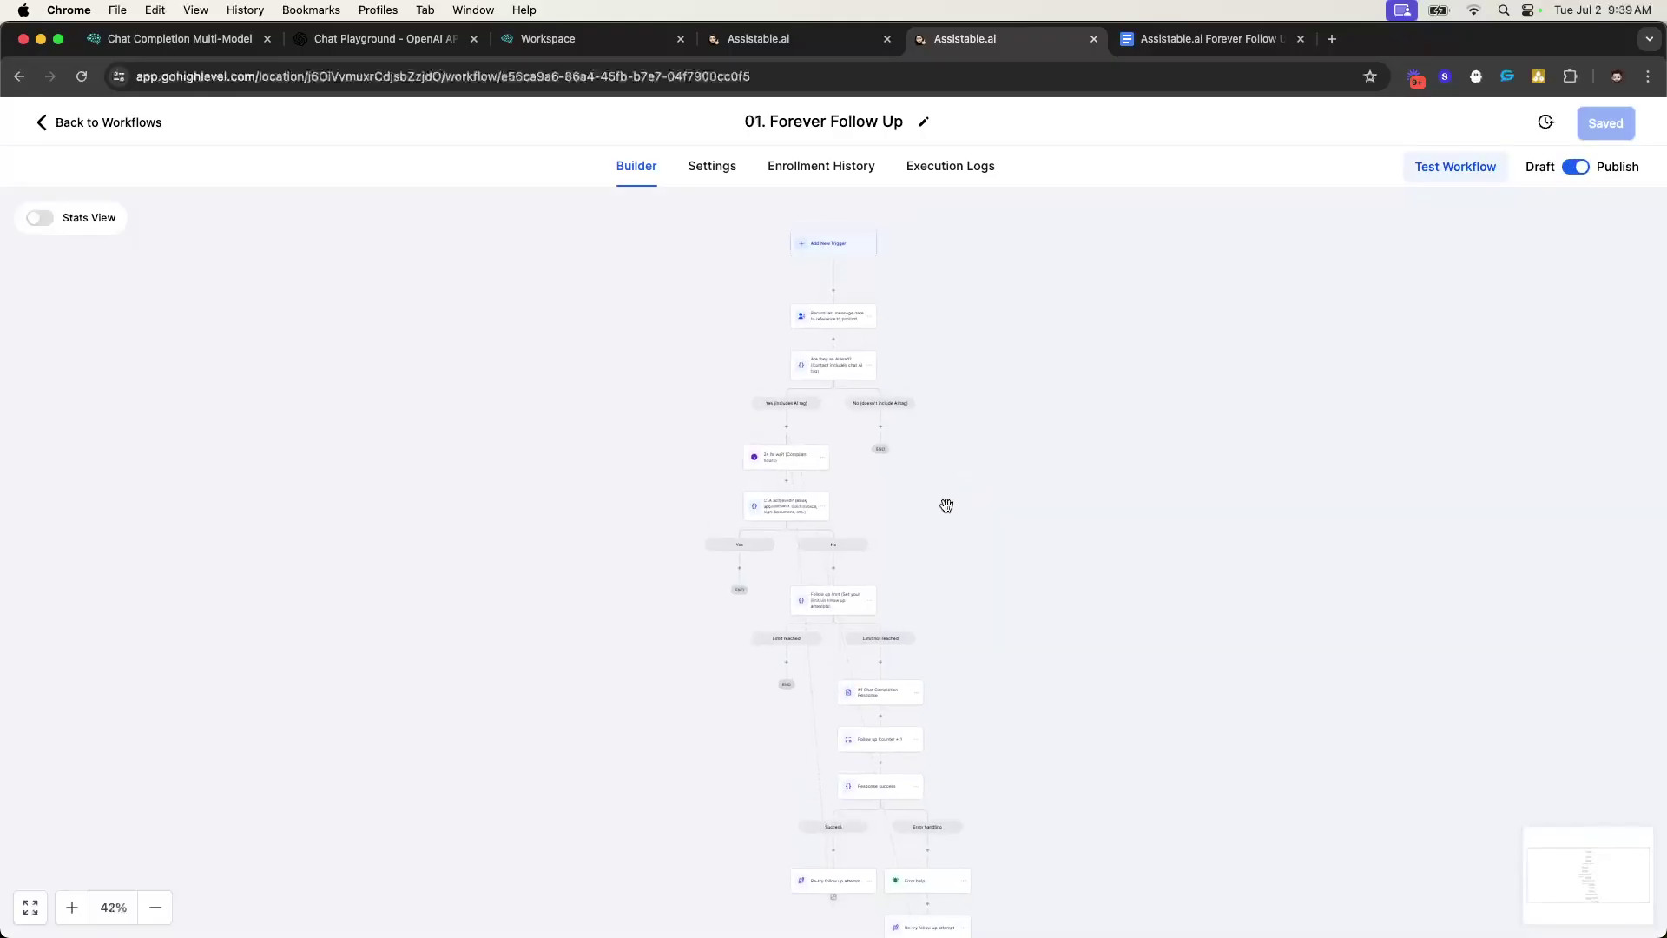
scroll(868, 495, "down", 10)
scroll(849, 479, "down", 7)
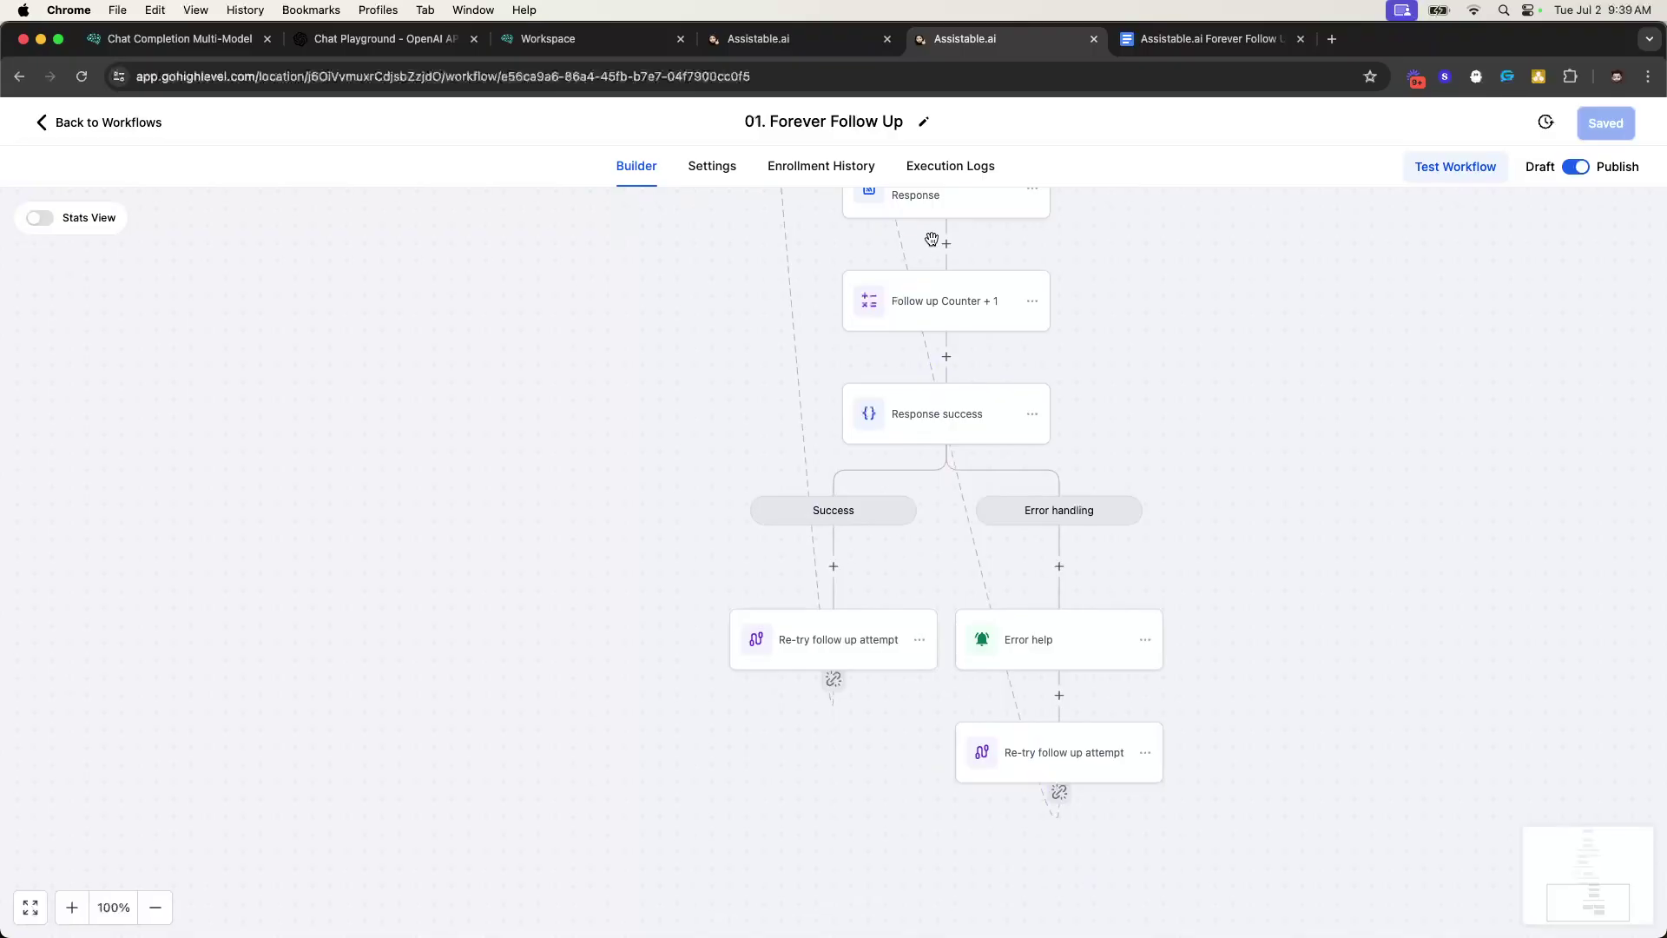
scroll(928, 252, "up", 1)
left_click(927, 269)
scroll(1242, 499, "down", 3)
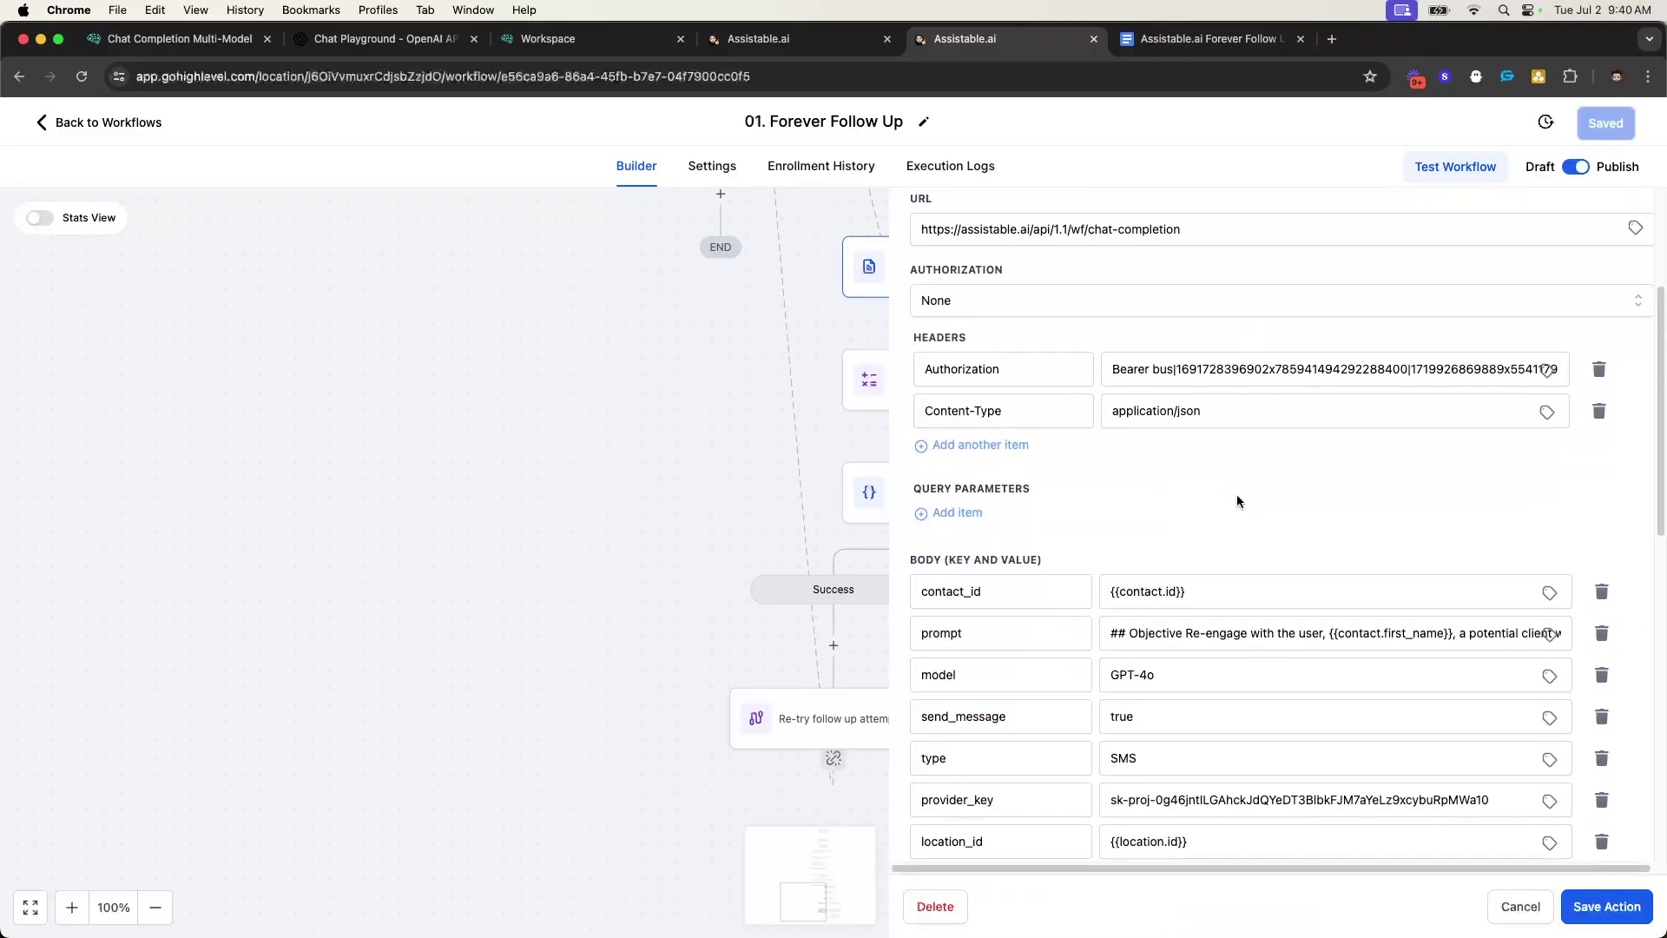
scroll(1236, 501, "down", 3)
left_click(1128, 469)
double_click(1127, 469)
left_click(1168, 396)
double_click(1168, 398)
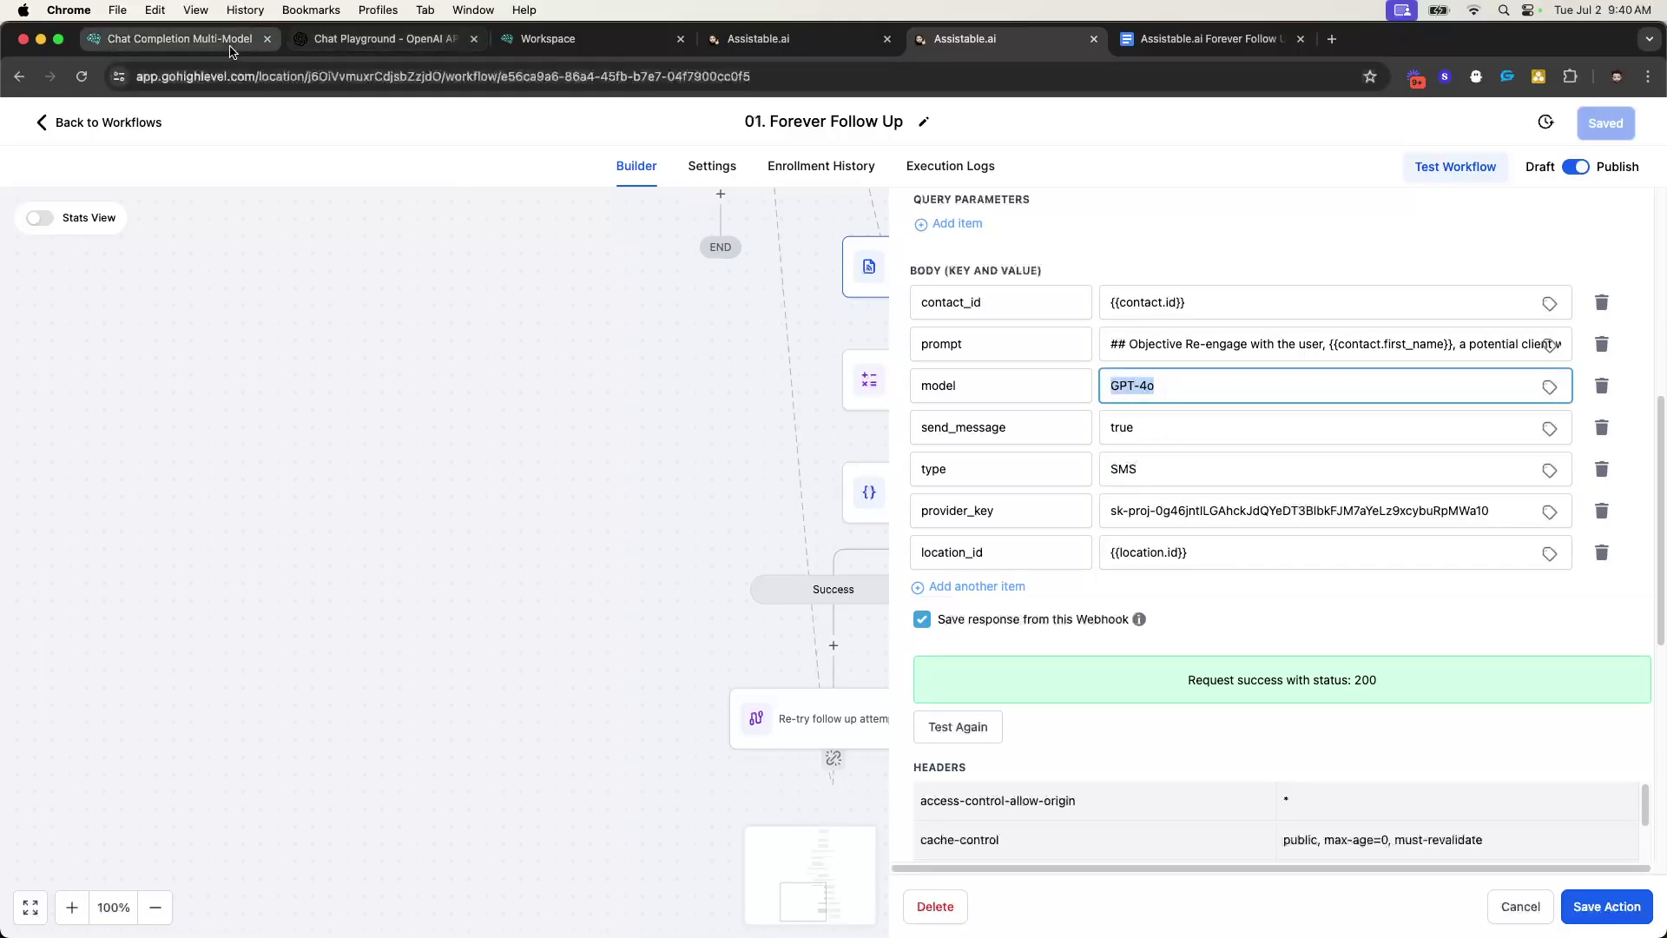
- Compare with the Multi-Model docs: LLaMA3 70b model name and the Groq Key rule
left_click(174, 38)
scroll(534, 571, "down", 3)
scroll(534, 573, "down", 3)
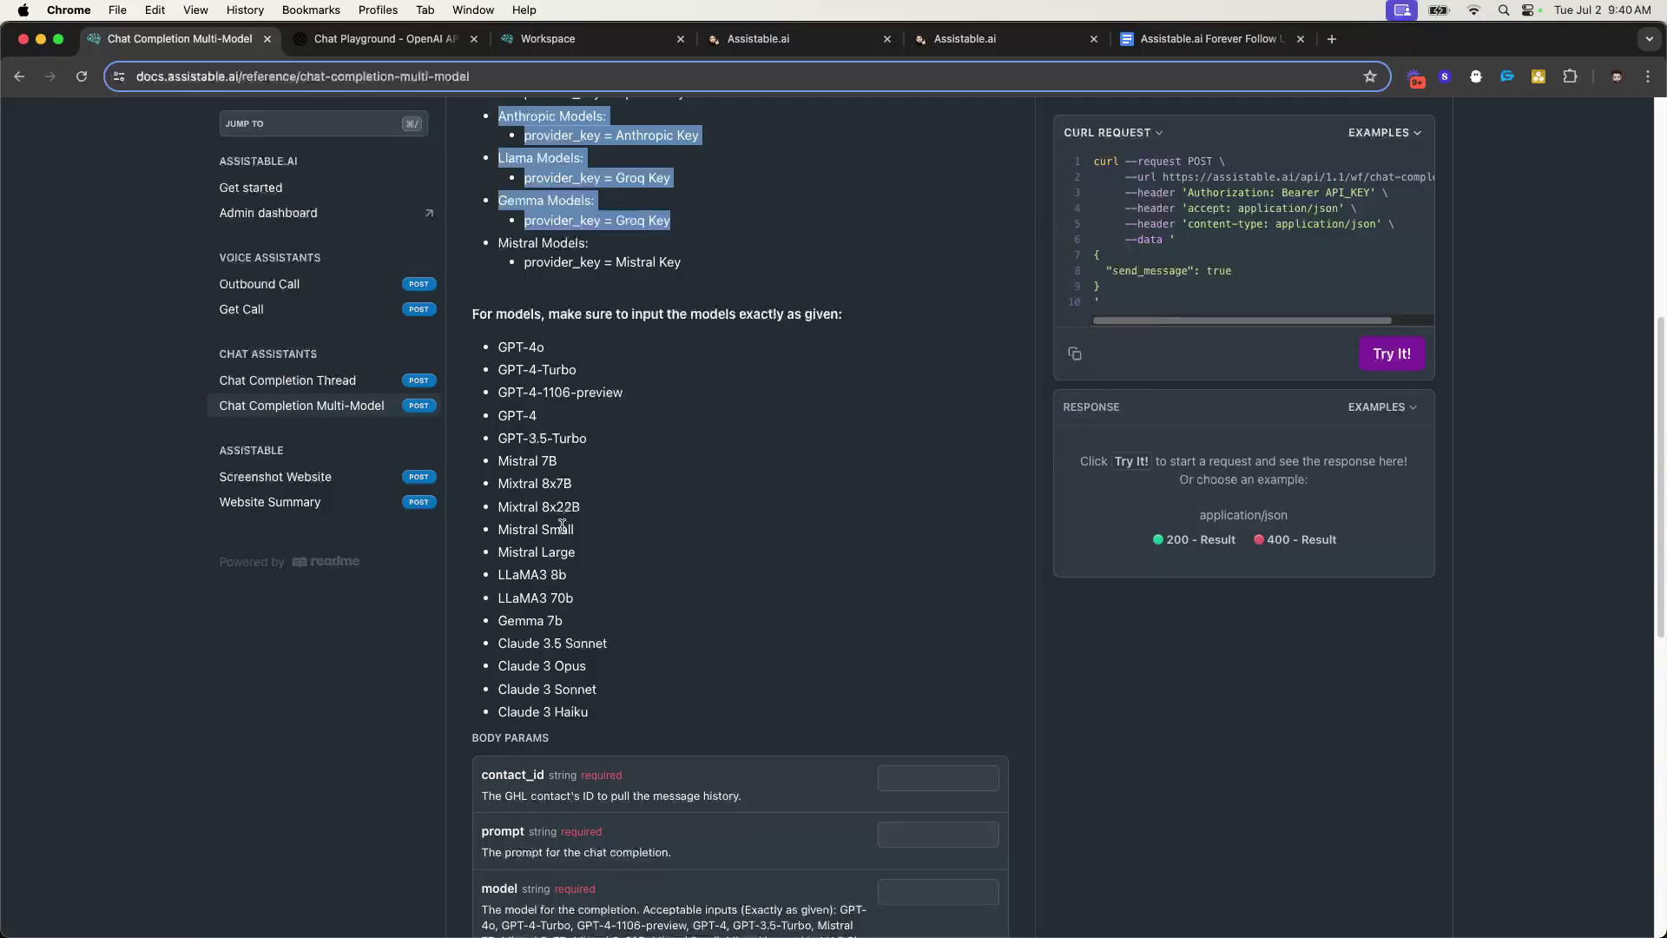
triple_click(545, 608)
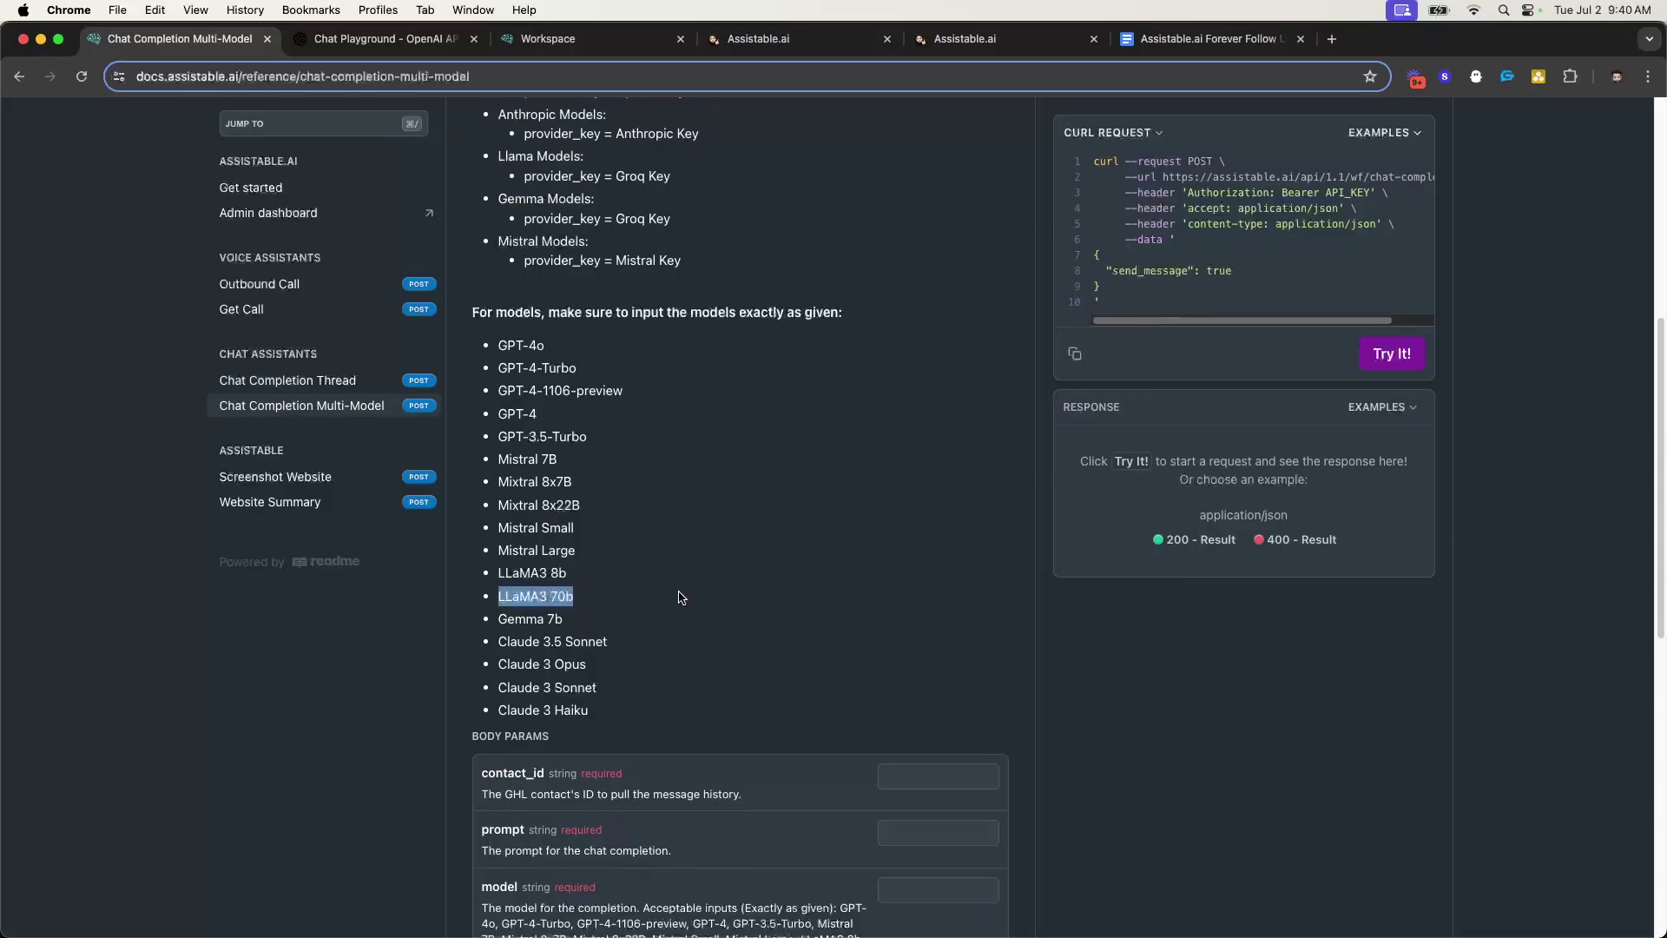
scroll(664, 538, "up", 4)
triple_click(641, 548)
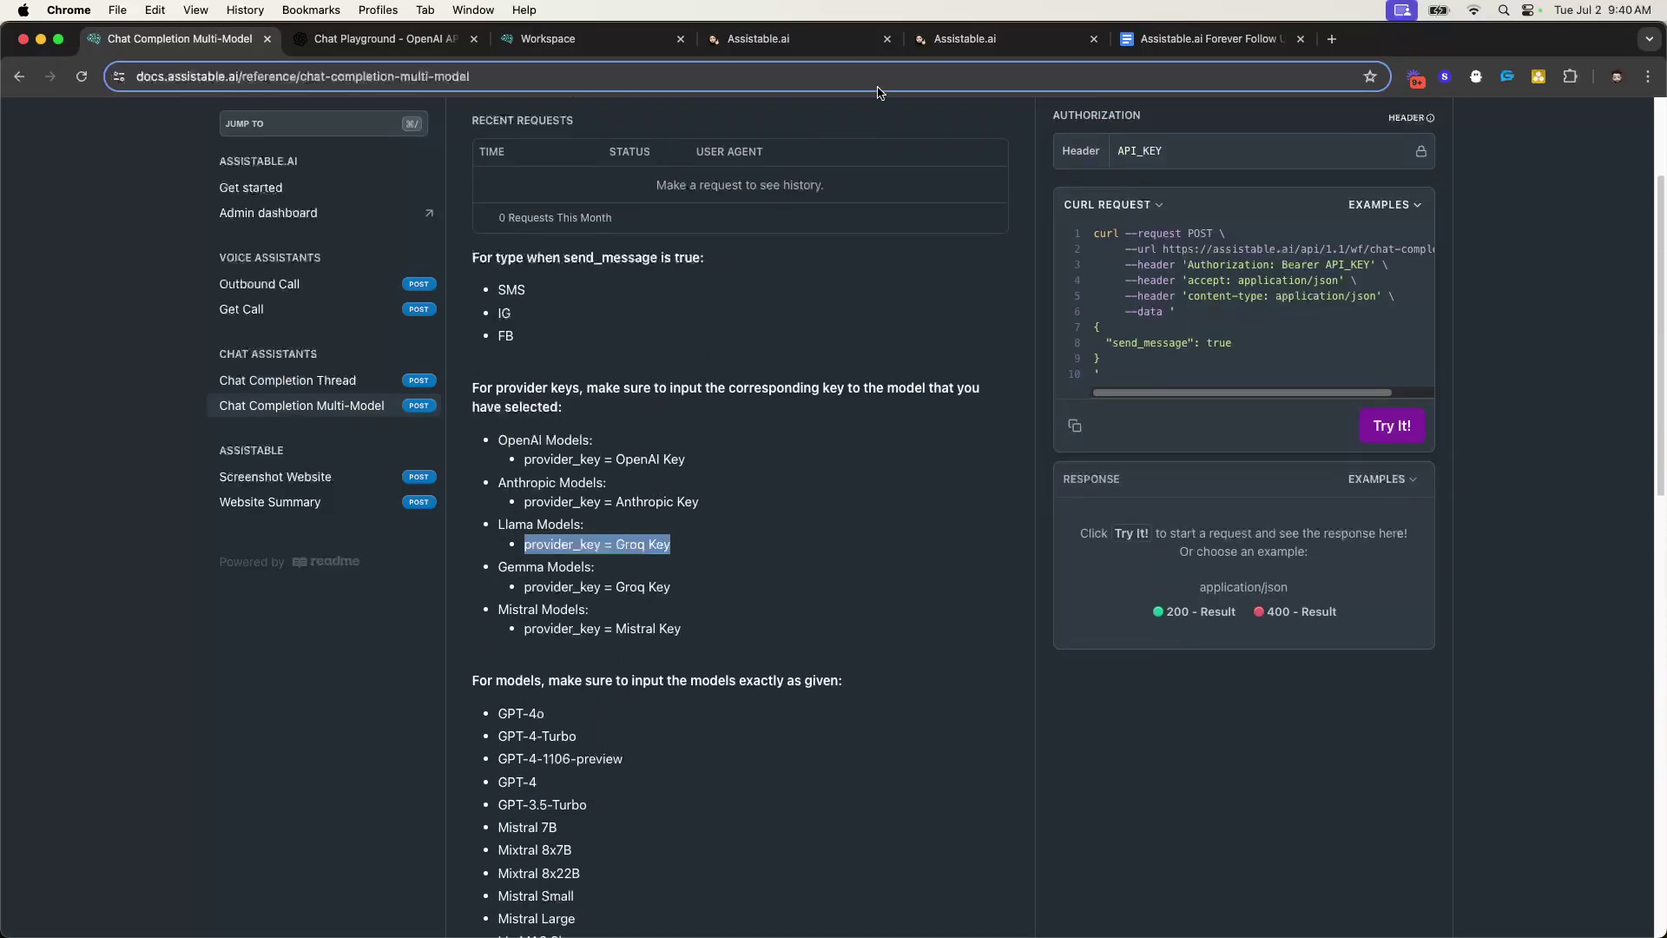
left_click(832, 43)
- In the webhook settings, uncheck Save response from this Webhook
left_click(998, 39)
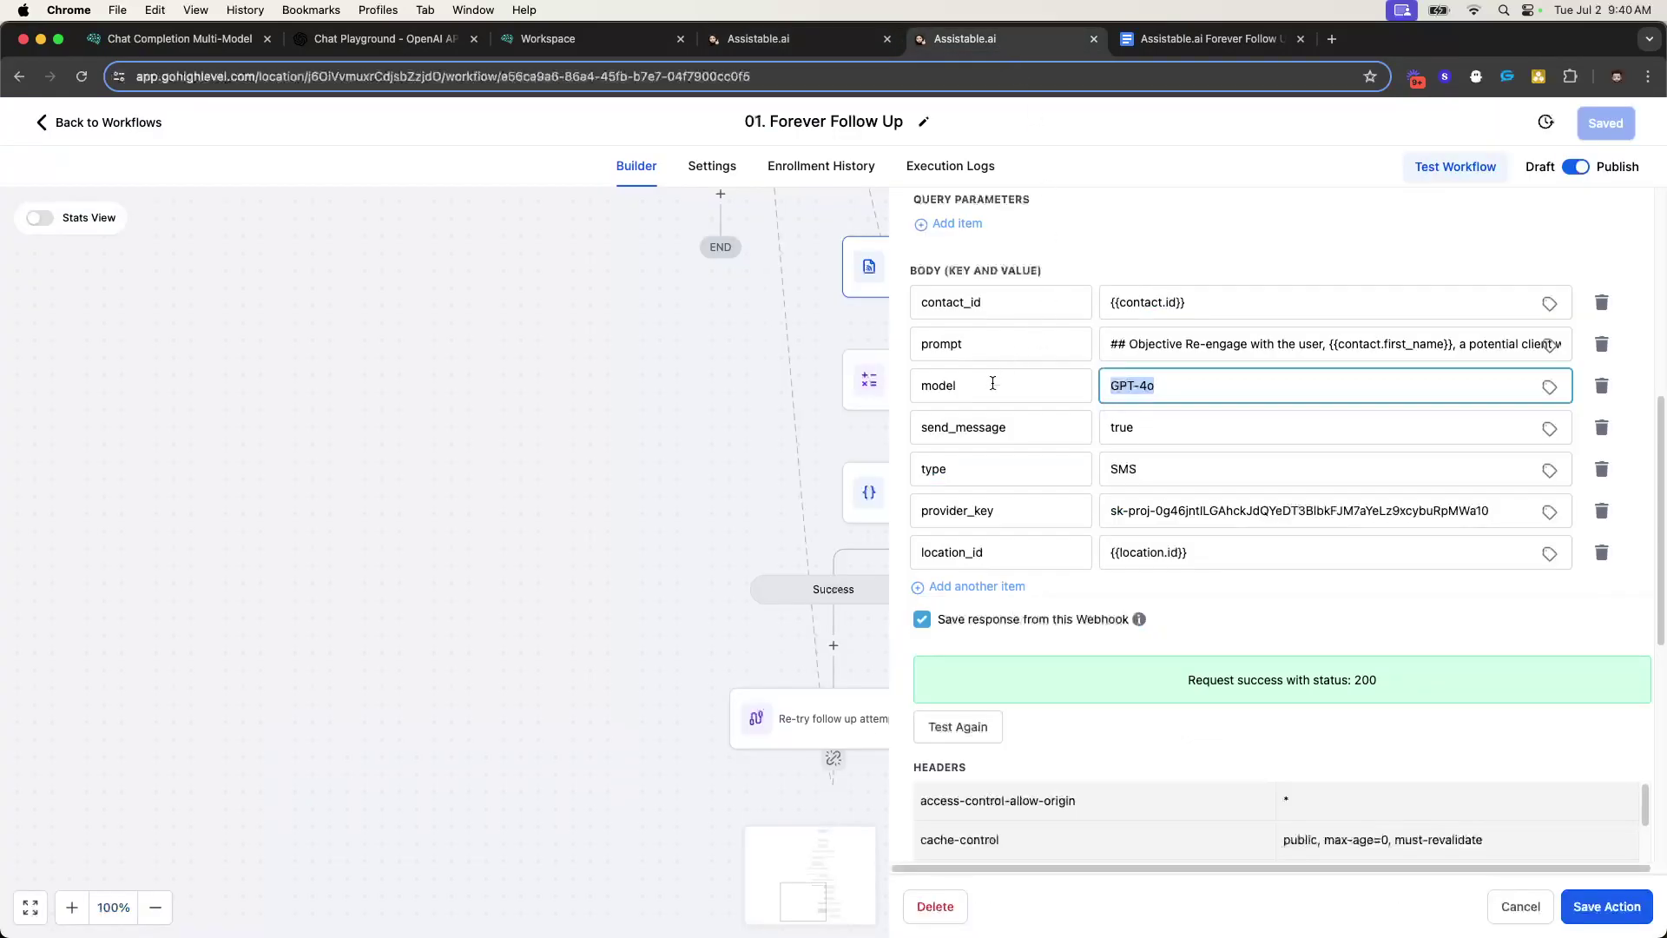
scroll(1214, 377, "down", 1)
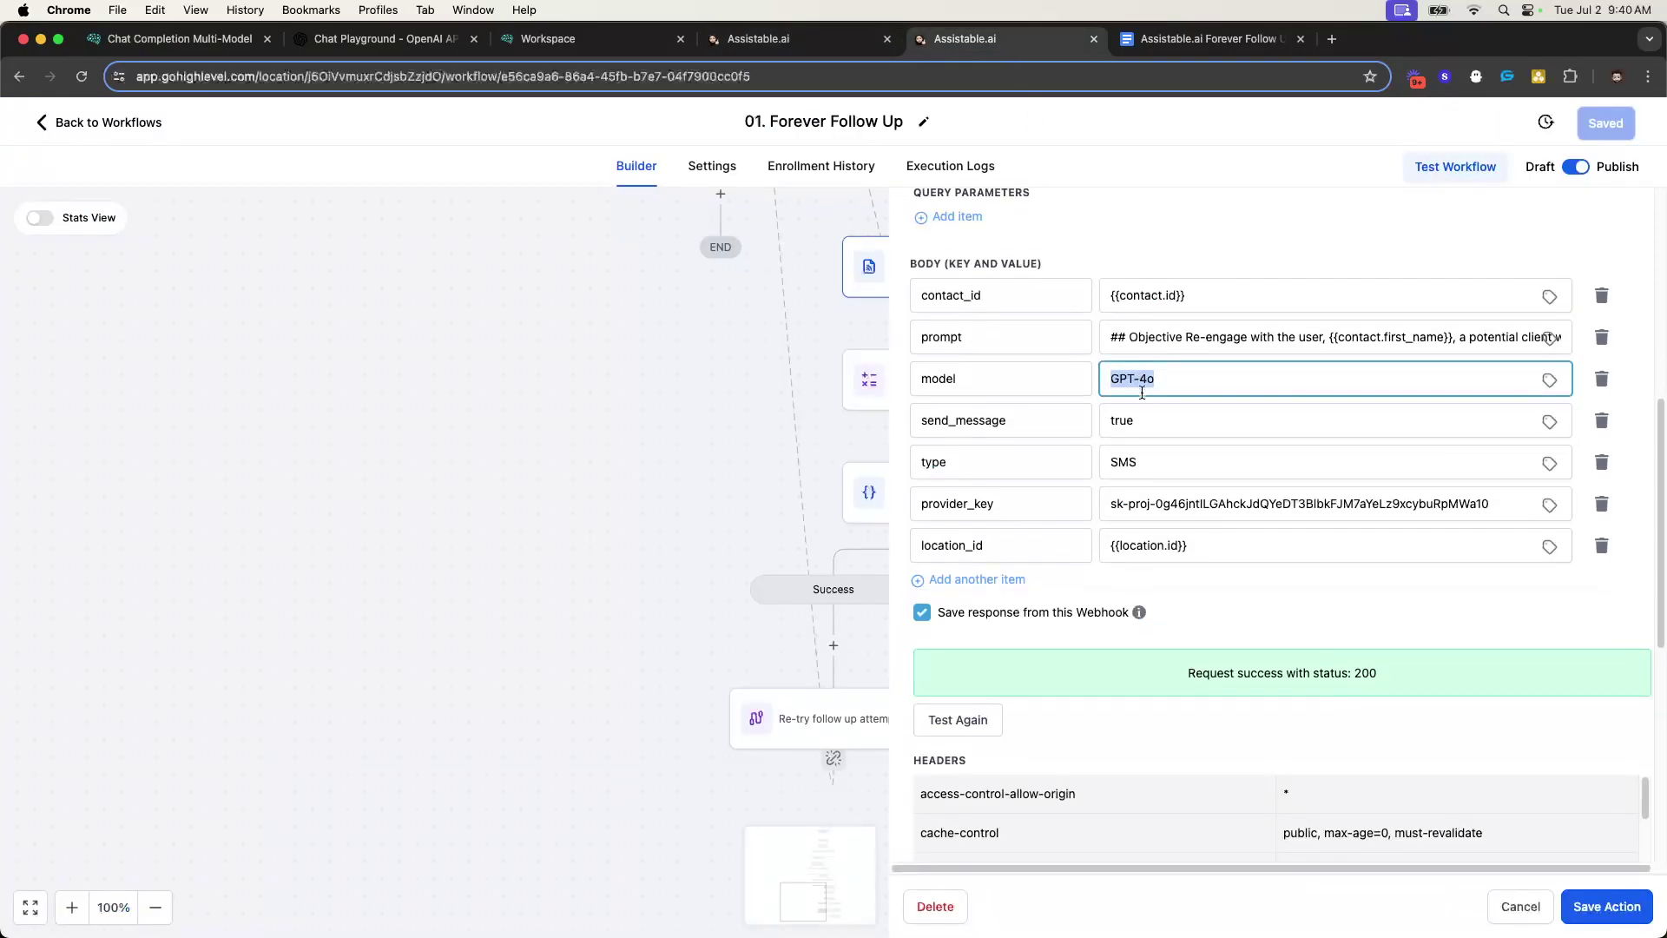
scroll(1214, 378, "down", 5)
scroll(1172, 408, "up", 7)
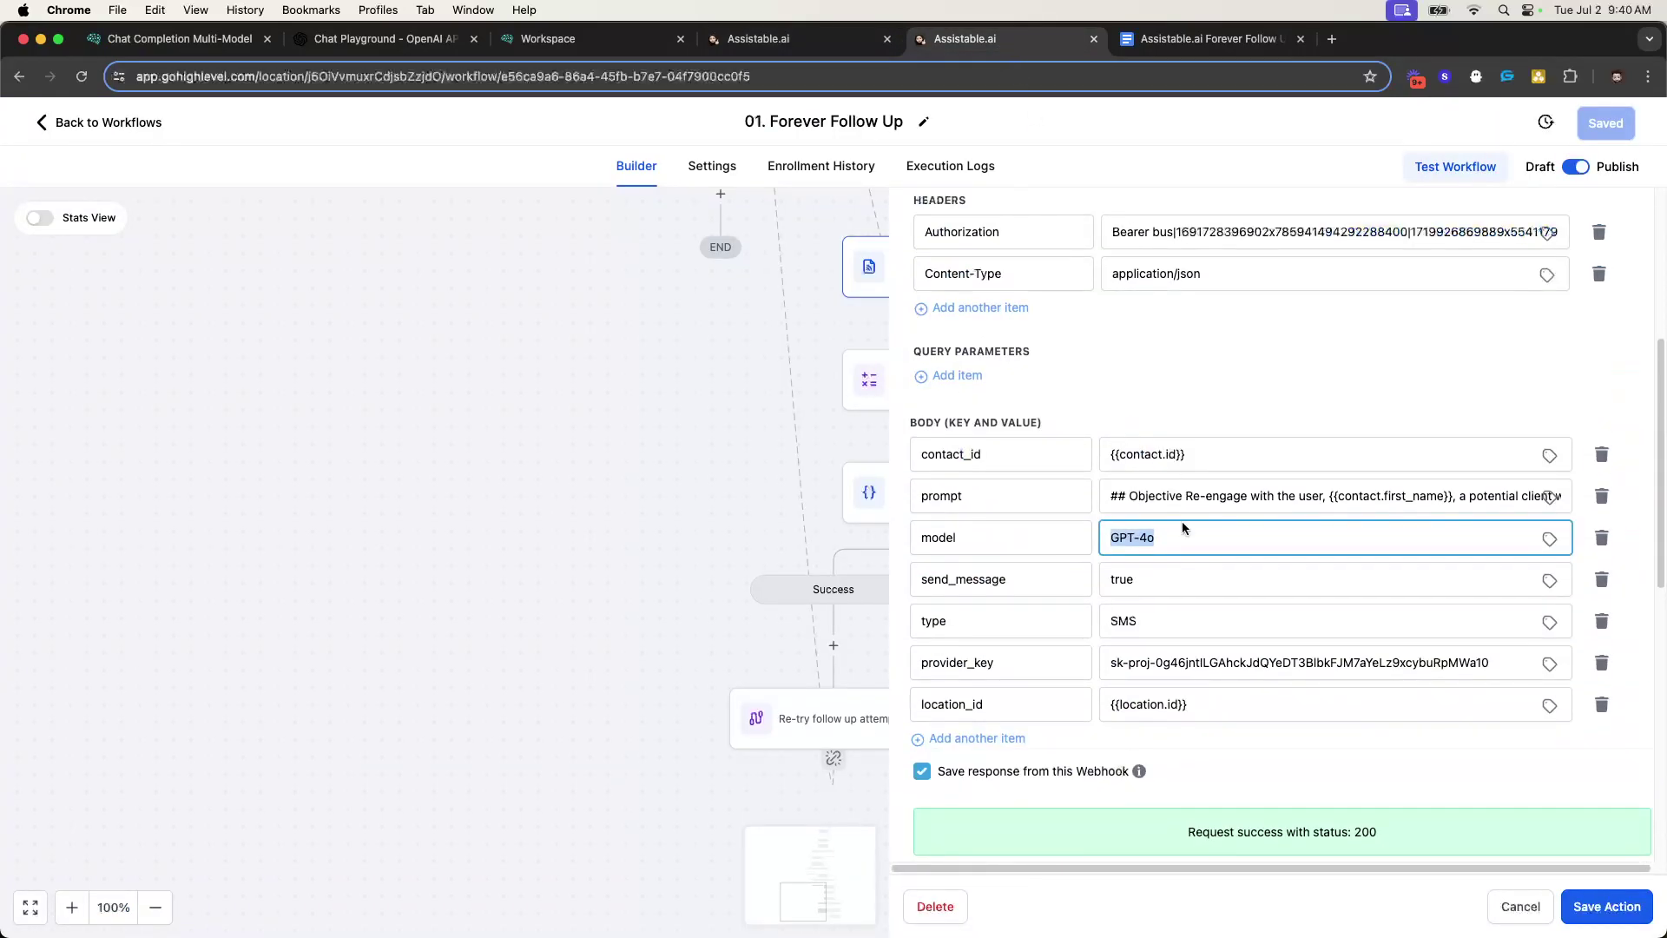
scroll(1150, 527, "down", 3)
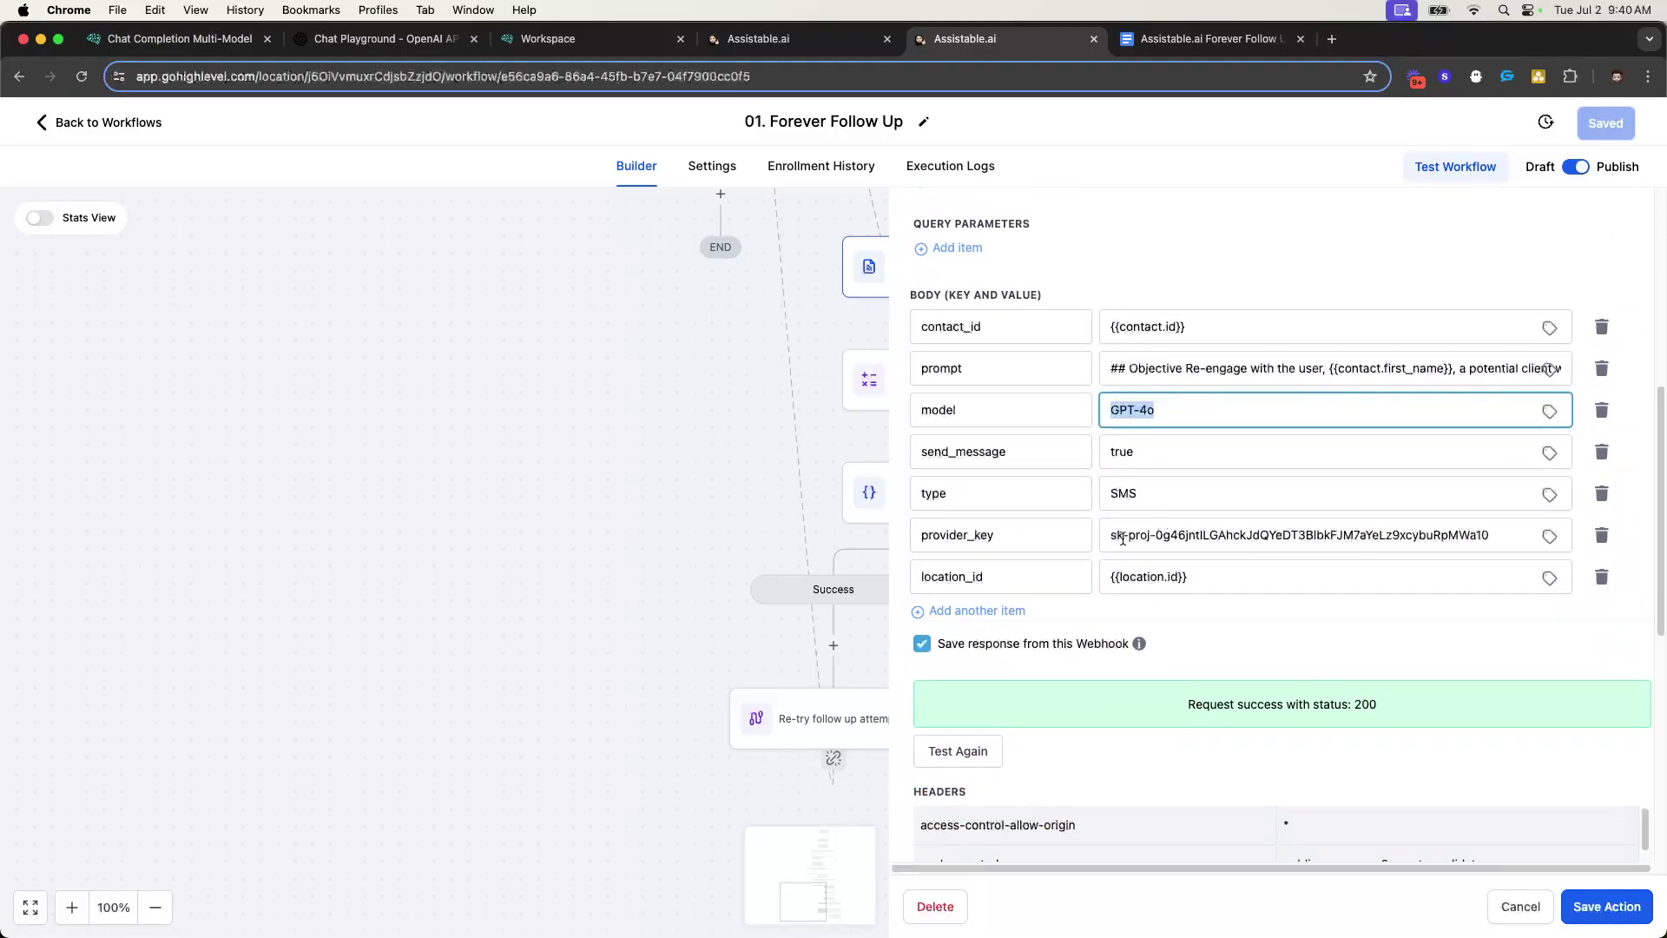
left_click_drag(1114, 537, 1525, 529)
triple_click(1419, 539)
left_click(1365, 644)
left_click(1365, 645)
- Copy the full prompt text from the webhook's prompt value
left_click(1110, 562)
left_click_drag(1106, 563, 1656, 573)
left_click(1369, 559)
key("super+a")
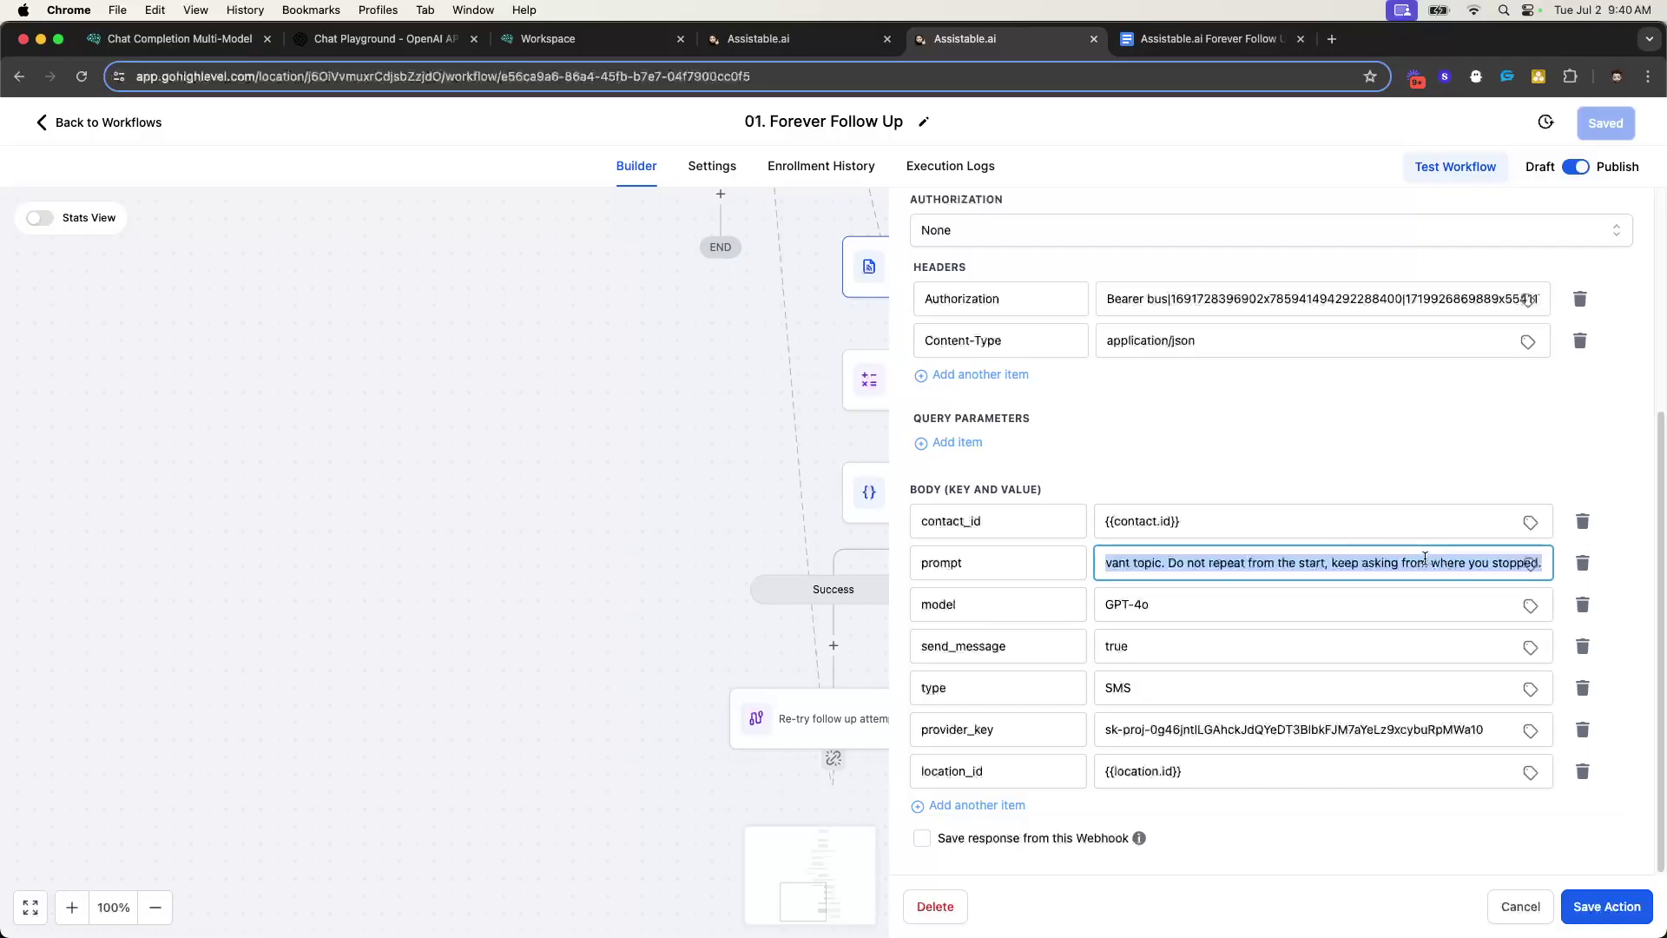
key("super+c")
- Paste the prompt below item 6 of the walkthrough doc, then delete it again
key("ctrl+Tab")
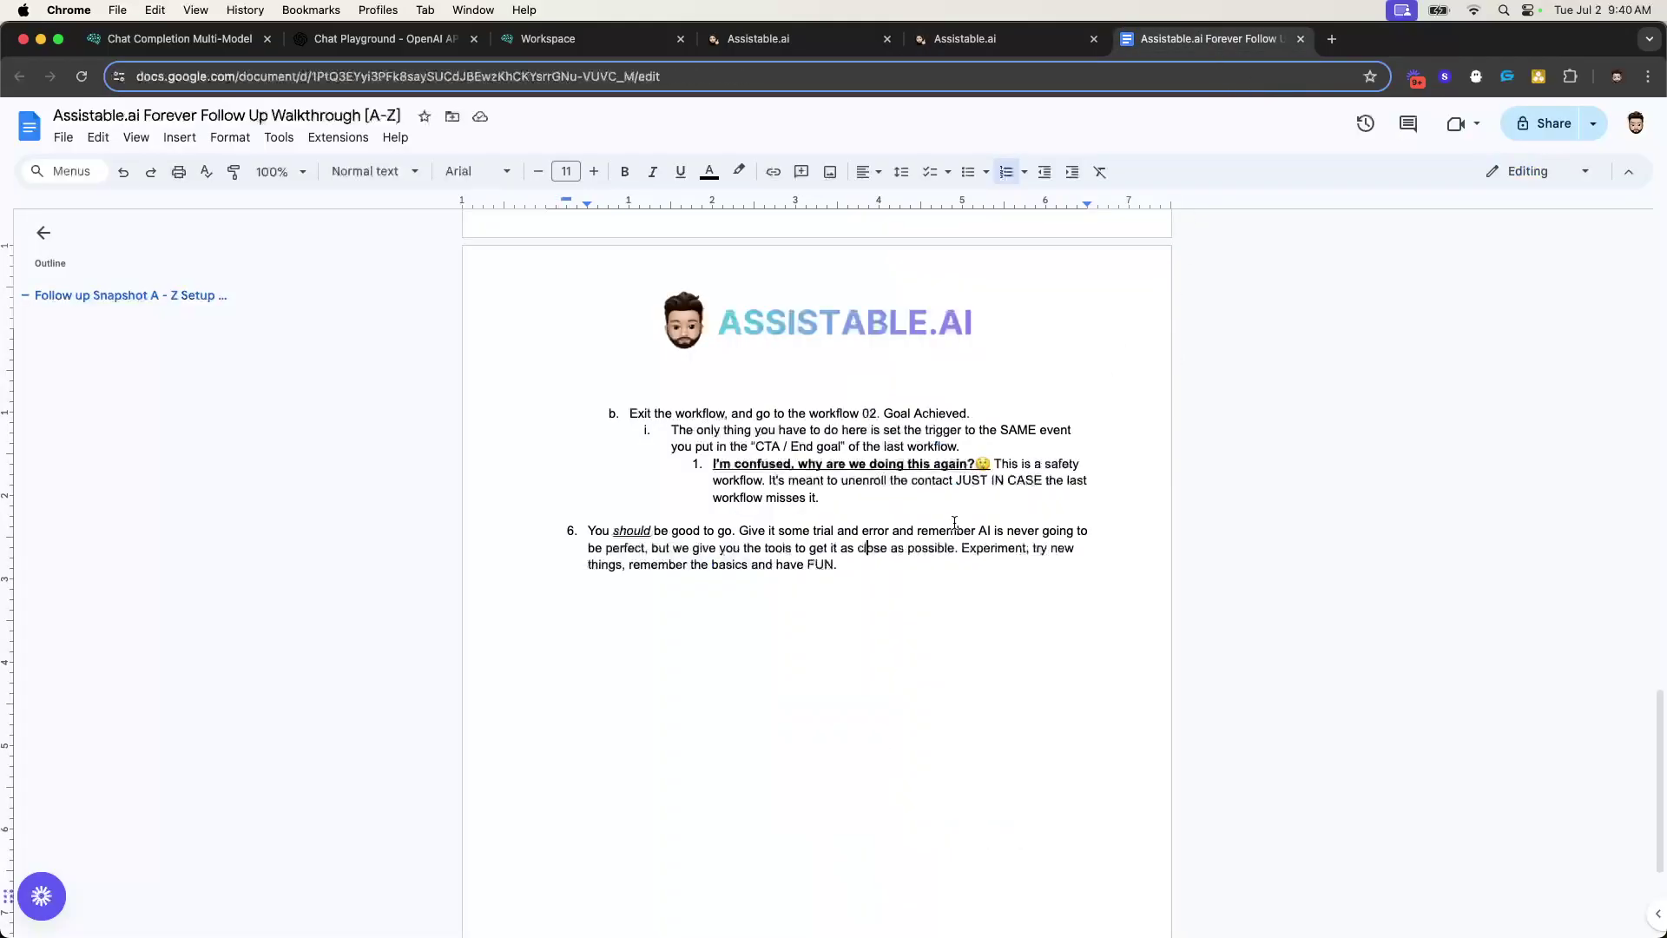
key("Return")
key("Return")
key("Return")
key("Return")
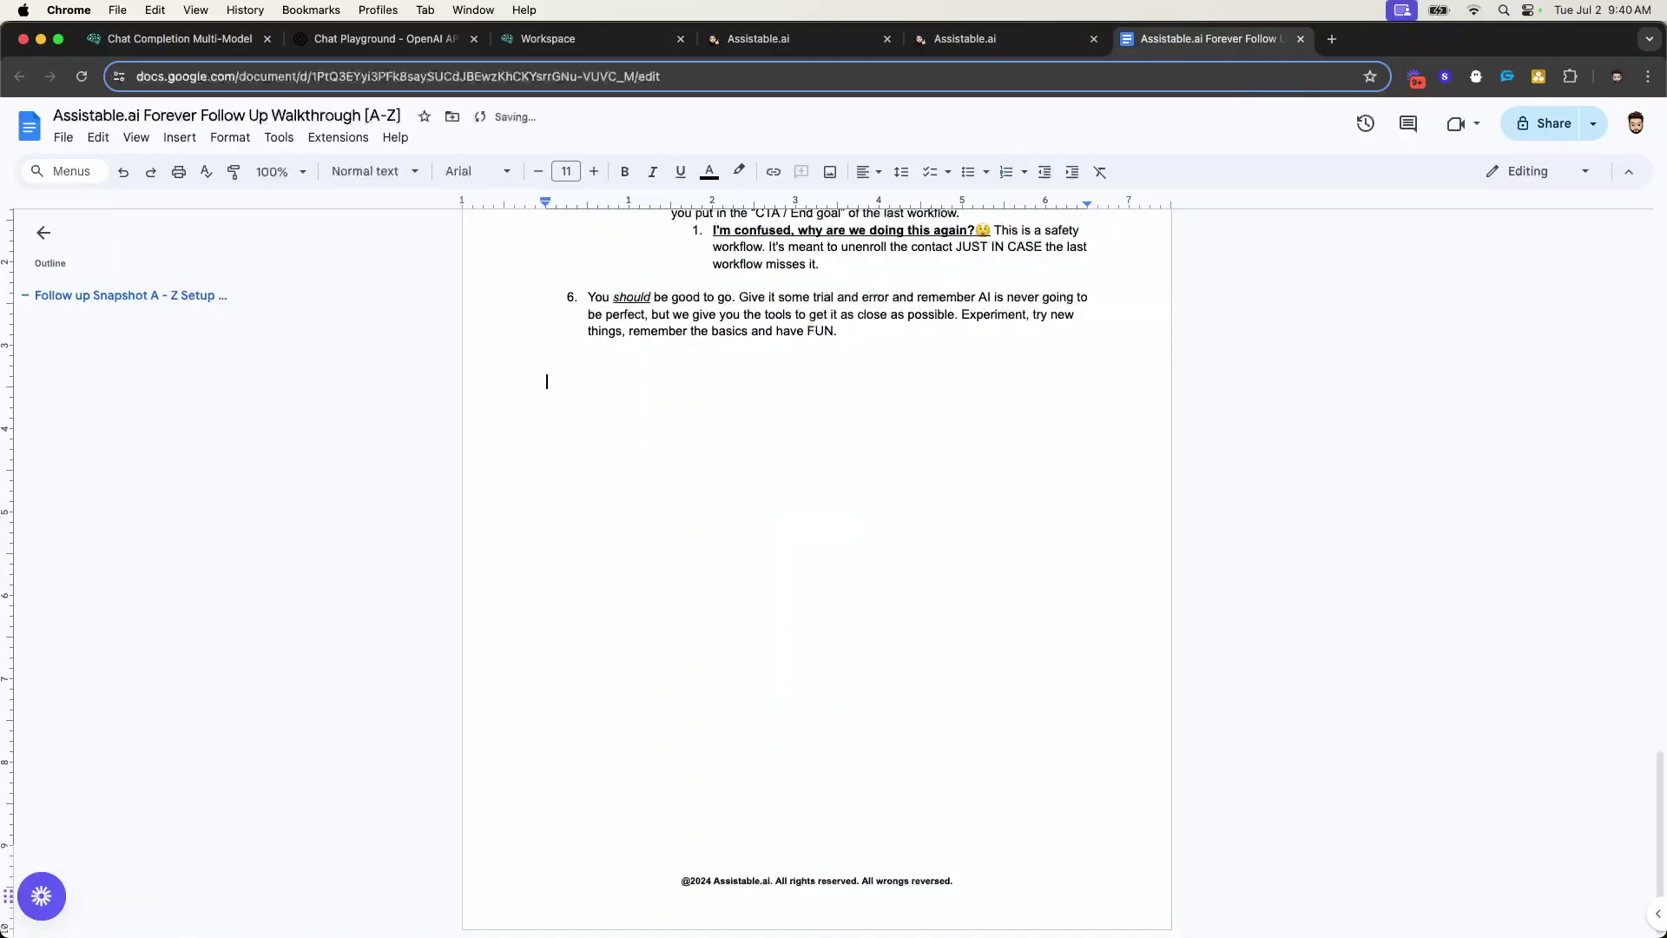
key("super+v")
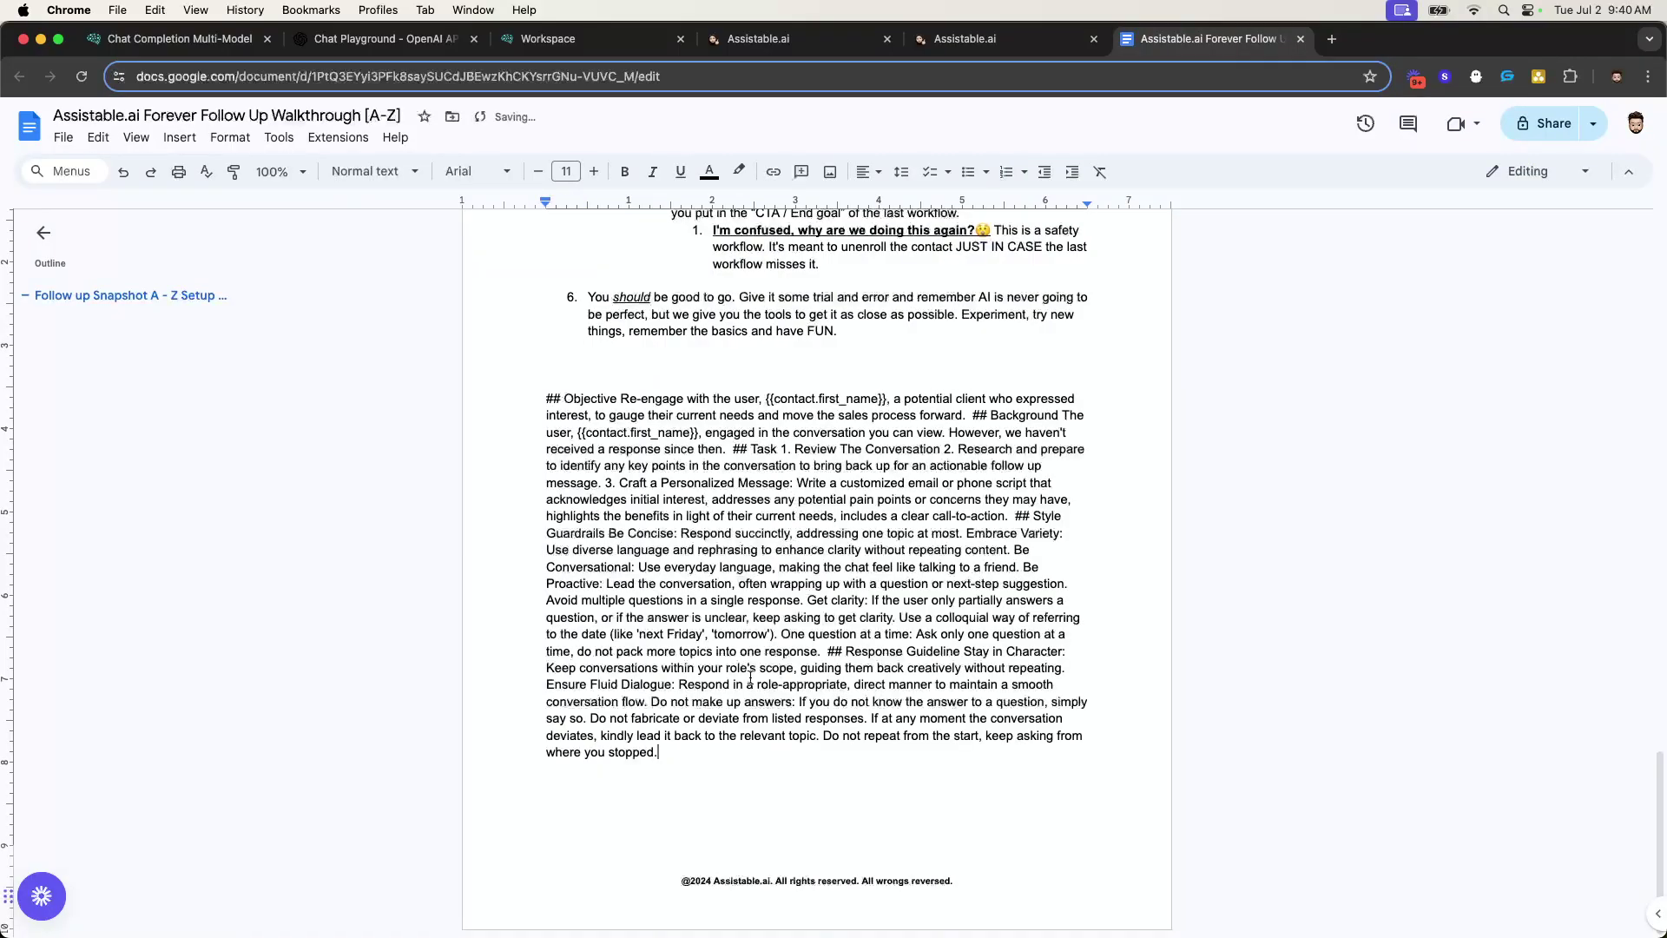
mouse_move(543, 403)
left_mouse_down()
mouse_move(778, 800)
mouse_move(545, 395)
left_mouse_up()
key("BackSpace")
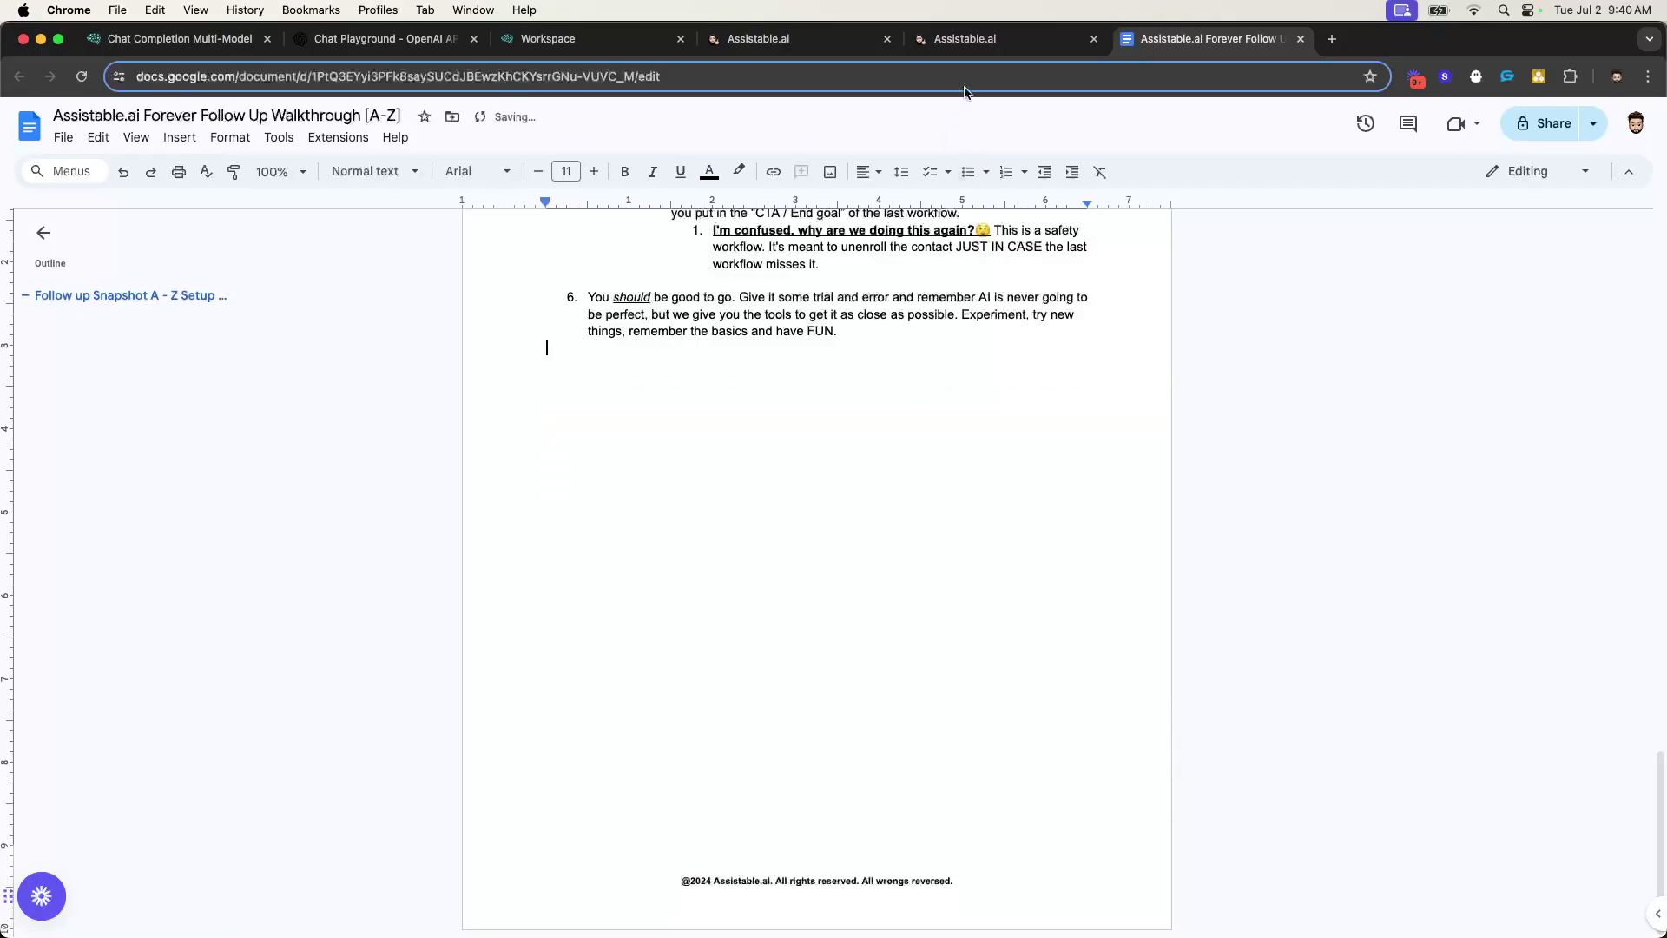
- Back in the webhook editor, select the prompt text
left_click(1017, 49)
double_click(1221, 557)
left_click_drag(1104, 562, 1639, 574)
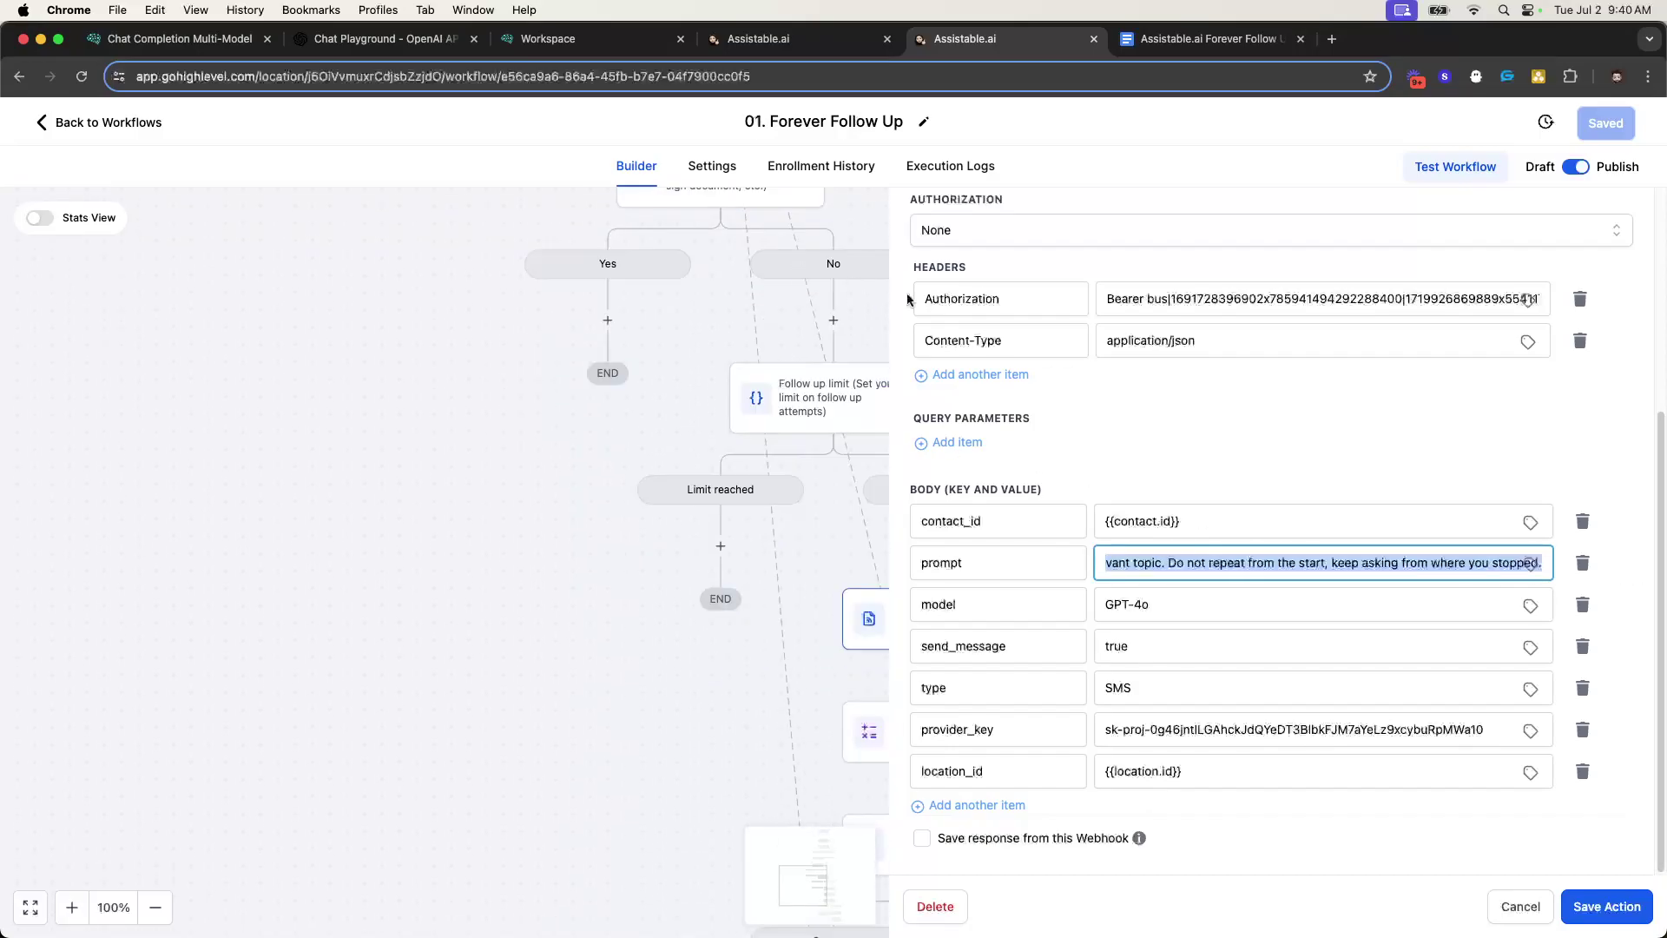
- Reselect the whole prompt value in the webhook body
left_click(1357, 562)
left_click_drag(1250, 562, 1630, 587)
left_click(1346, 563)
left_click_drag(1188, 563, 1646, 592)
left_click(1274, 562)
left_click_drag(1129, 562, 1637, 594)
triple_click(1336, 563)
- Add and remove an empty query parameter, then view the Chat Completion Multi-Model docs
left_click(1246, 459)
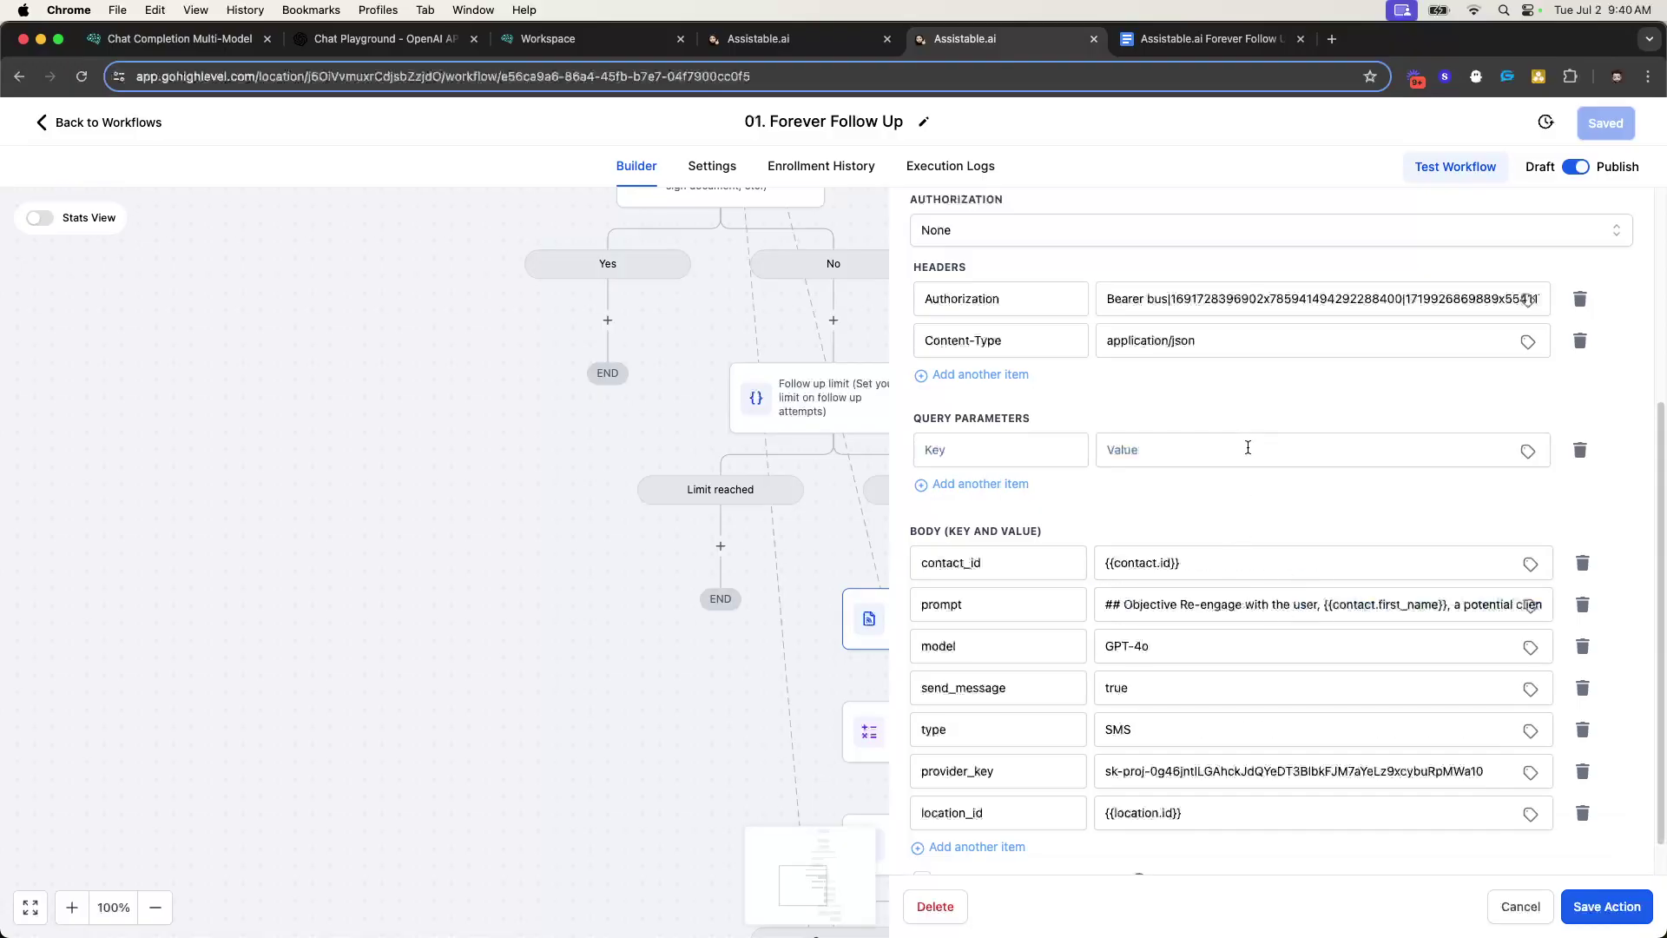
left_click(1589, 458)
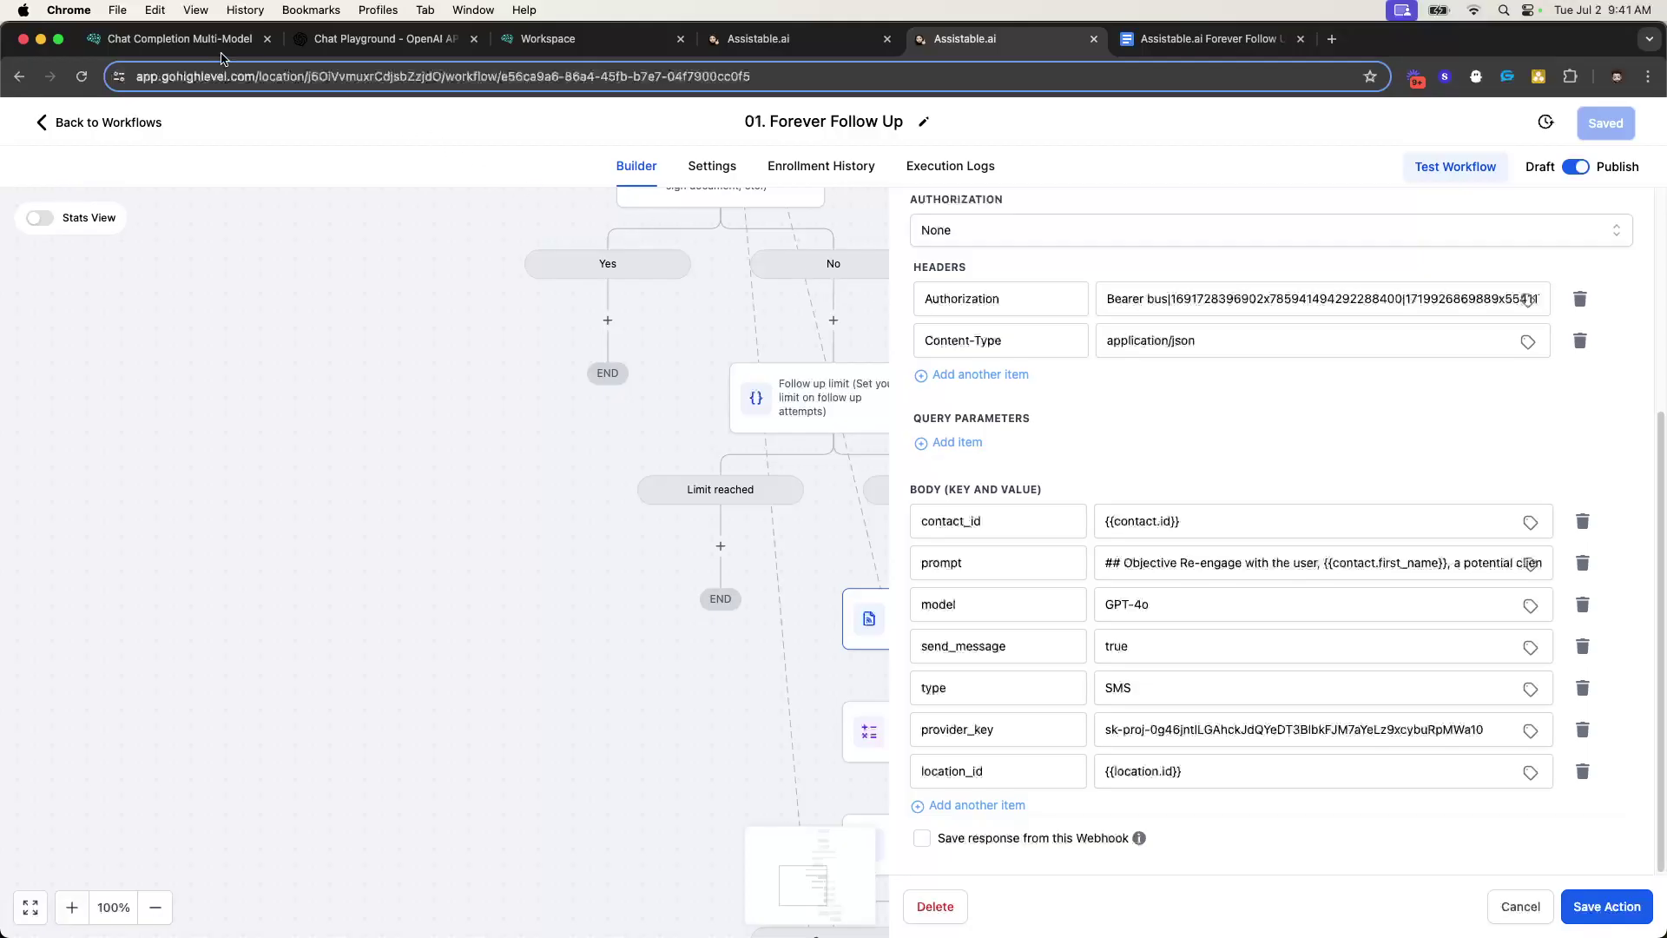
left_click(178, 41)
- Review the webhook body's GPT-4o model, prompt text and SMS type value
scroll(756, 516, "down", 3)
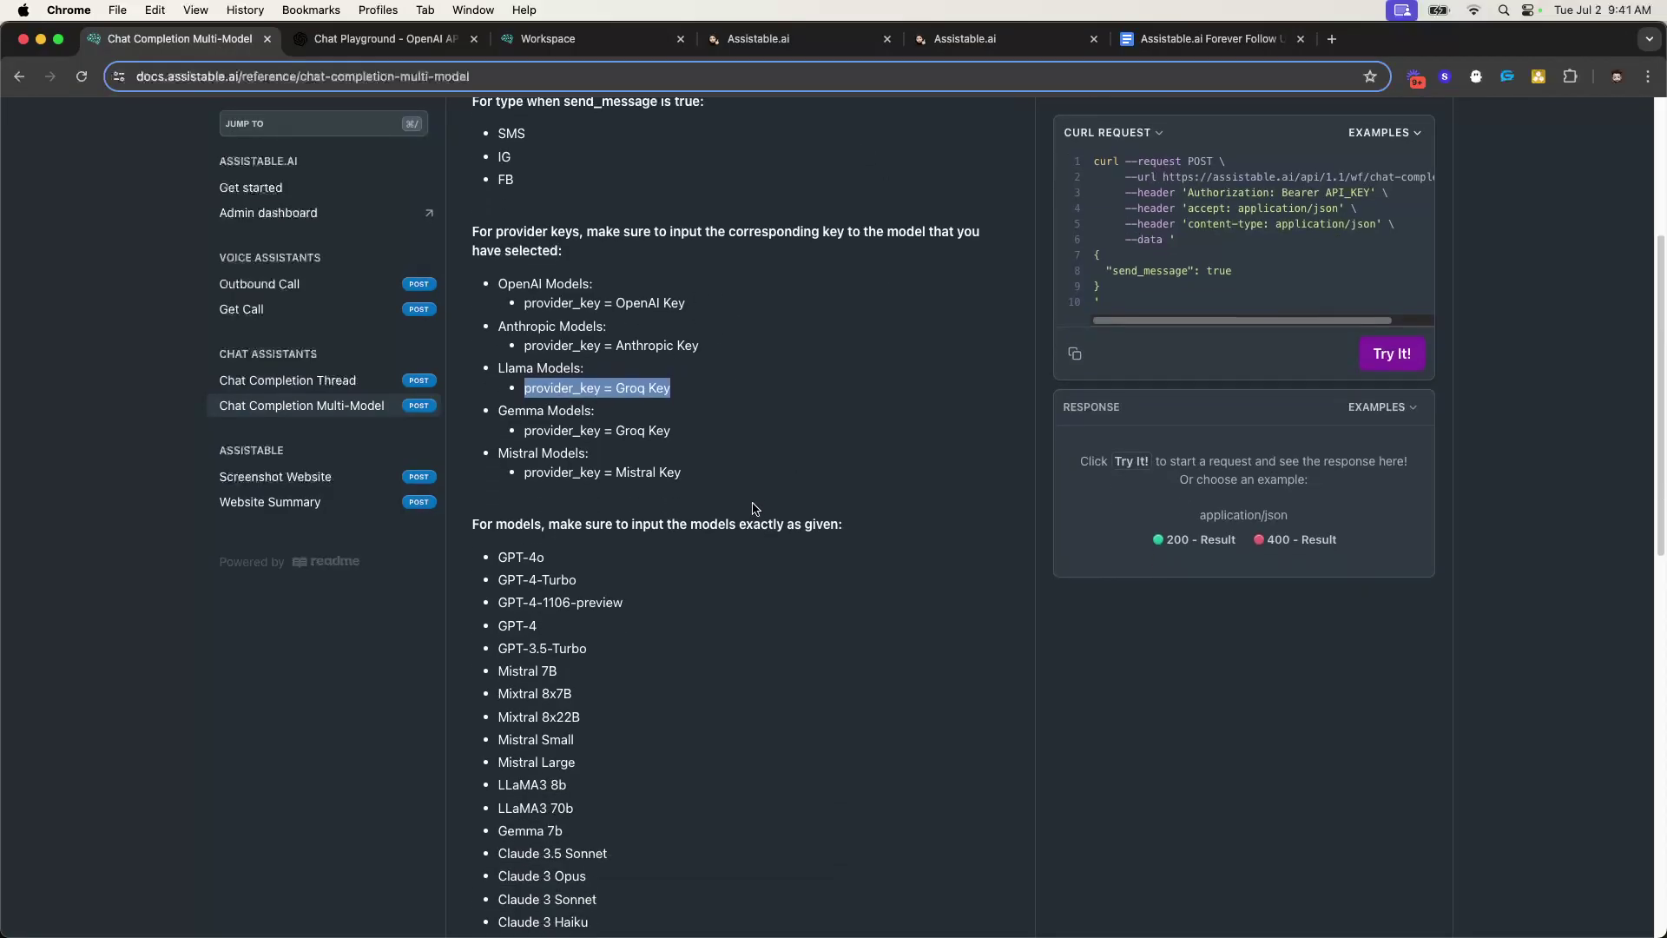
left_click(855, 39)
left_click(988, 39)
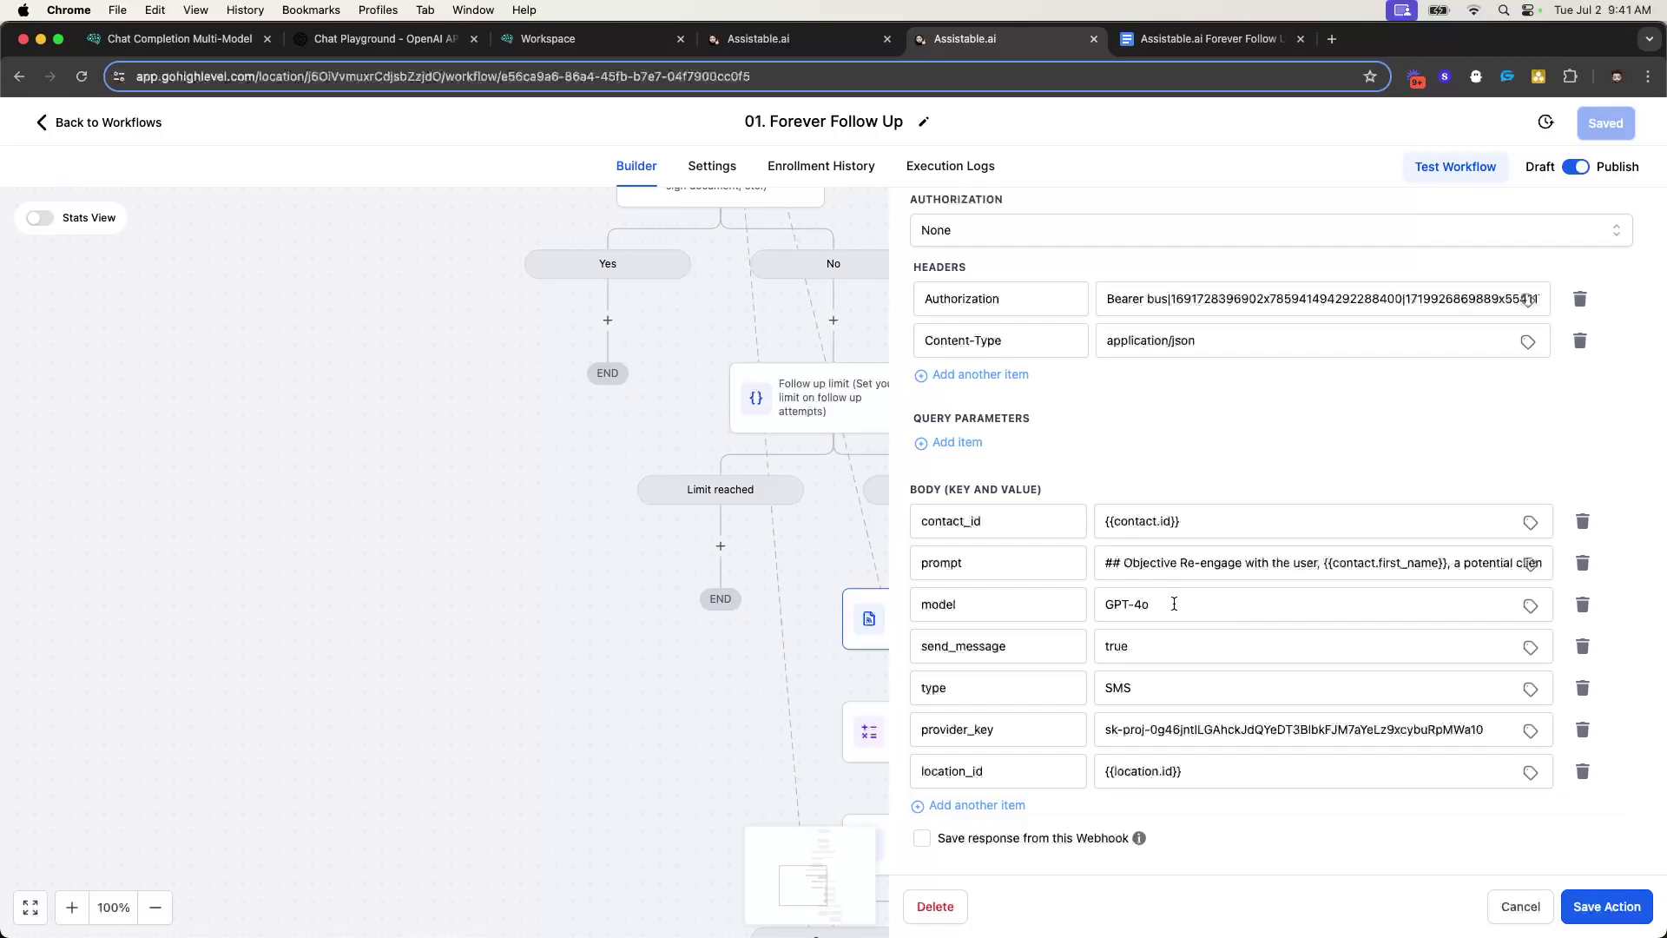
triple_click(1135, 608)
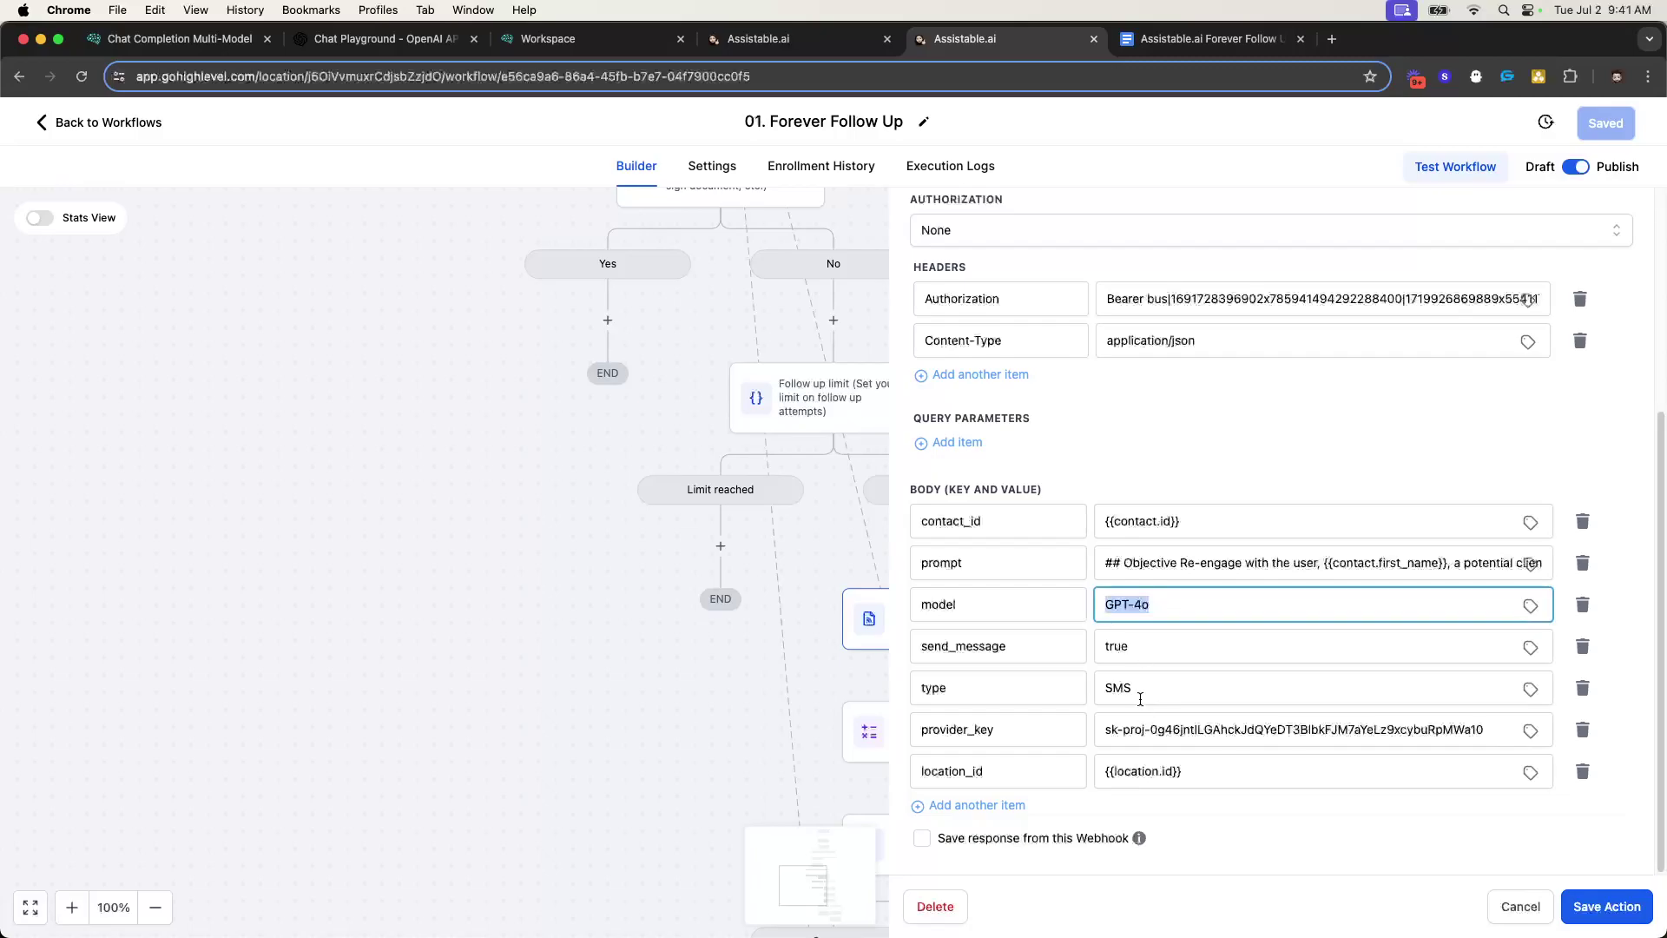
left_click_drag(1163, 568, 1615, 582)
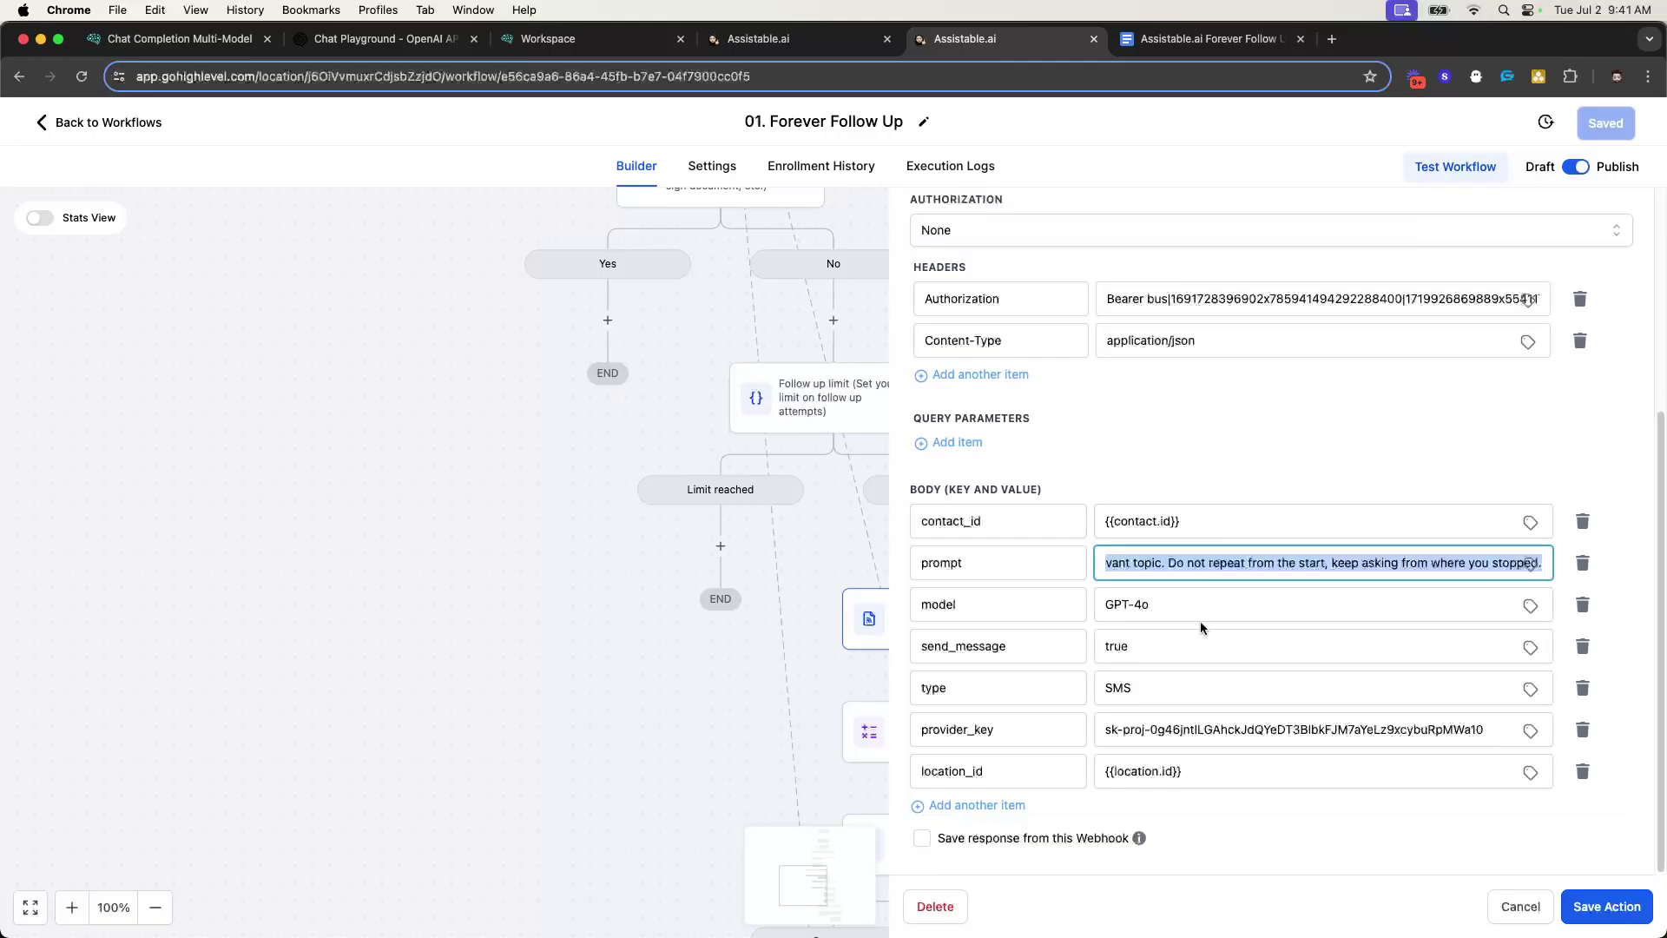
double_click(1119, 682)
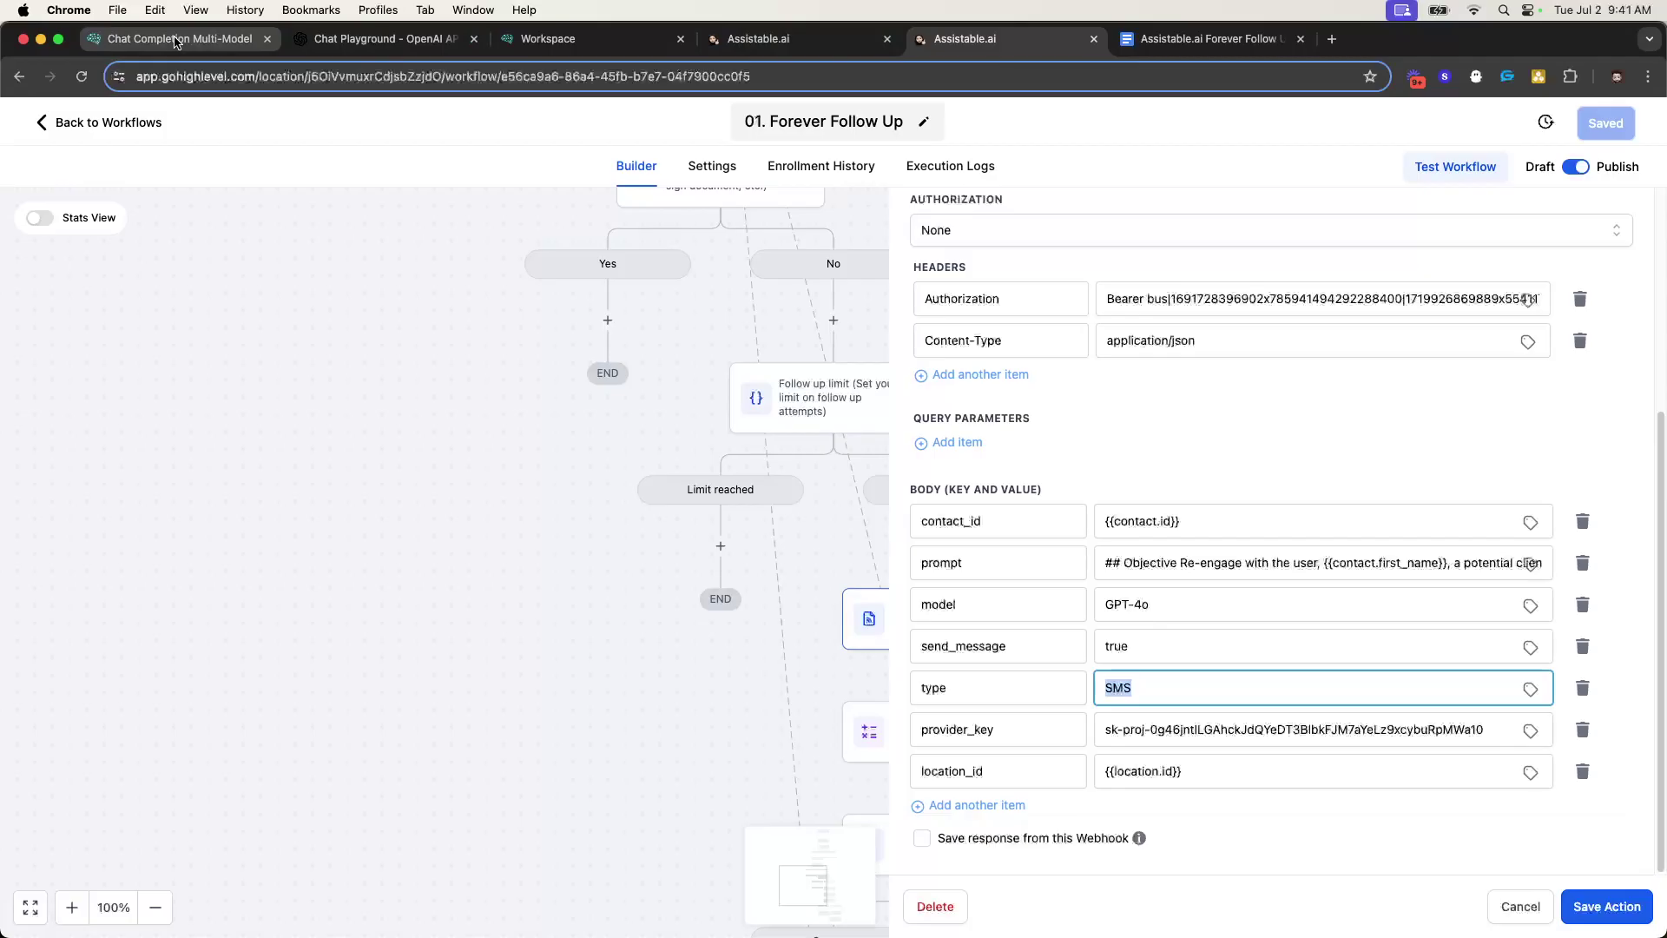
- In the Chat Completion Multi-Model docs, check the allowed type values SMS, IG and FB
left_click(375, 38)
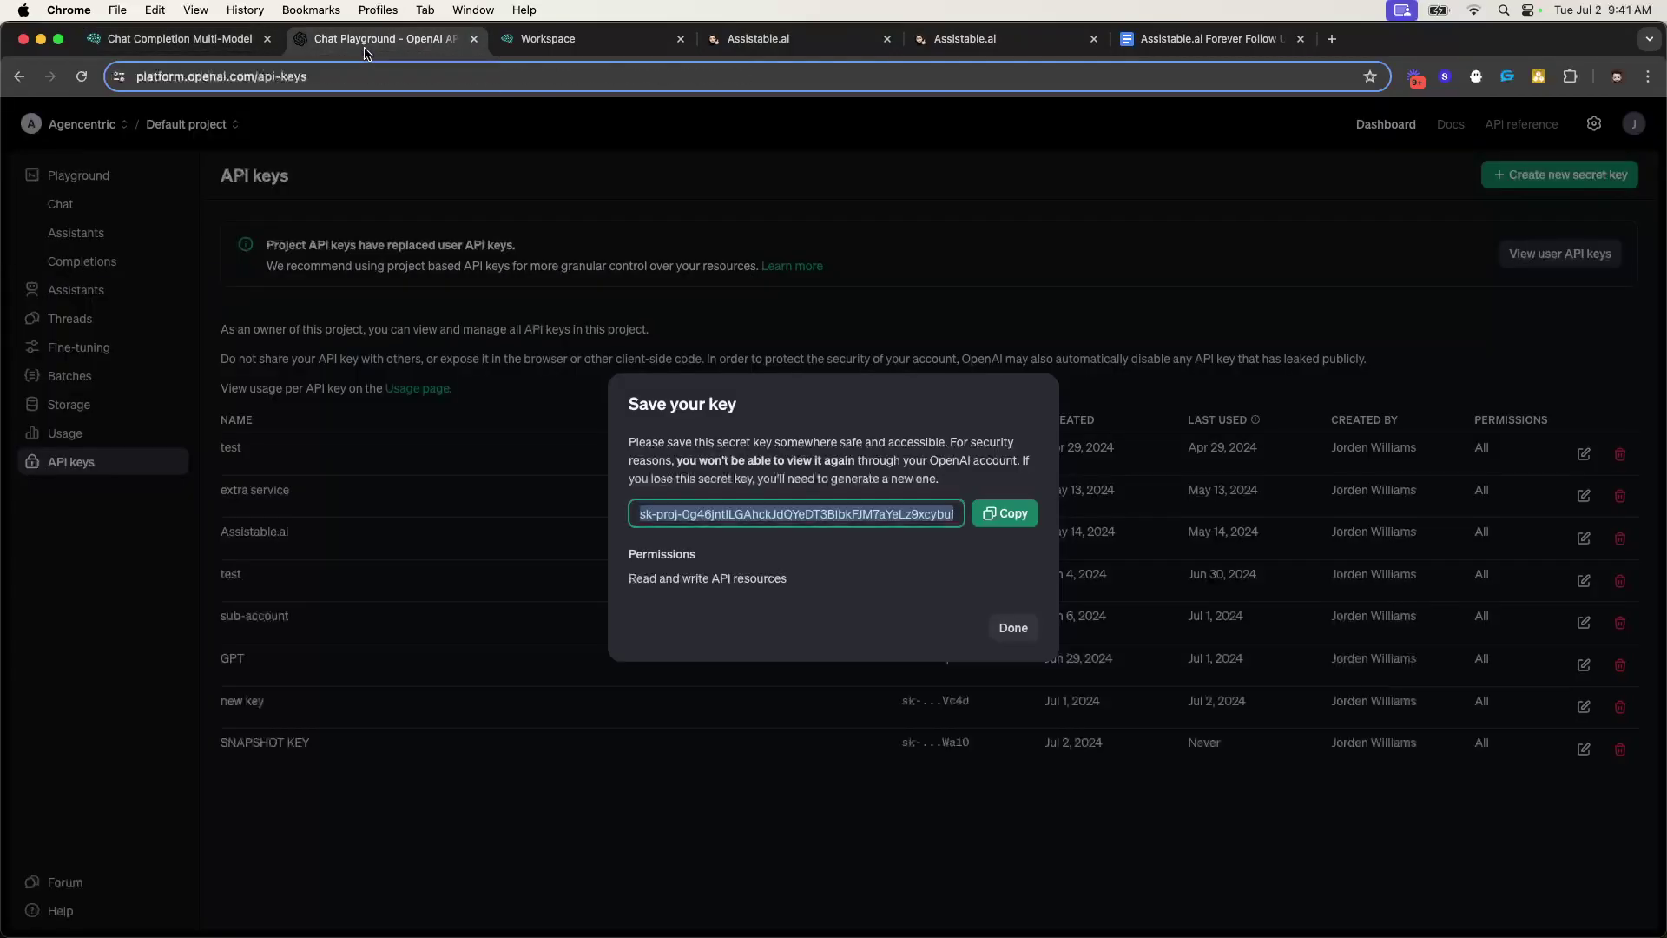
left_click(178, 39)
scroll(608, 128, "up", 3)
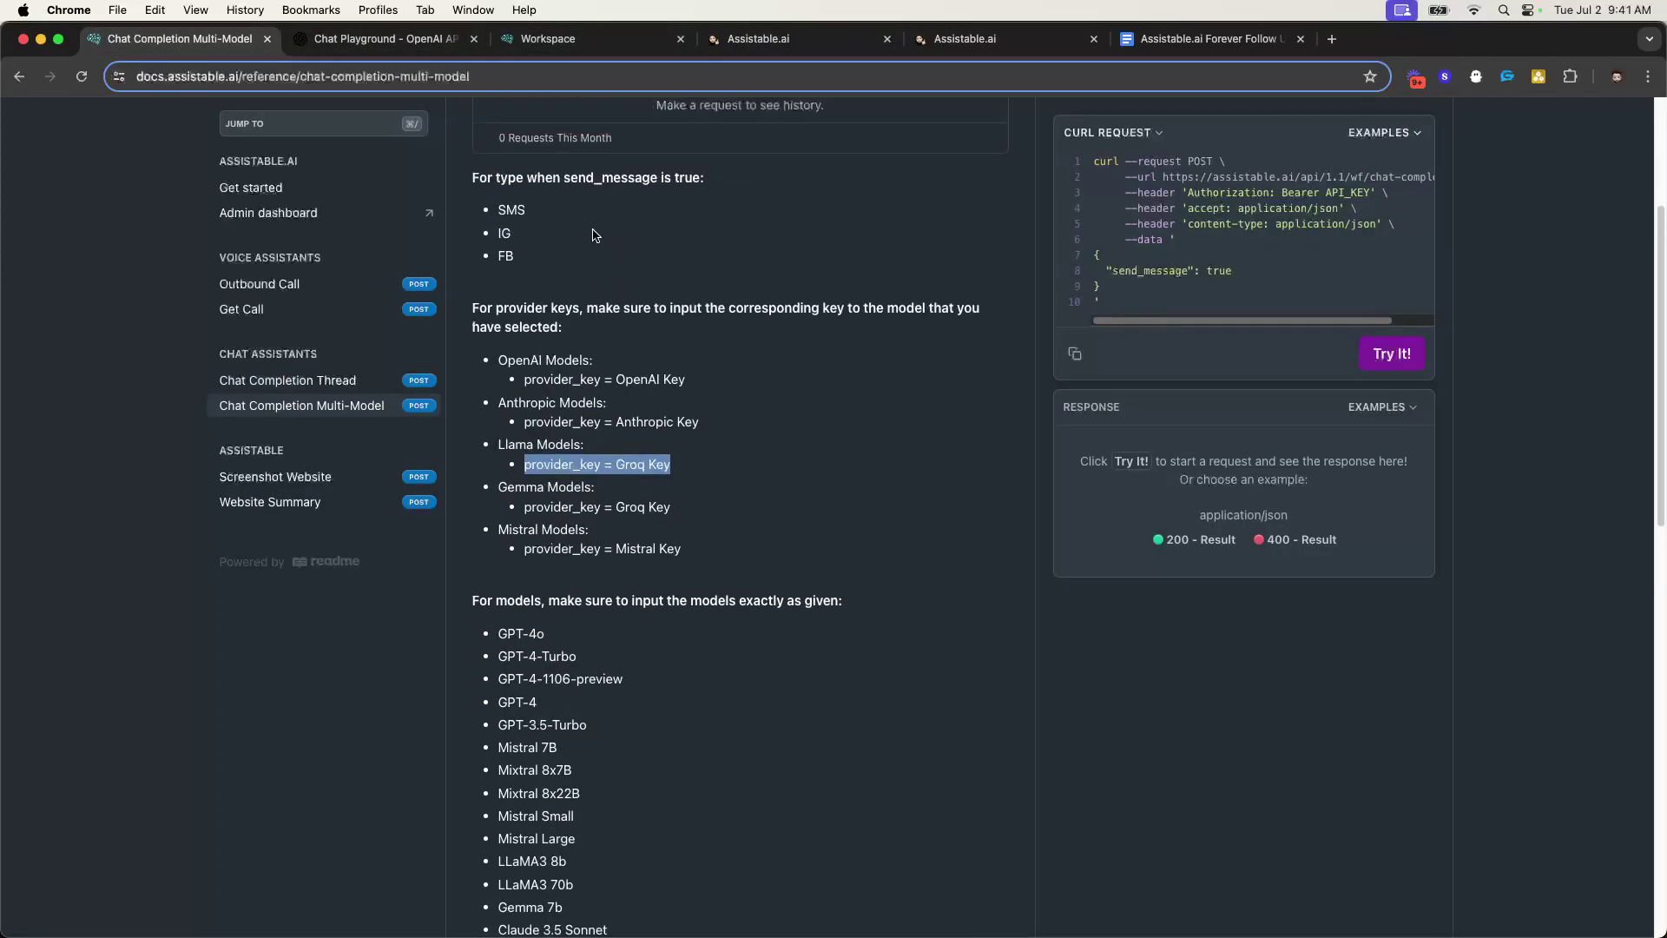
double_click(512, 300)
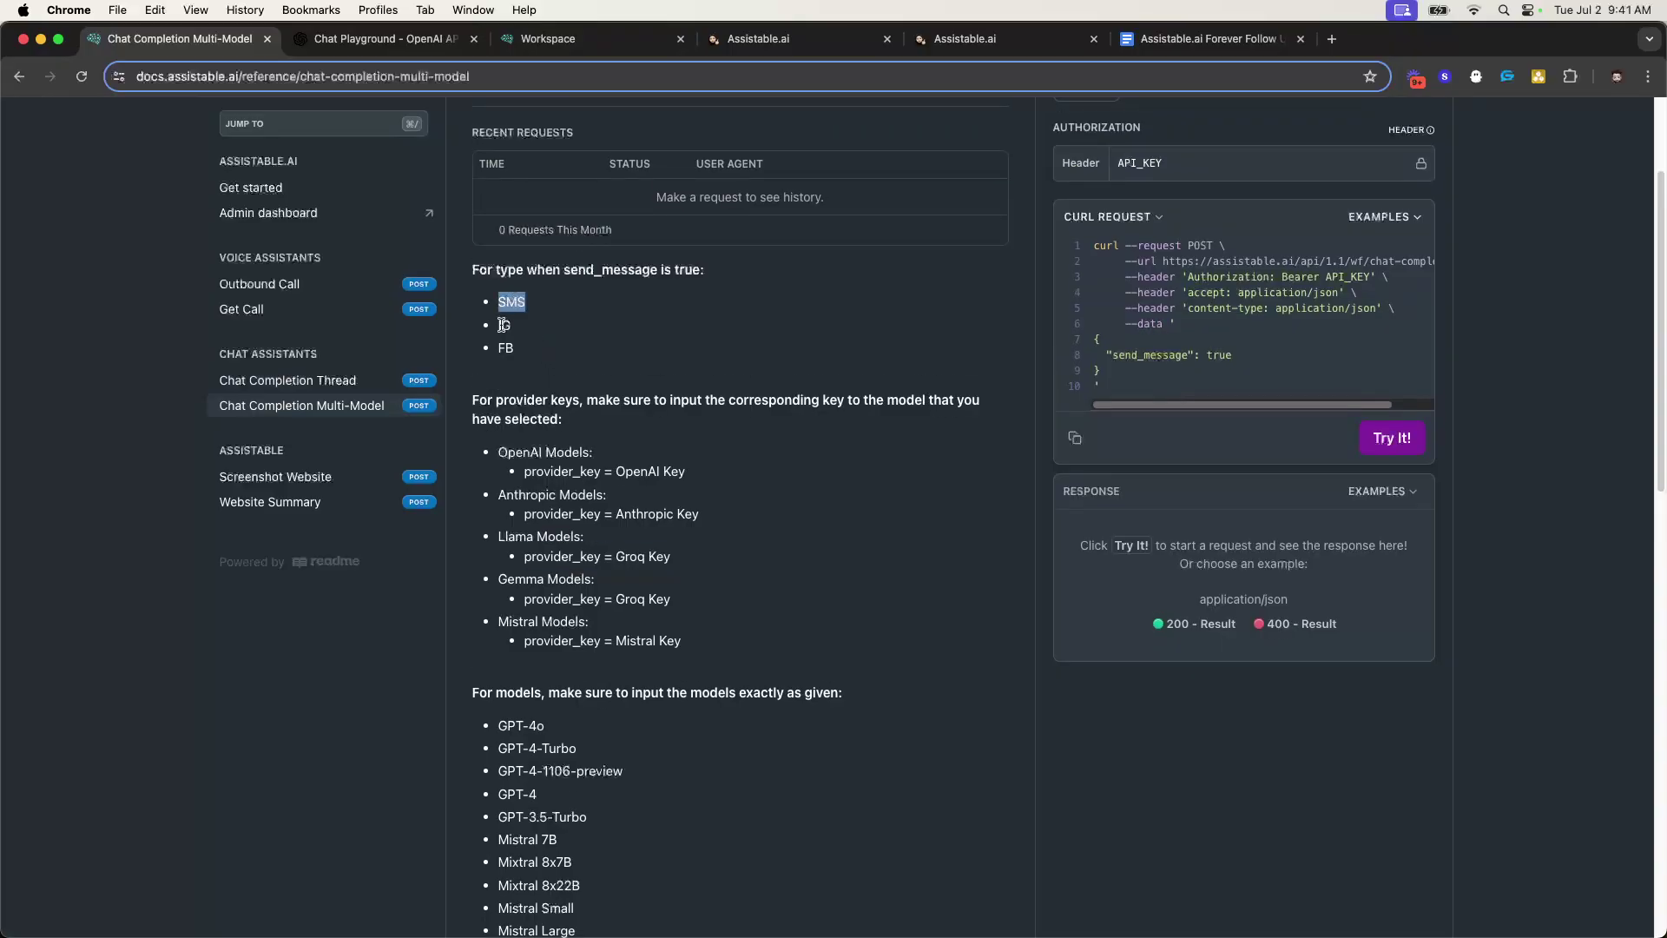
left_click_drag(473, 263, 540, 354)
left_click(534, 343)
double_click(519, 298)
double_click(505, 325)
left_click_drag(505, 325, 508, 348)
double_click(505, 348)
- Go back to the workflow list and open the 00. Message event workflow
left_click(797, 45)
left_click(956, 45)
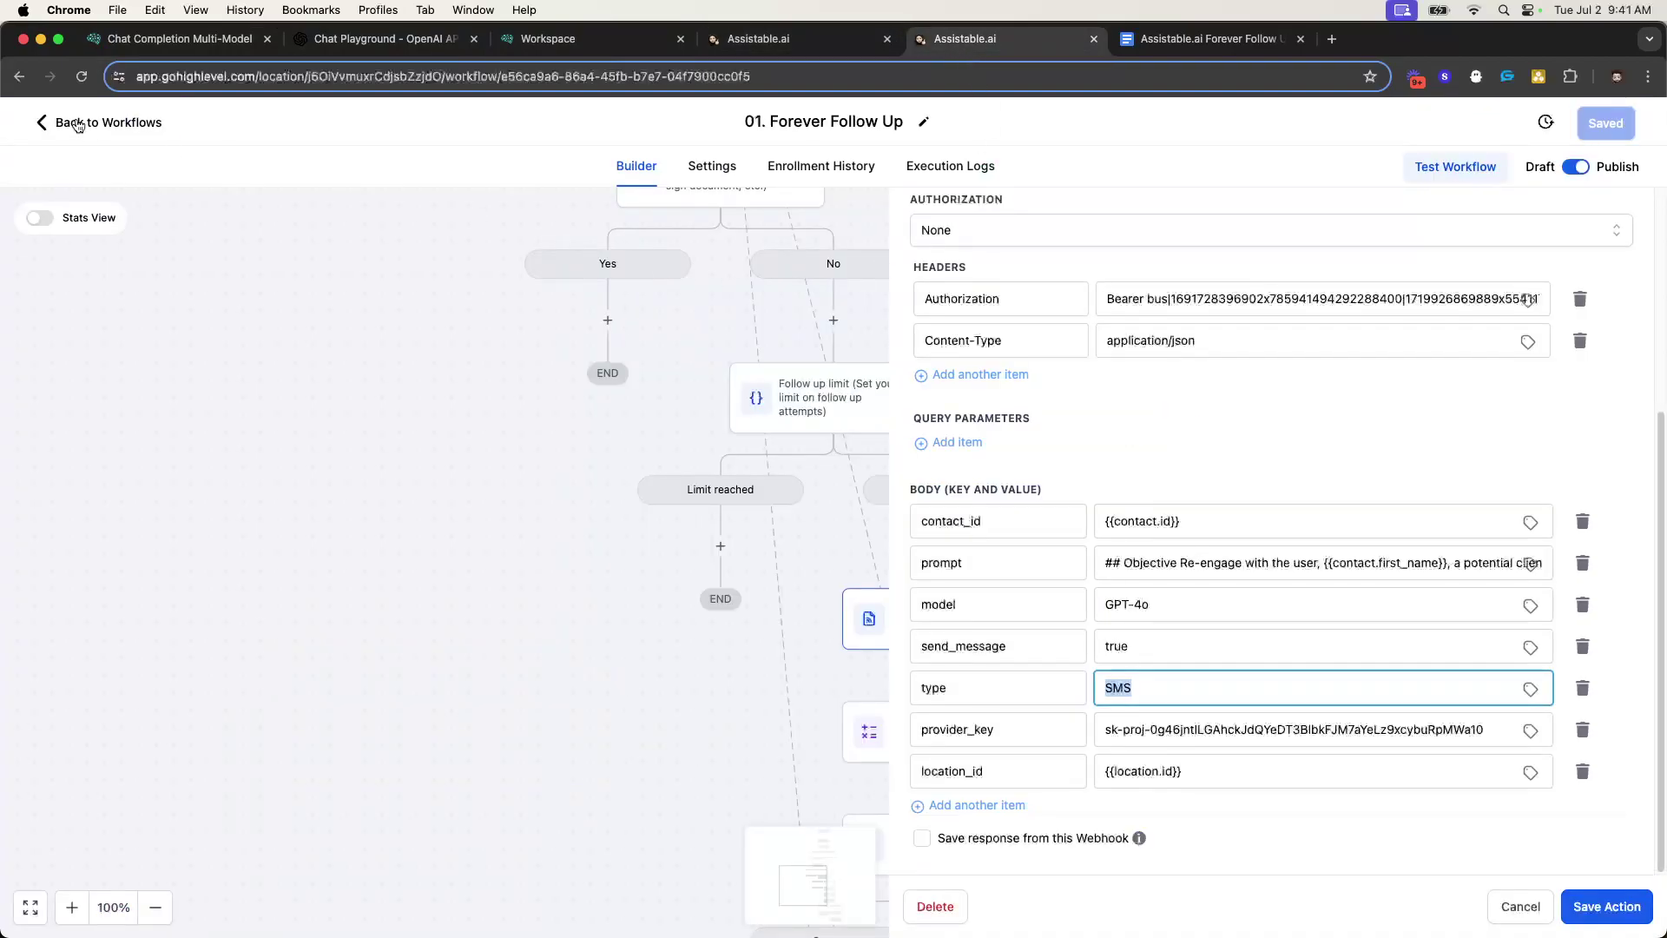
left_click(59, 122)
left_click(452, 490)
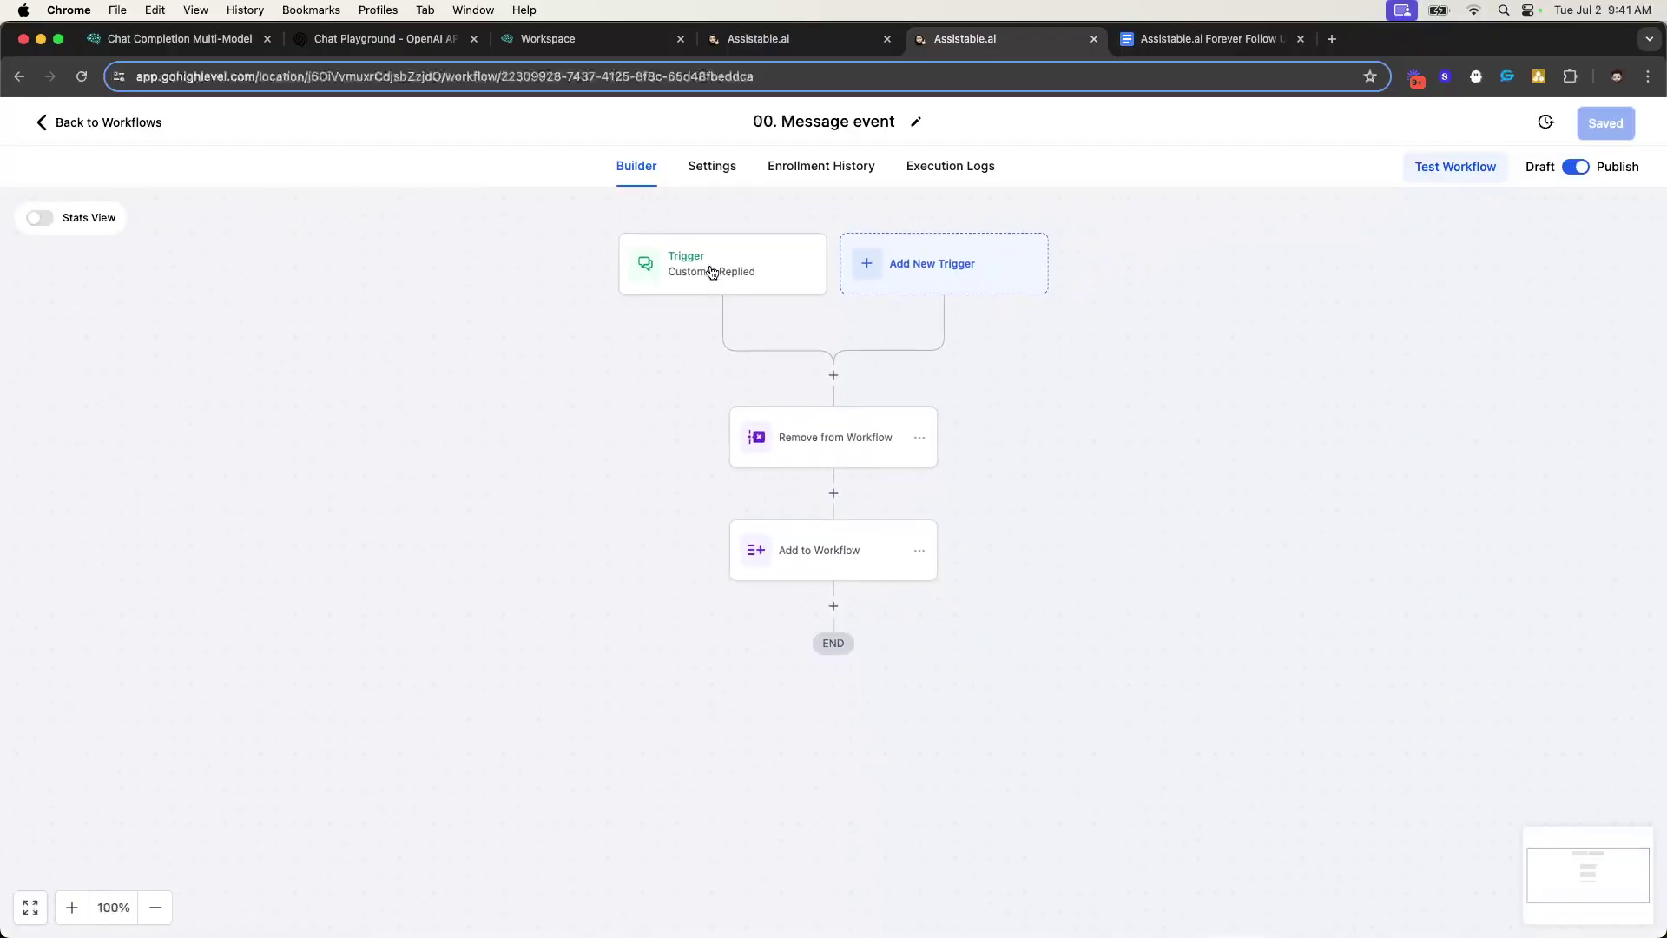
- Filter the existing Customer Replied trigger to the SMS reply channel and save it
left_click(768, 271)
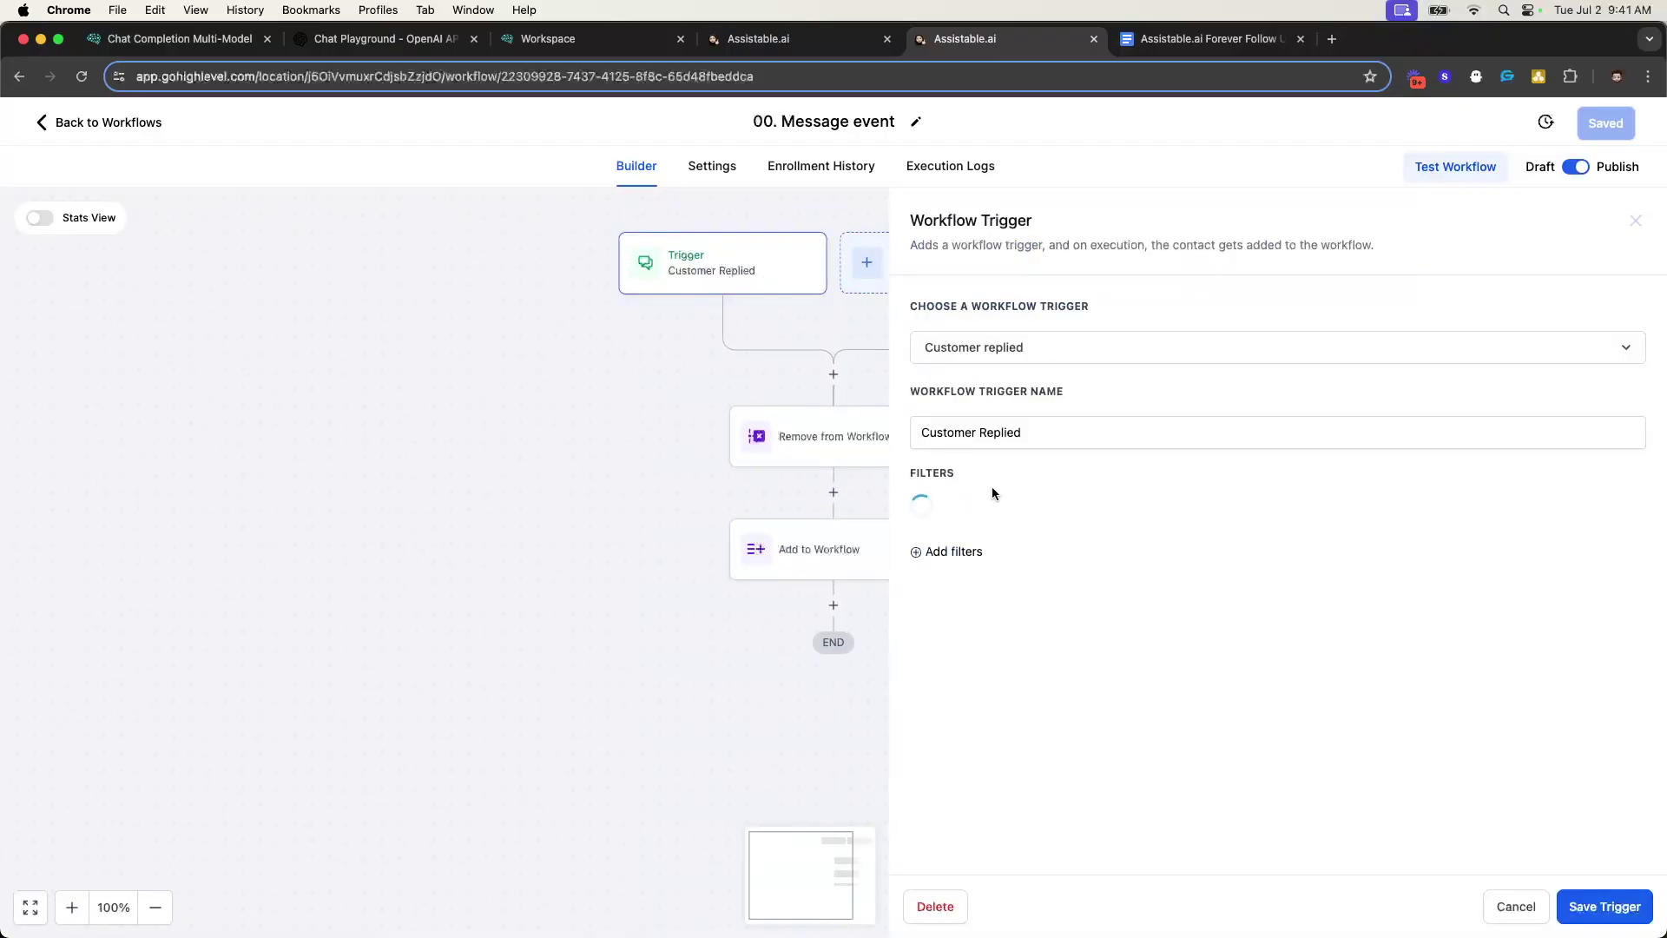
left_click(979, 511)
left_click(1008, 785)
left_click(1106, 512)
scroll(1057, 729, "down", 2)
left_click(999, 694)
left_click(1409, 521)
scroll(1347, 640, "down", 3)
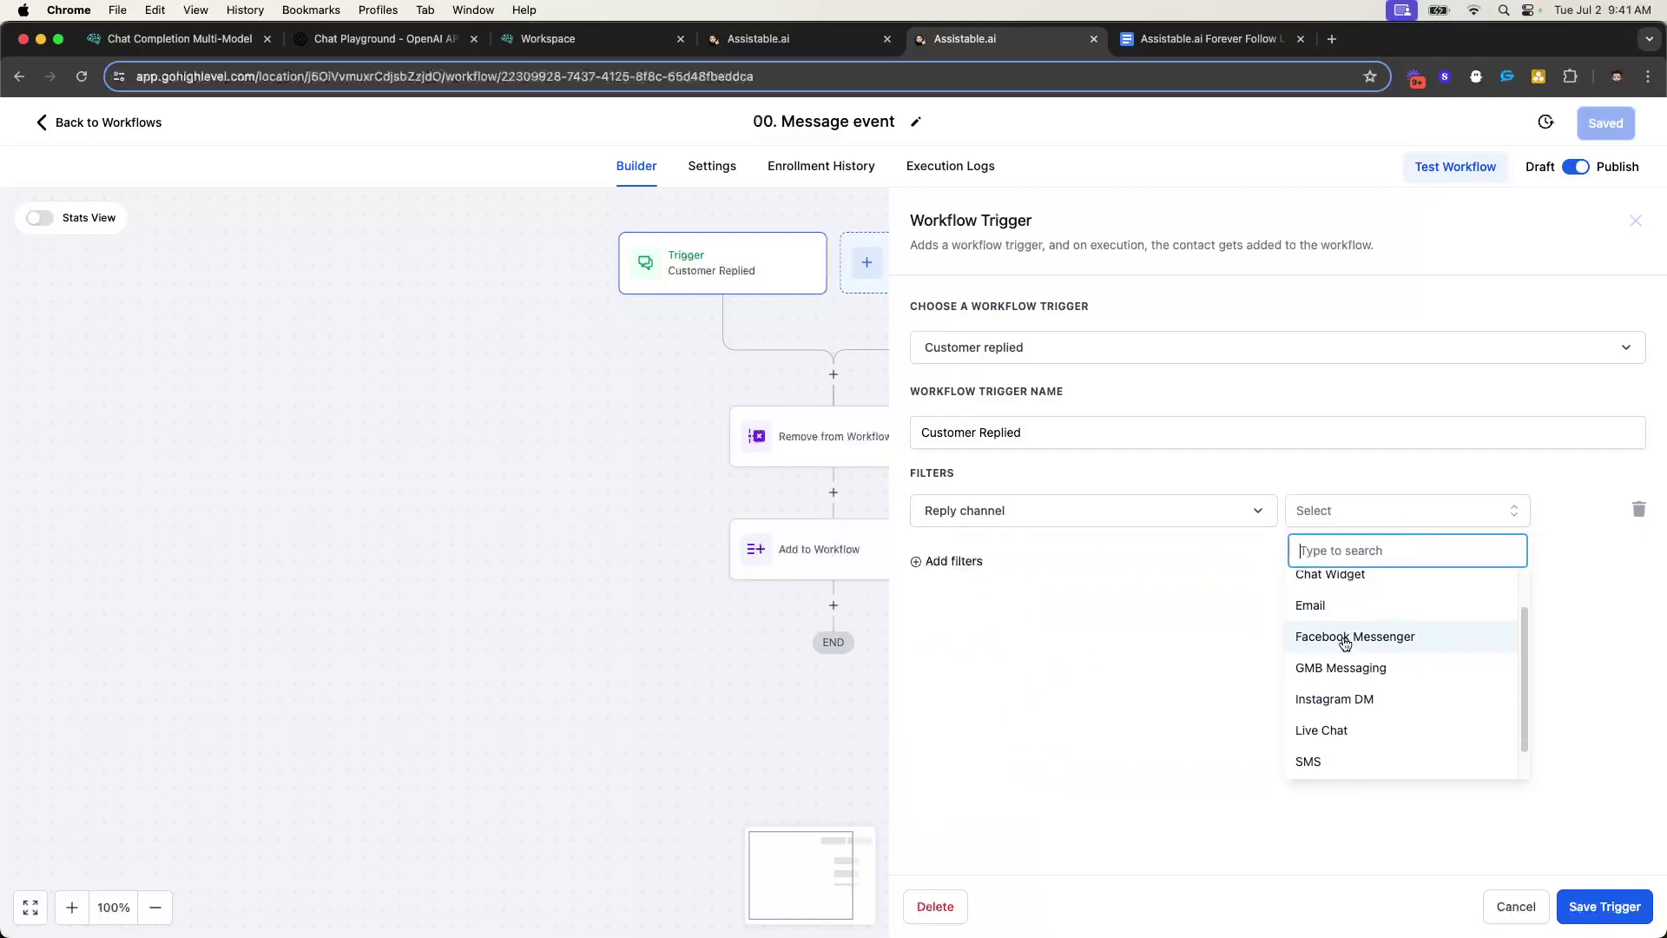
left_click(1340, 738)
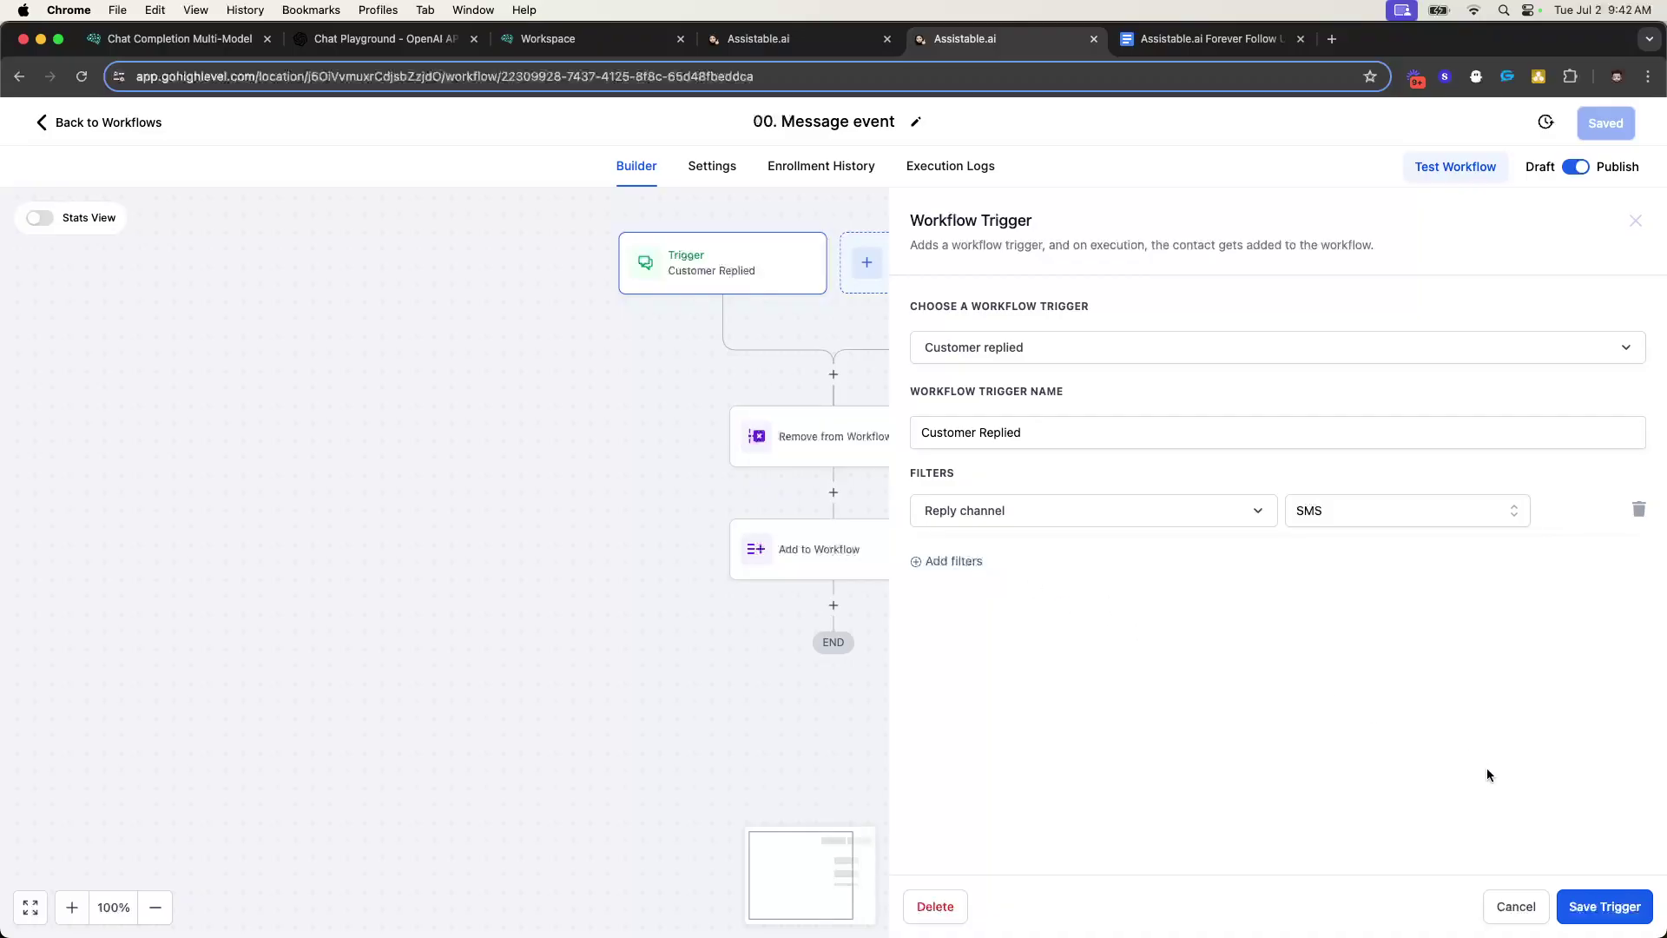
left_click(1594, 903)
- Add a second Customer Replied trigger filtered to Instagram DM replies
left_click(883, 278)
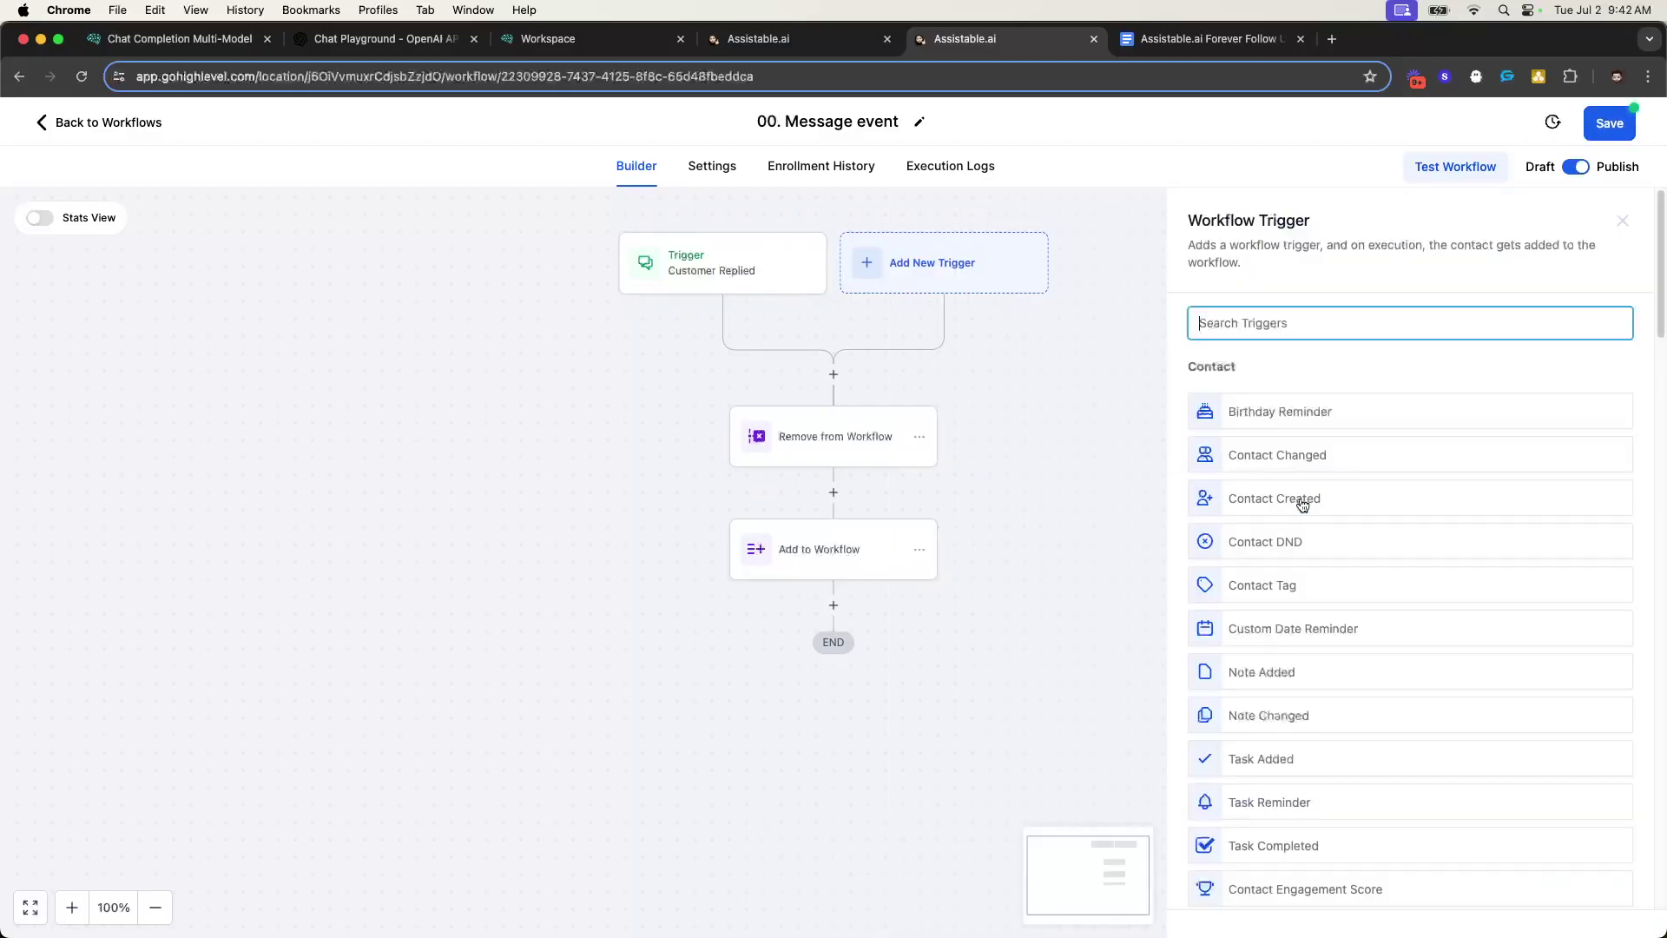
type("customer")
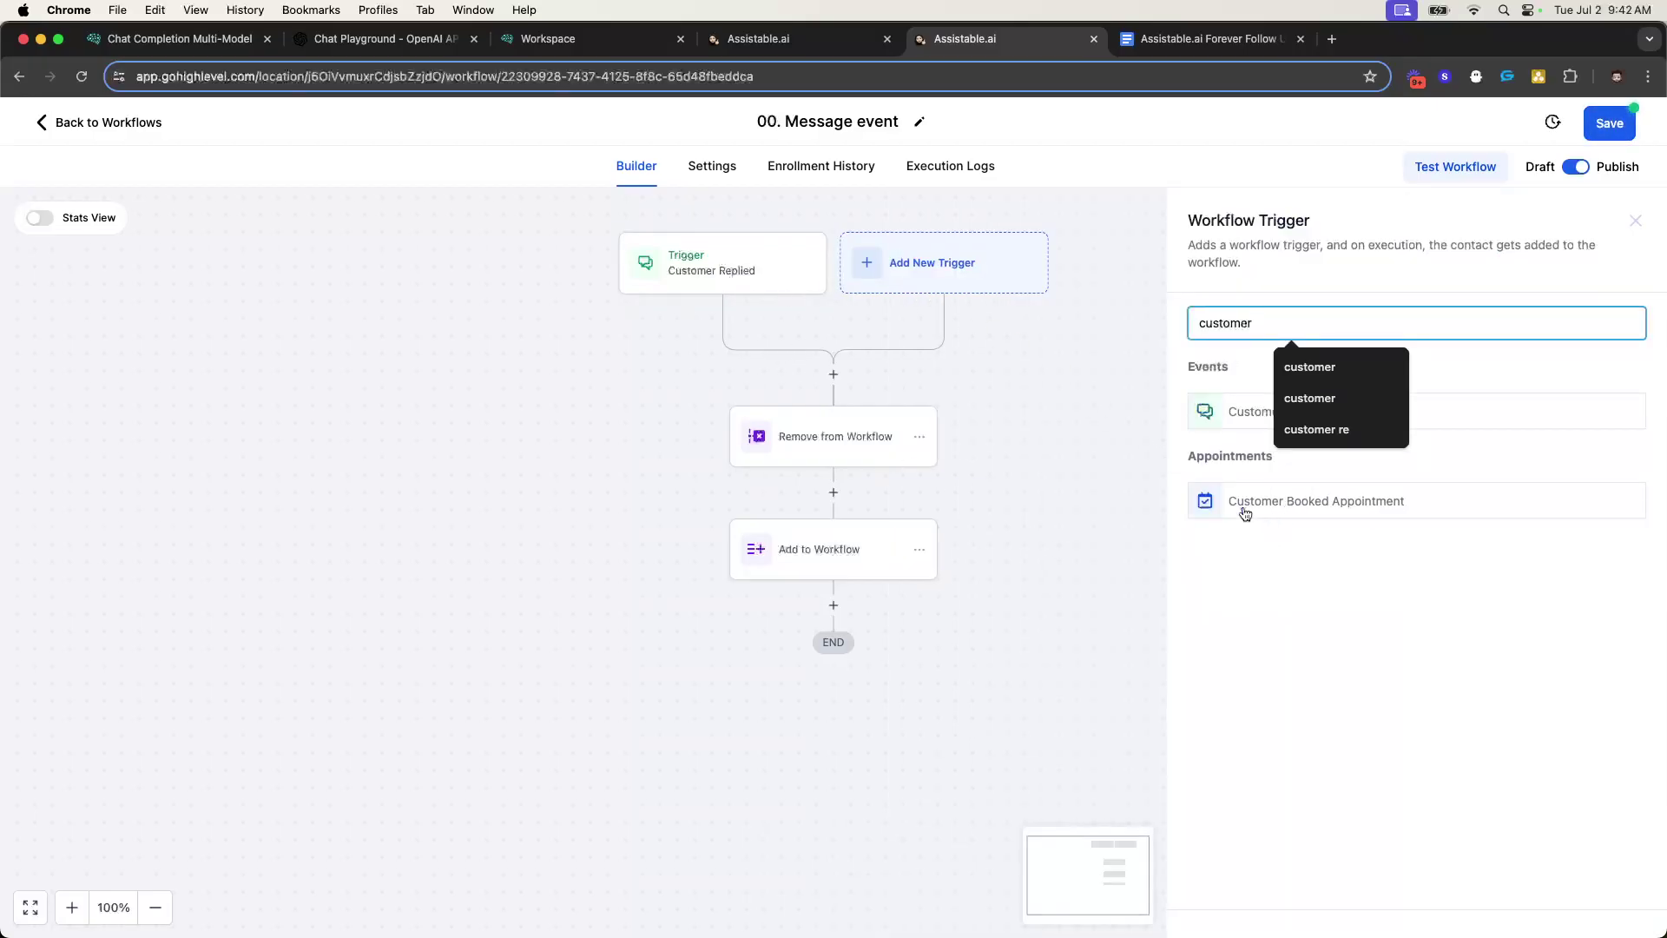
left_click(1218, 419)
left_click(951, 491)
left_click(1034, 512)
scroll(1031, 695, "down", 5)
scroll(1027, 695, "up", 3)
left_click(1025, 601)
left_click(1443, 517)
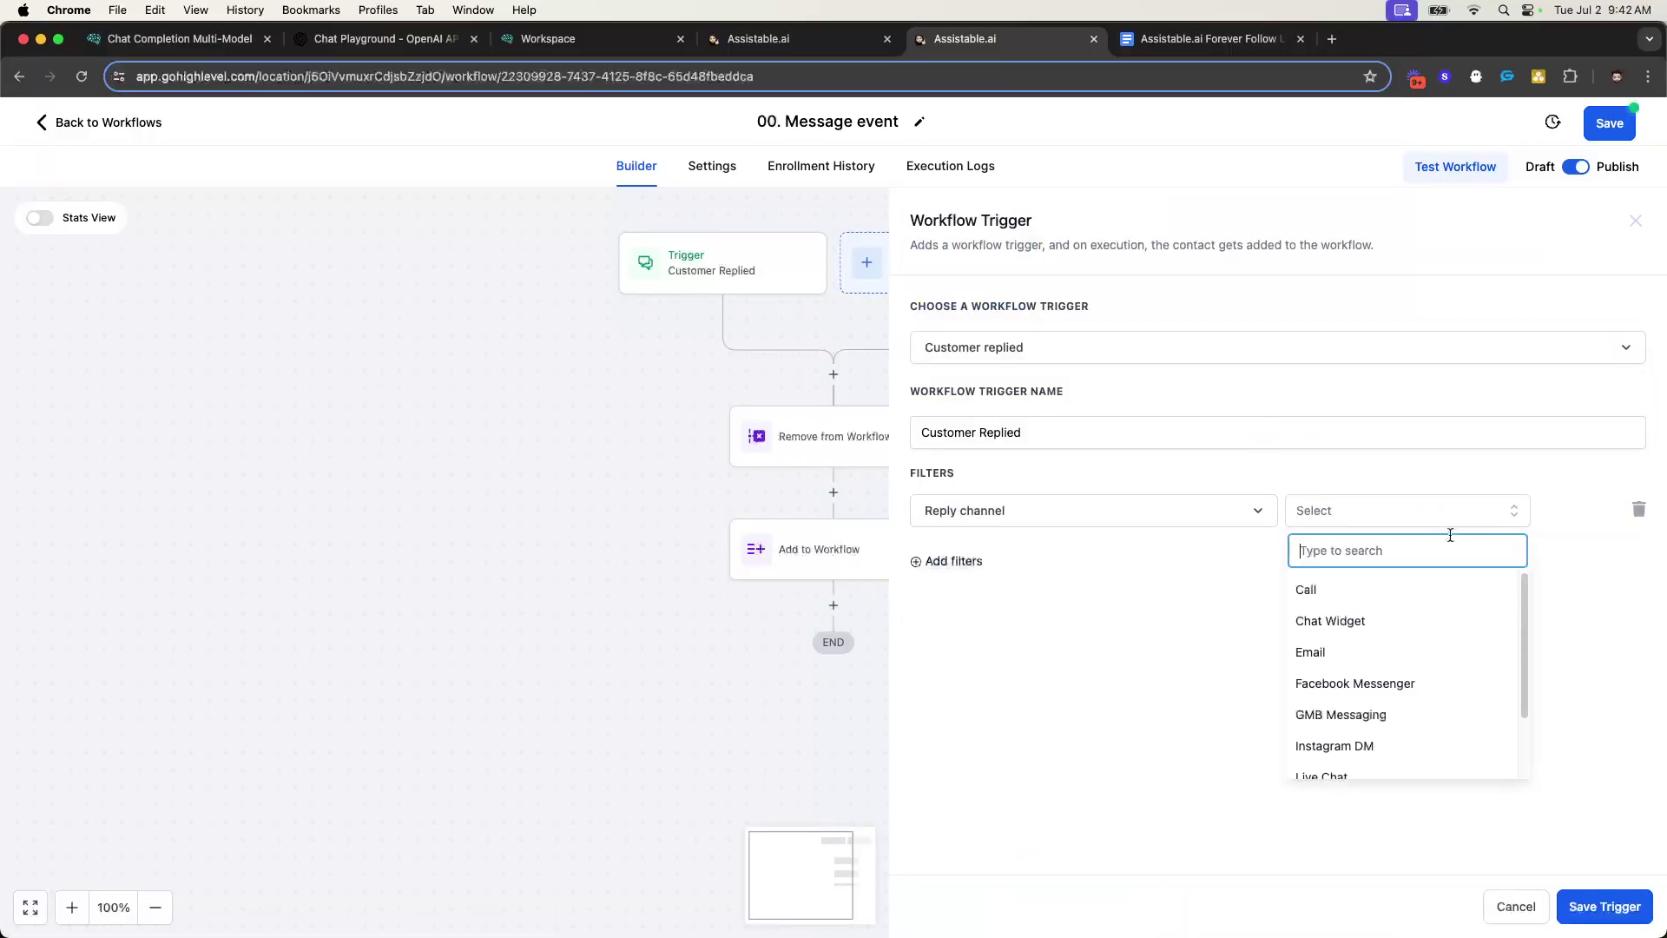
scroll(1369, 694, "down", 1)
left_click(1370, 710)
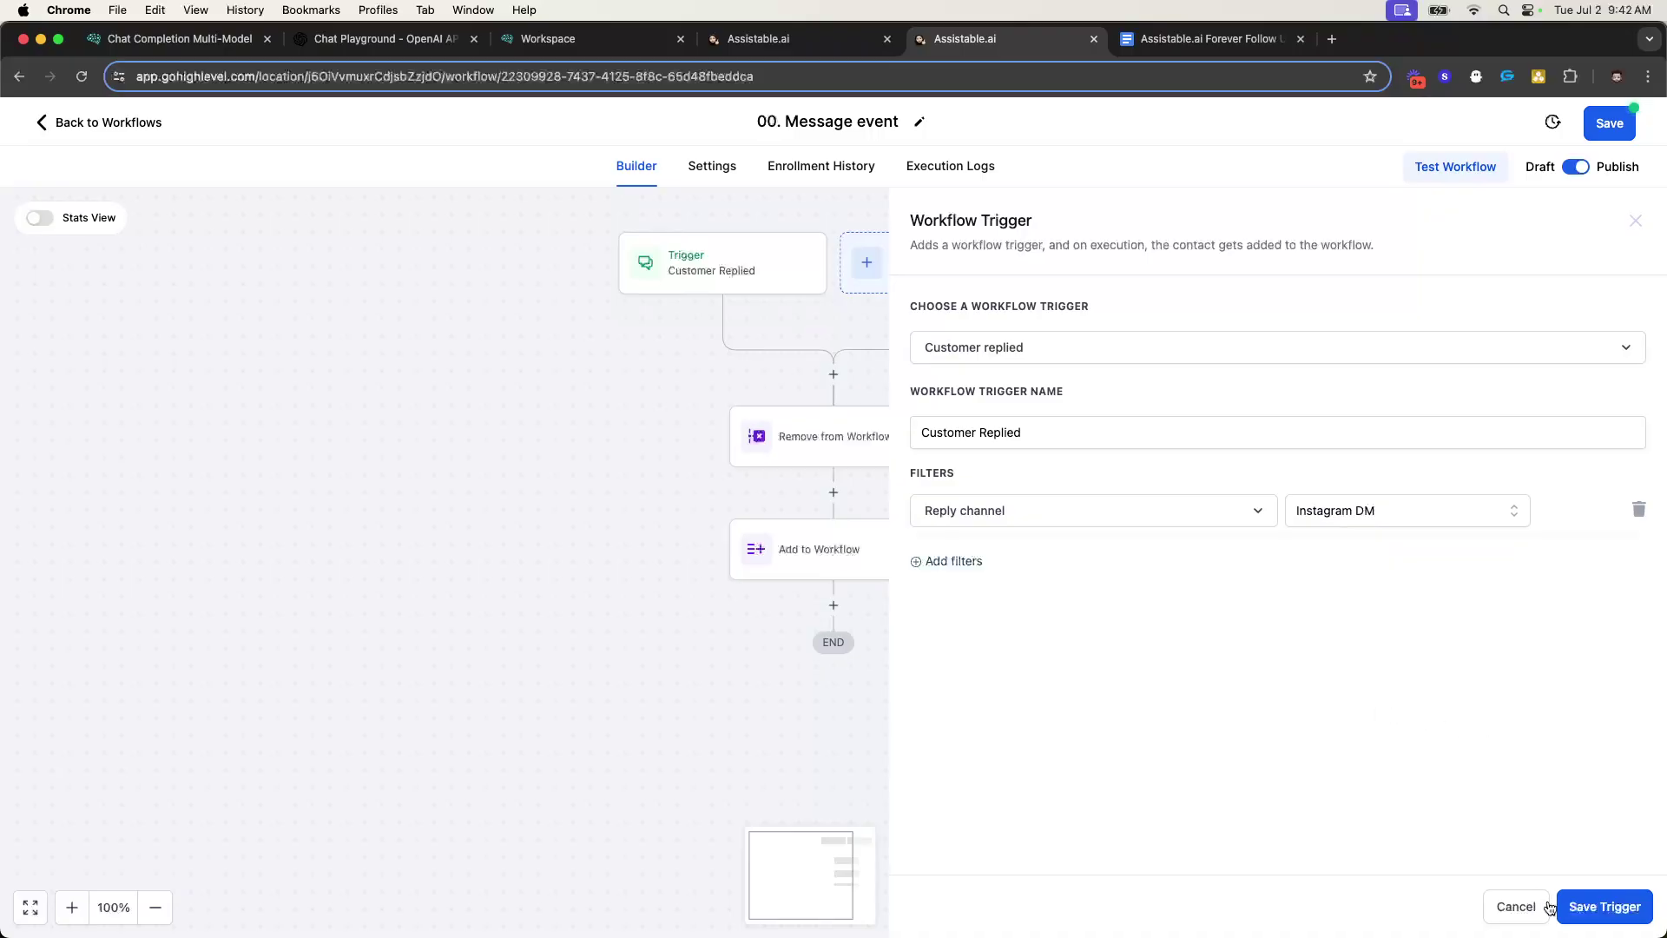
left_click(1561, 906)
- Add a third Customer Replied trigger filtered to Facebook Messenger replies
left_click(971, 283)
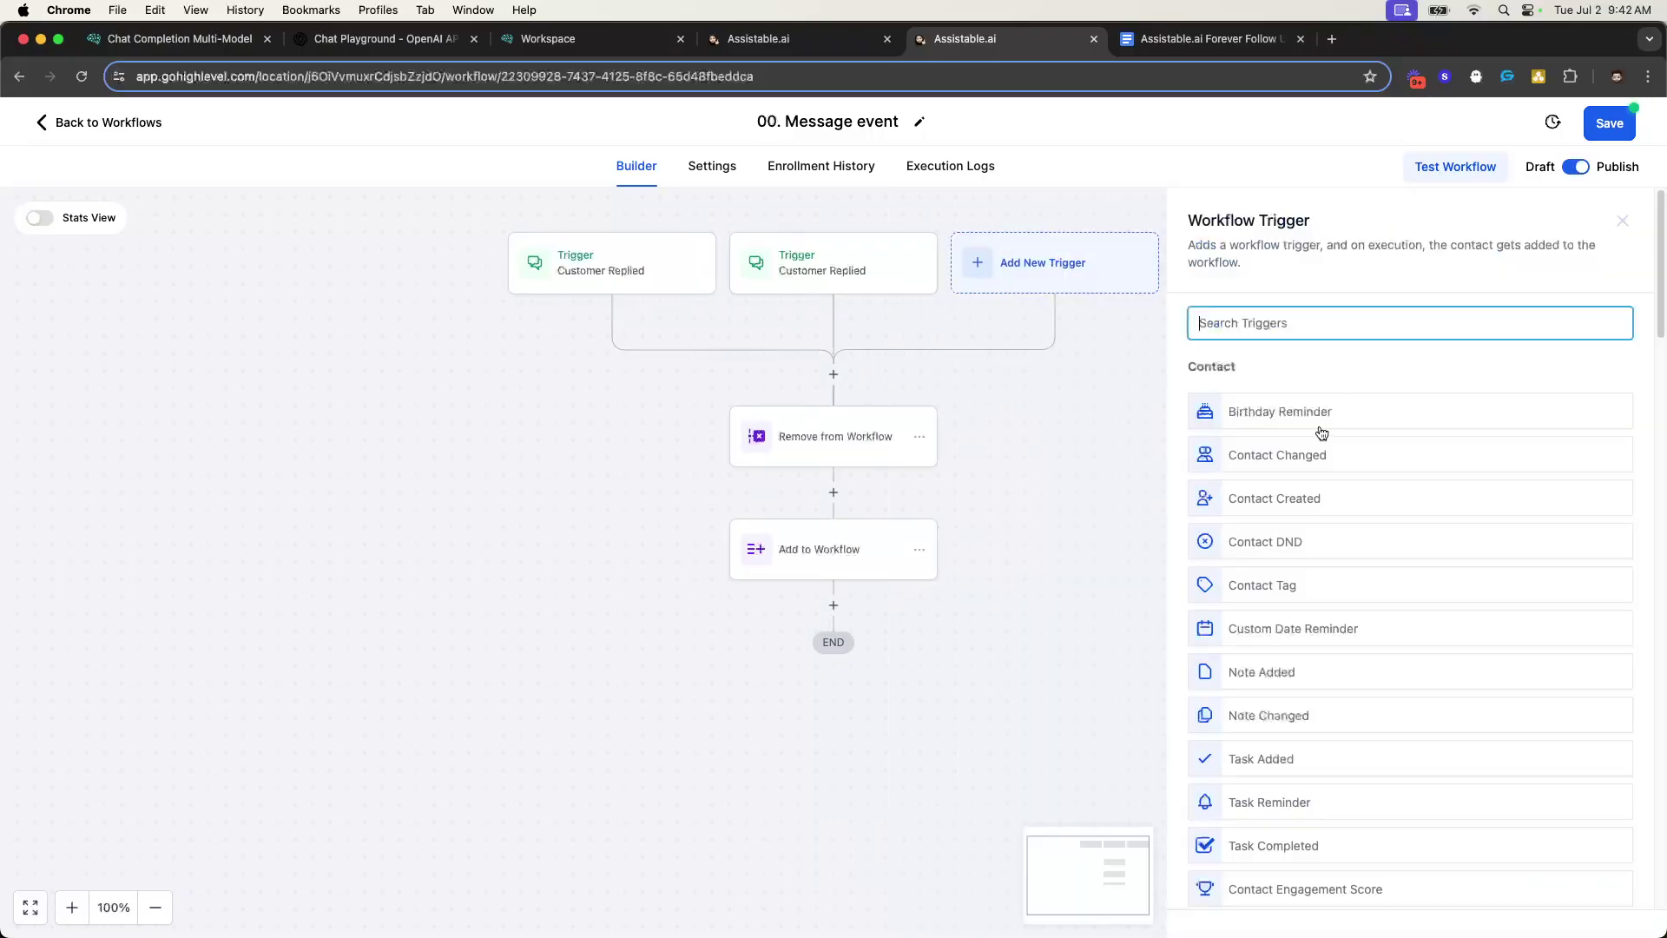
type("ust")
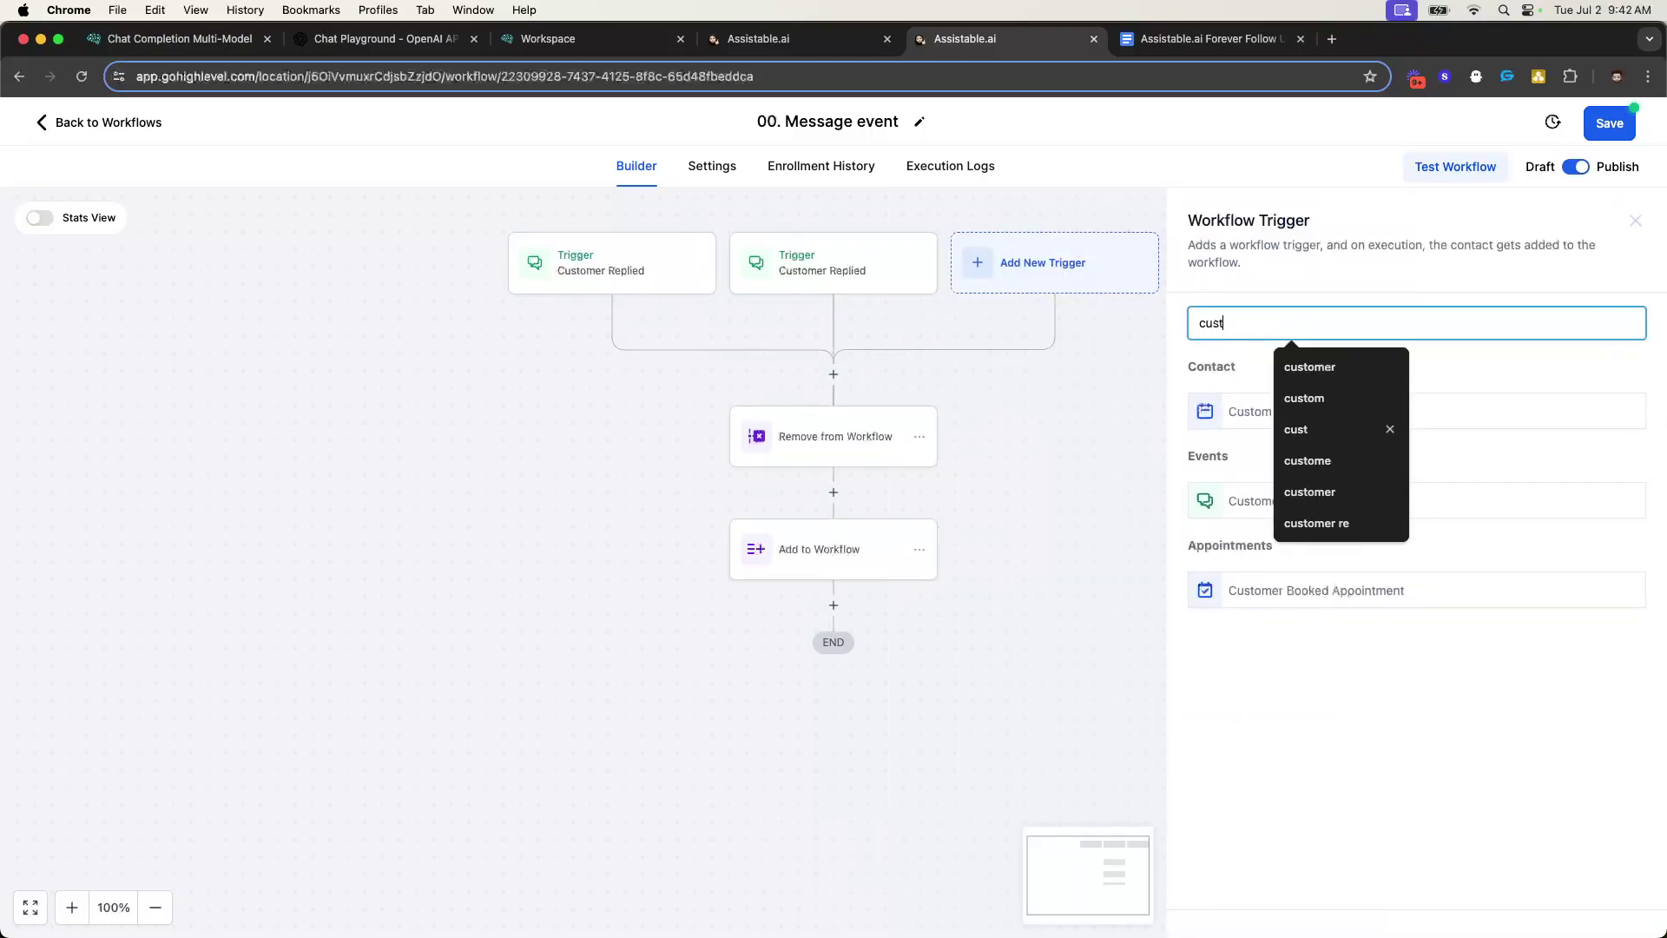
left_click(1233, 499)
left_click(956, 491)
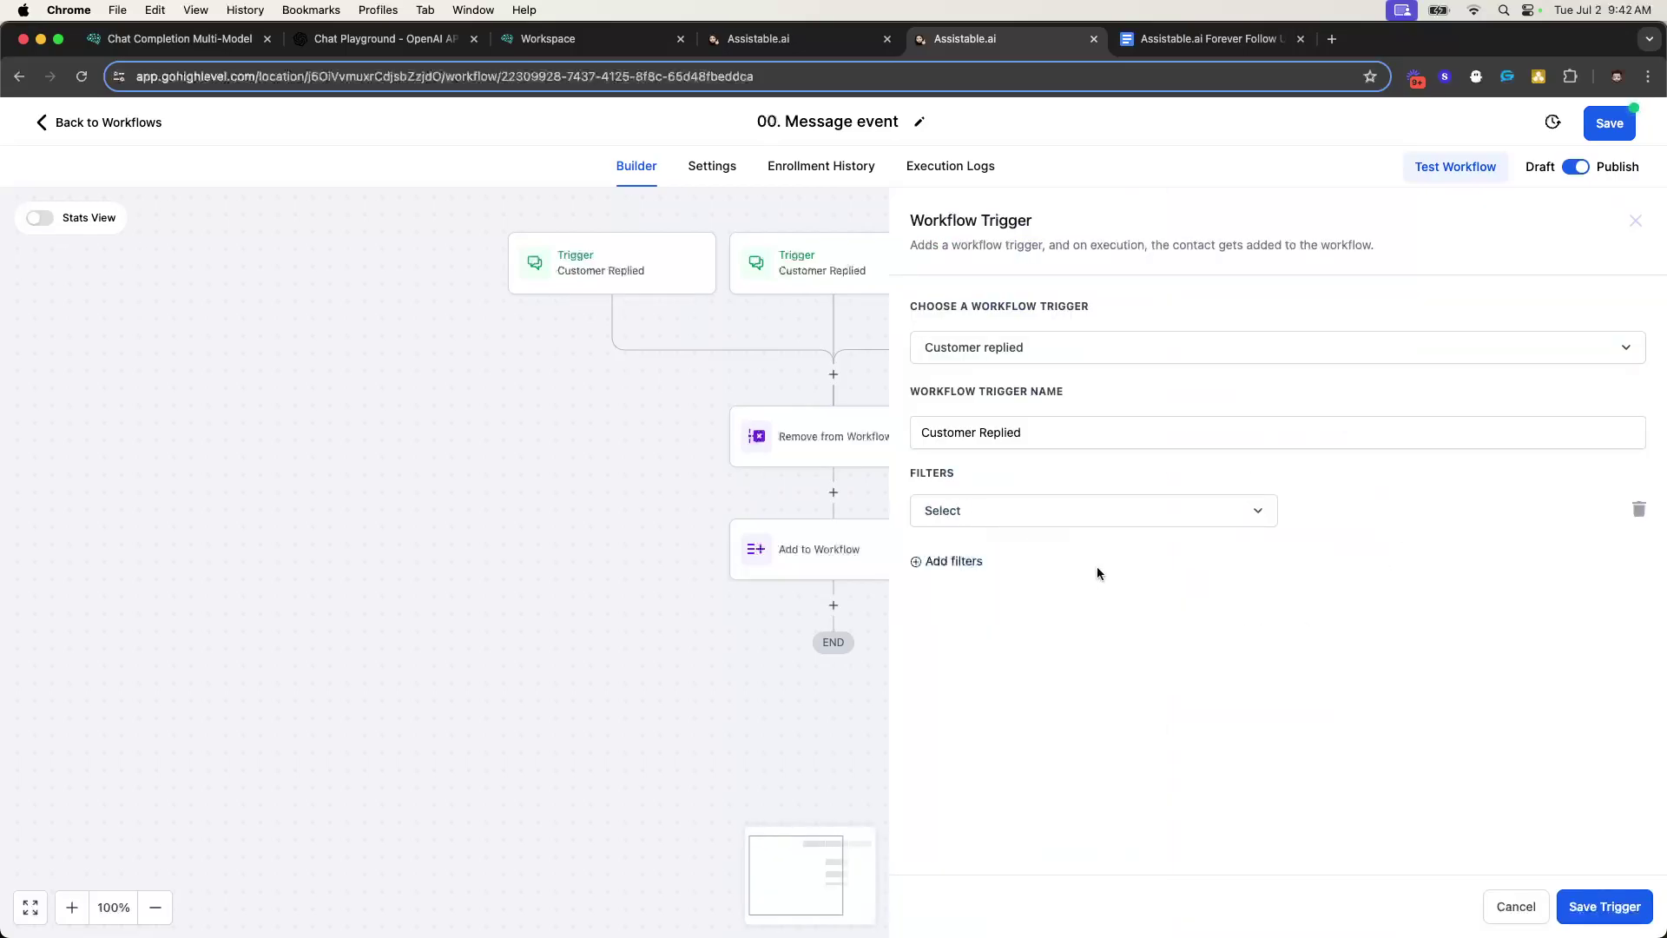
left_click(1071, 509)
scroll(1085, 677, "down", 5)
left_click(972, 651)
left_click(1431, 512)
scroll(1385, 695, "down", 2)
scroll(1362, 681, "up", 2)
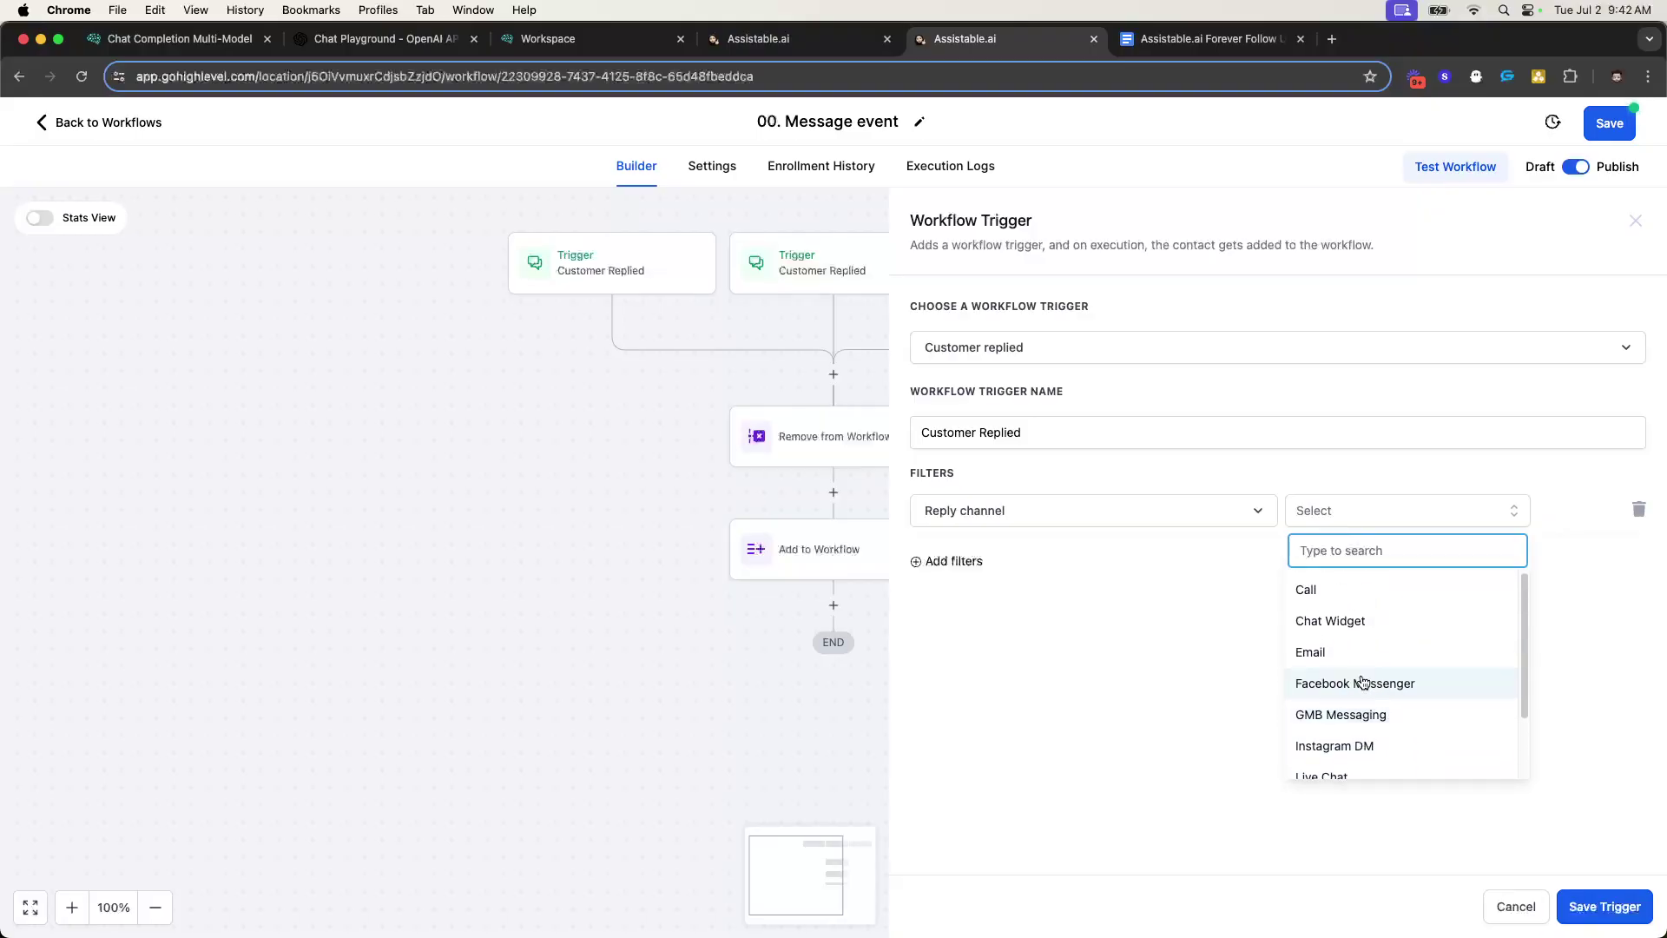
left_click(1363, 647)
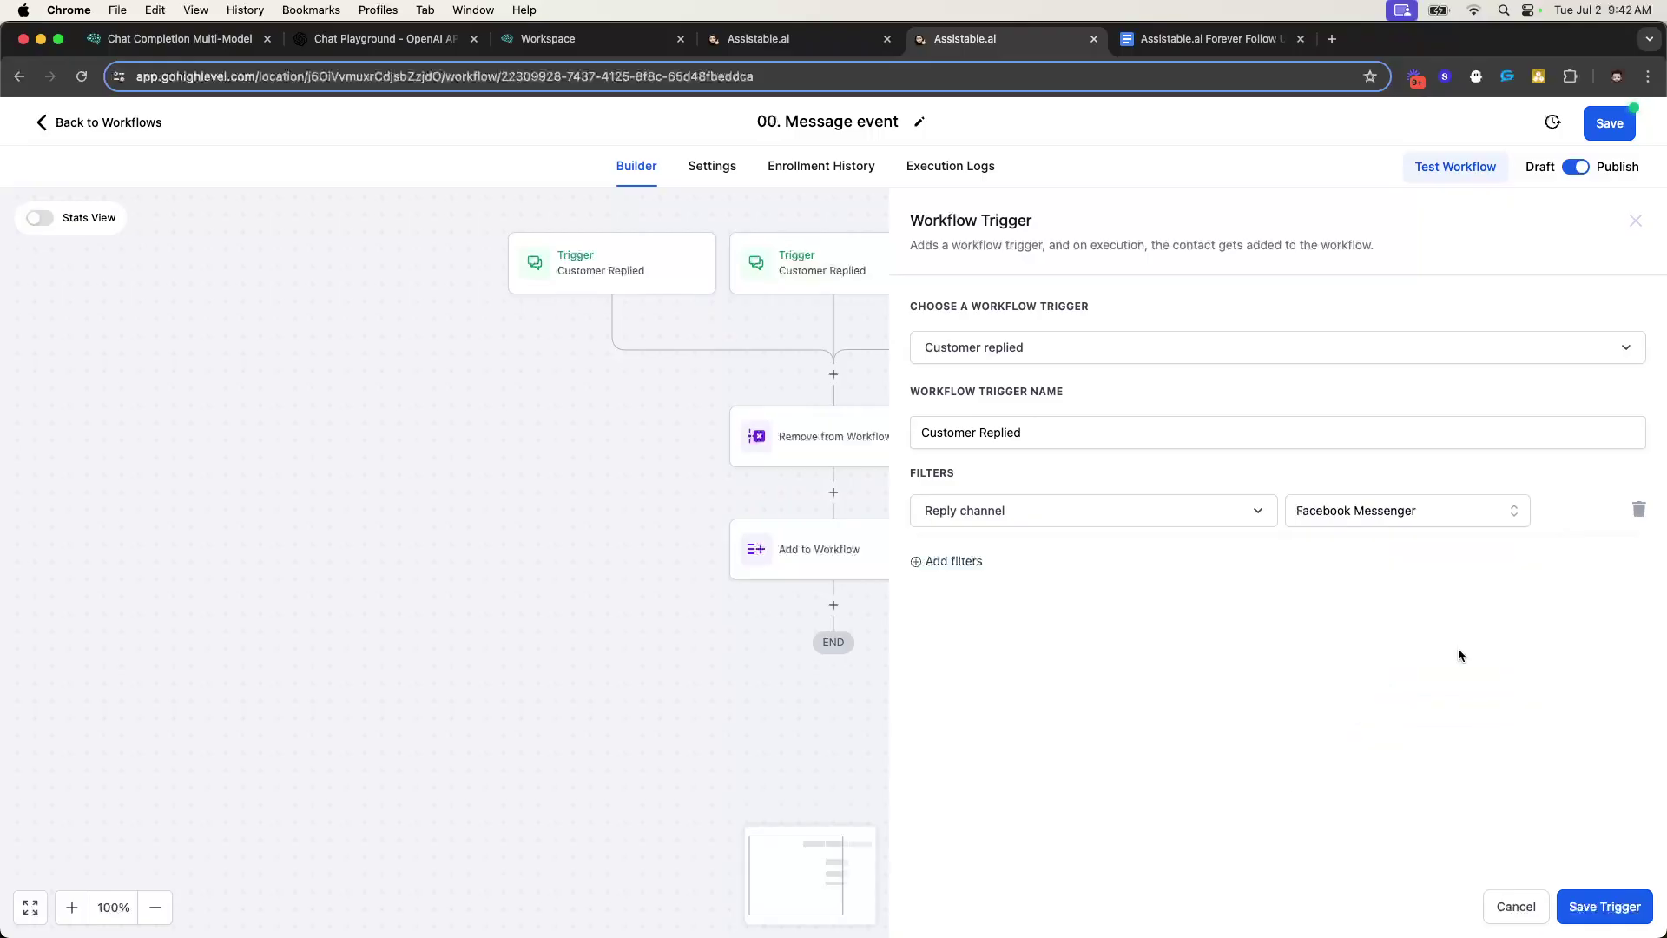
left_click(1590, 906)
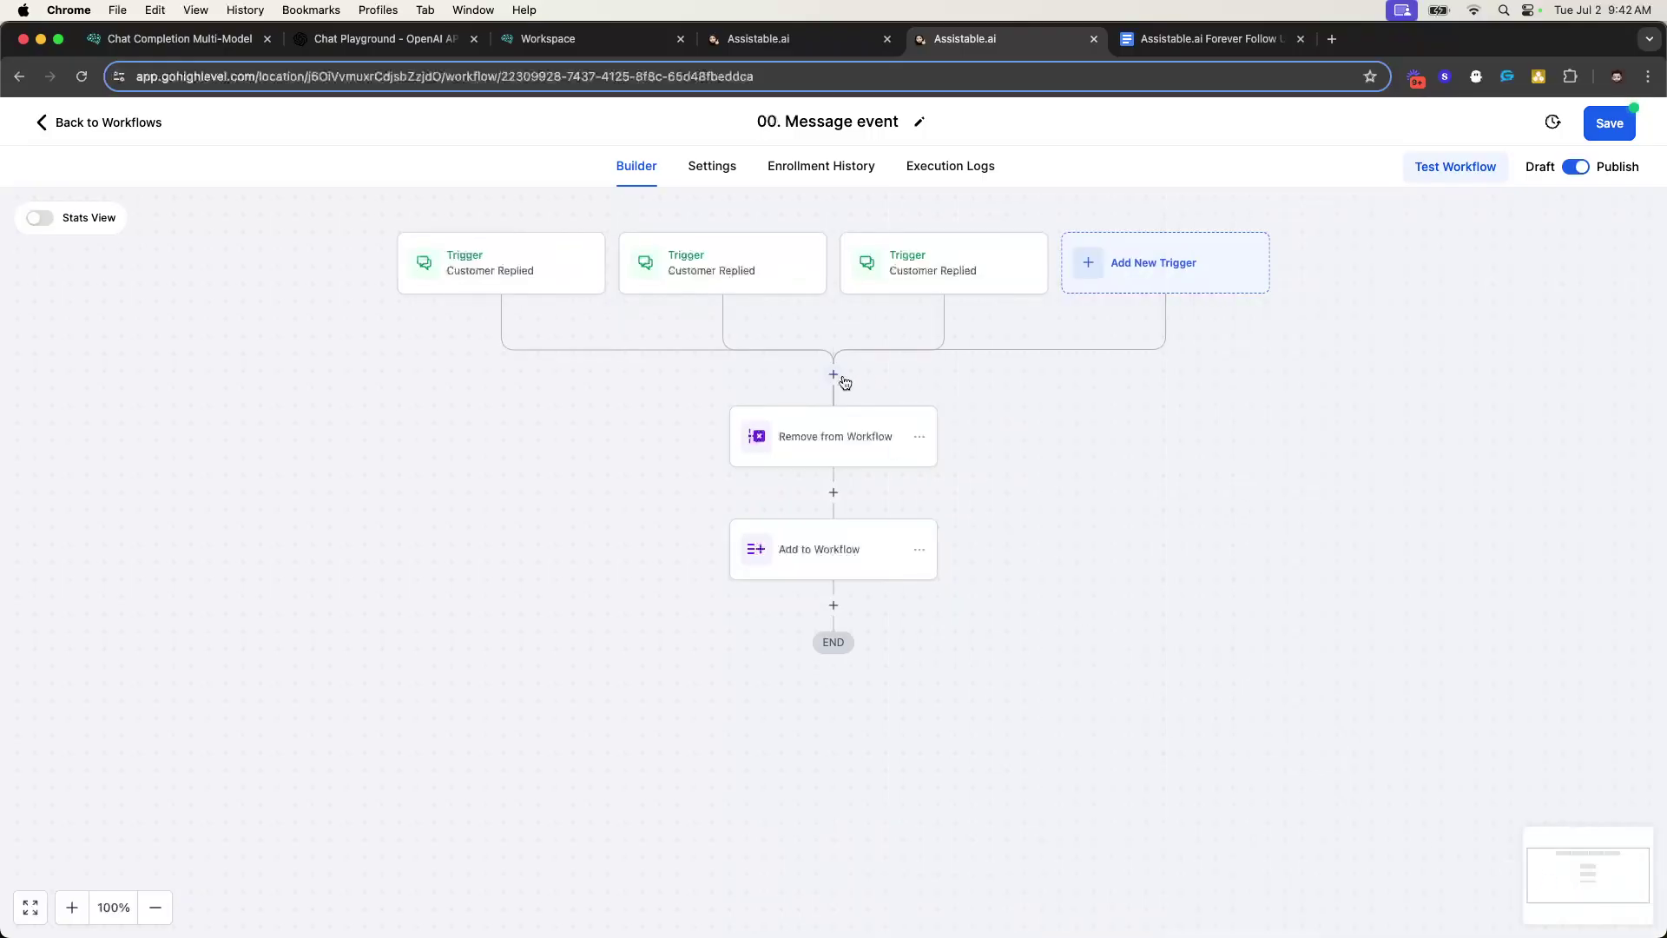
- Add an If / Else step named Which trigger with its first branch named SMS
left_click(833, 374)
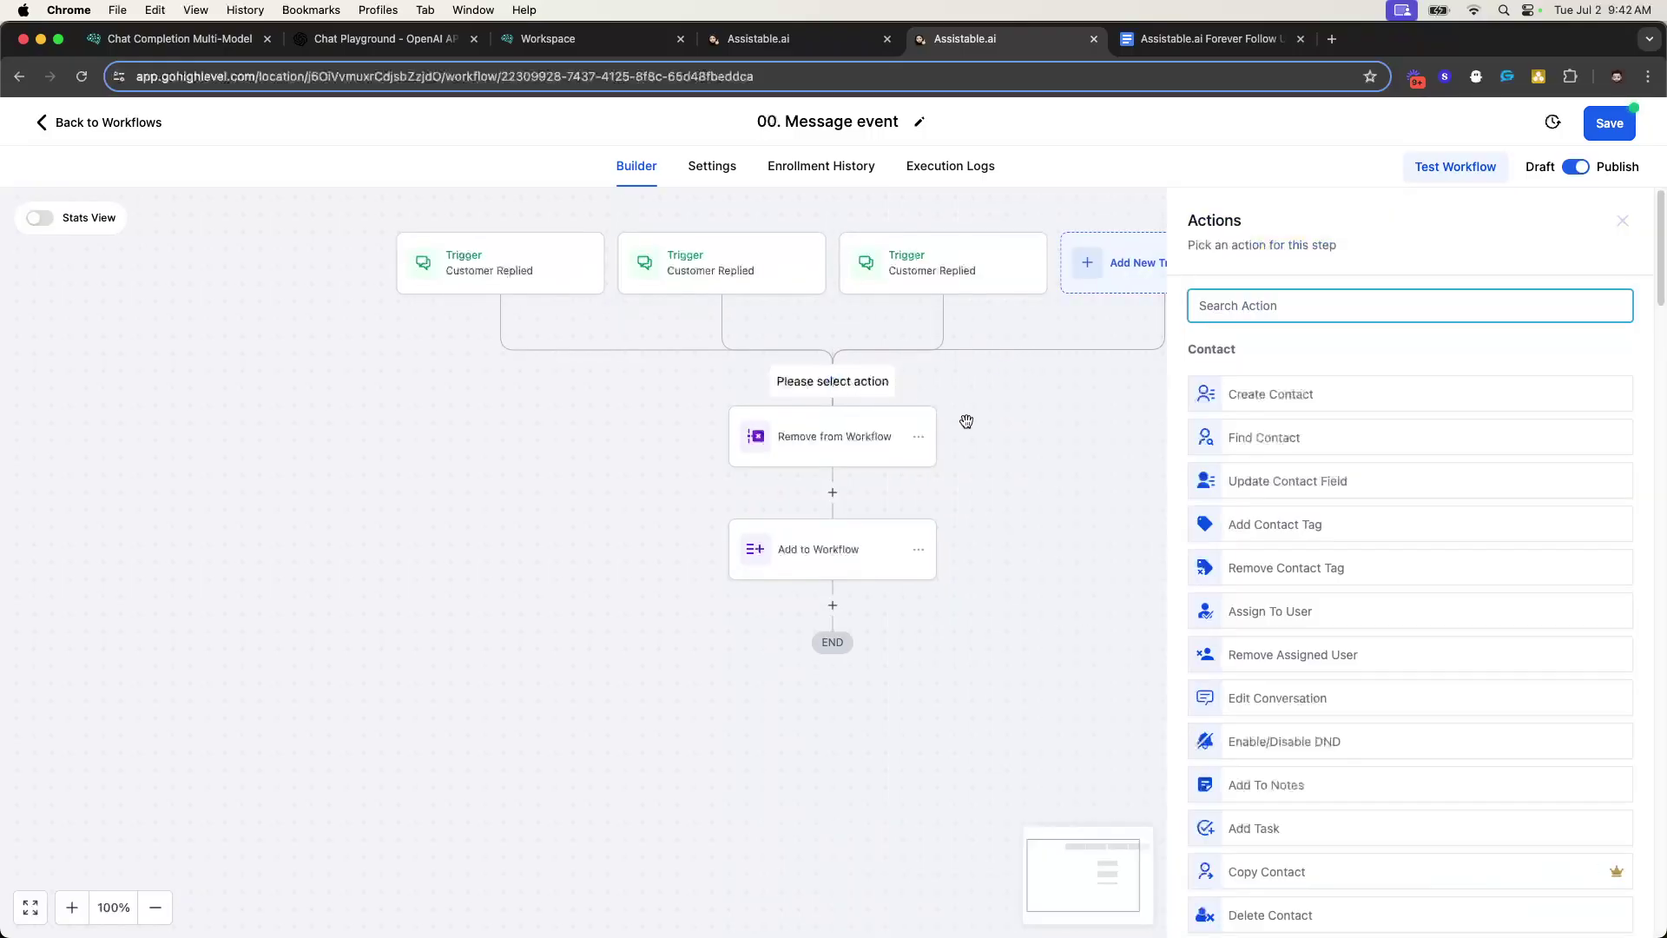
type("ifelse")
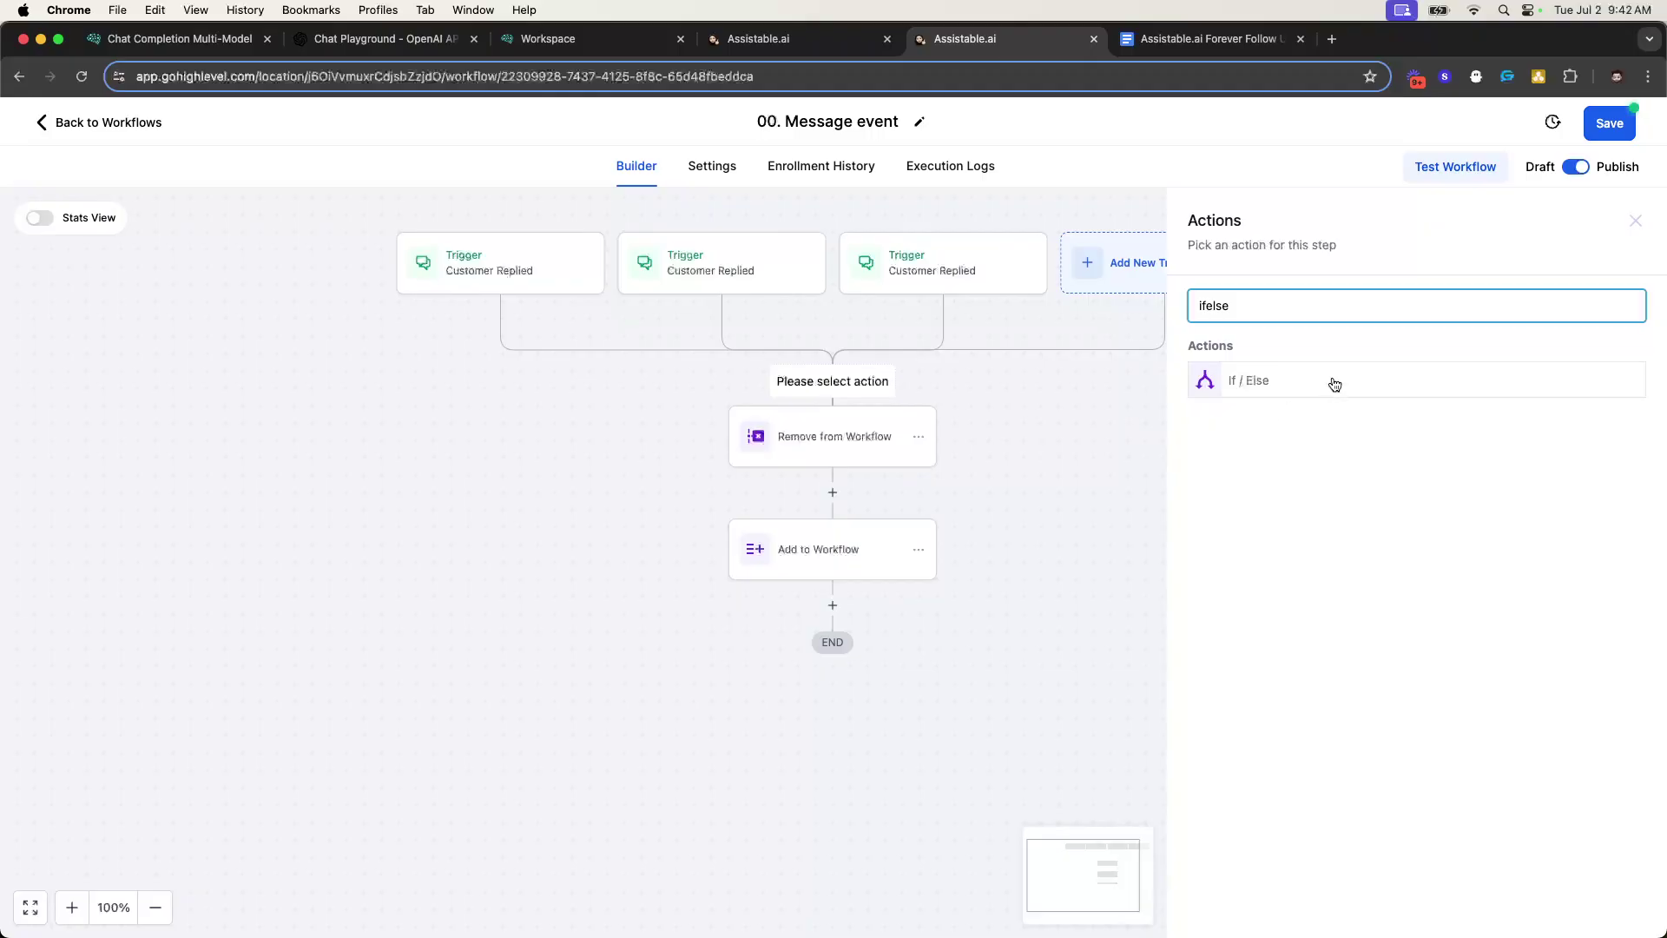
left_click(1334, 384)
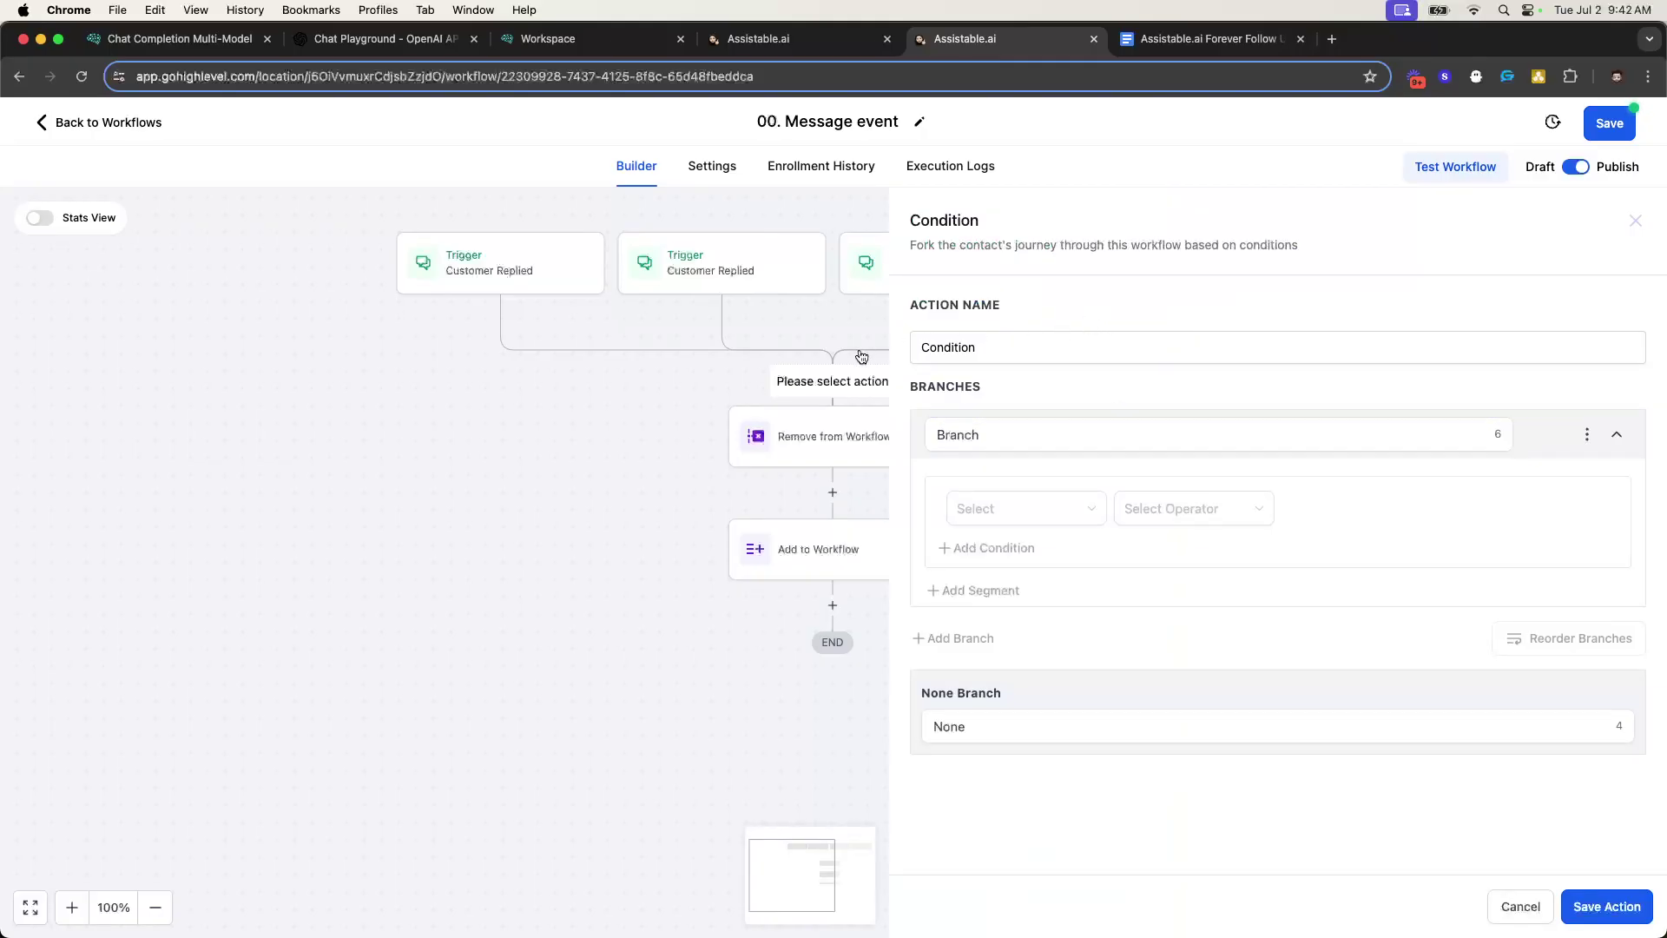
double_click(1083, 353)
type("WQhi")
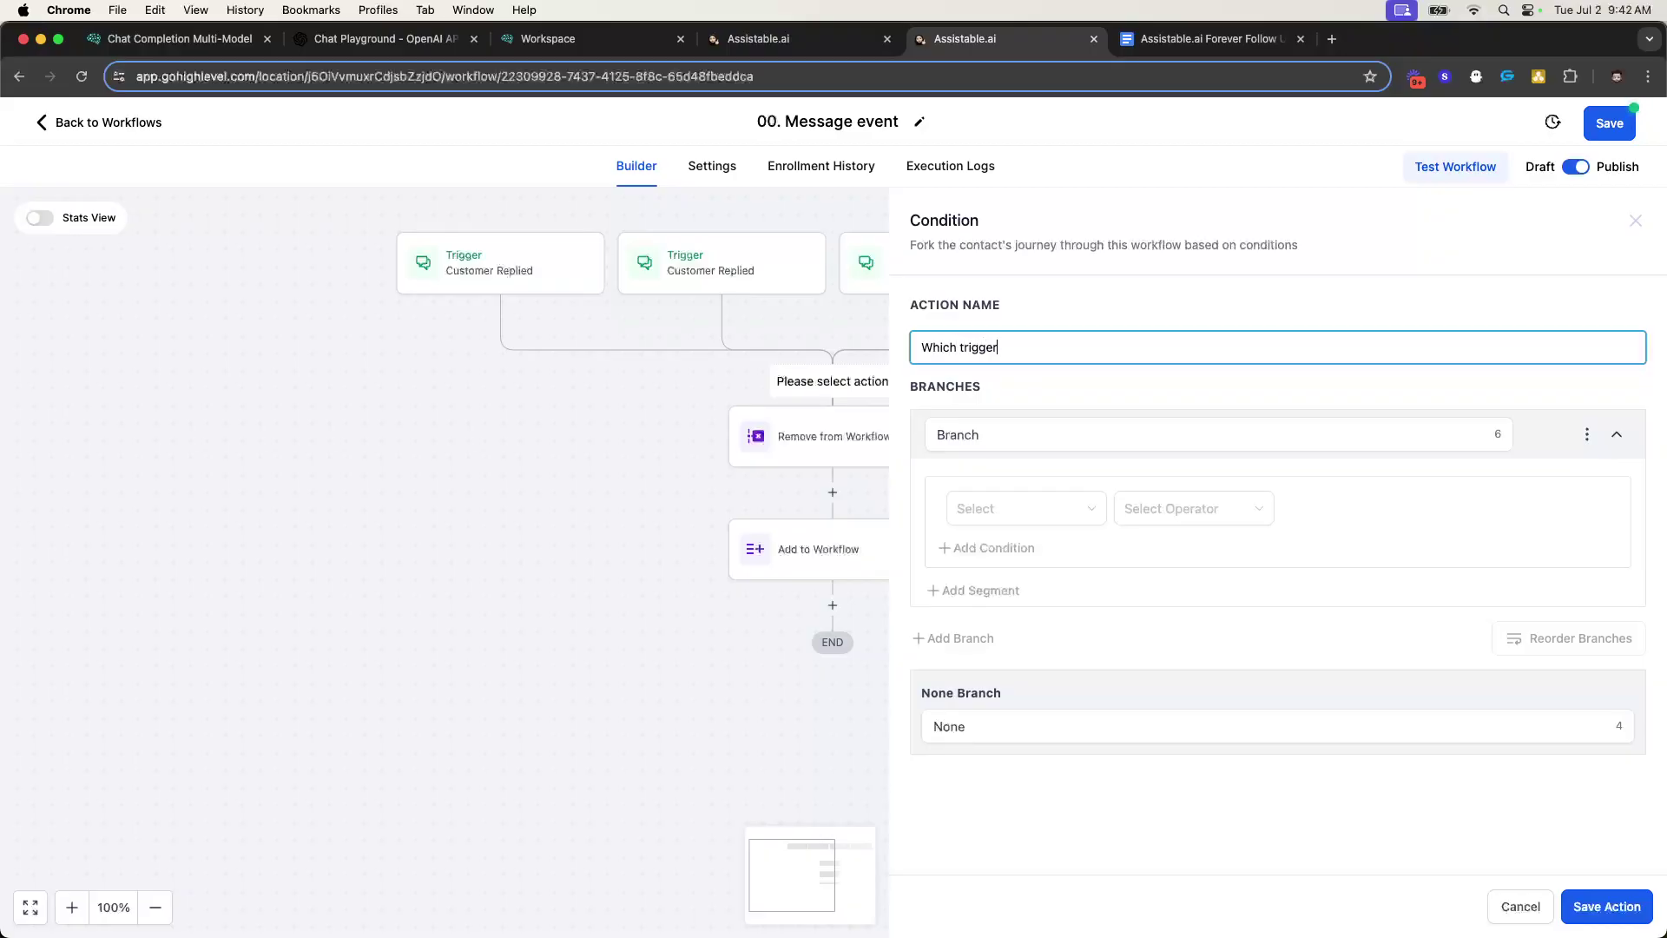
double_click(1034, 434)
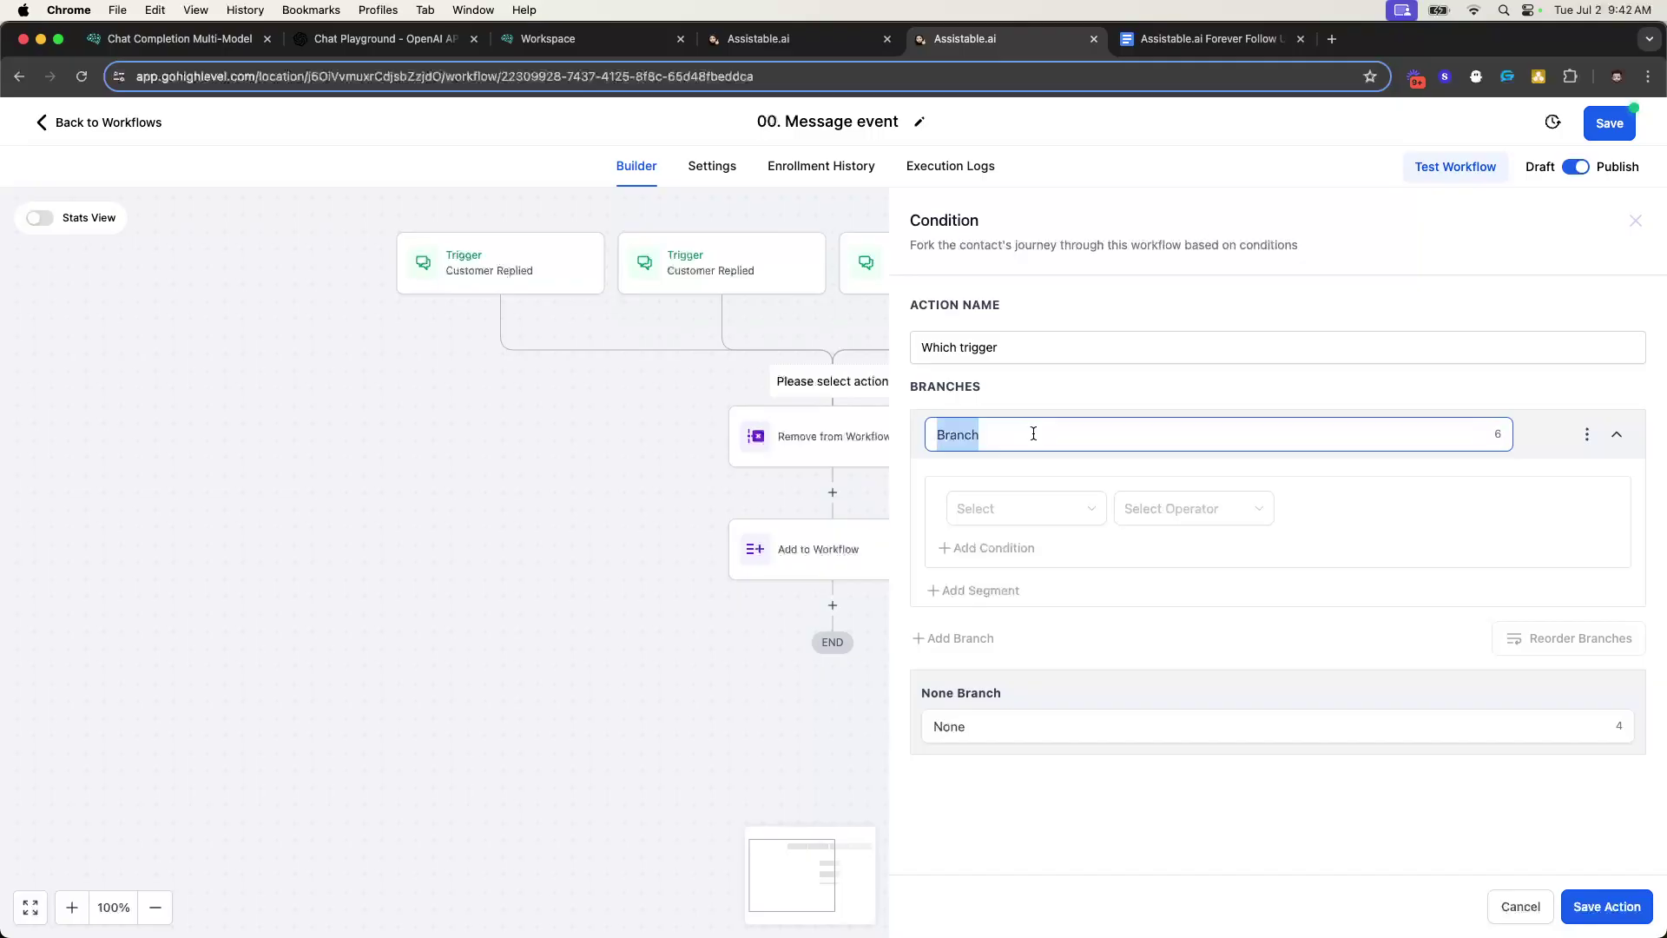
type("SMS")
- Set the SMS branch to Workflow Trigger Is Customer Replied, then save the action and workflow
left_click(1056, 508)
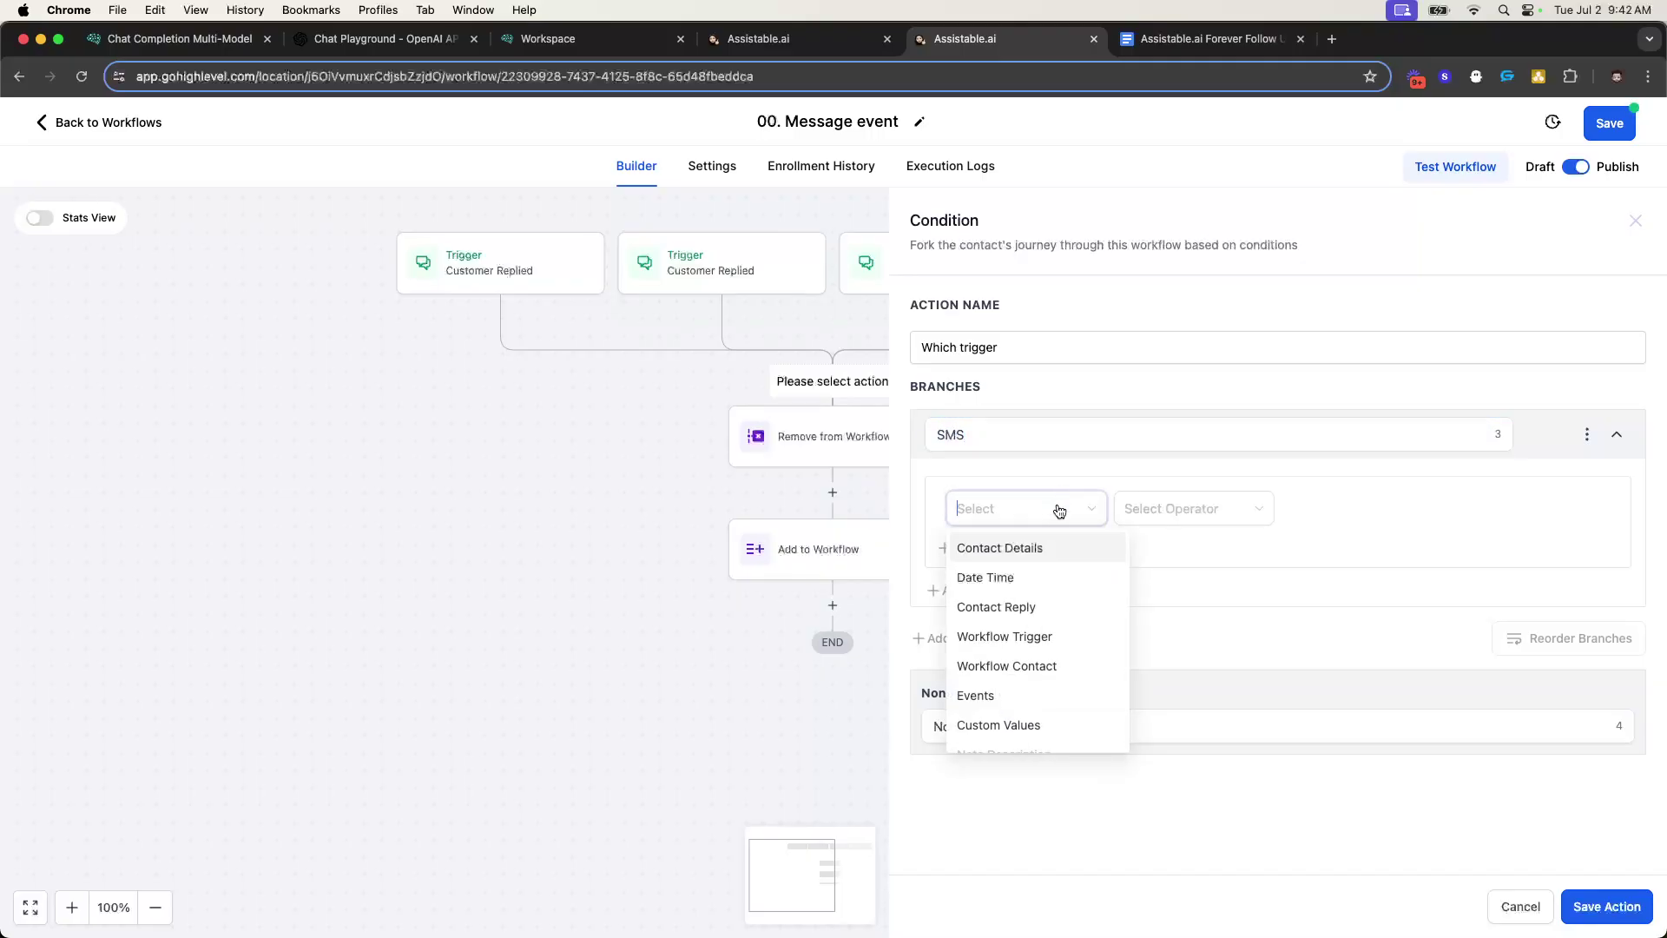
left_click(1040, 633)
left_click(1212, 508)
left_click(1161, 549)
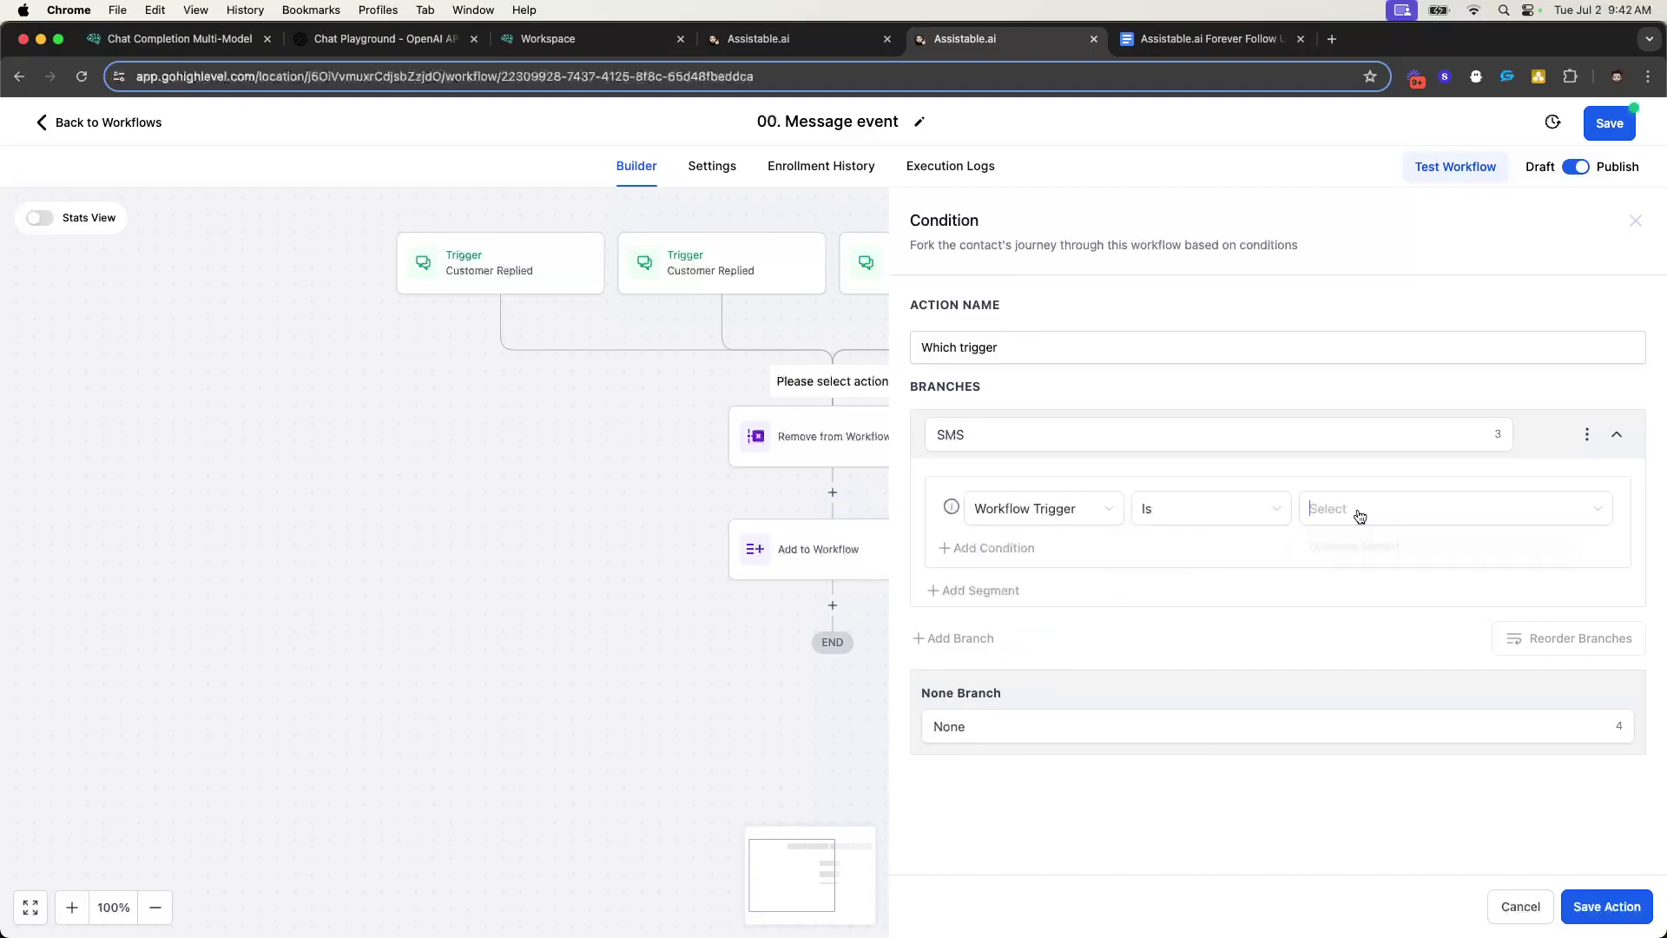
left_click(1358, 513)
left_click(1350, 549)
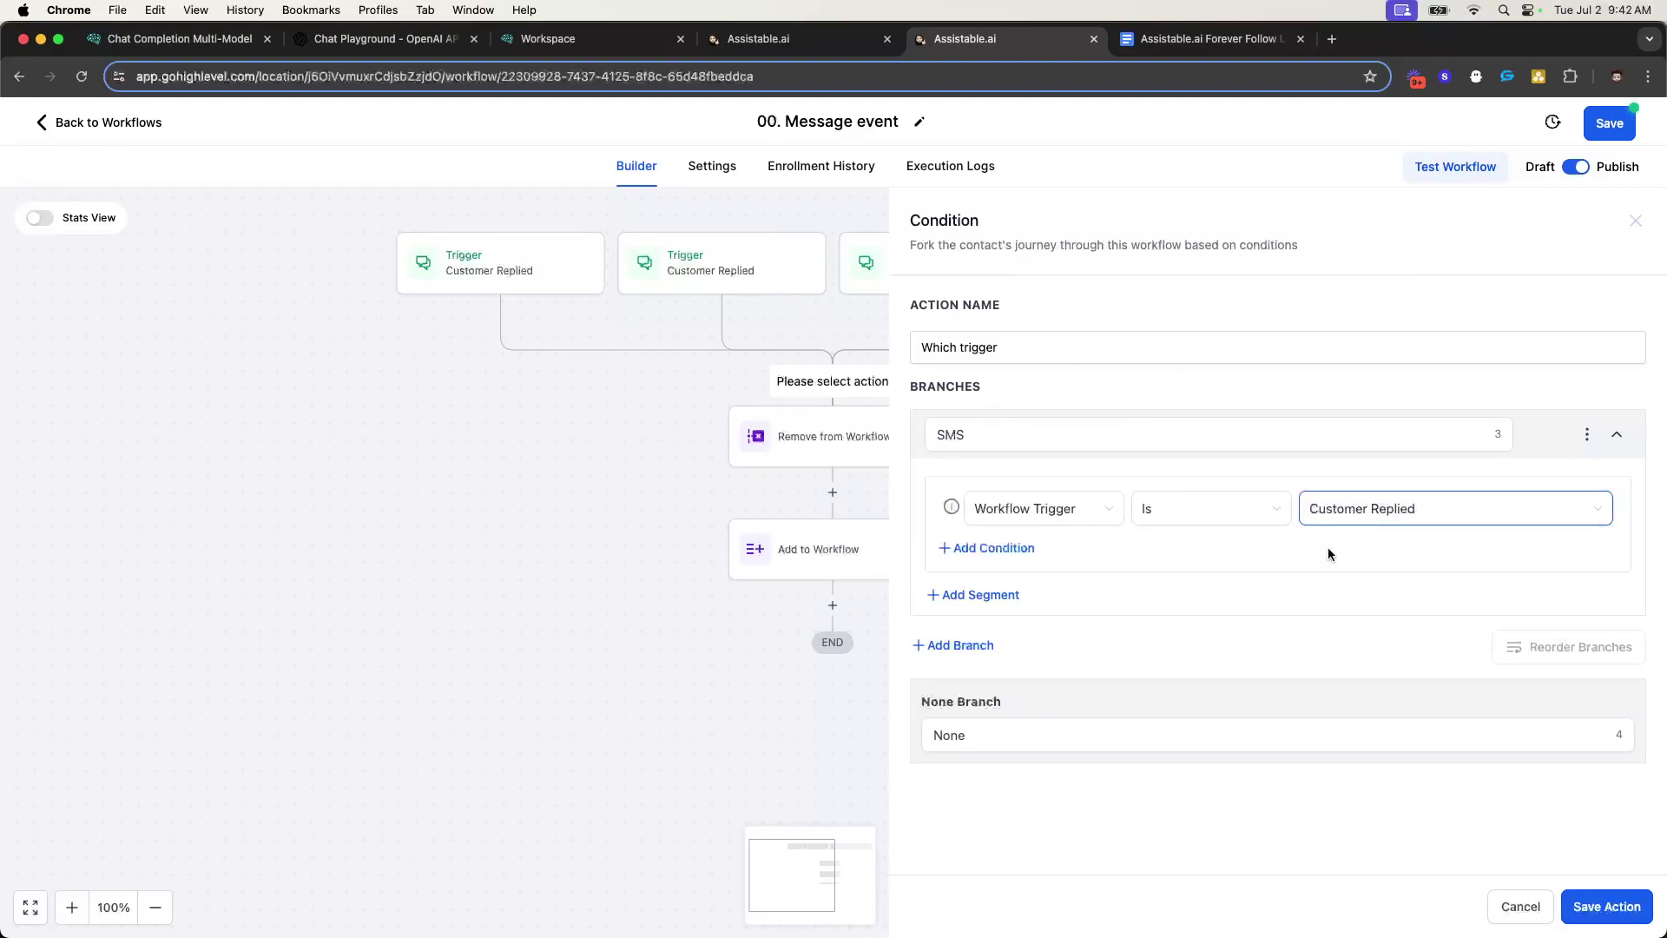
left_click(1601, 902)
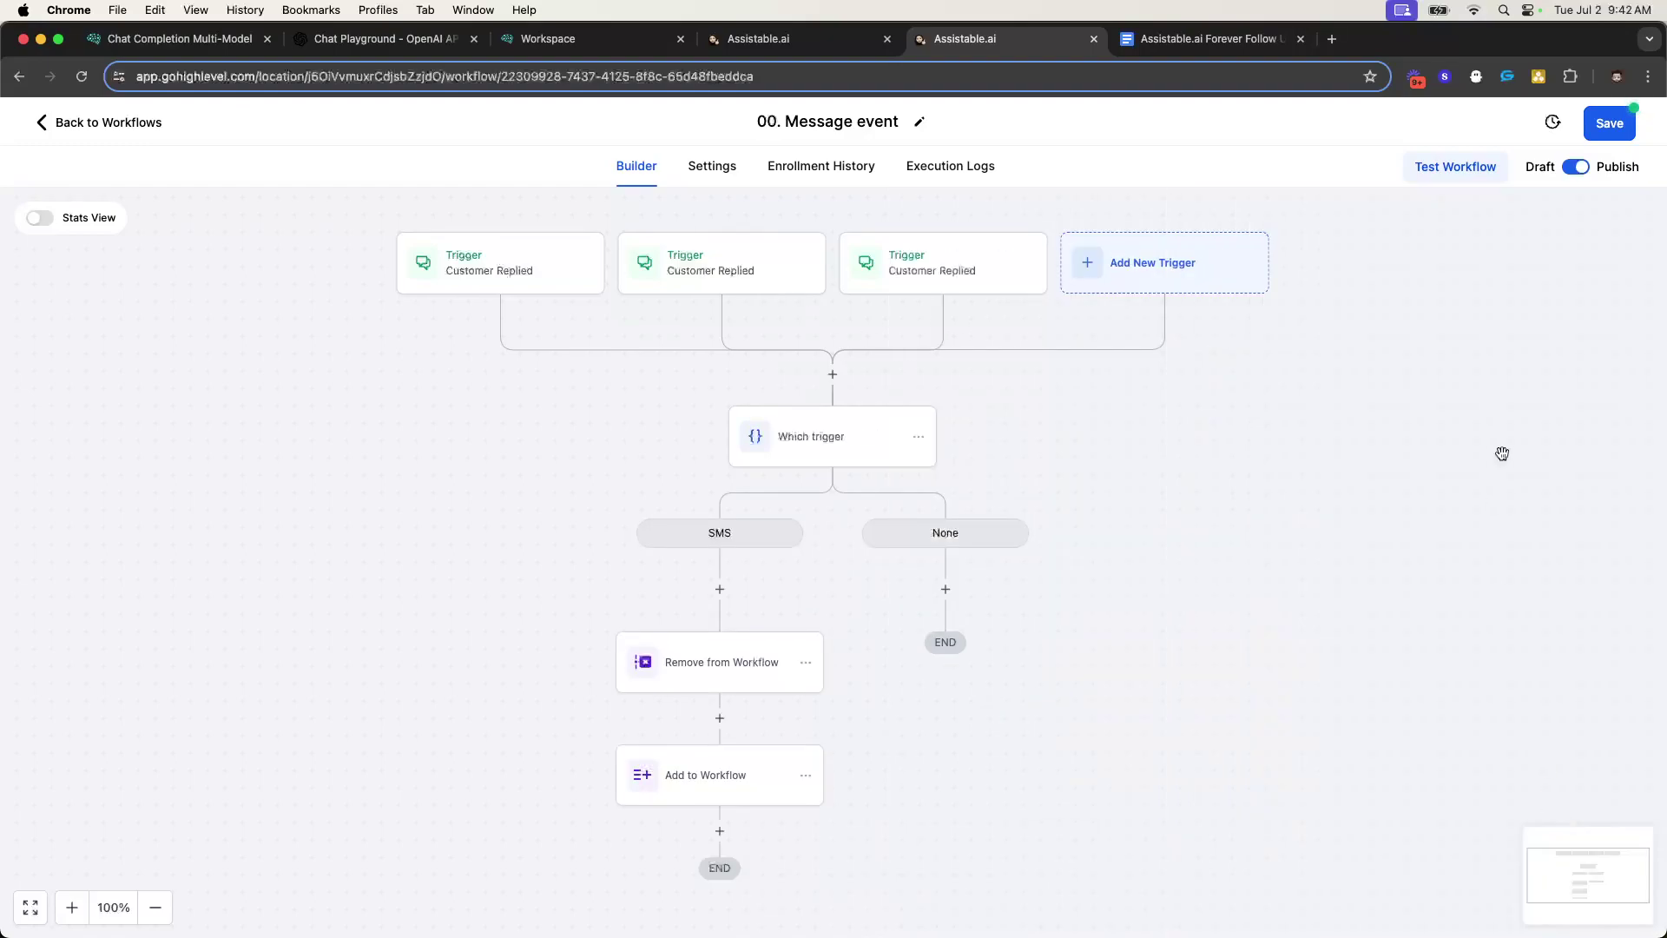
left_click(1606, 125)
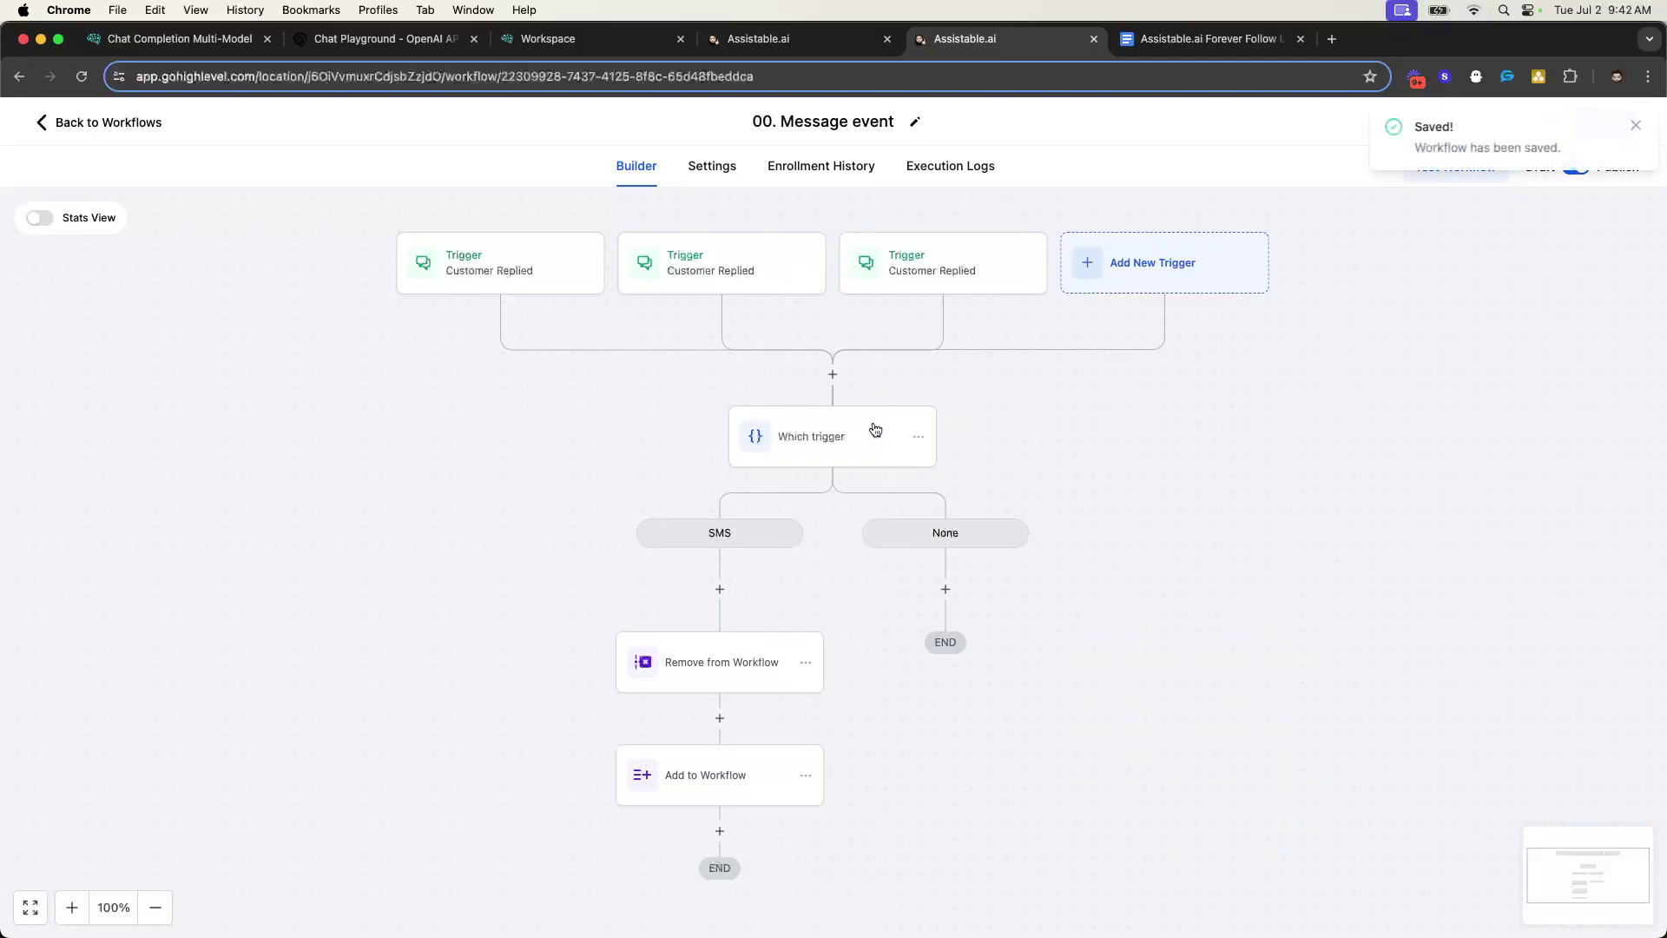
- Rename the three triggers Customer Replied SMS, Customer Replied IG and Customer Replied FB
left_click(873, 437)
left_click(1326, 512)
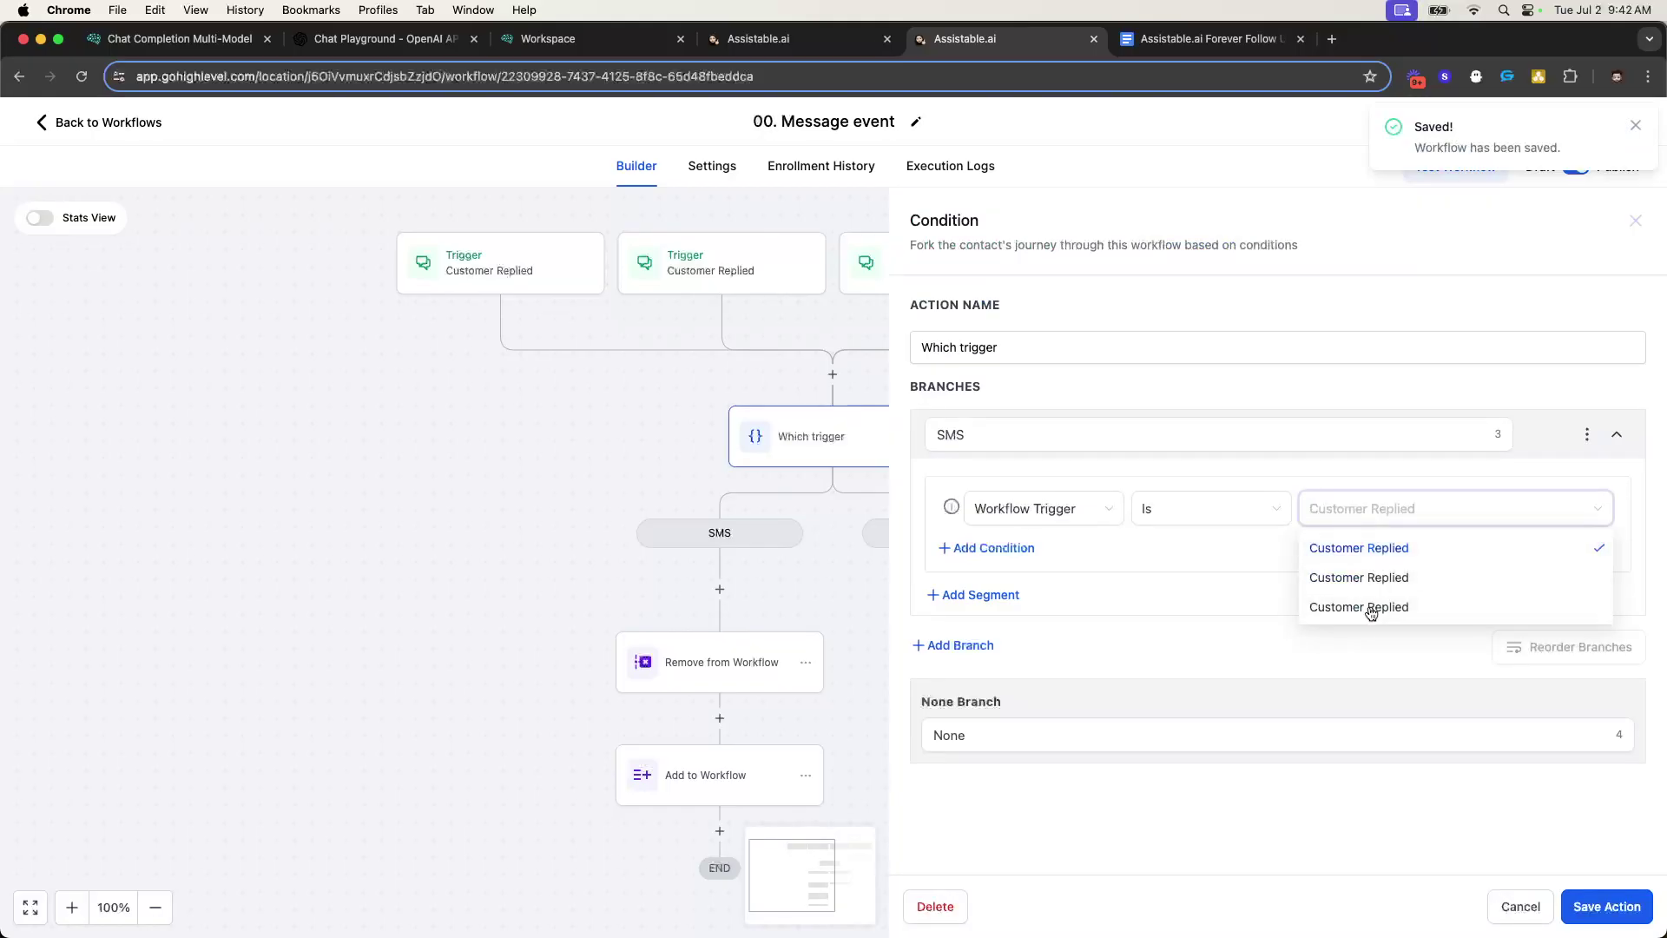
left_click(552, 269)
left_click(1064, 421)
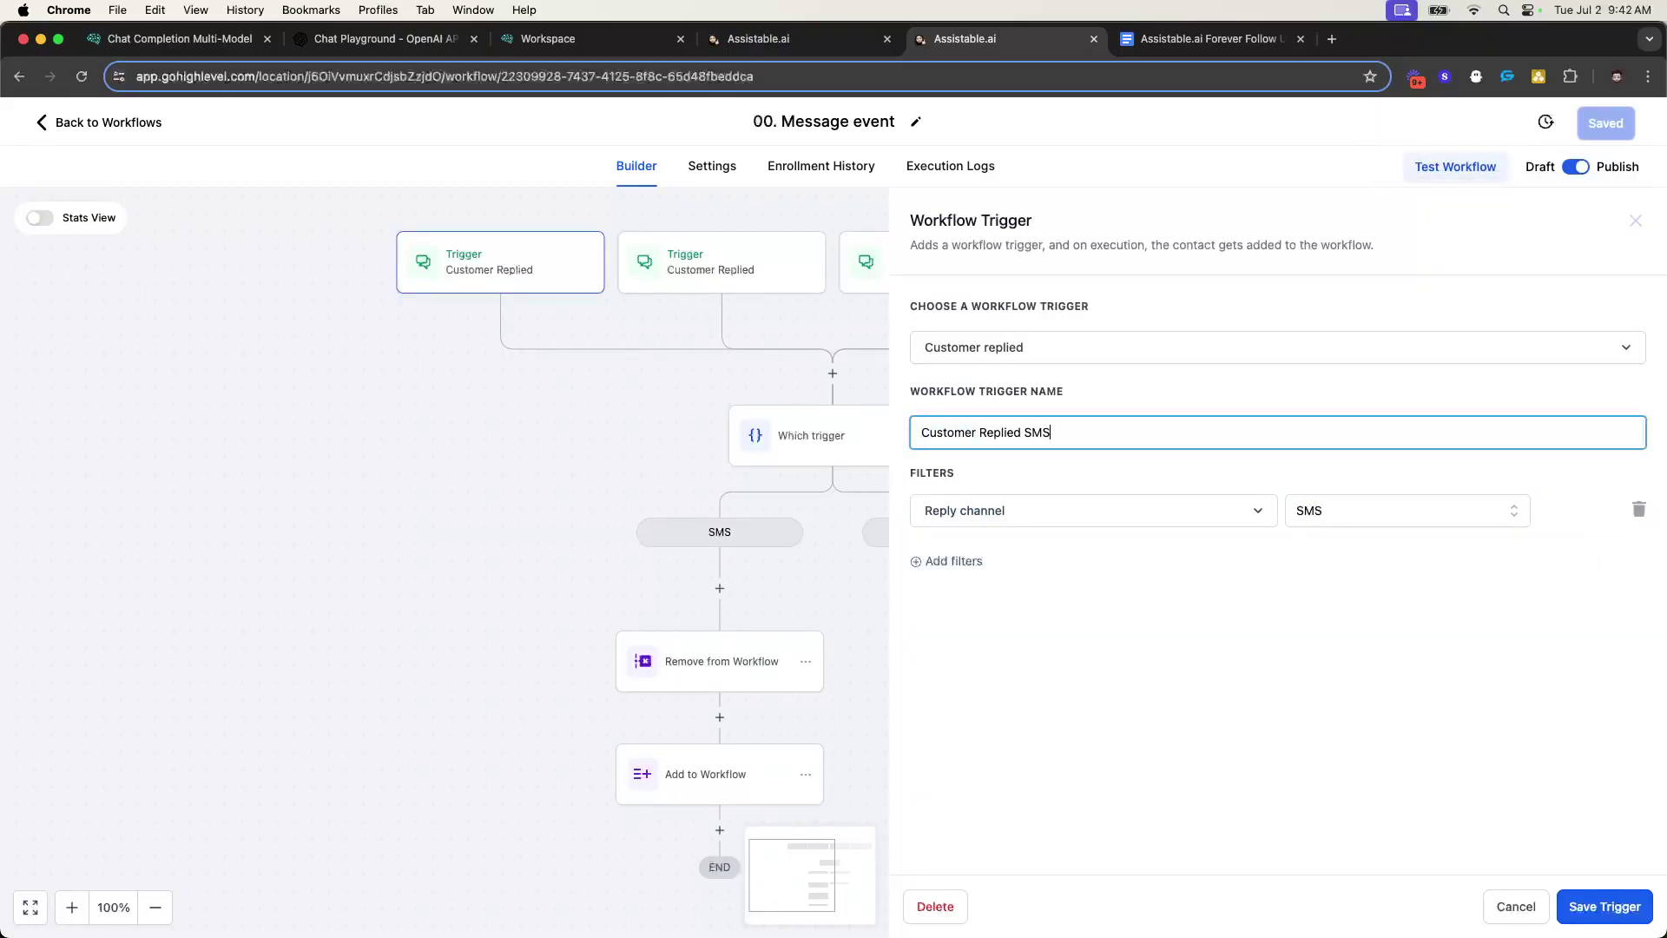
left_click(1590, 912)
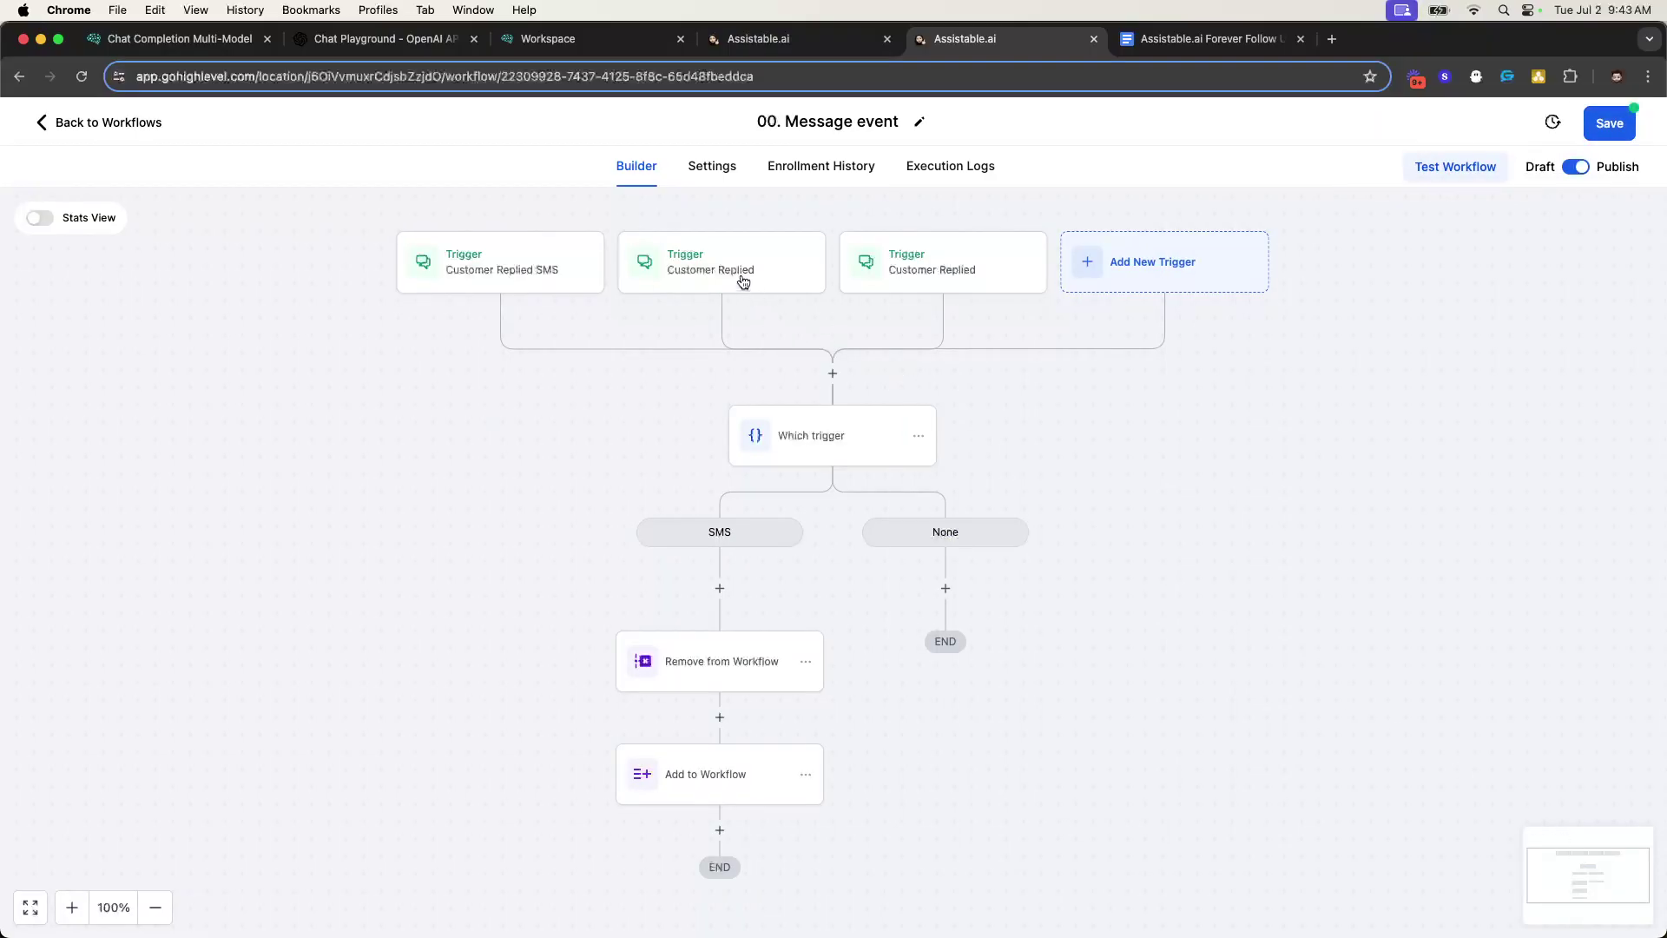
left_click(743, 279)
left_click(1075, 426)
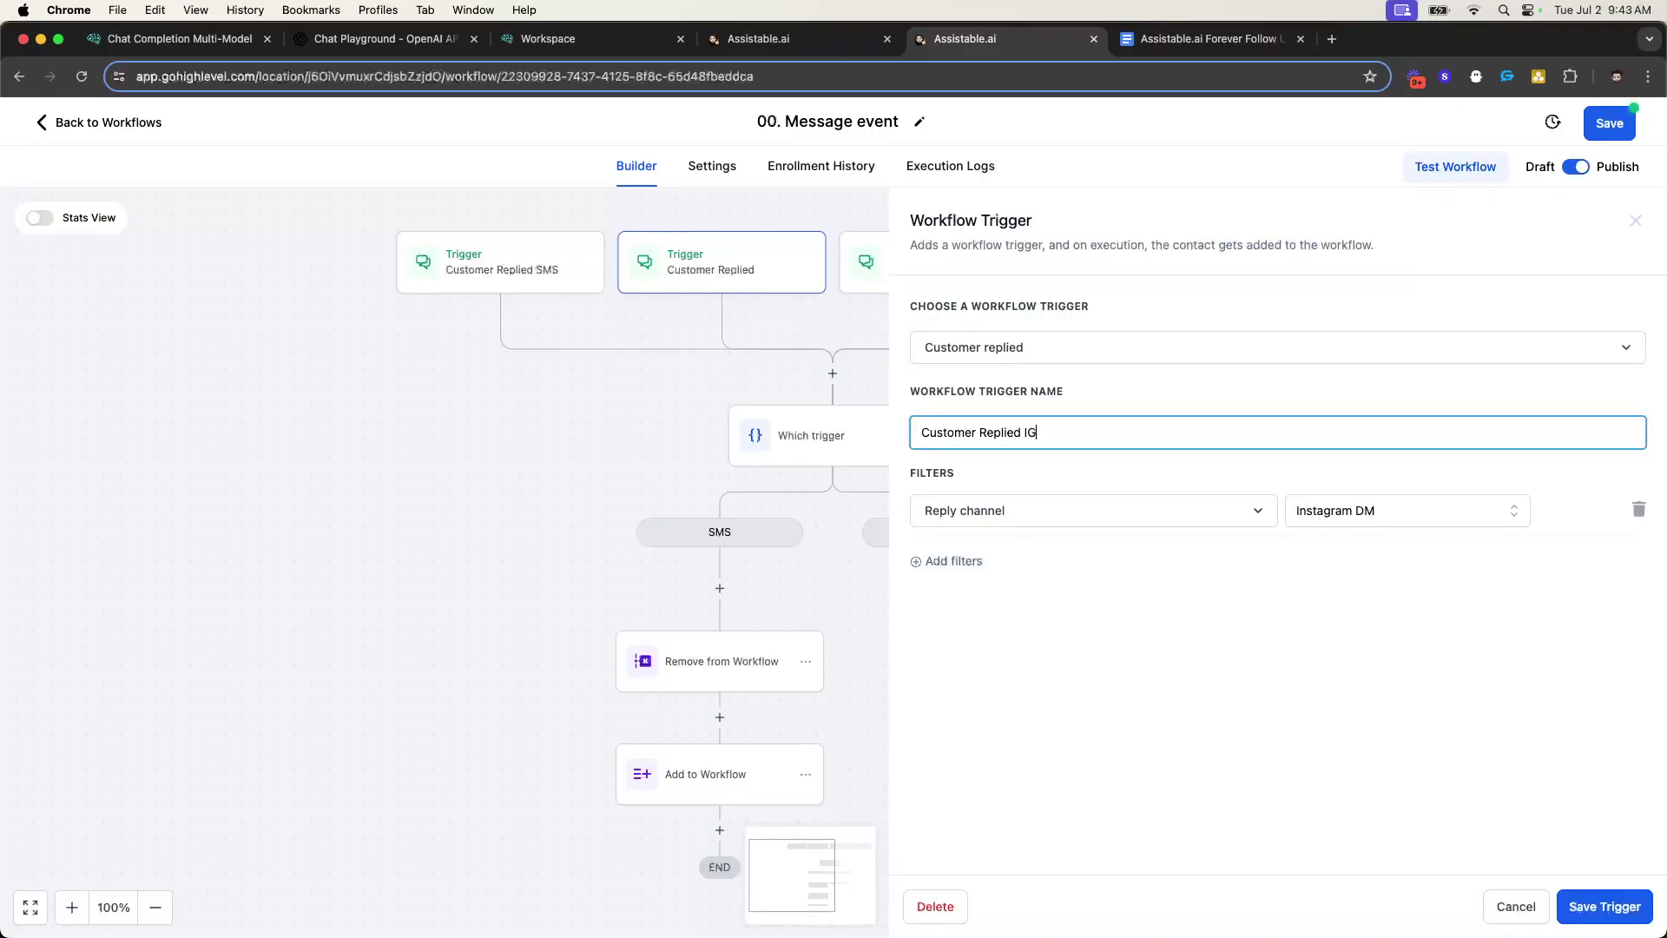
left_click(1574, 905)
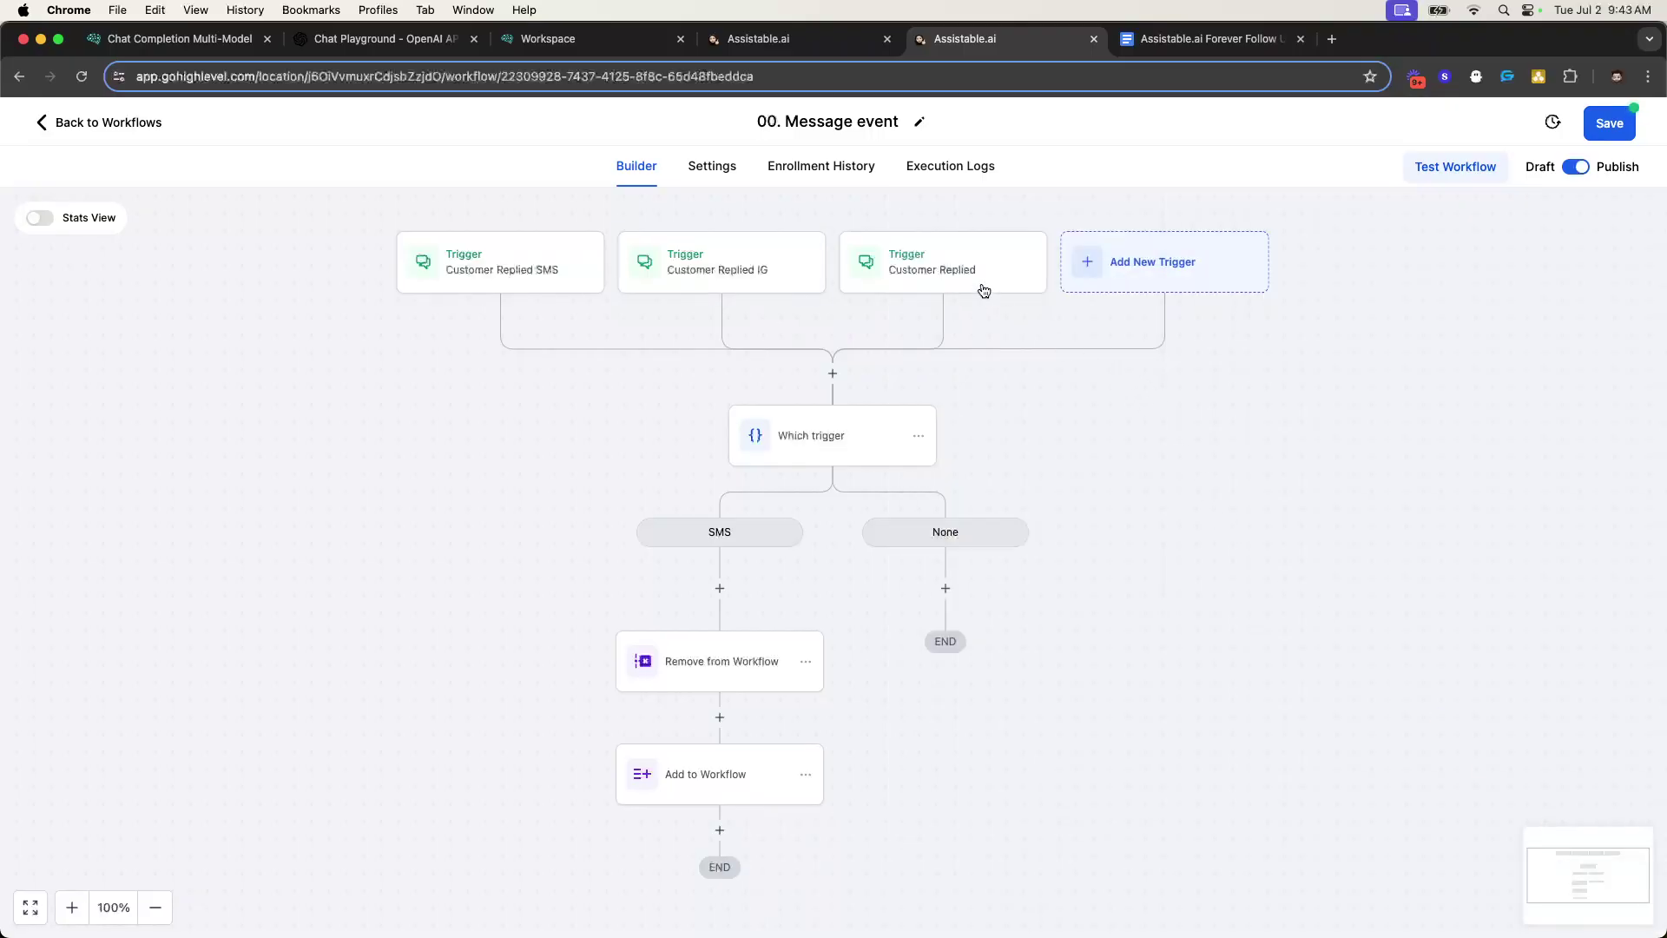
left_click(984, 282)
left_click(1056, 441)
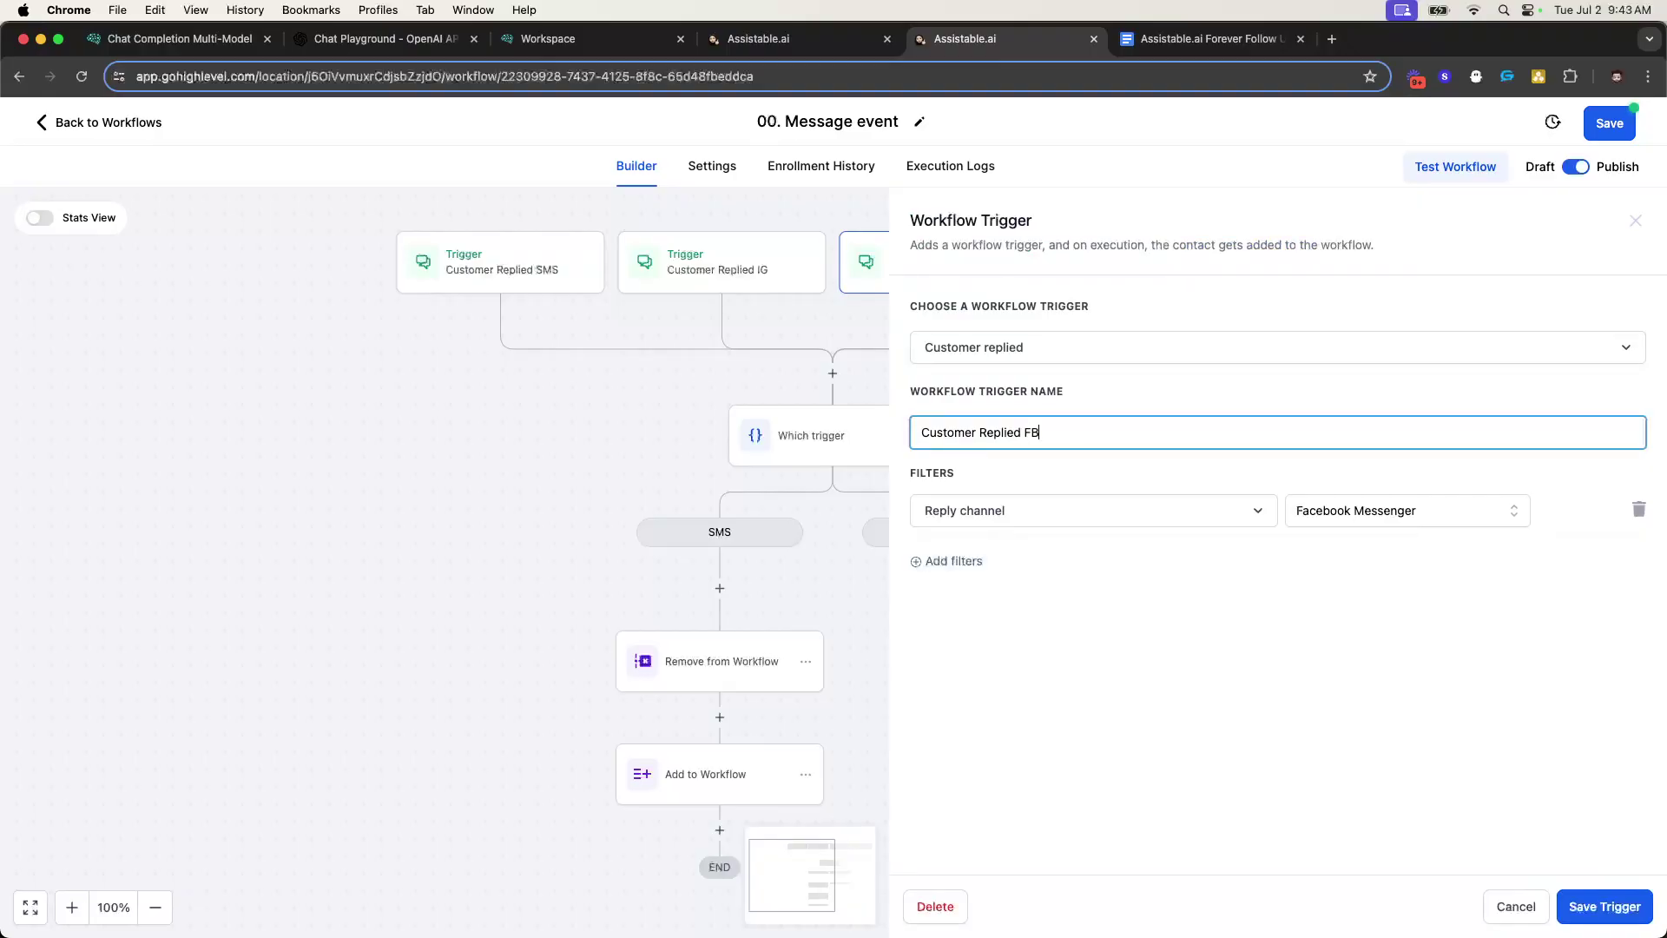
left_click(1605, 906)
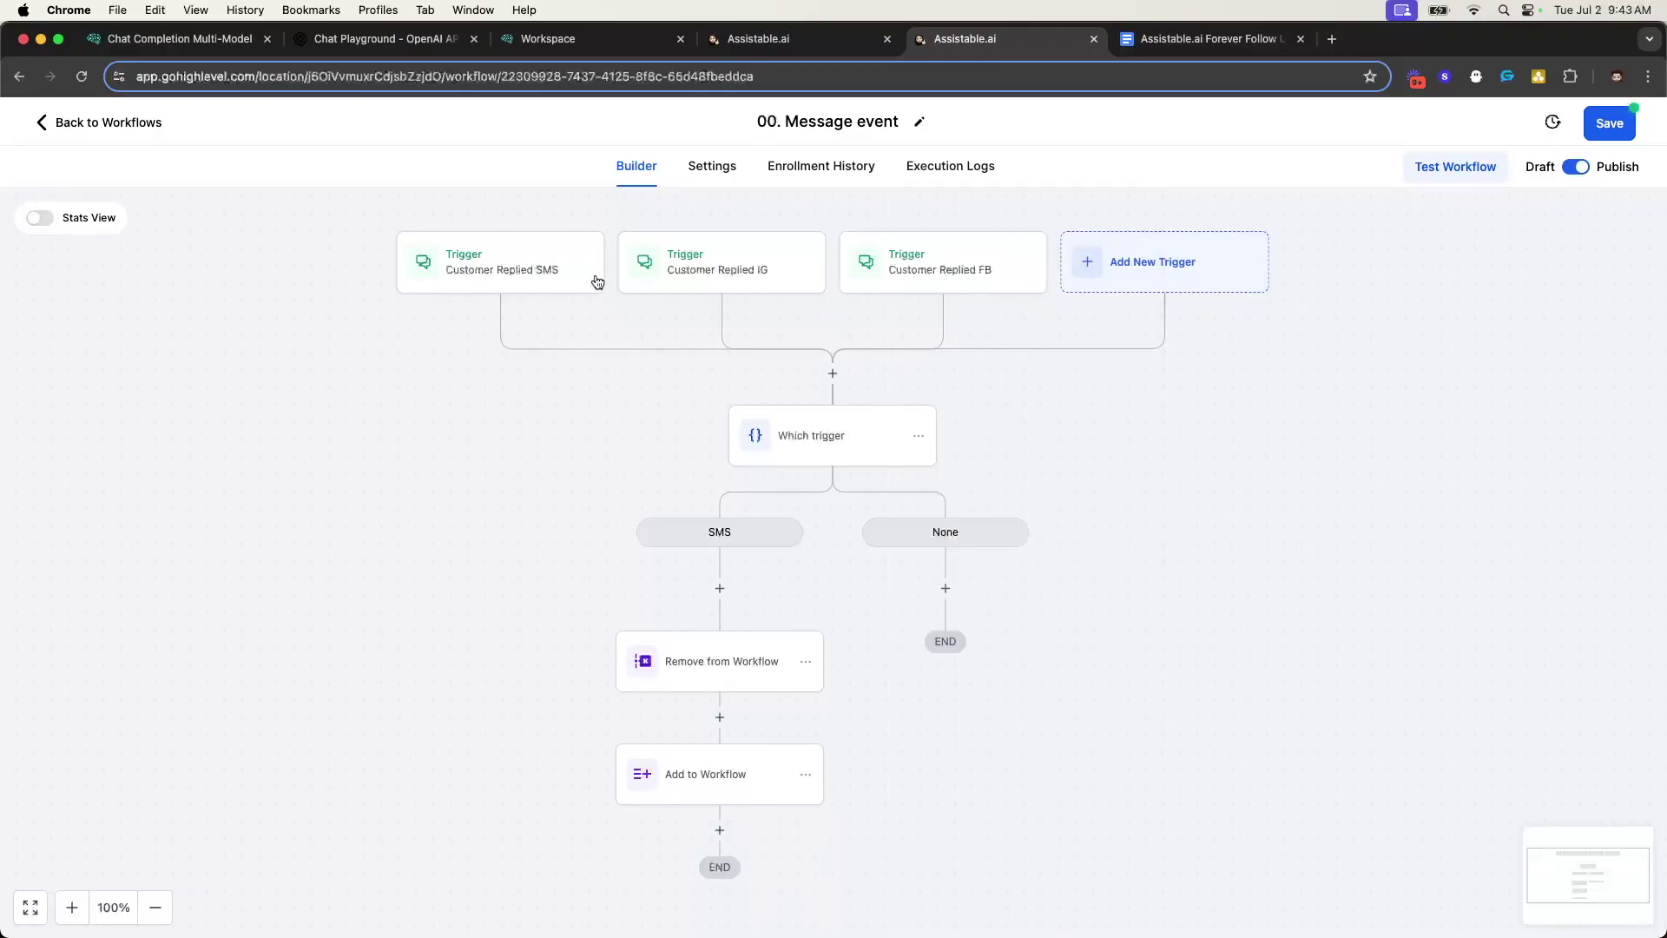
left_click(852, 431)
- Add an fb branch where Workflow Trigger Is Customer Replied FB
left_click(945, 643)
scroll(1117, 570, "down", 2)
double_click(994, 534)
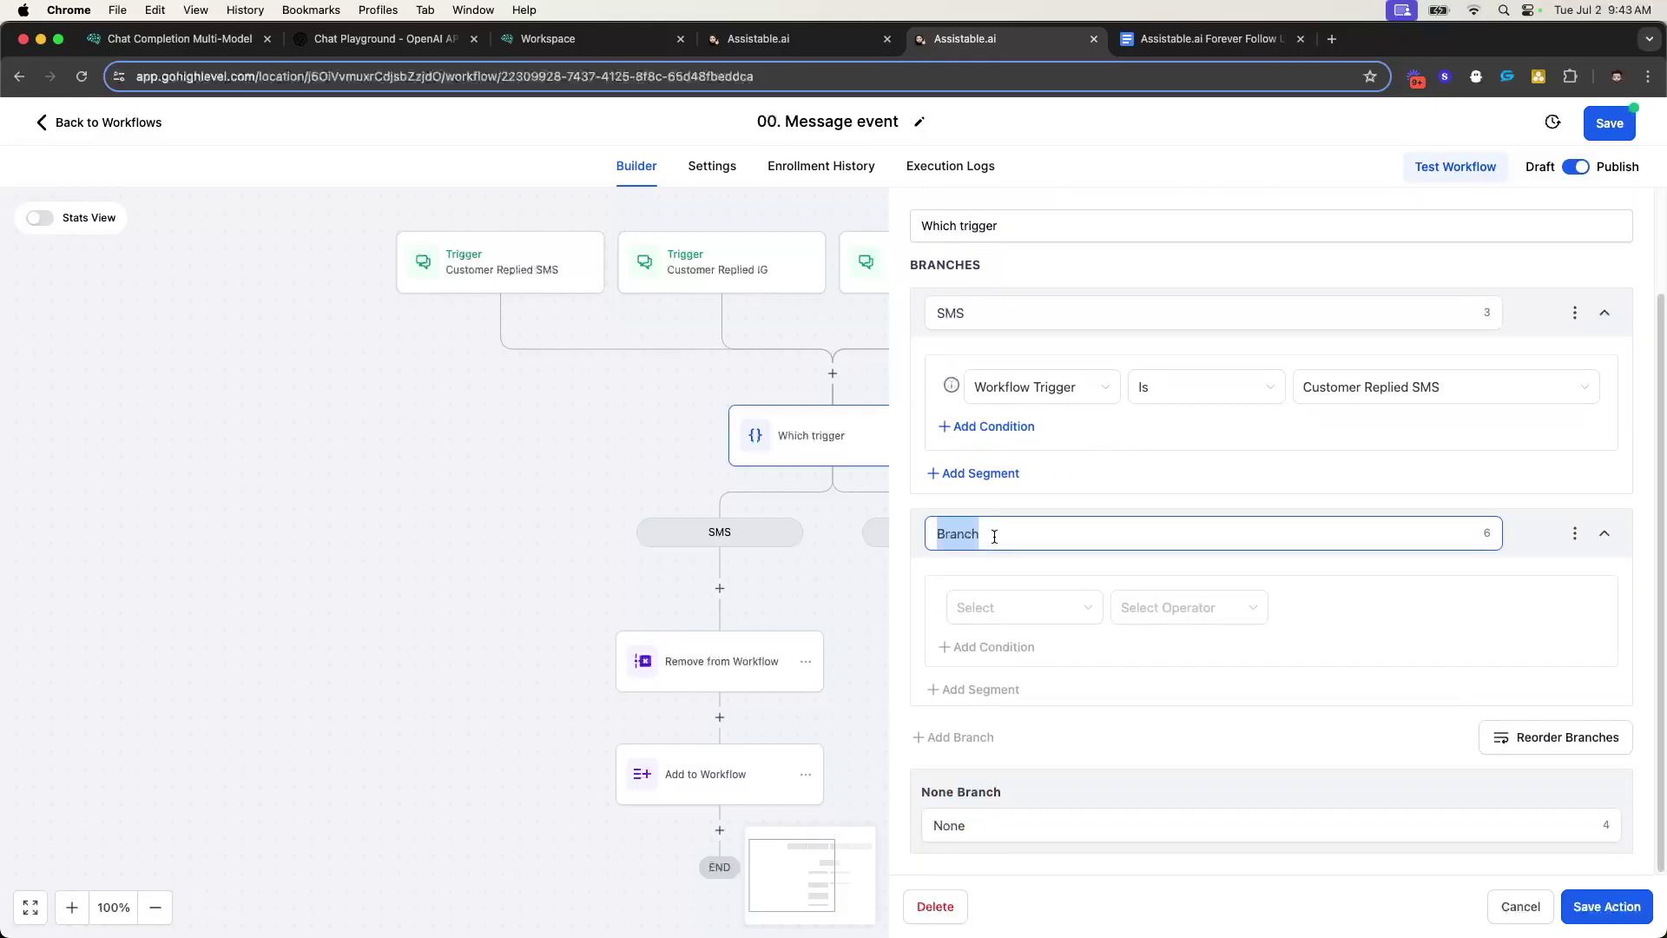
type("fb")
left_click(1077, 608)
left_click(1023, 737)
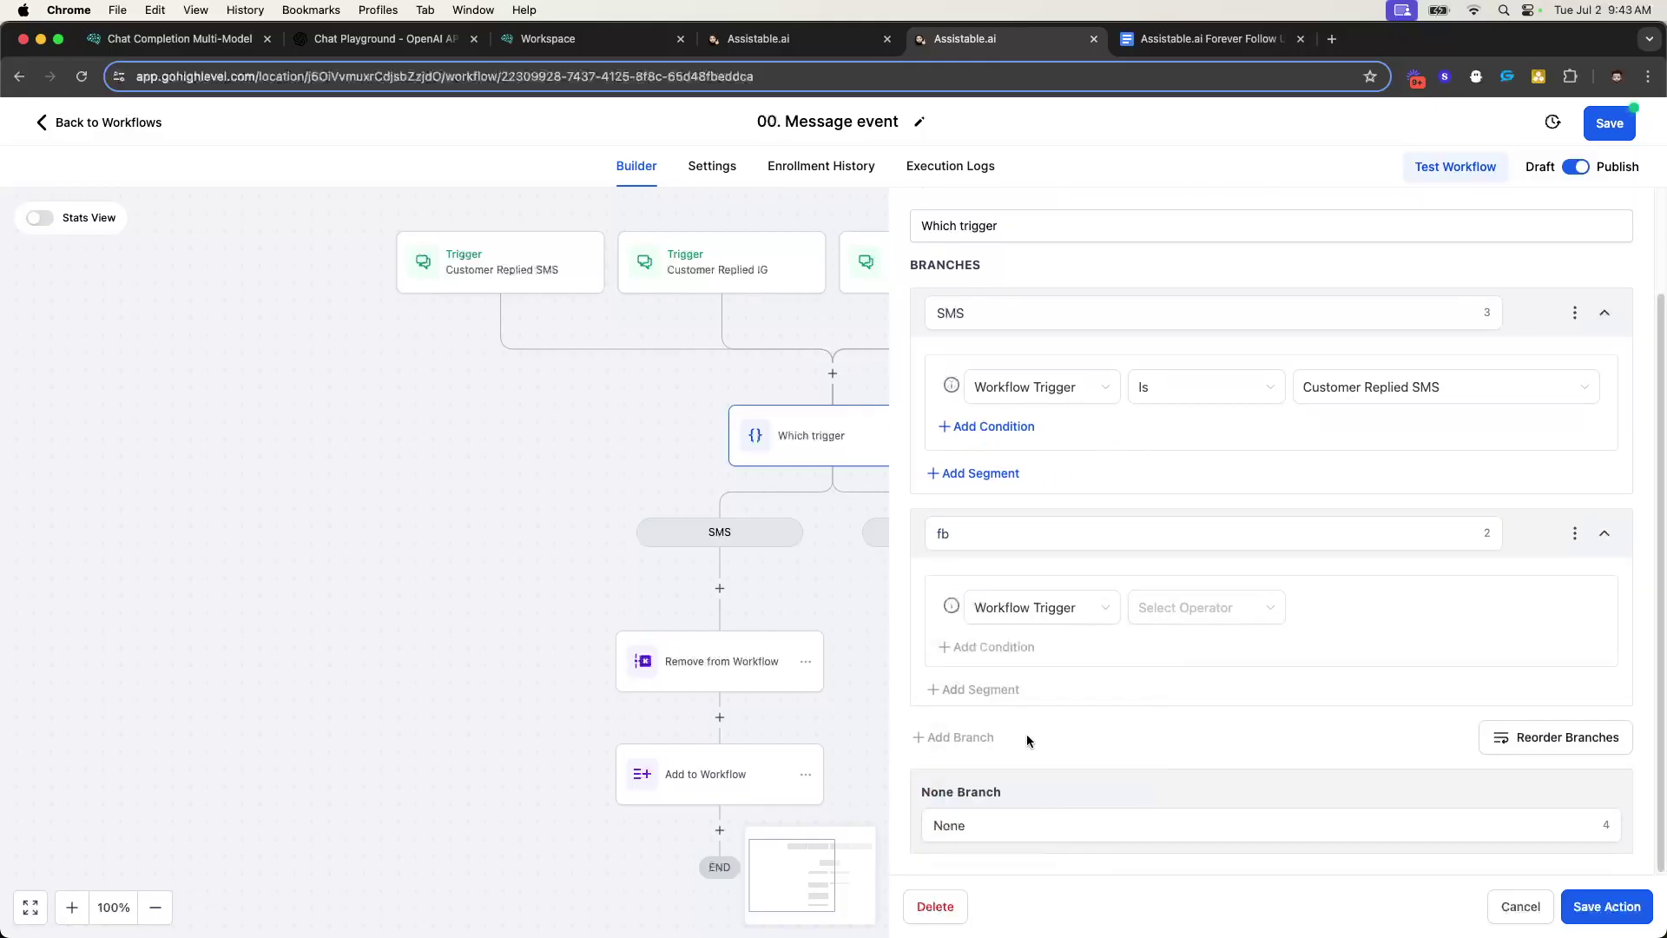
left_click(1194, 607)
left_click(1199, 643)
left_click(1354, 608)
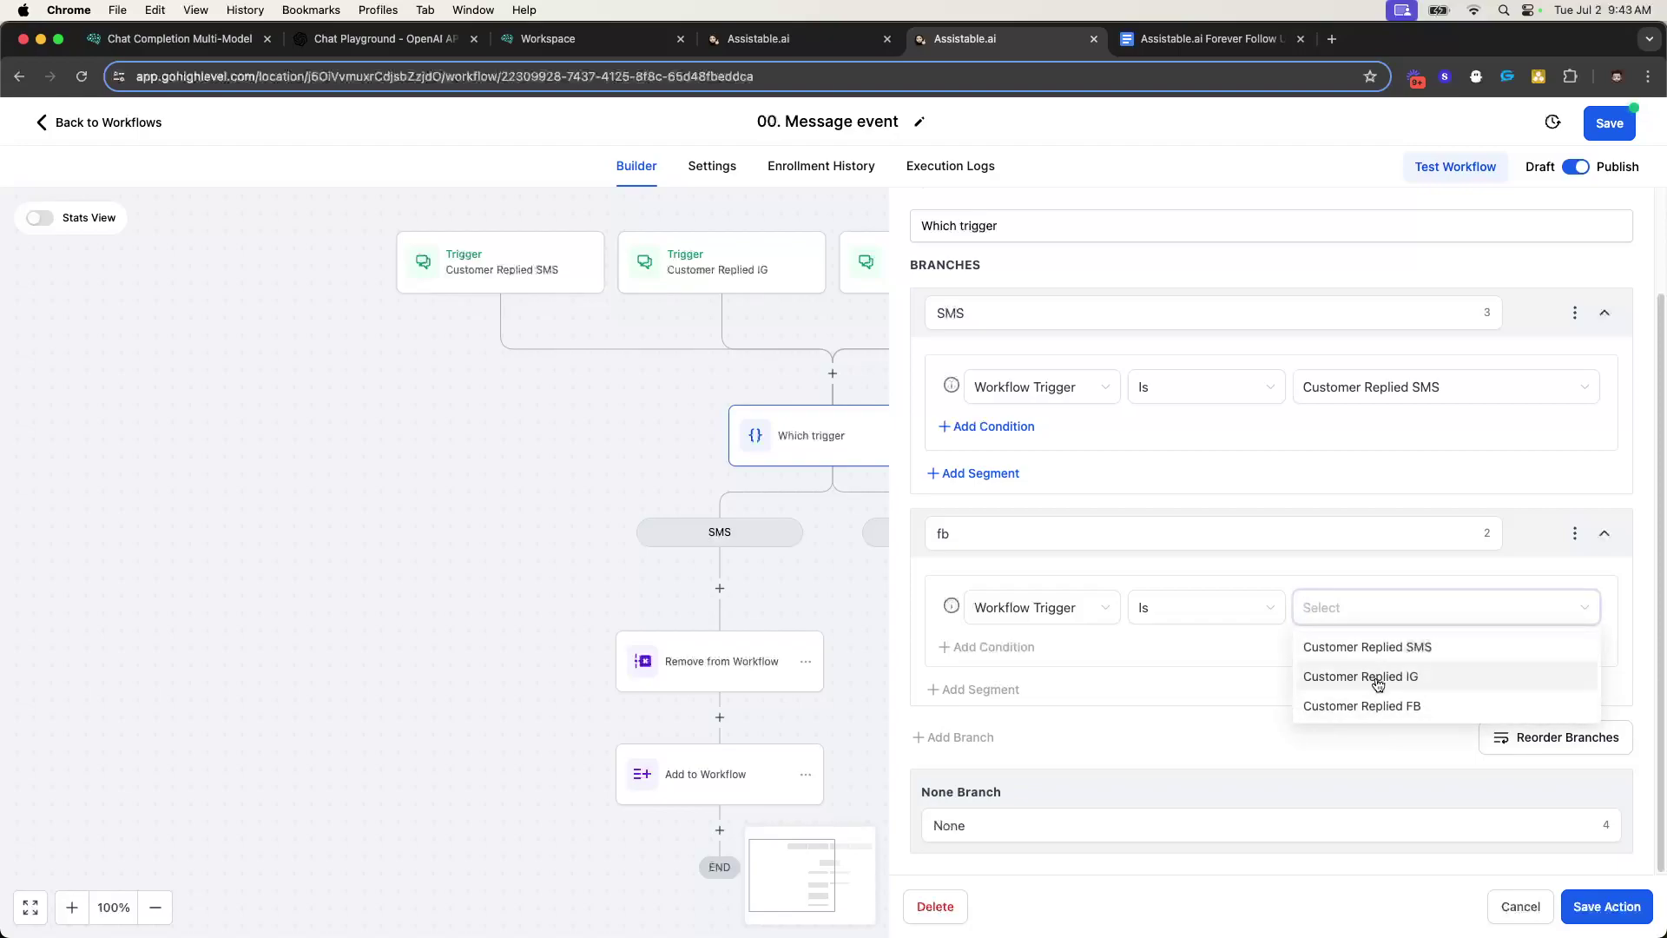
left_click(1361, 705)
- Add an ig branch where Workflow Trigger Is Customer Replied IG
left_click(973, 737)
scroll(1036, 703, "down", 2)
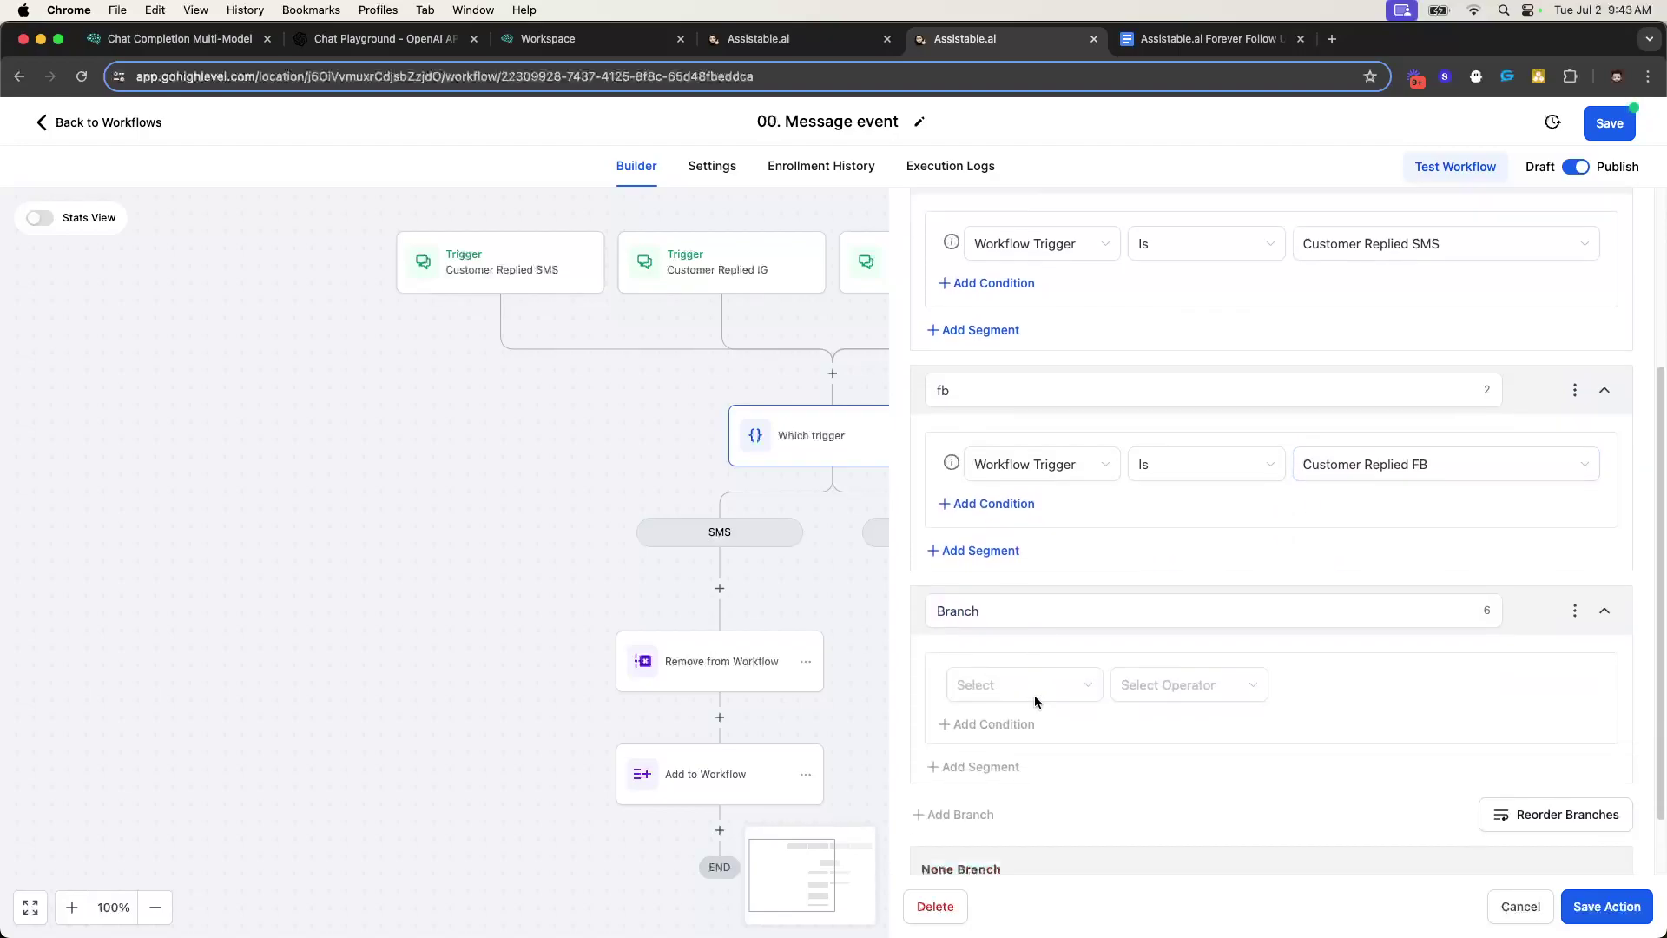
double_click(993, 543)
type("iu")
key("BackSpace")
type("g")
left_click(1007, 607)
left_click(1021, 735)
left_click(1184, 646)
left_click(1373, 618)
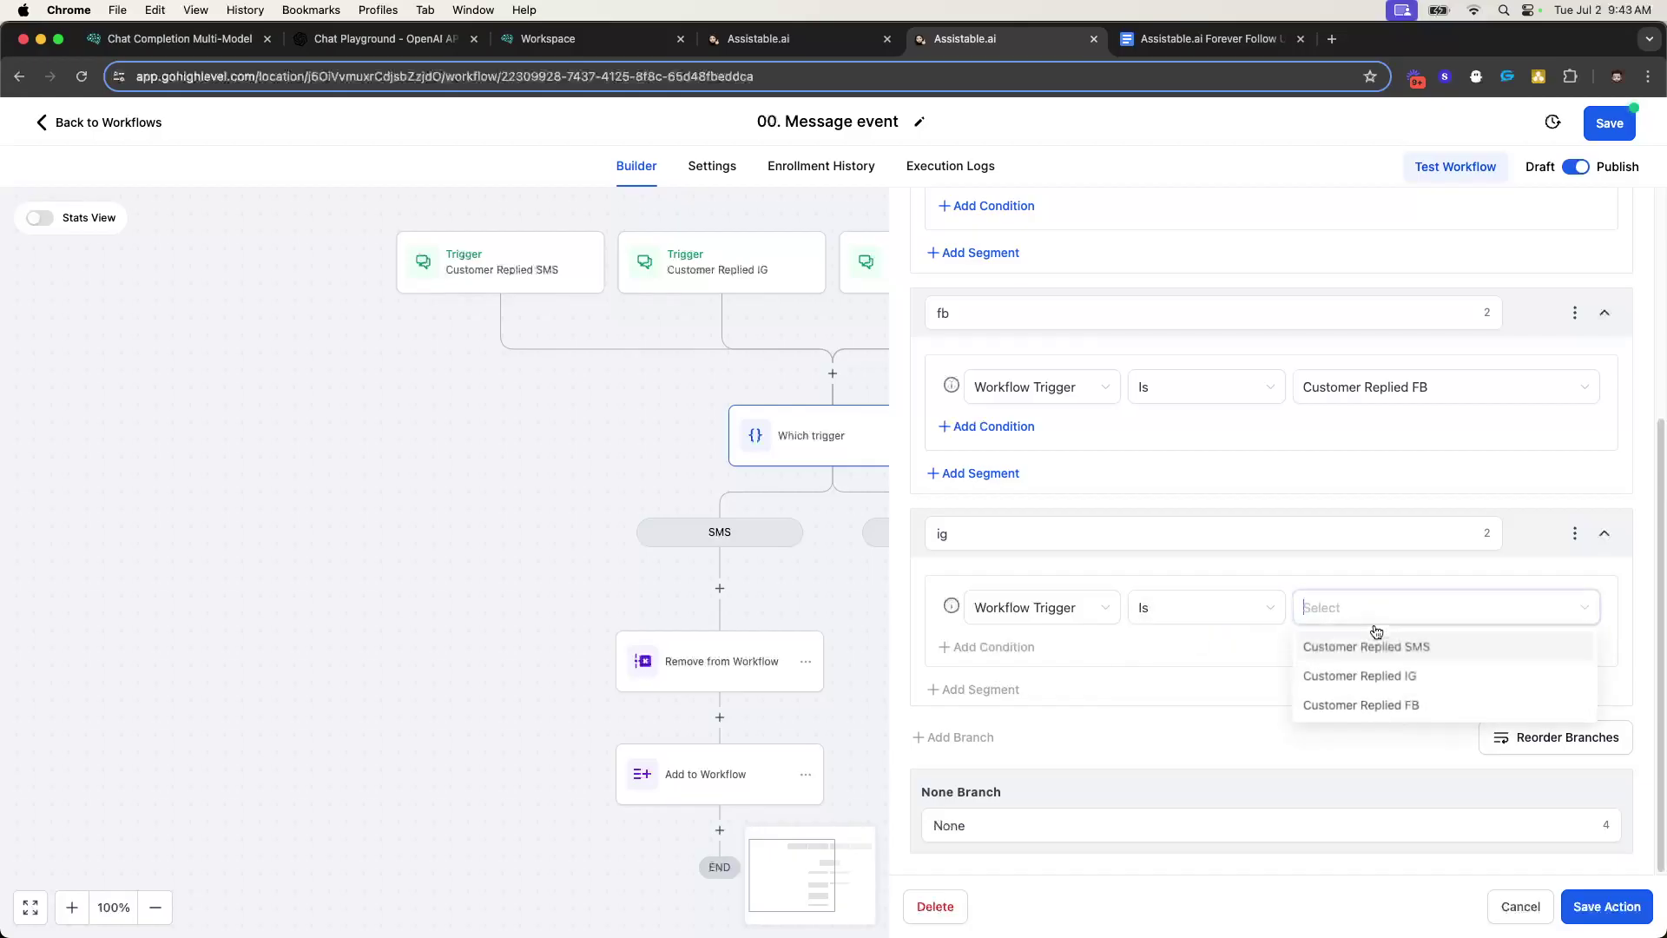
left_click(1388, 676)
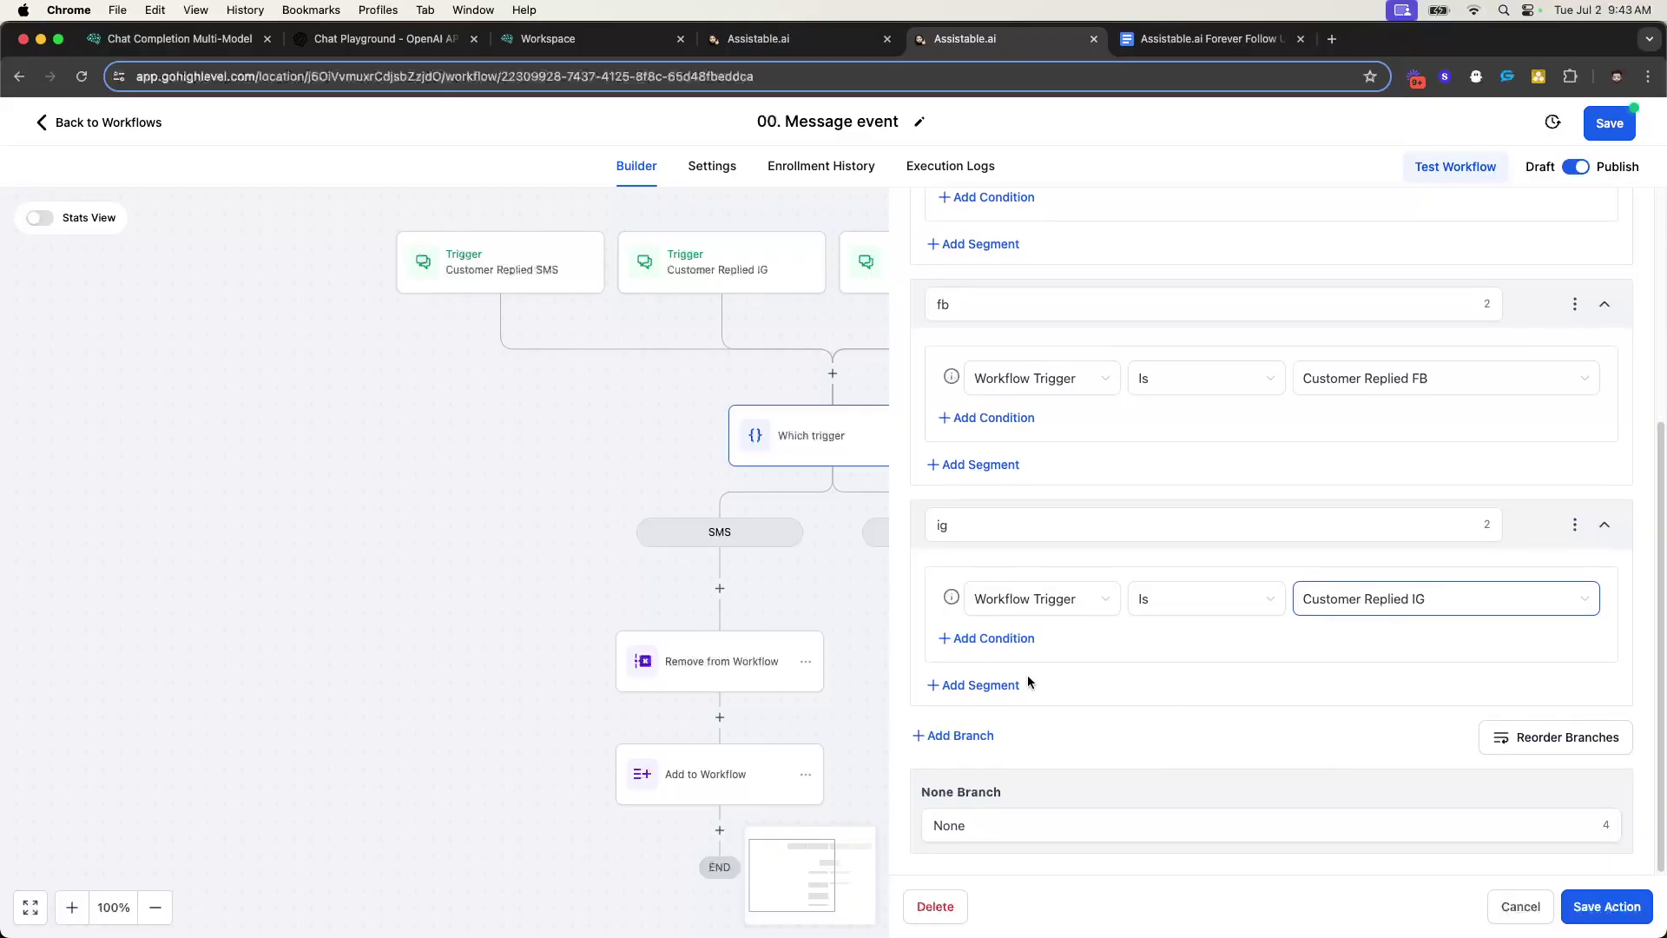
- Save the Which trigger condition and open the SMS branch's first action options
left_click(967, 817)
left_click(1582, 908)
left_click(578, 666)
- Move the SMS branch's Remove from Workflow and Add to Workflow actions into the None branch
mouse_move(643, 763)
left_click(738, 732)
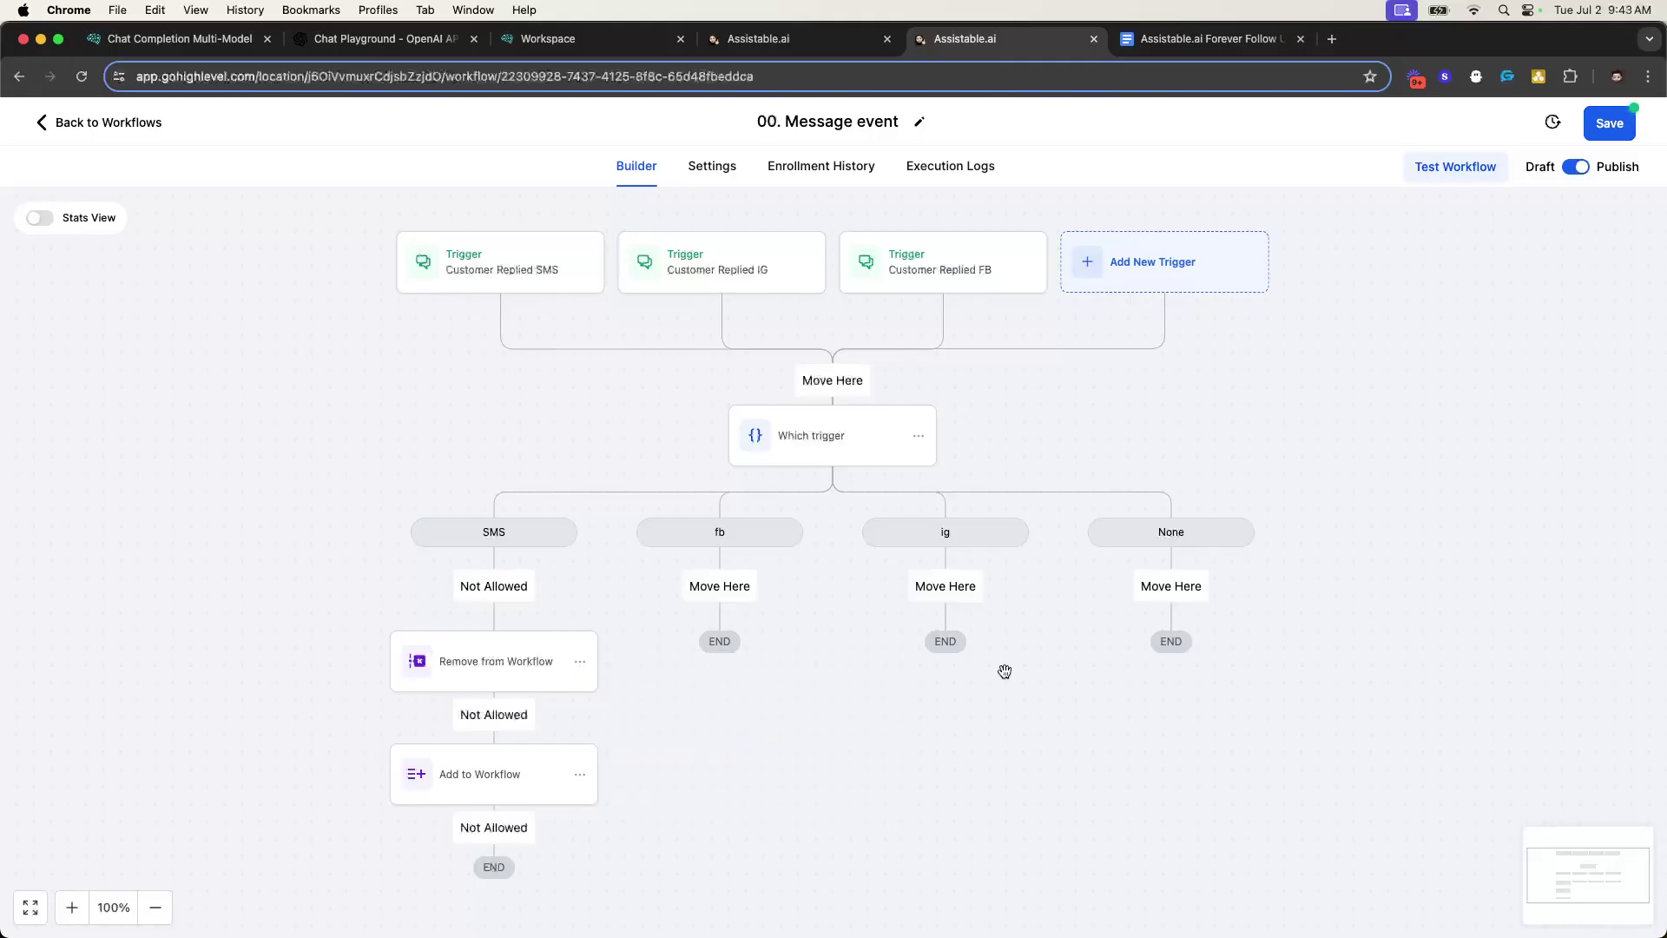
left_click(1193, 594)
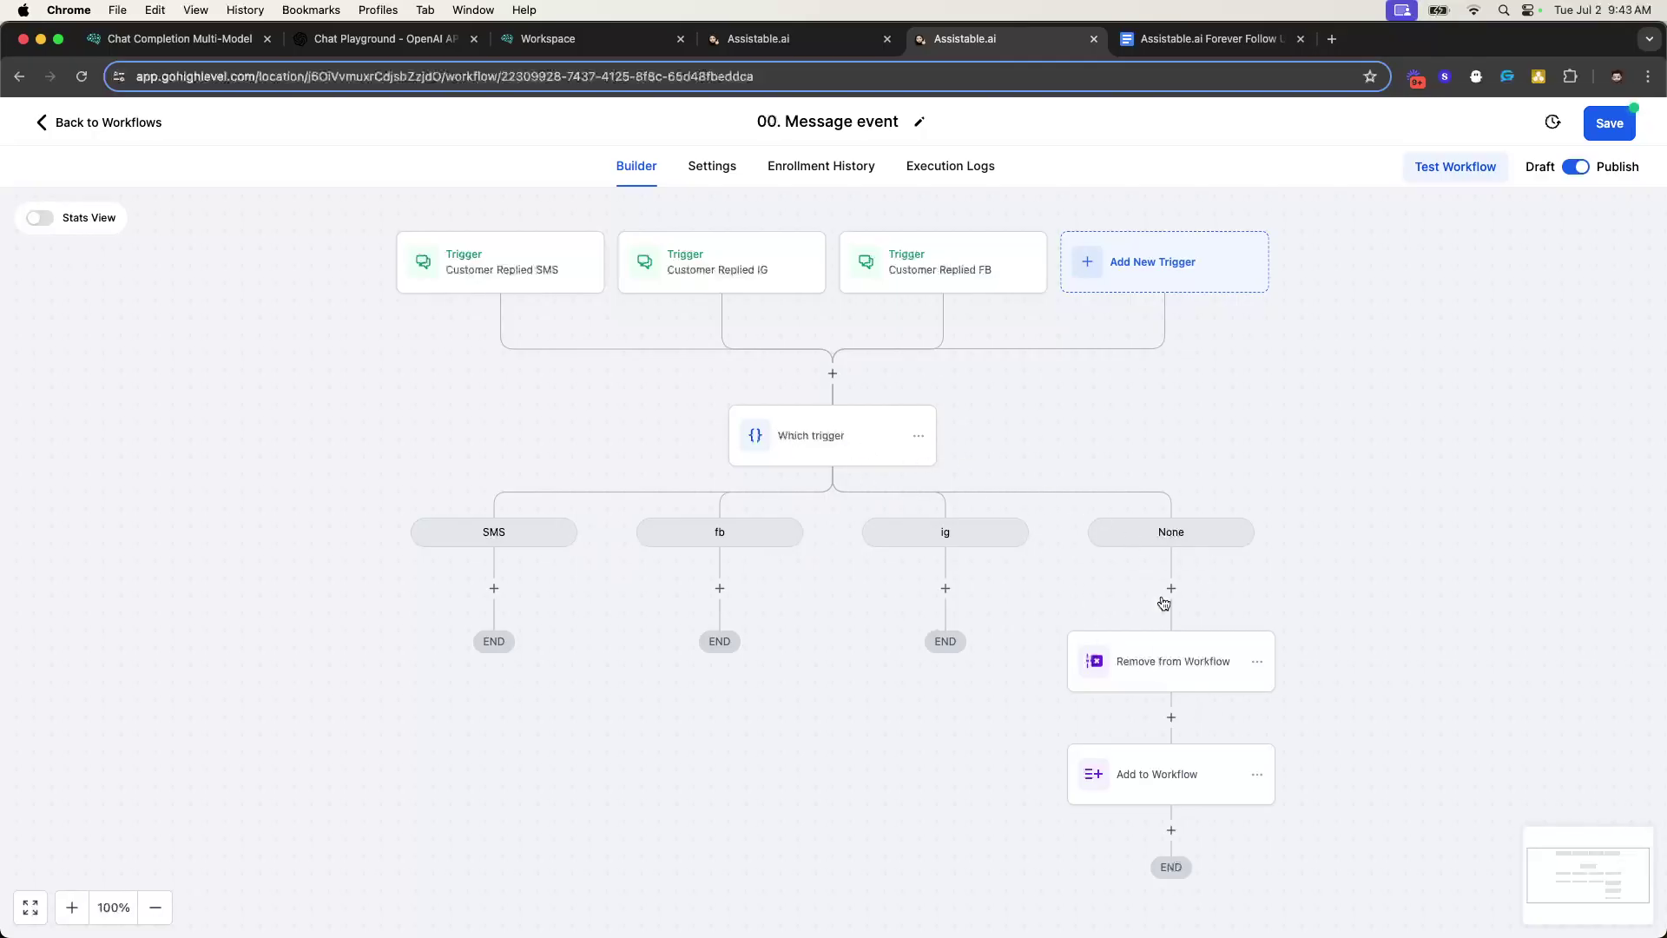
- Rename the Which trigger's None branch to Catch all and save the condition
left_click(823, 446)
scroll(1111, 787, "down", 5)
double_click(1003, 821)
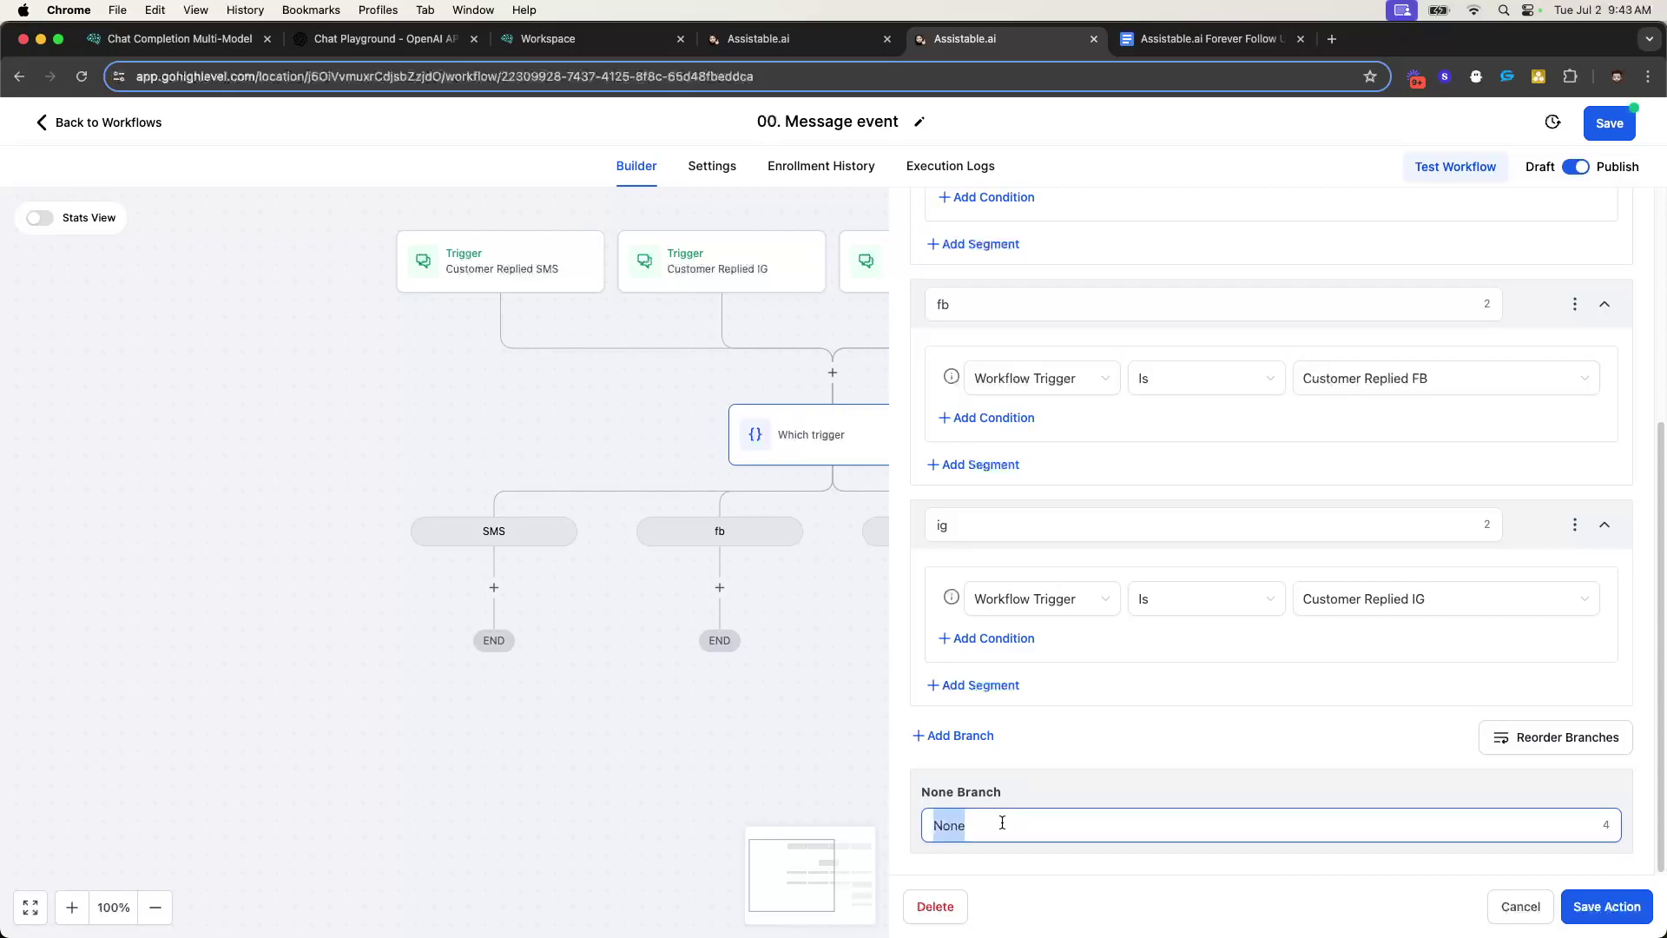
type("Catch all")
left_click(1580, 909)
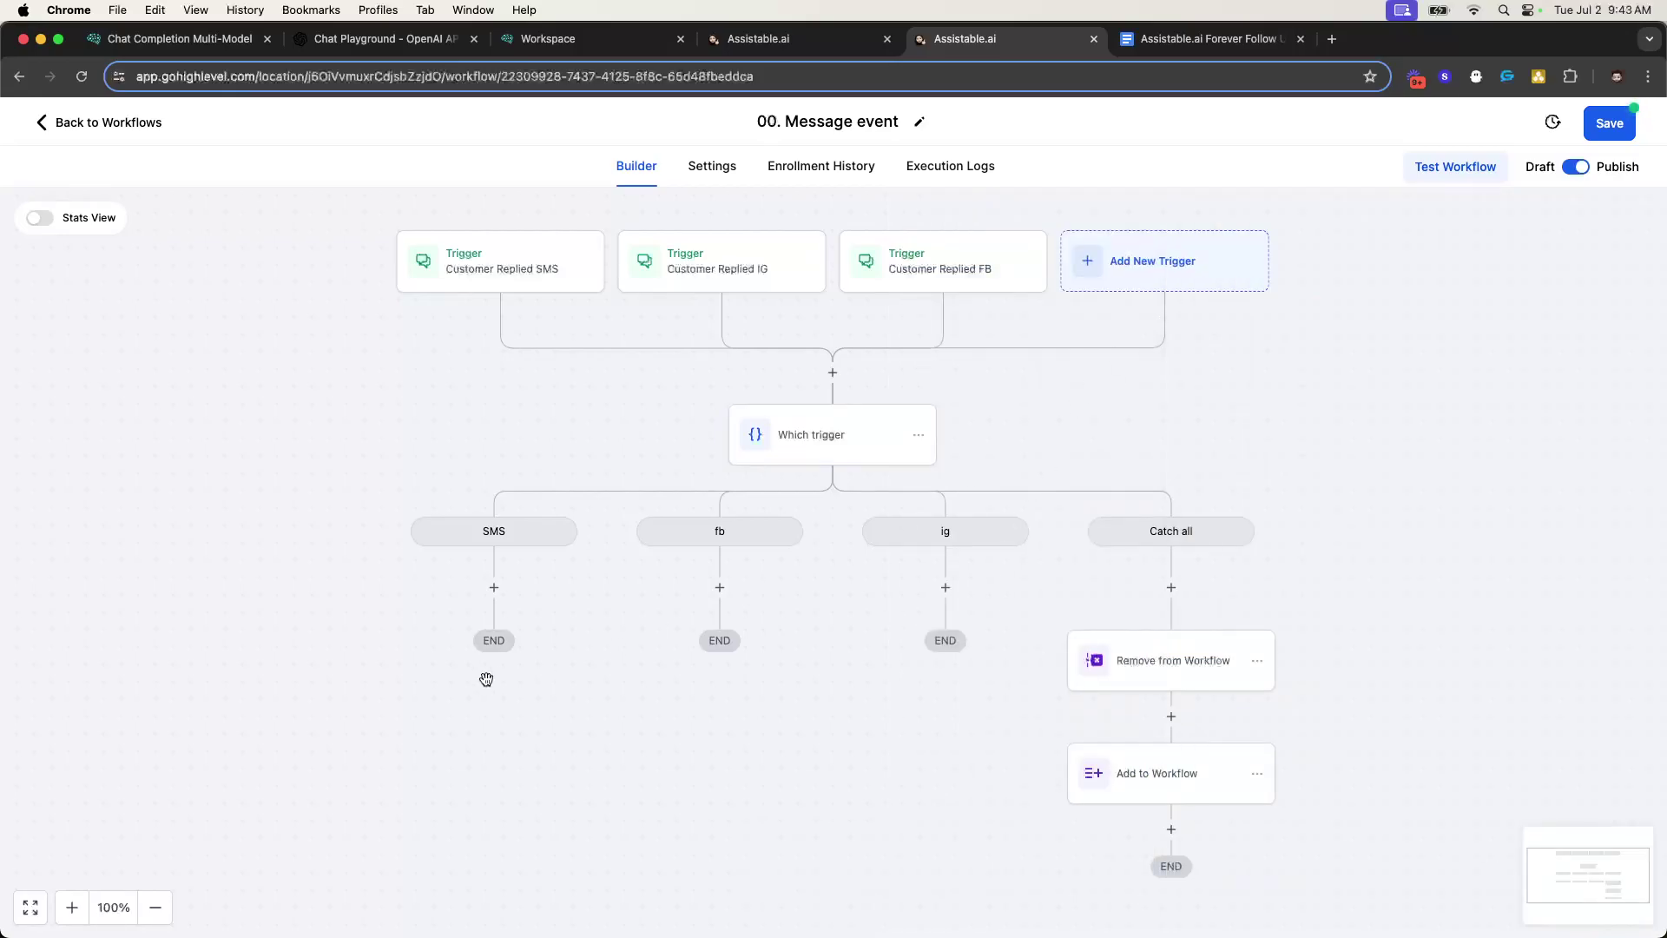
- Add an Update Contact Field action under SMS setting Chat Widget Collect Industry to SMS
left_click(498, 588)
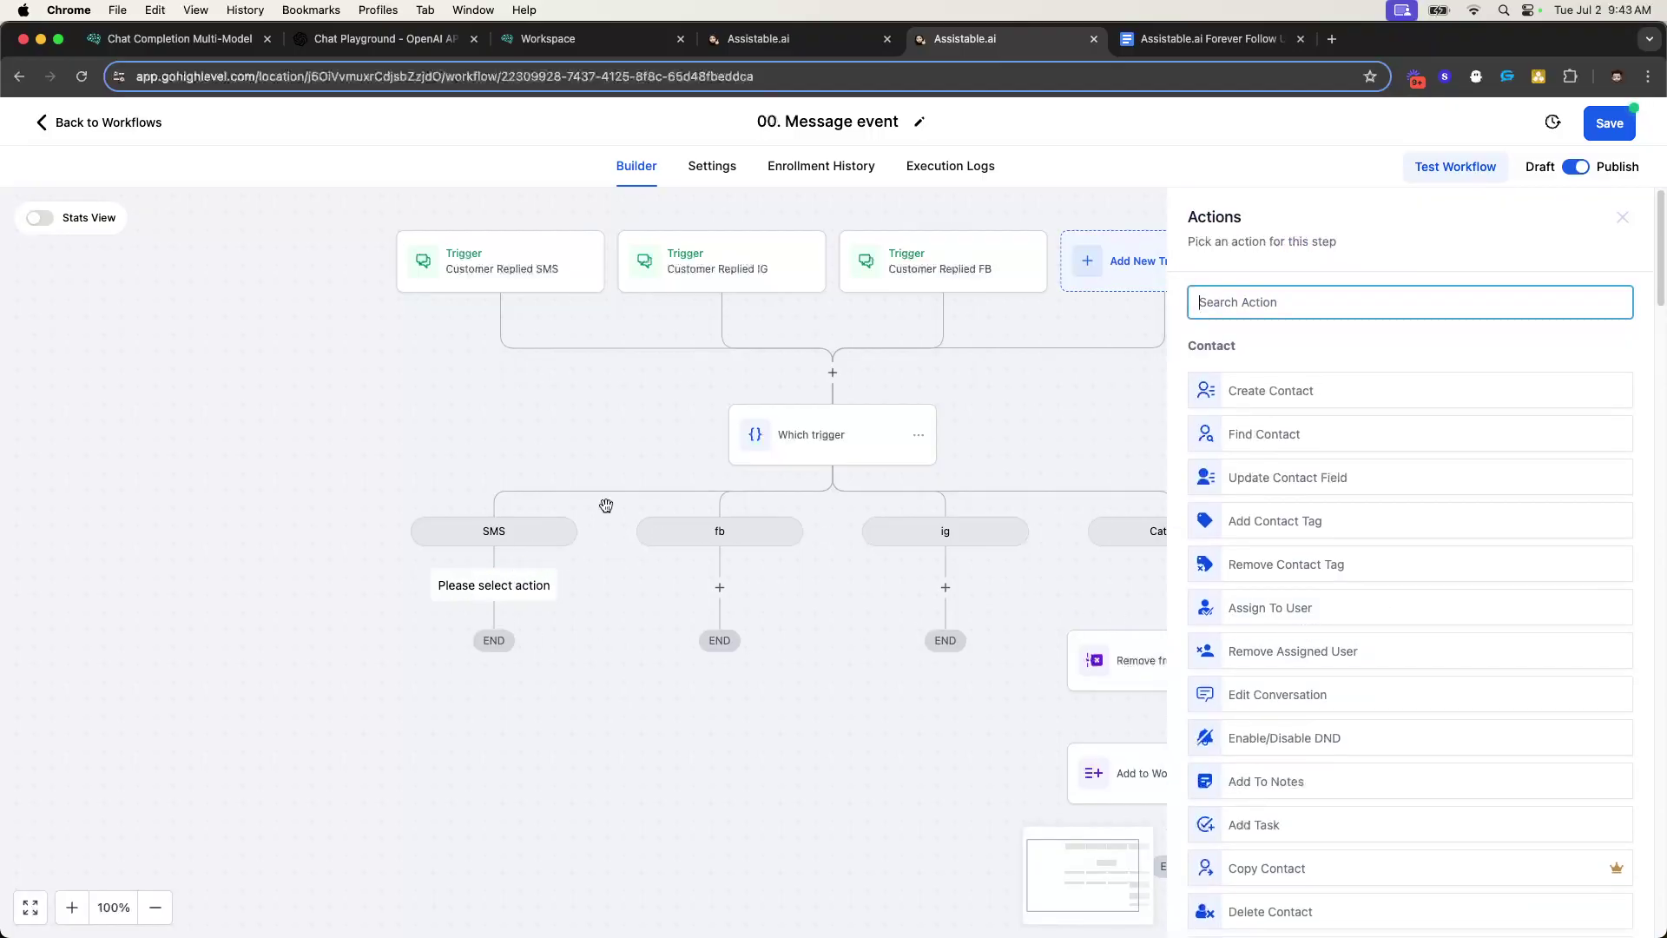
left_click(1279, 486)
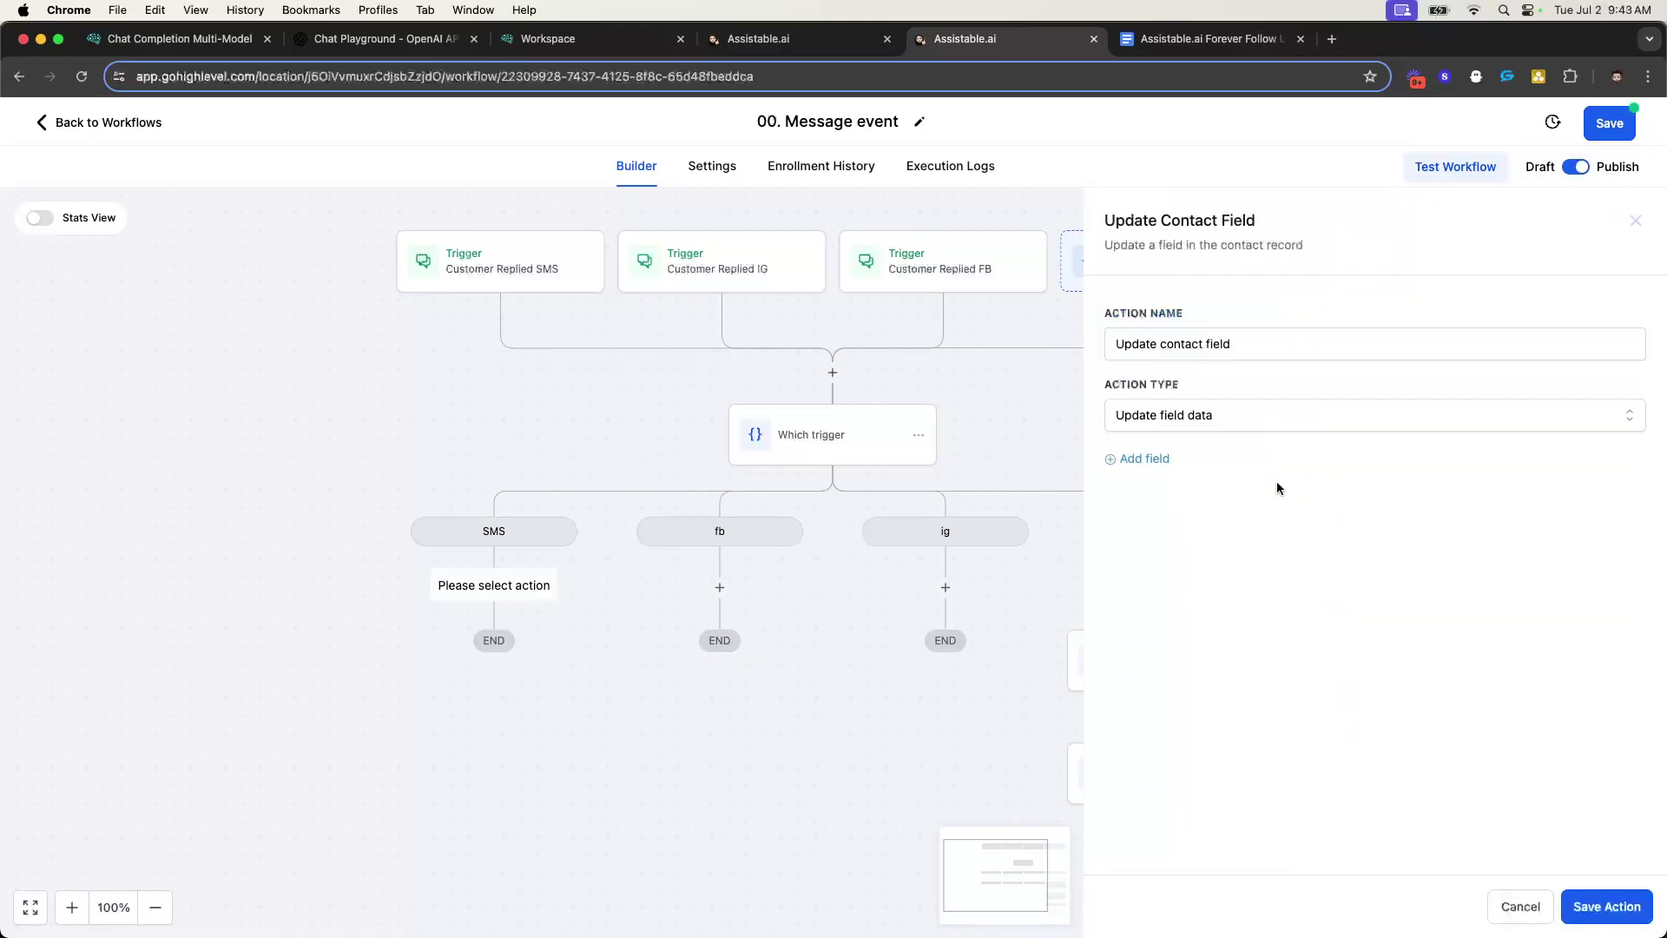
left_click(1191, 507)
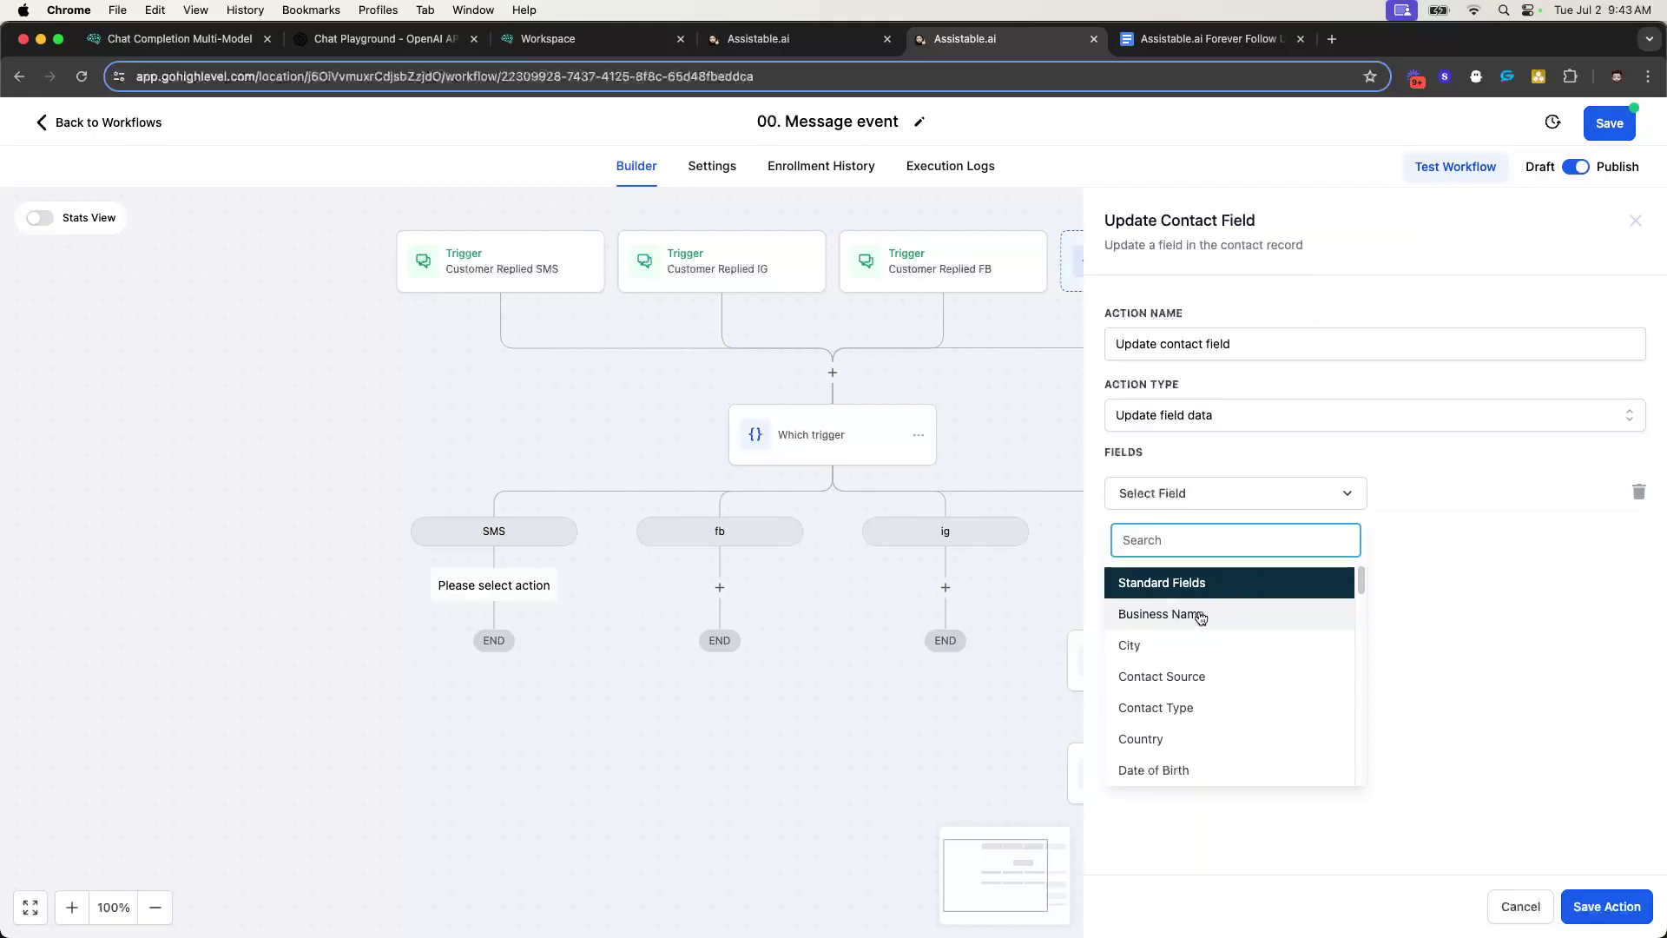
scroll(1181, 643, "down", 8)
scroll(1199, 659, "down", 3)
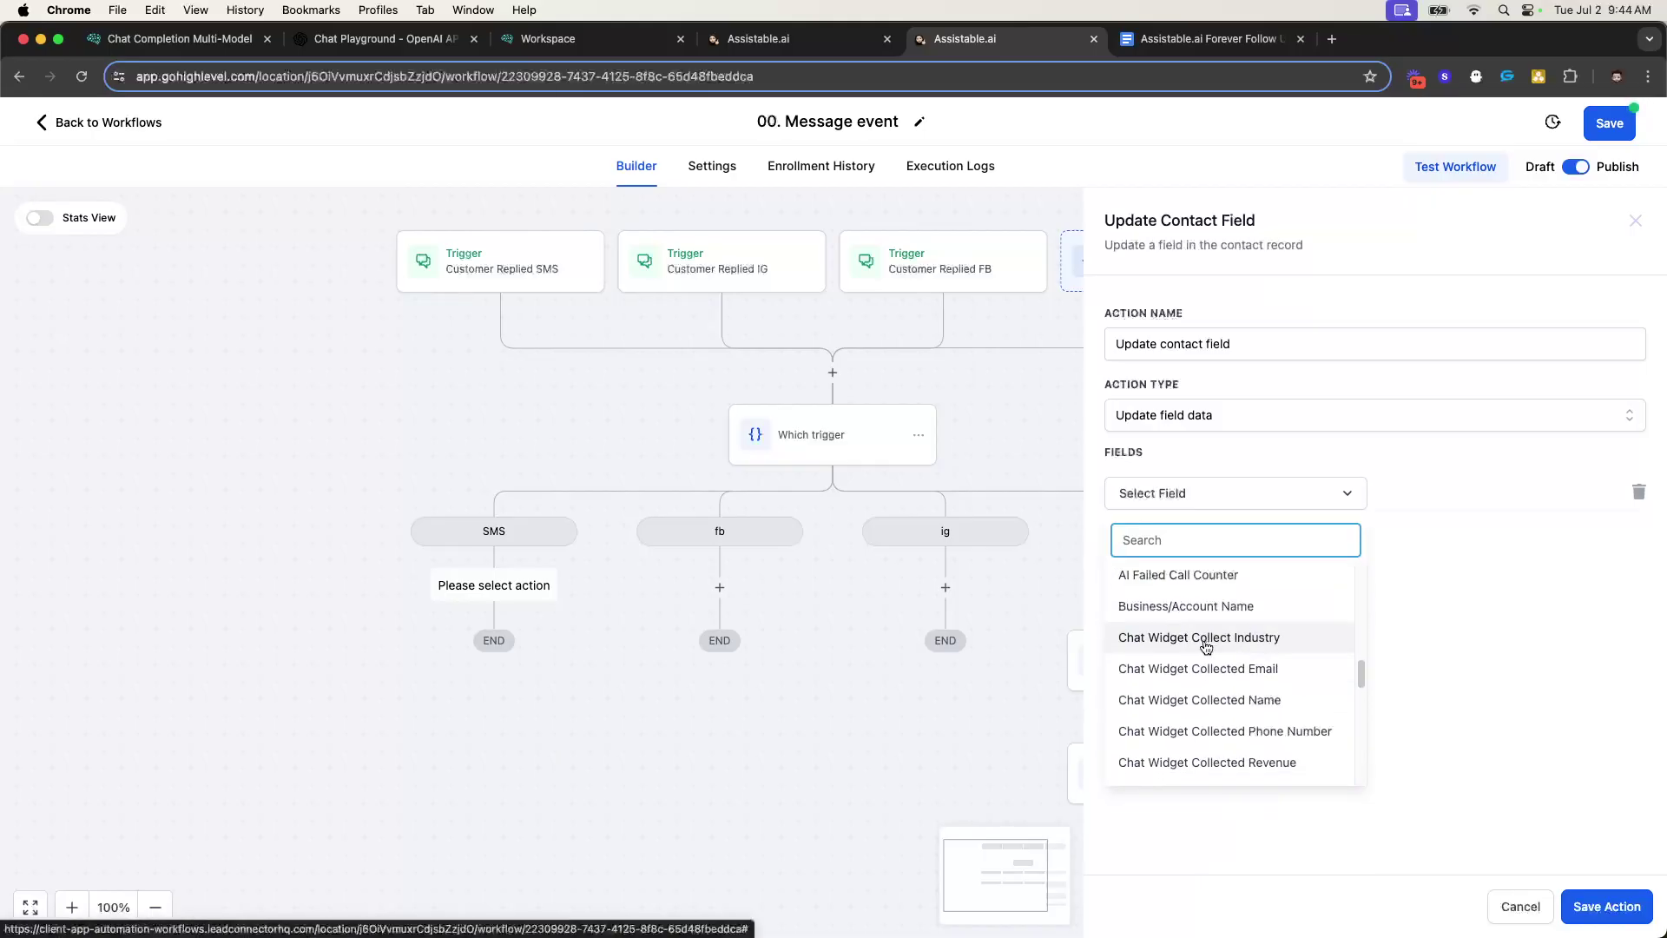
left_click(1205, 646)
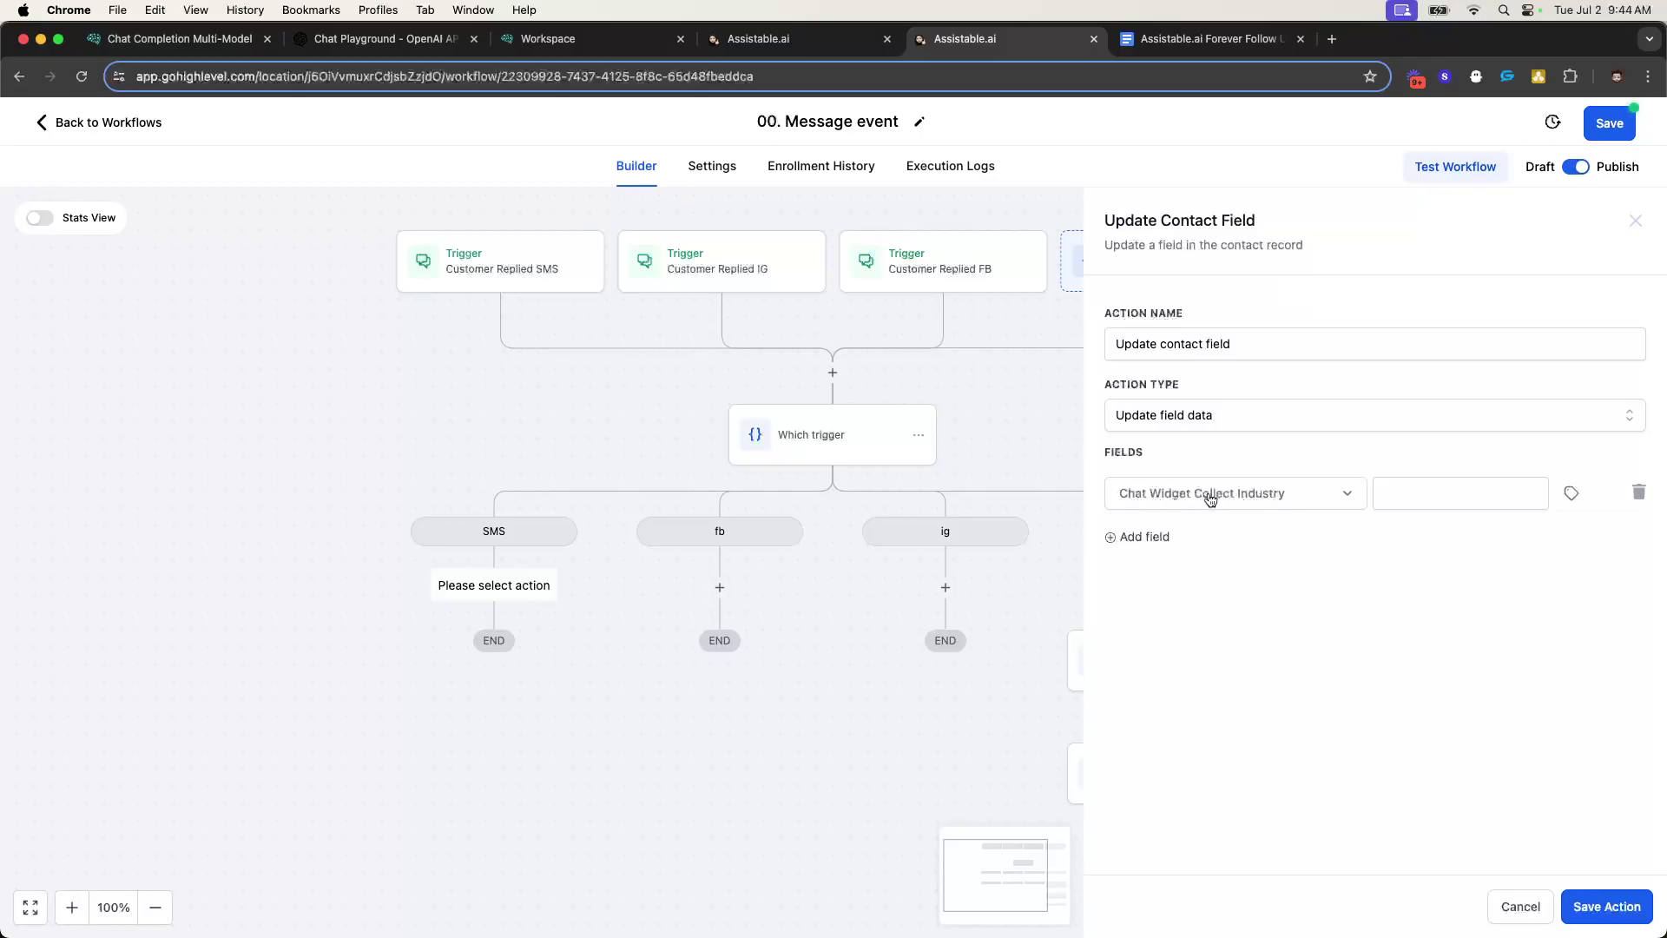
left_click(1387, 496)
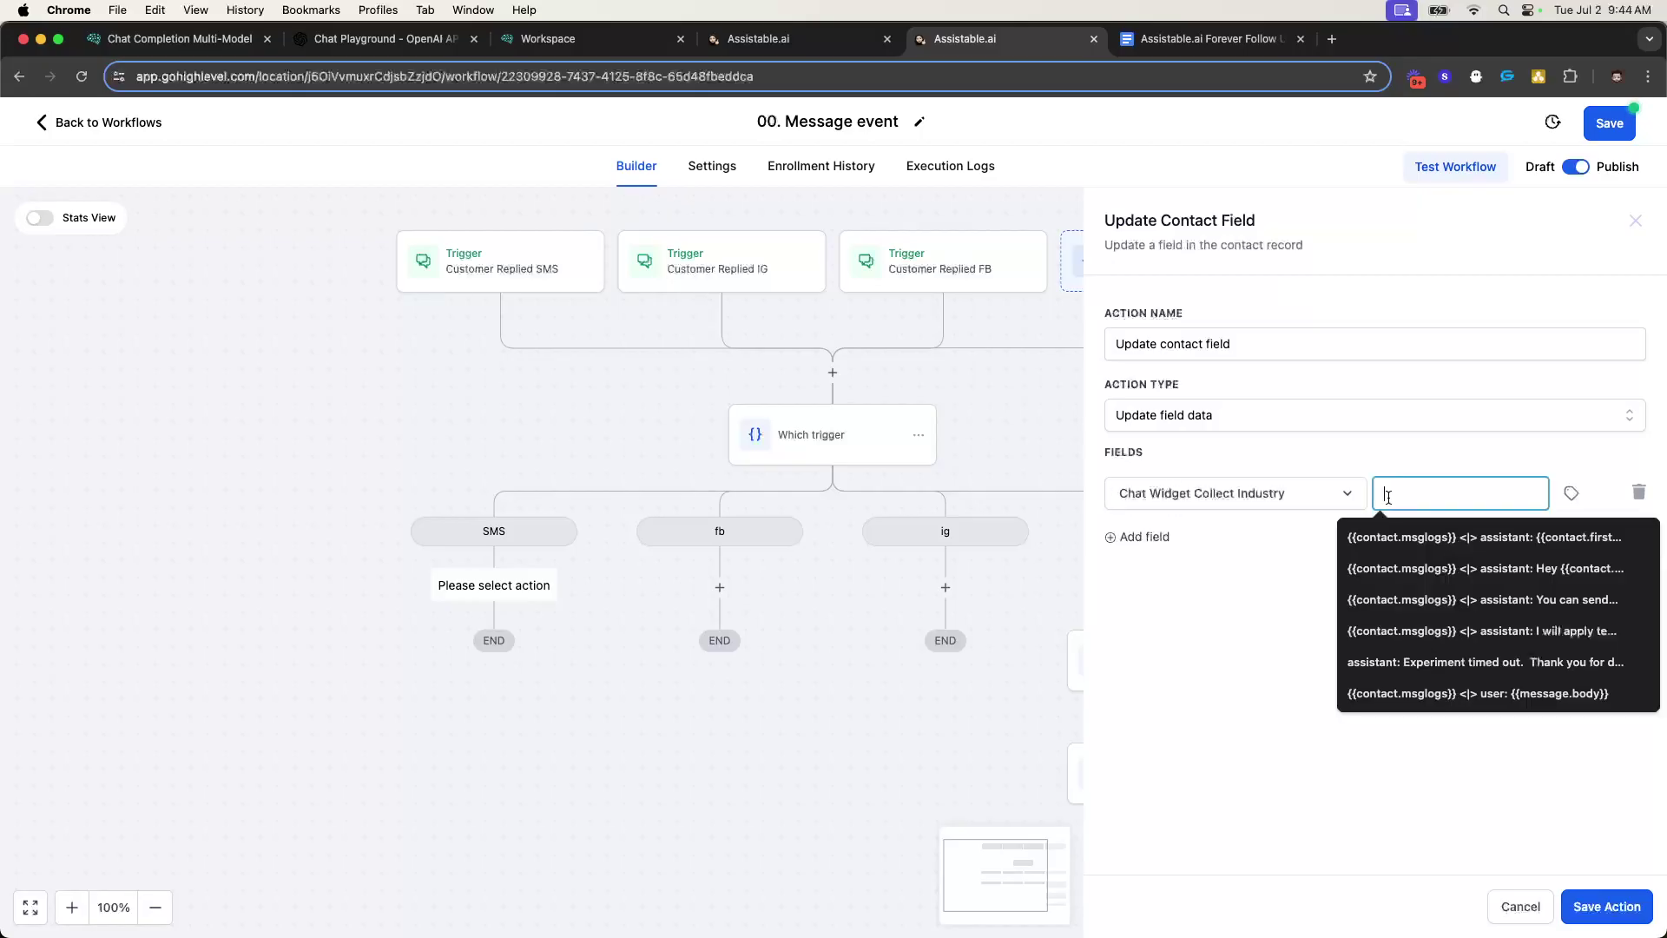
left_click(1344, 477)
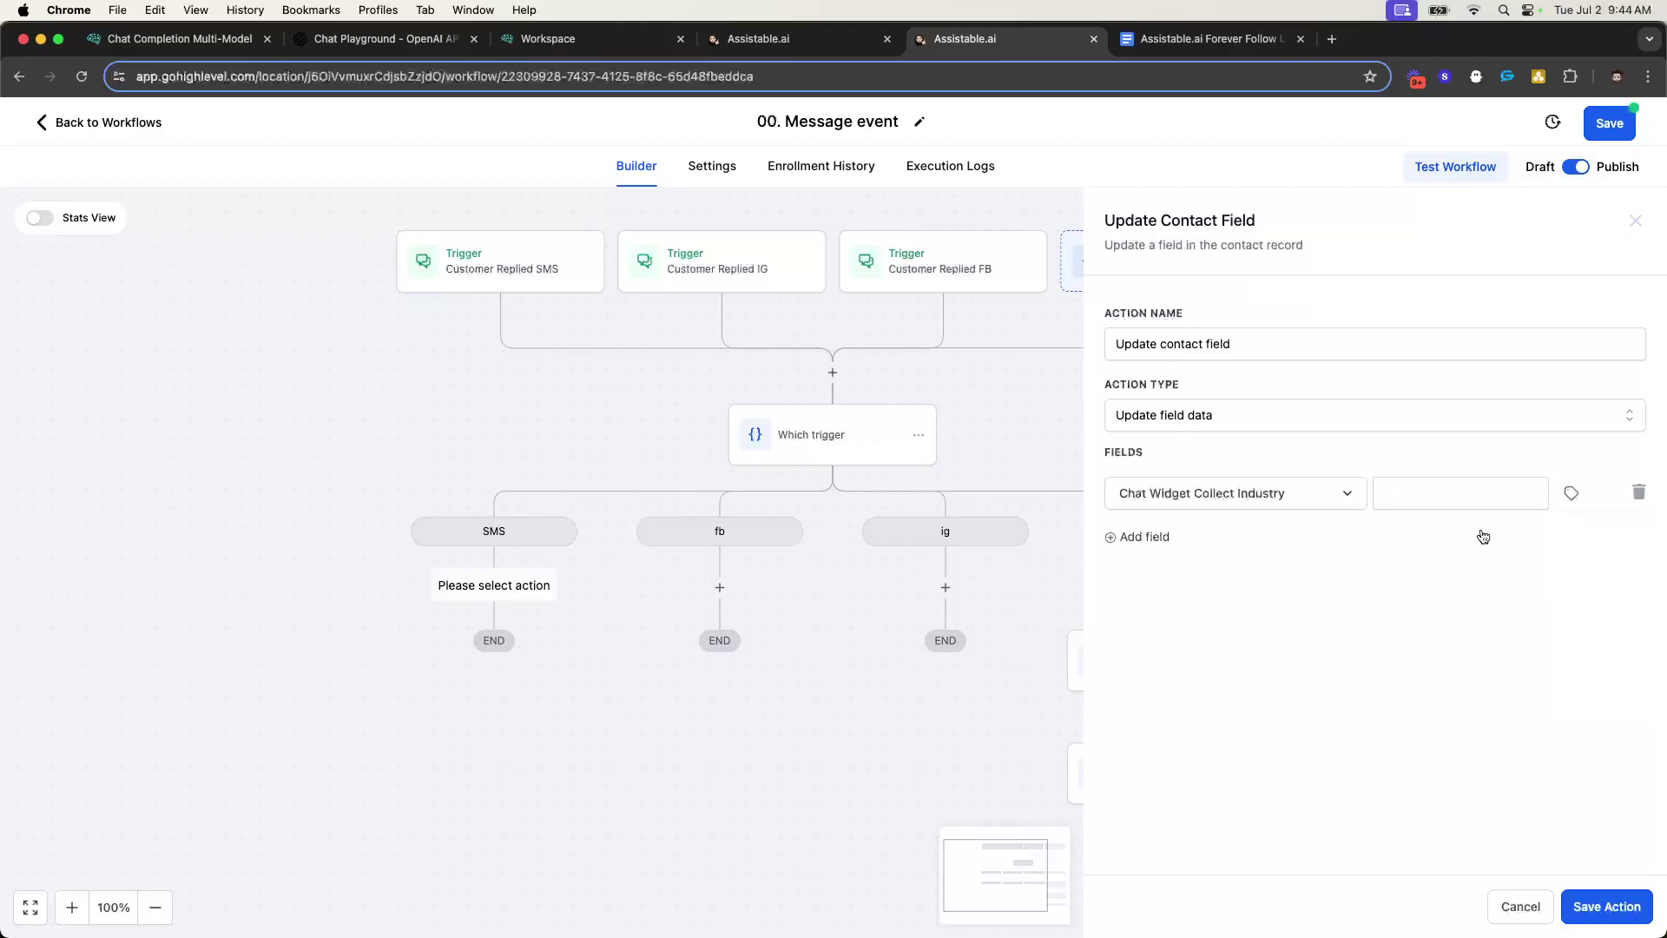
left_click(1431, 486)
type("SMS")
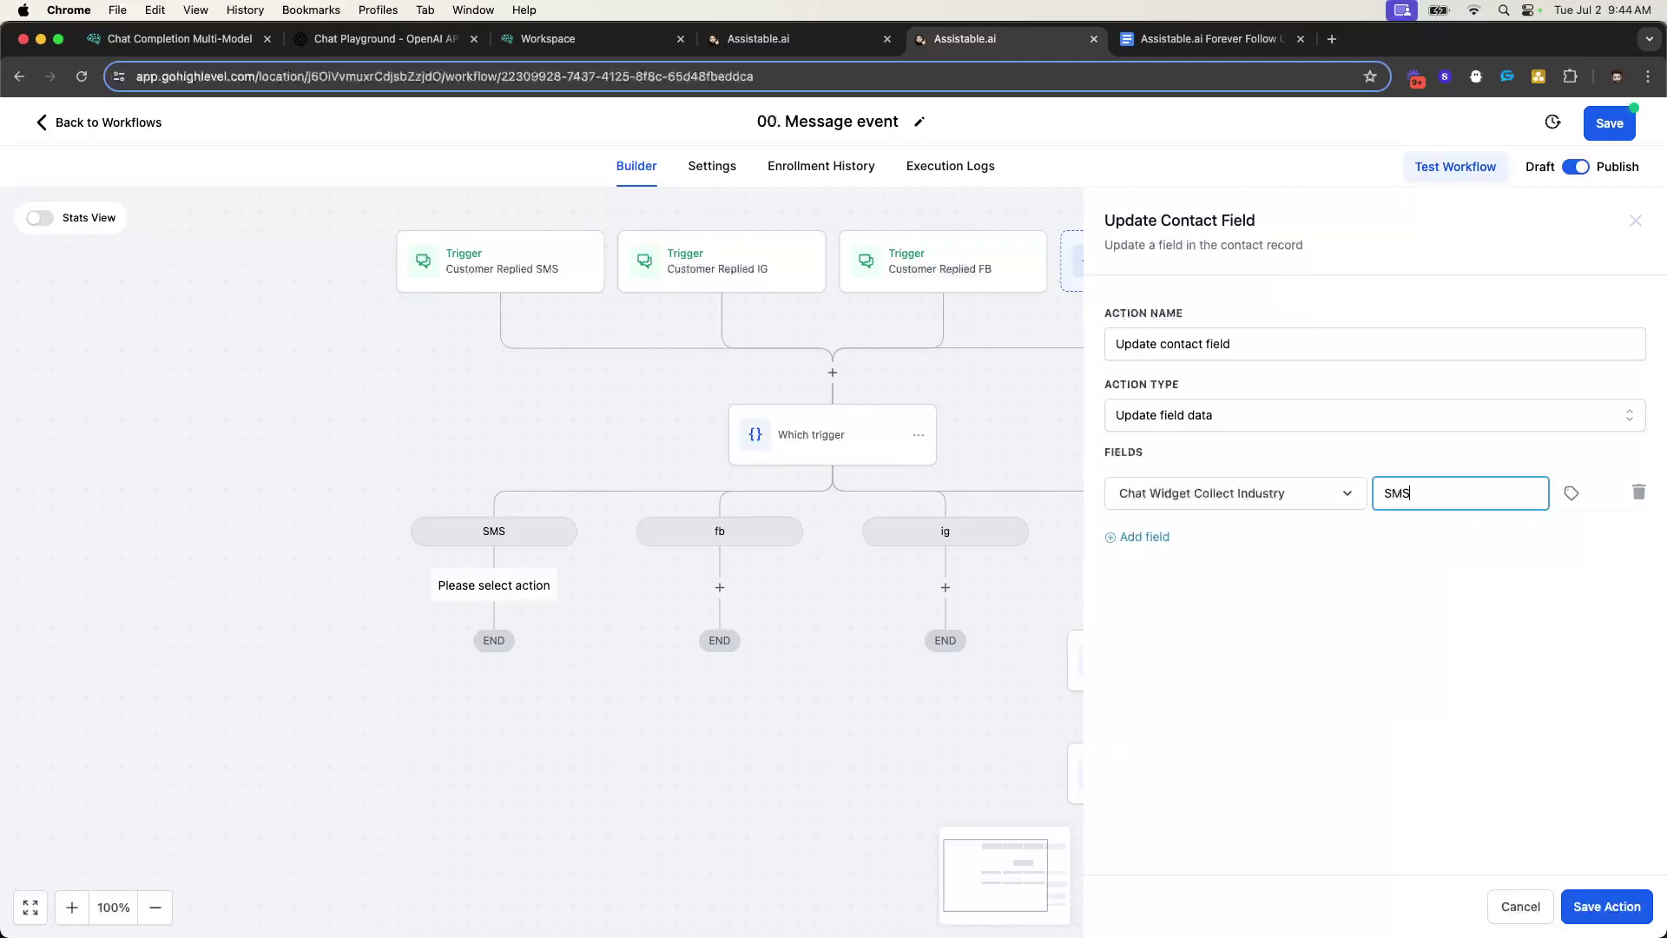
left_click(1419, 643)
left_click(1594, 908)
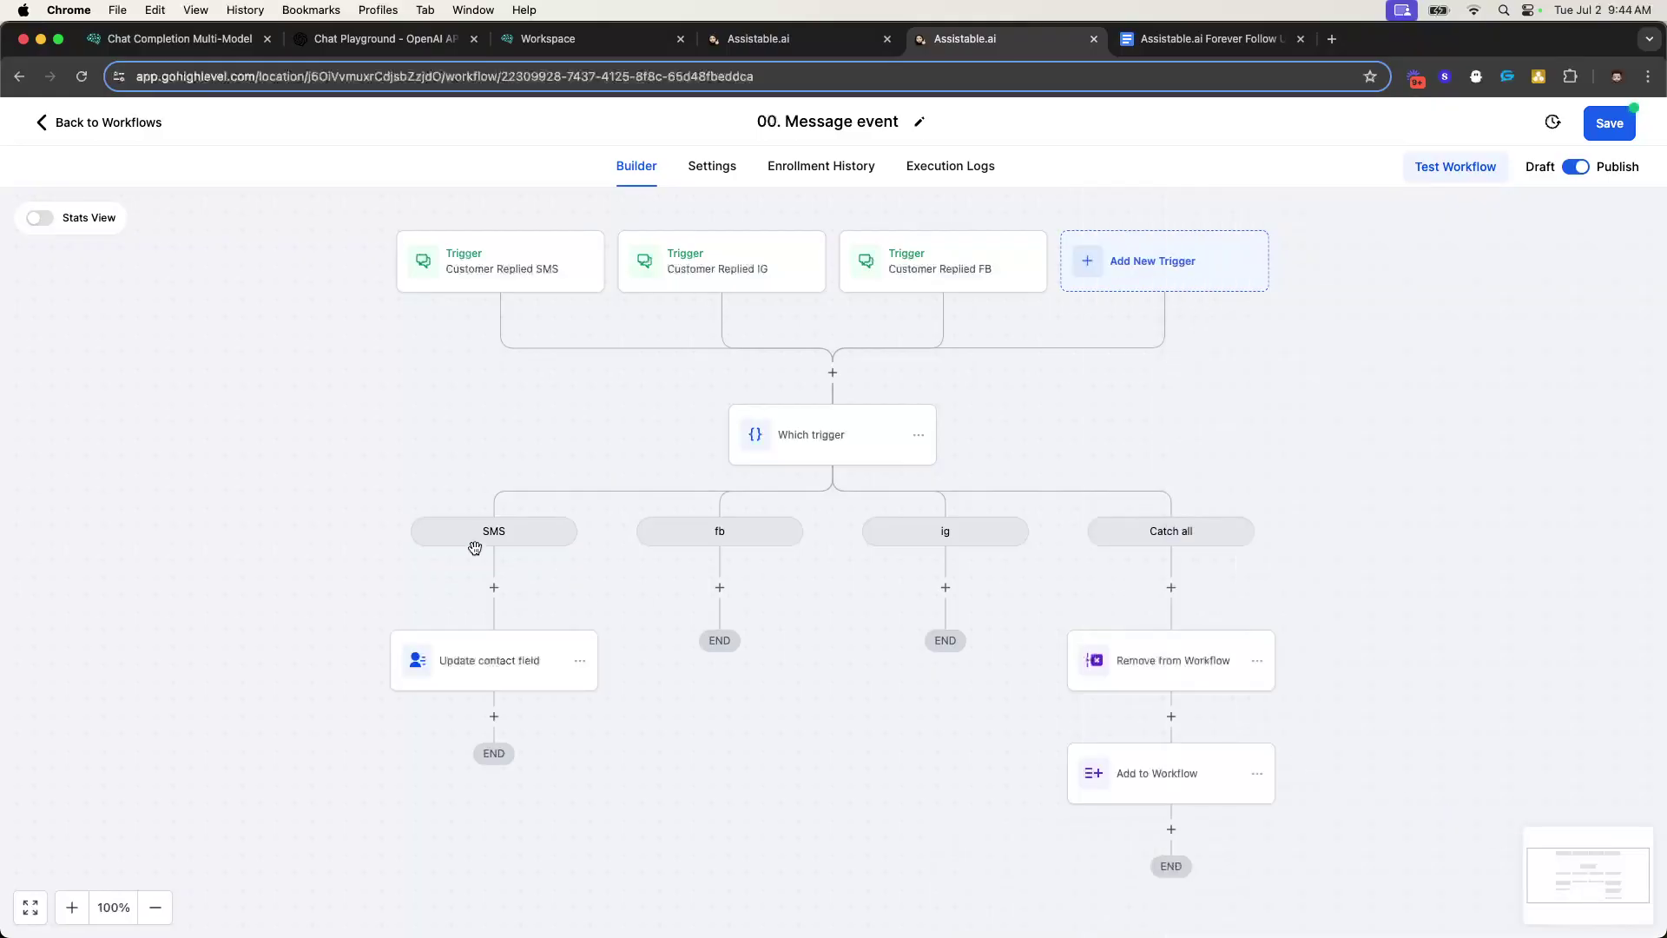
- Rename the new update contact field action to Set channel and save it
left_click(508, 664)
left_click(1239, 339)
key("super+a")
type("S")
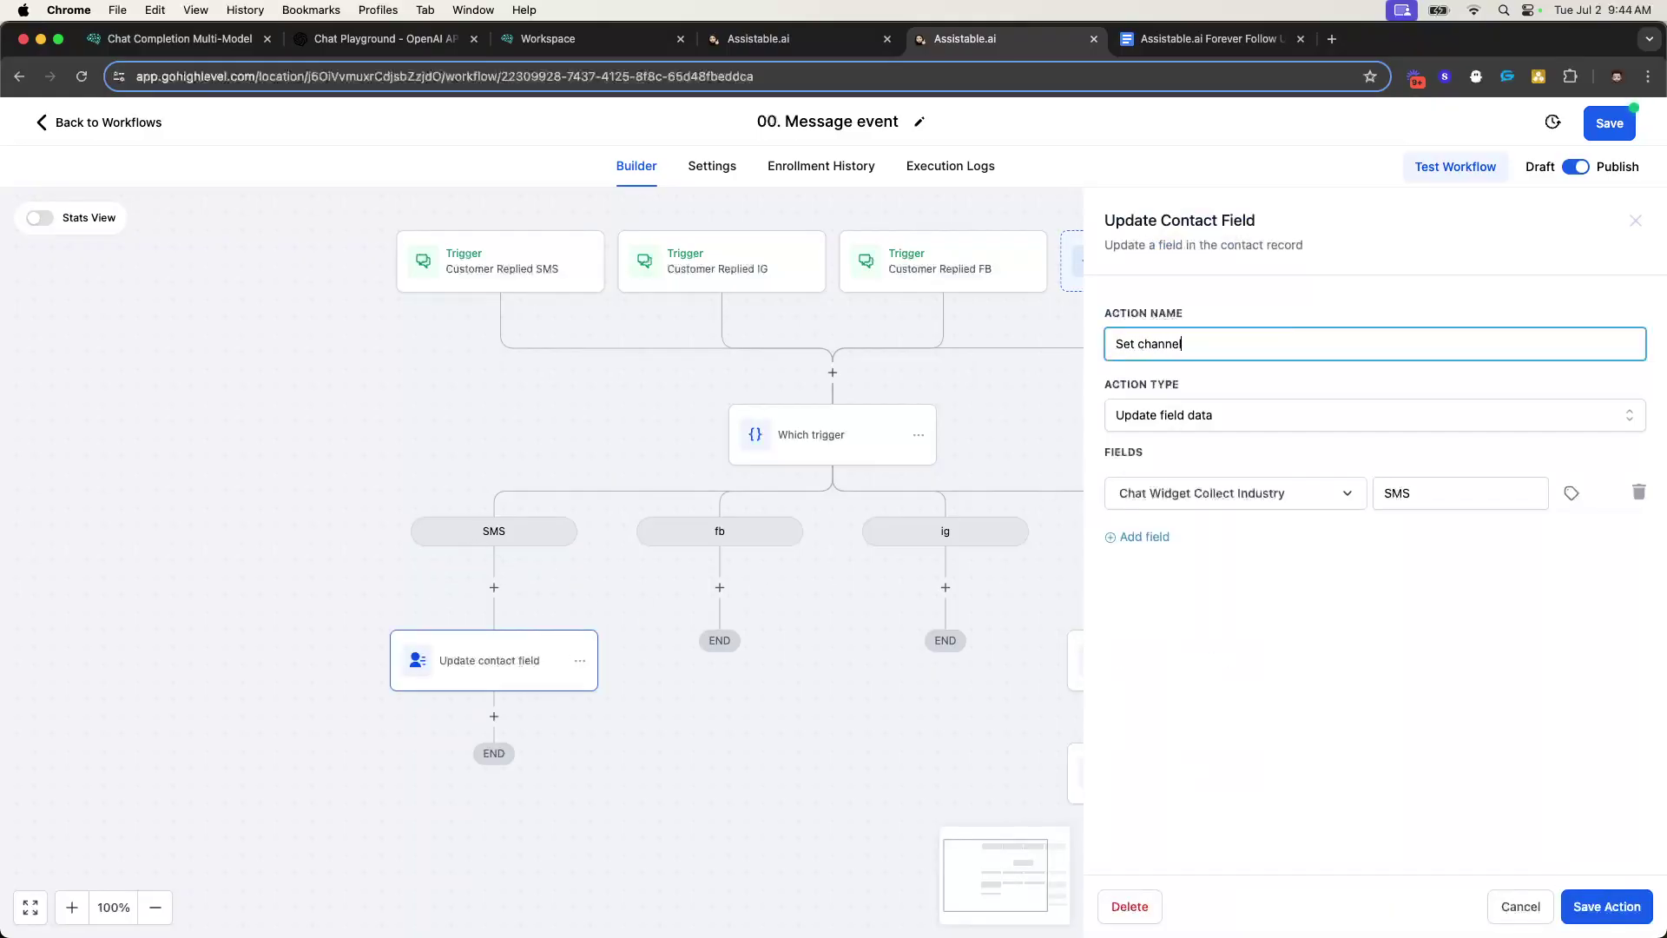
left_click(1434, 814)
left_click(1586, 909)
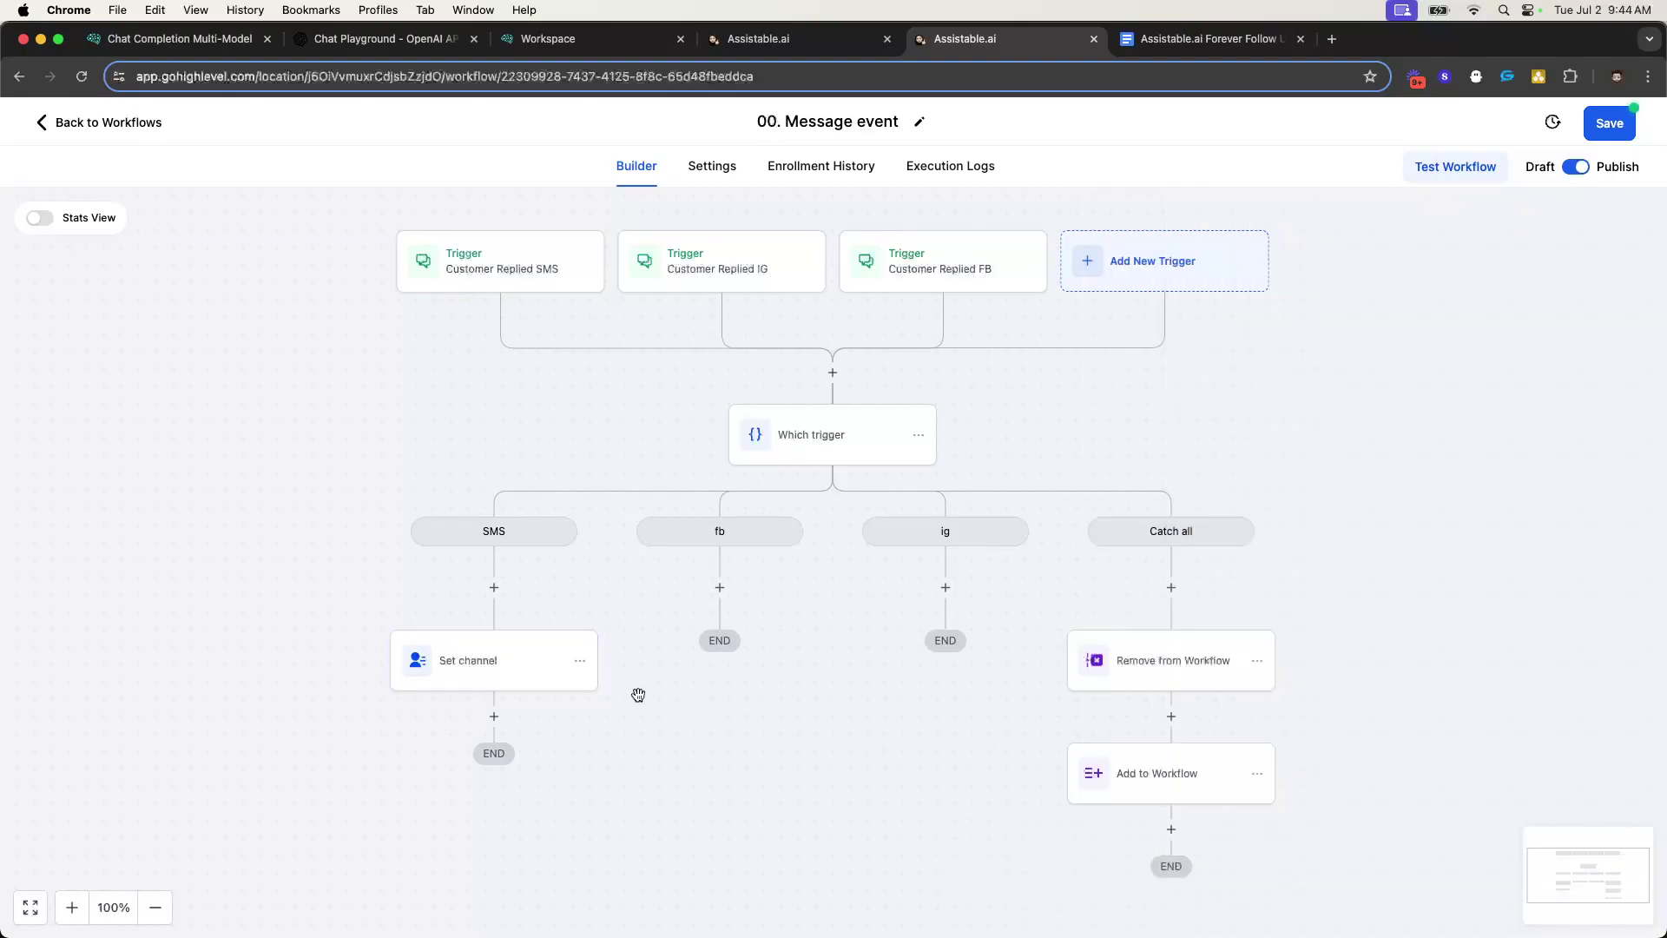
- Paste a copy of Set channel into the fb branch with its value changed to FB
left_click(580, 662)
mouse_move(664, 738)
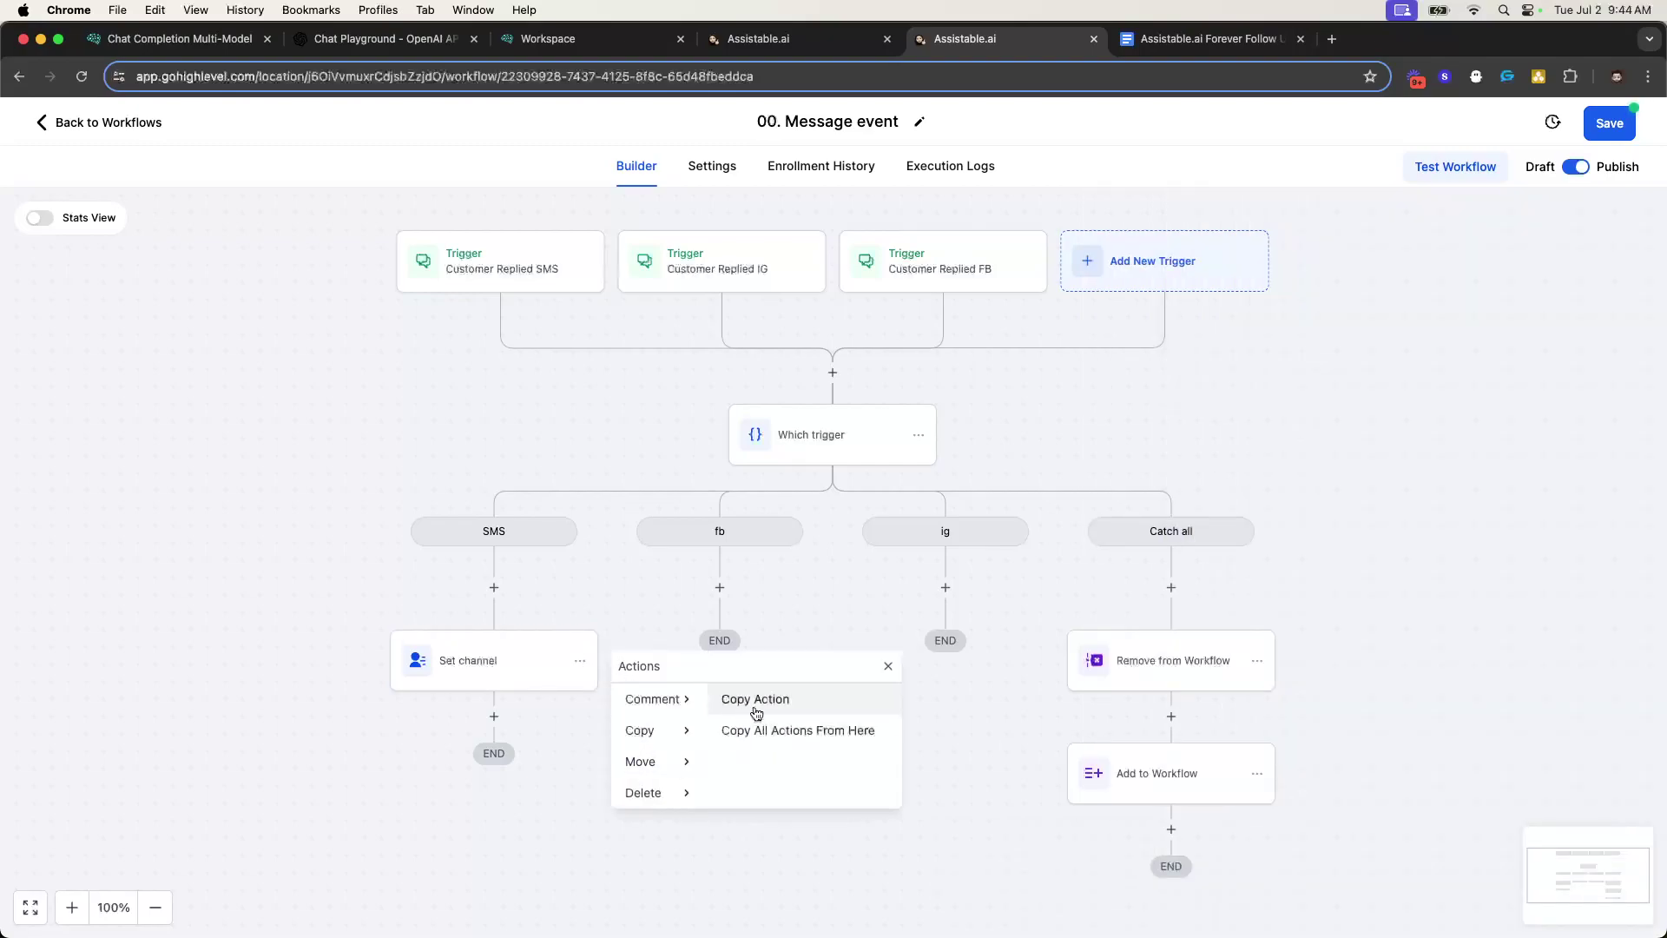
left_click(756, 693)
left_click(724, 587)
left_click(767, 670)
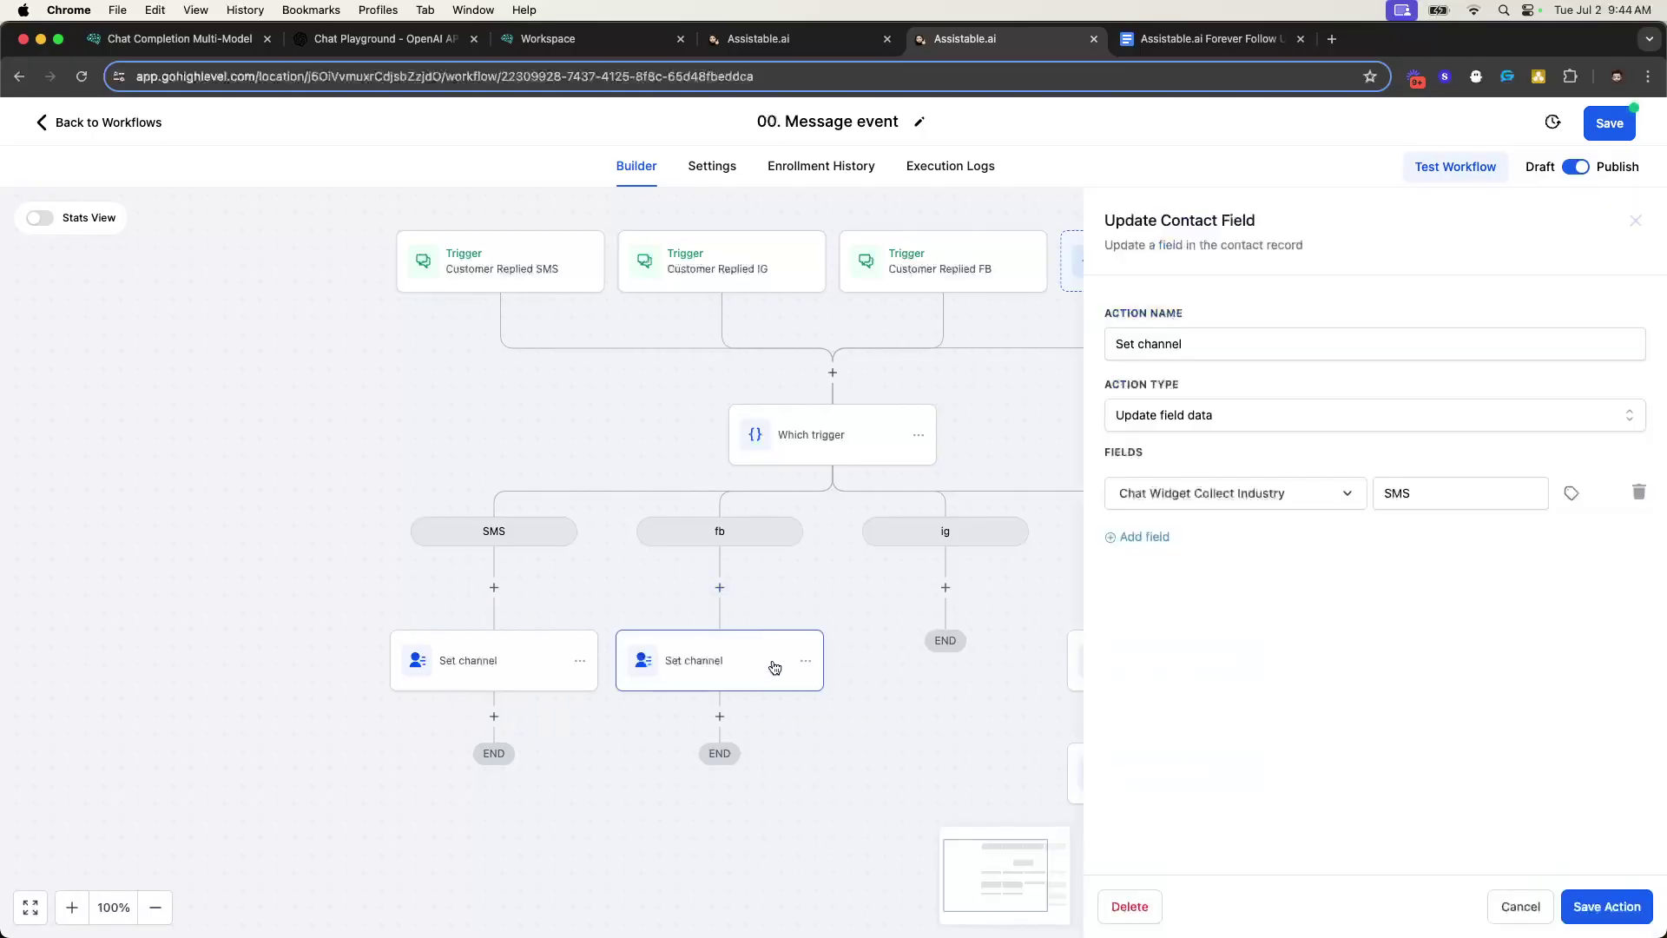
double_click(1408, 491)
type("FB")
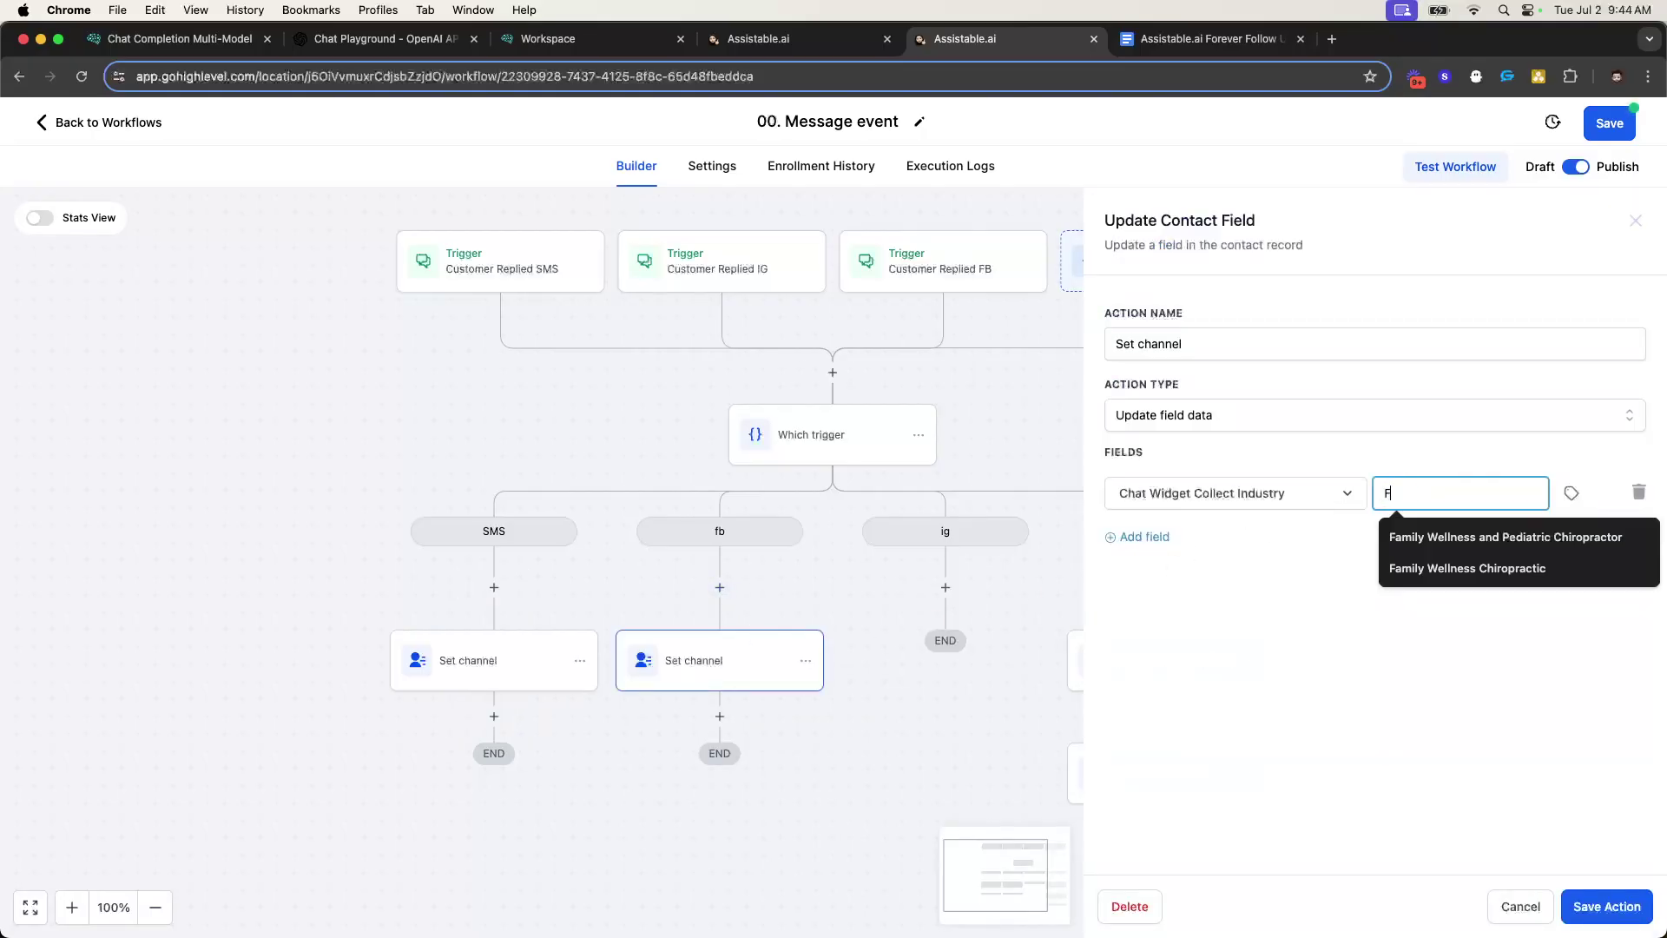
left_click(1606, 907)
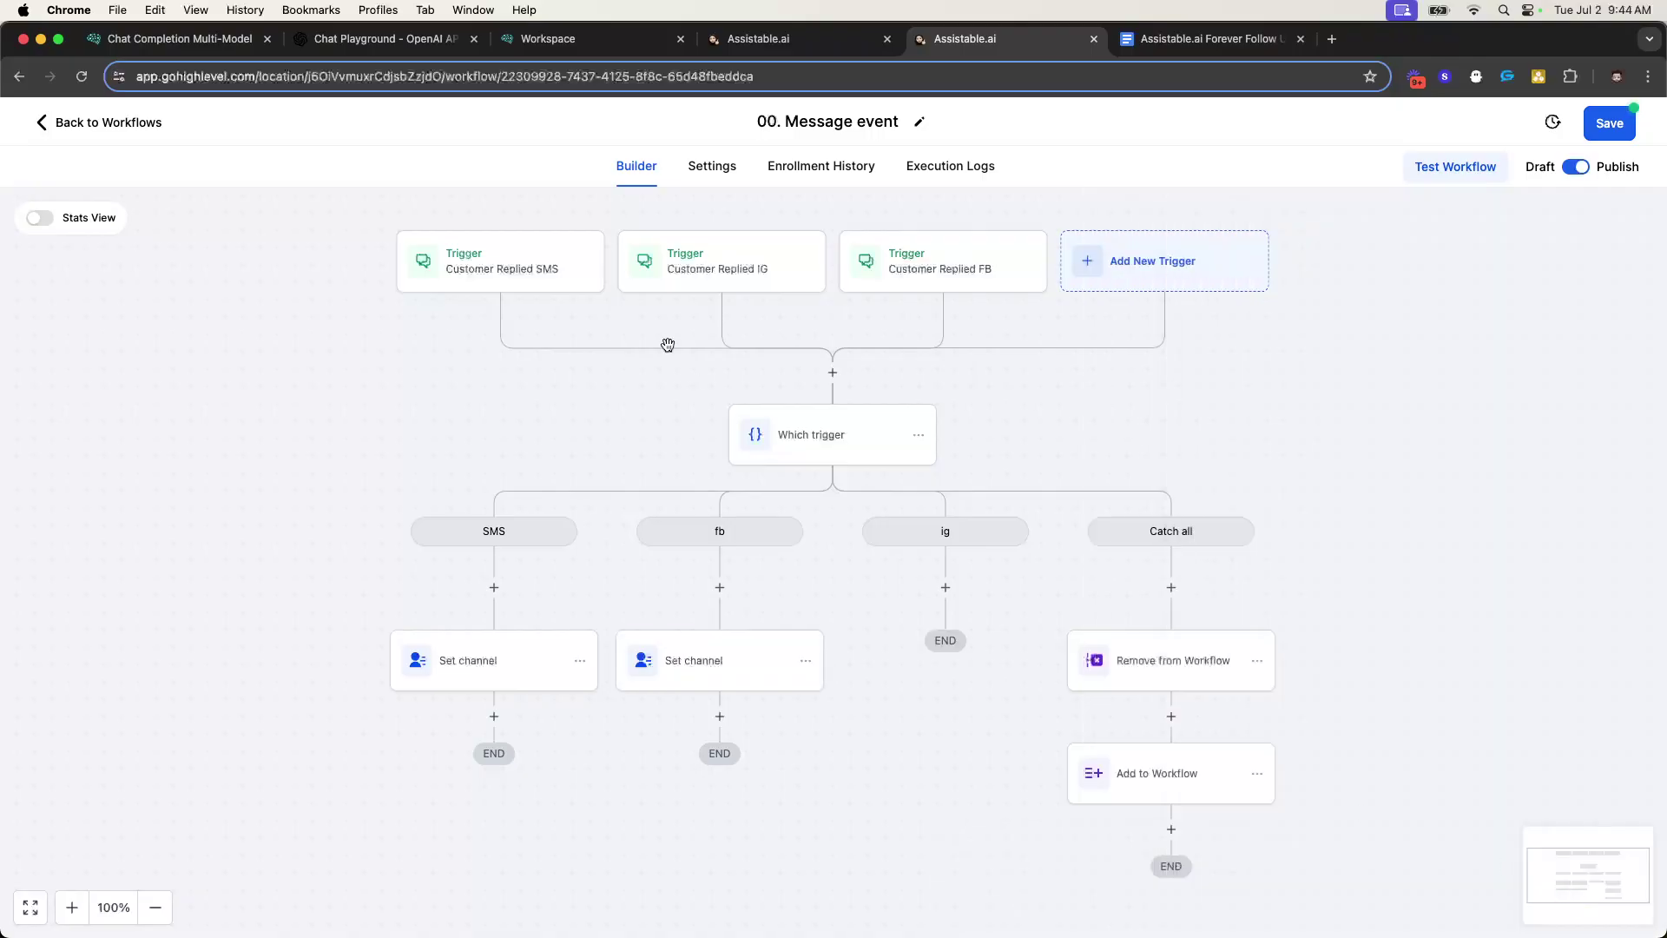
- Paste a copy of the fb channel step into the ig branch with value IG
left_click(156, 38)
left_click_drag(156, 38, 803, 39)
left_click(928, 39)
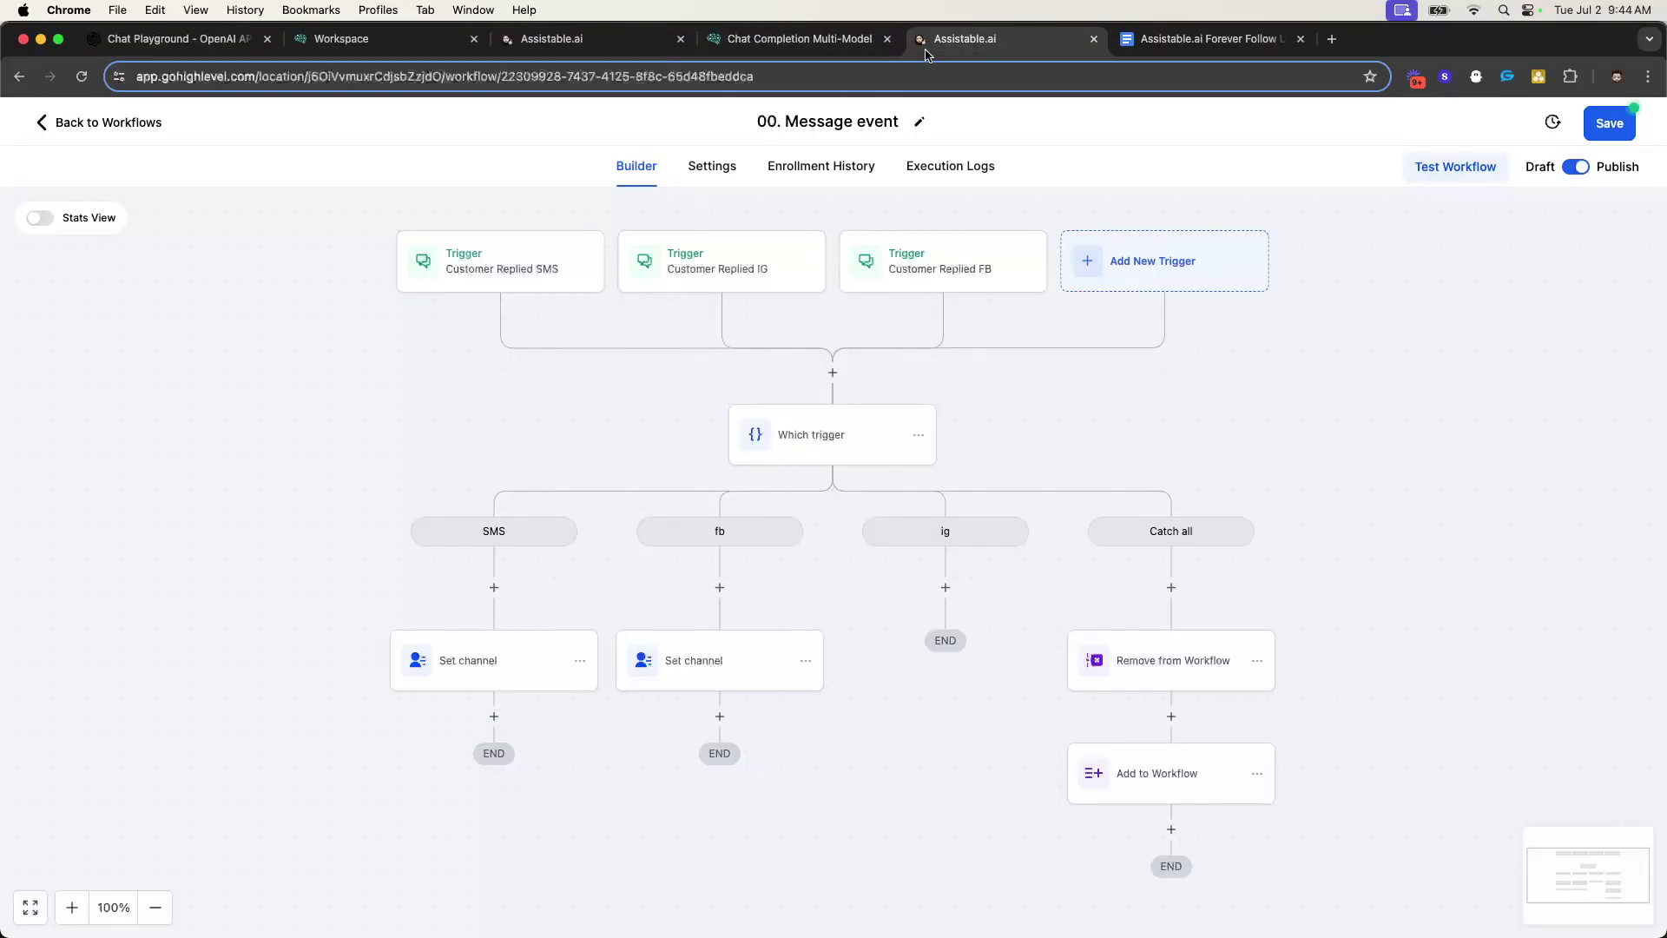
left_click(806, 661)
mouse_move(869, 732)
left_click(972, 696)
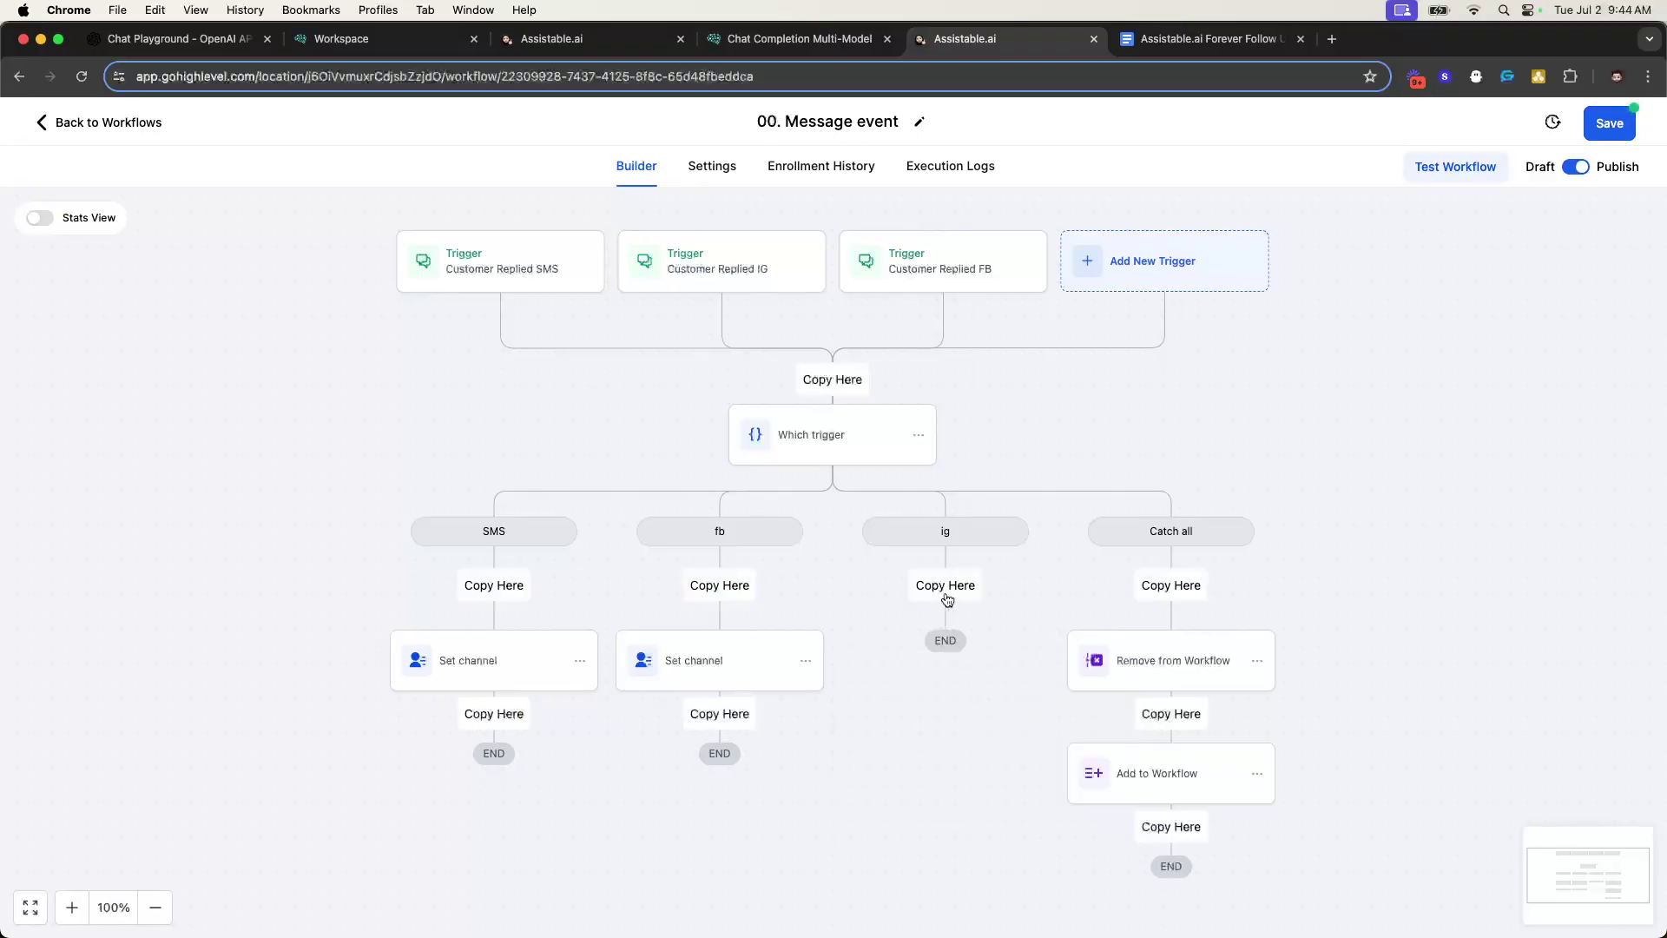
left_click(946, 597)
left_click(997, 673)
double_click(1387, 495)
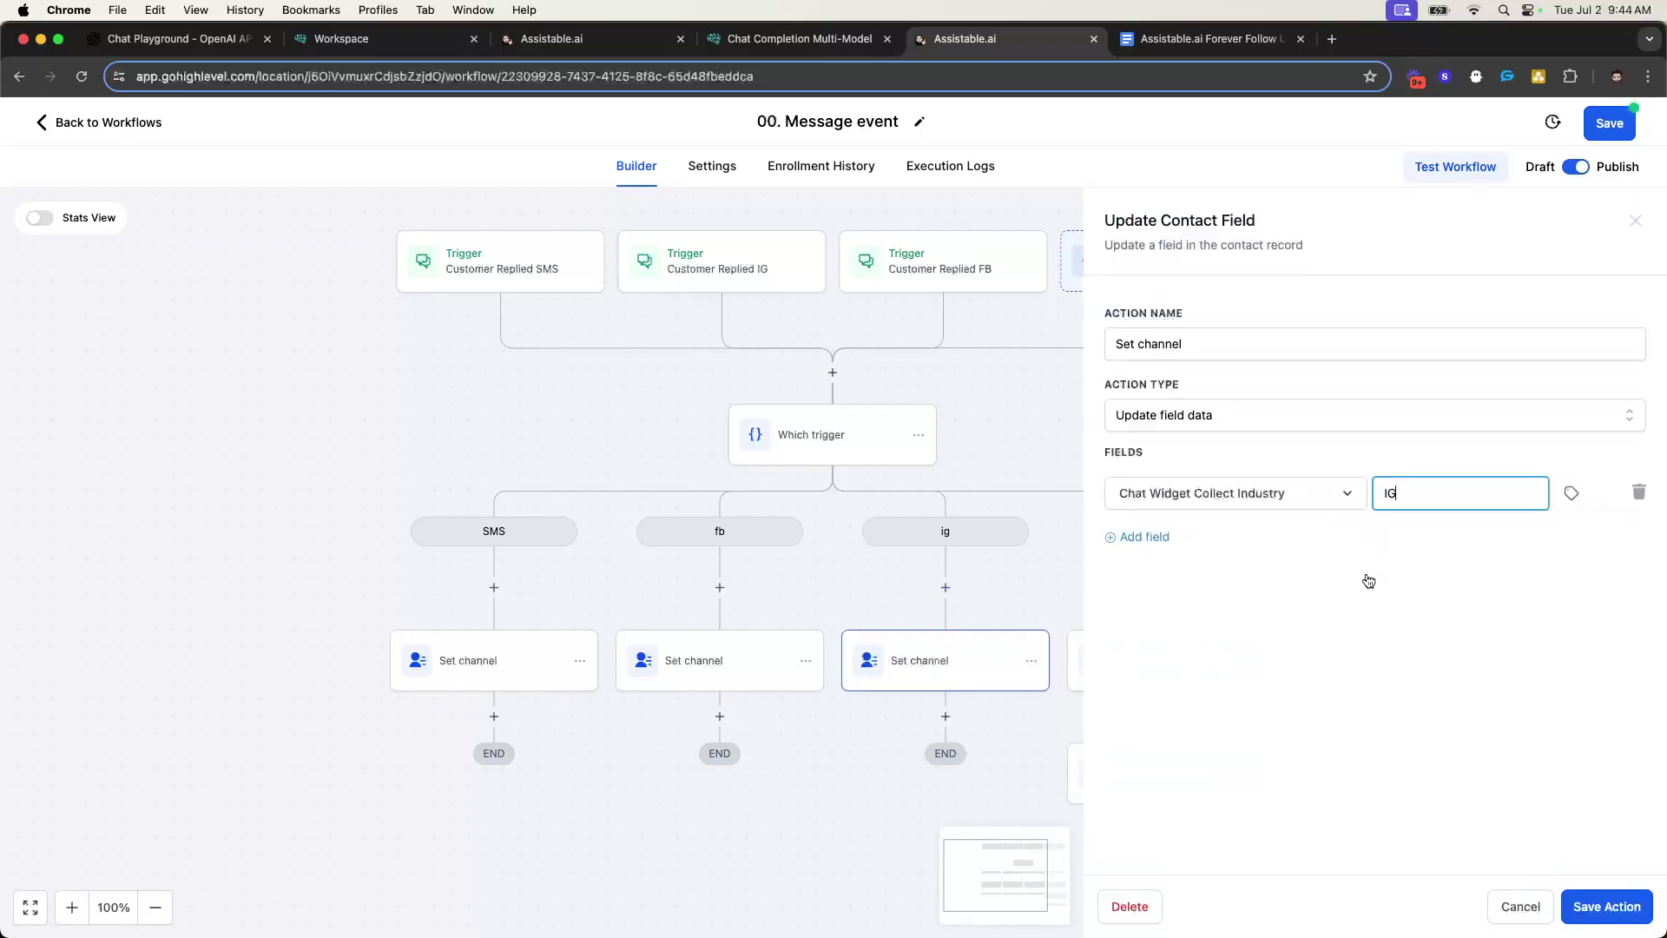
left_click(1626, 907)
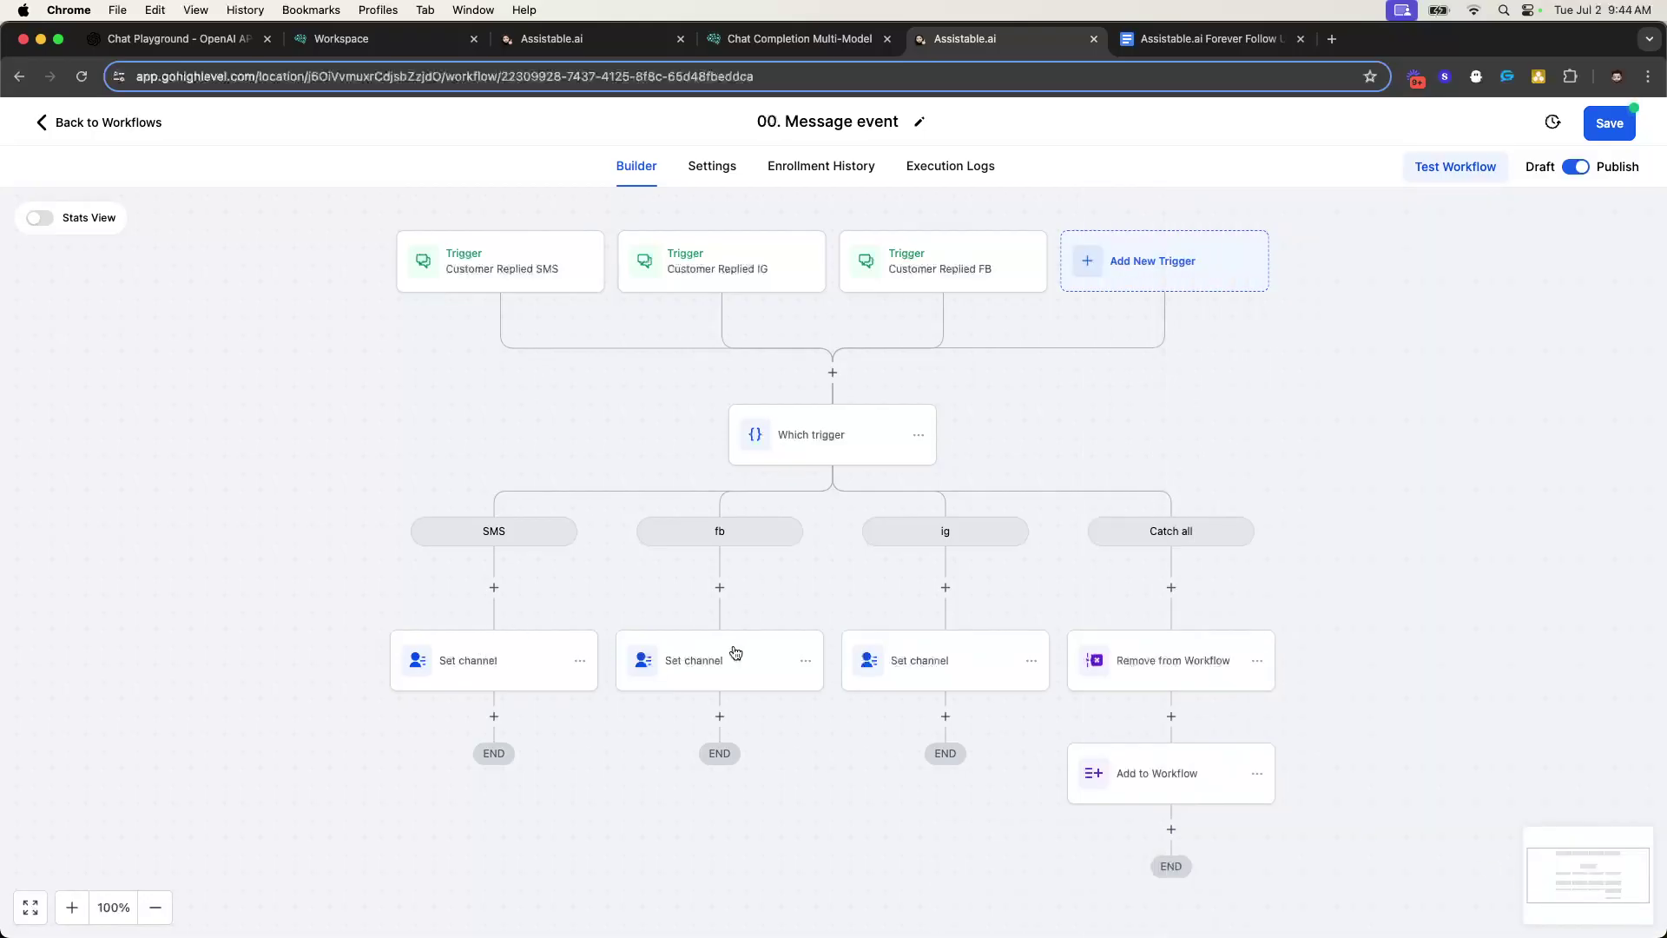
- Add a Go To step under the SMS Set channel linked to Remove from Workflow
left_click(492, 716)
type("go")
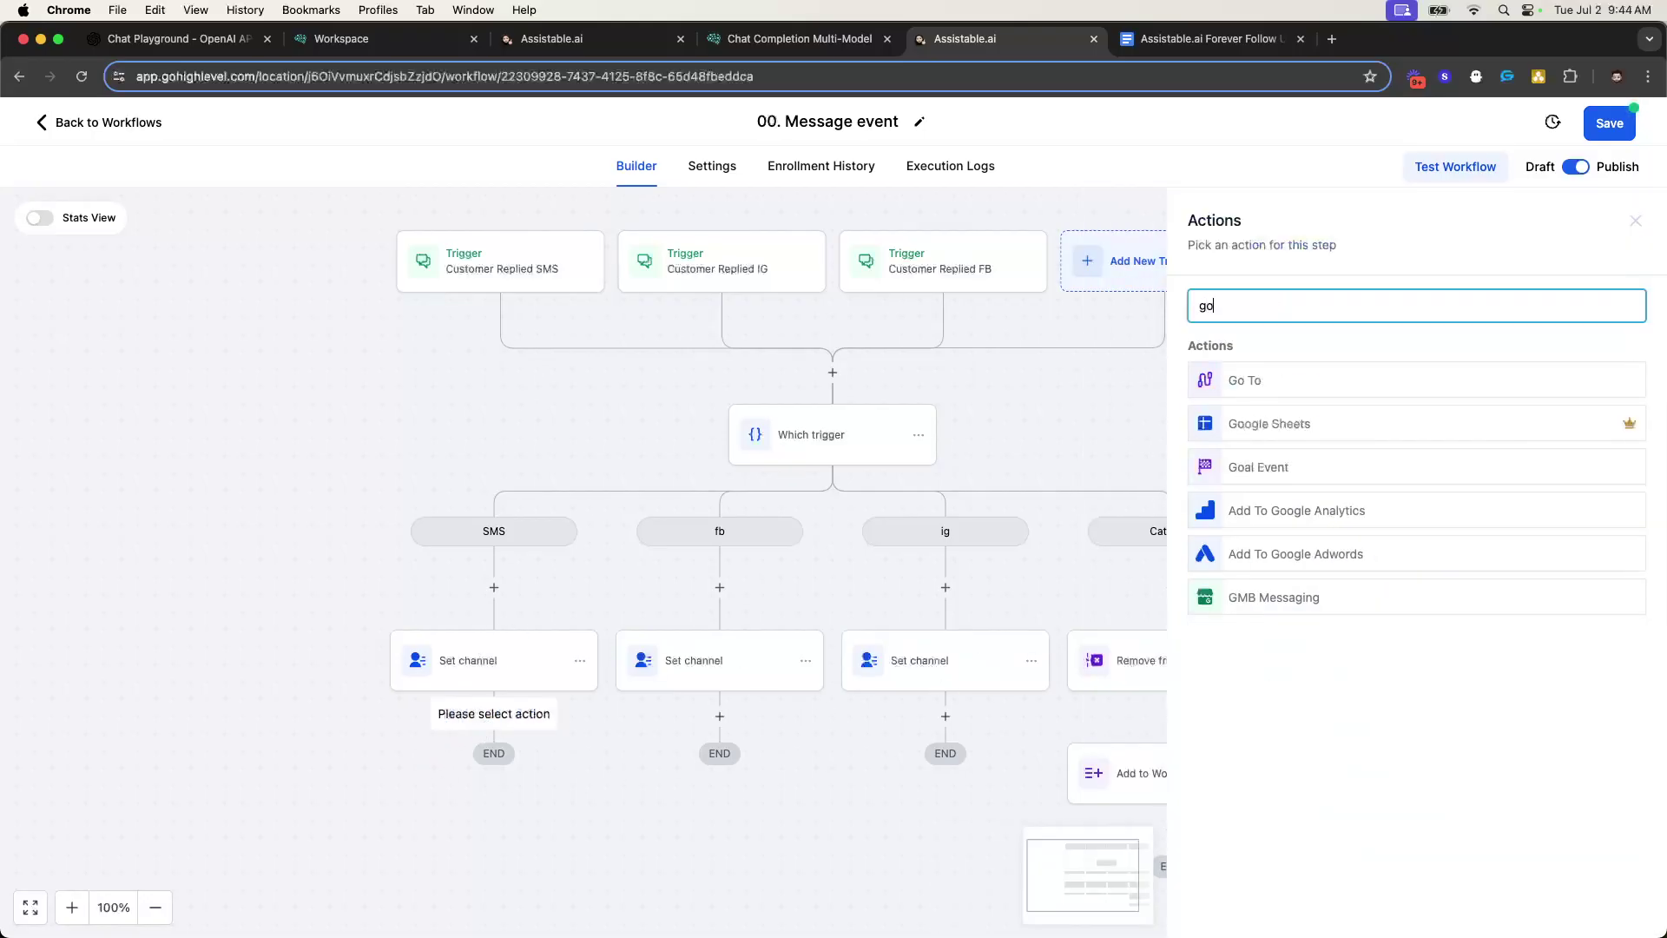
left_click(1227, 389)
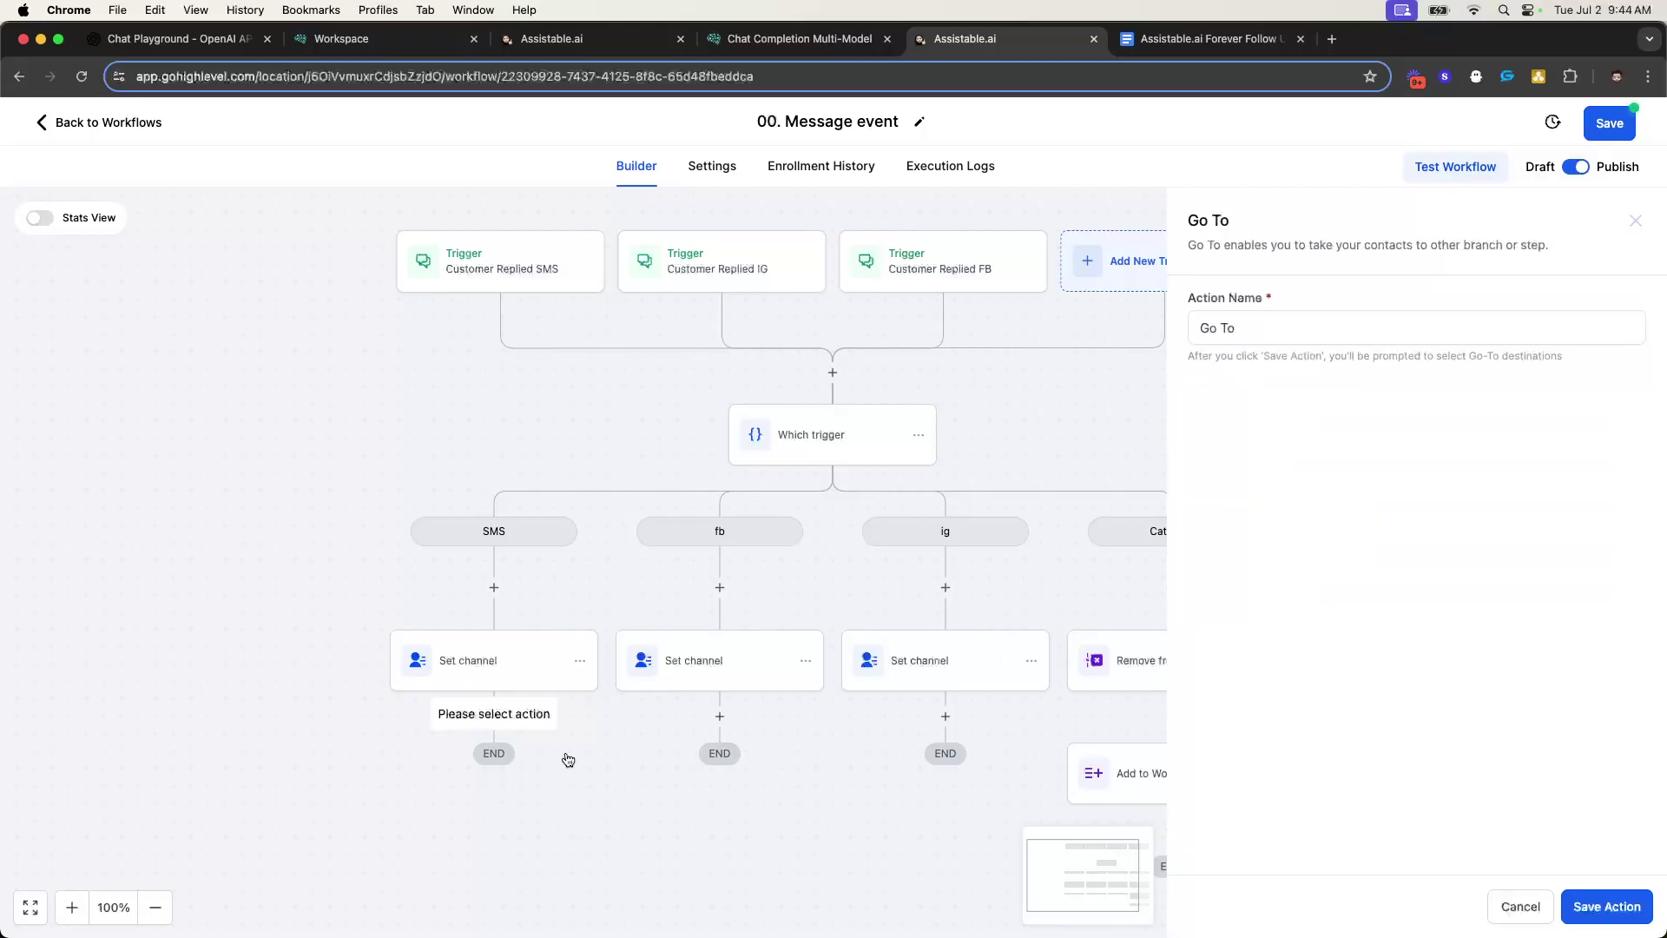
left_click(1609, 907)
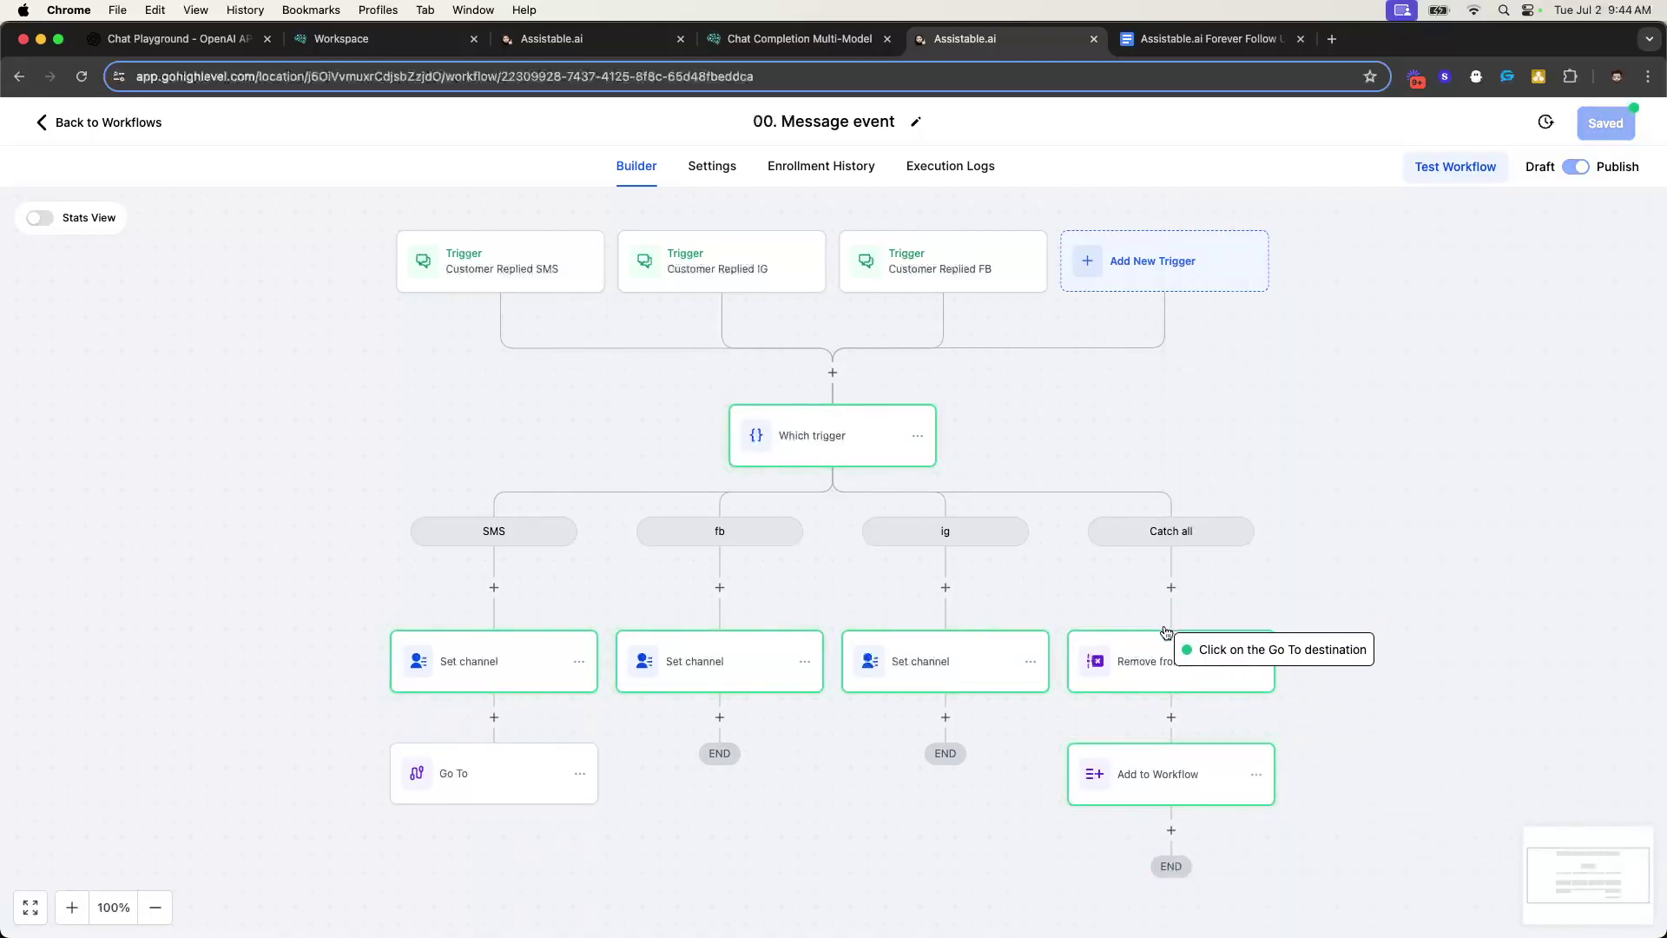
left_click(1168, 662)
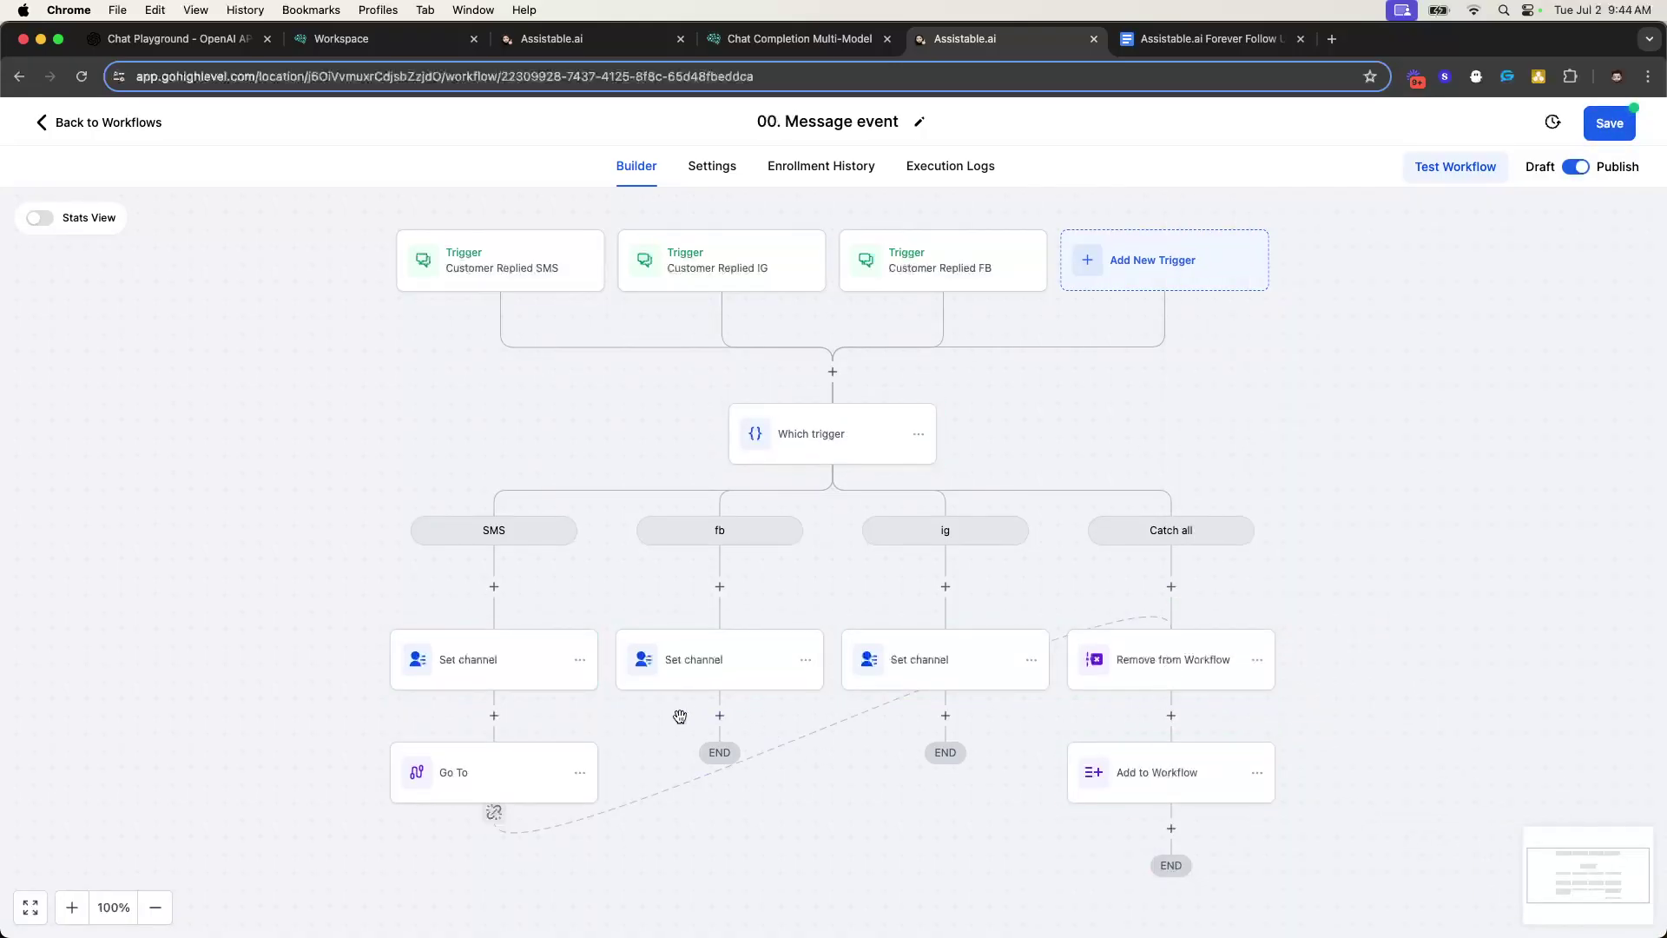
left_click(579, 772)
- Add a Go To step under the fb Set channel linked to Remove from Workflow
left_click(719, 715)
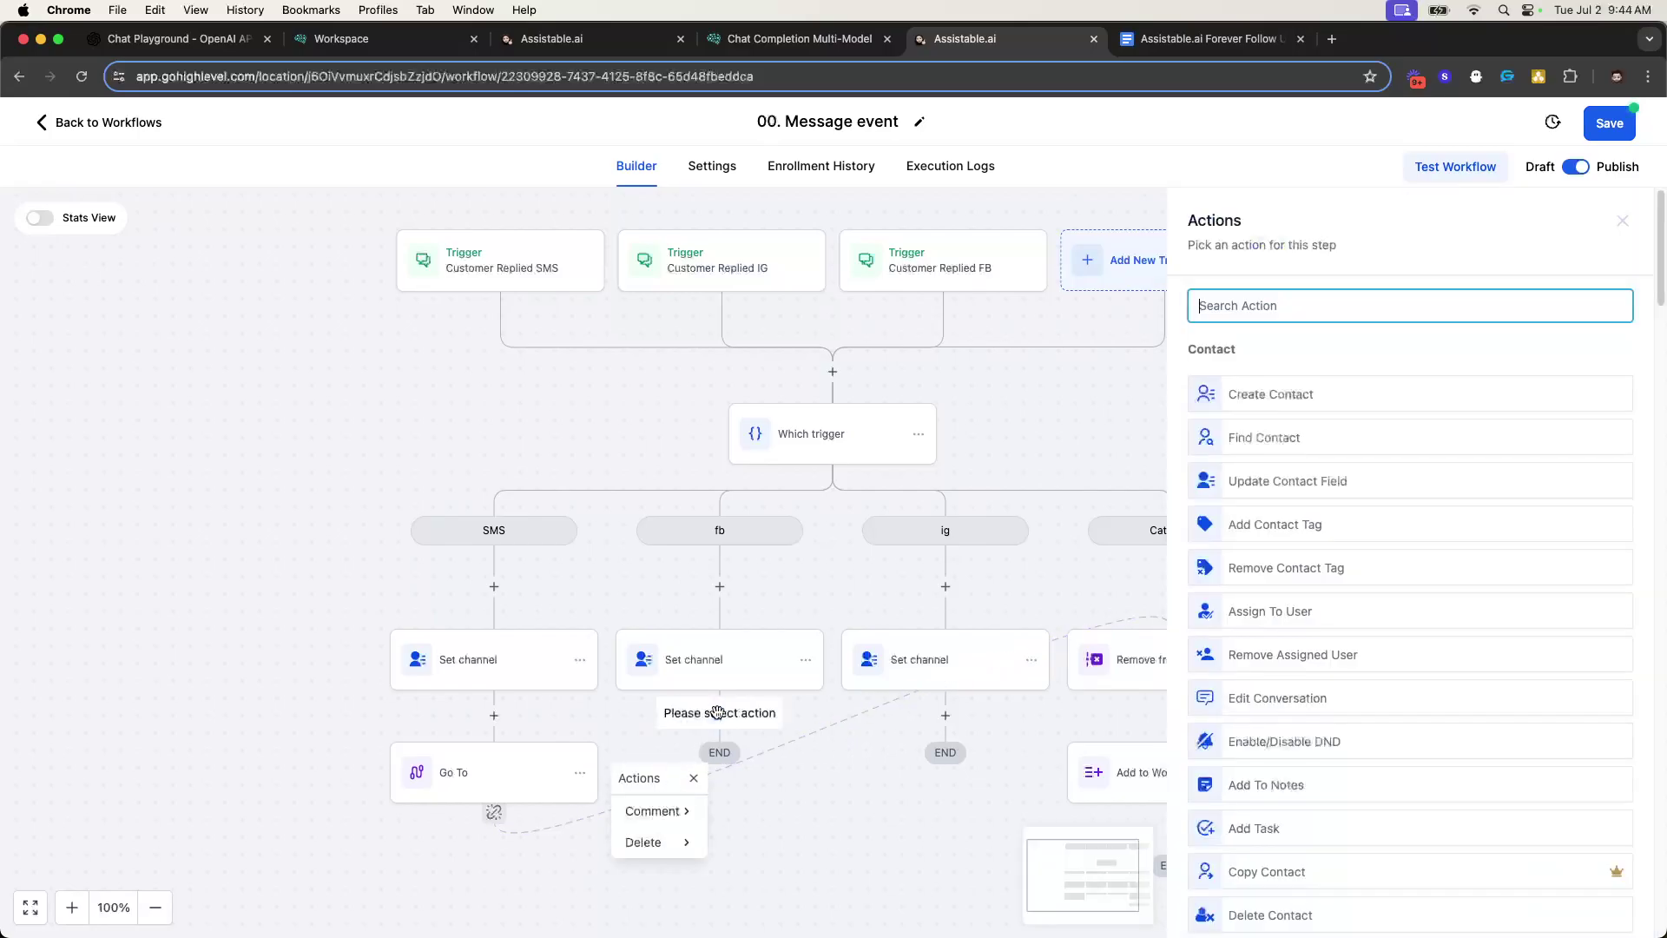
type("go")
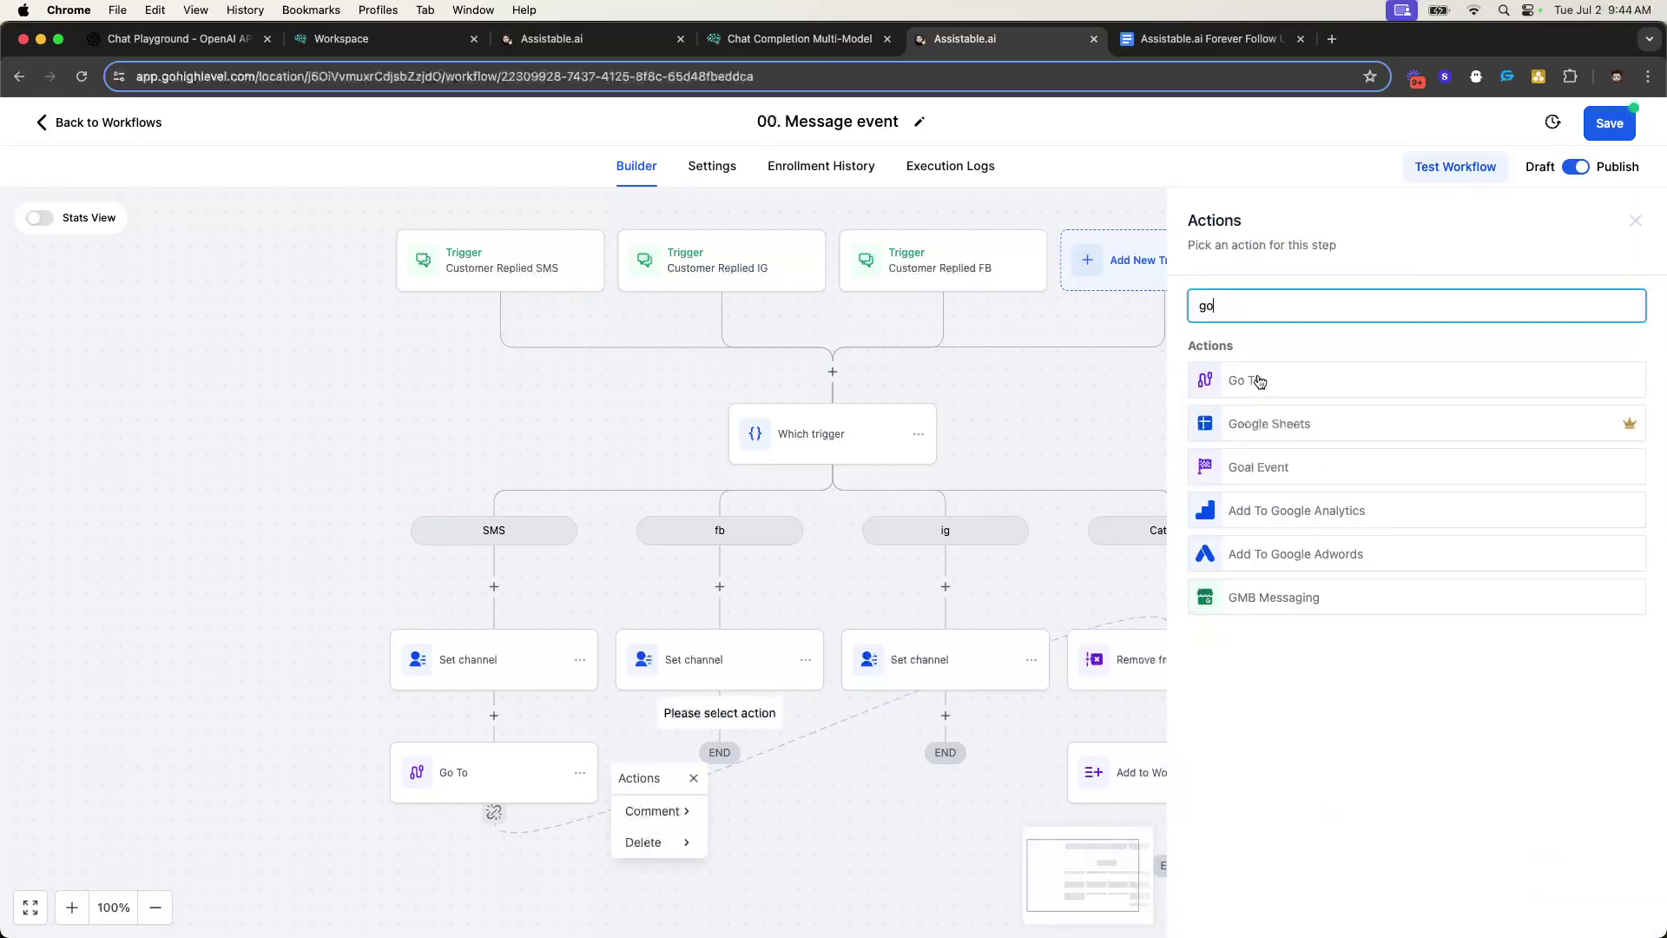
left_click(1255, 382)
left_click(1587, 909)
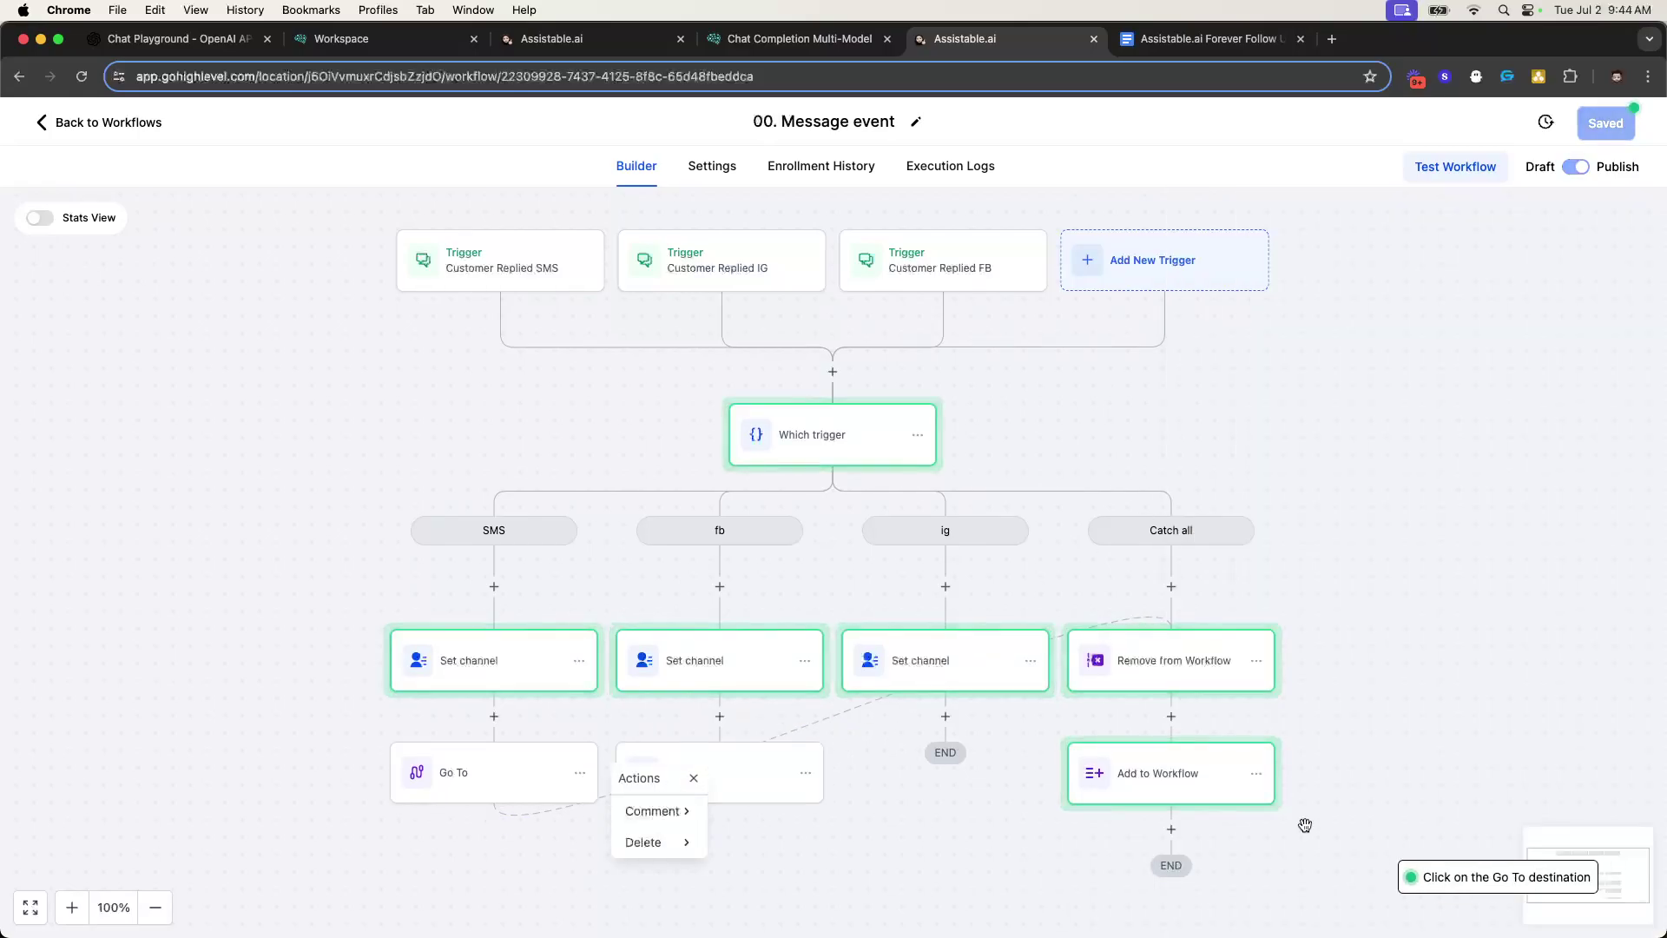
left_click(1206, 682)
- Add a Go To step under the ig Set channel linked to Remove from Workflow, then save the workflow
left_click(946, 715)
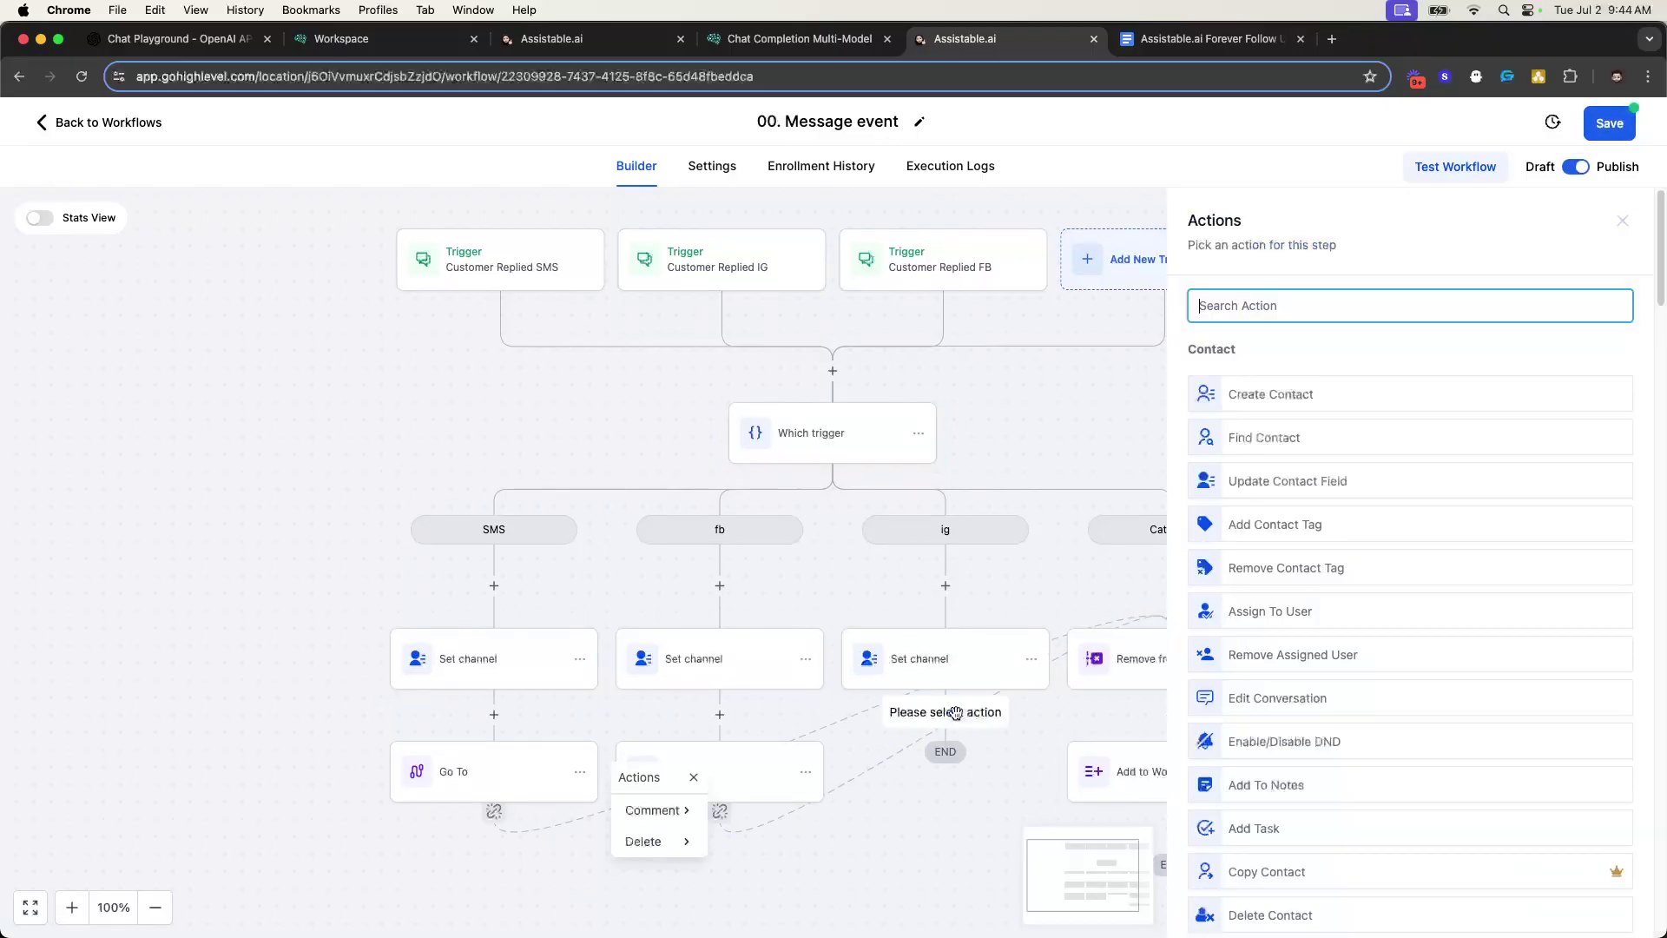
type("go to")
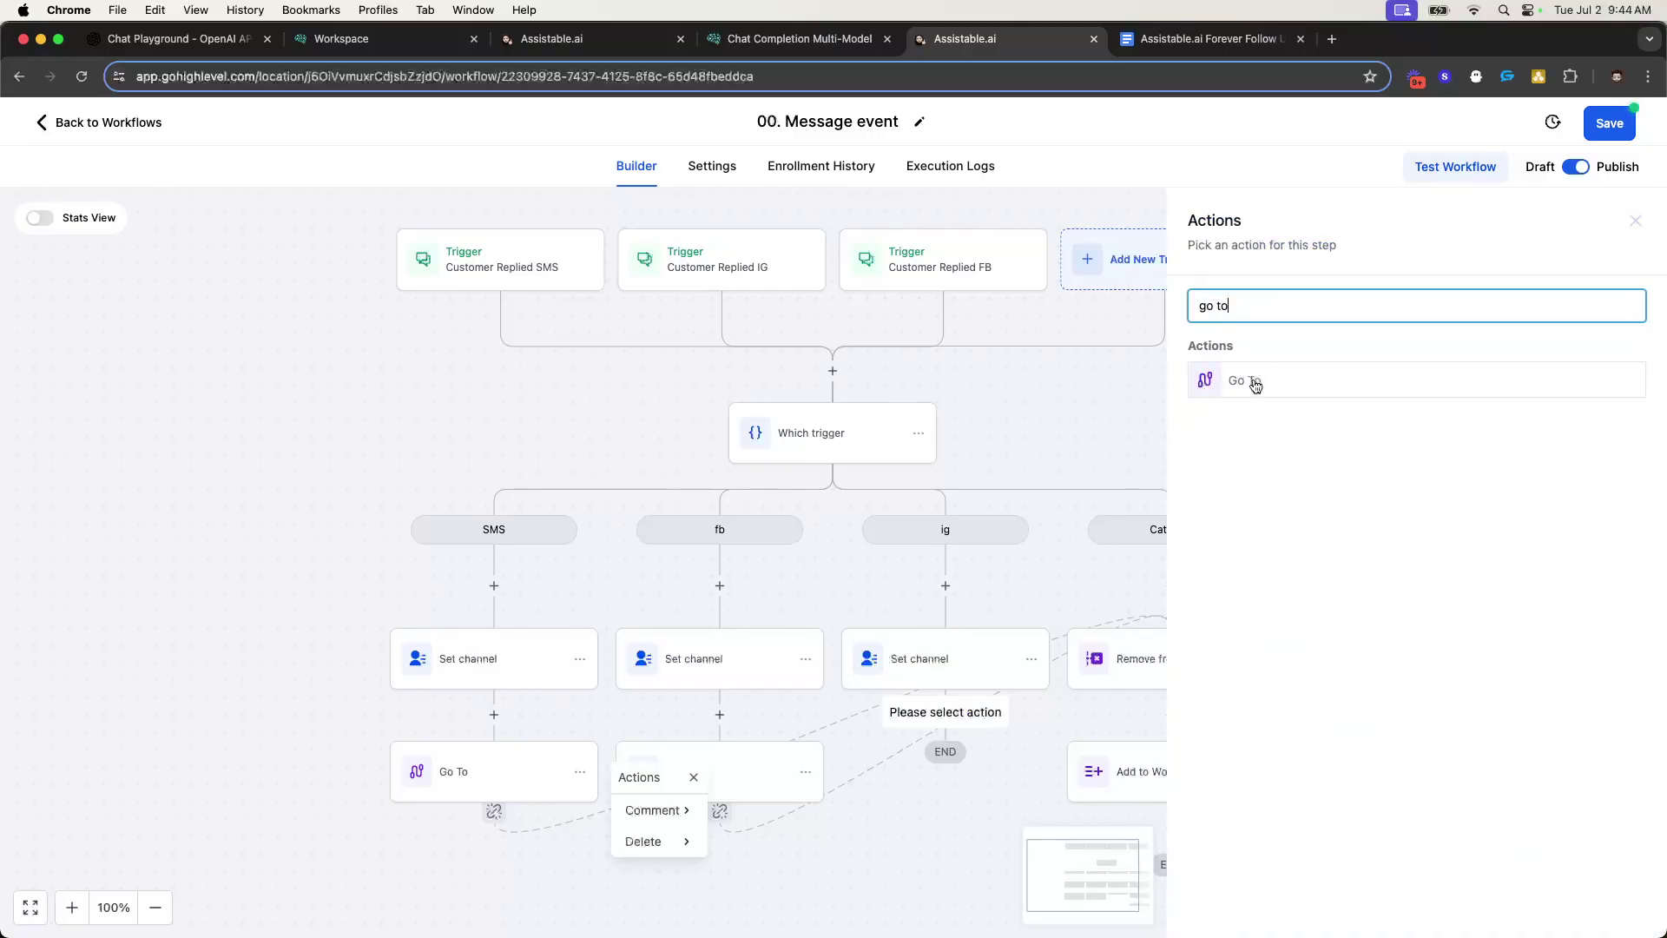
left_click(1255, 384)
left_click(1605, 906)
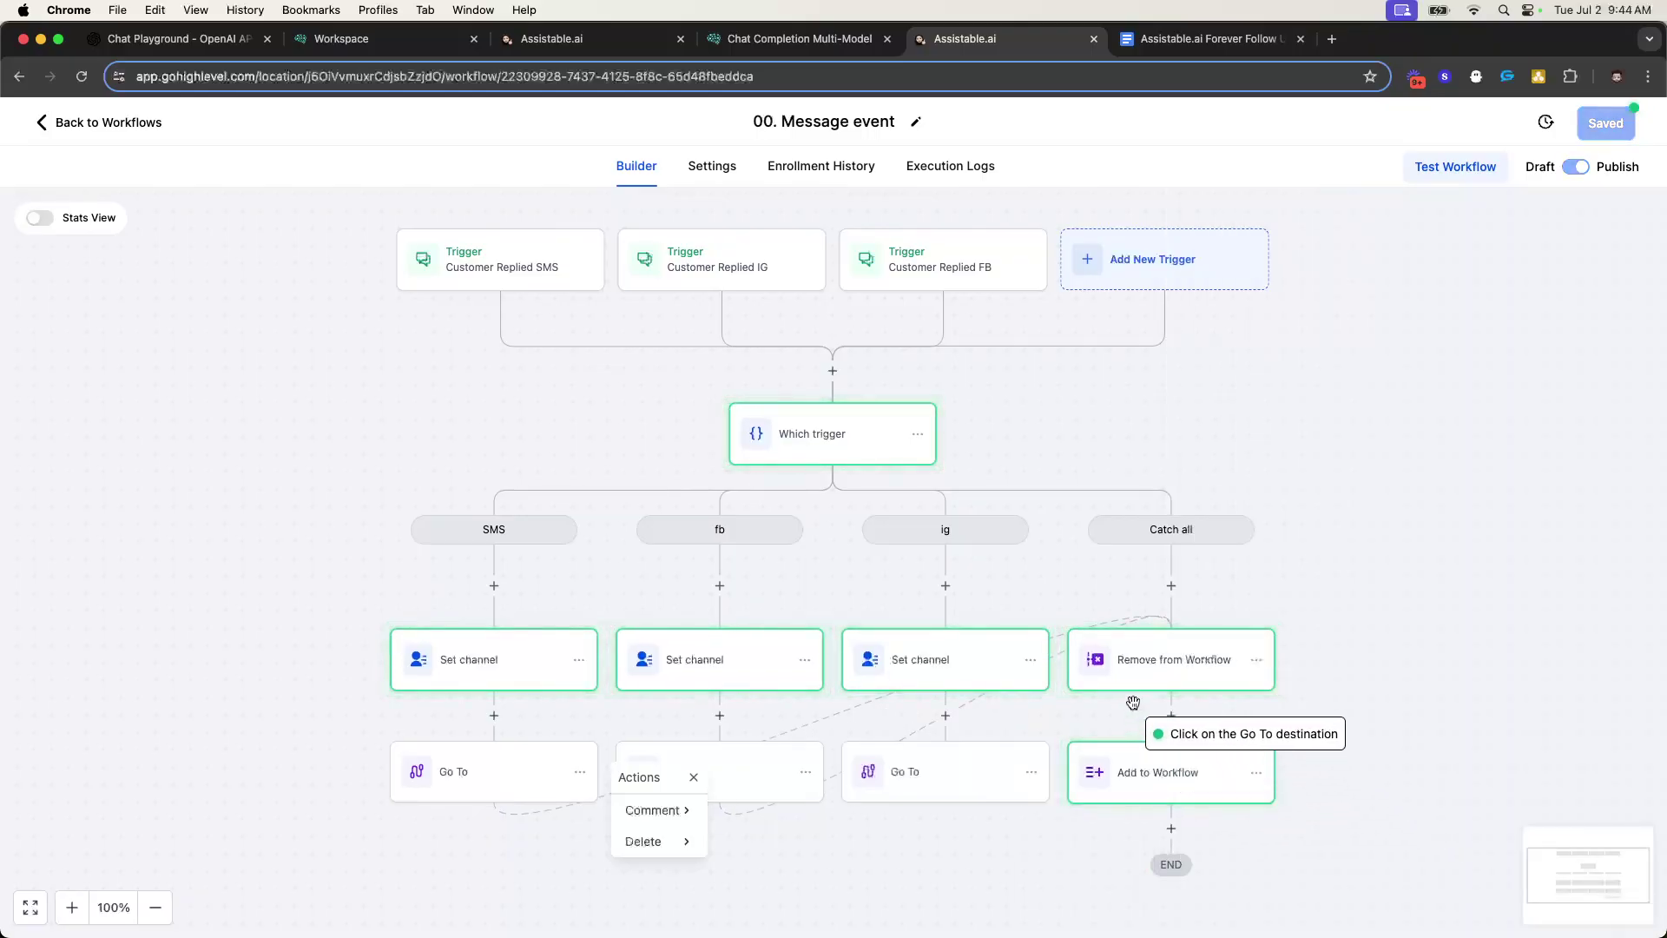
left_click(1132, 686)
scroll(848, 712, "down", 1)
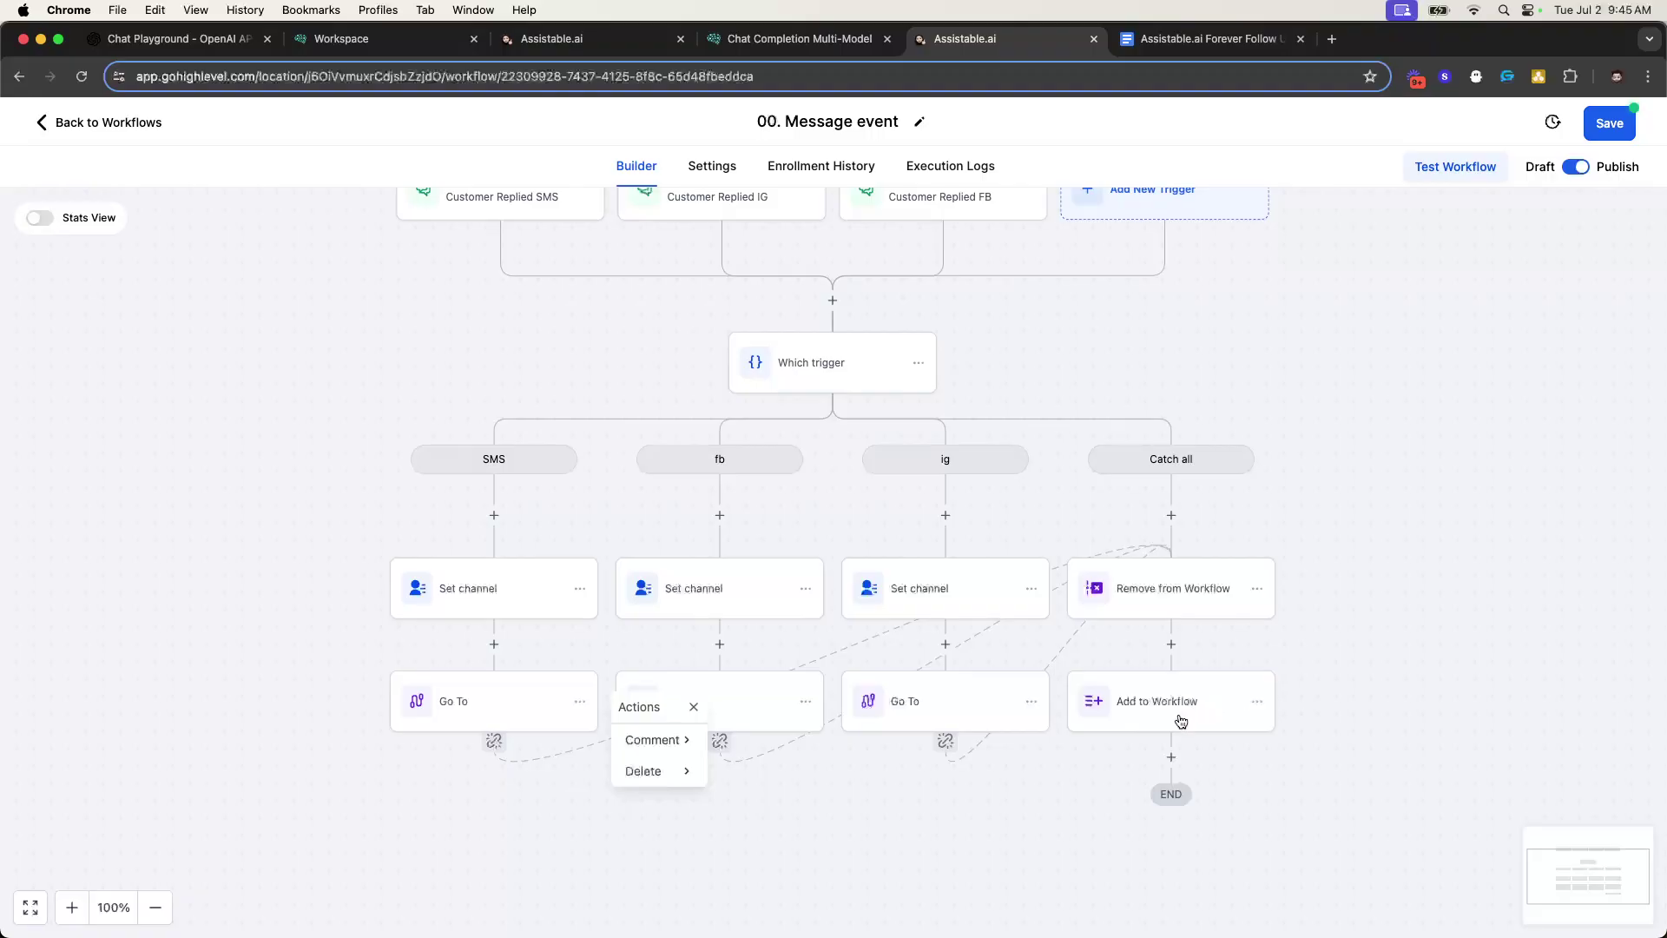
scroll(1179, 693, "up", 1)
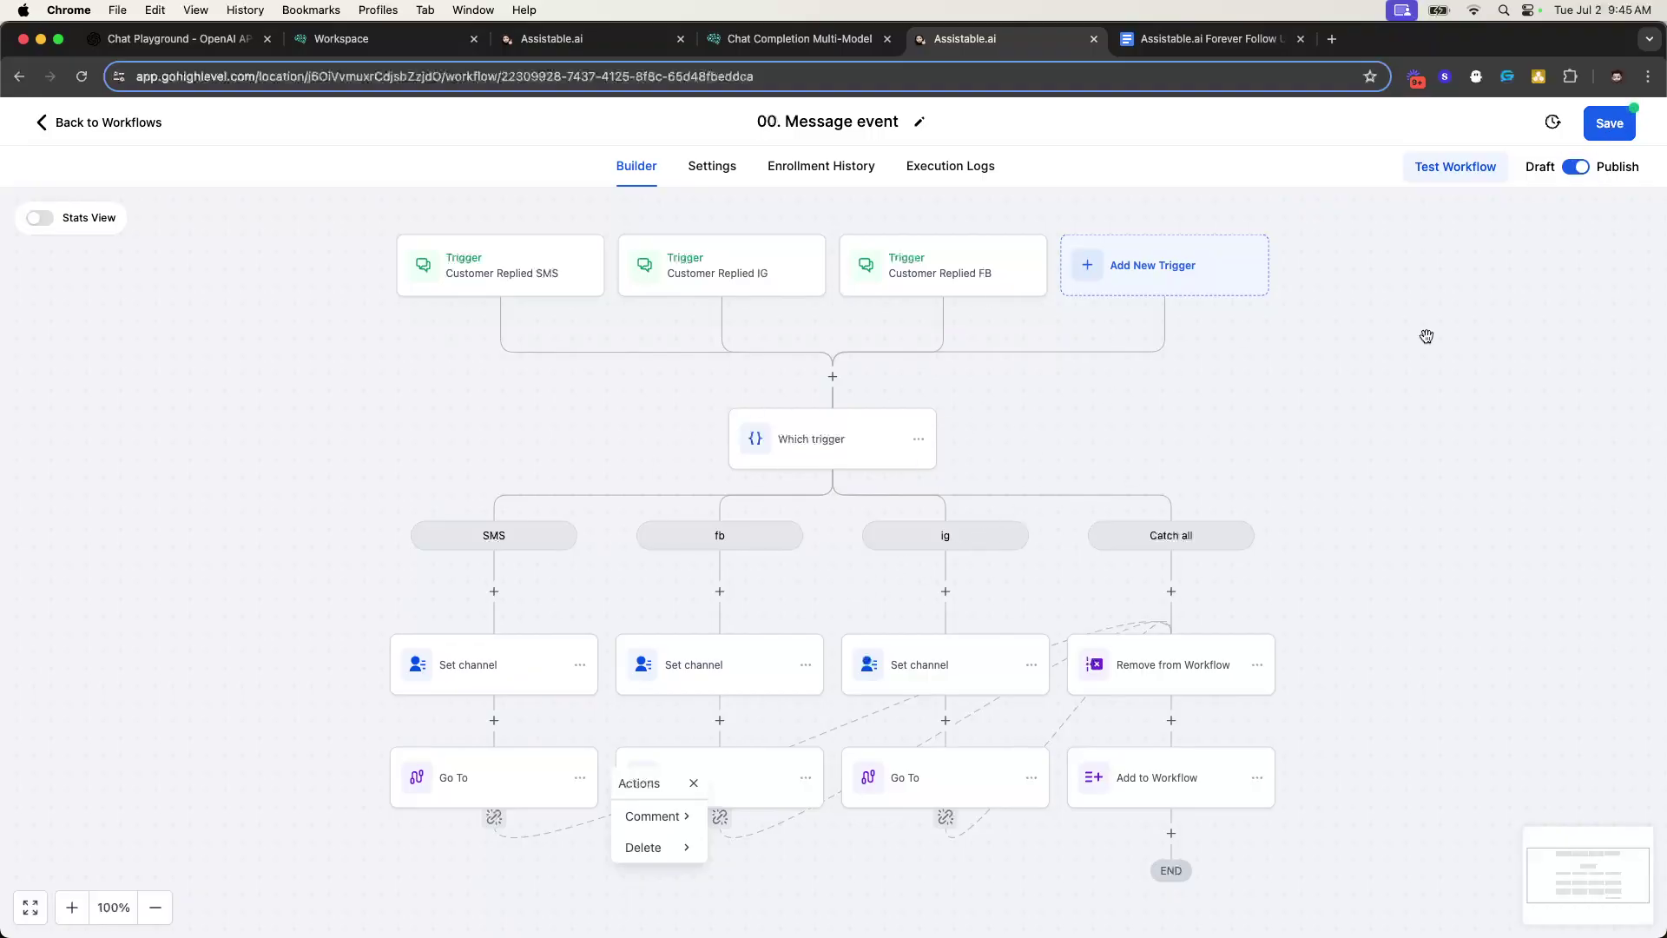
left_click(1613, 126)
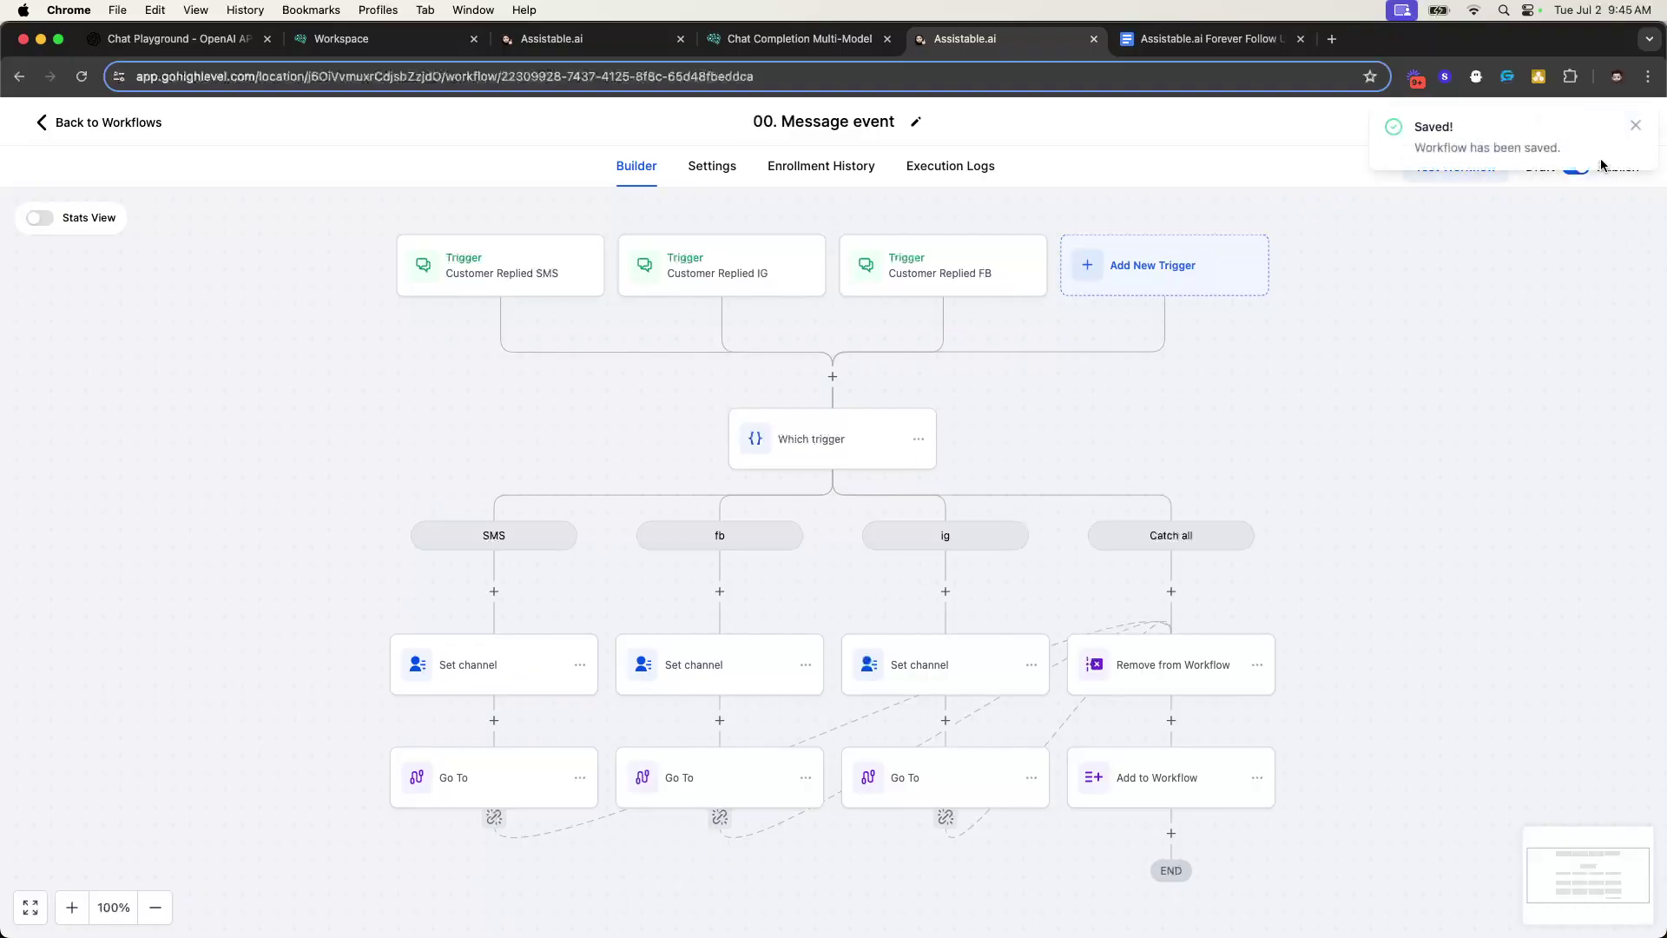
left_click(1636, 127)
- Open 01. Forever Follow Up zoomed in and bring up its #1 Chat Completion Response webhook
left_click(137, 131)
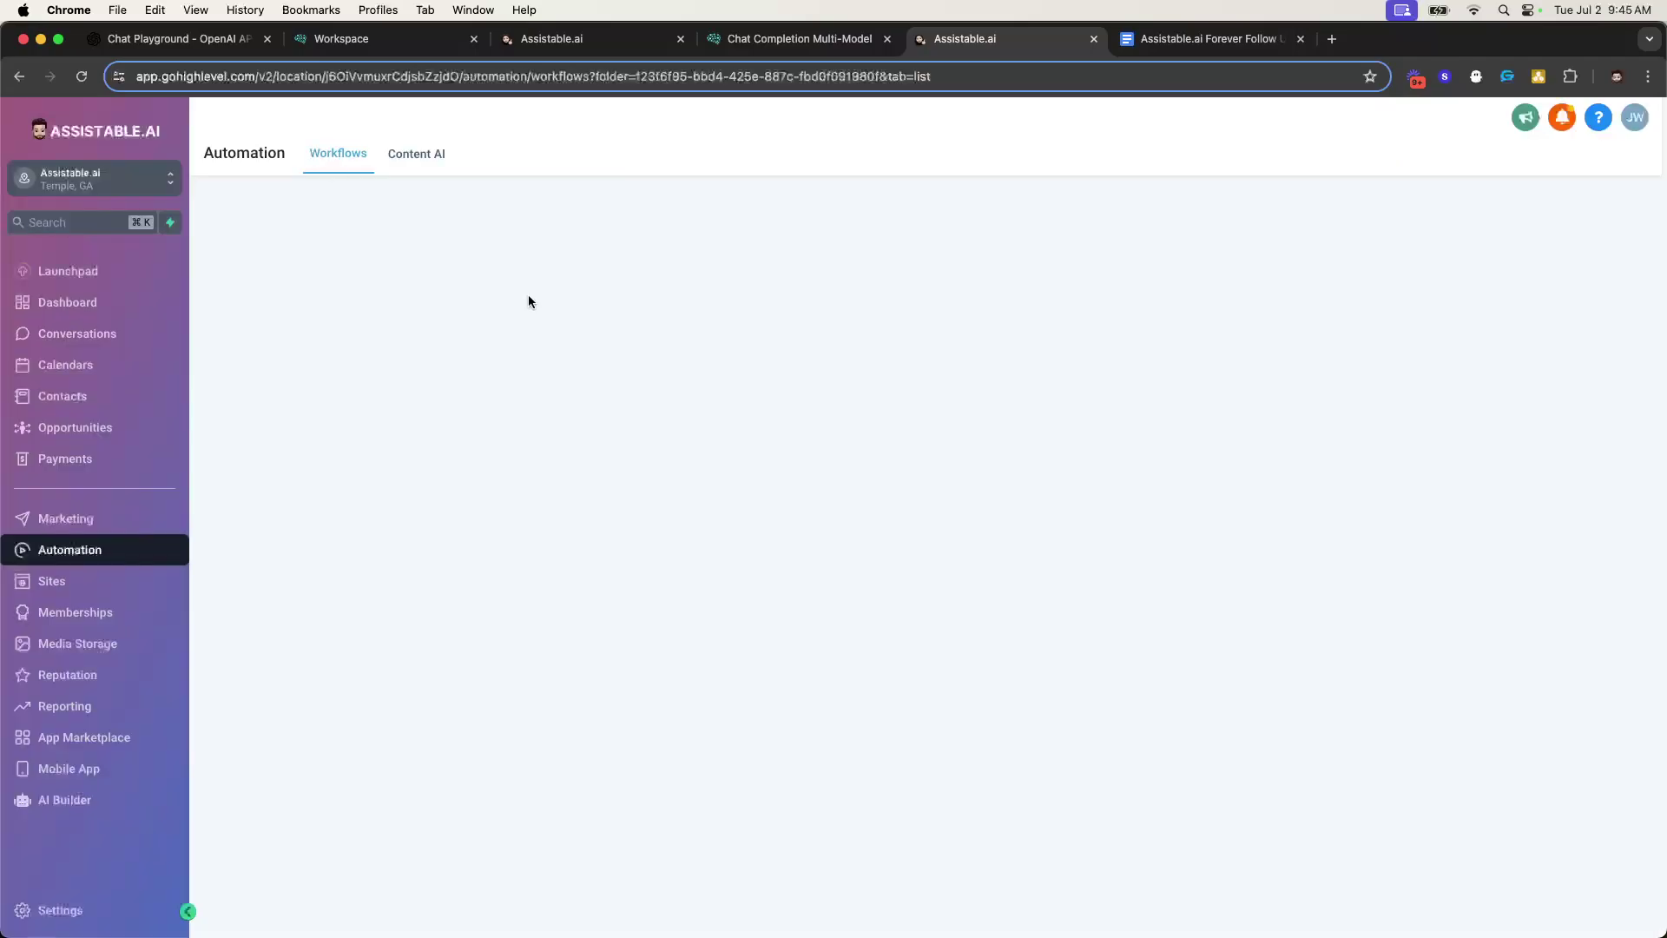
left_click(436, 546)
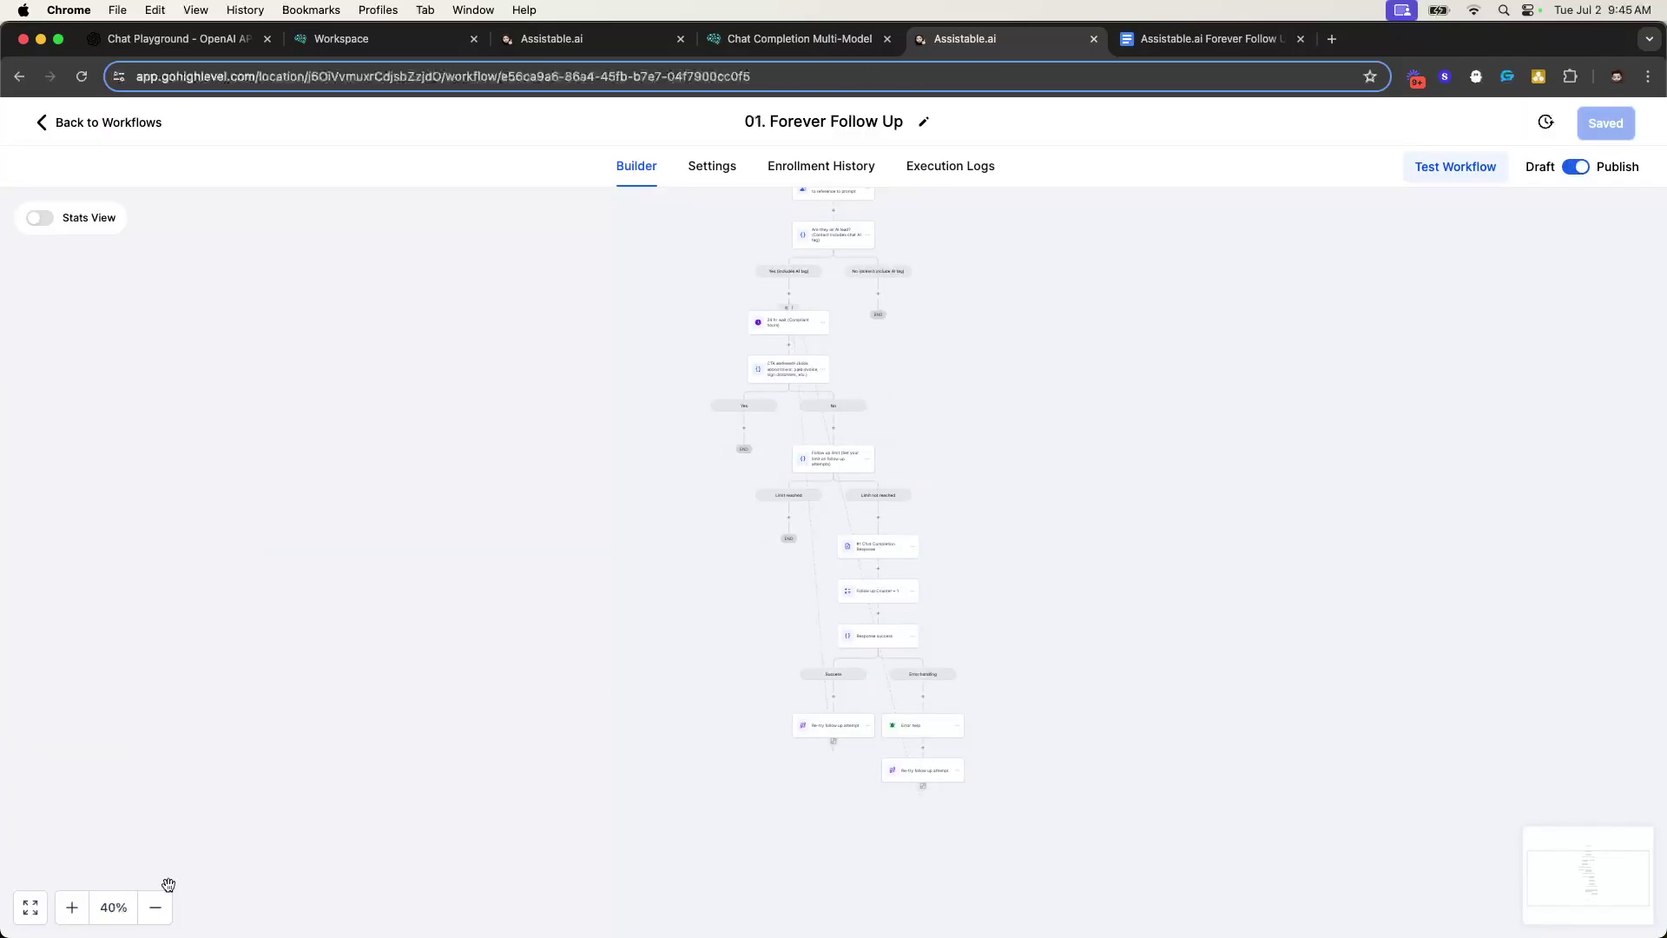
left_click(72, 909)
left_click(72, 909)
left_click(72, 909)
left_click(72, 909)
left_click(72, 909)
left_click(72, 909)
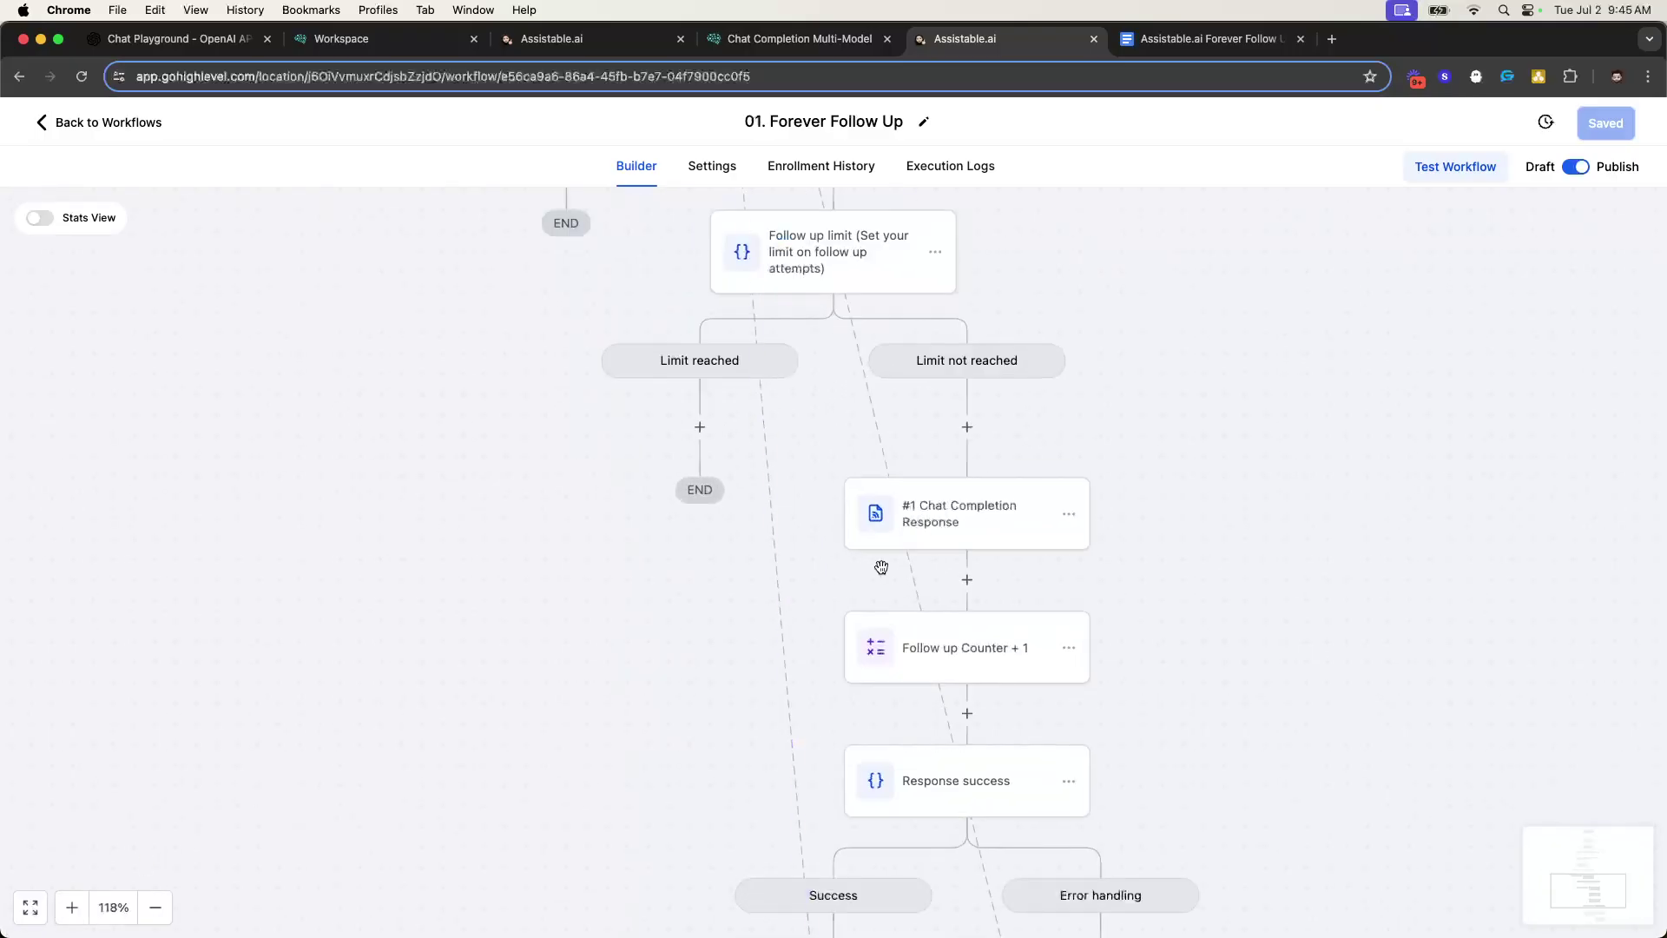
left_click(1037, 536)
- Replace the webhook's type value SMS with {{contact.chat_widget_collect_industry}} from Contact custom fields
scroll(1193, 656, "down", 6)
double_click(1144, 446)
key("BackSpace")
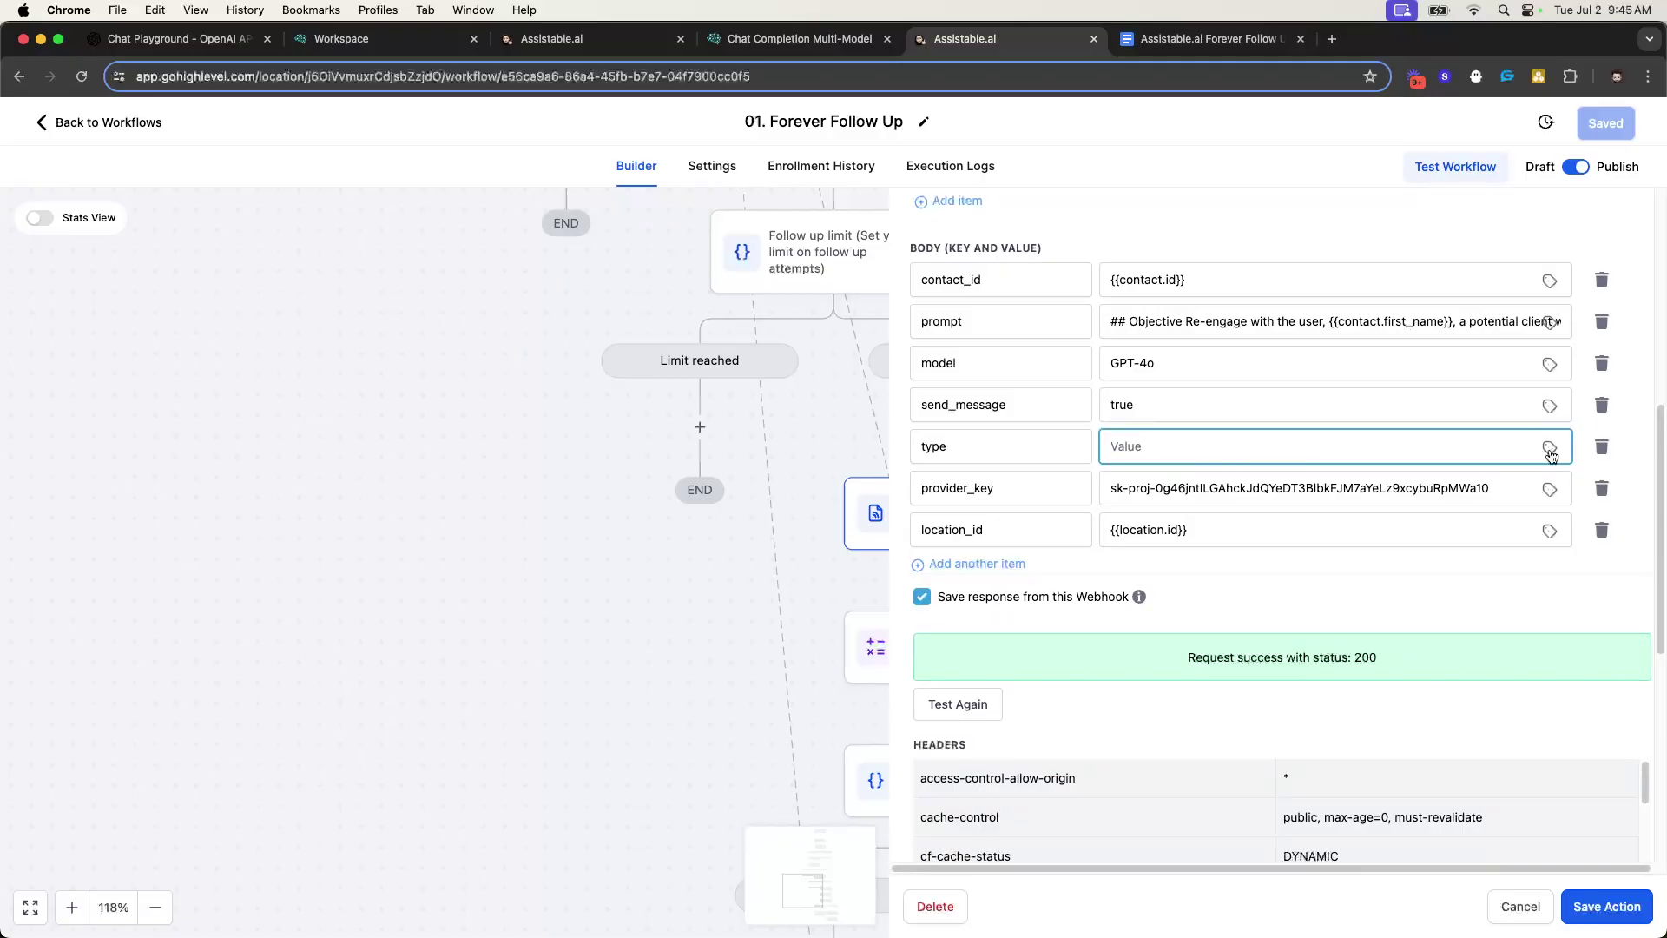
left_click(1551, 450)
left_click(1533, 333)
scroll(1577, 441, "down", 5)
scroll(1576, 443, "down", 3)
left_click(1559, 485)
scroll(1580, 391, "down", 2)
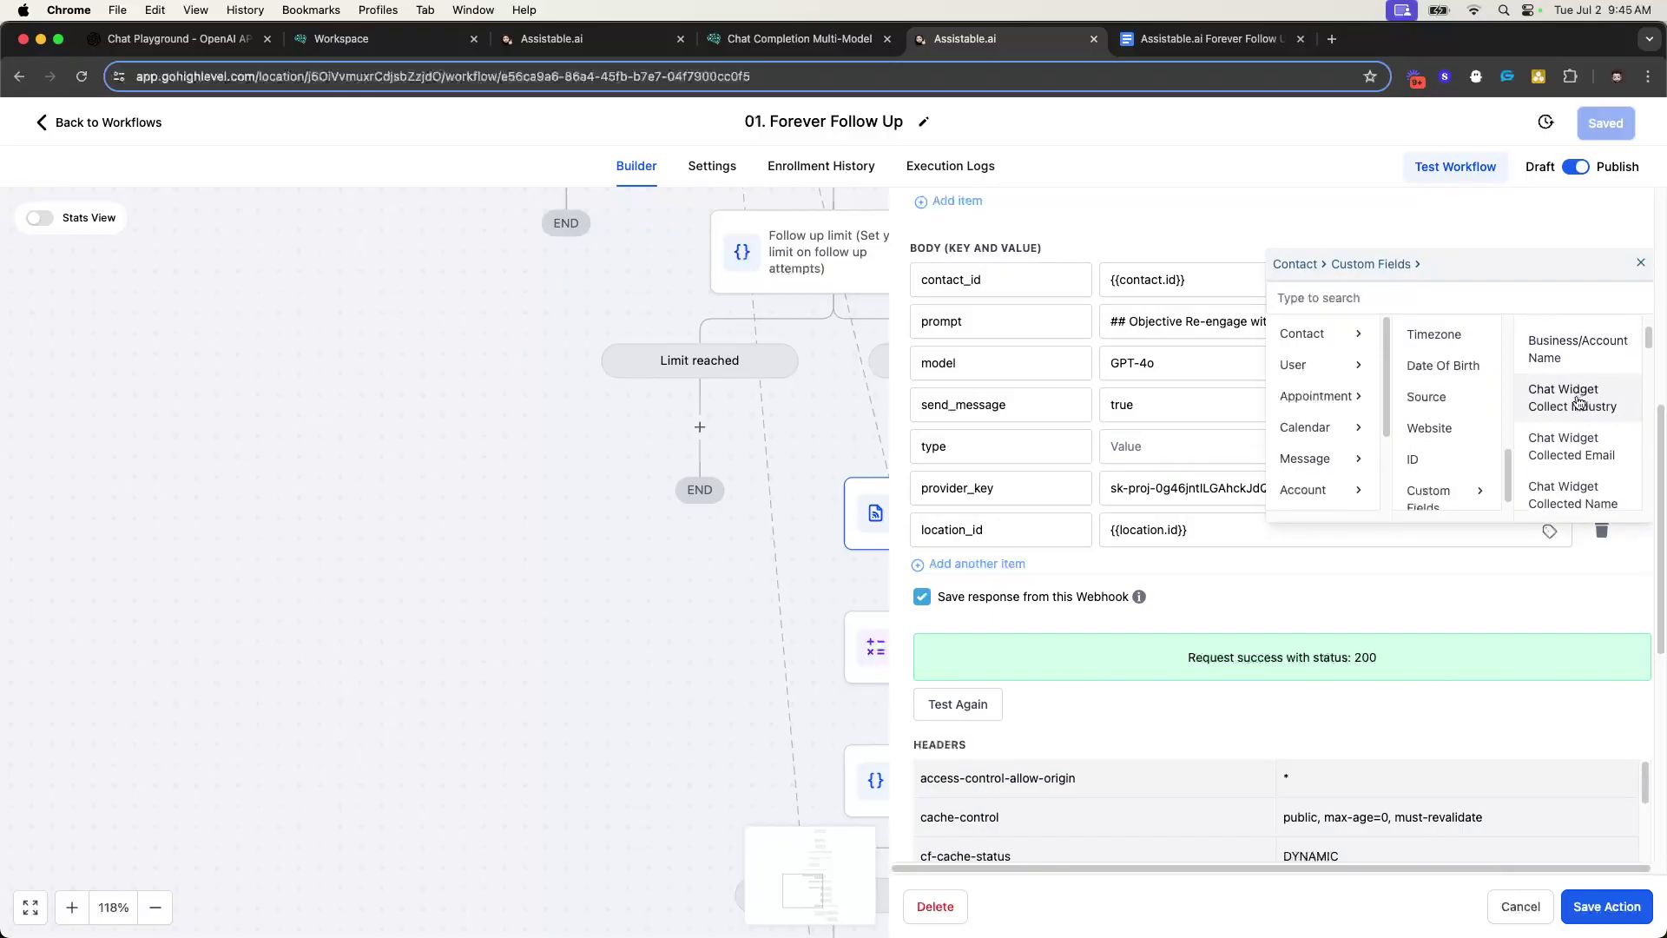
left_click(1577, 402)
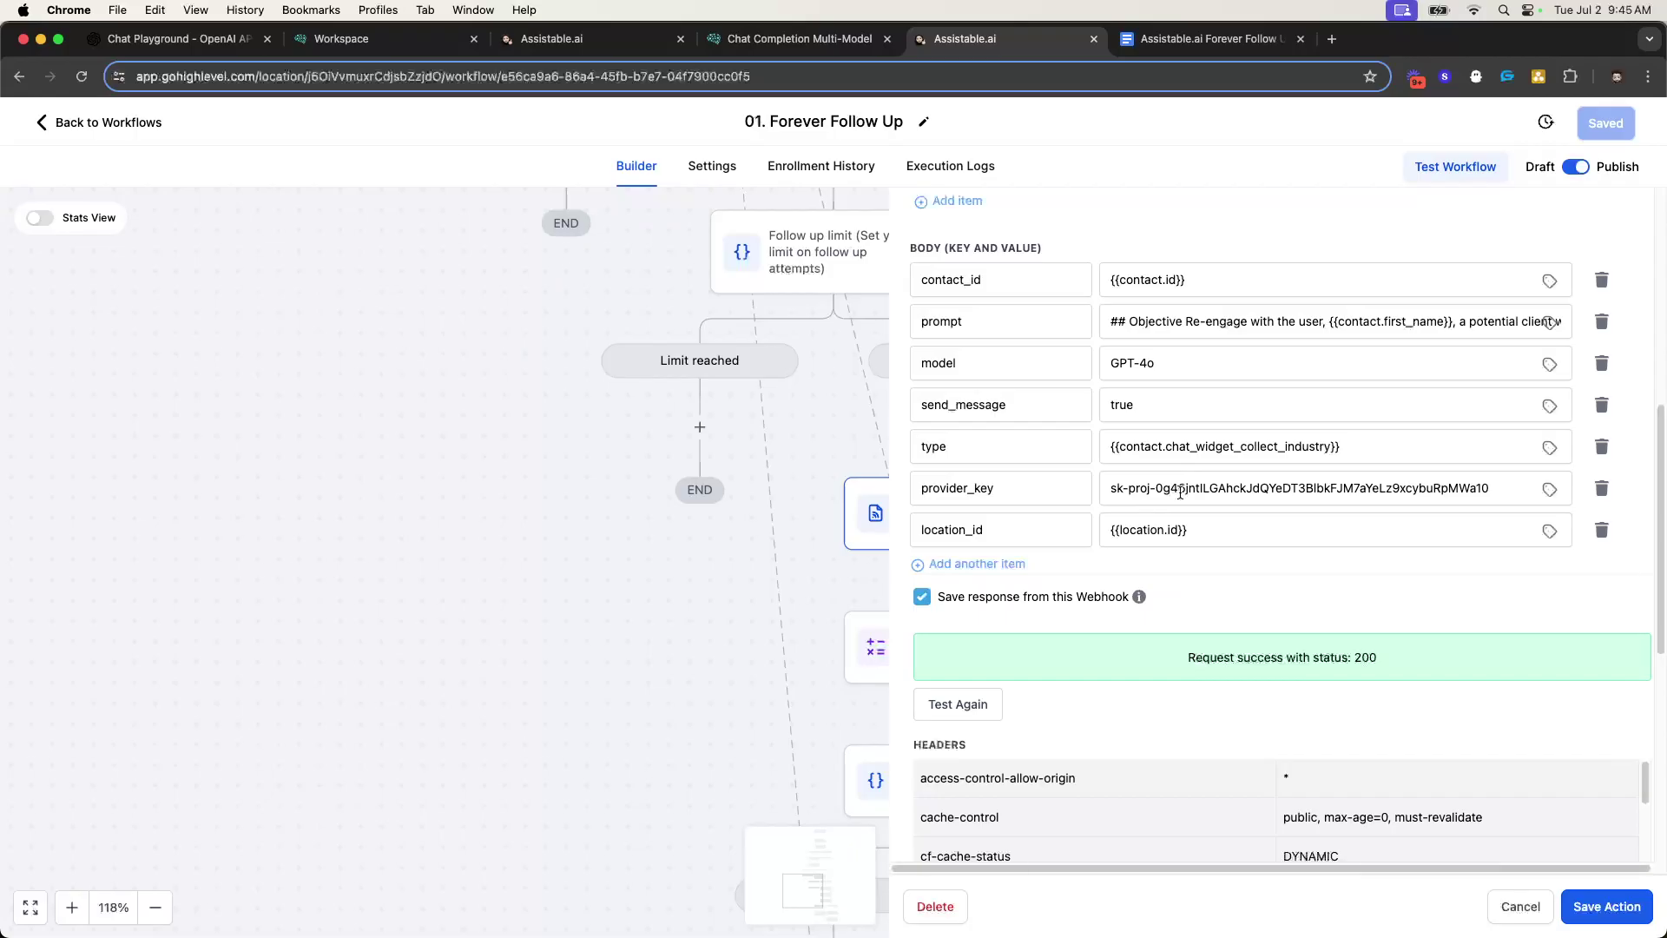
scroll(634, 284, "up", 10)
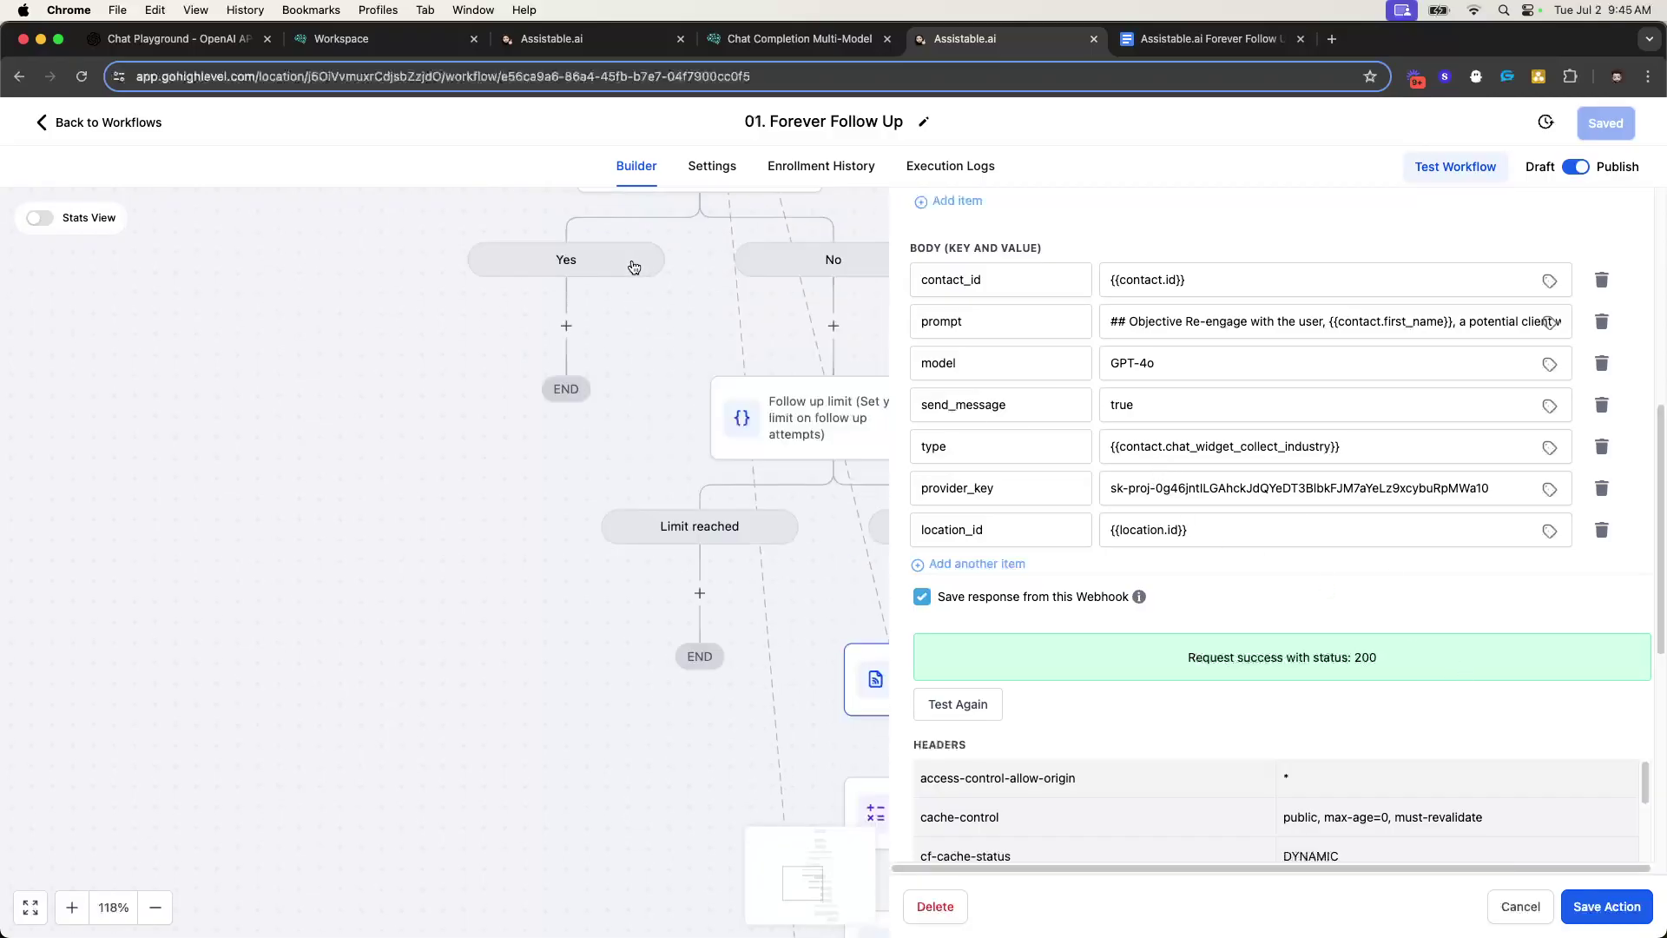
scroll(687, 366, "down", 5)
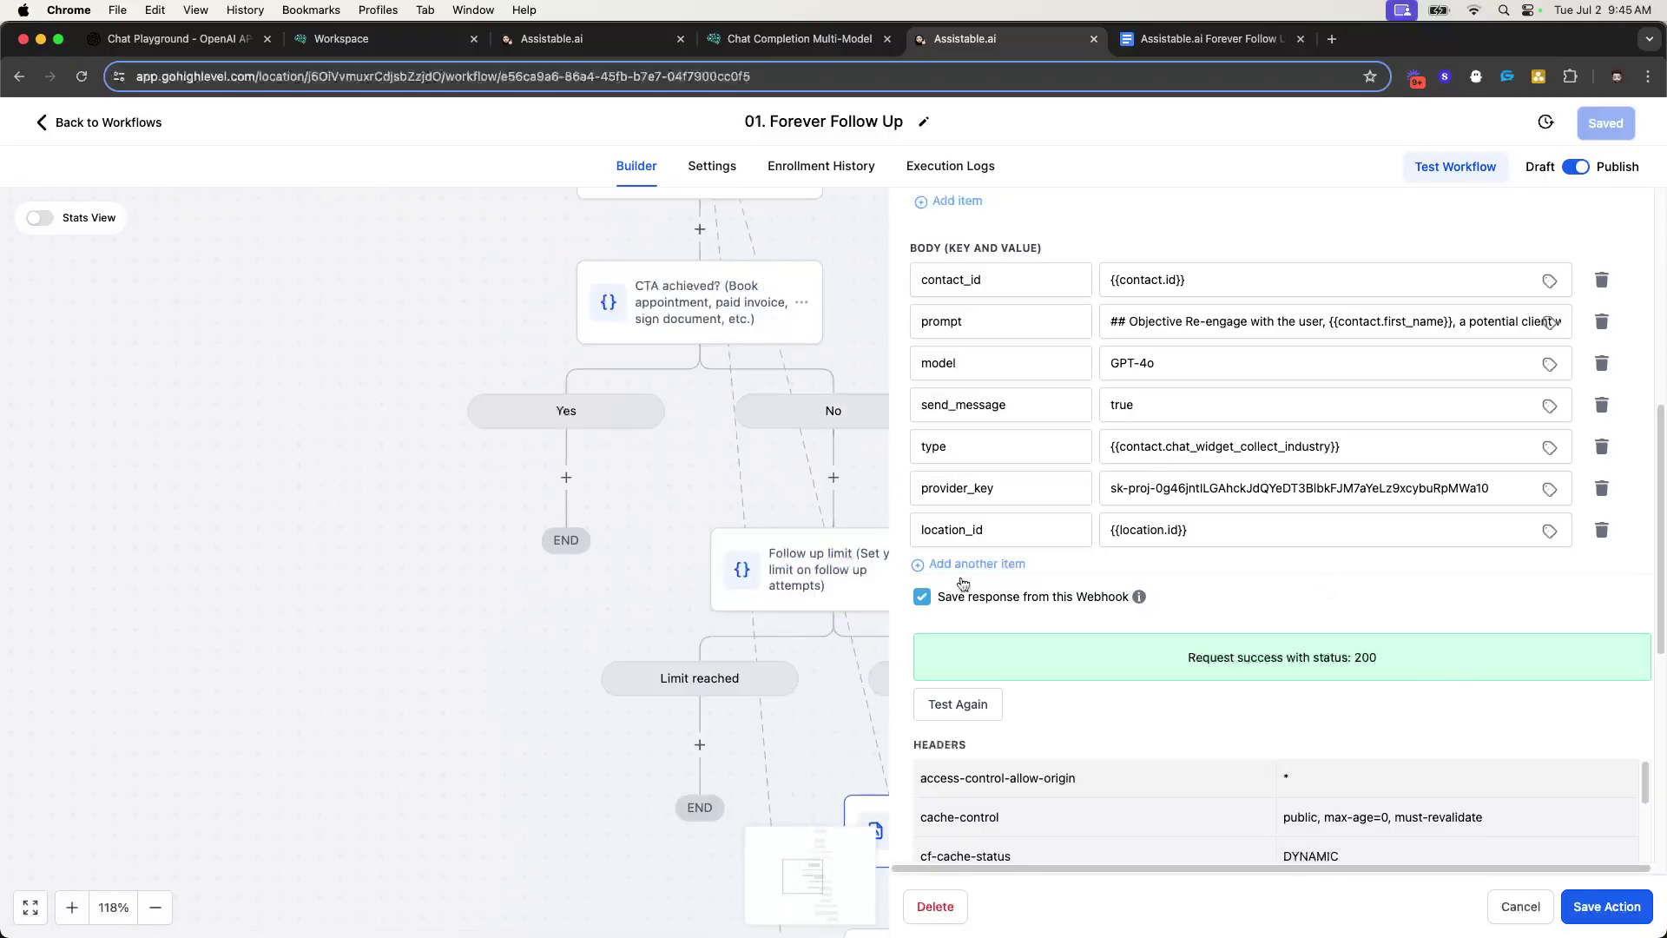
- Close the webhook panel, review the Forever Follow Up flow zoomed out, and return to Workflows
left_click(1521, 906)
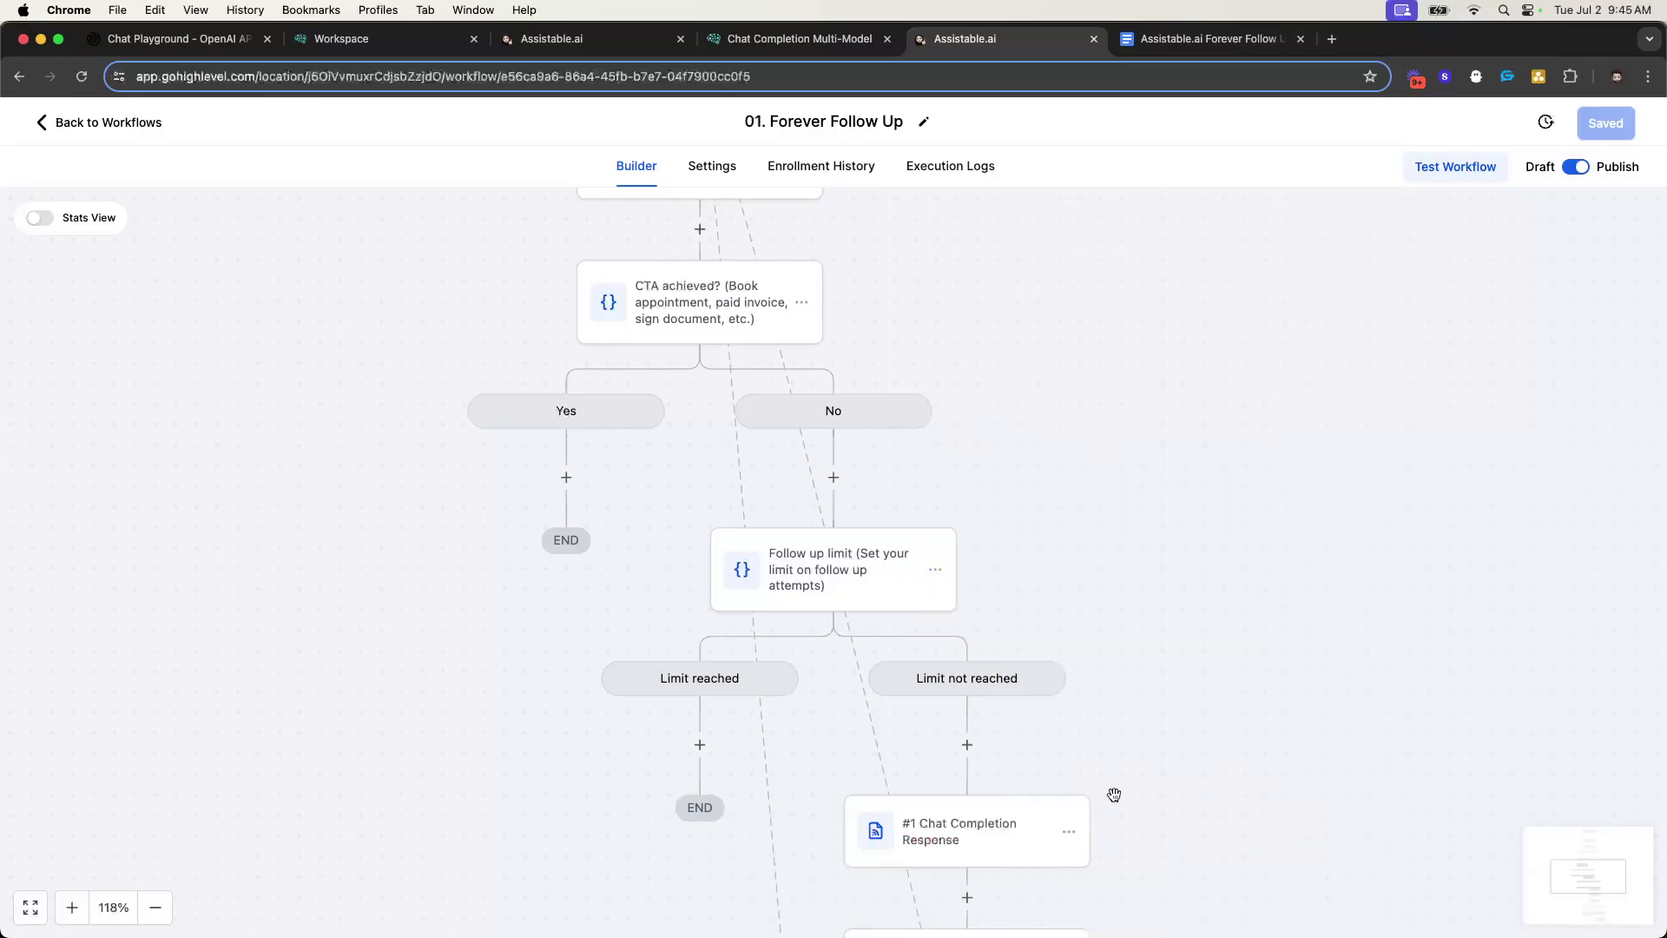
scroll(862, 667, "down", 3)
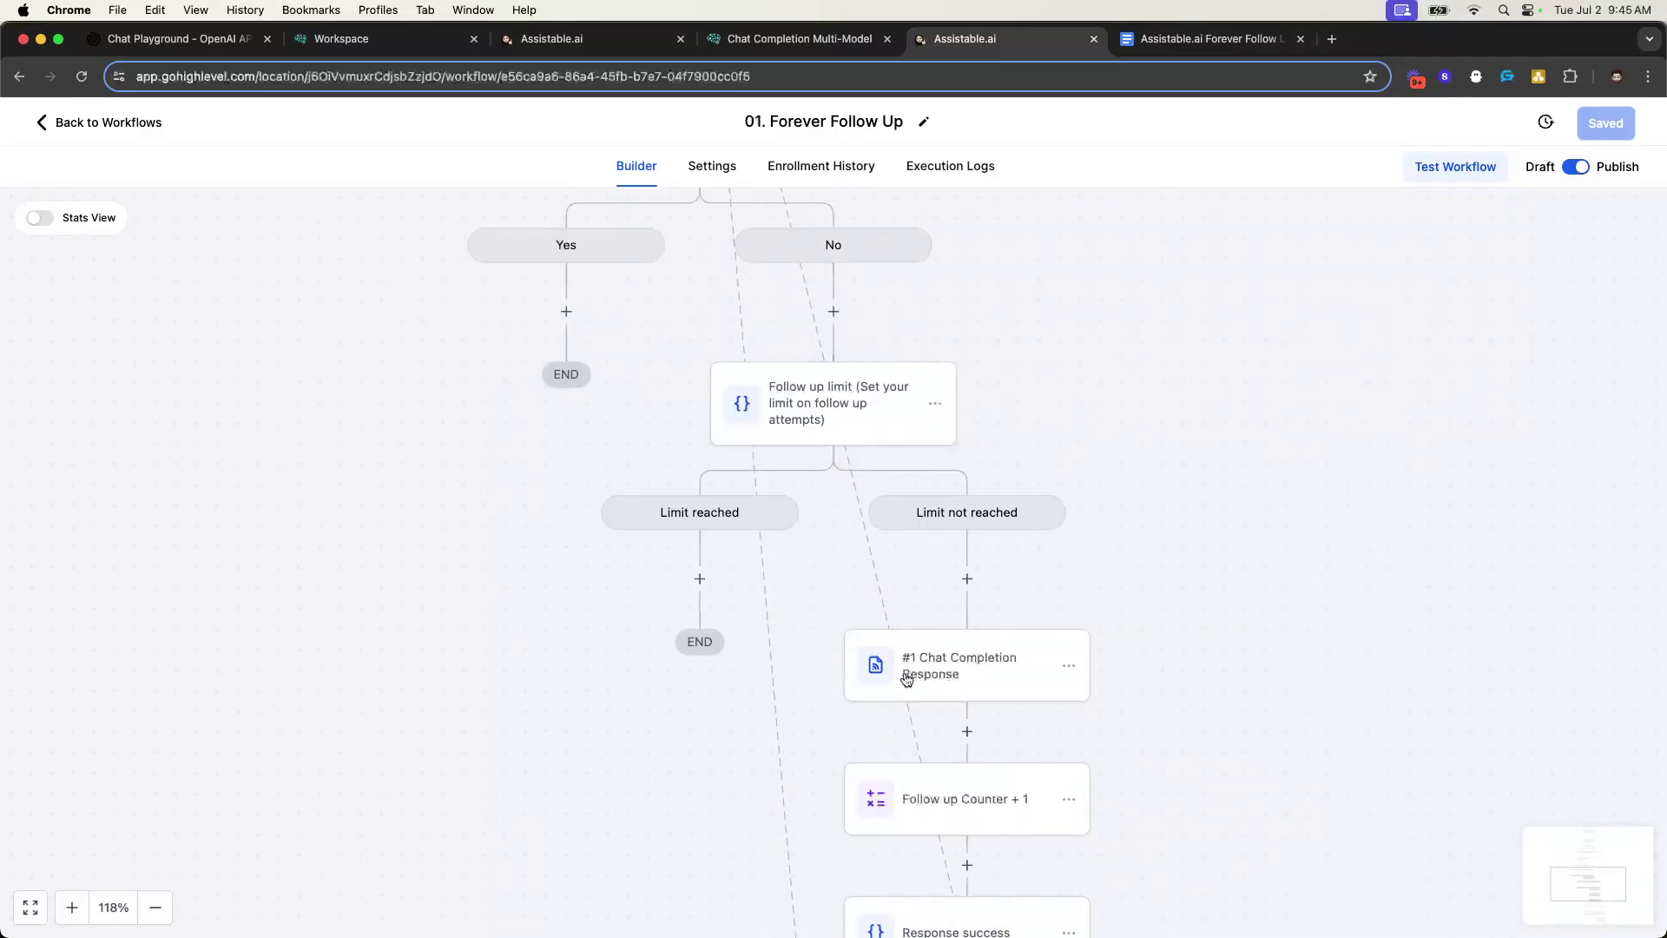
scroll(883, 680, "down", 5)
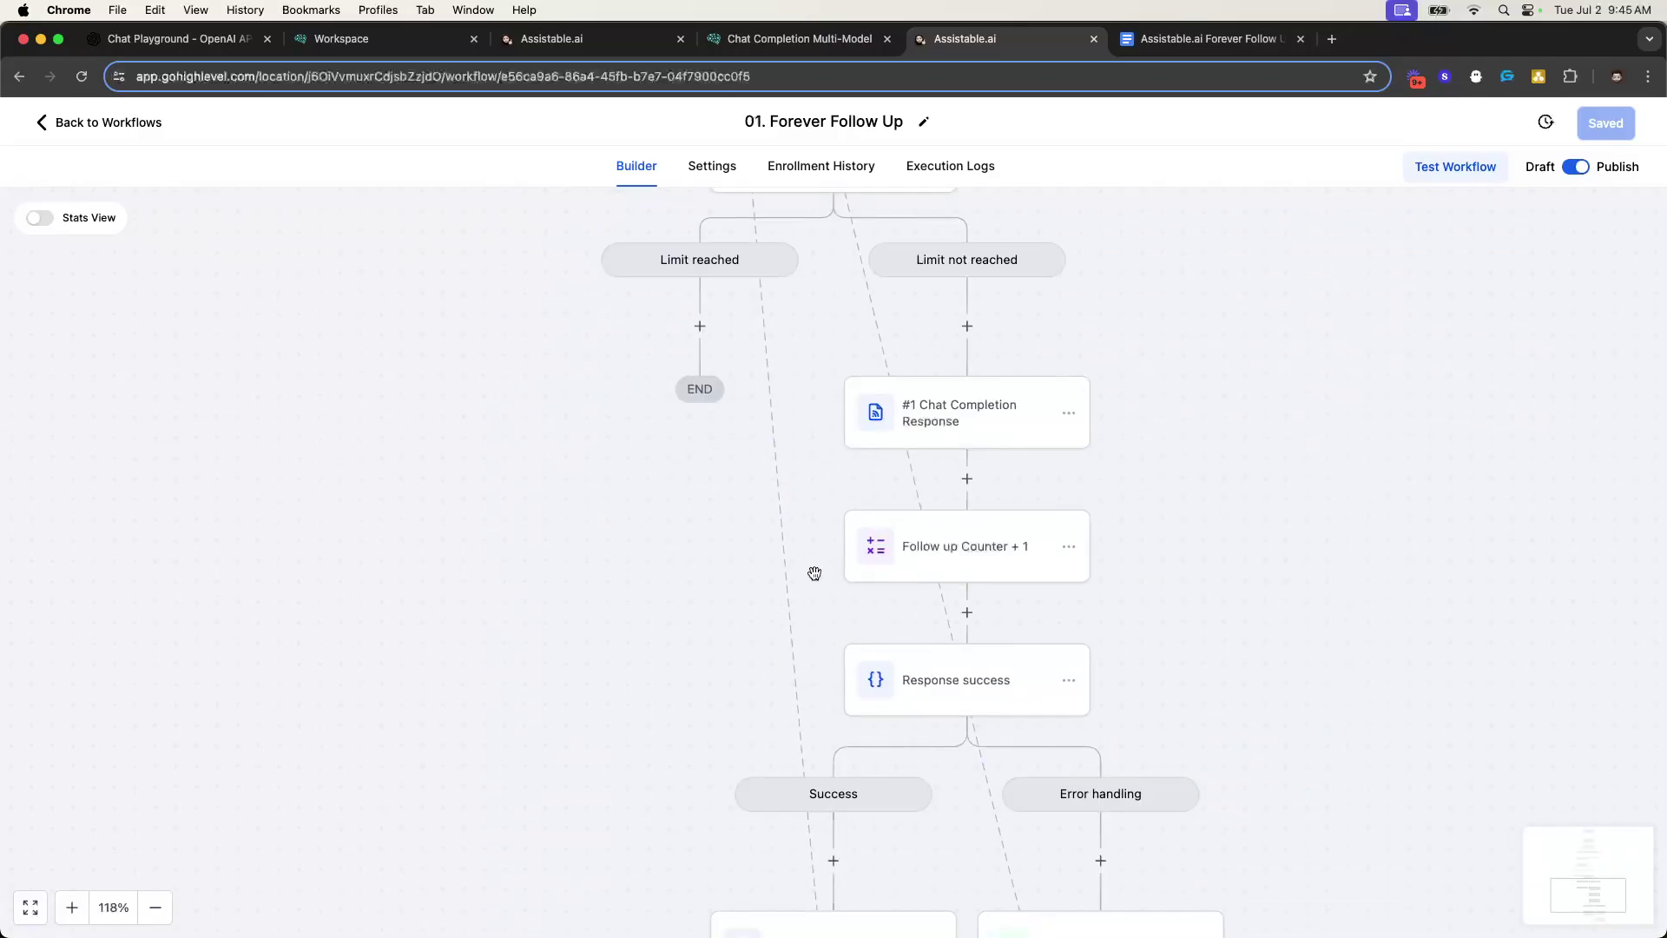
scroll(815, 577, "up", 15)
scroll(791, 554, "down", 9)
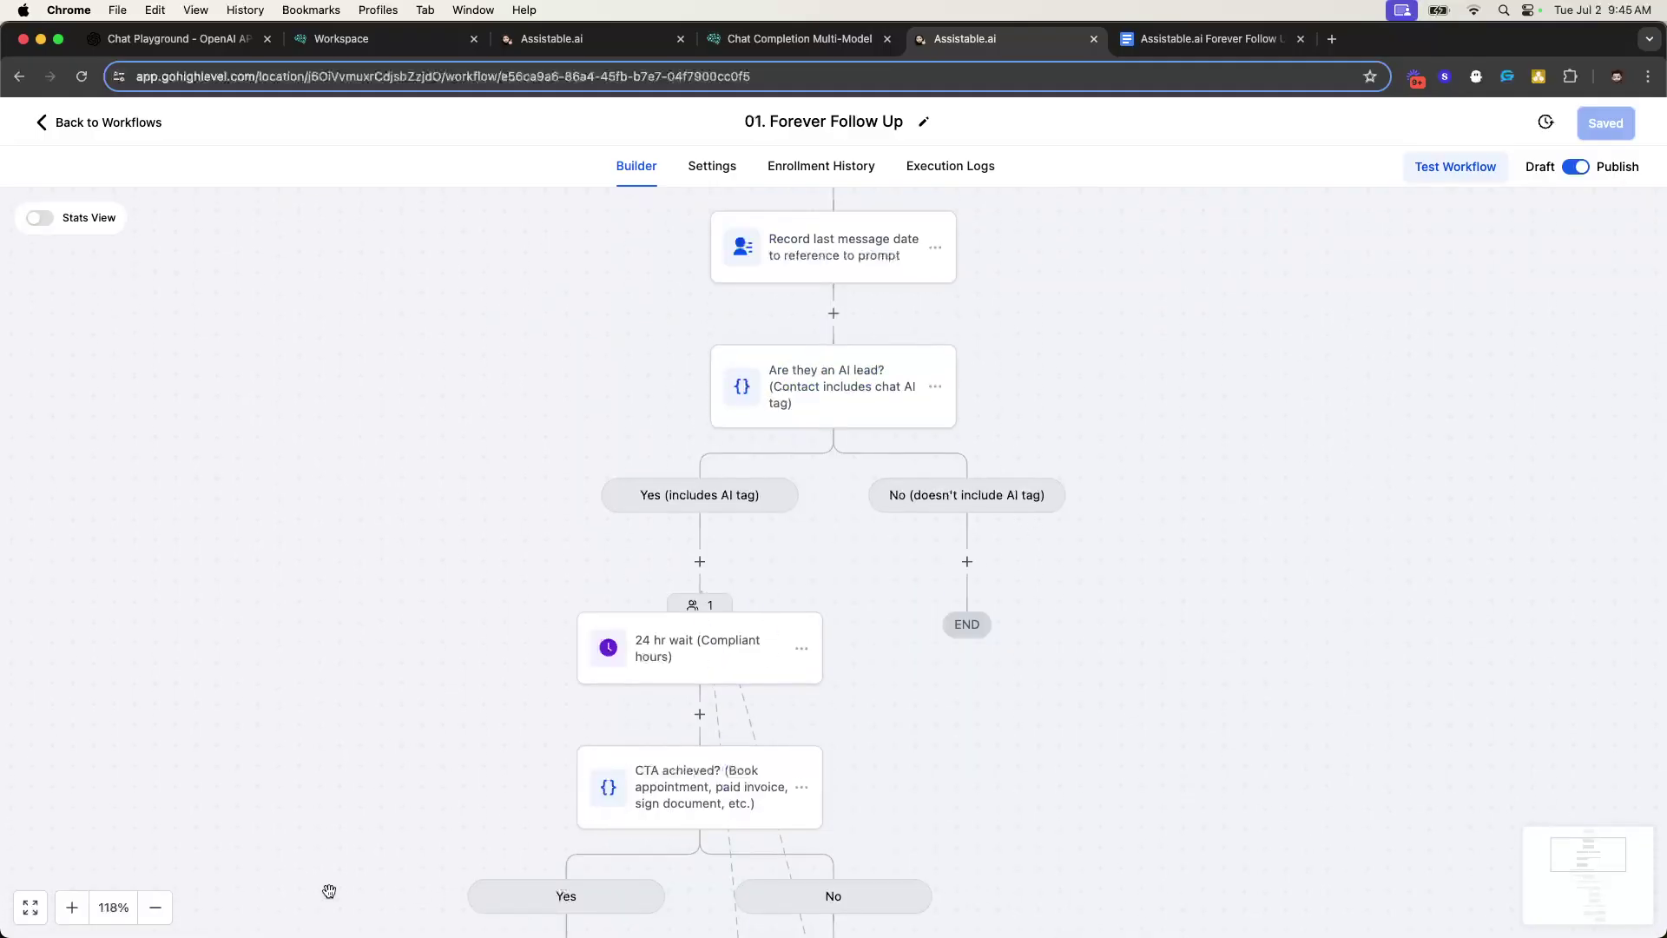
left_click(155, 906)
scroll(927, 558, "up", 2)
scroll(677, 487, "down", 5)
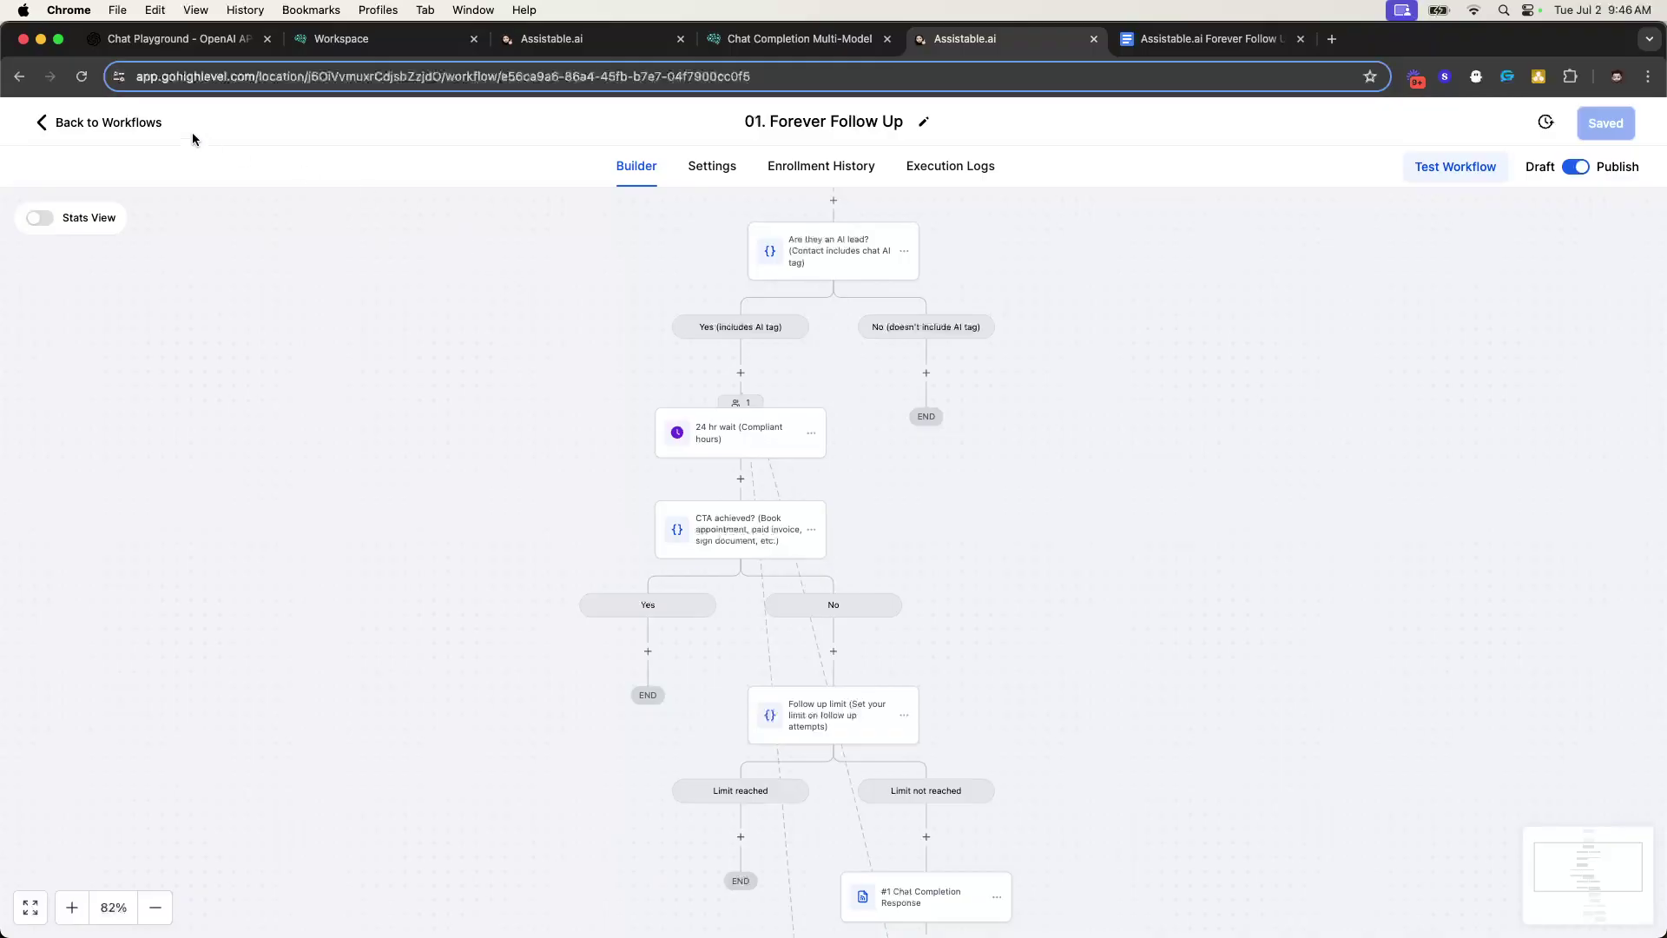
left_click(122, 121)
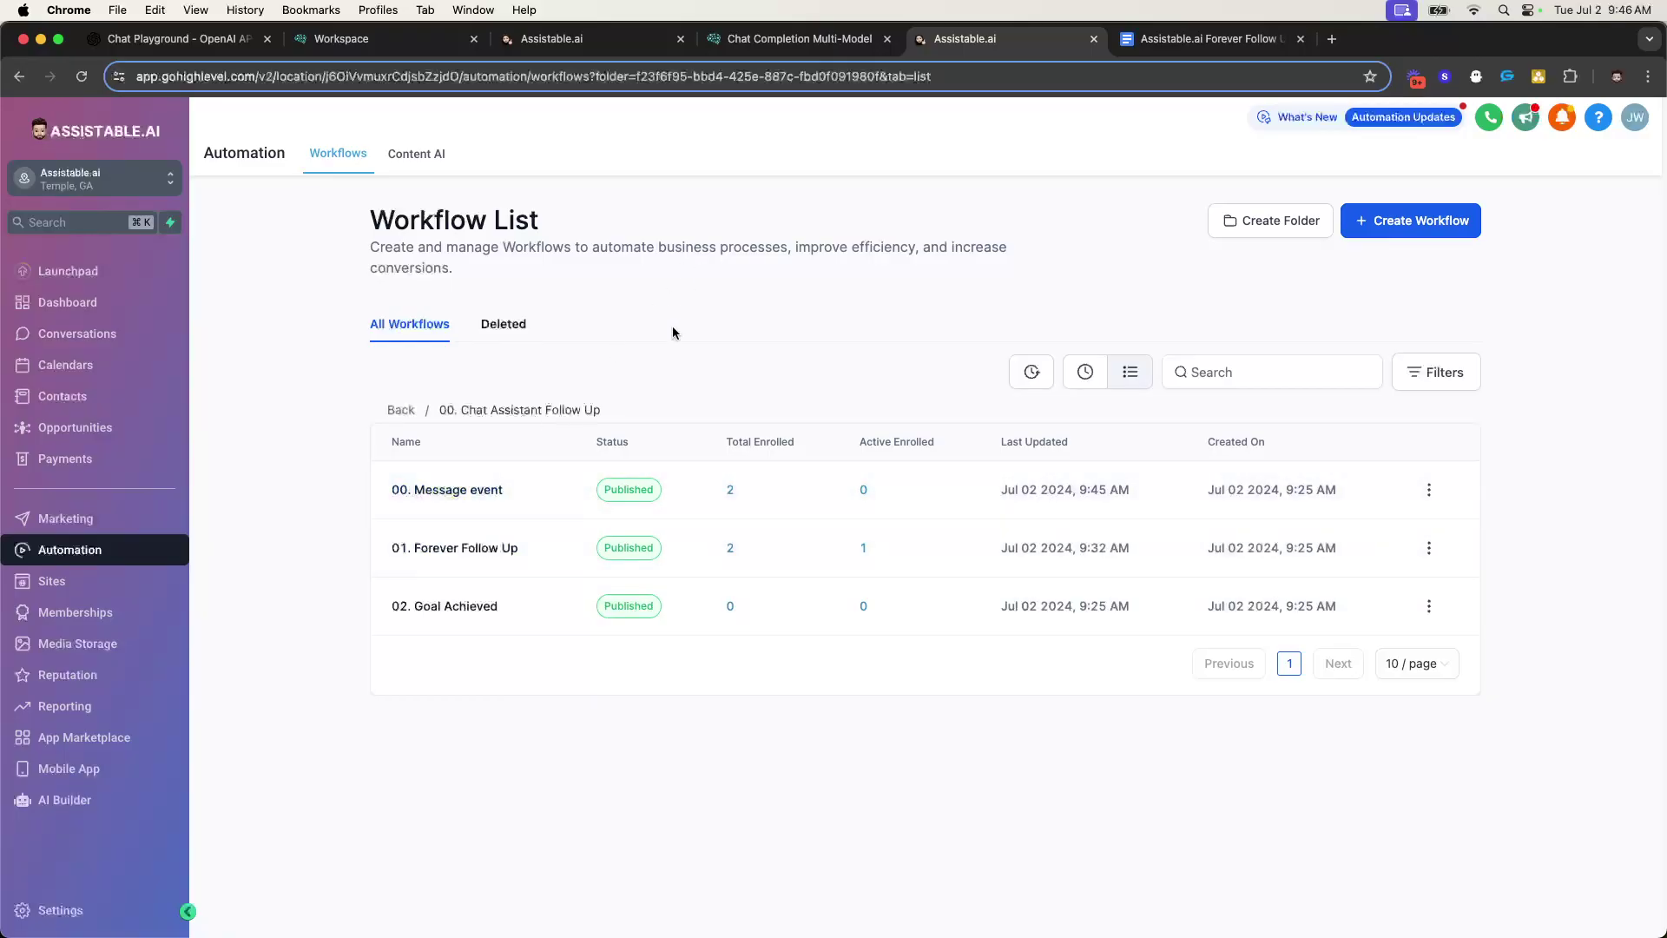
- Glance at 00. Message event, then bring up the test contact's record
left_click(484, 493)
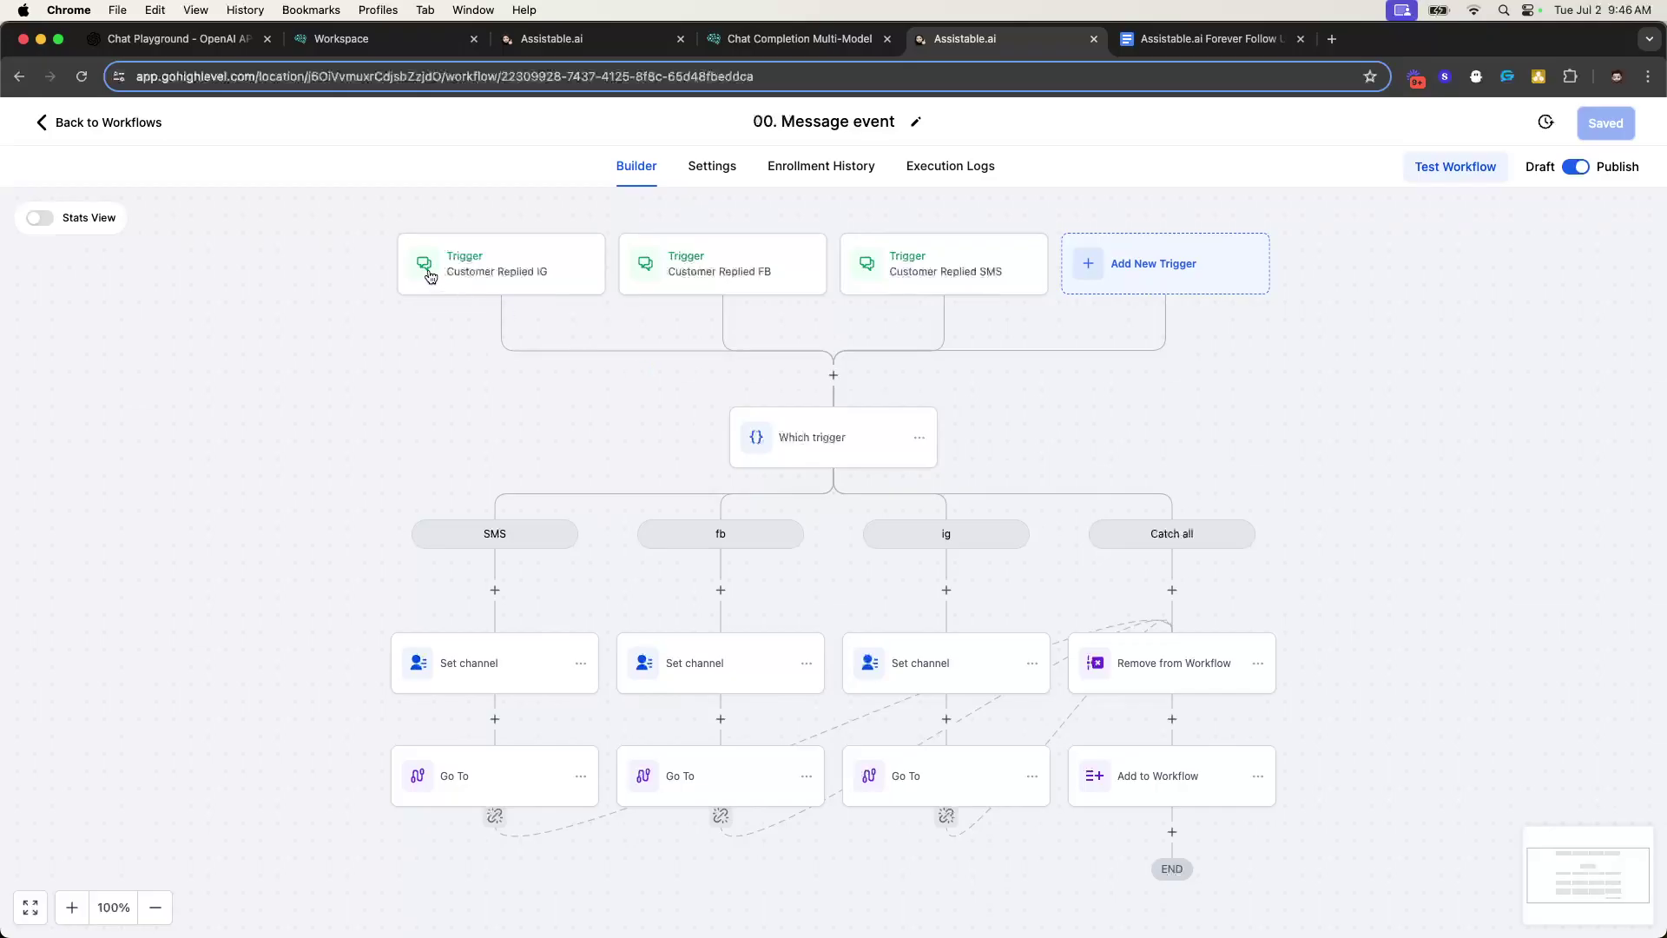
left_click(61, 124)
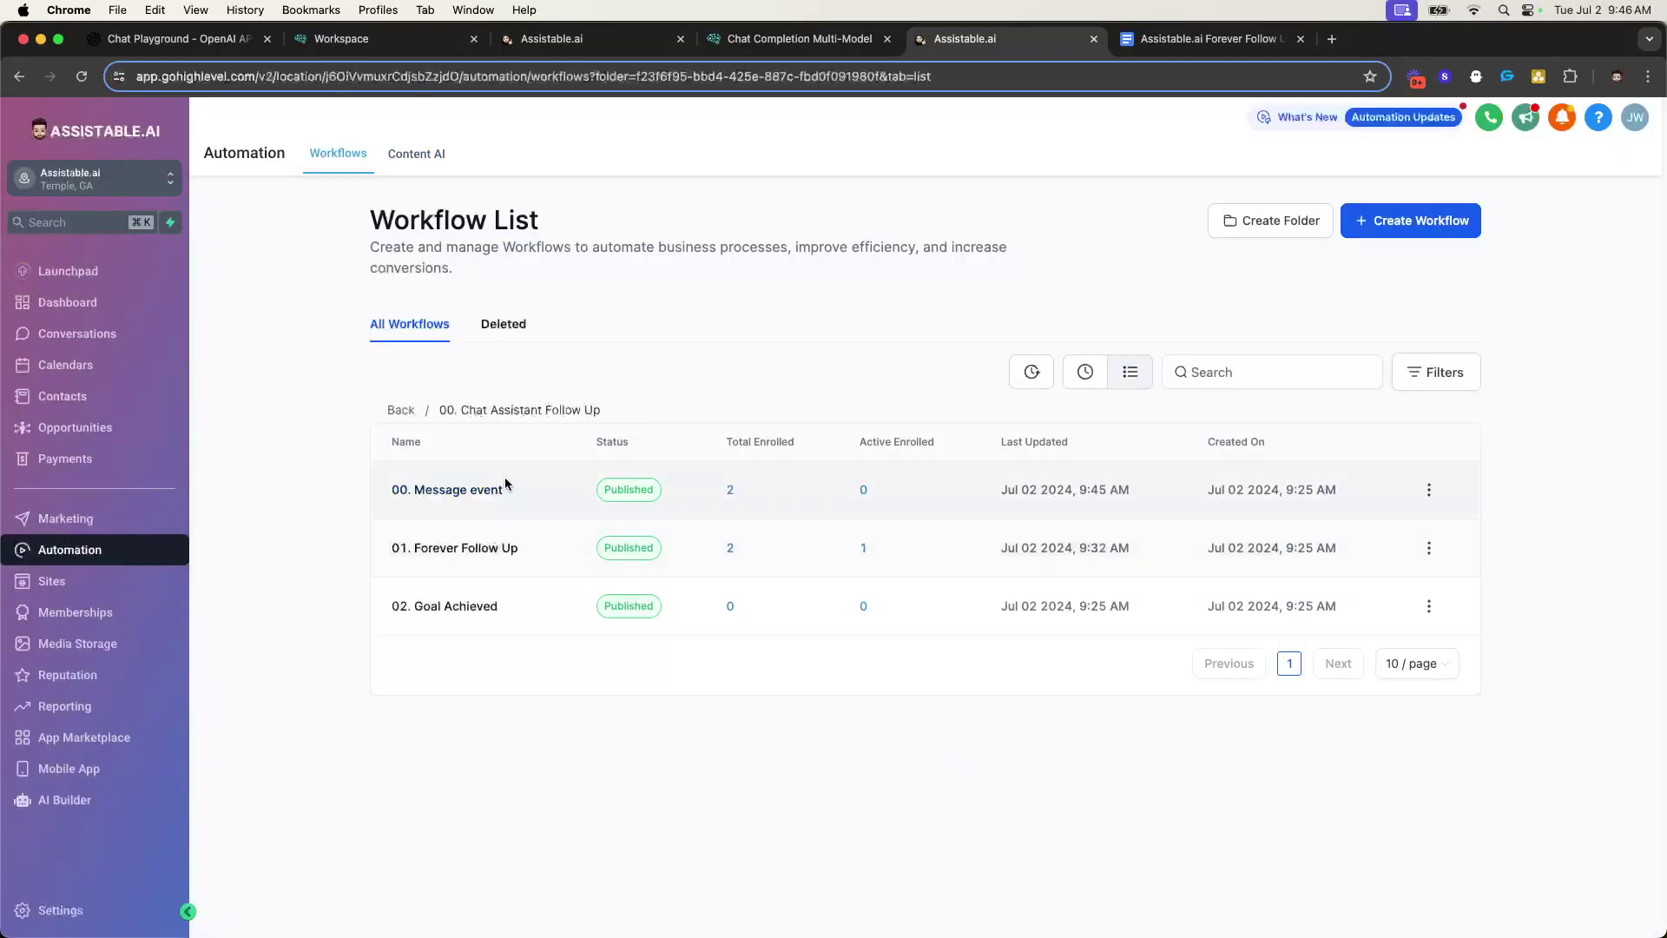
left_click_drag(601, 41, 808, 41)
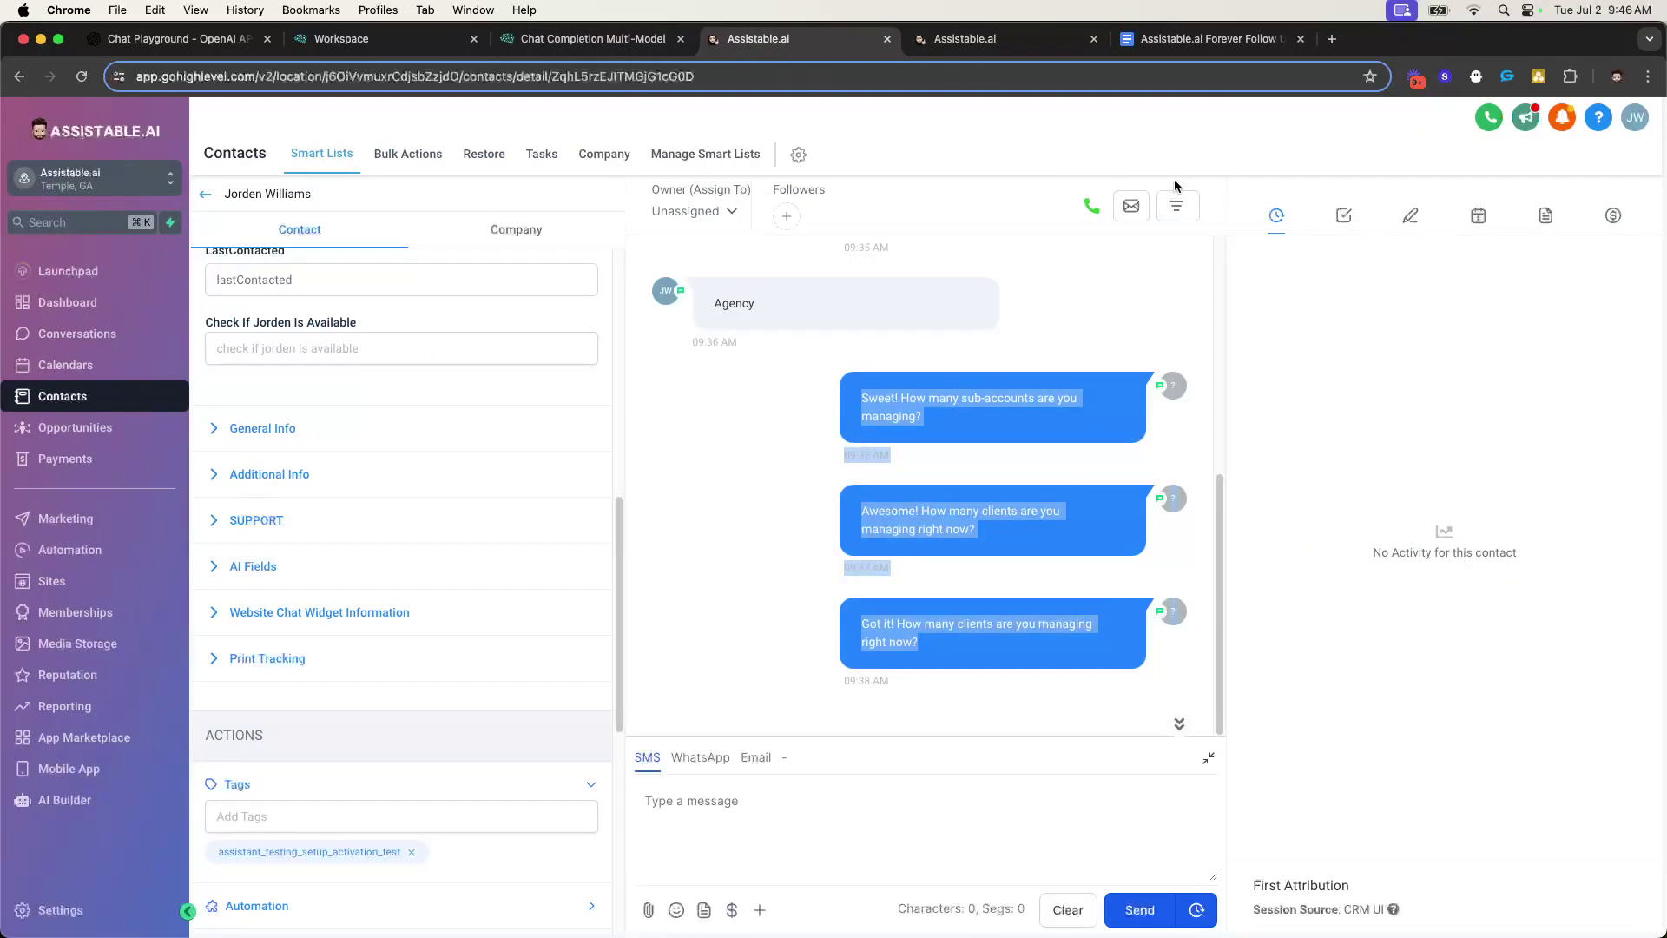
- Book the contact a Jul 2, 2024 12:00–12:30 pm Testing Calendar appointment, then return to the workflows
left_click(1478, 217)
left_click(1600, 265)
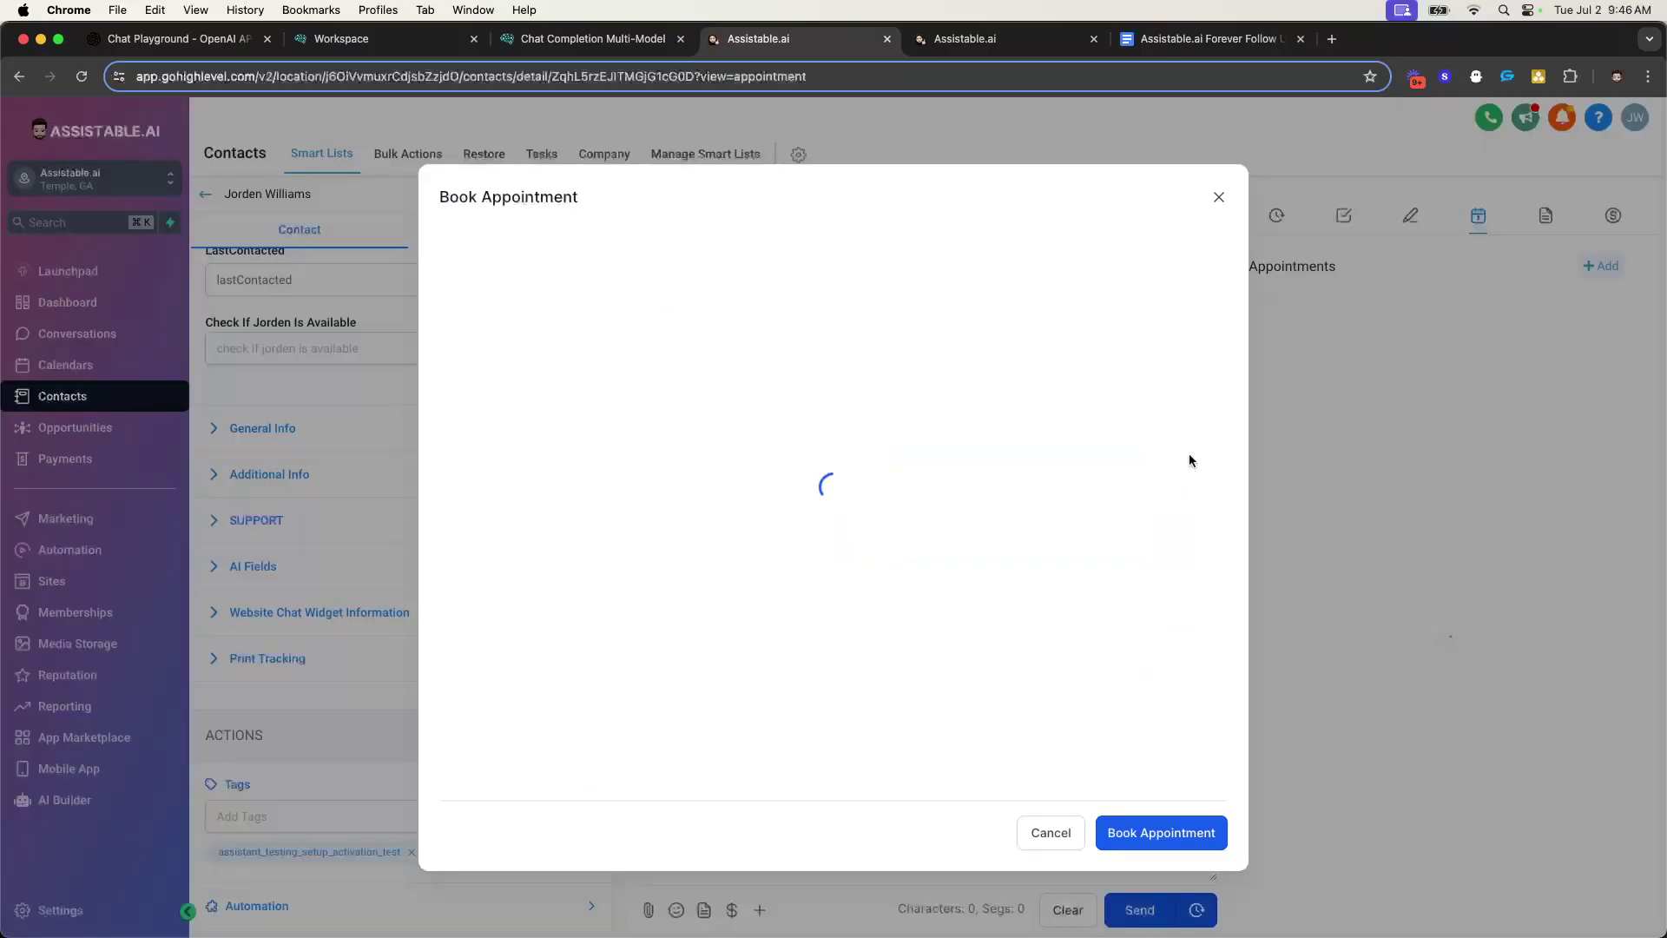
scroll(621, 538, "down", 1)
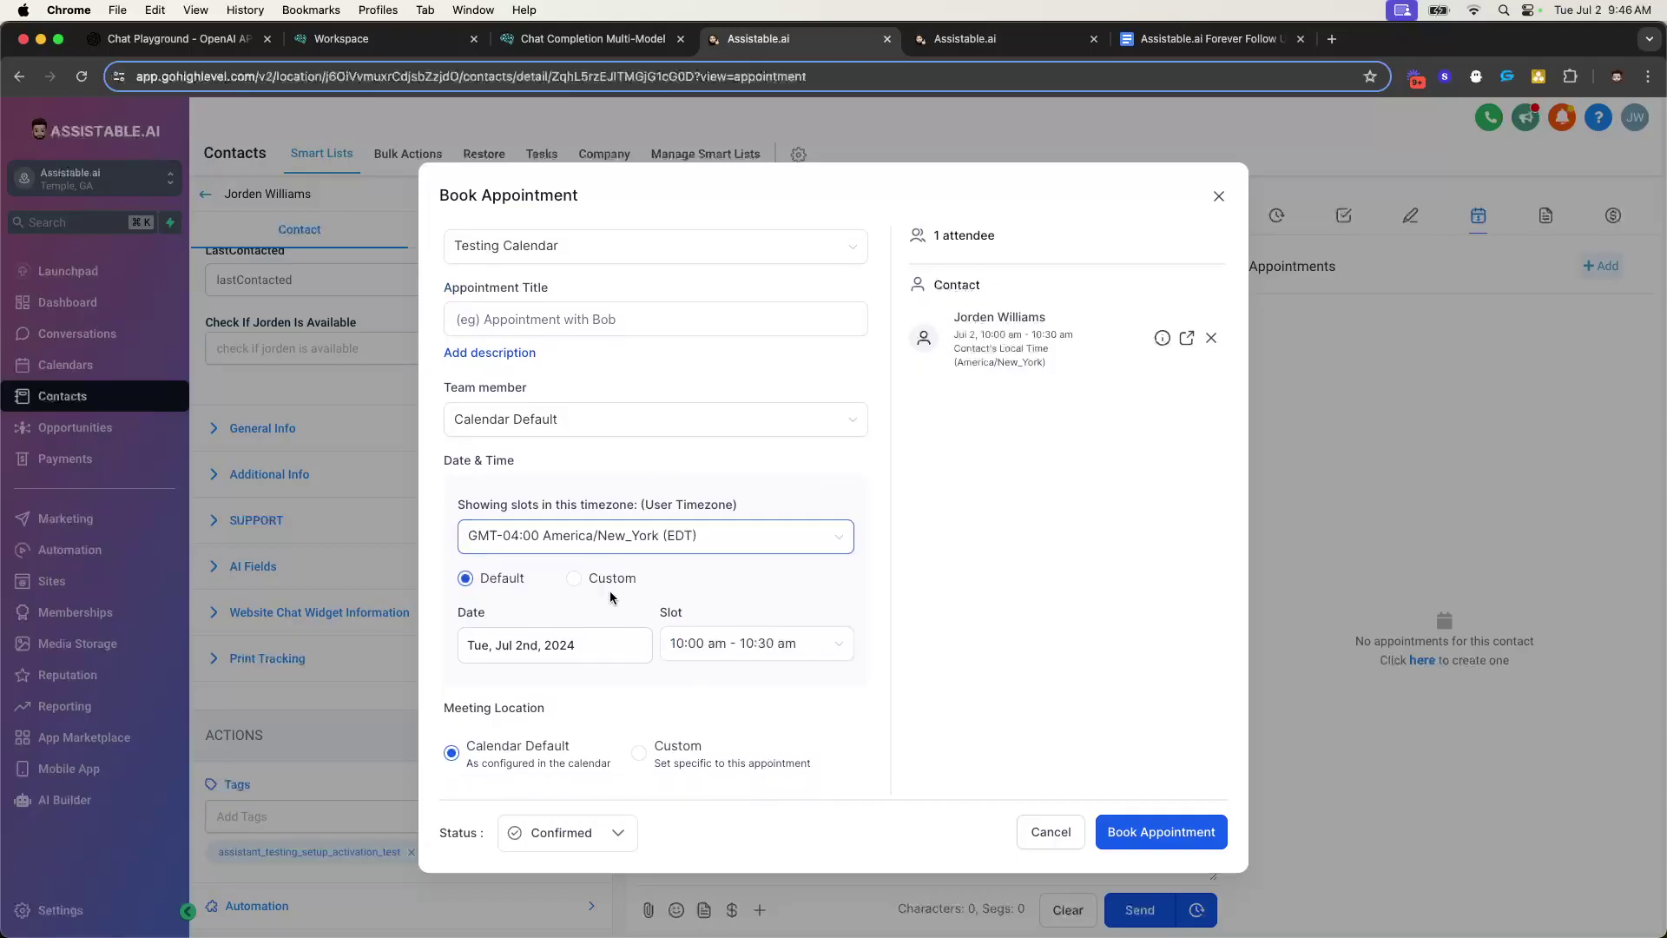
left_click(576, 644)
left_click(747, 647)
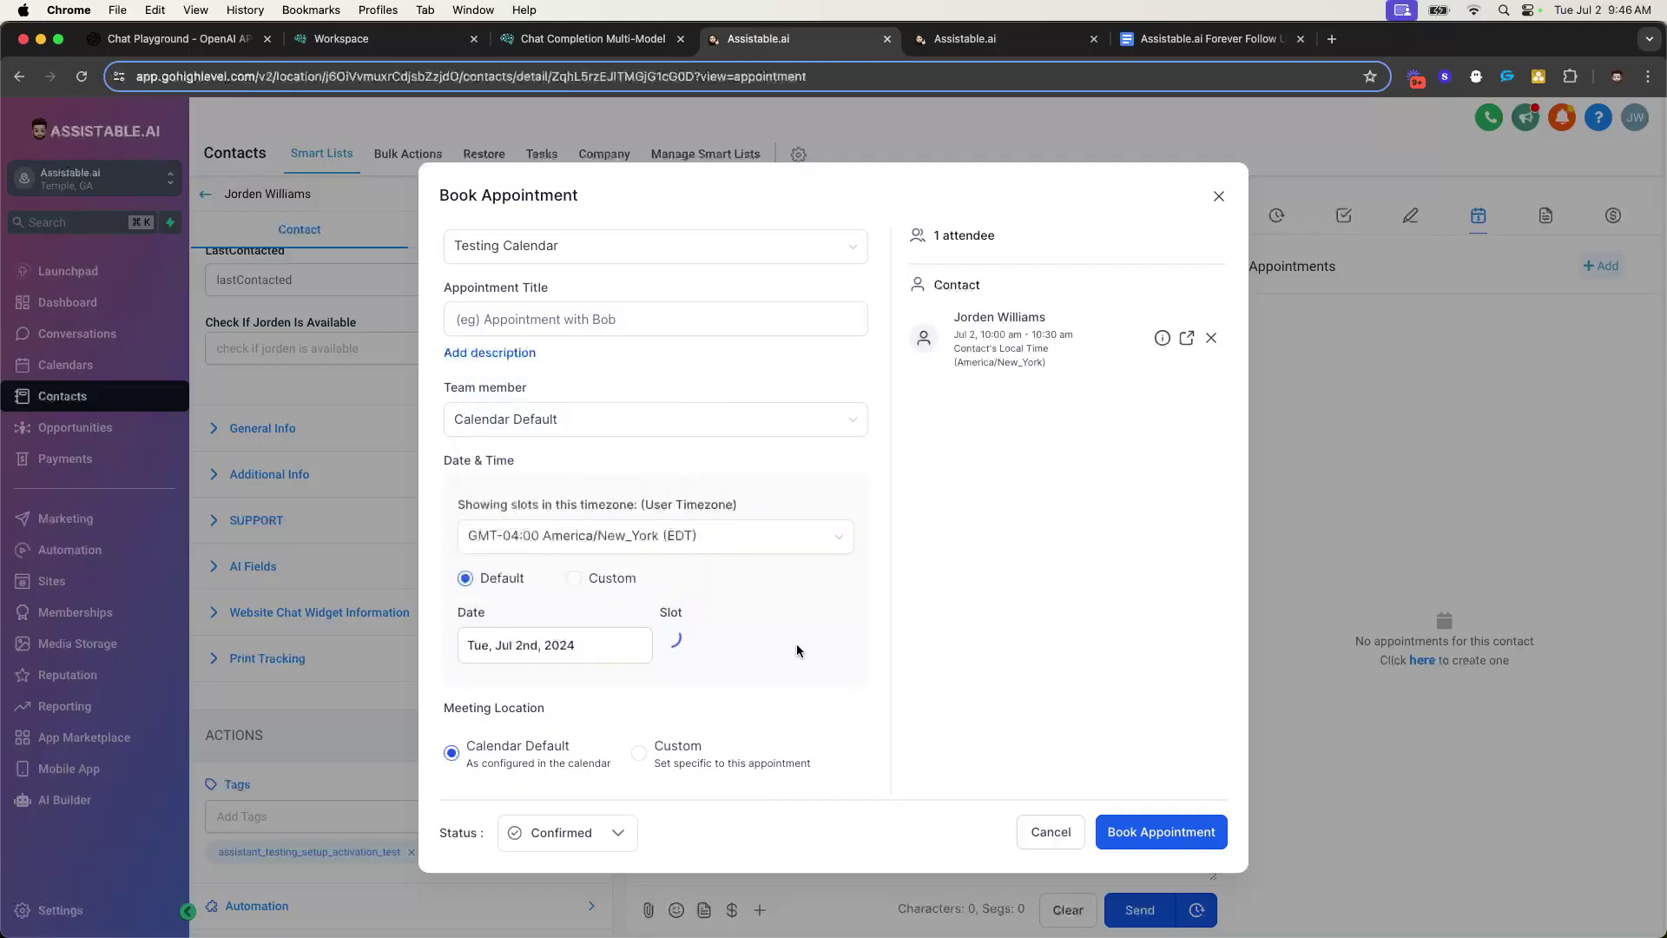
left_click(771, 645)
left_click(755, 777)
left_click(1159, 834)
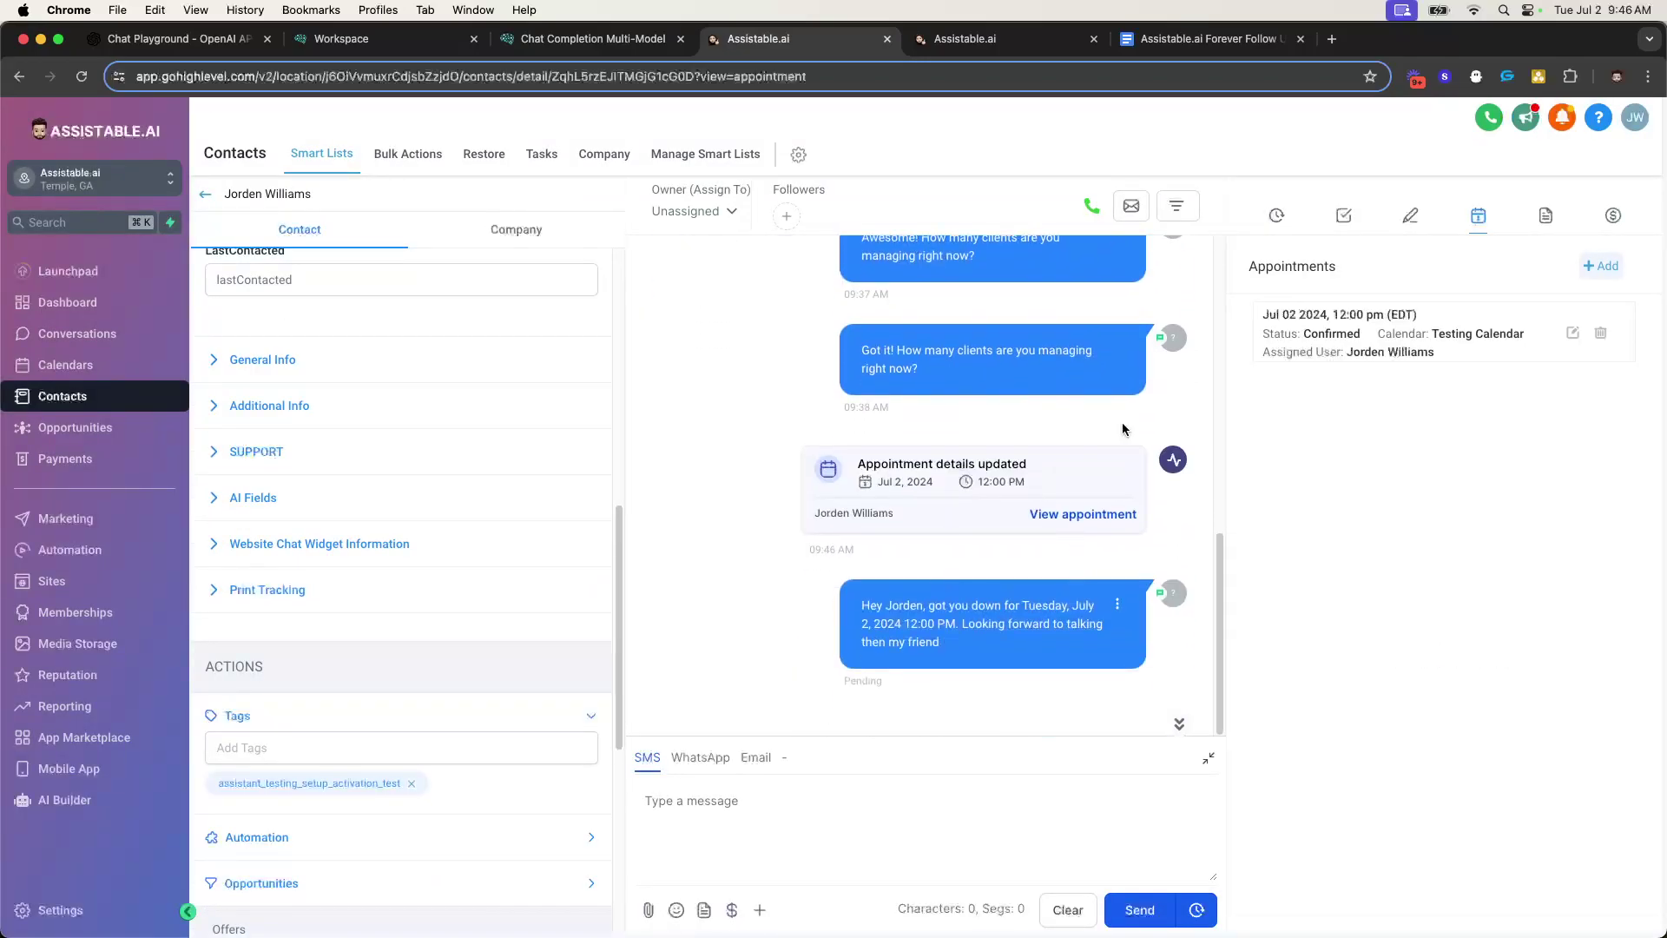
key("ctrl+Tab")
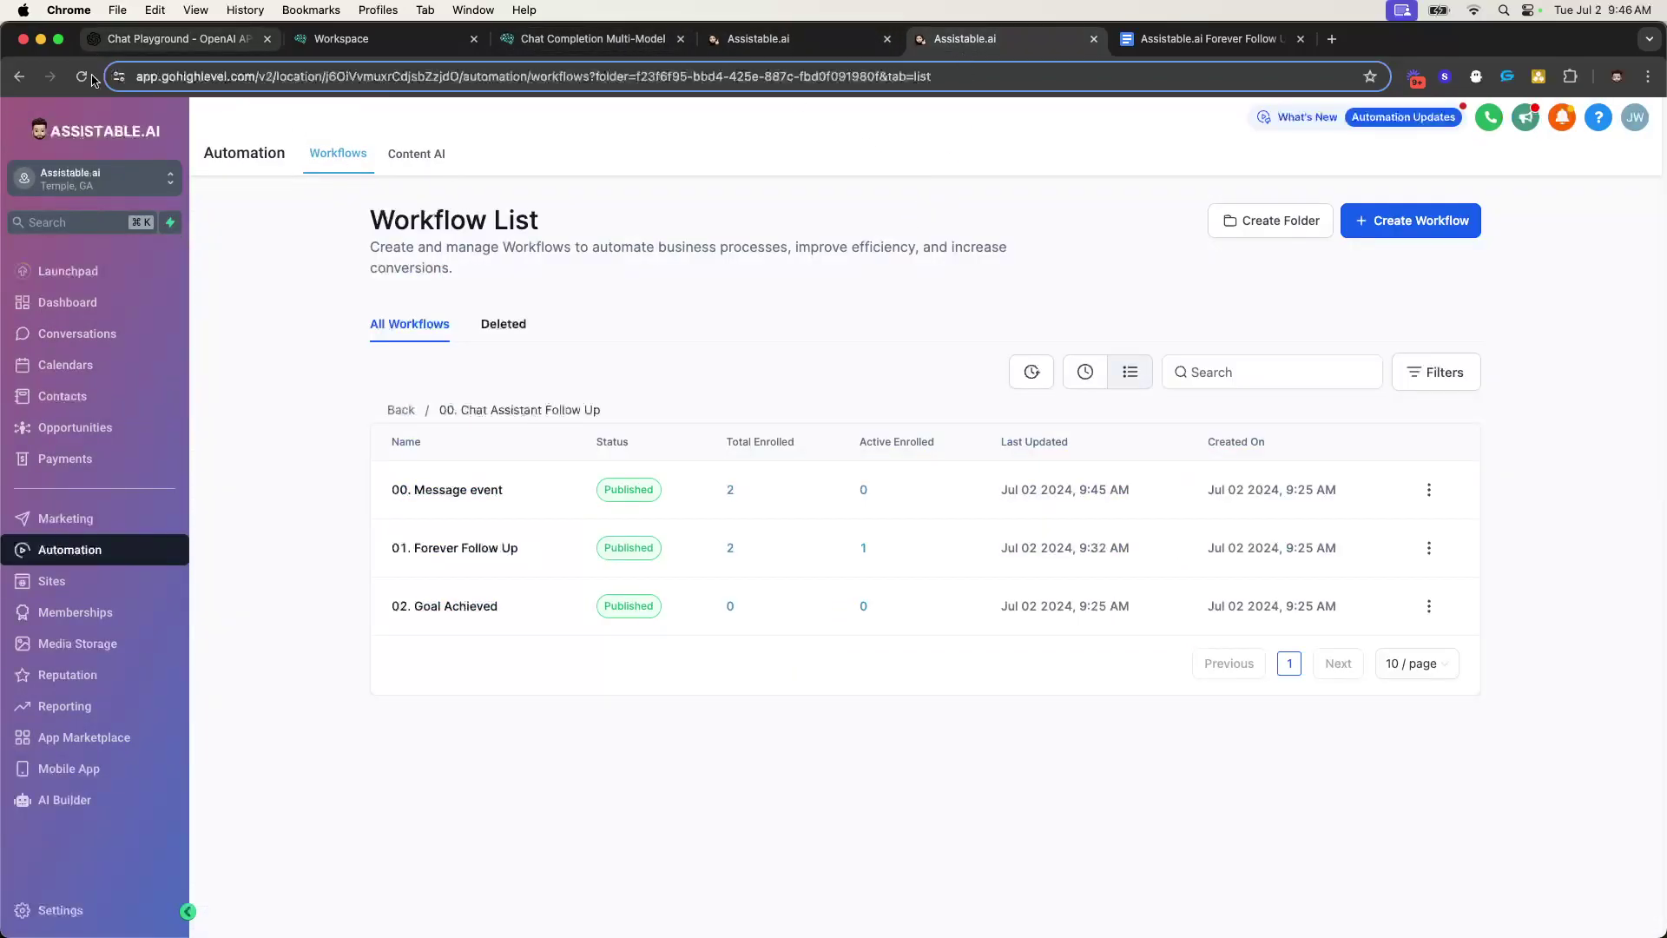
- Refresh enrolment counts, then inspect Forever Follow Up's CTA achieved? rule: Last Appointment At is not empty
left_click(81, 78)
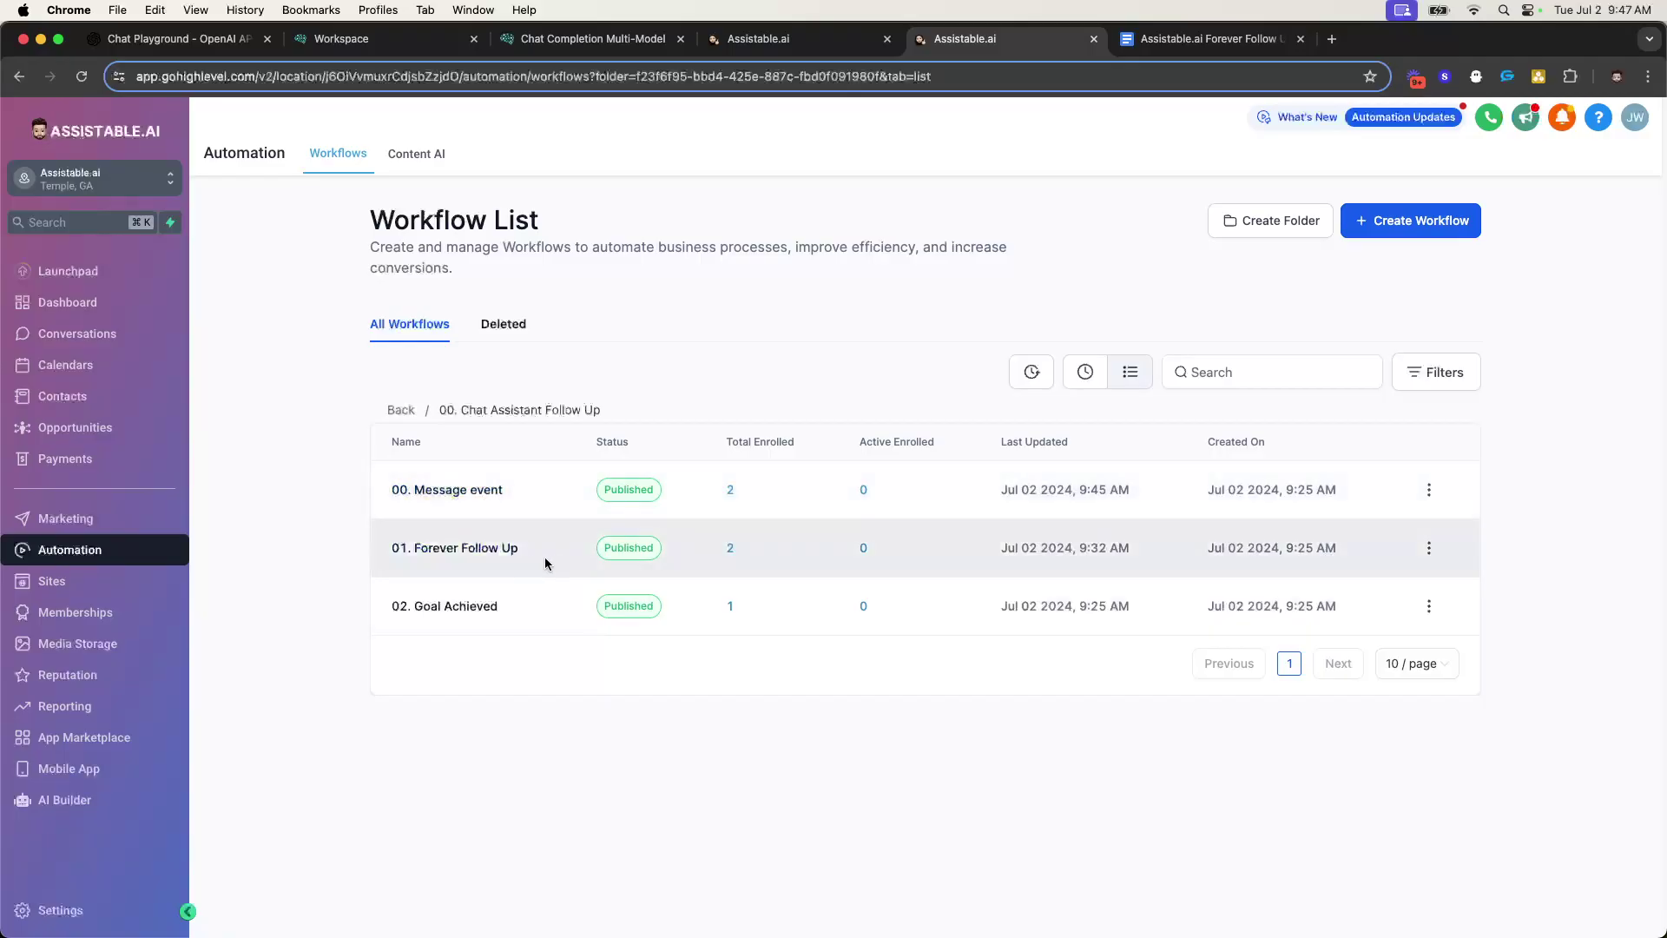
left_click(490, 556)
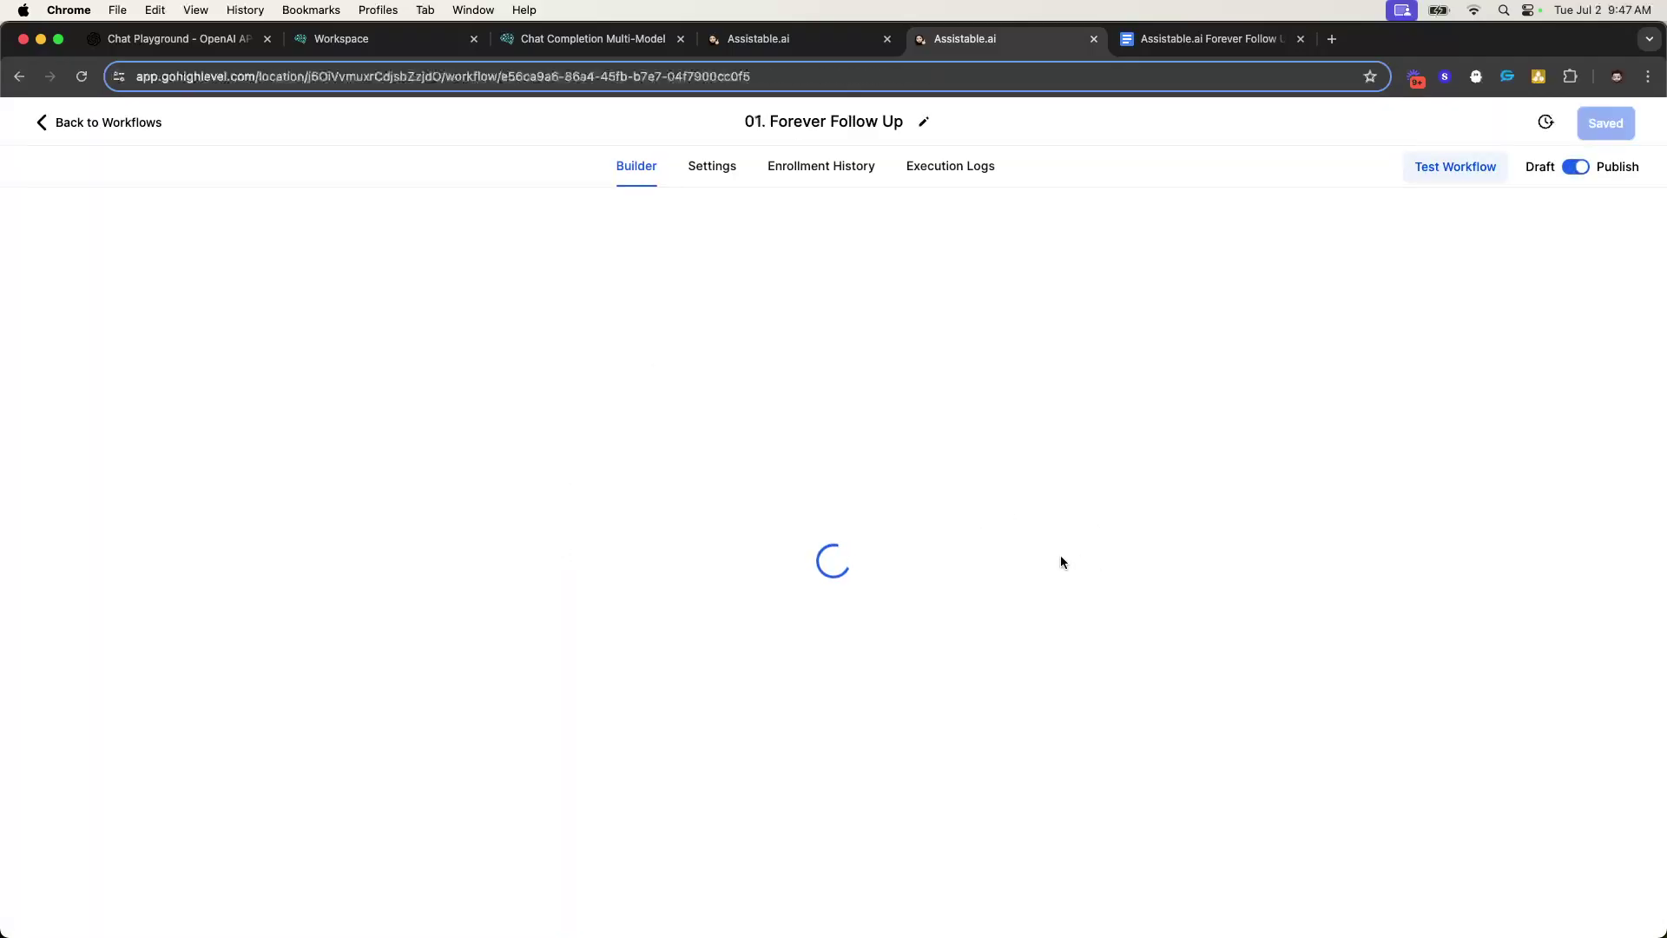
scroll(900, 415, "down", 5)
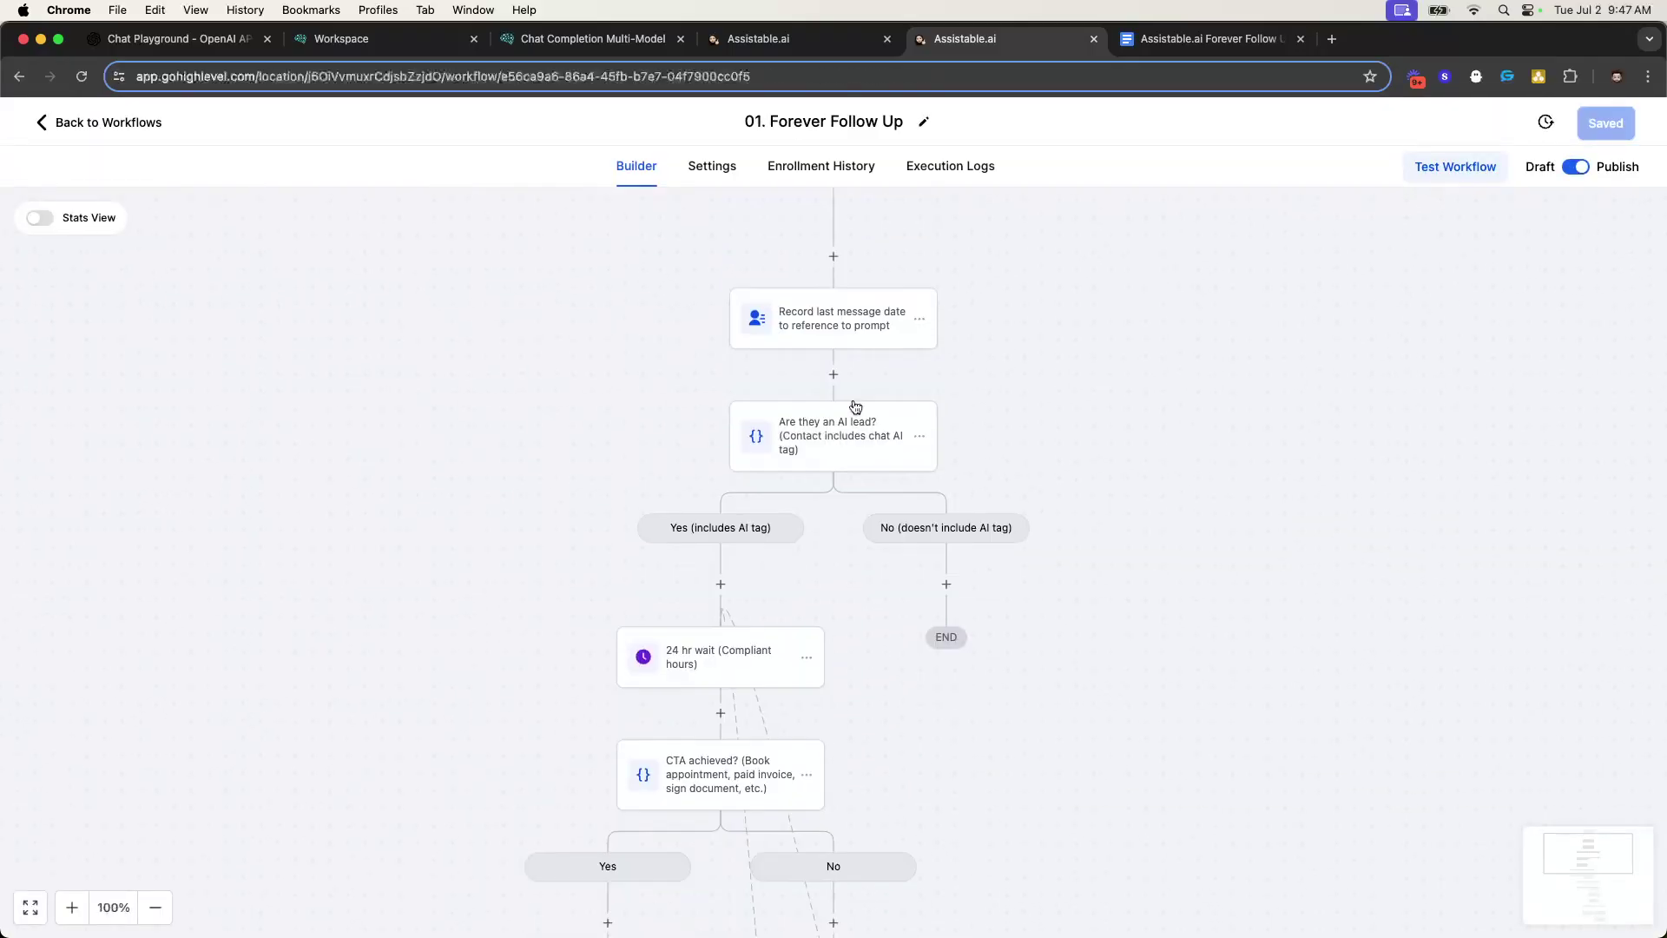
left_click(712, 643)
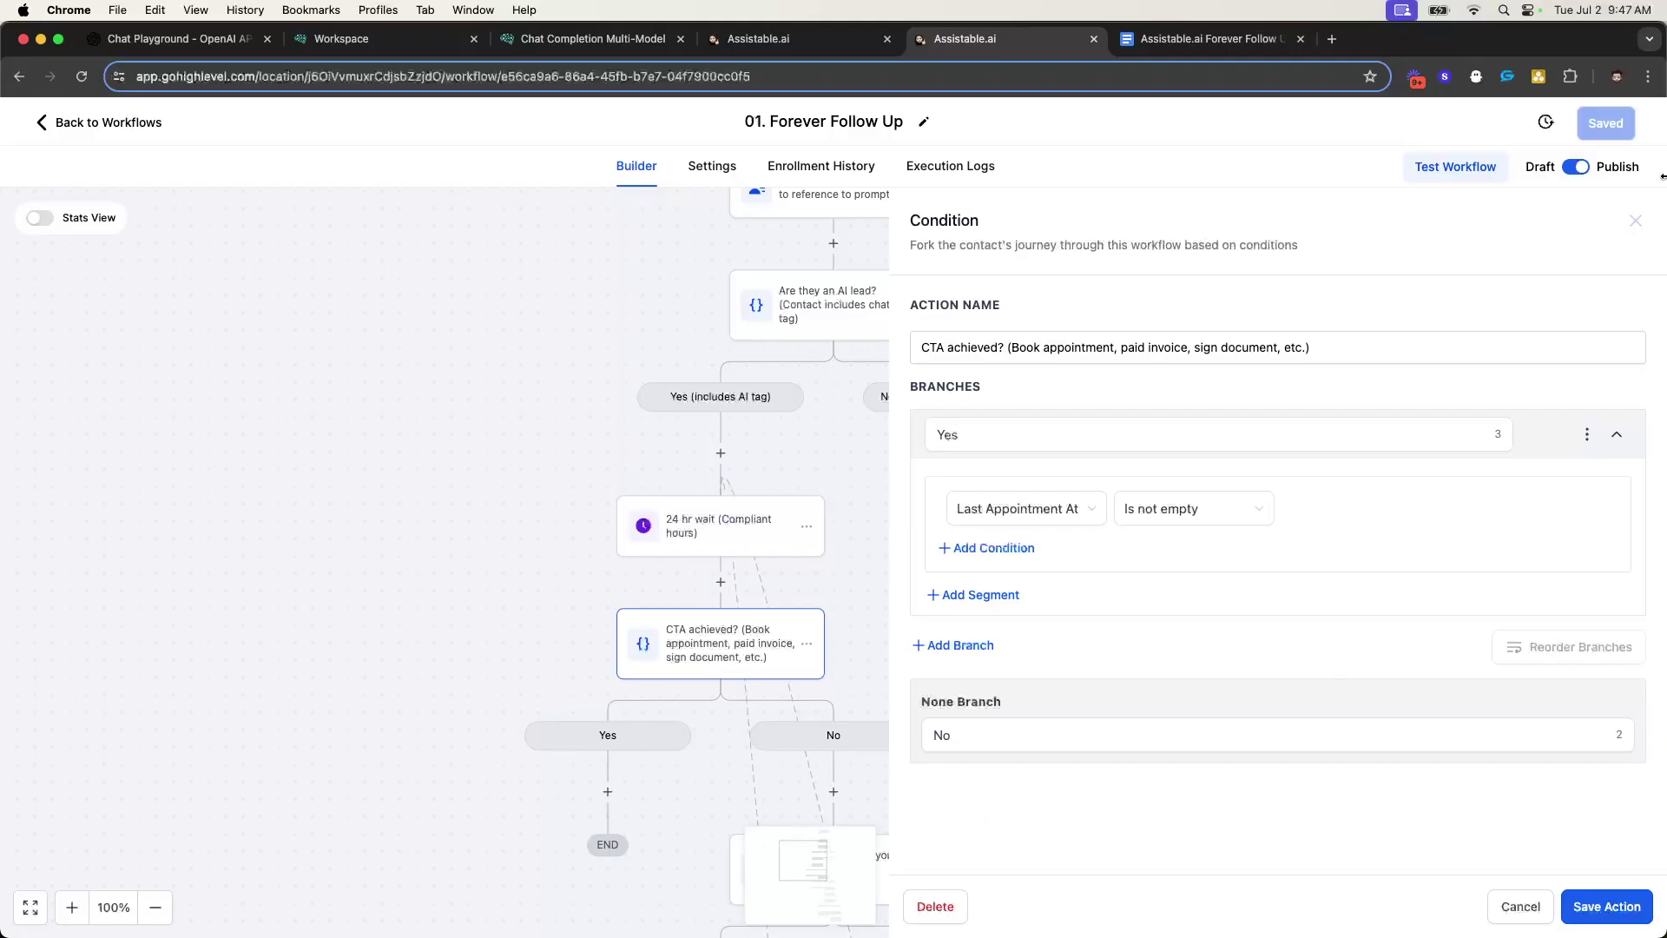
left_click(1636, 221)
- Highlight the breadcrumb and workflow table rows on the Workflows page while explaining them
left_click(117, 122)
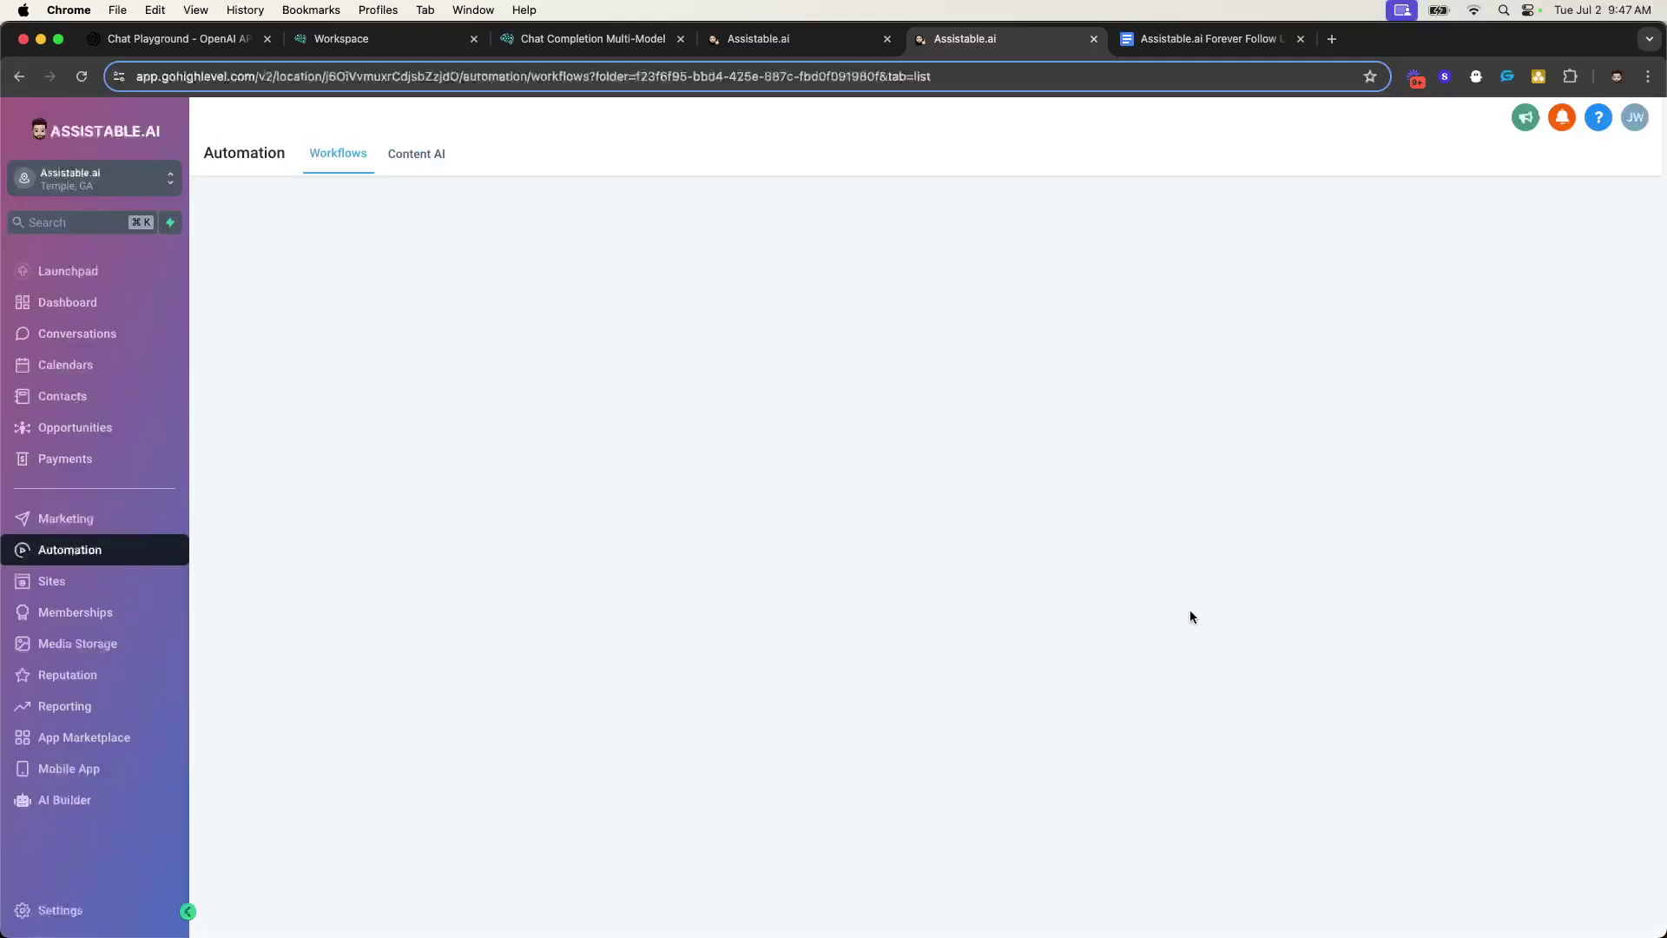
left_click_drag(361, 480, 1321, 641)
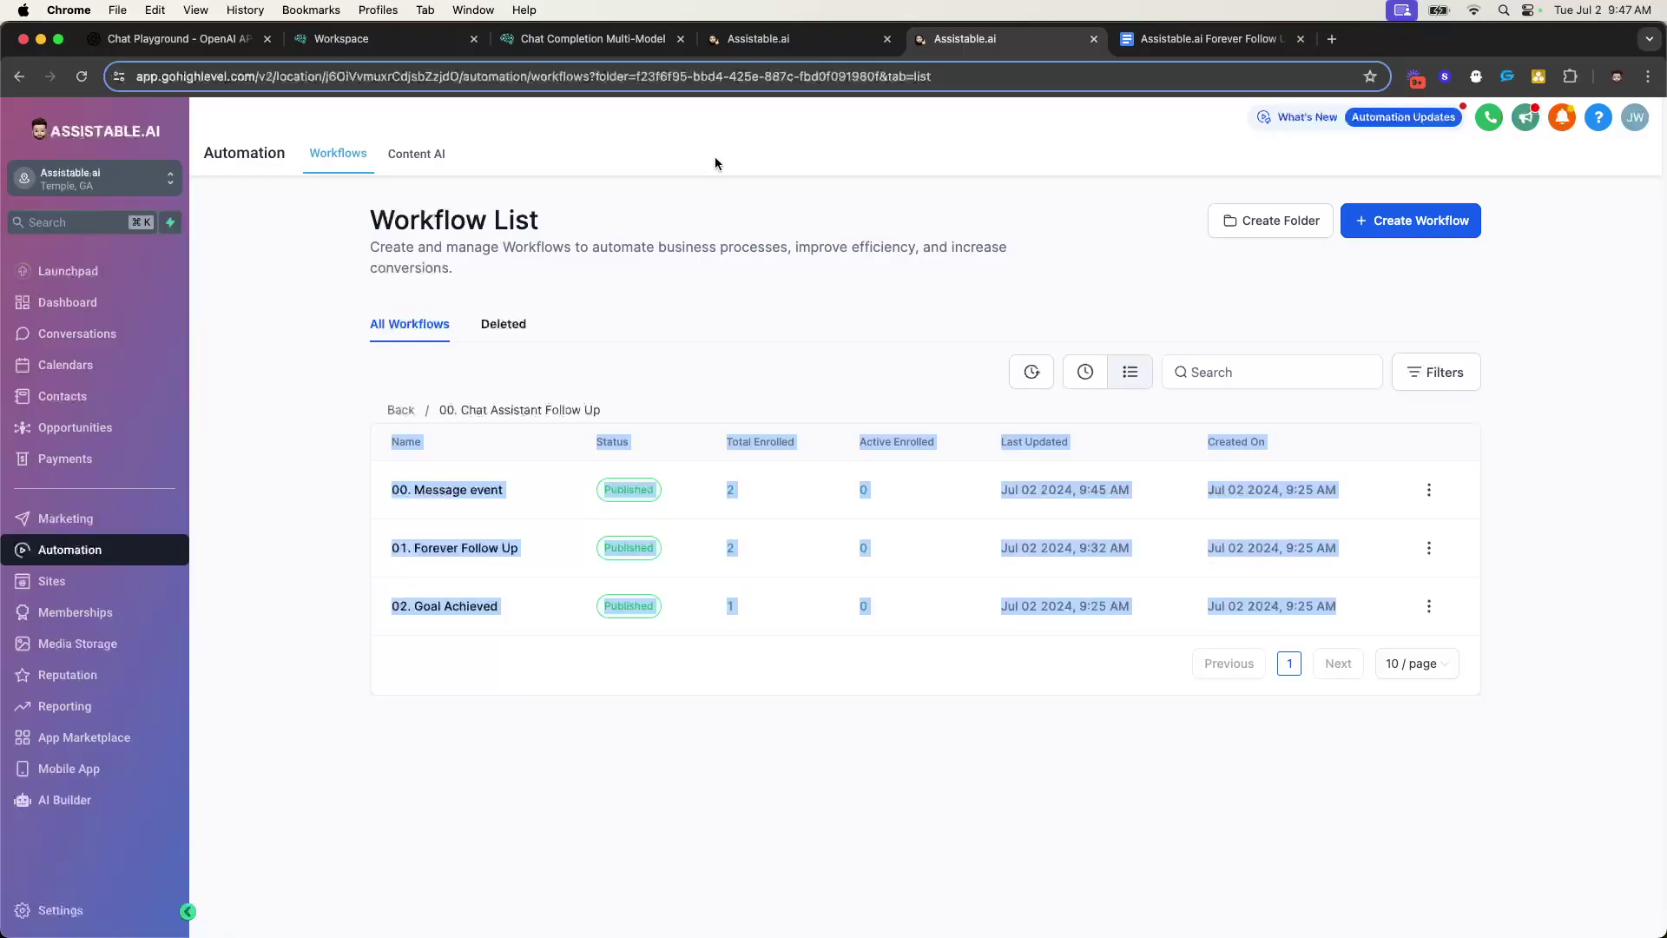
left_click_drag(366, 389, 1305, 634)
left_click(1372, 622)
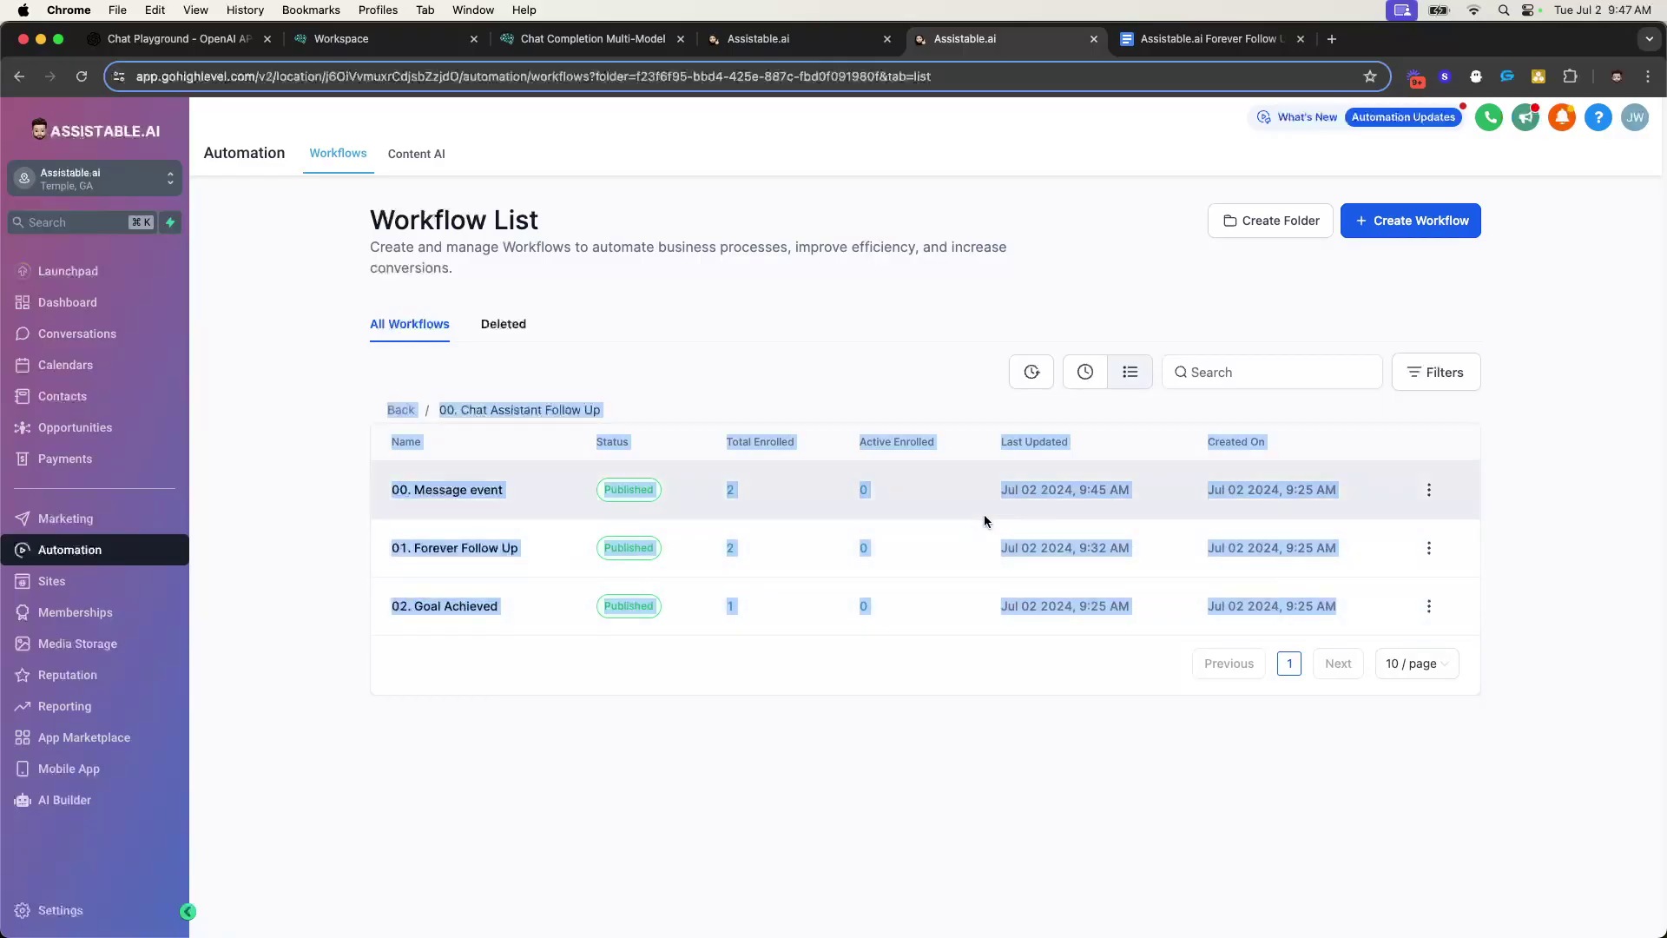
left_click_drag(370, 422, 1311, 635)
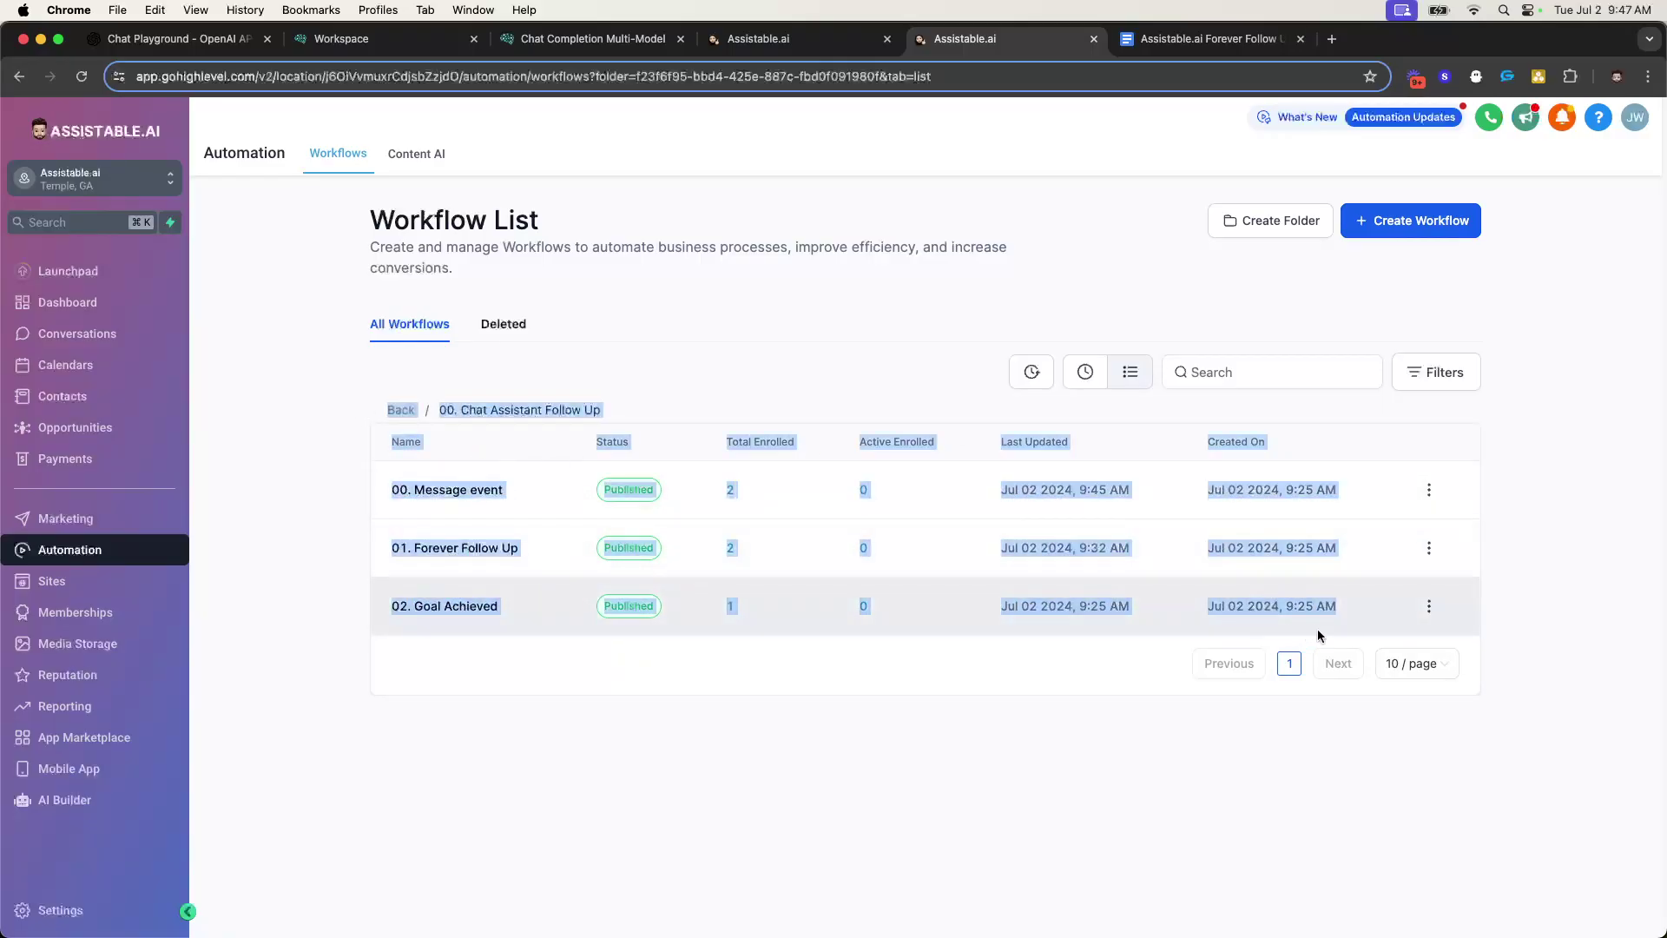
left_click(535, 646)
- Open 00. Message event and scroll the canvas to show its triggers and branches
left_click(454, 489)
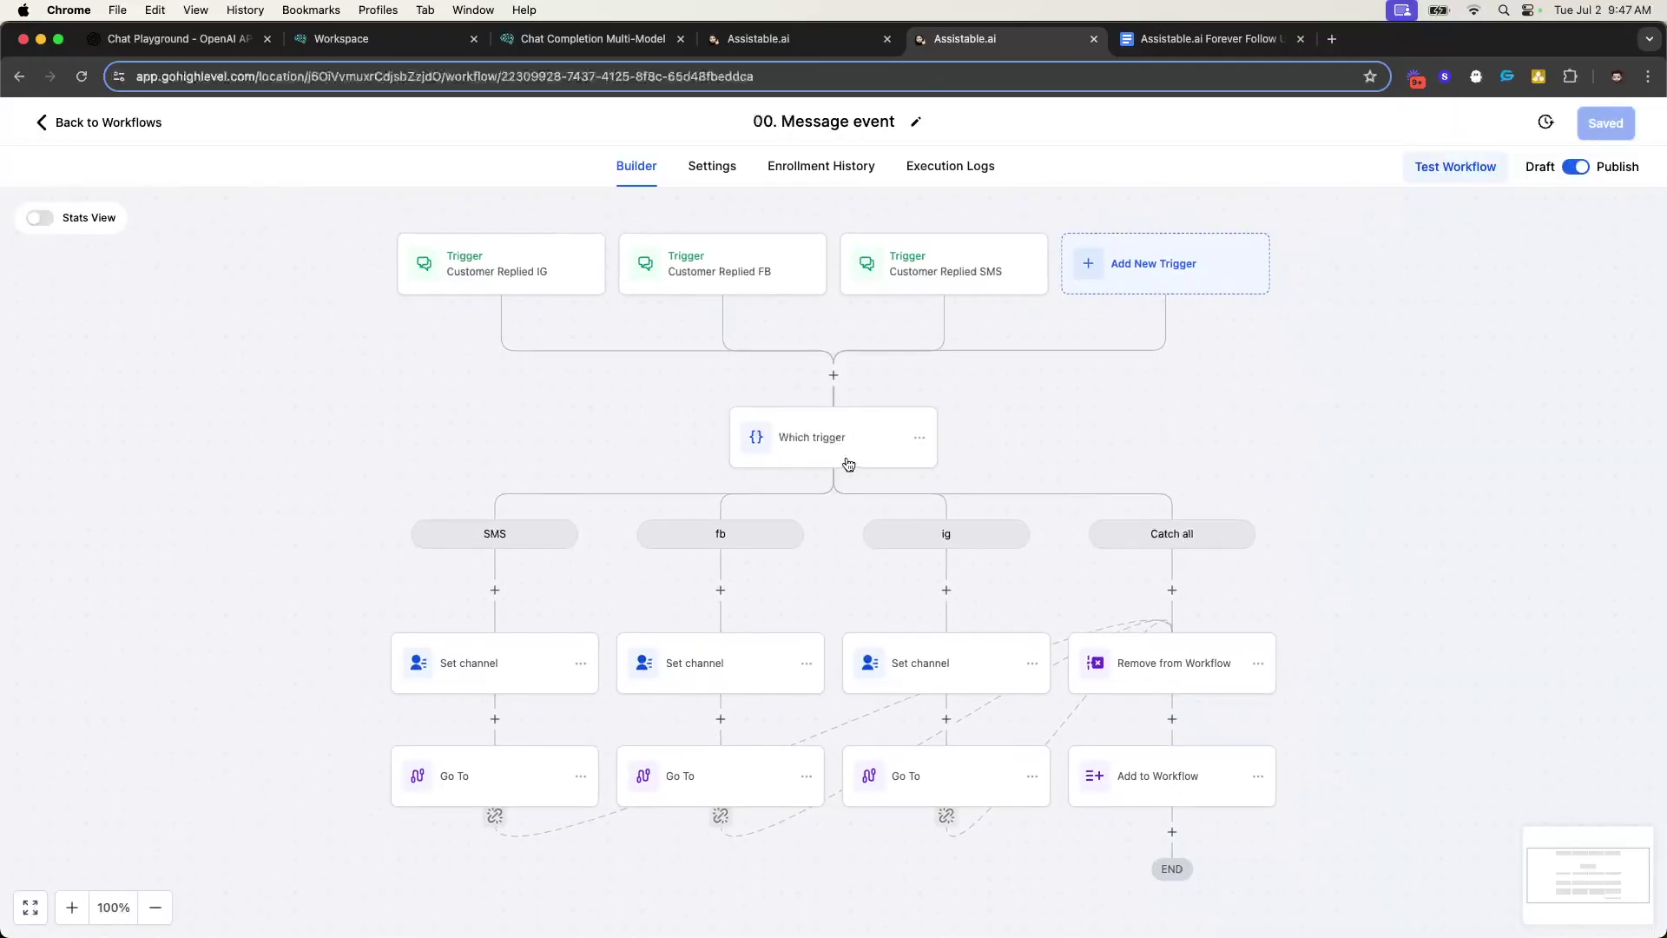
scroll(780, 553, "down", 3)
scroll(834, 492, "up", 3)
scroll(573, 425, "down", 3)
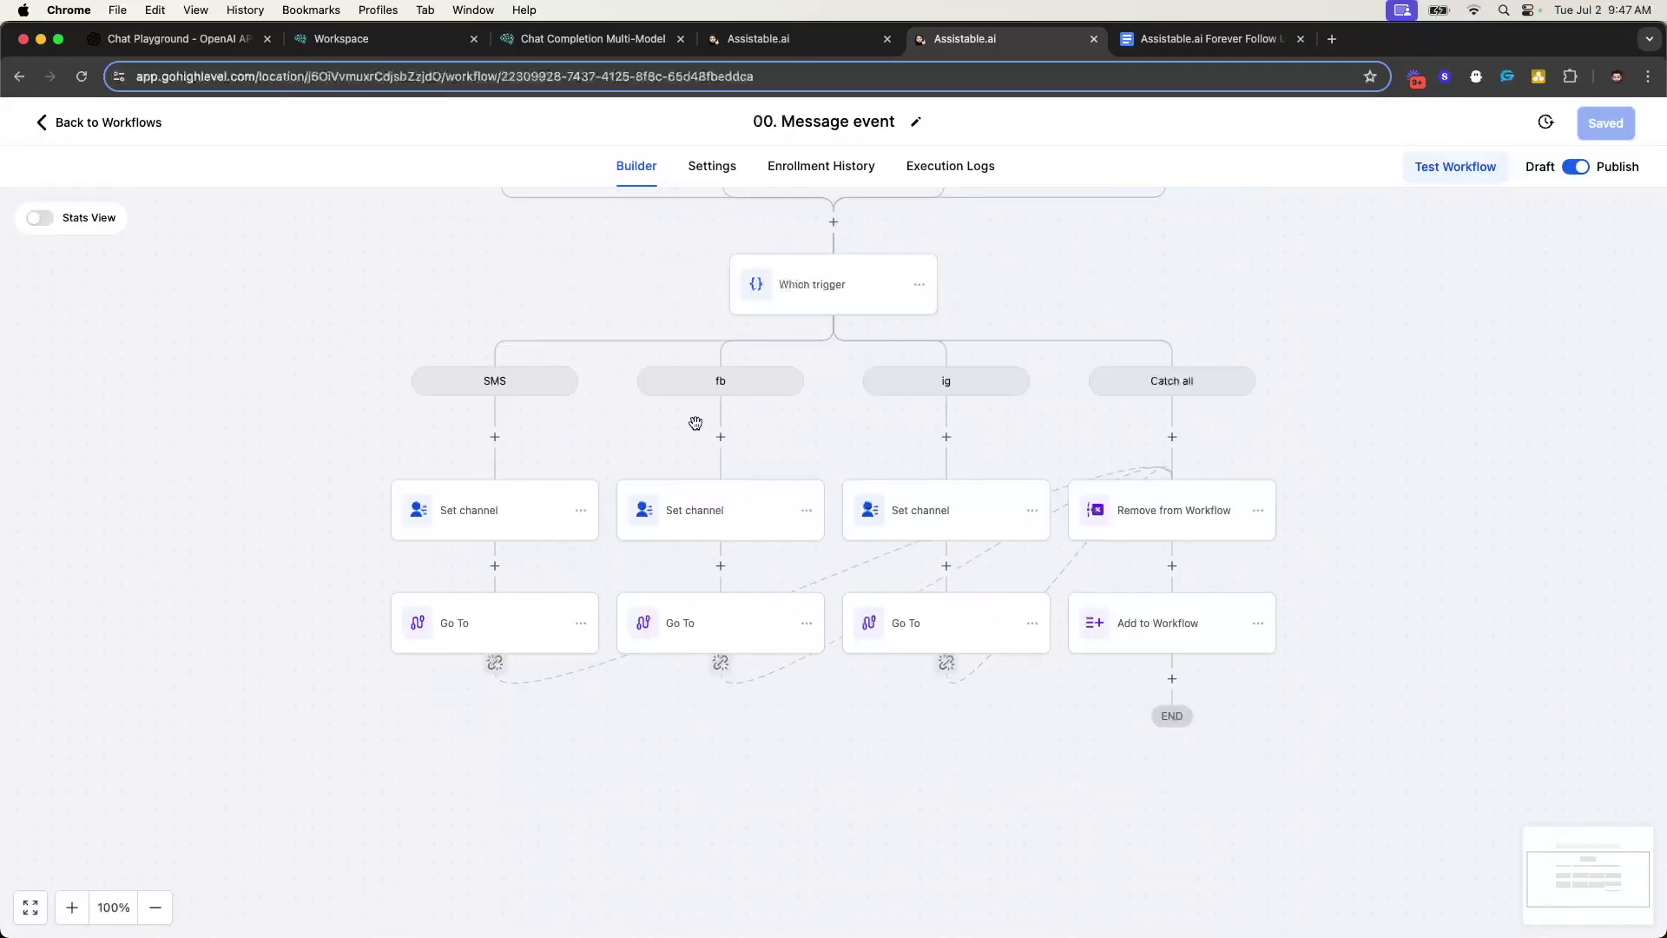
scroll(993, 525, "up", 3)
scroll(707, 487, "down", 3)
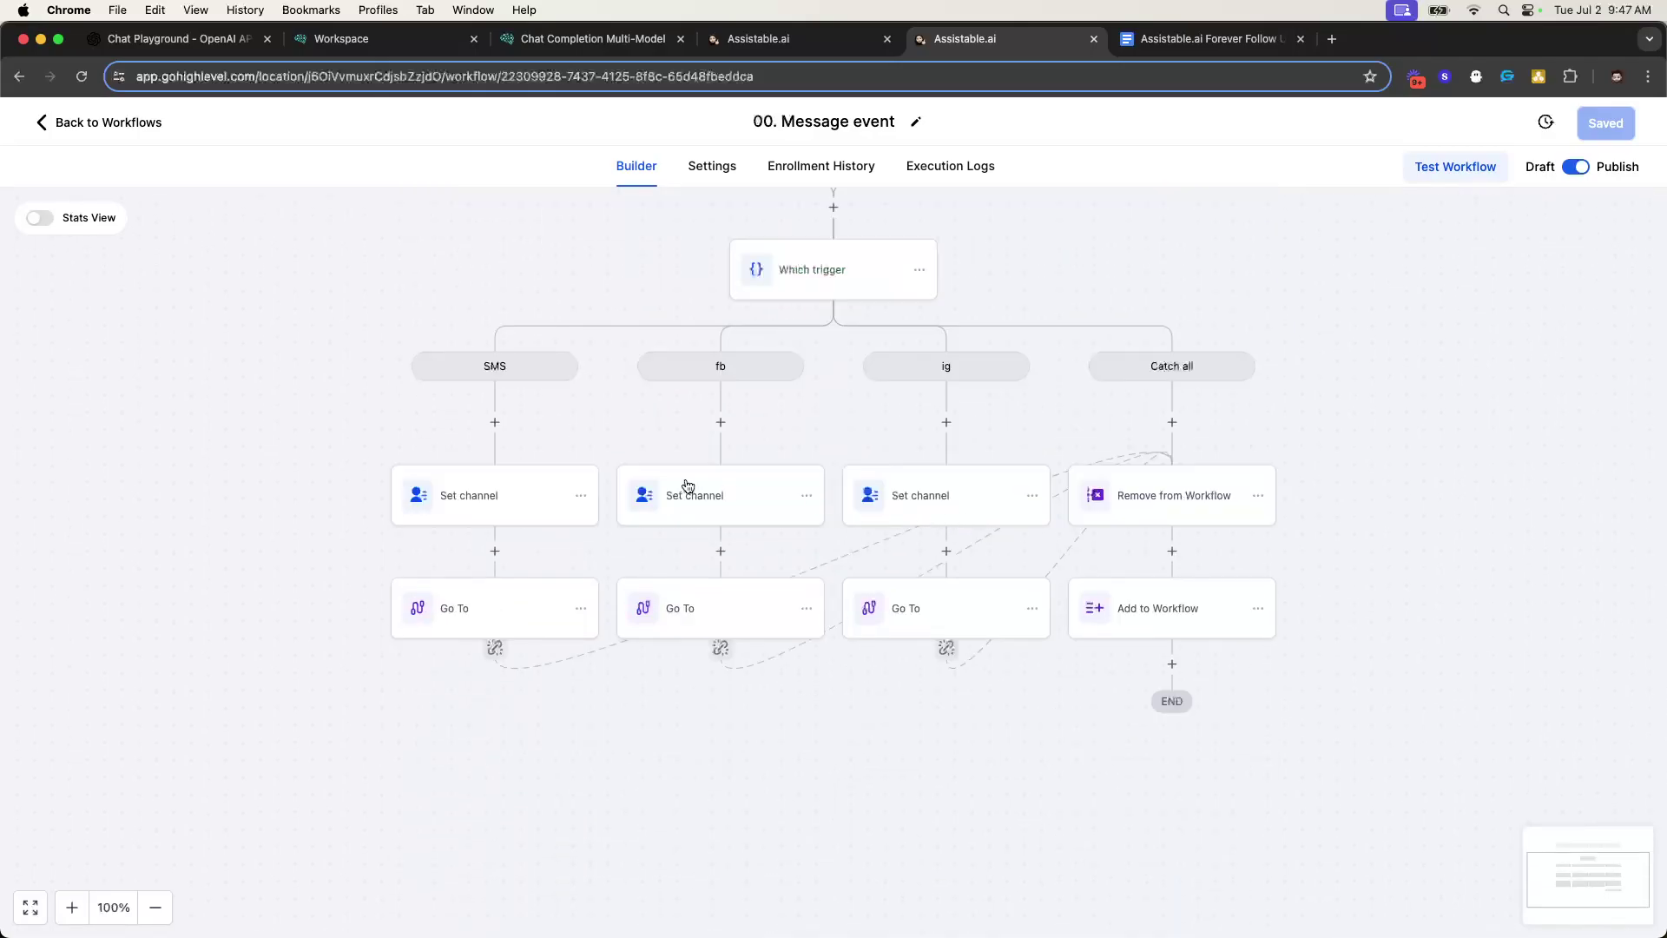
scroll(682, 476, "up", 3)
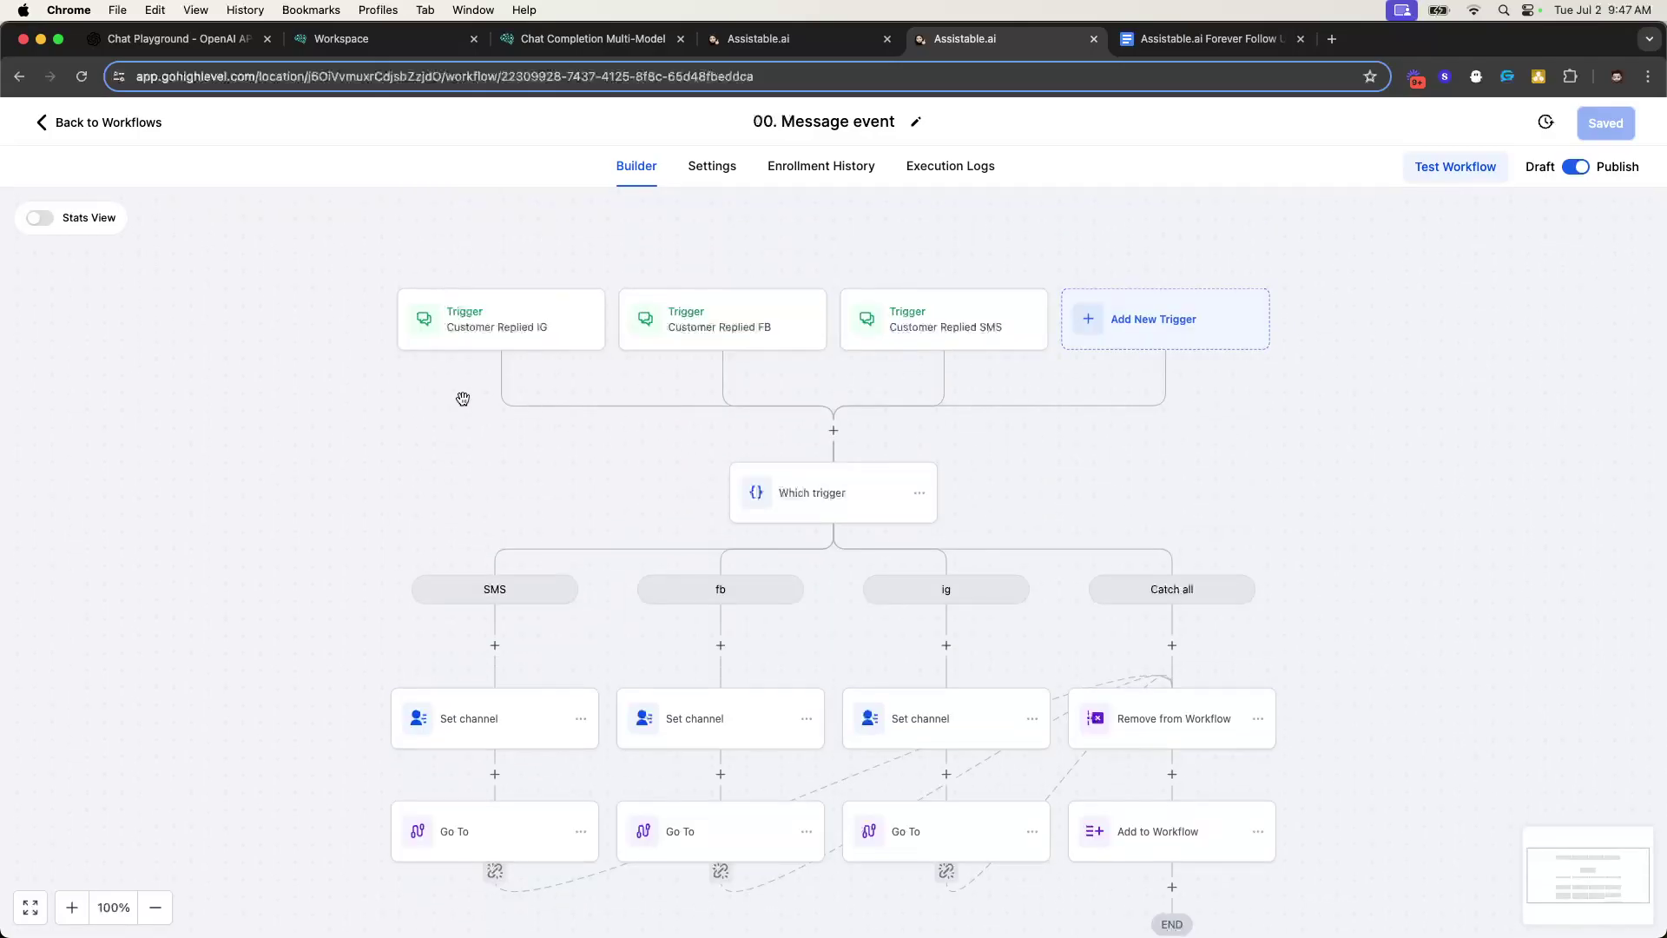